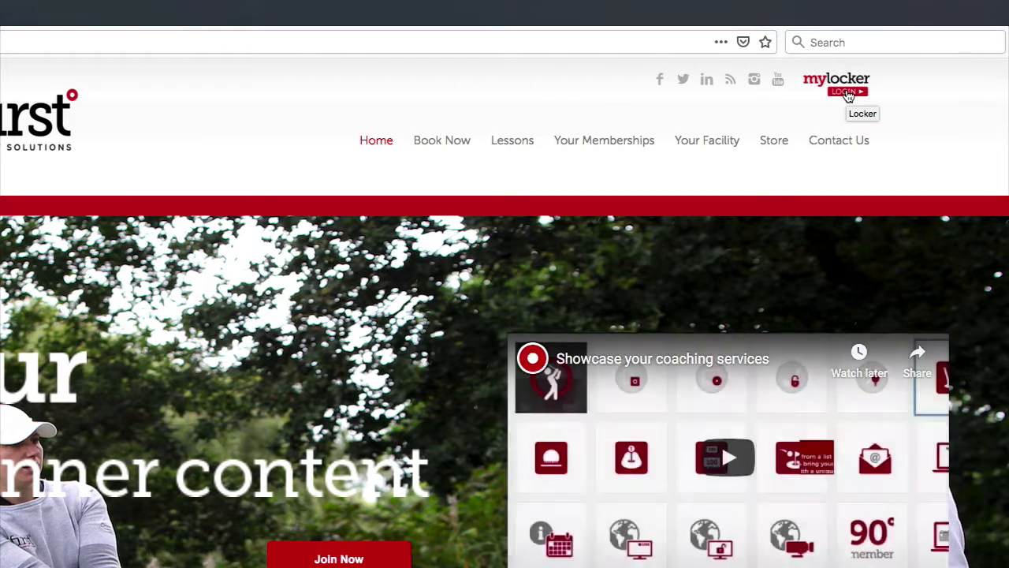
# Open the myLocker login page and highlight the demositelocker part of its web address
pyautogui.click(849, 95)
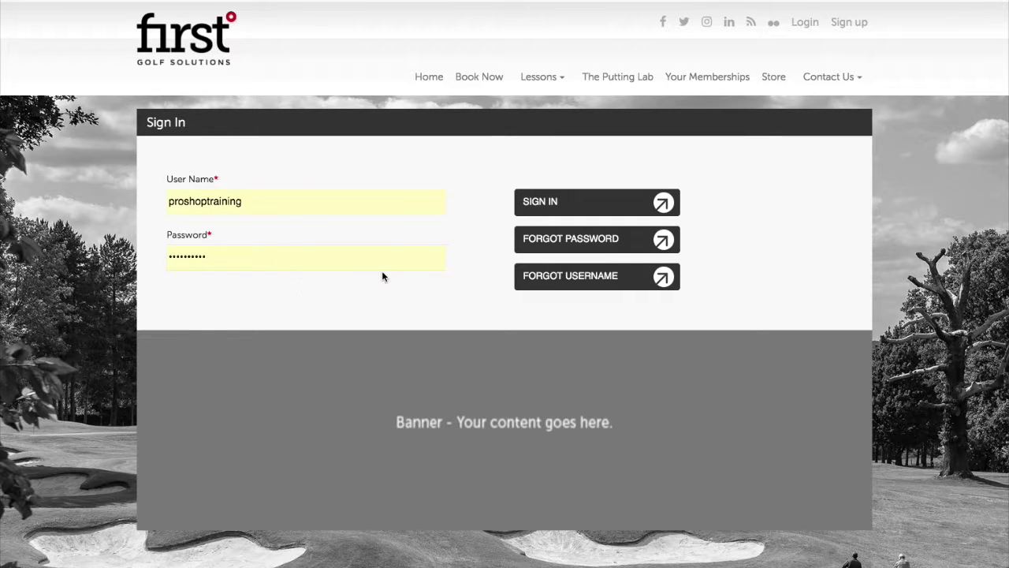
pyautogui.click(320, 41)
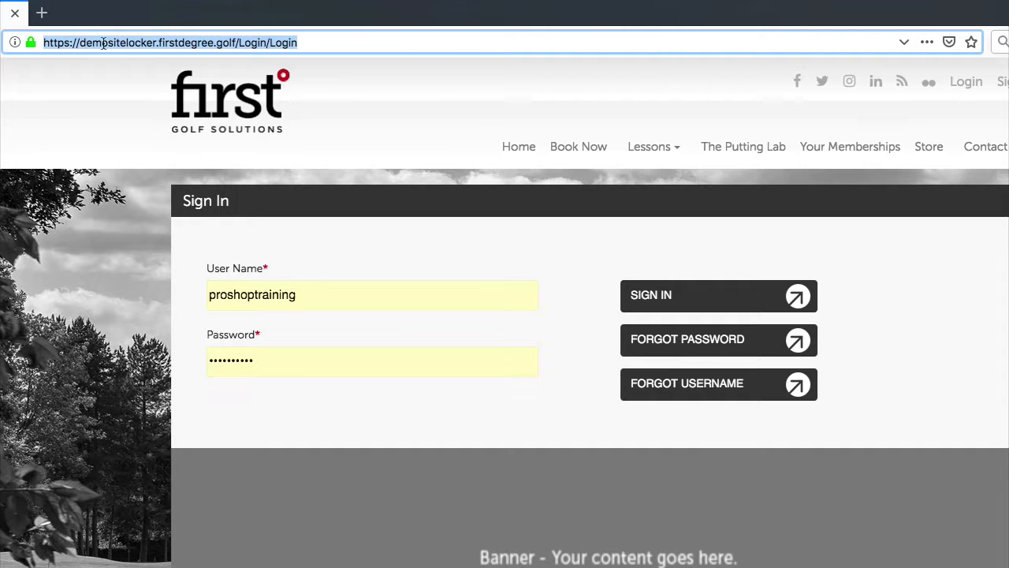
pyautogui.click(147, 41)
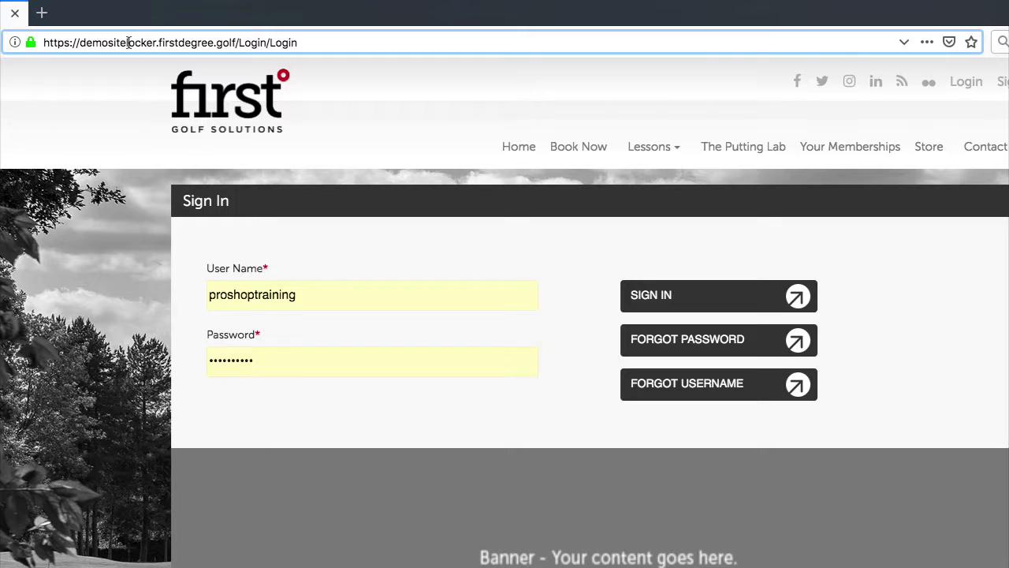
pyautogui.moveTo(126, 43); pyautogui.dragTo(155, 42)
pyautogui.click(160, 42)
pyautogui.click(575, 148)
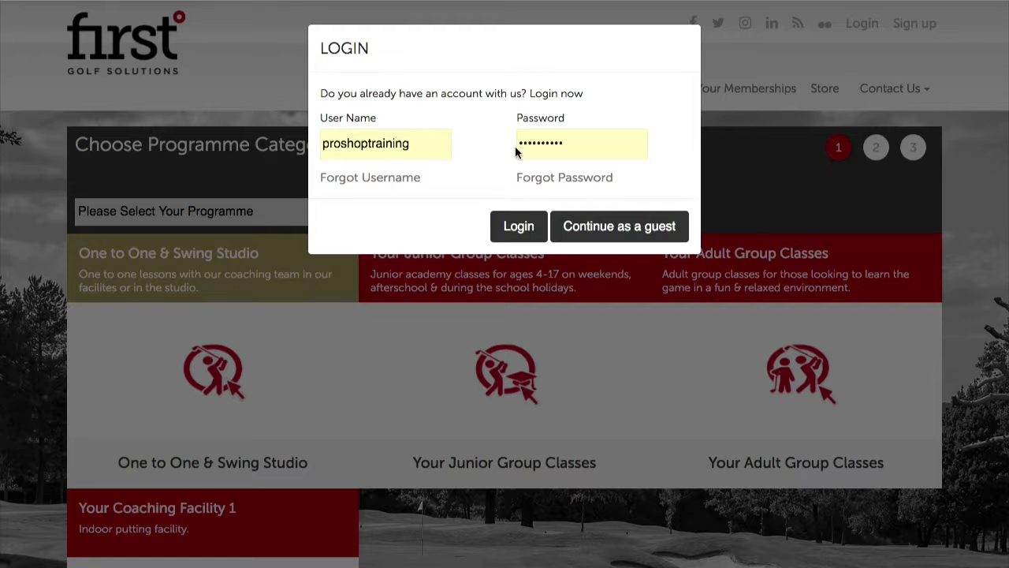
pyautogui.click(609, 226)
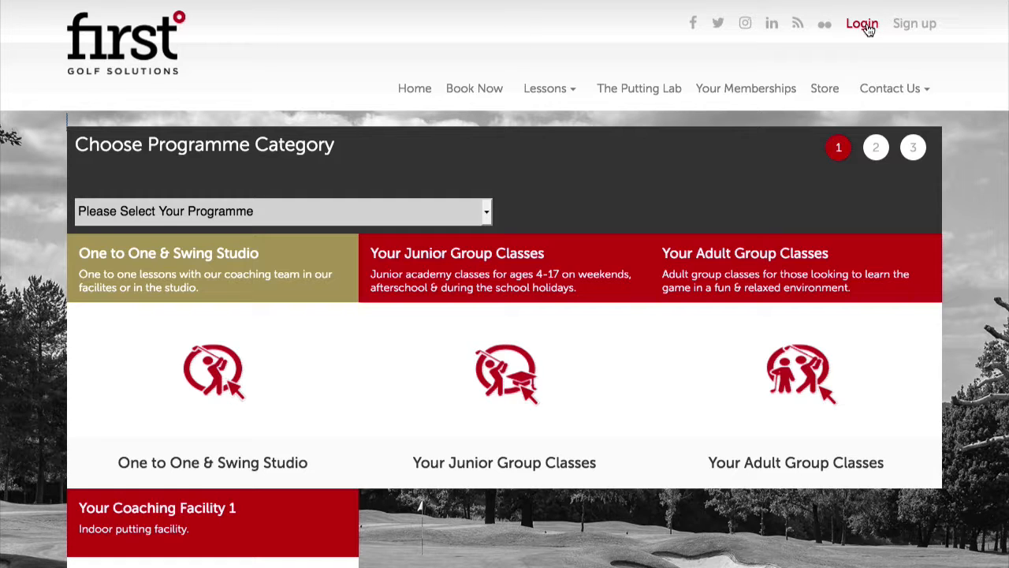
pyautogui.click(826, 94)
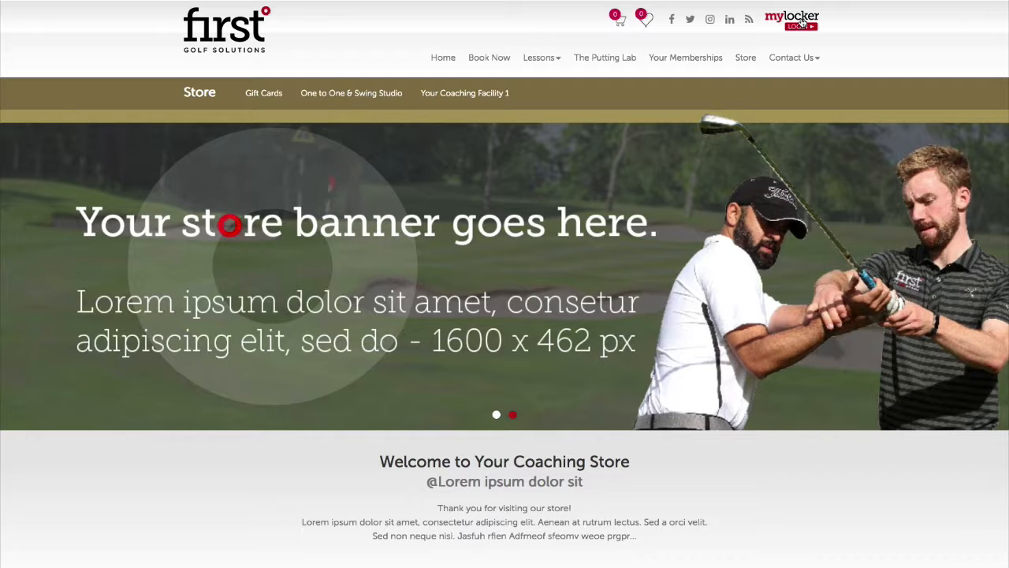
pyautogui.click(802, 23)
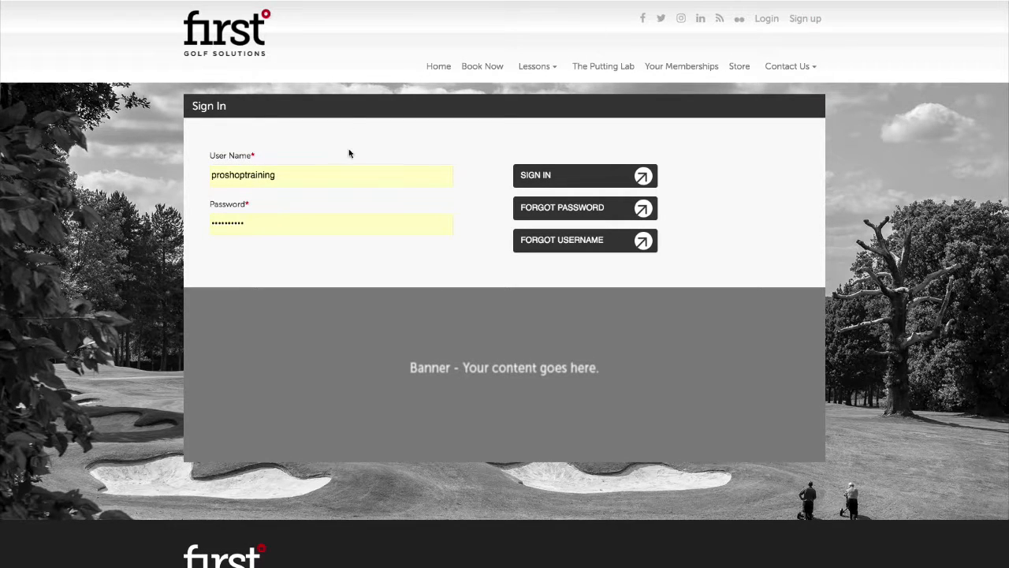
# Sign in with the saved credentials to reach the coach booking calendar for Aug 5–11 2019
pyautogui.click(362, 230)
pyautogui.click(542, 174)
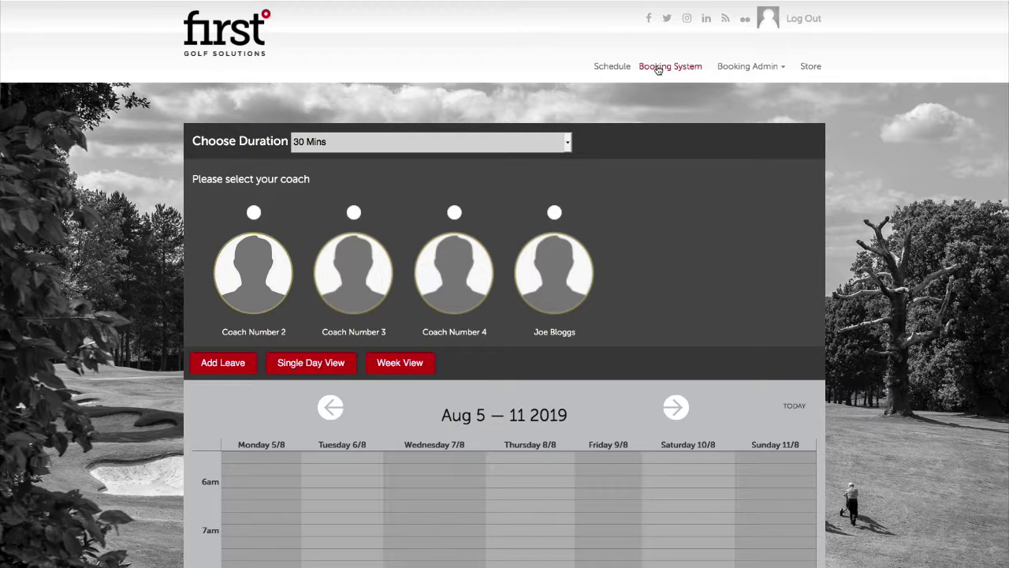
pyautogui.moveTo(765, 71)
pyautogui.scroll(-1, 191, 132)
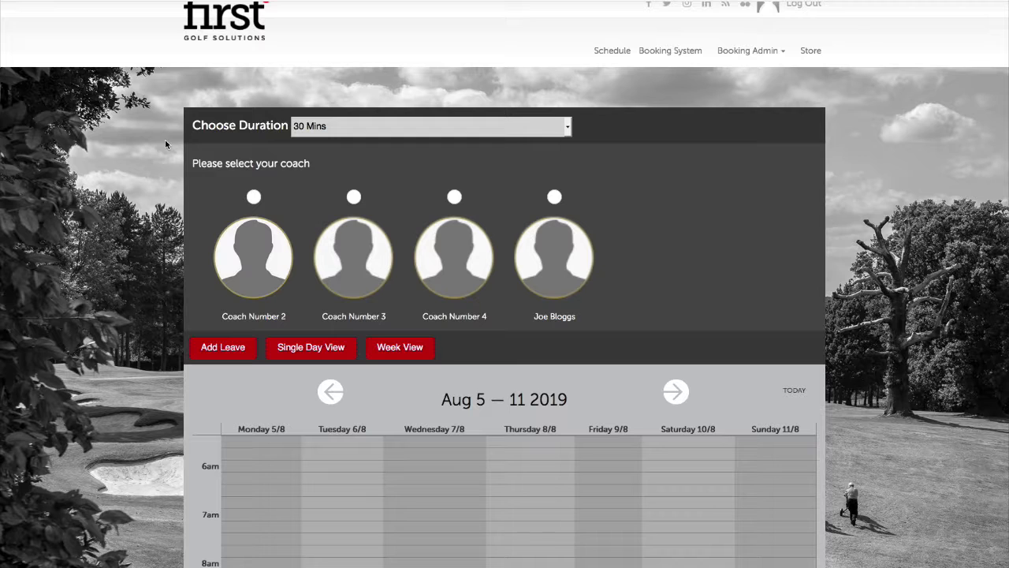
pyautogui.scroll(-5, 206, 151)
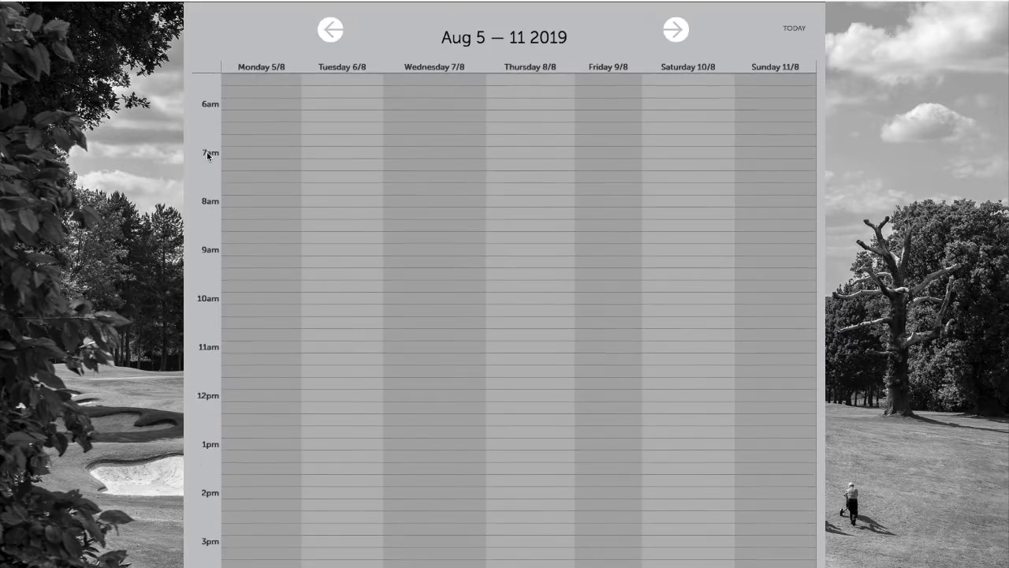
pyautogui.scroll(5, 206, 151)
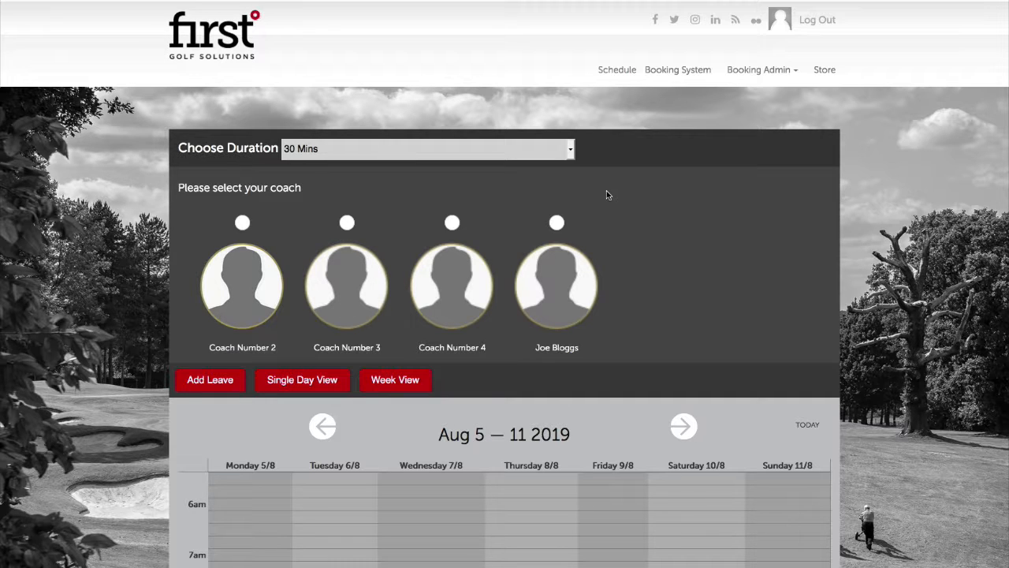
# Choose 45 Mins in the Choose Duration dropdown
pyautogui.click(558, 150)
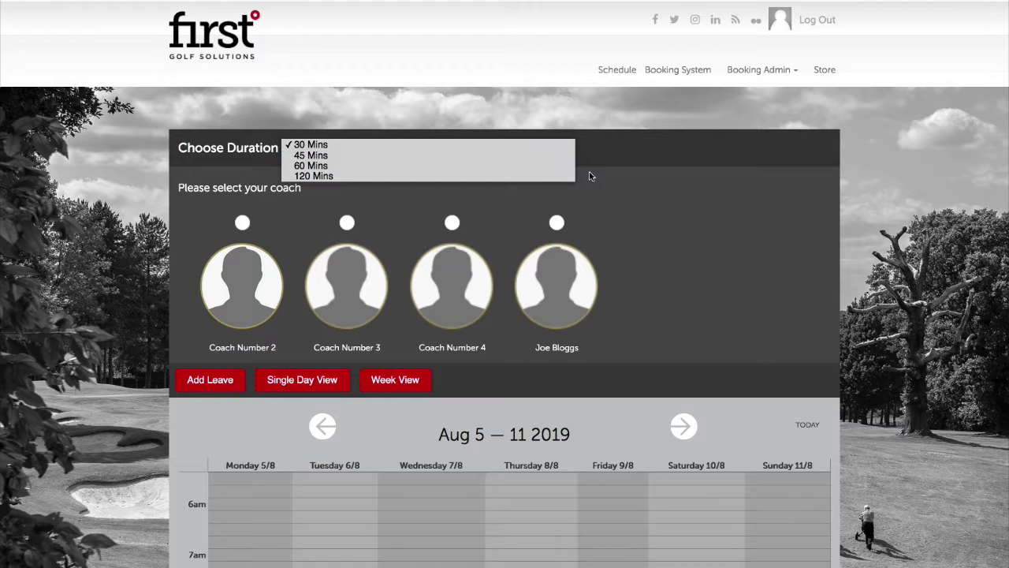
pyautogui.click(419, 156)
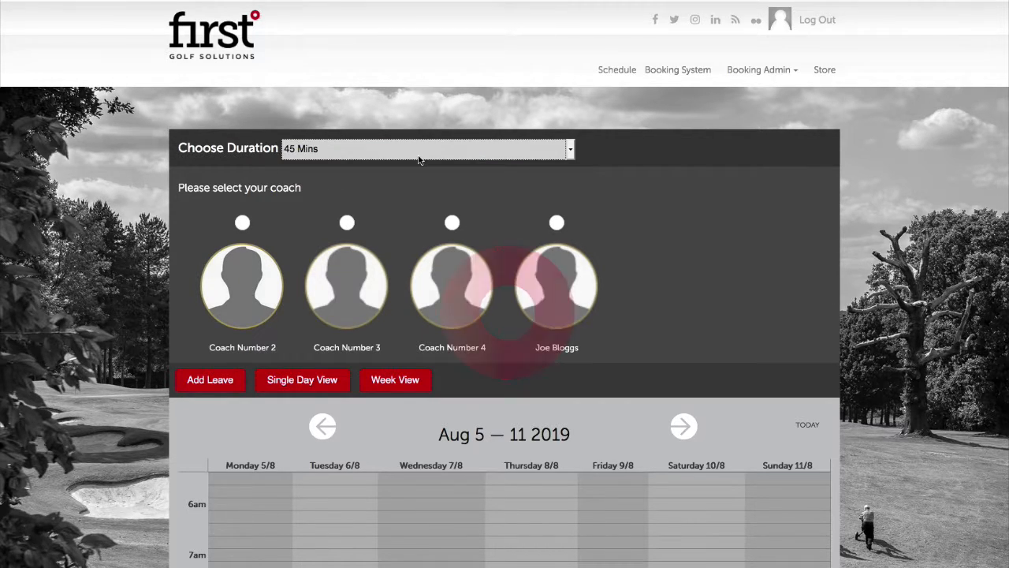
# Select the fourth coach to load their lesson calendar
pyautogui.click(557, 223)
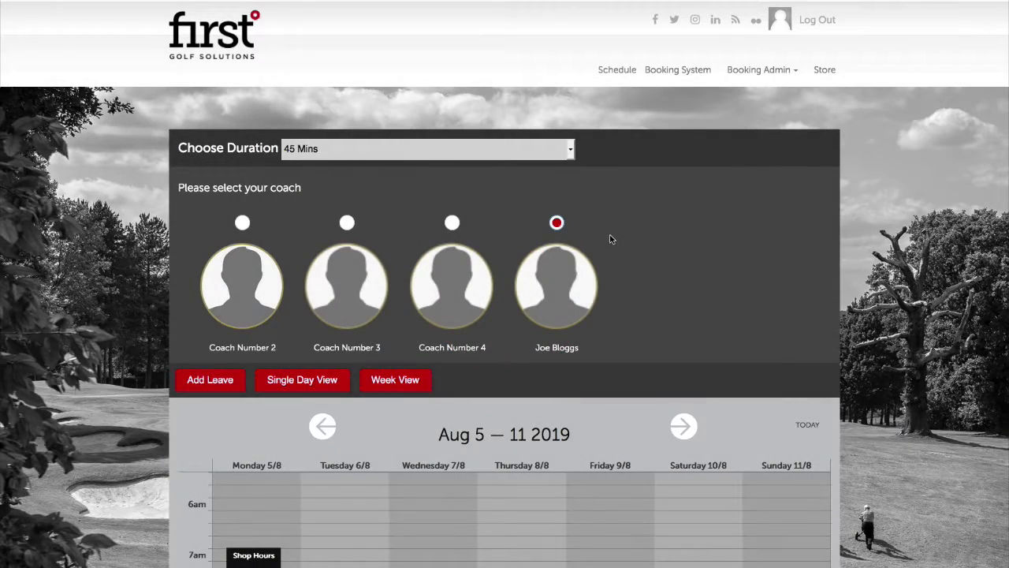
pyautogui.scroll(-1, 656, 290)
pyautogui.scroll(-5, 652, 309)
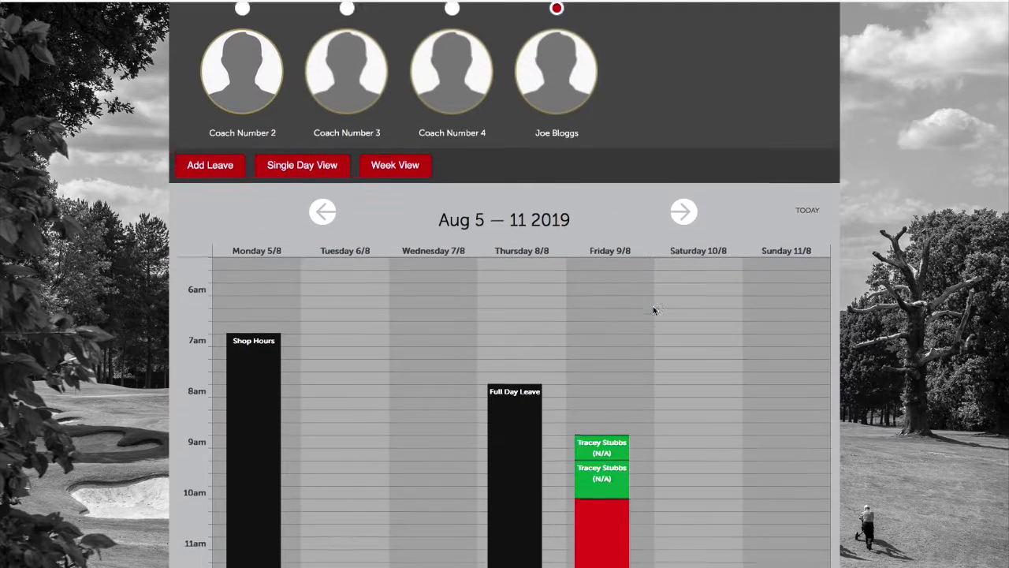
pyautogui.scroll(5, 652, 308)
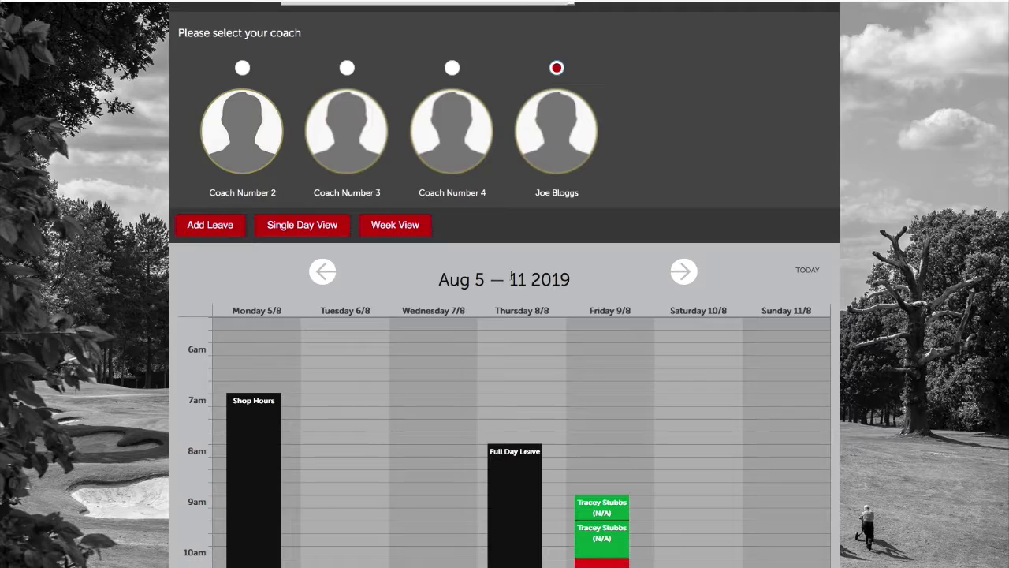
# Switch the calendar to the week of Aug 12–18 2019 and scroll through its bookings
pyautogui.click(682, 273)
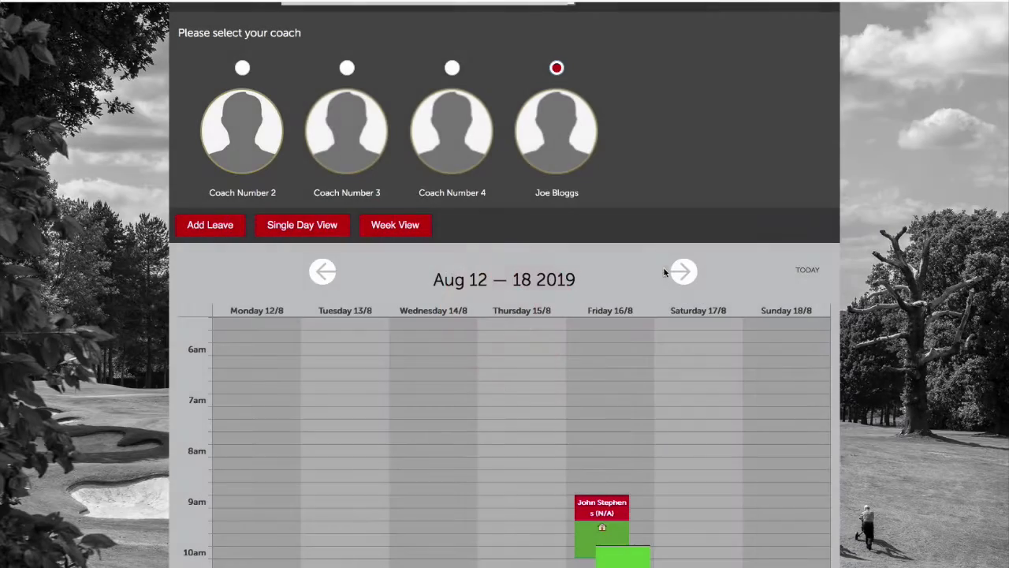
pyautogui.click(322, 273)
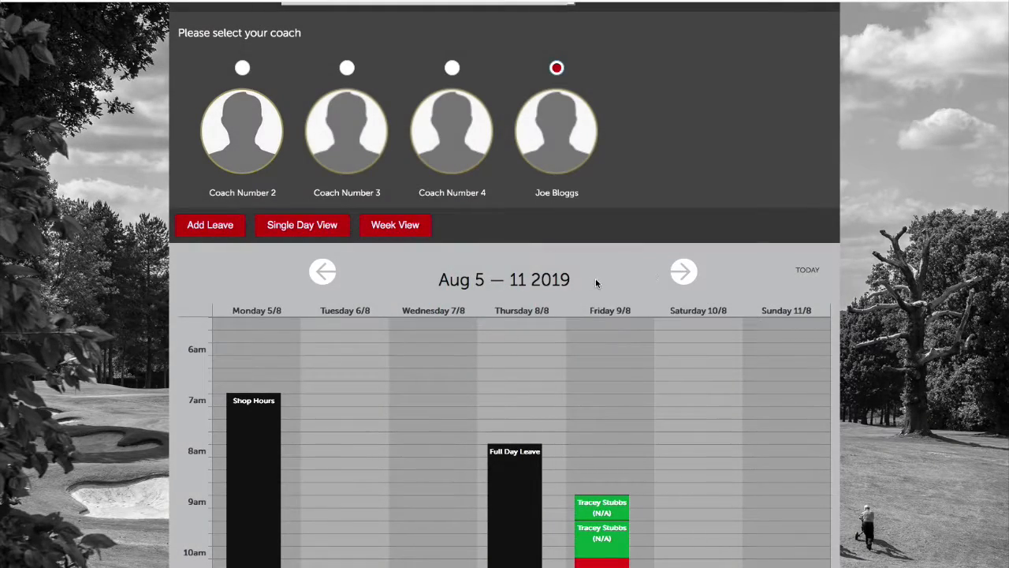
pyautogui.scroll(-2, 596, 283)
pyautogui.click(681, 189)
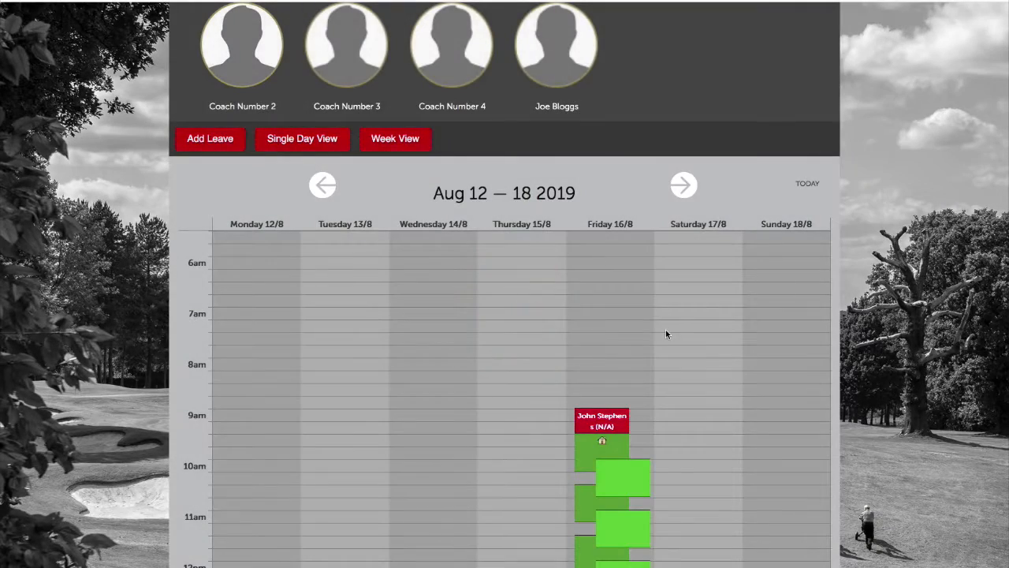
pyautogui.scroll(-7, 665, 334)
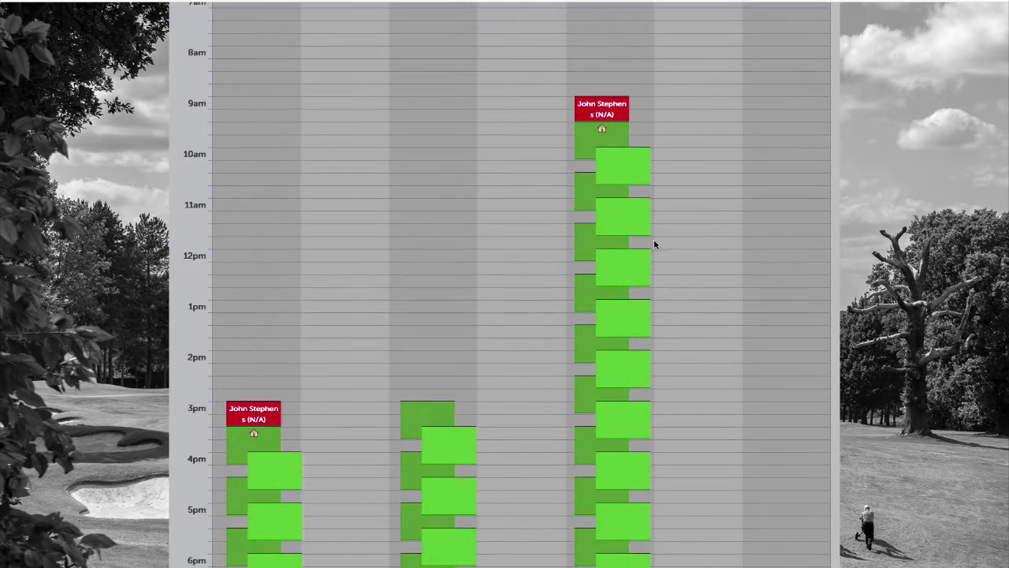
pyautogui.scroll(5, 656, 263)
pyautogui.scroll(-5, 655, 263)
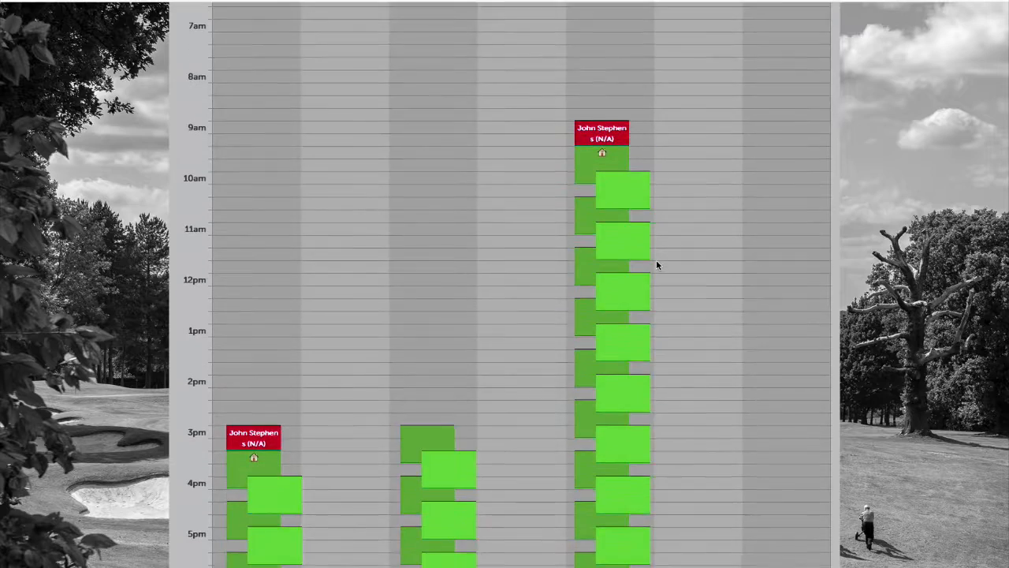
pyautogui.scroll(-7, 656, 260)
pyautogui.scroll(4, 656, 261)
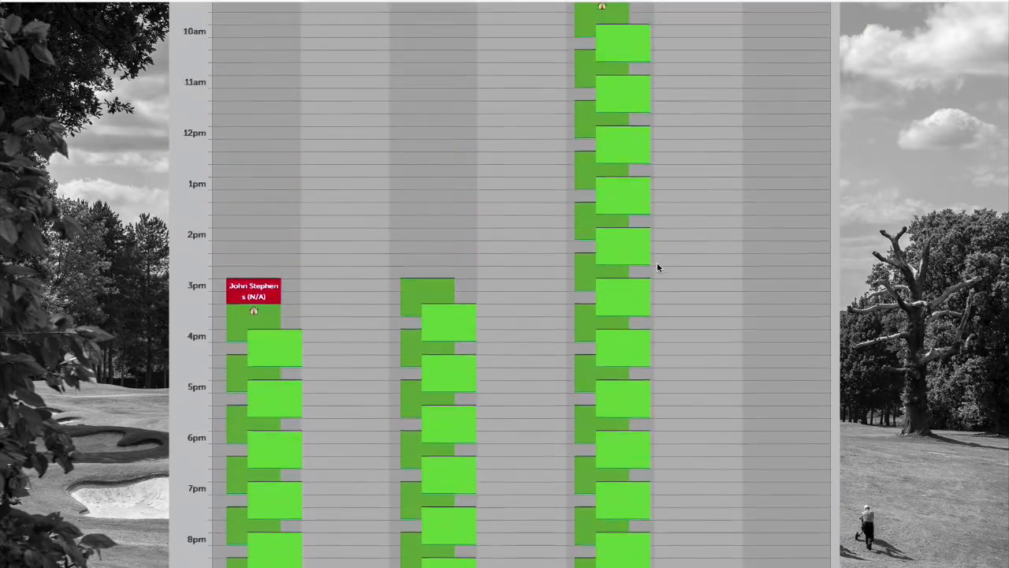
pyautogui.scroll(7, 657, 262)
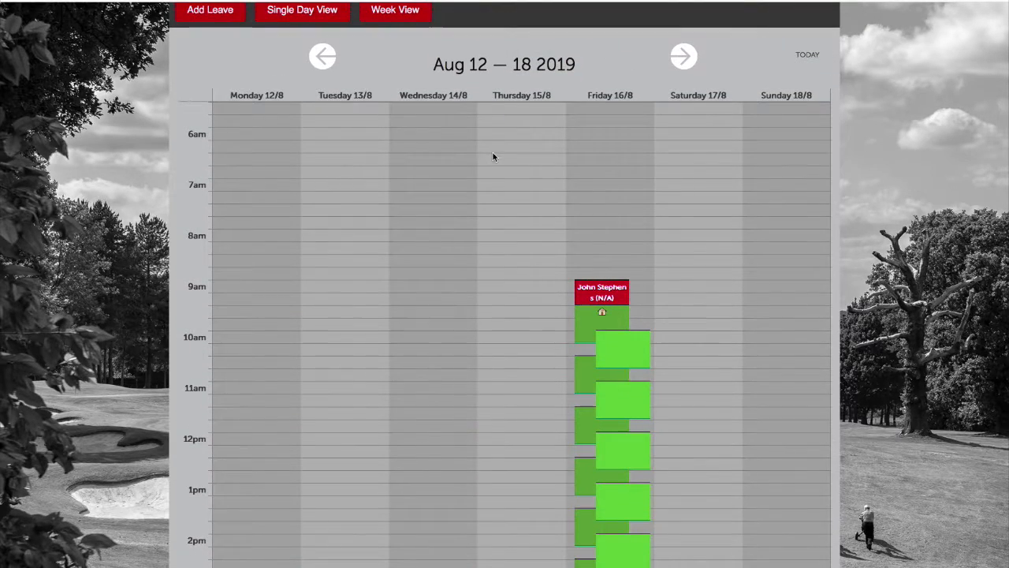
pyautogui.scroll(-4, 341, 186)
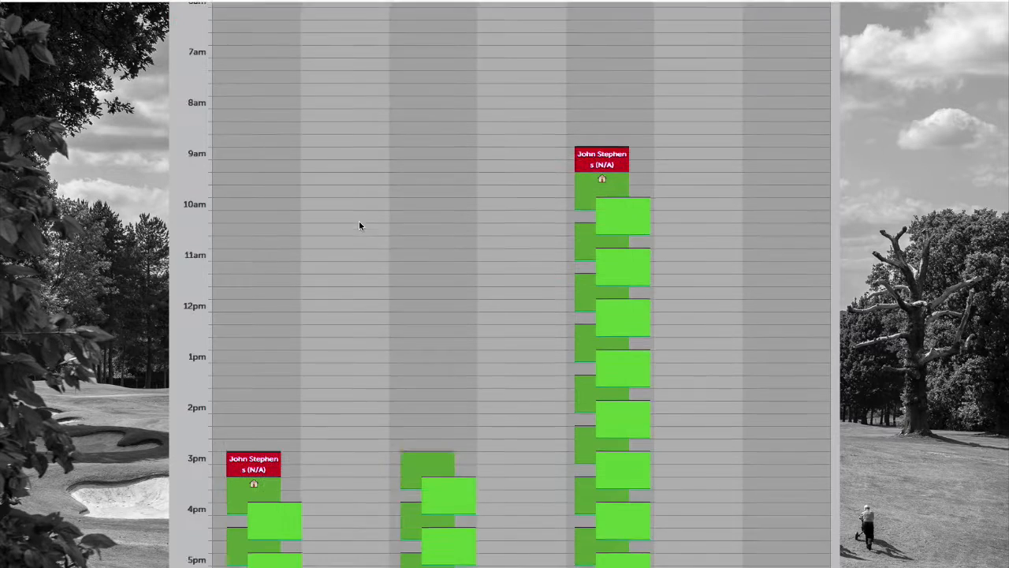
pyautogui.scroll(-2, 360, 349)
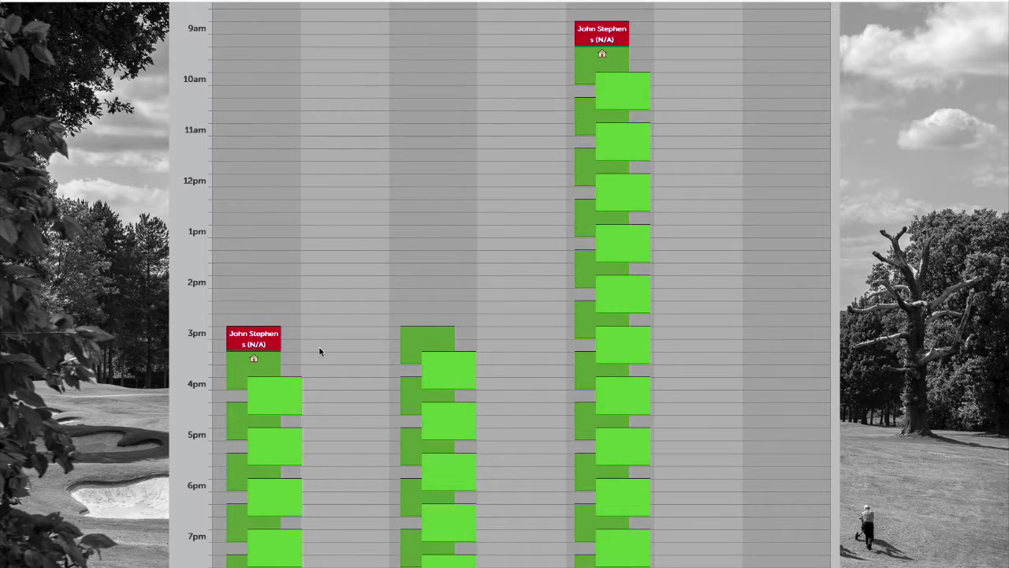
pyautogui.scroll(-3, 317, 349)
pyautogui.scroll(11, 317, 352)
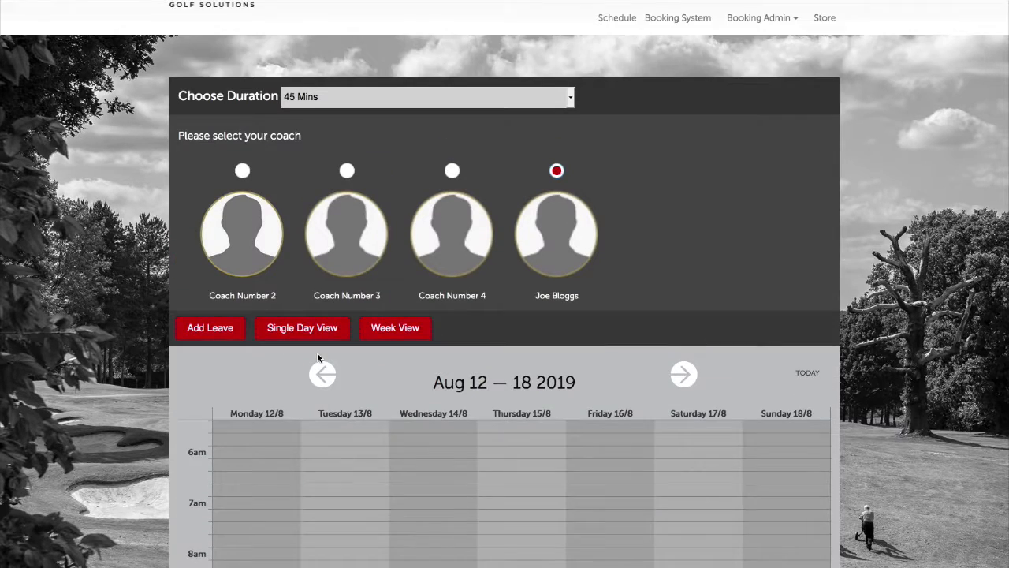
# Browse the Aug 19–25 and Aug 12–18 weeks, ending back on Aug 5–11 to scan its bookings
pyautogui.scroll(-2, 525, 241)
pyautogui.click(680, 219)
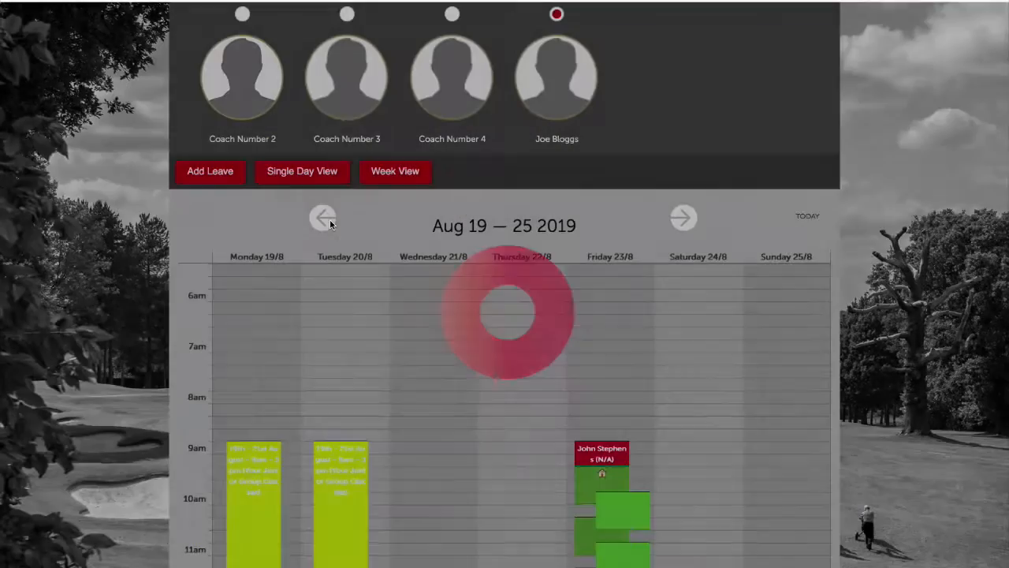
pyautogui.click(330, 223)
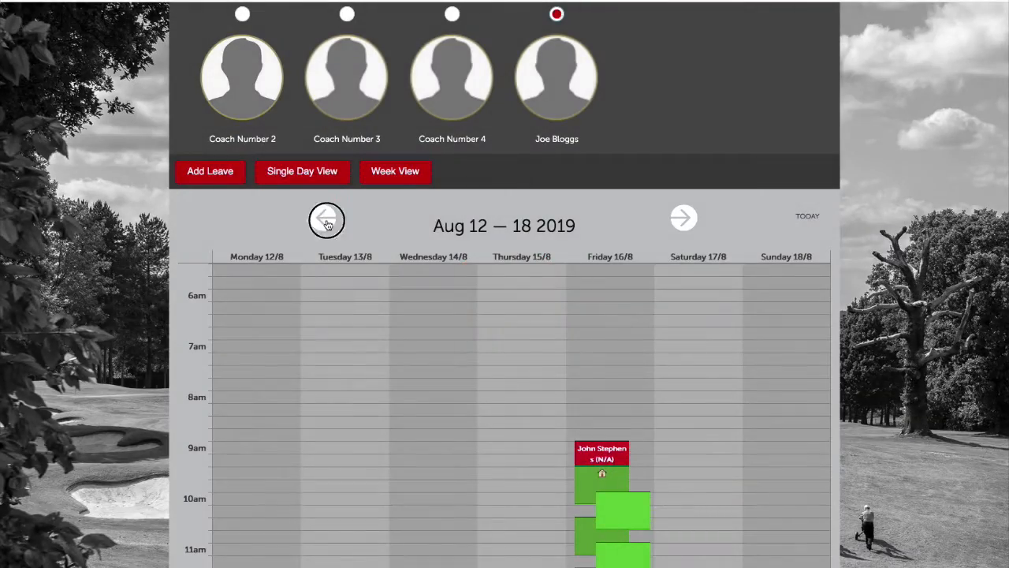
pyautogui.click(326, 224)
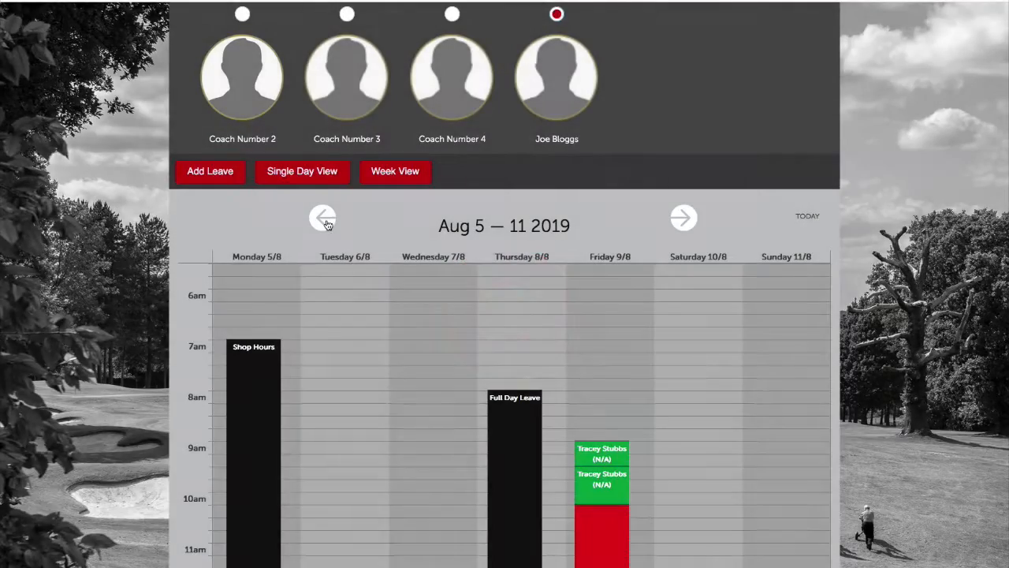
pyautogui.scroll(-2, 609, 414)
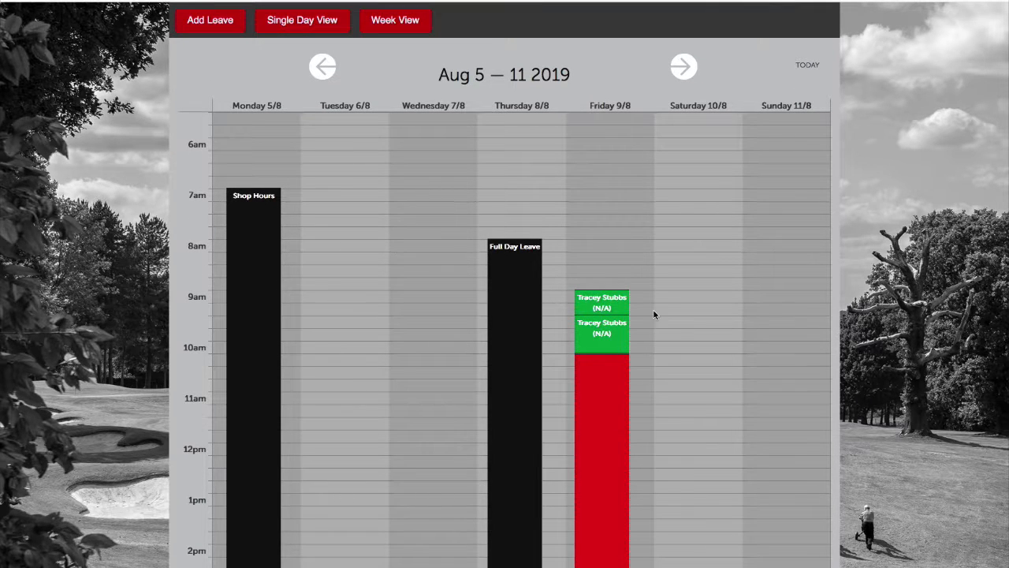
pyautogui.scroll(-1, 611, 339)
pyautogui.scroll(-2, 618, 341)
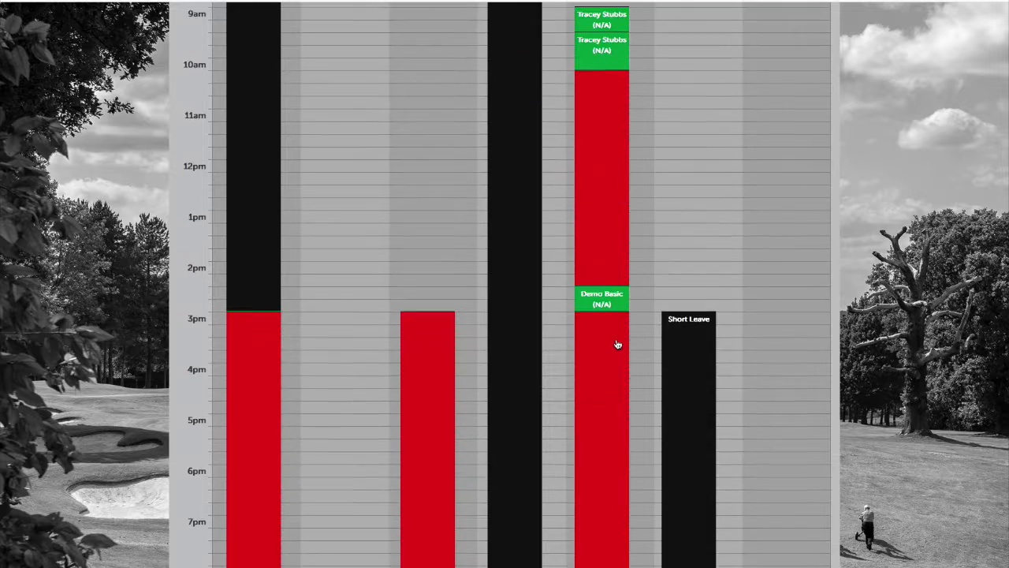
pyautogui.scroll(4, 617, 343)
pyautogui.scroll(-3, 617, 343)
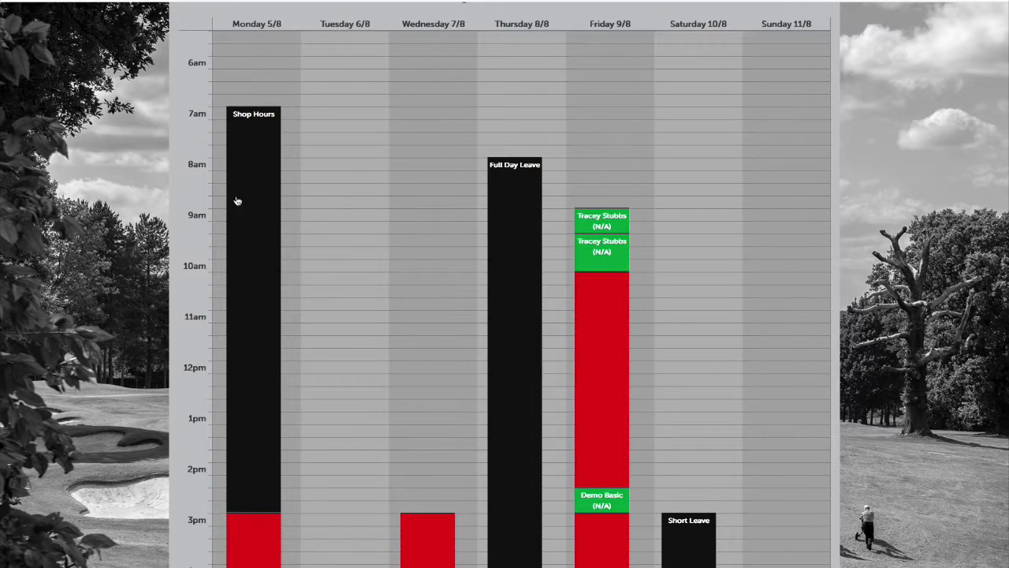
pyautogui.scroll(-1, 502, 282)
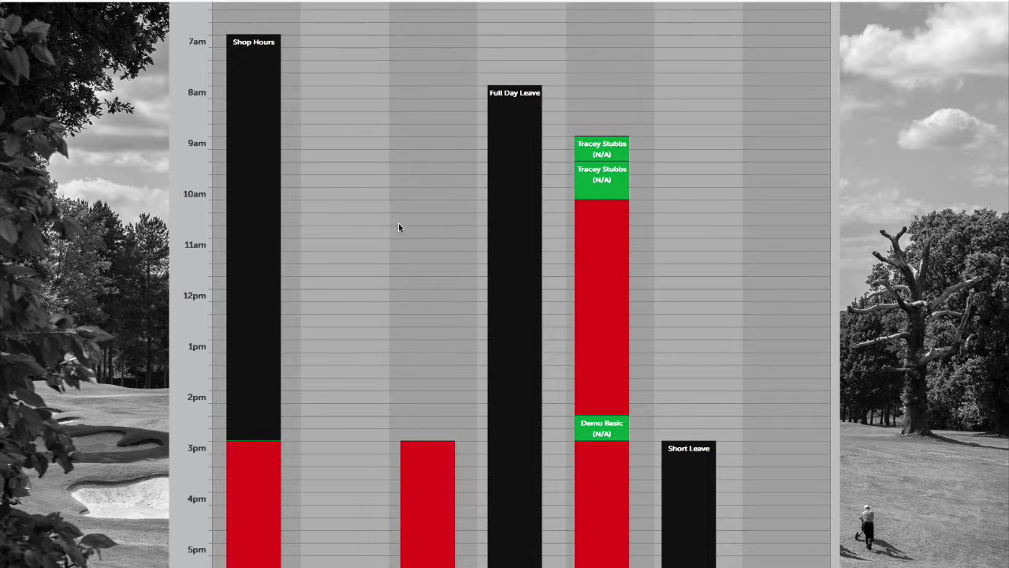
pyautogui.scroll(1, 420, 231)
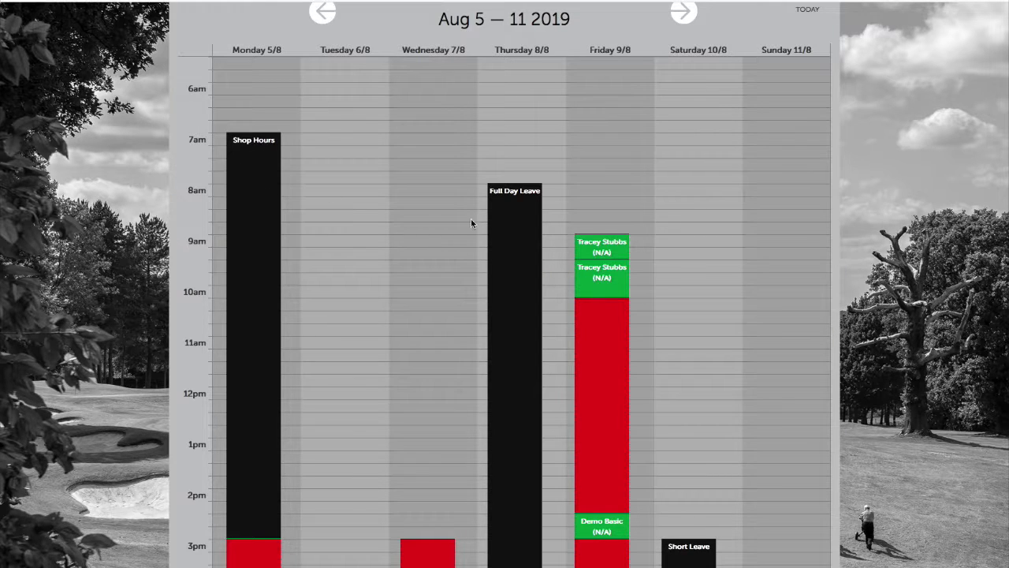
pyautogui.scroll(-1, 560, 254)
pyautogui.scroll(1, 536, 228)
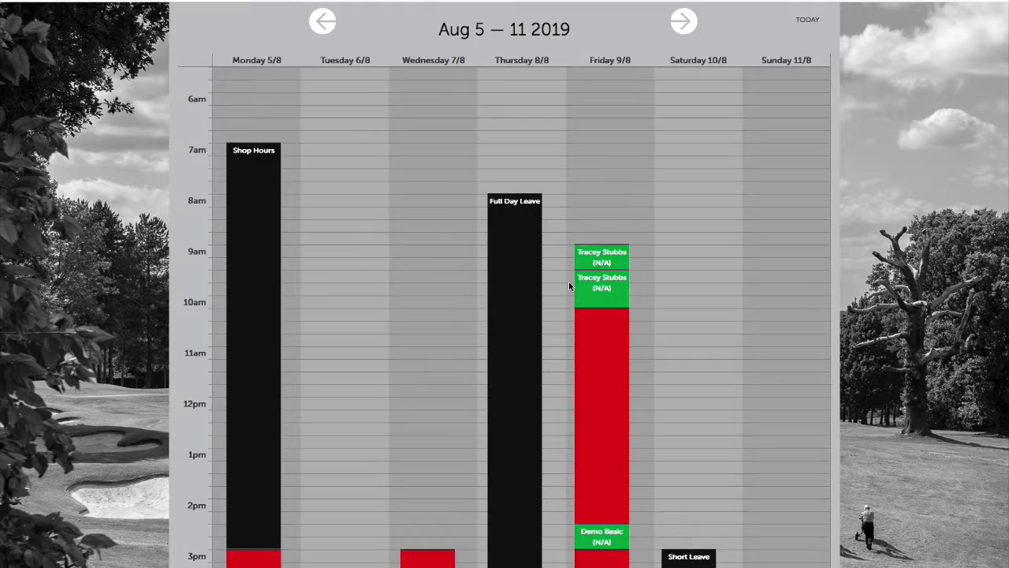
# Step forward to Aug 19–25, then settle on Aug 12–18 showing Friday's booked lessons
pyautogui.click(681, 25)
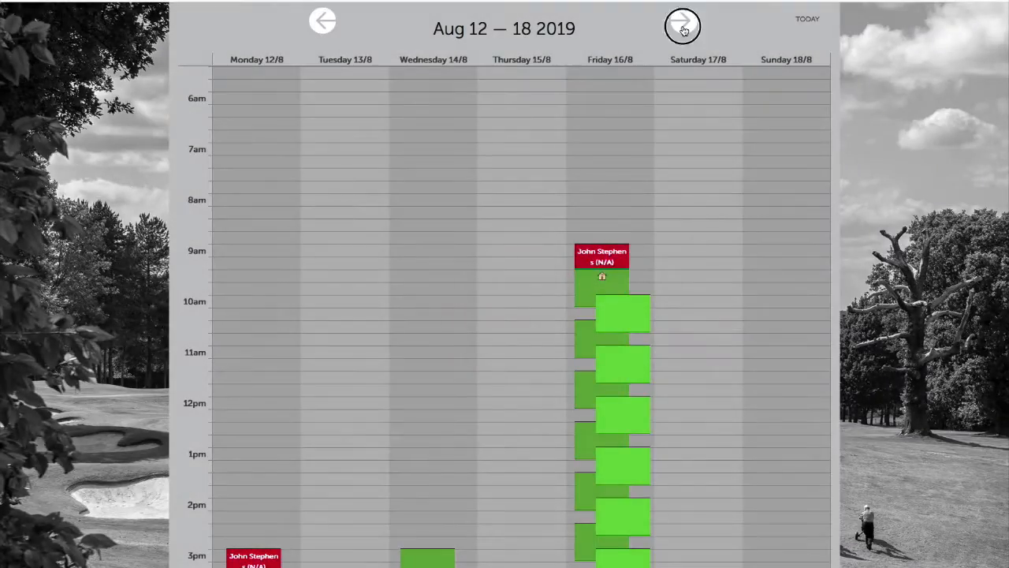
pyautogui.click(682, 26)
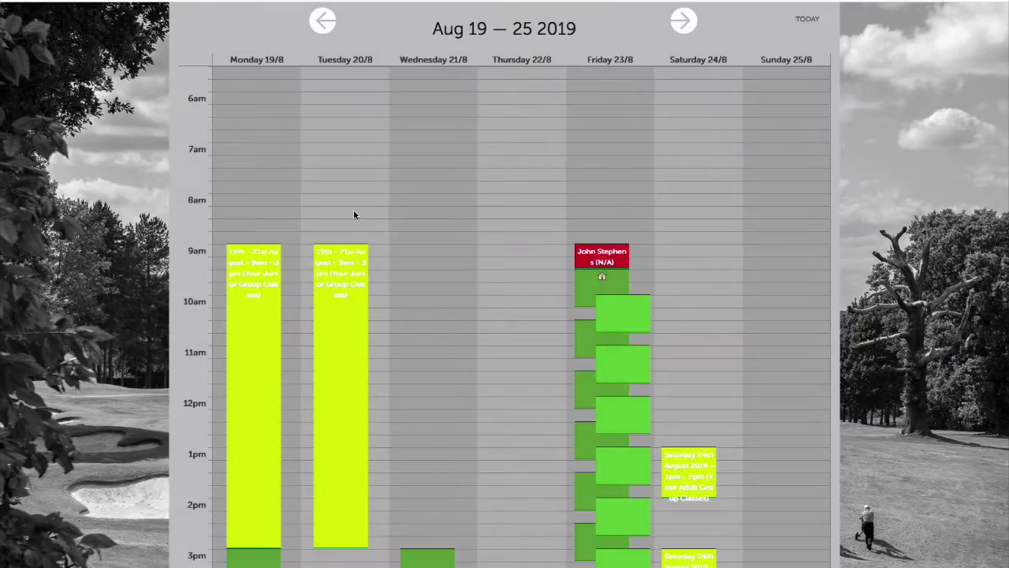
pyautogui.scroll(-2, 361, 228)
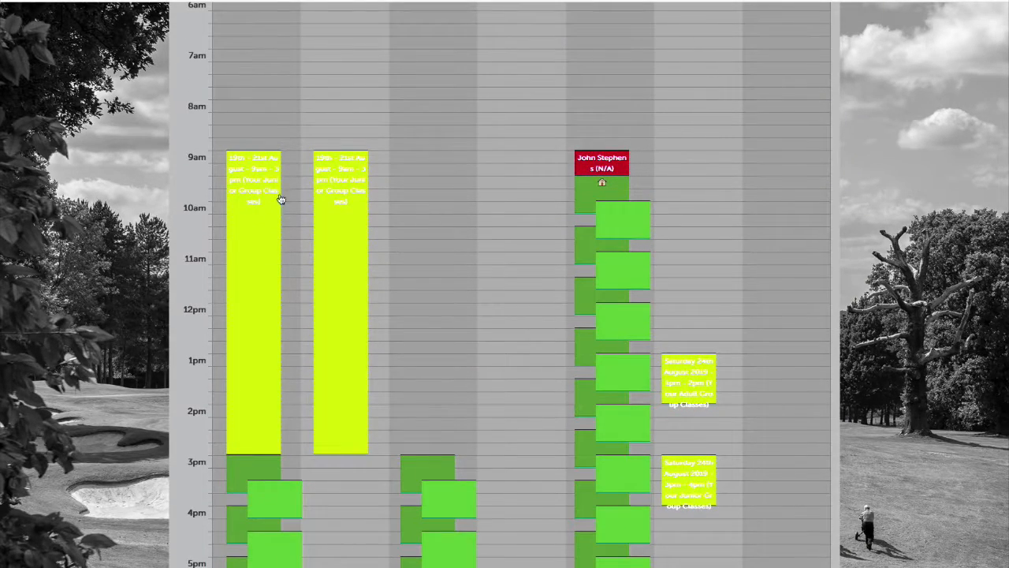
pyautogui.scroll(5, 364, 142)
pyautogui.scroll(1, 359, 158)
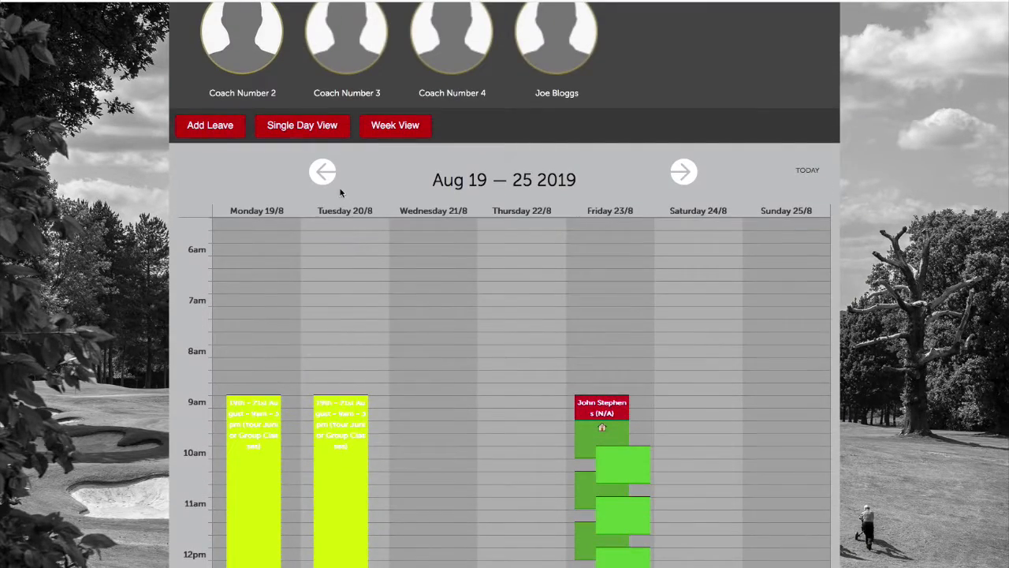
pyautogui.click(327, 173)
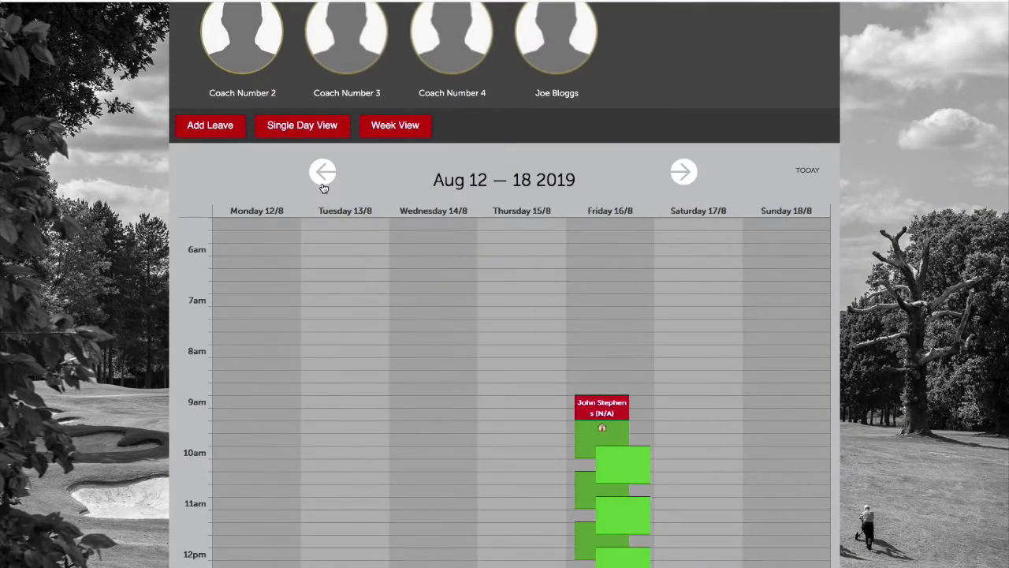
pyautogui.click(323, 187)
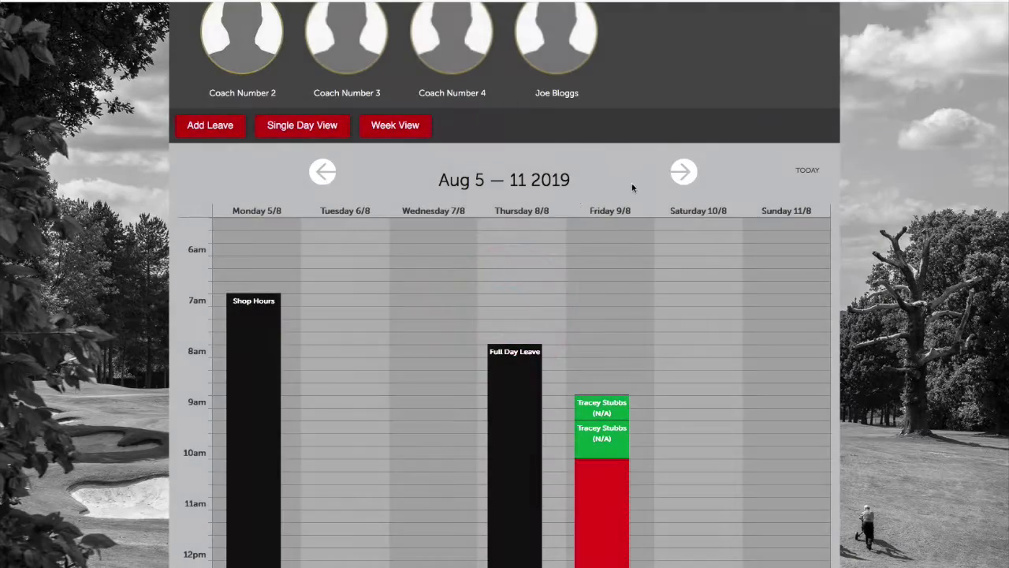
pyautogui.click(696, 173)
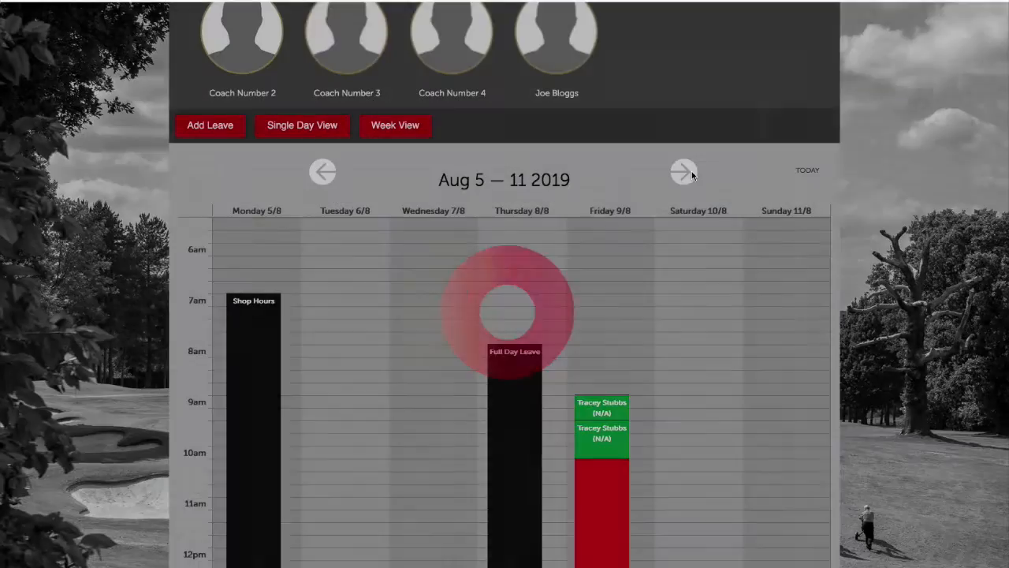
pyautogui.scroll(-1, 680, 238)
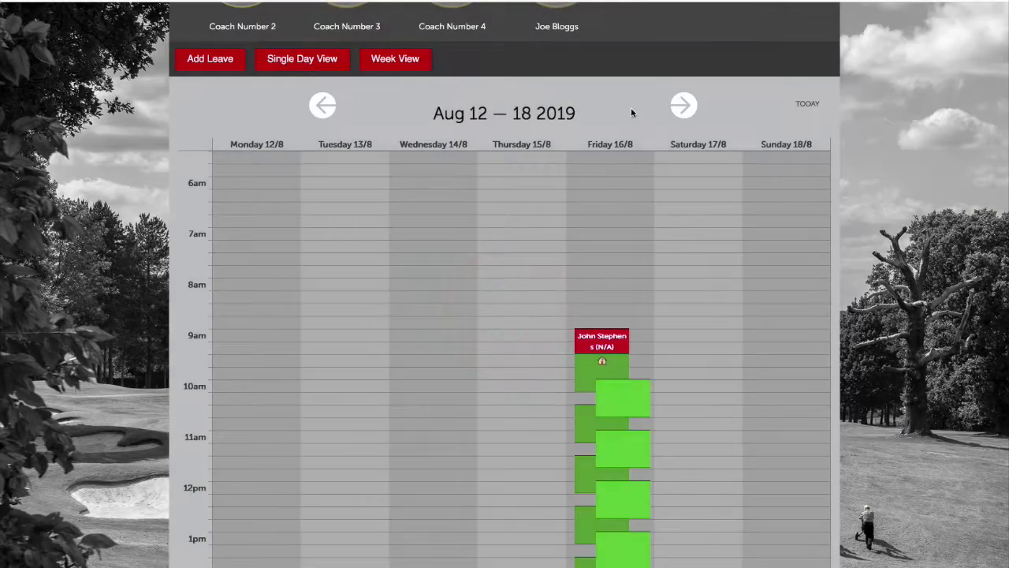
pyautogui.scroll(-2, 647, 241)
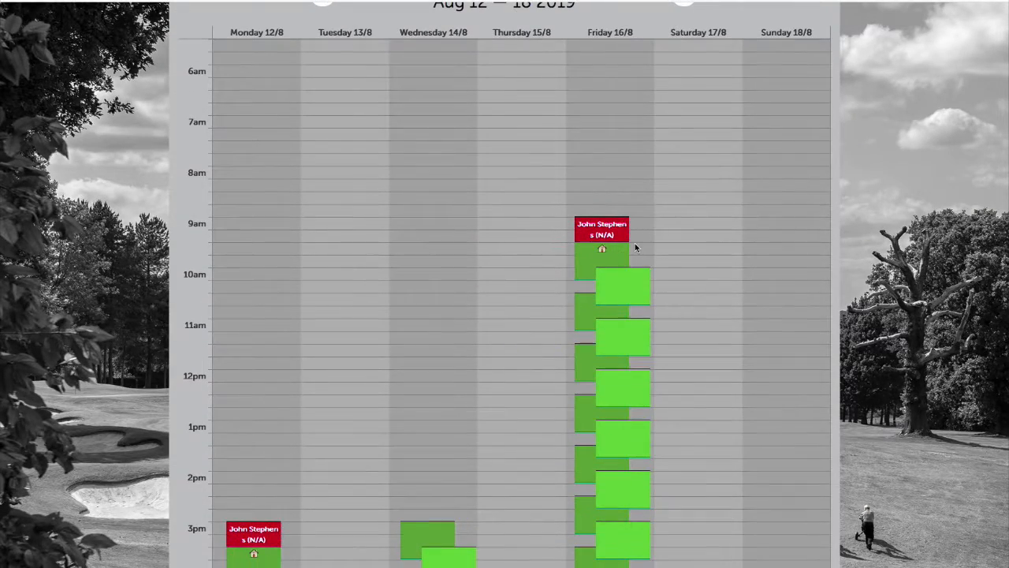
pyautogui.scroll(5, 547, 278)
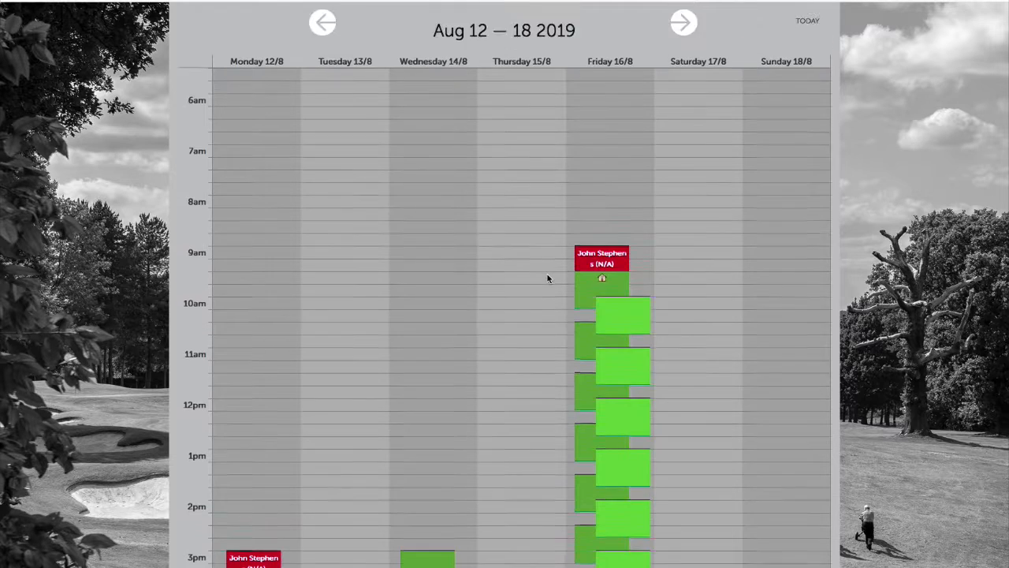
pyautogui.scroll(-5, 547, 278)
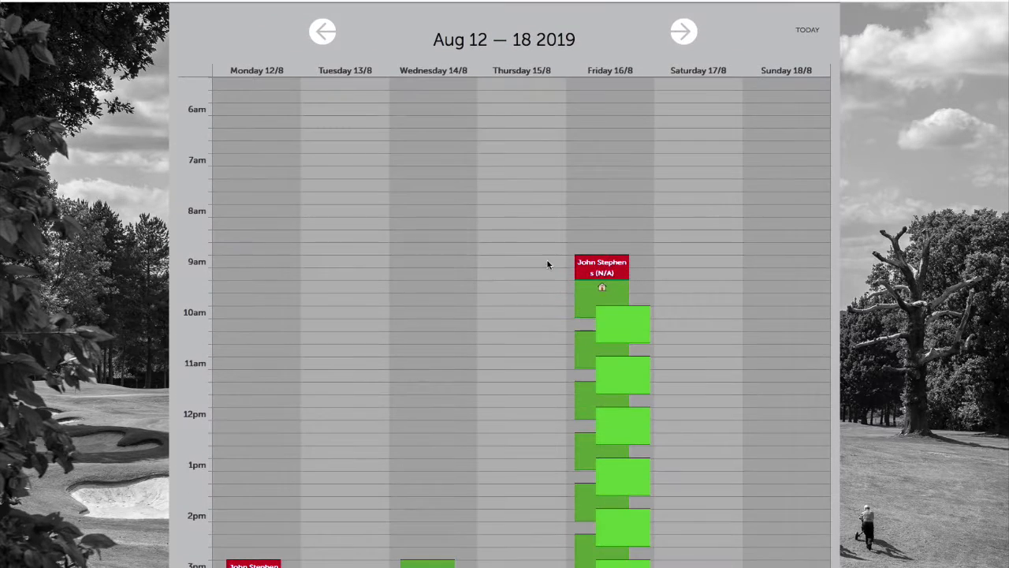
pyautogui.click(607, 338)
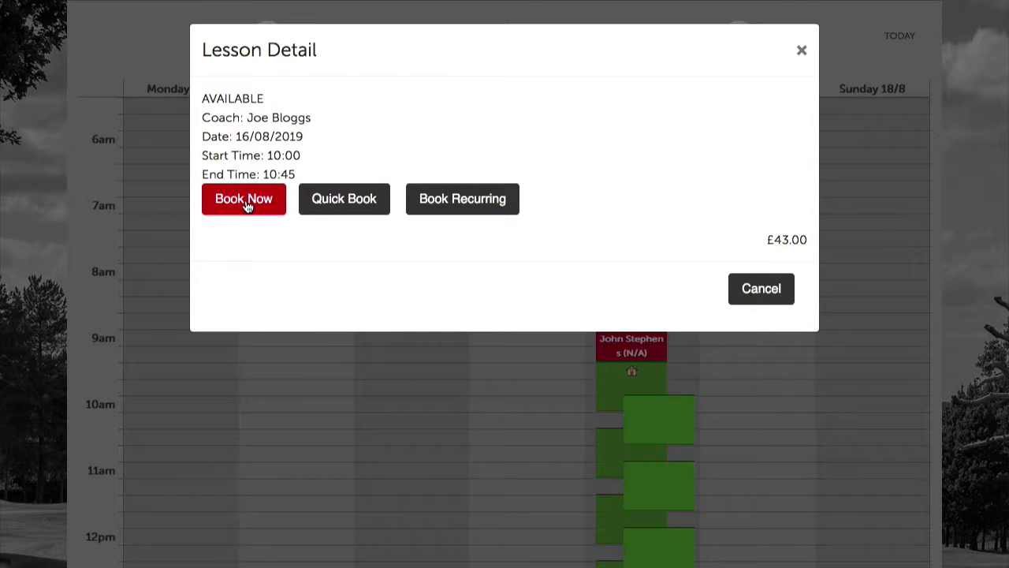
pyautogui.click(337, 197)
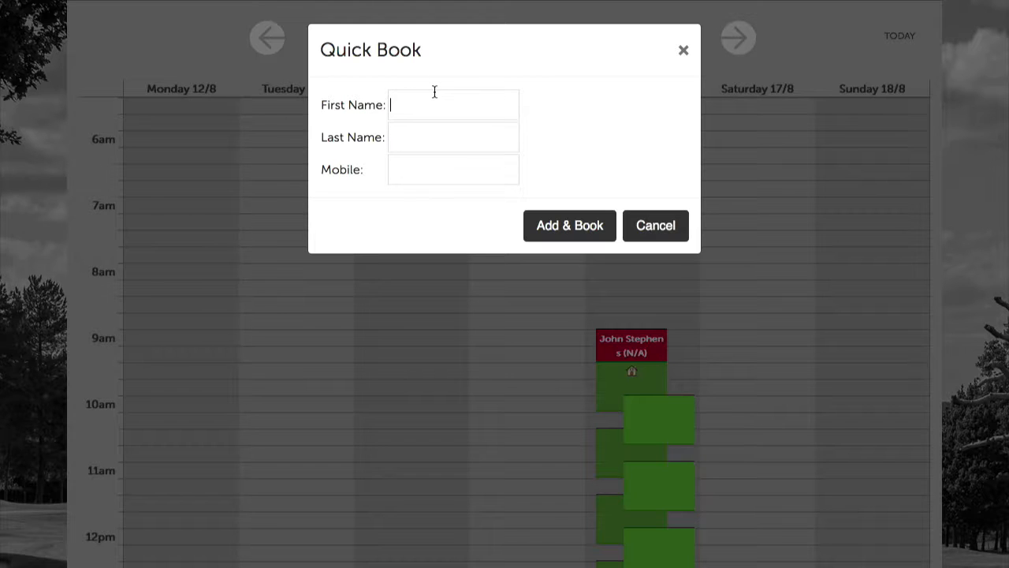
pyautogui.click(681, 50)
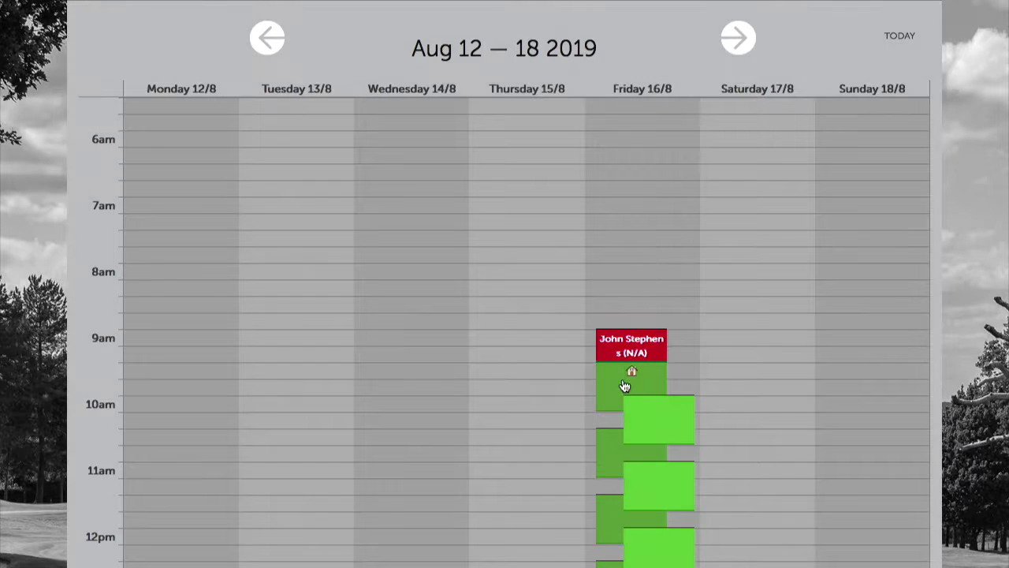
# Book the Friday 16/08/2019 10:00–10:45 slot as a one-to-one, non-studio lesson
pyautogui.click(628, 410)
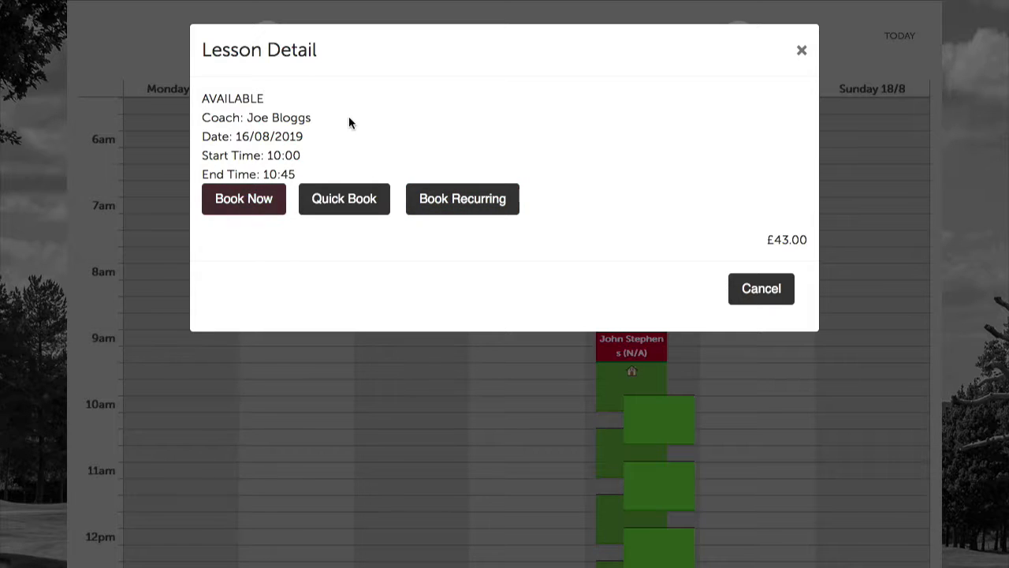
pyautogui.click(254, 200)
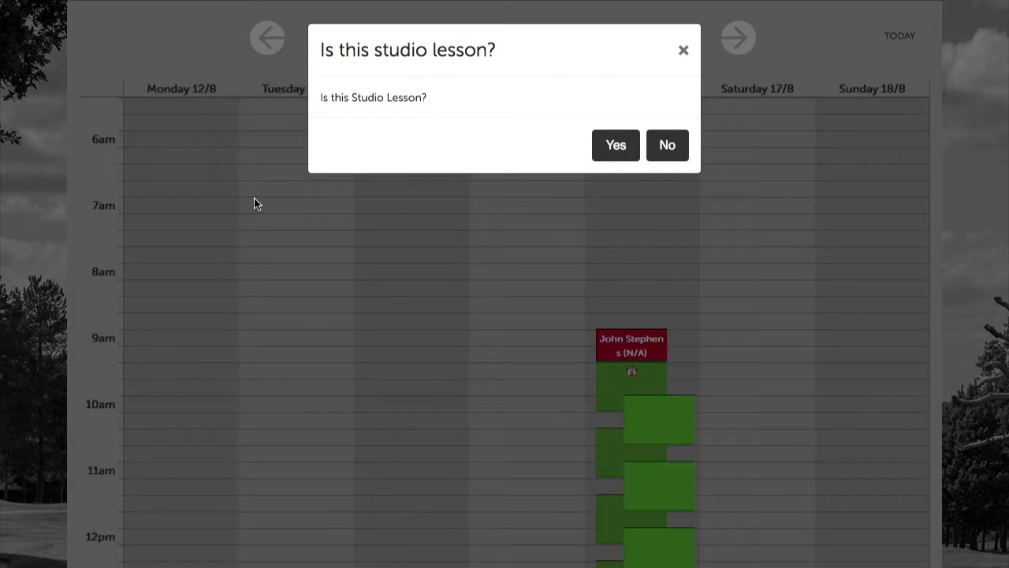
pyautogui.scroll(4, 592, 142)
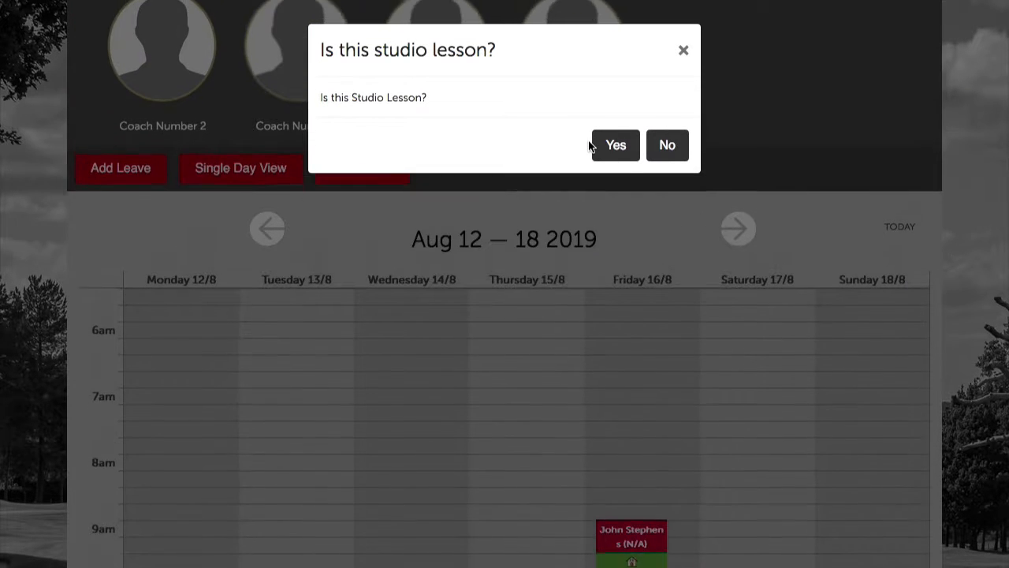
pyautogui.scroll(-1, 589, 144)
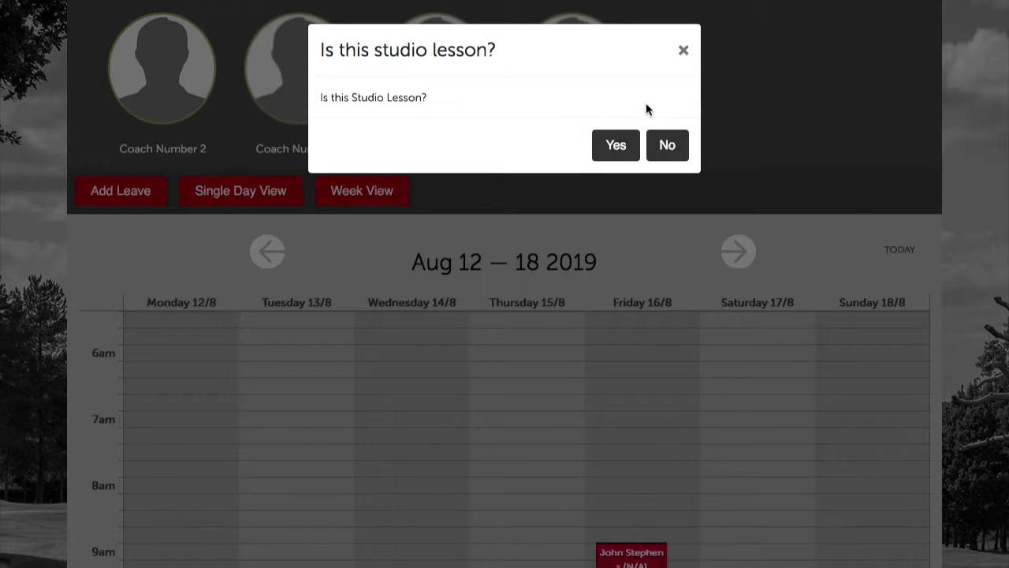
pyautogui.click(668, 141)
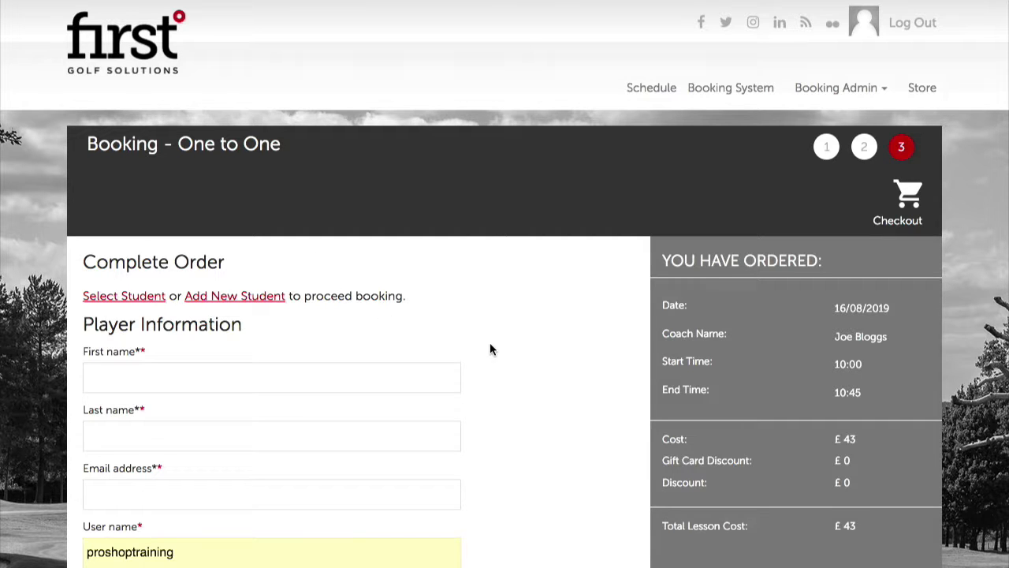
# Pick an existing student from the Select Player list to fill the order's name and e-mail fields
pyautogui.click(127, 297)
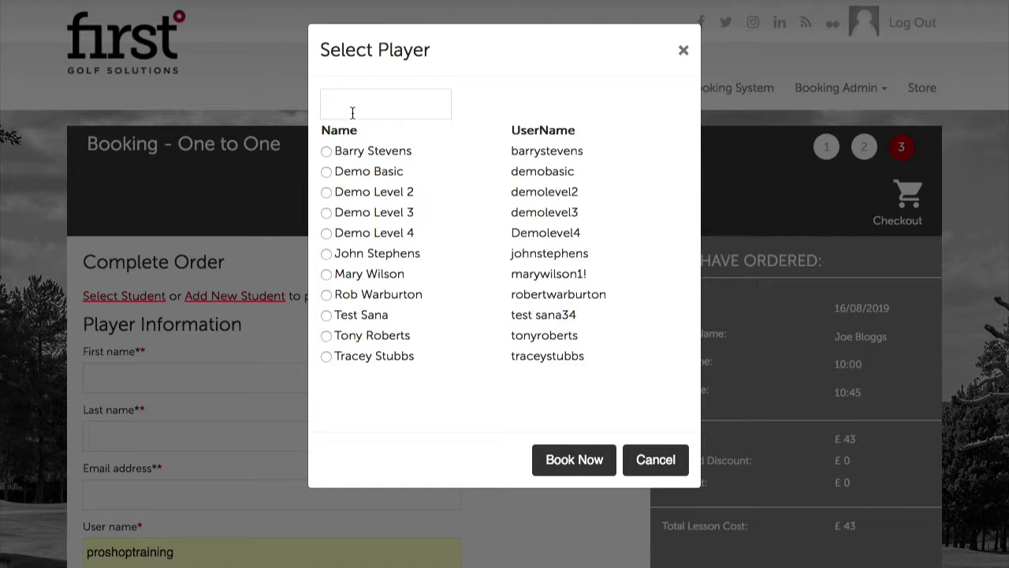
pyautogui.click(350, 113)
pyautogui.write('fff')
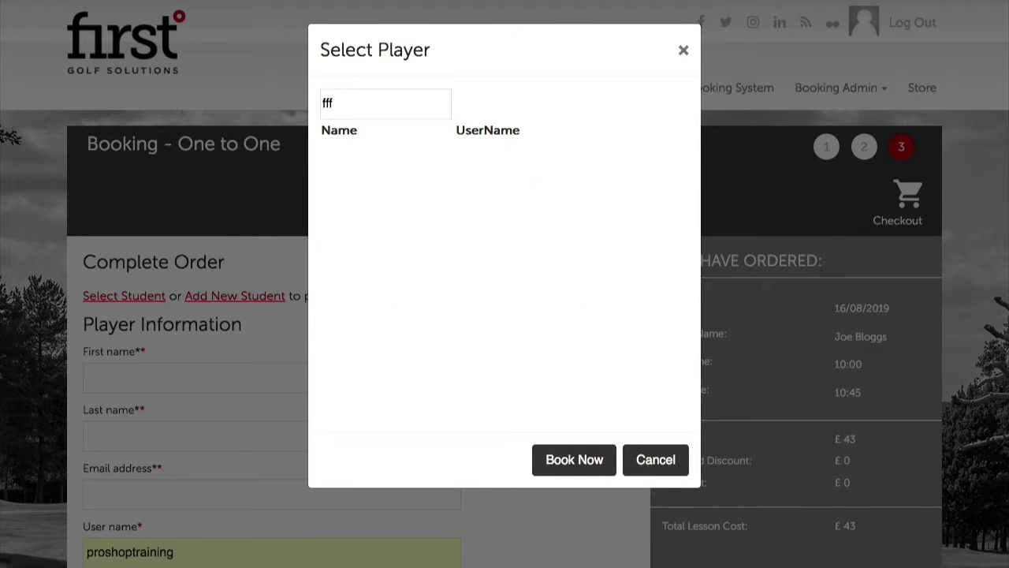
pyautogui.press('BackSpace')
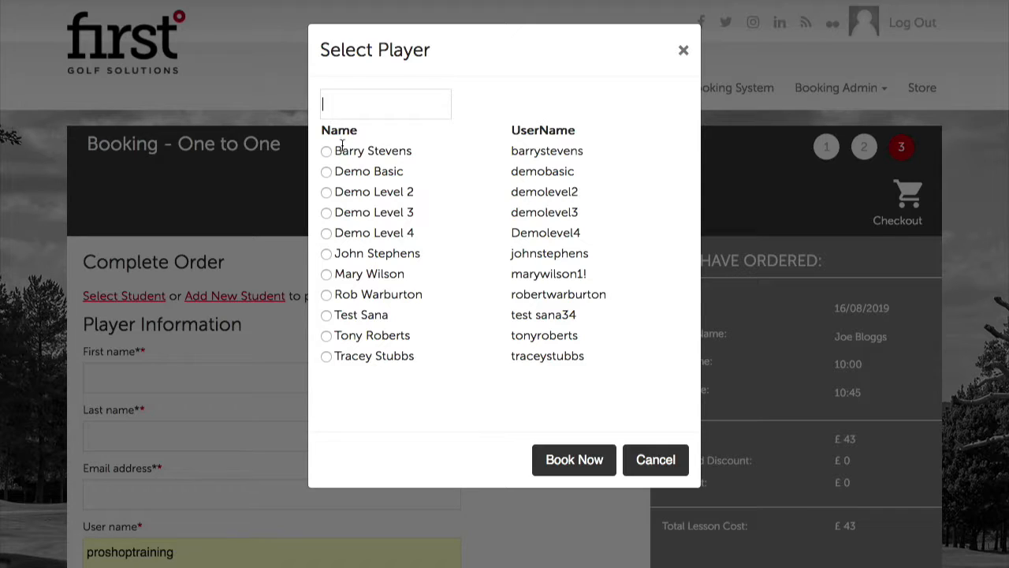
pyautogui.click(325, 336)
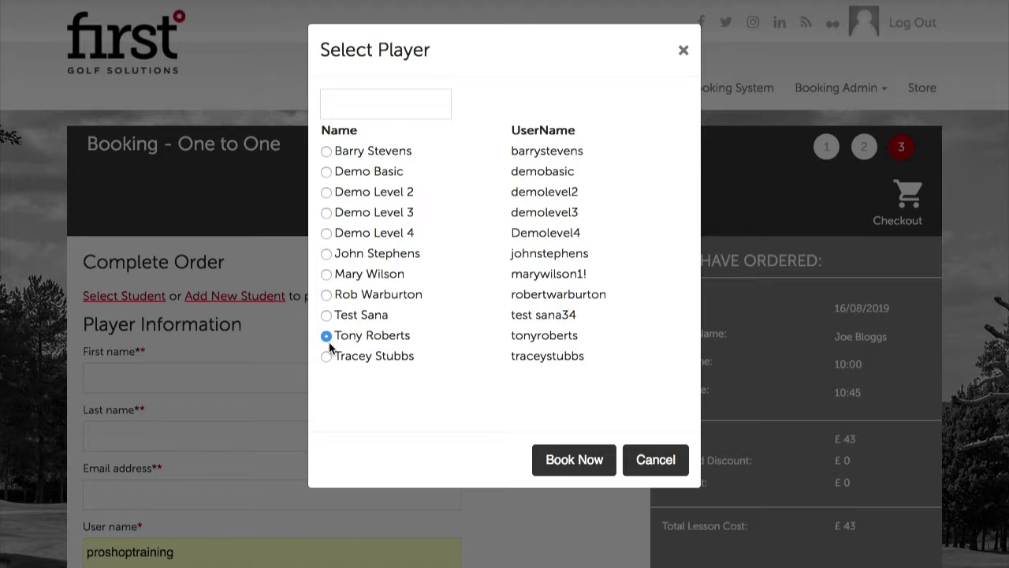
pyautogui.click(582, 461)
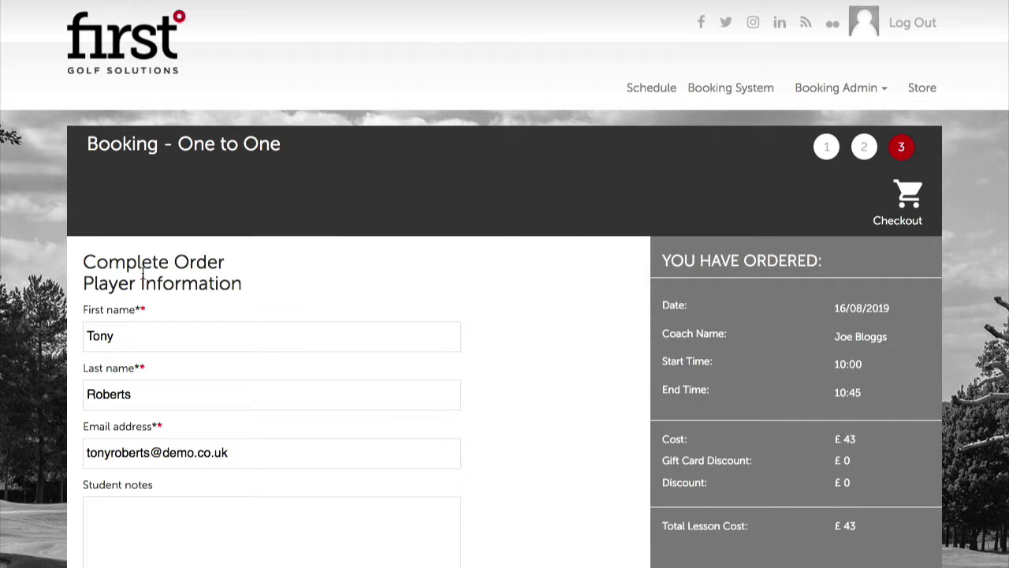
# Enter the student note asking to meet the student on the Putting Green
pyautogui.scroll(-1, 202, 444)
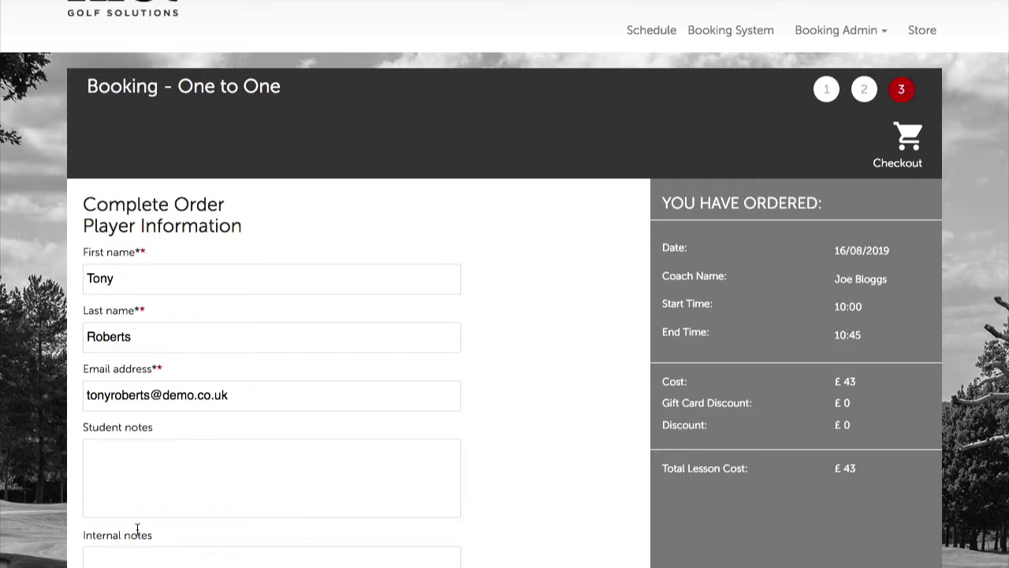
pyautogui.scroll(-3, 176, 500)
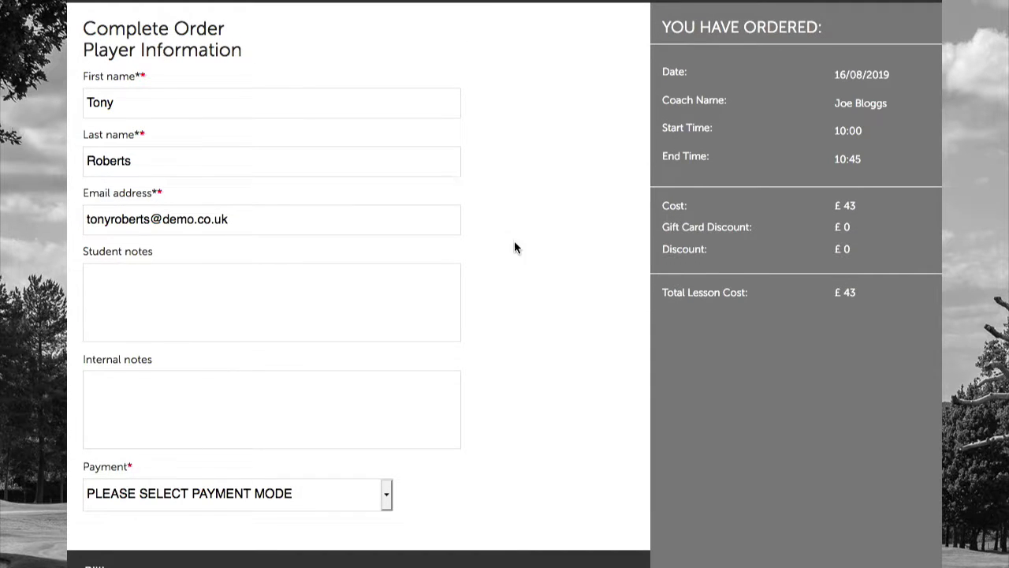
pyautogui.scroll(-1, 515, 244)
pyautogui.click(208, 231)
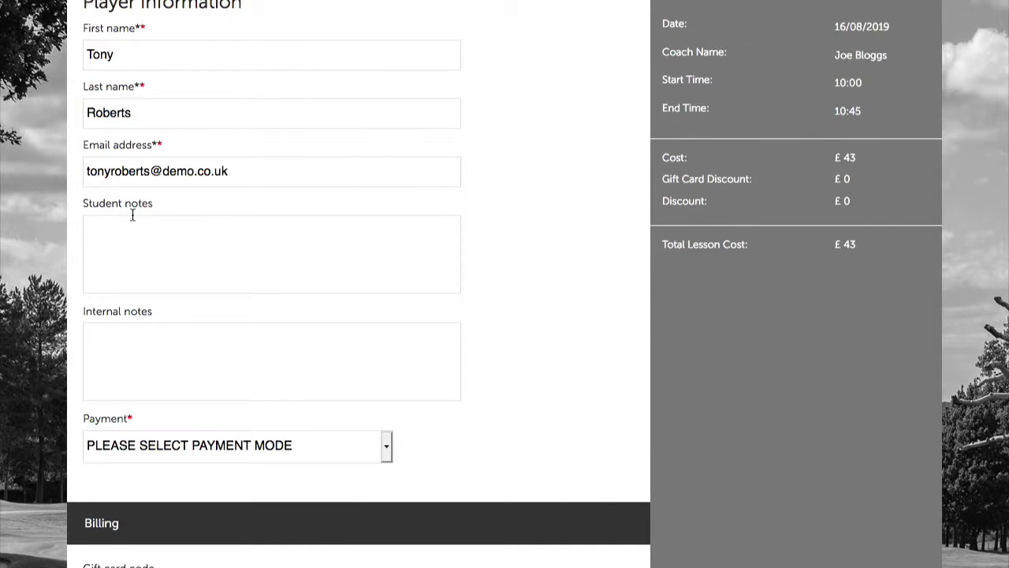
pyautogui.click(137, 339)
pyautogui.click(128, 230)
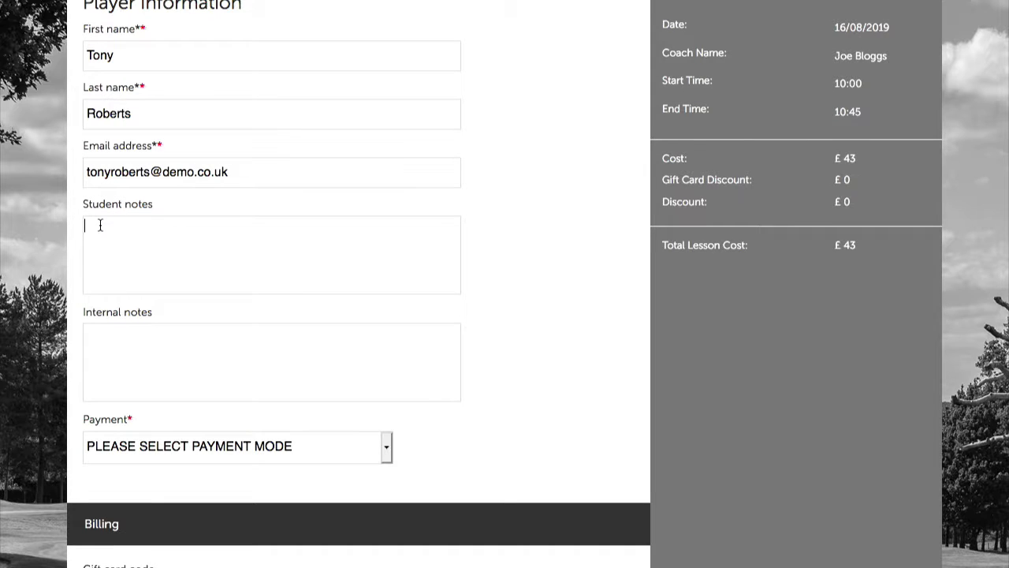
pyautogui.click(119, 337)
pyautogui.click(128, 229)
pyautogui.write('Please meet Joe on the Puttin')
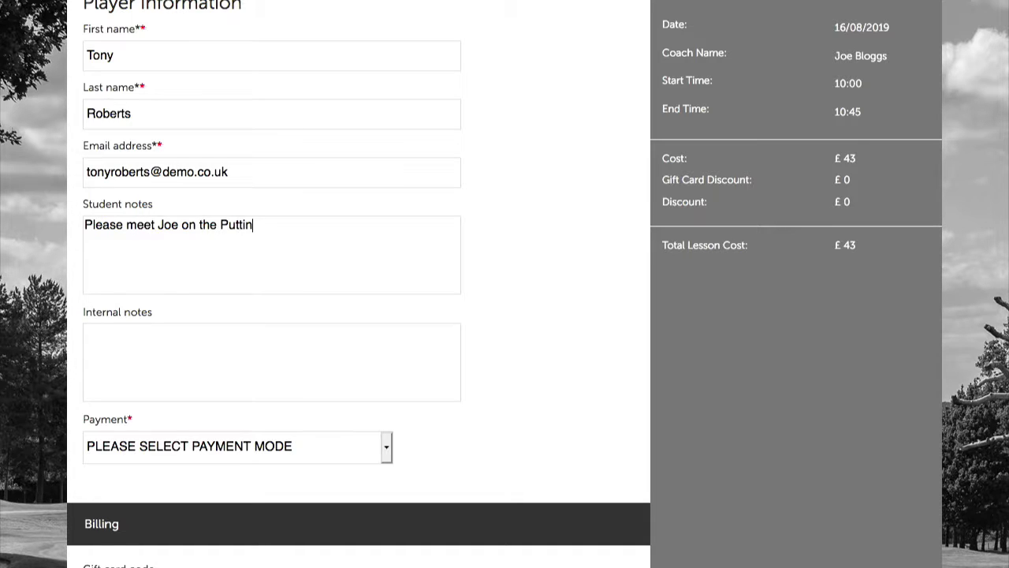
pyautogui.write('g Green.')
# Enter the internal note that the student will pay by cash and needs a putter
pyautogui.click(179, 340)
pyautogui.write('Joe is')
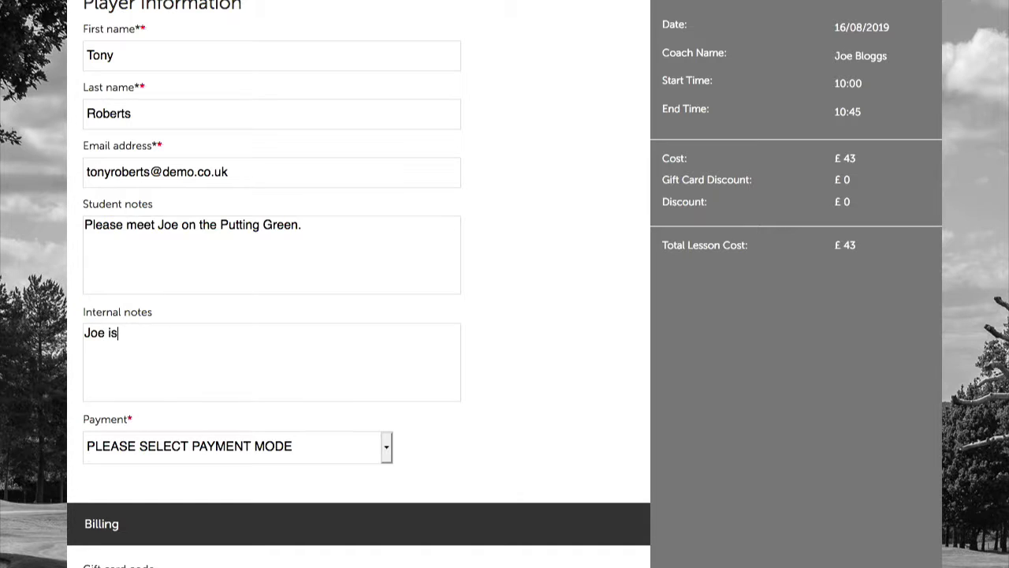
pyautogui.write(' going to pay by cash. ')
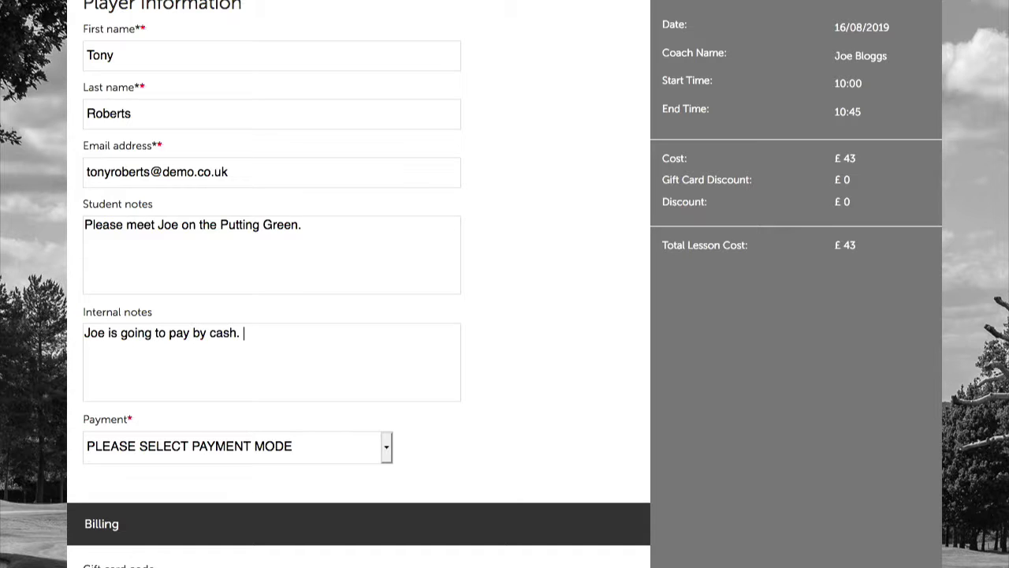
pyautogui.write('He needs a putter fo')
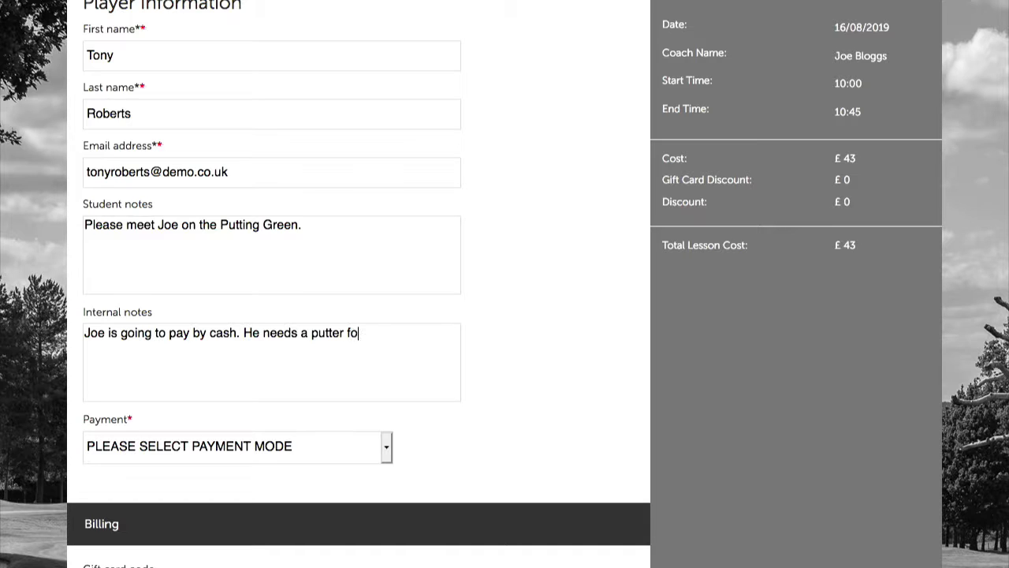
pyautogui.write('r the lesson.')
pyautogui.moveTo(307, 227); pyautogui.dragTo(81, 225)
pyautogui.click(82, 225)
pyautogui.click(105, 332)
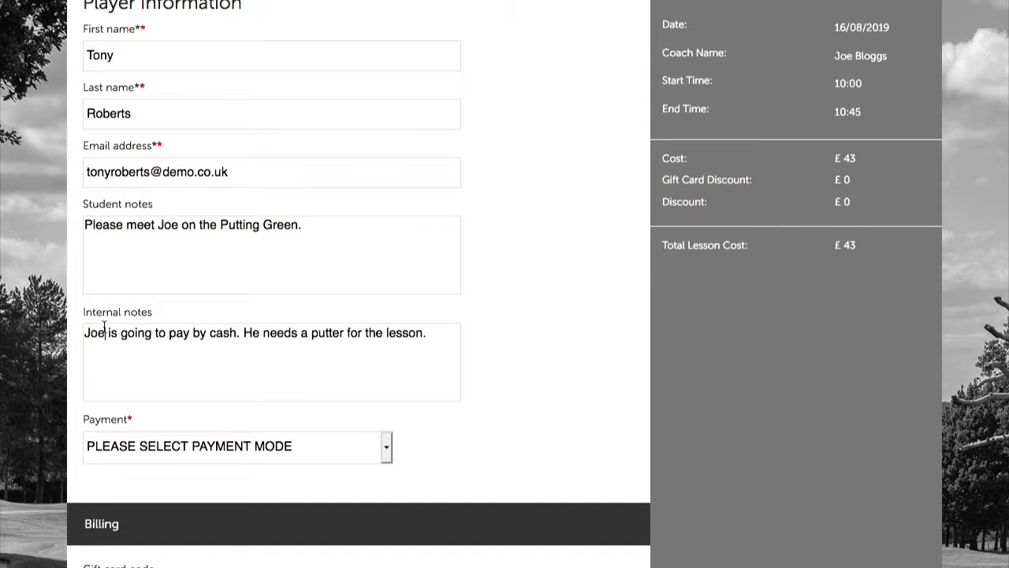
pyautogui.click(361, 332)
# Choose Pay At Academy from the Payment dropdown, keeping the £43 total
pyautogui.scroll(-2, 578, 387)
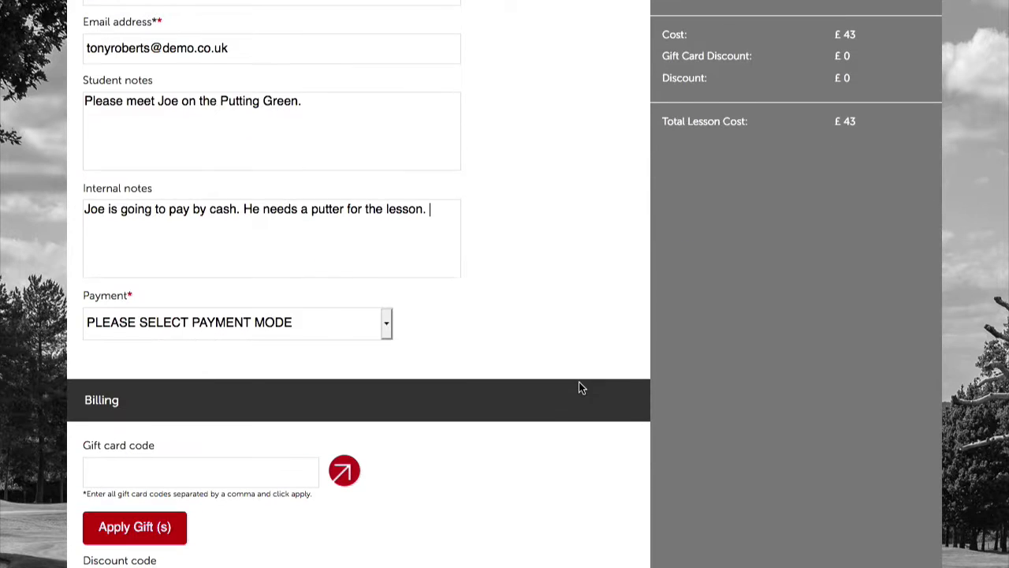
pyautogui.click(155, 321)
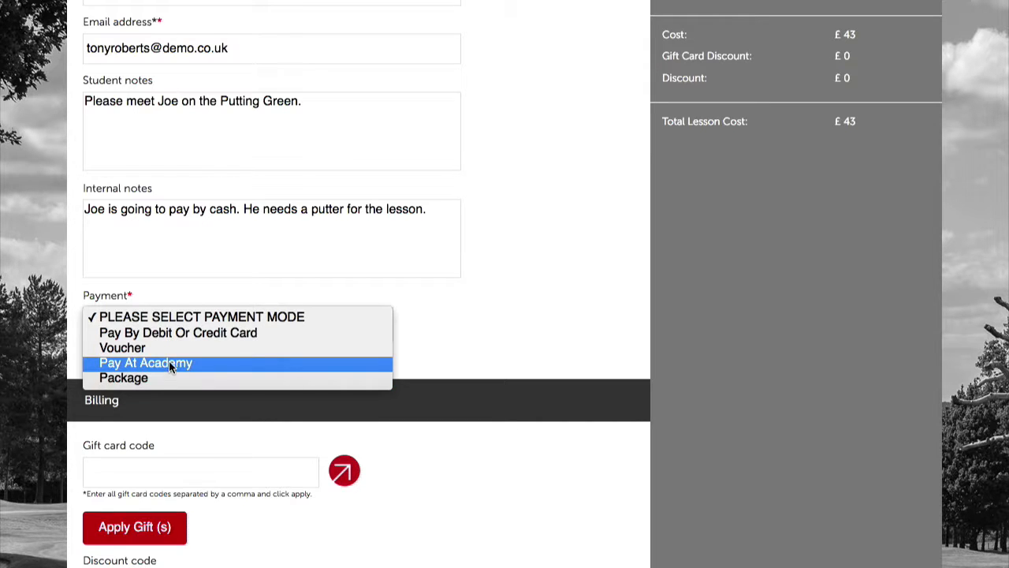
pyautogui.click(136, 362)
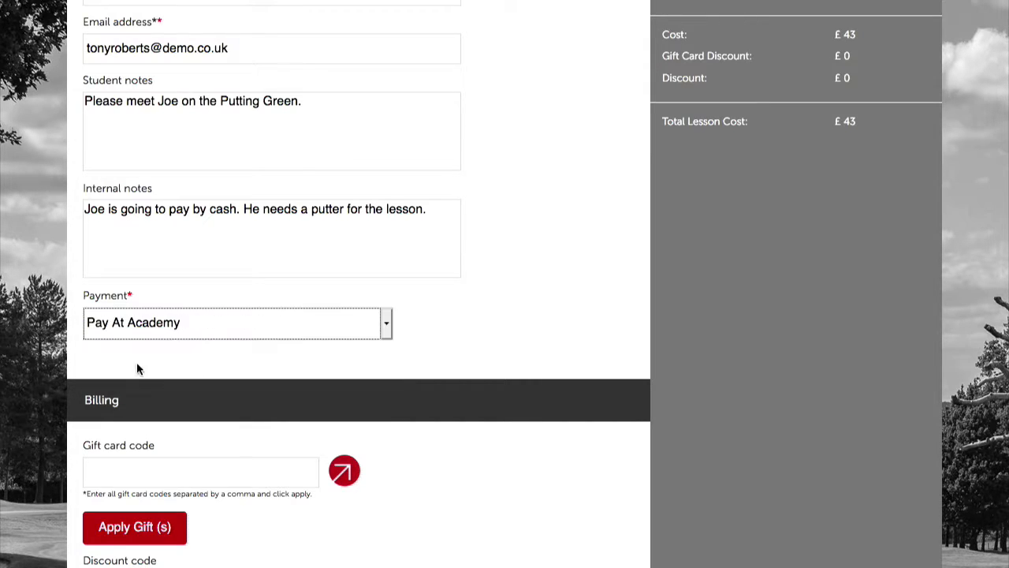
pyautogui.click(395, 353)
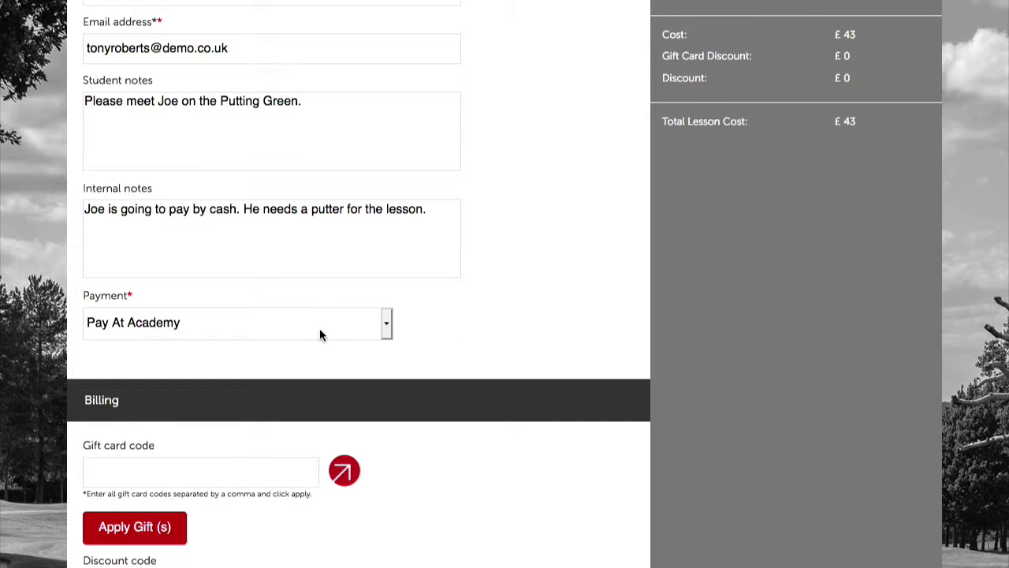
pyautogui.scroll(-3, 483, 315)
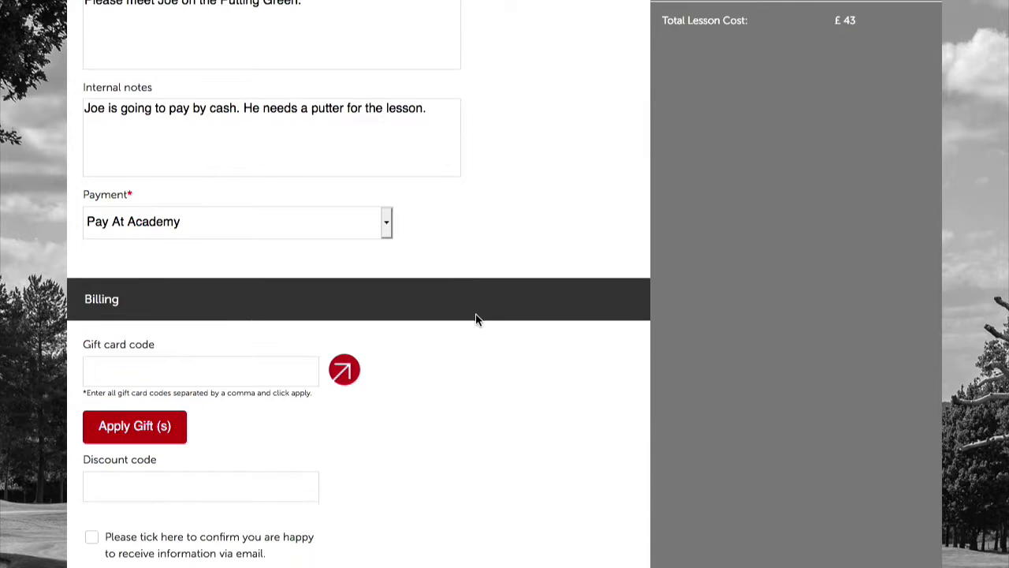
# Accept the terms and conditions and privacy policy
pyautogui.scroll(-2, 462, 341)
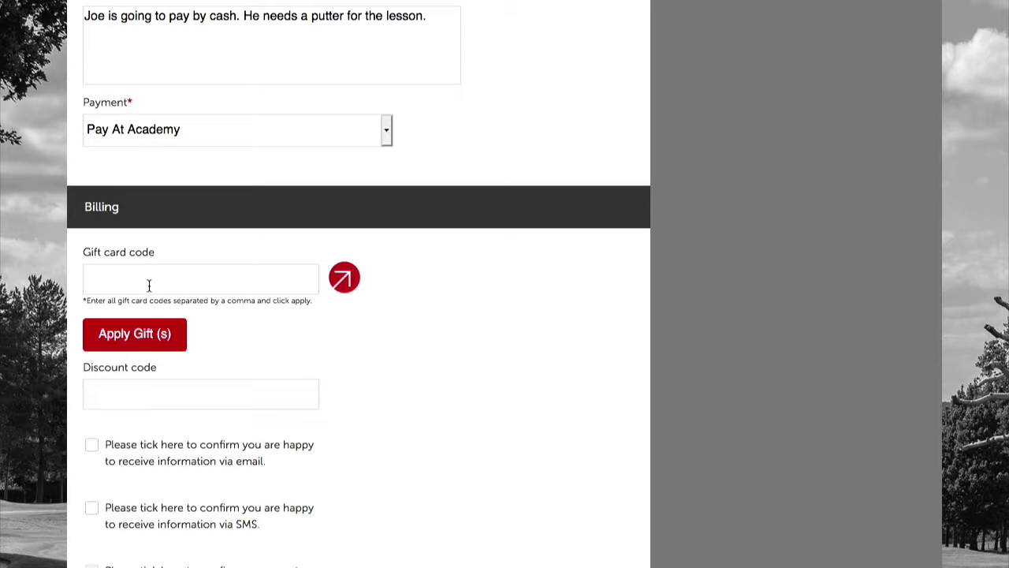
pyautogui.click(155, 390)
pyautogui.scroll(-2, 368, 365)
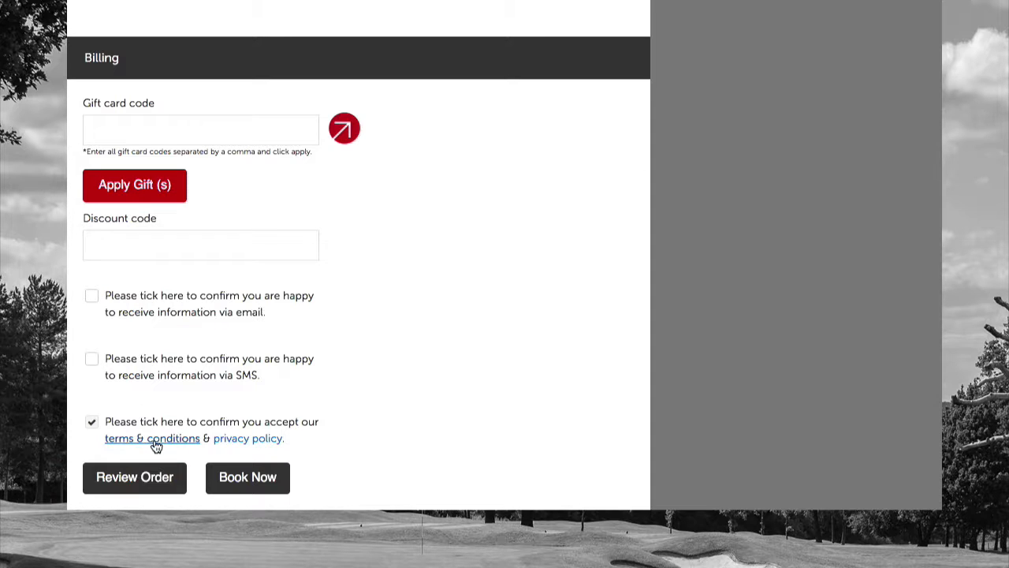
pyautogui.scroll(1, 339, 424)
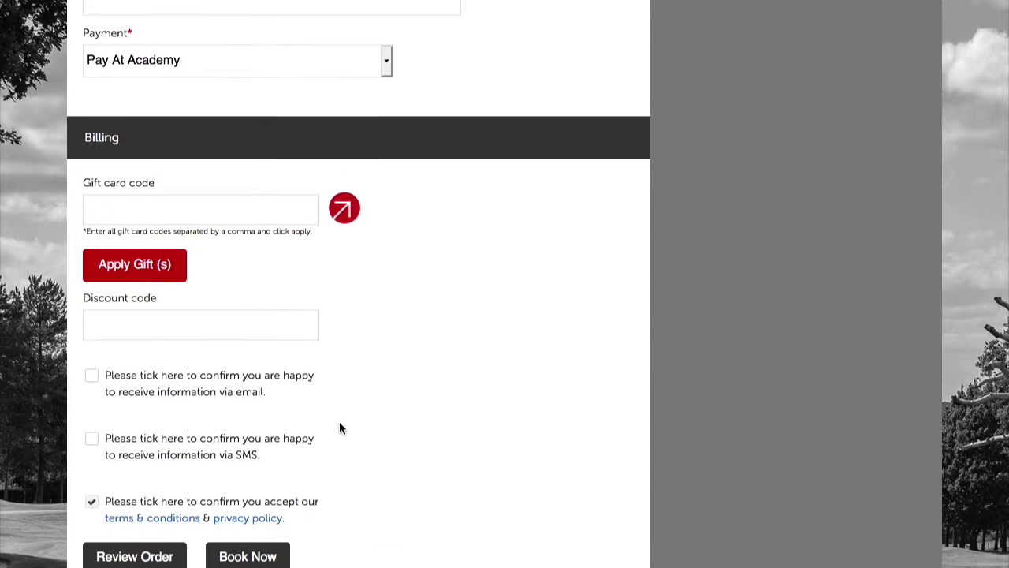
pyautogui.click(91, 501)
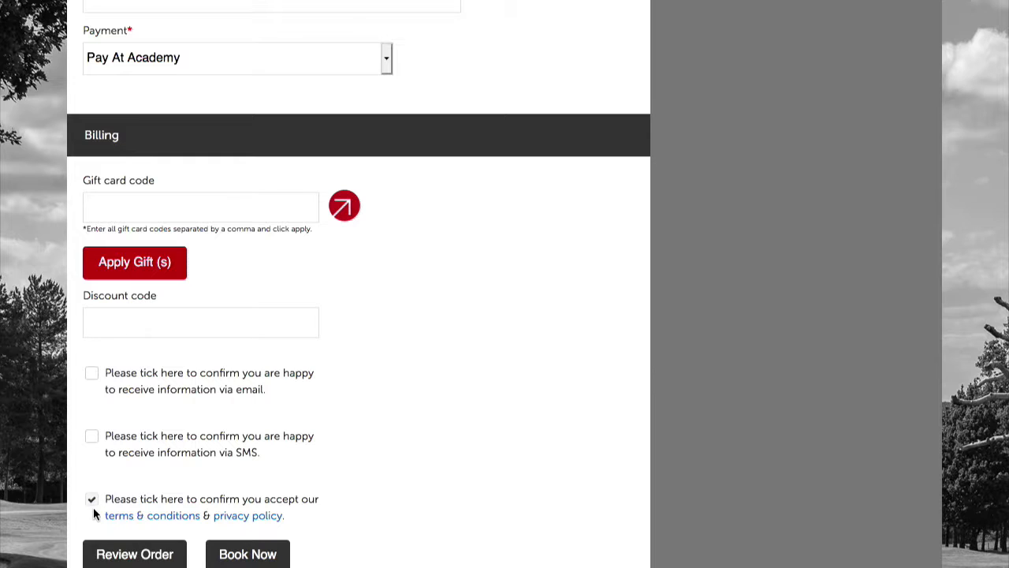
# Opt in to SMS information while leaving email consent unticked
pyautogui.click(91, 375)
pyautogui.click(94, 438)
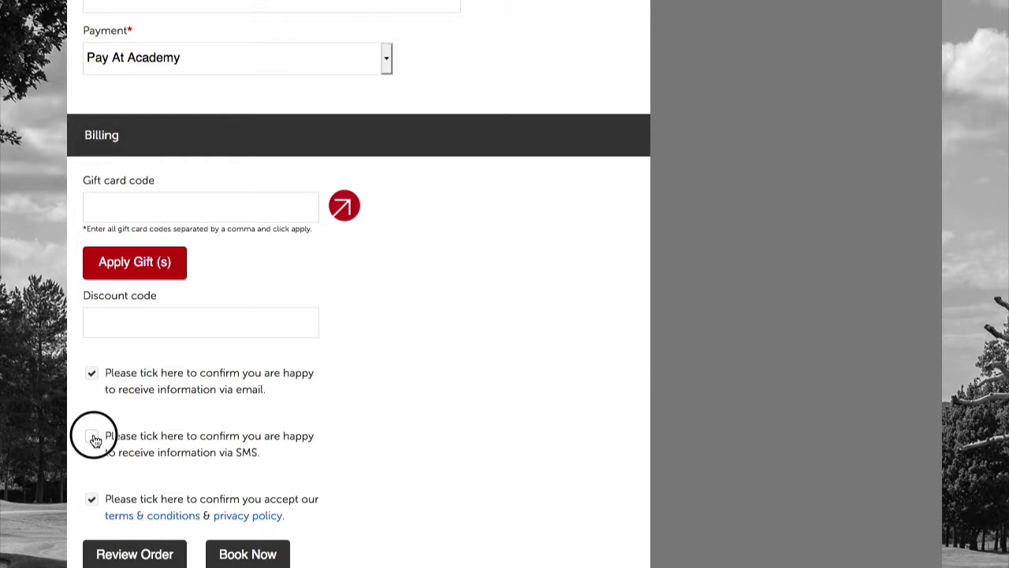
pyautogui.click(94, 439)
pyautogui.click(91, 375)
pyautogui.click(92, 434)
pyautogui.scroll(1, 481, 450)
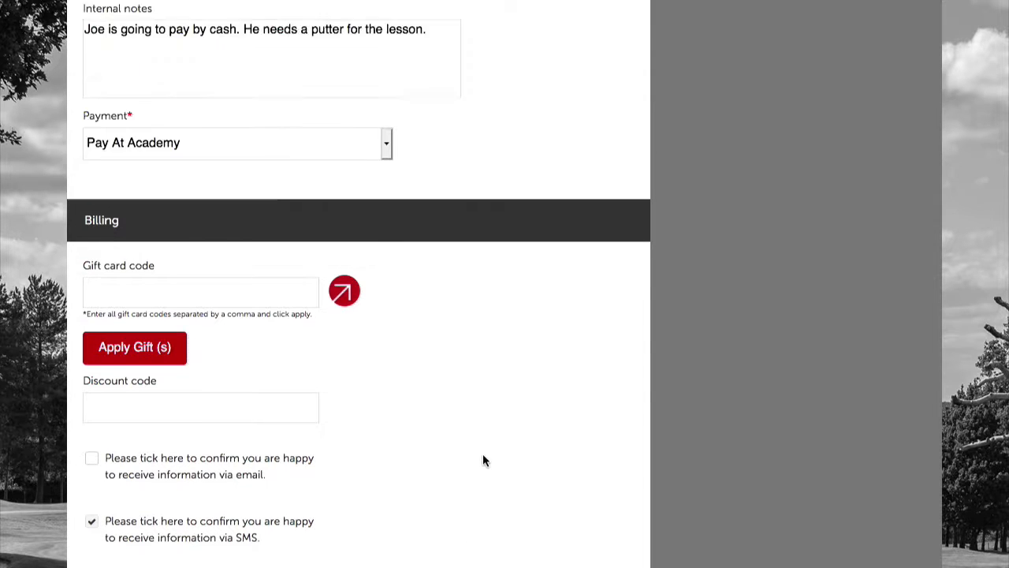
pyautogui.scroll(3, 481, 461)
pyautogui.scroll(-5, 481, 462)
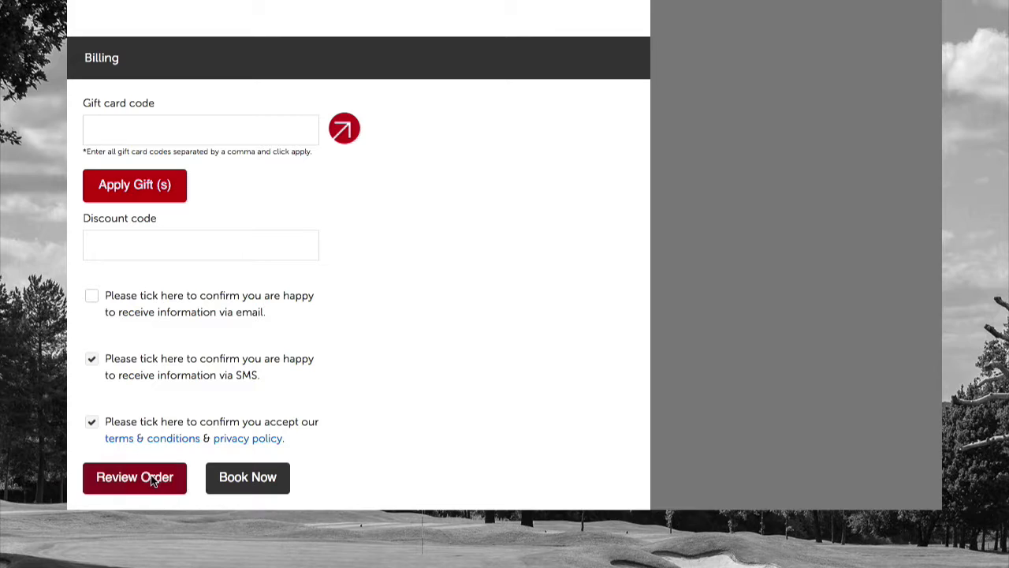
# Check the order summary, then book the £43 lesson on 16/08/2019, 10:00–10:45
pyautogui.click(152, 479)
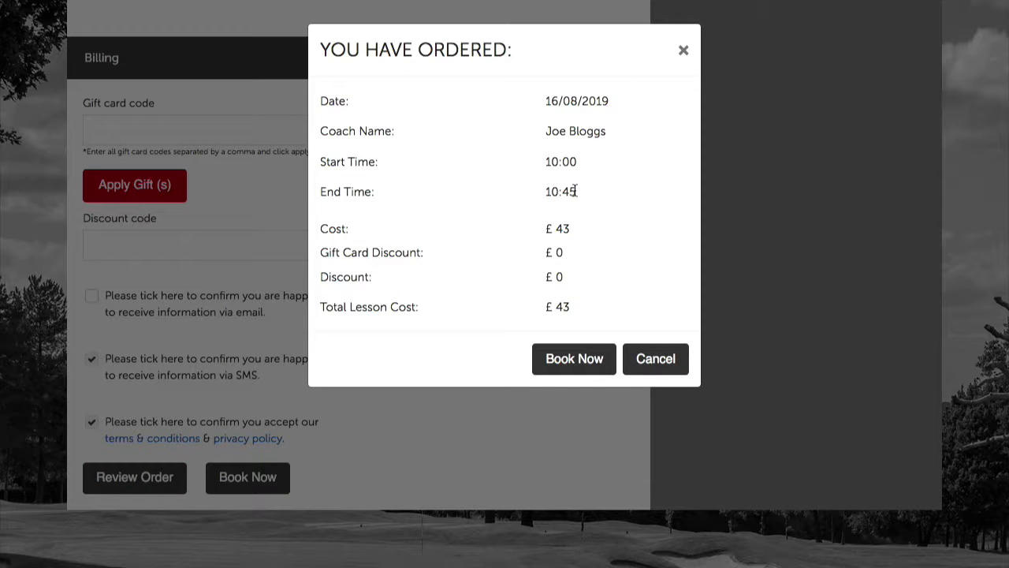
pyautogui.click(682, 51)
pyautogui.scroll(1, 491, 291)
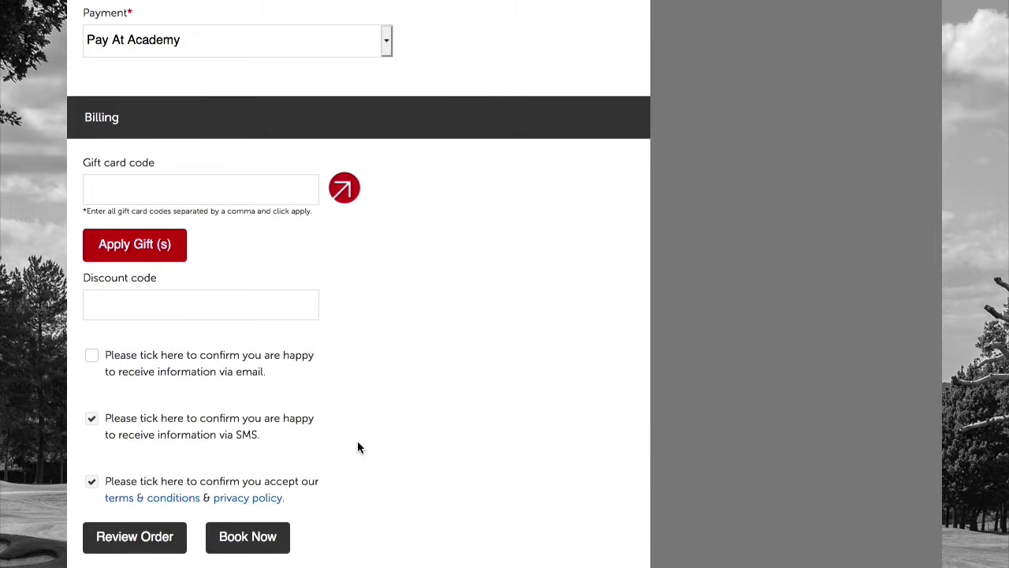
pyautogui.click(256, 542)
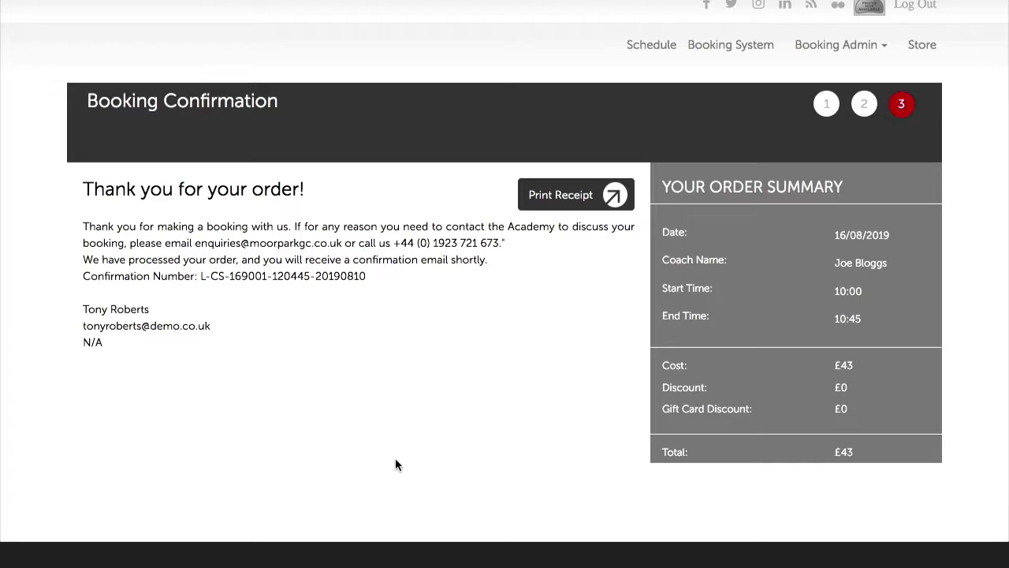
pyautogui.scroll(1, 395, 458)
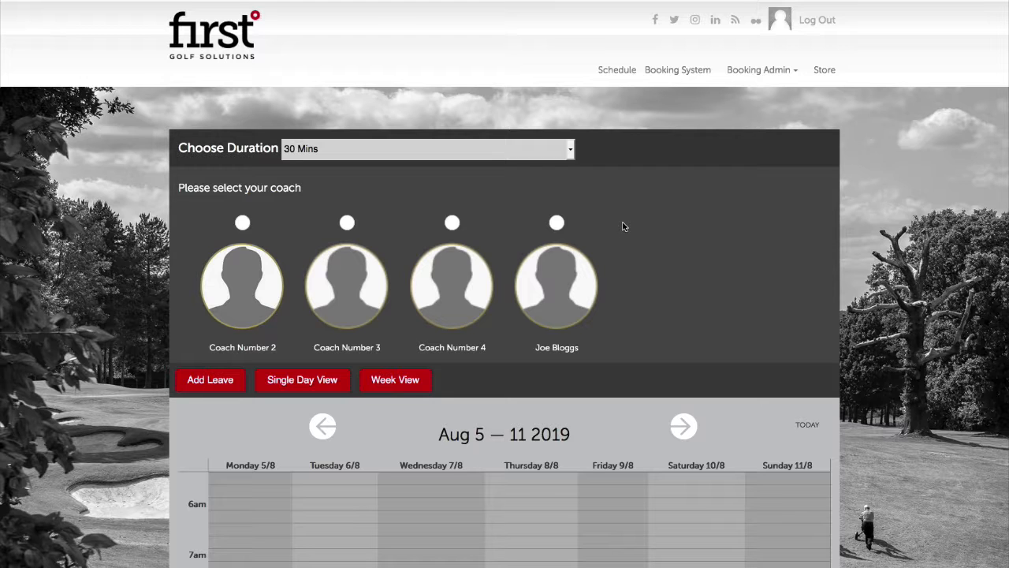
# Switch the coach calendar to Single Day View and advance from Saturday Aug 10 to Sunday
pyautogui.scroll(-1, 623, 231)
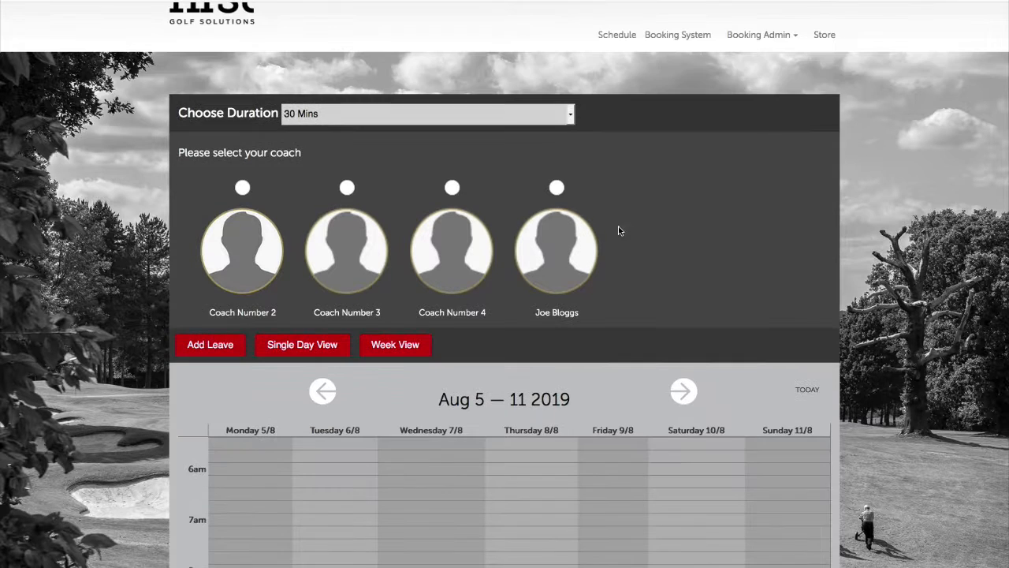
pyautogui.click(332, 345)
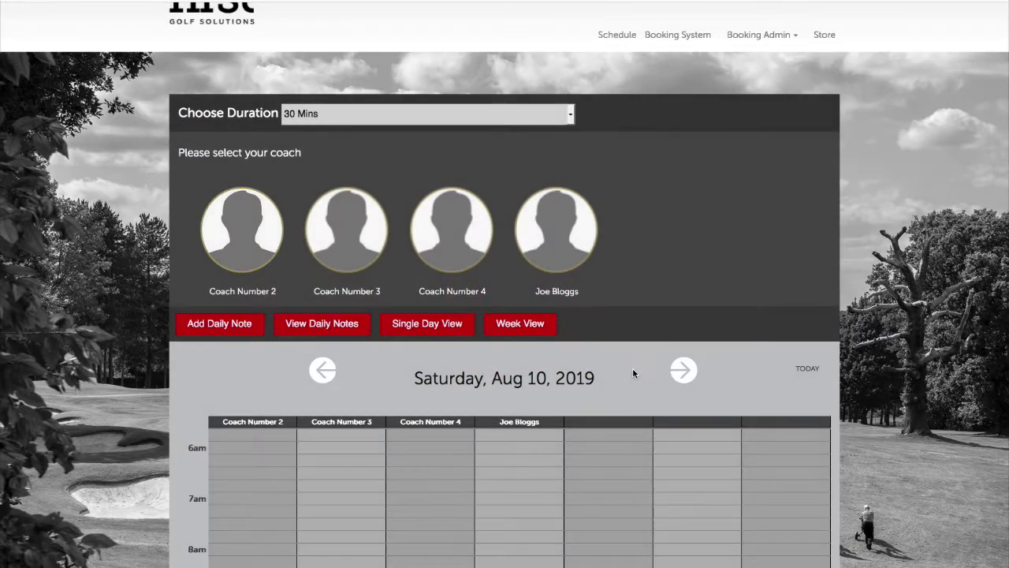
pyautogui.scroll(-2, 633, 367)
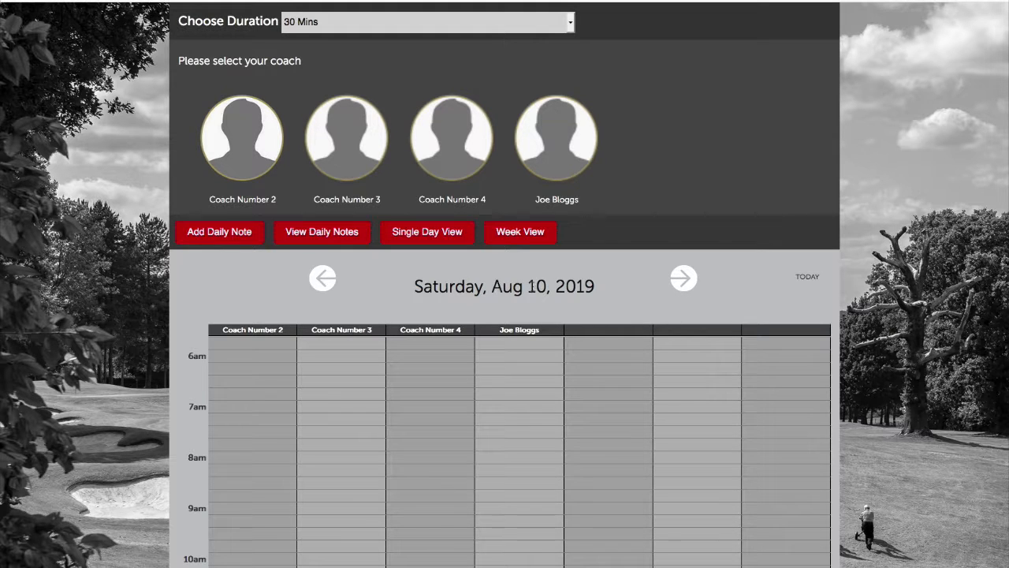
pyautogui.scroll(1, 606, 286)
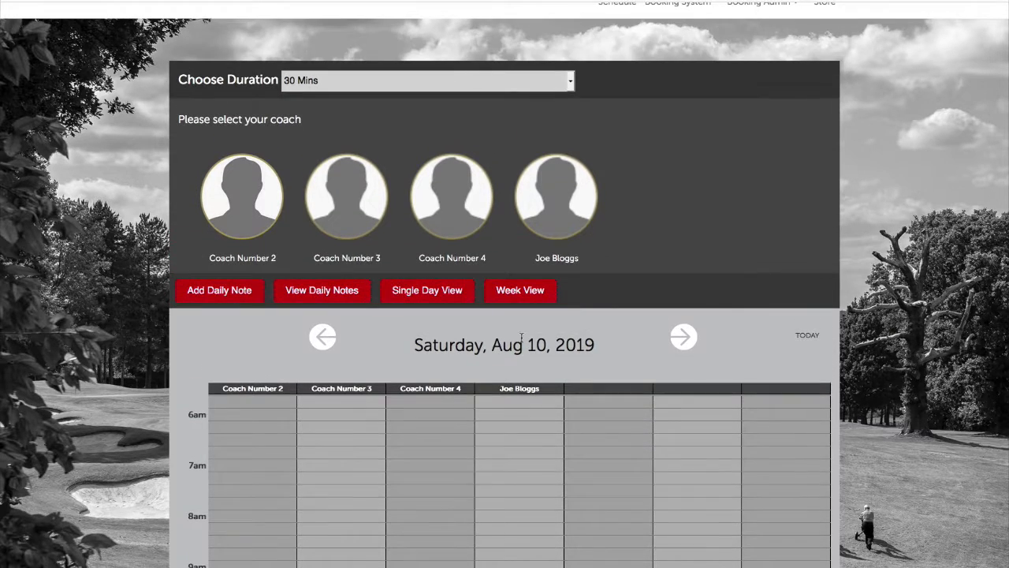
pyautogui.click(682, 339)
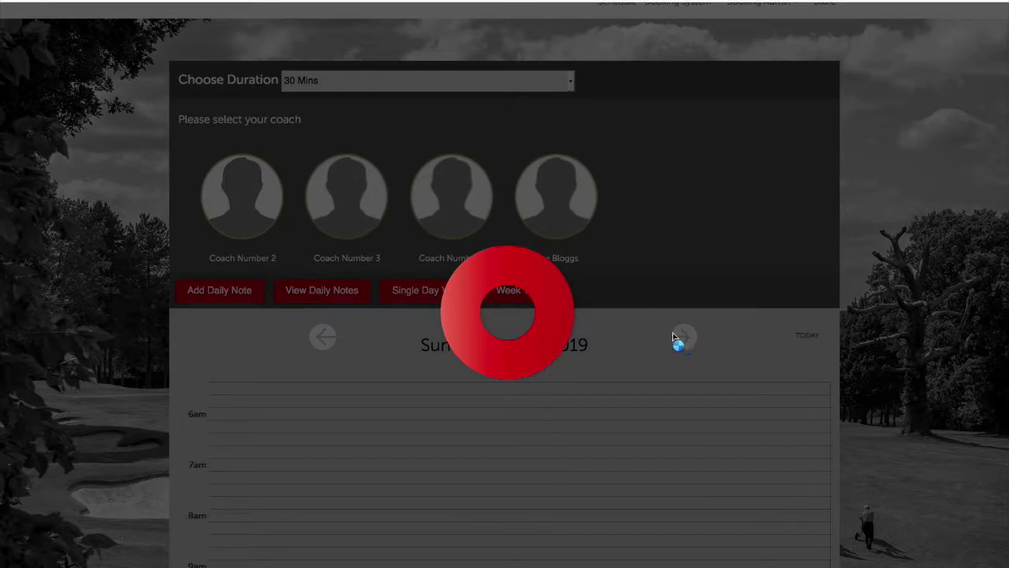
# Scroll Sunday Aug 11's single-day calendar to Coach Number 3's green slots from 9am
pyautogui.scroll(-1, 563, 398)
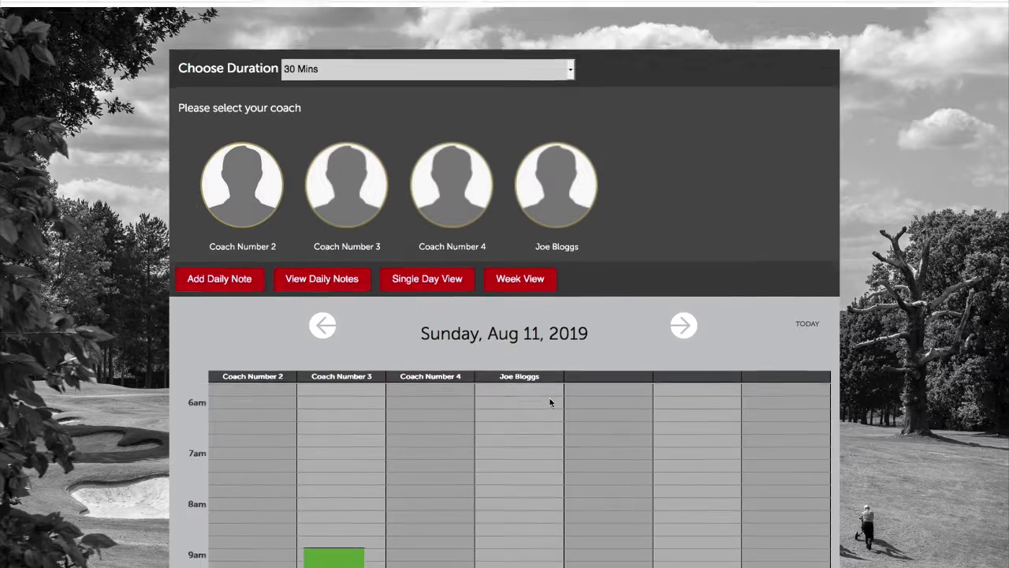
pyautogui.scroll(-5, 356, 421)
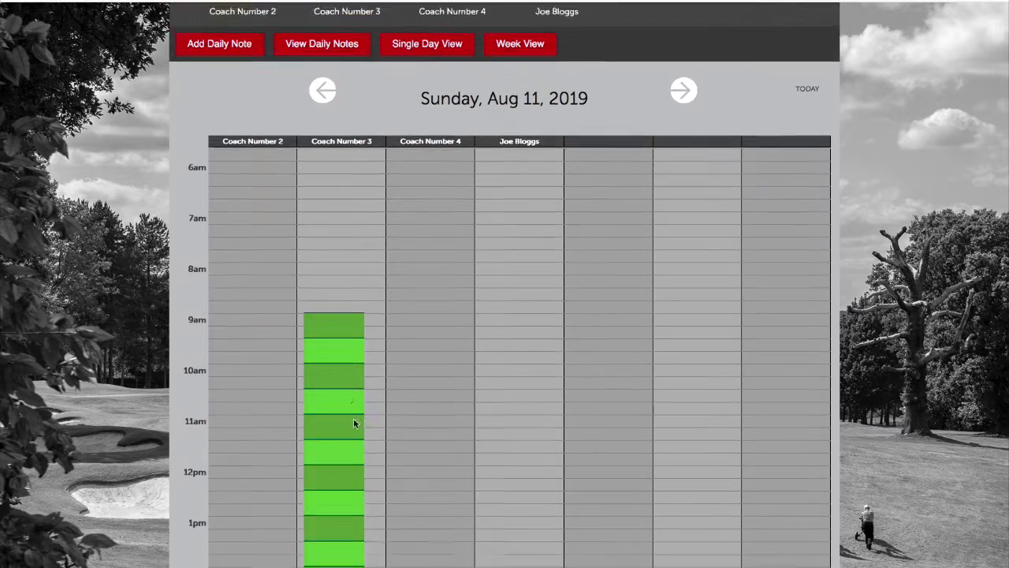
pyautogui.scroll(1, 230, 153)
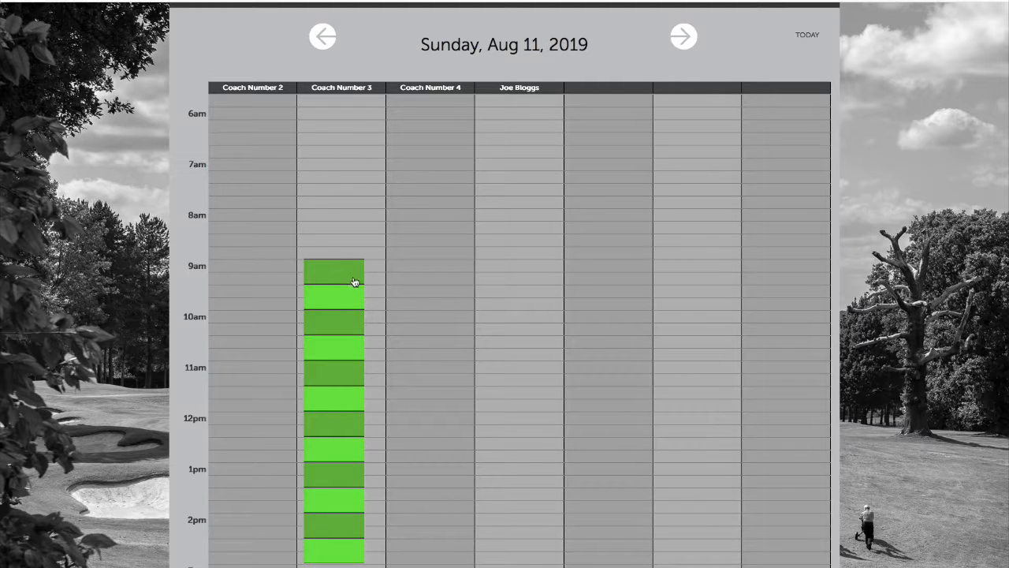
pyautogui.scroll(4, 421, 299)
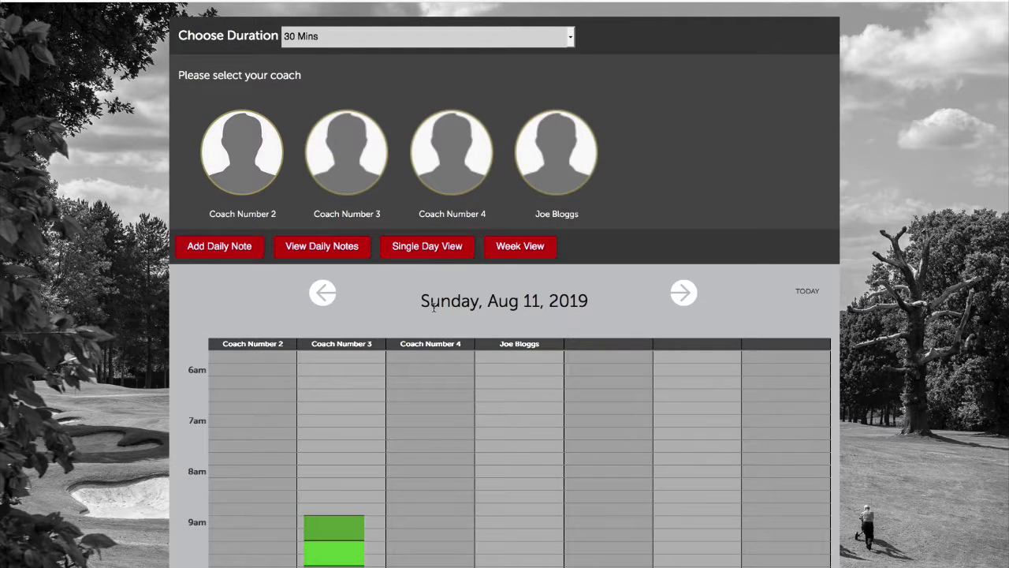
pyautogui.scroll(-1, 418, 331)
pyautogui.scroll(-1, 399, 363)
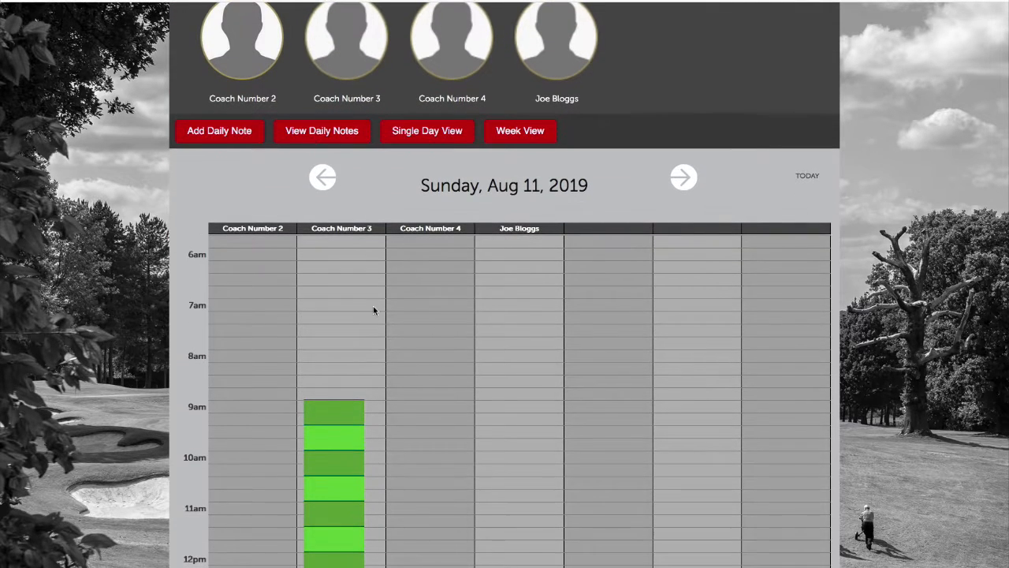
pyautogui.scroll(-3, 365, 426)
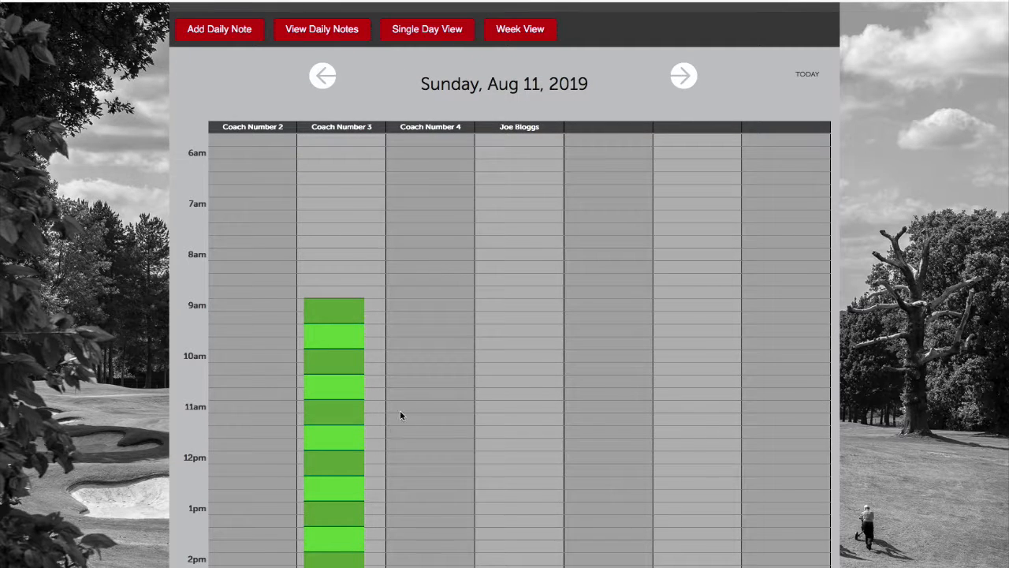
pyautogui.scroll(-2, 407, 386)
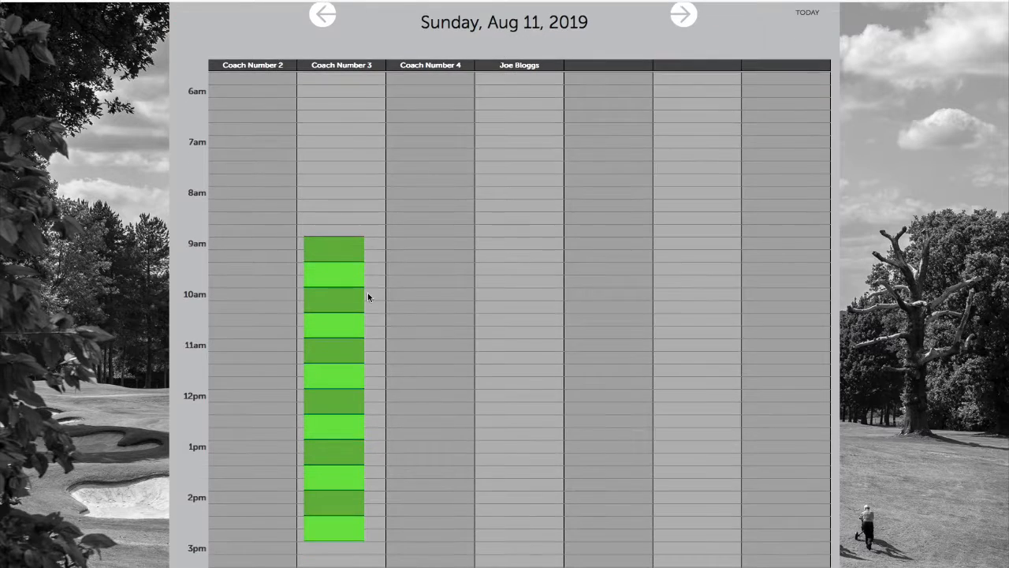
# Book Coach Number 3's 09:00–09:30 slot on 11/08/2019 as a studio lesson
pyautogui.click(342, 250)
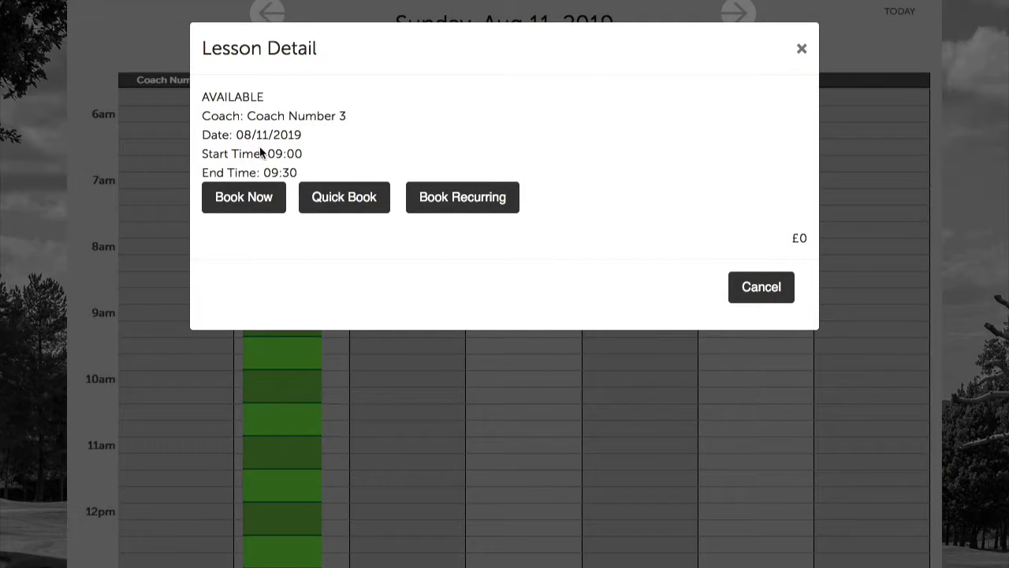
pyautogui.click(257, 196)
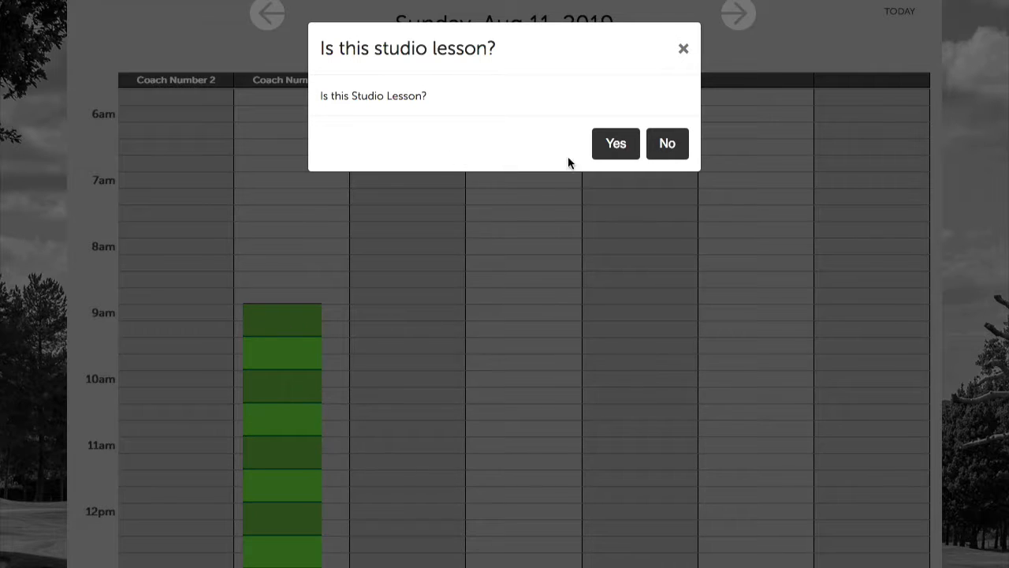
pyautogui.click(606, 149)
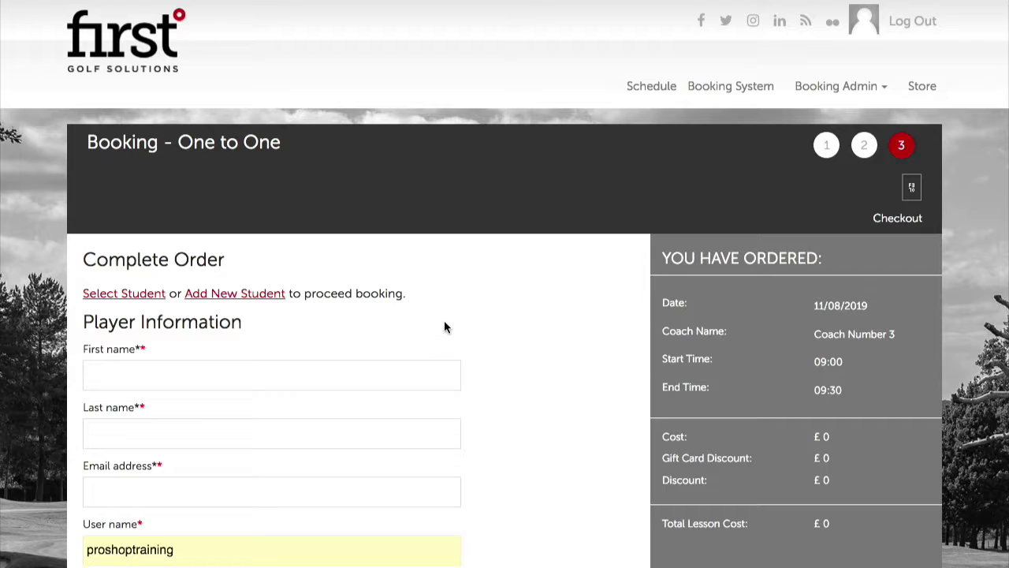
pyautogui.scroll(-1, 214, 389)
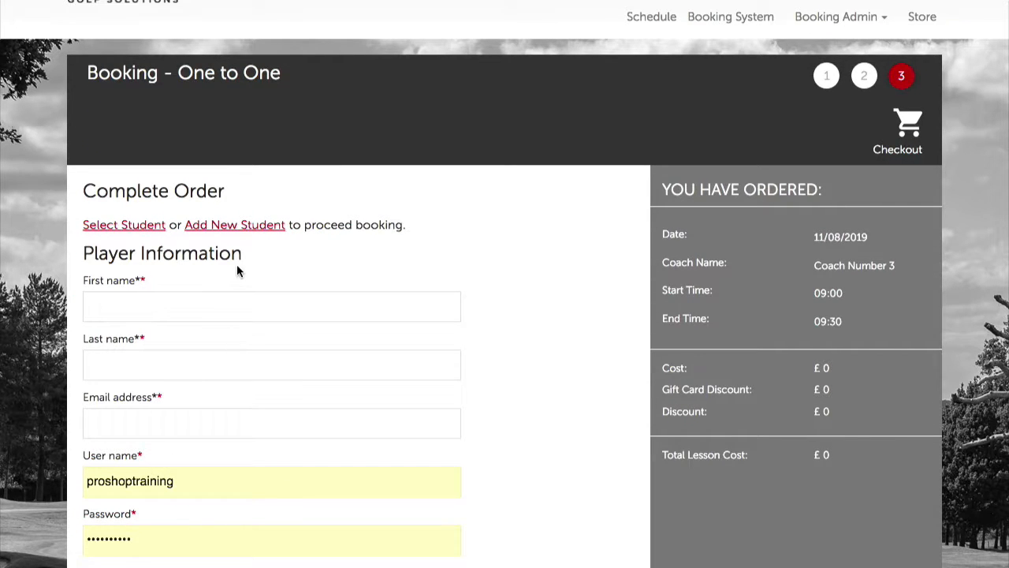
pyautogui.click(261, 226)
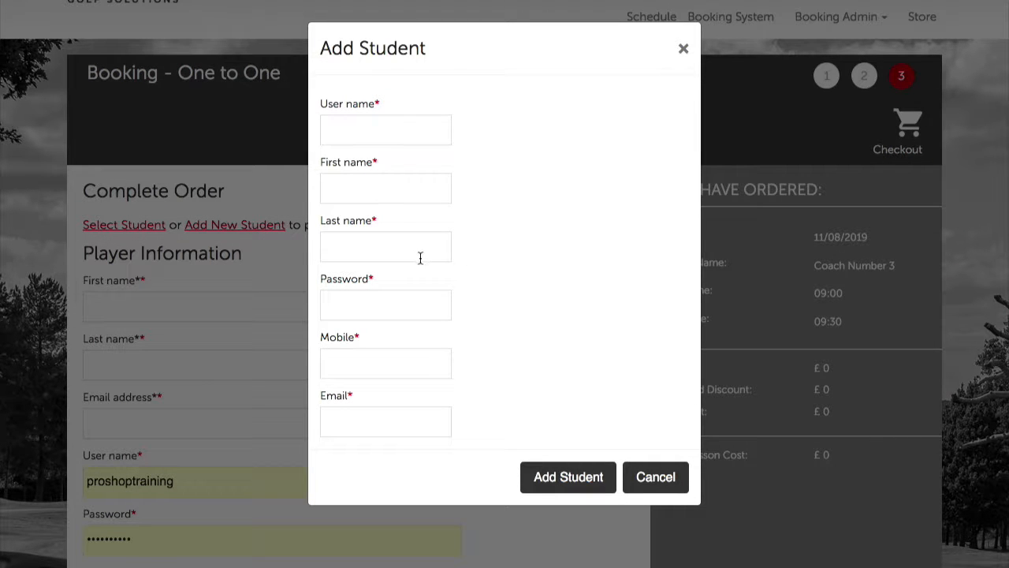
pyautogui.click(684, 48)
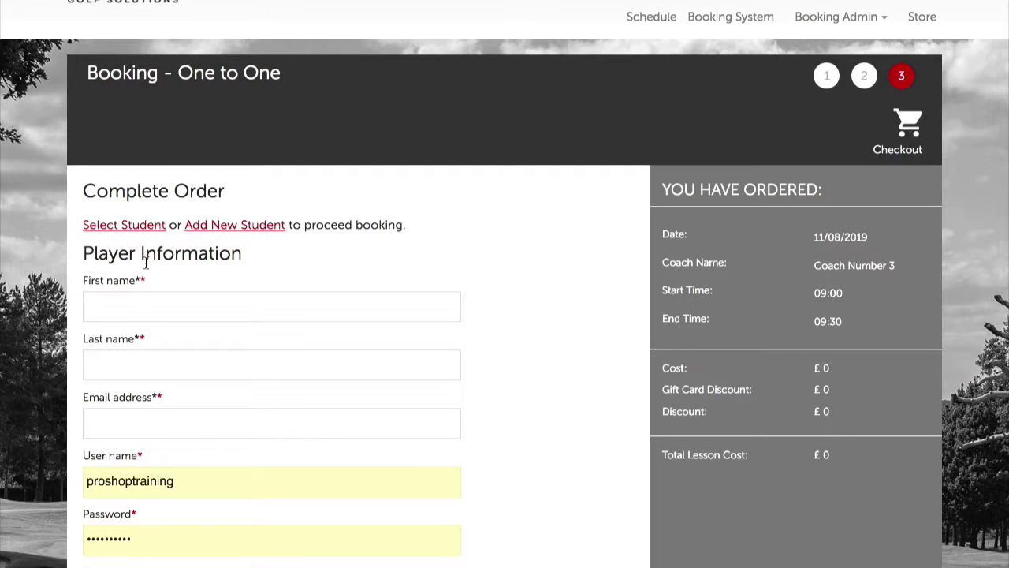
pyautogui.scroll(-3, 194, 282)
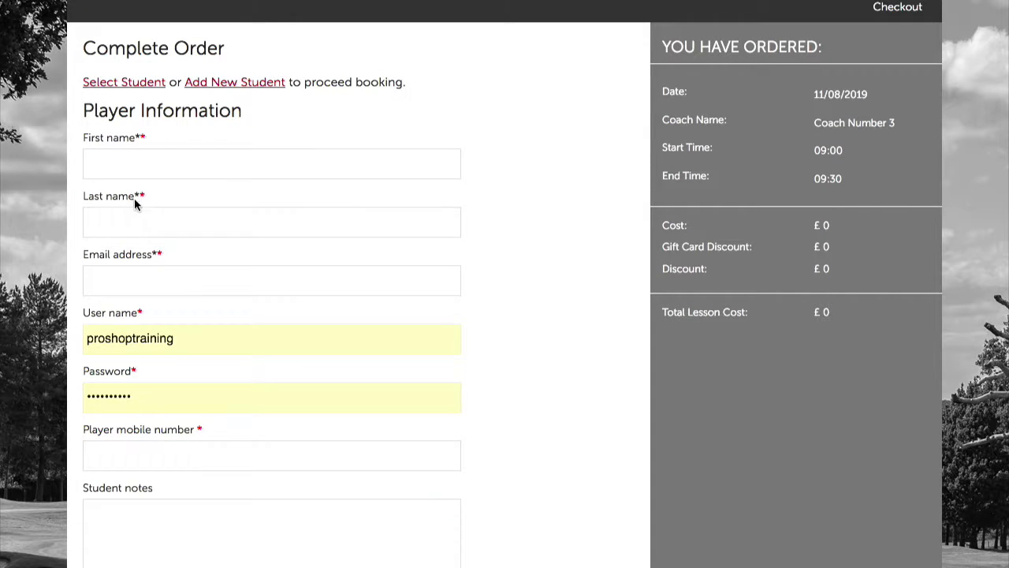
# Enter the new student's first name, last name and e-mail address, fixing a typo in the e-mail
pyautogui.click(126, 161)
pyautogui.click(116, 213)
pyautogui.click(142, 284)
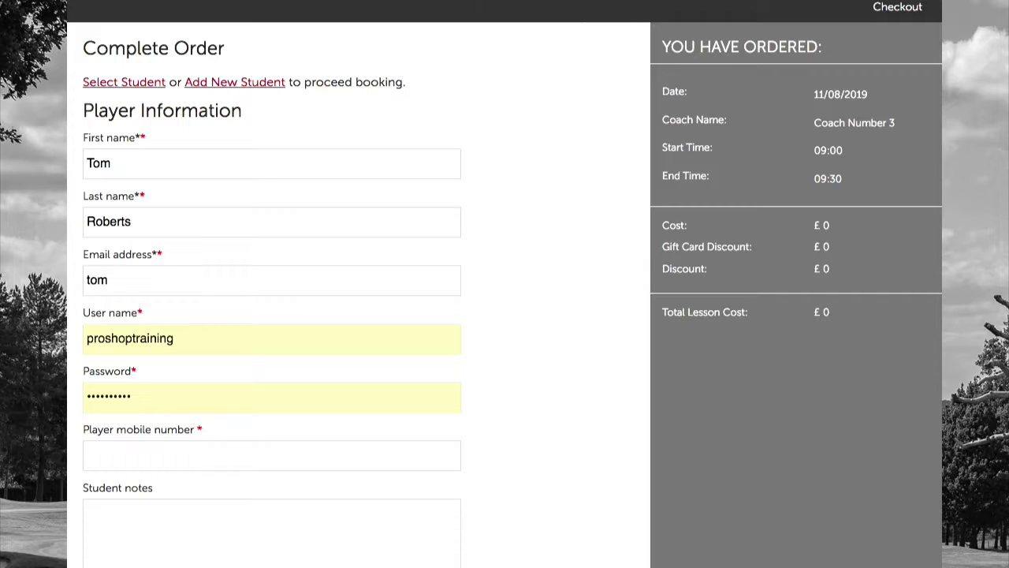
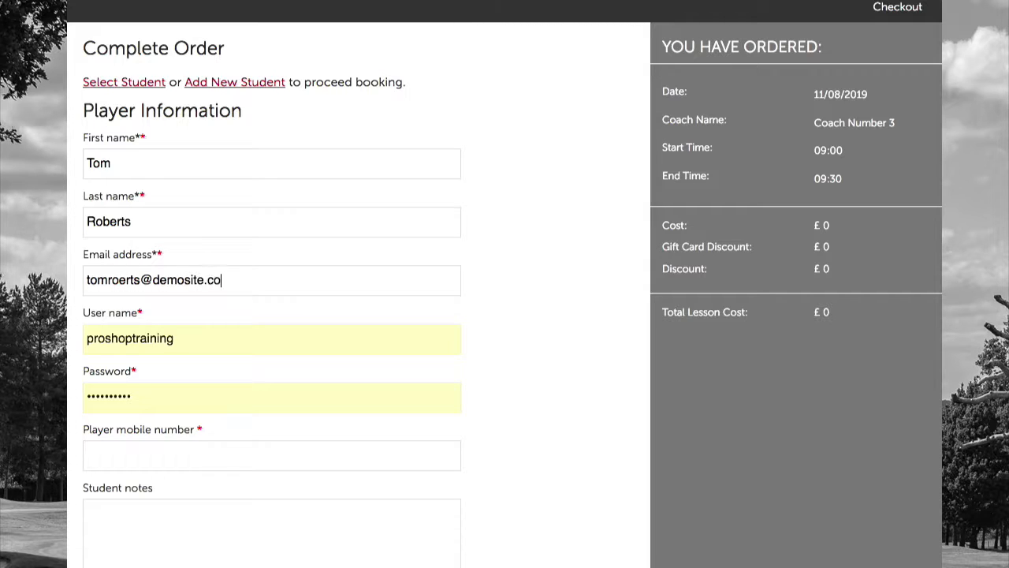
pyautogui.click(118, 283)
pyautogui.write('b')
# Clear the prefilled user name and password and enter a new user name for the student
pyautogui.moveTo(216, 337); pyautogui.dragTo(63, 323)
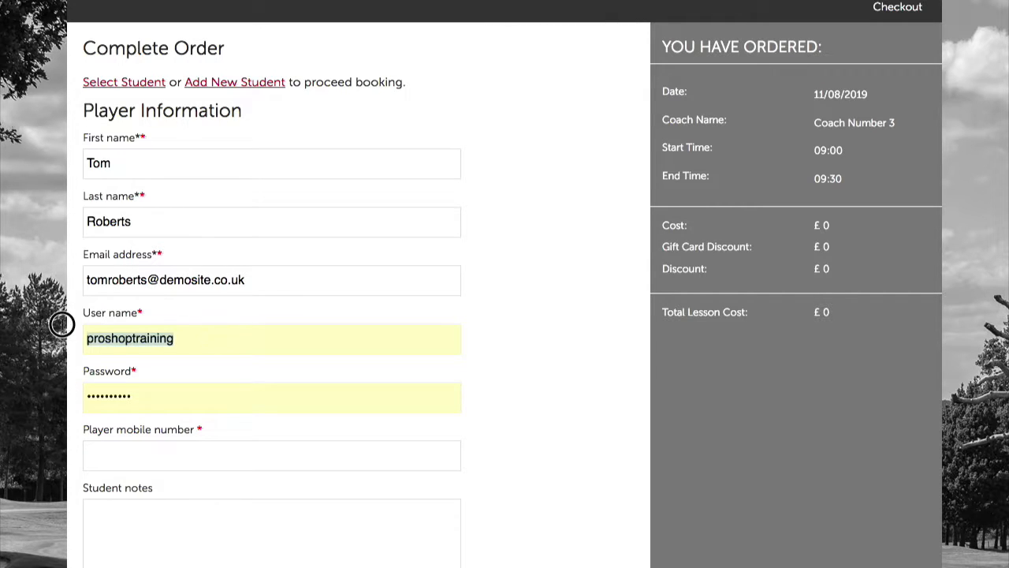
pyautogui.press('BackSpace')
pyautogui.click(259, 308)
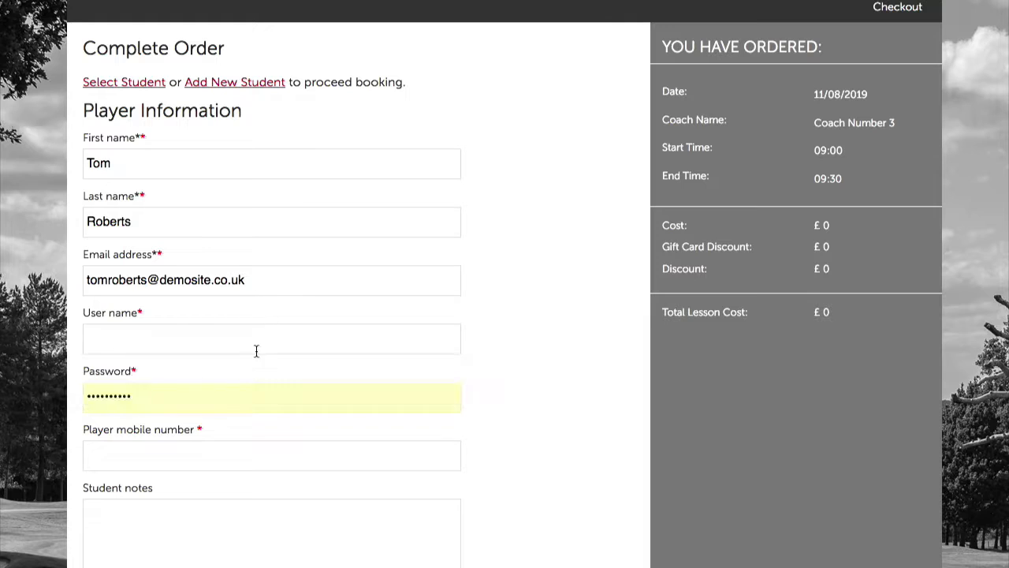
pyautogui.moveTo(235, 406); pyautogui.dragTo(53, 377)
pyautogui.press('BackSpace')
pyautogui.click(122, 341)
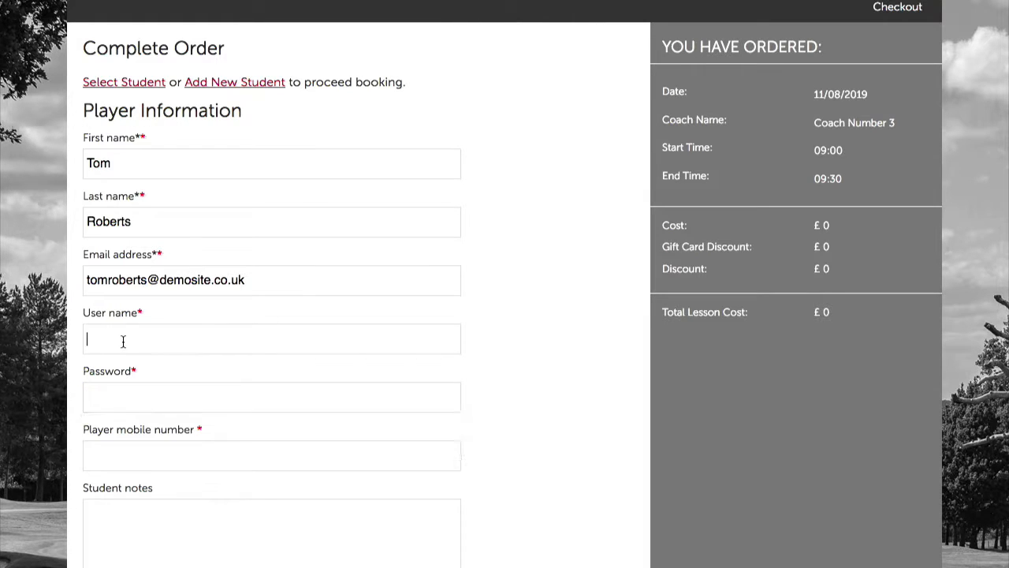
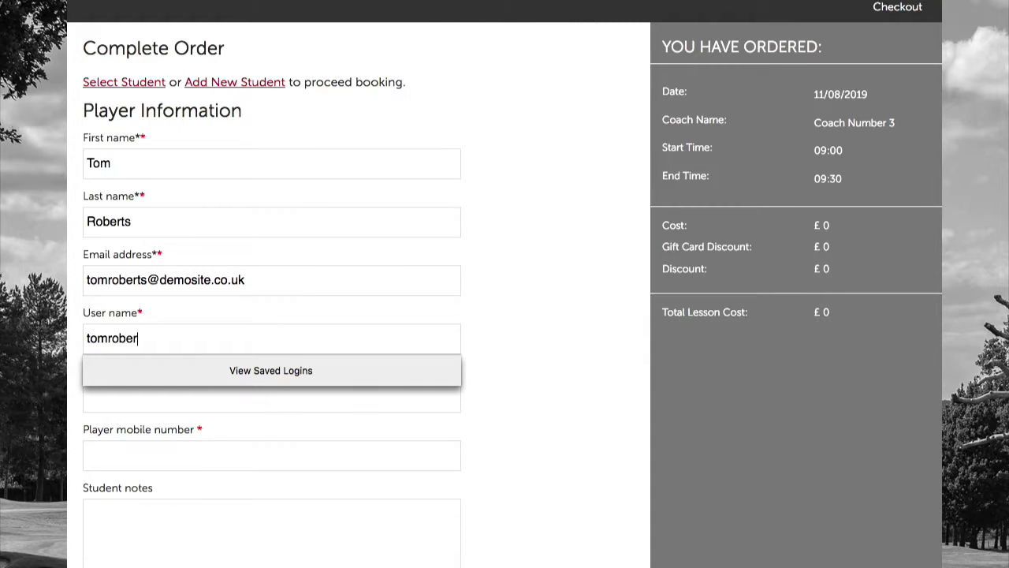
pyautogui.click(439, 341)
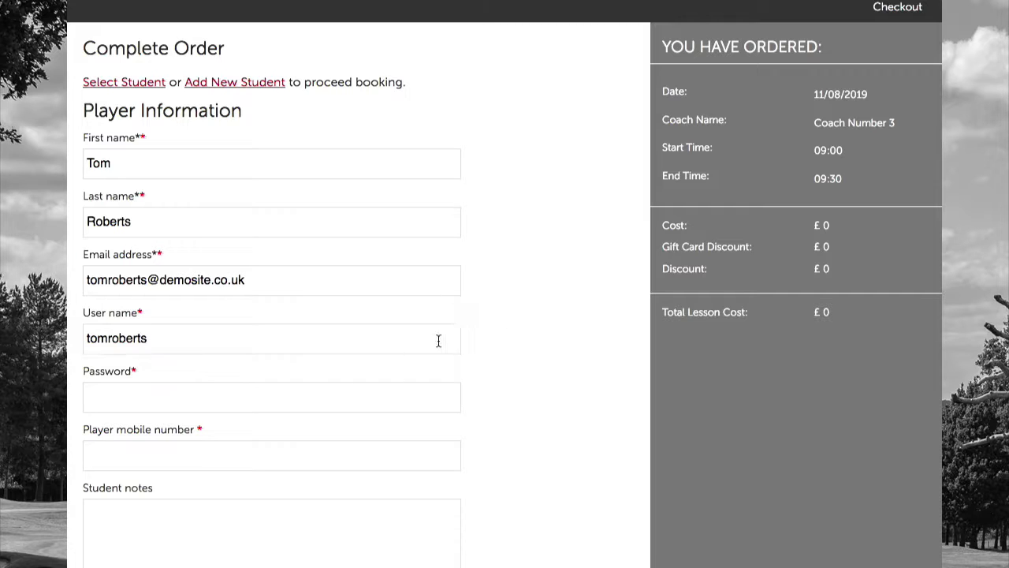
# Enter the student's password and mobile number
pyautogui.click(201, 399)
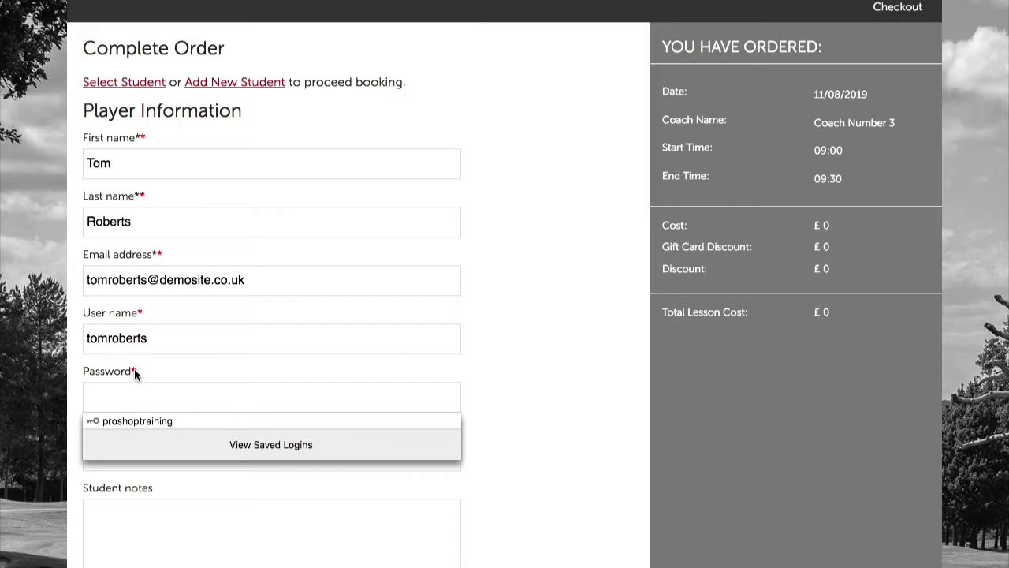
pyautogui.click(177, 338)
pyautogui.click(189, 310)
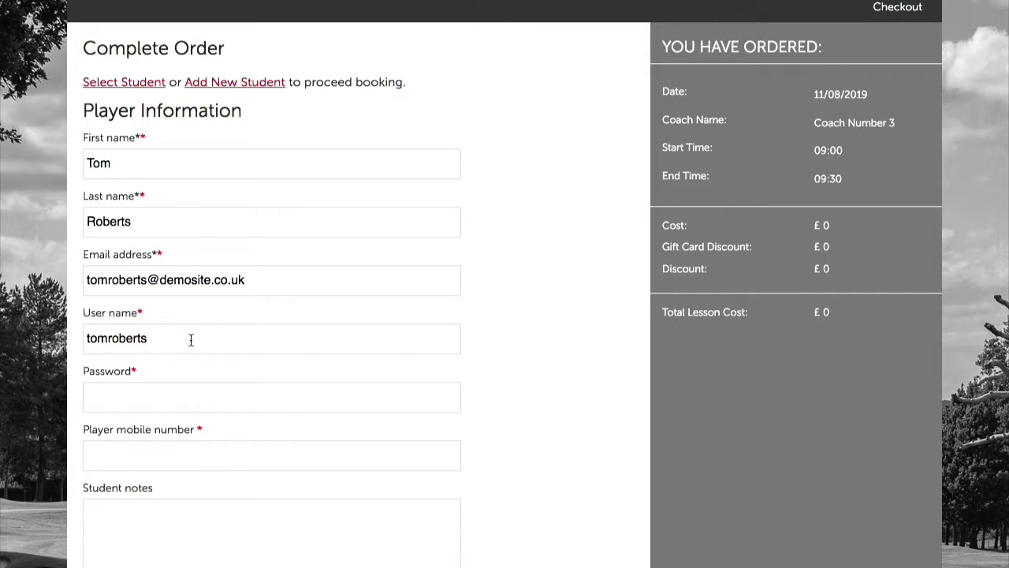
pyautogui.click(162, 387)
pyautogui.write('••••••••••')
pyautogui.click(196, 460)
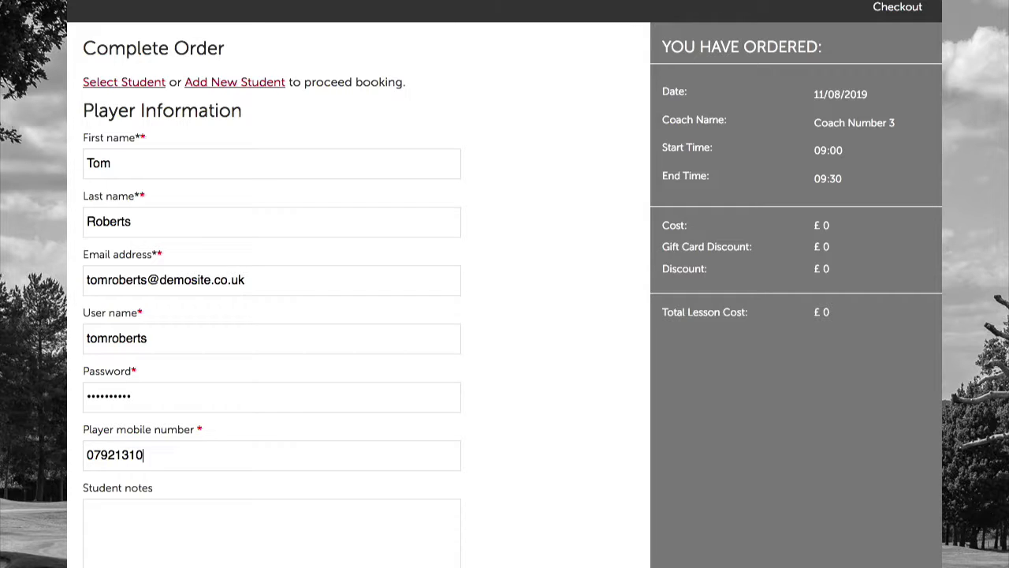
# Move through the student notes and internal notes fields of the order form
pyautogui.click(225, 530)
pyautogui.scroll(-1, 511, 419)
pyautogui.scroll(-2, 511, 420)
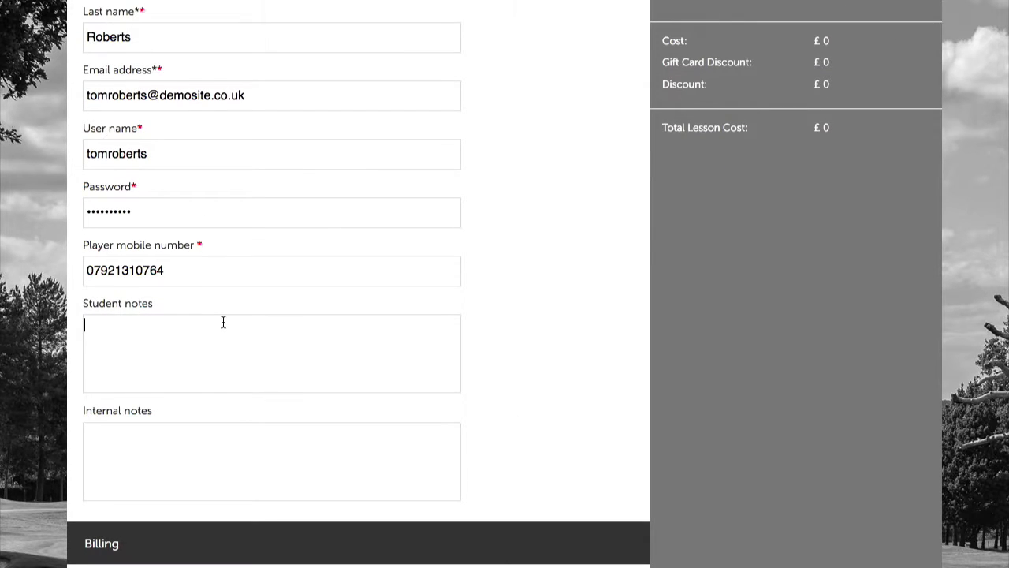
pyautogui.click(249, 431)
pyautogui.scroll(-2, 504, 418)
pyautogui.scroll(5, 473, 454)
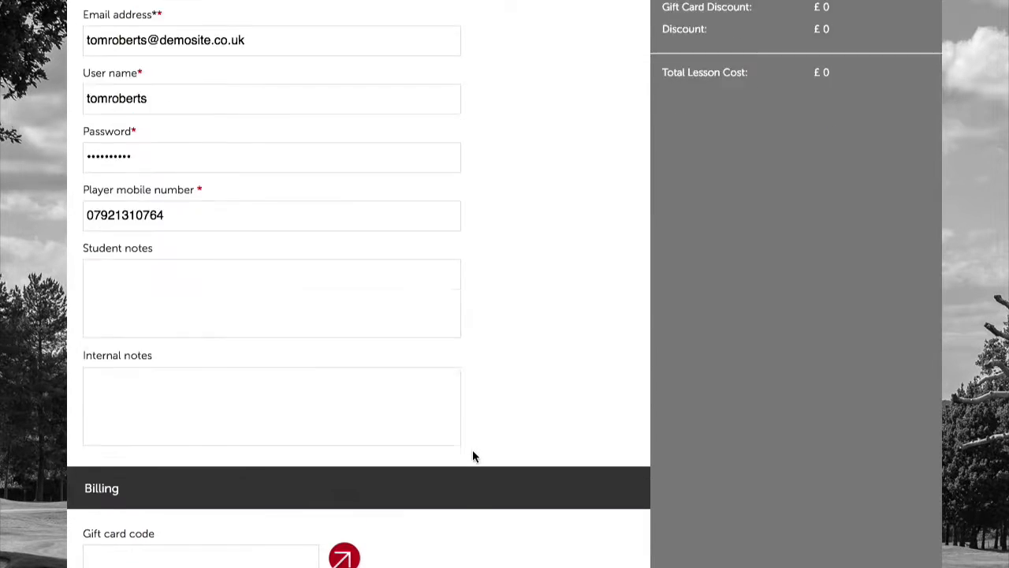
pyautogui.scroll(1, 474, 463)
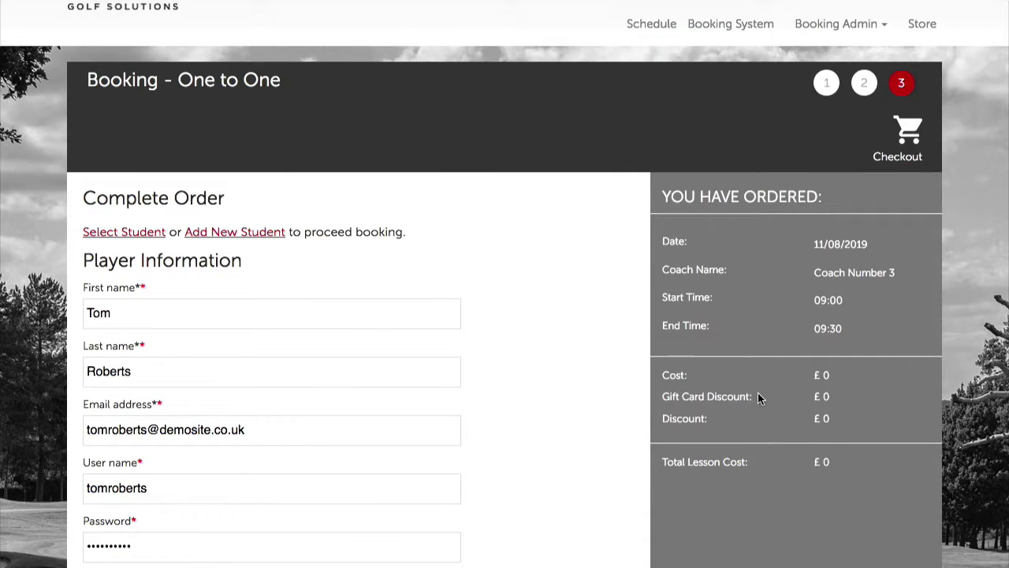
pyautogui.scroll(-3, 560, 489)
pyautogui.scroll(-1, 573, 489)
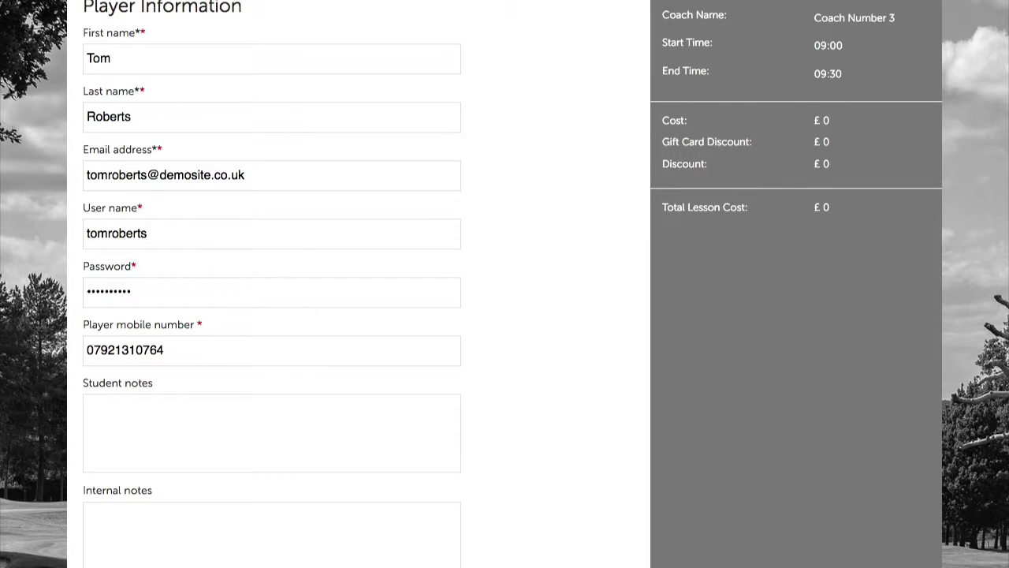
pyautogui.scroll(3, 577, 392)
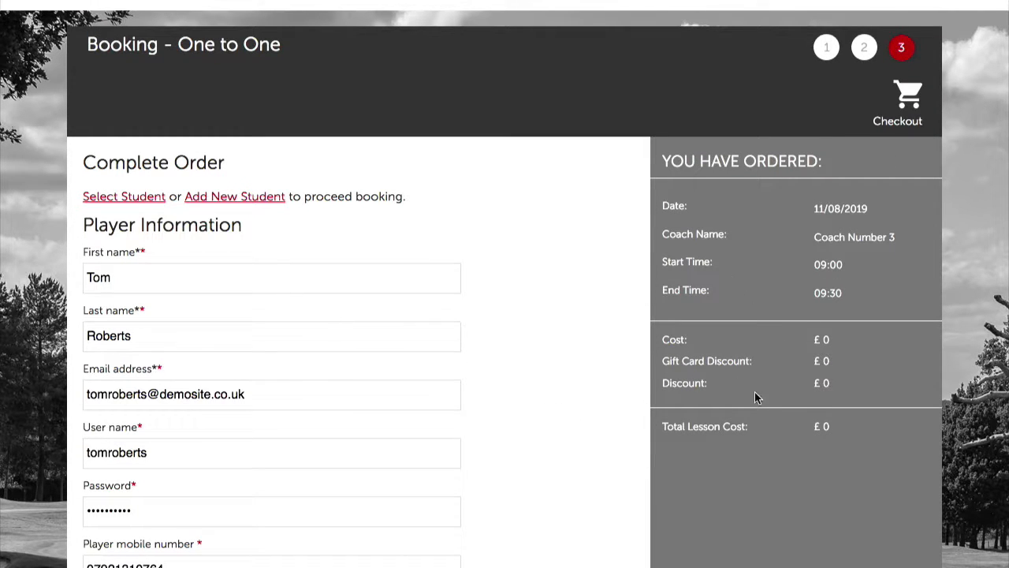
# Point out the £0 total lesson cost on the order form
pyautogui.doubleClick(824, 426)
pyautogui.click(825, 426)
pyautogui.scroll(-3, 468, 433)
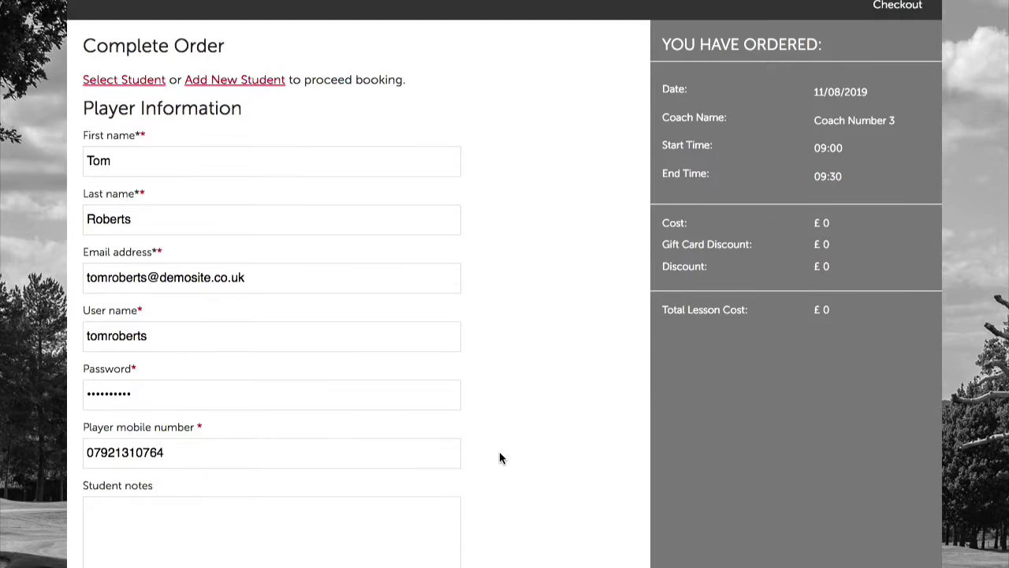
pyautogui.scroll(-5, 549, 383)
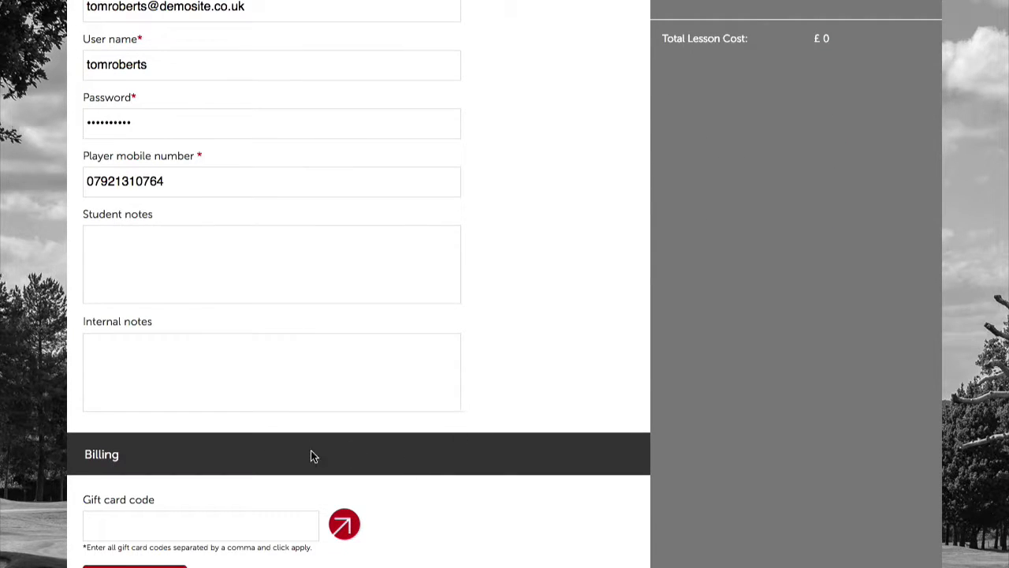
pyautogui.scroll(3, 603, 331)
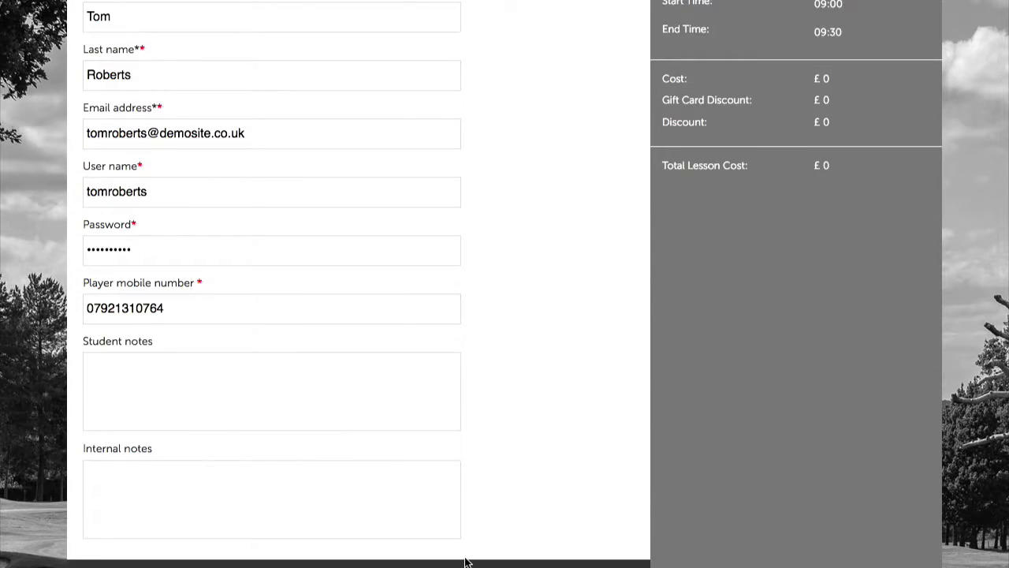
pyautogui.scroll(-5, 463, 561)
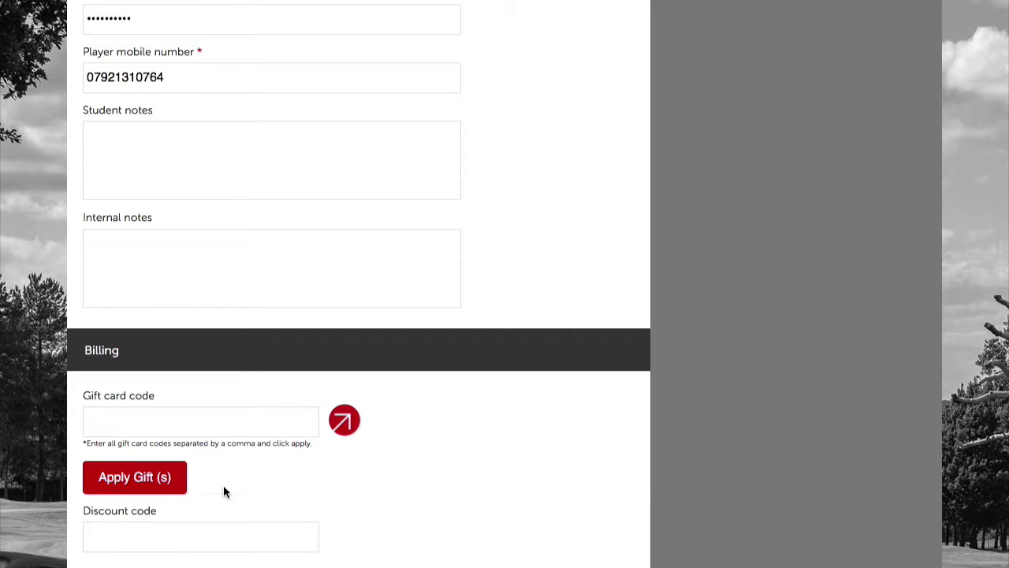
# Pass the discount code, leave SMS opt-in off, and accept the terms and conditions
pyautogui.click(169, 523)
pyautogui.scroll(-5, 399, 531)
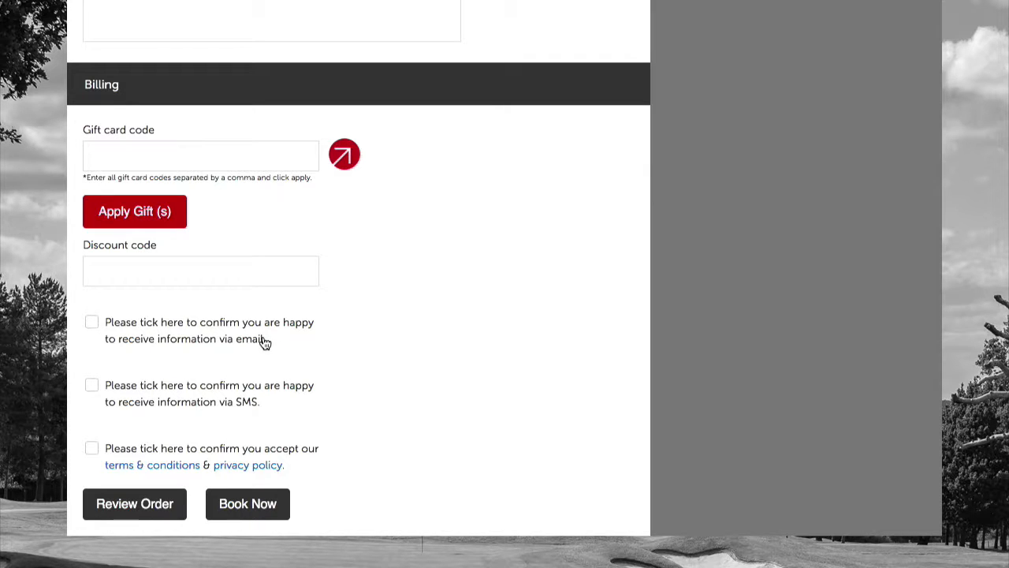
pyautogui.click(244, 405)
pyautogui.click(91, 388)
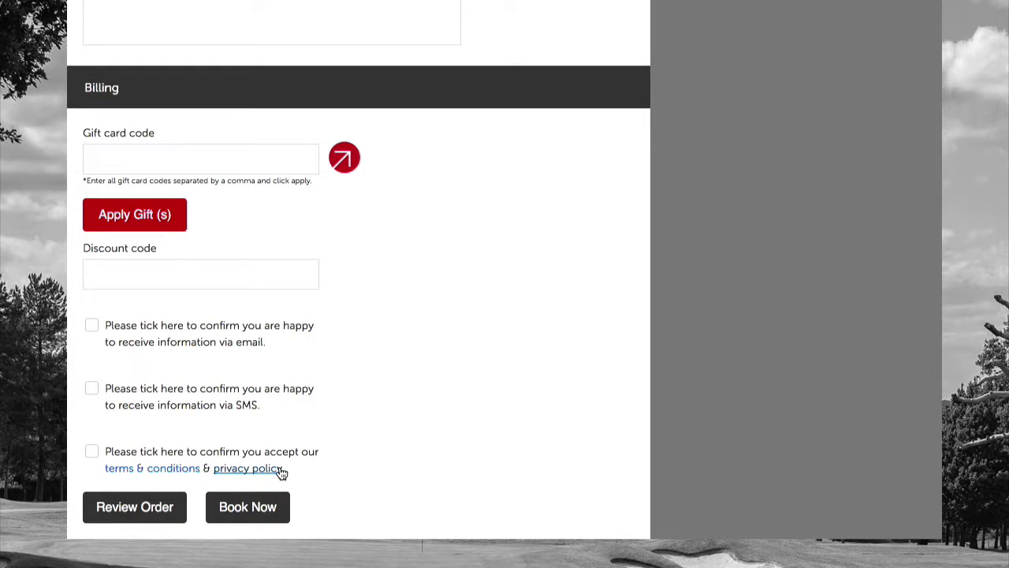
pyautogui.click(181, 469)
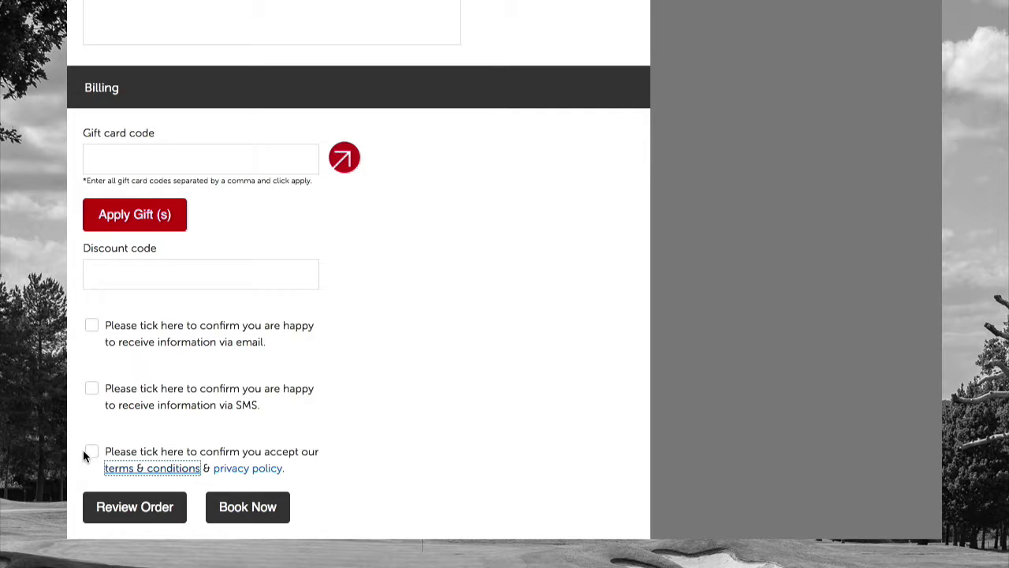
pyautogui.click(89, 450)
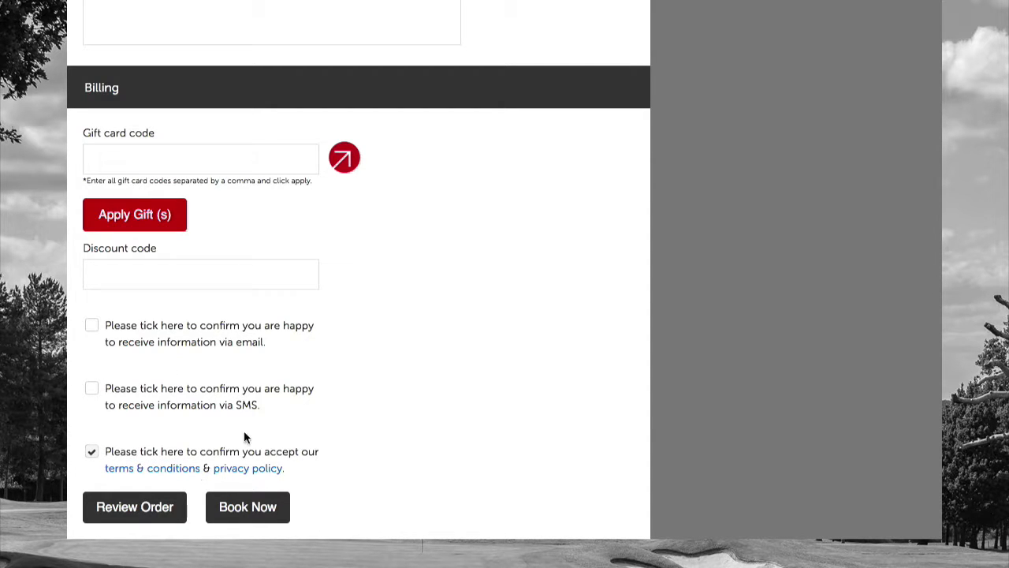
# Review the order summary and book the £0 Coach Number 3 lesson on 11/08/2019
pyautogui.click(158, 503)
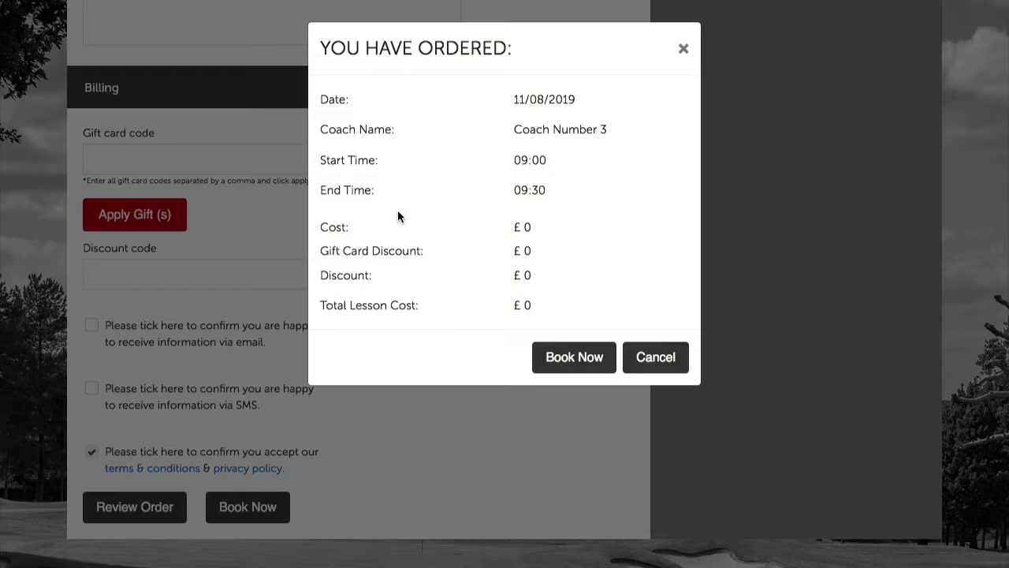
pyautogui.click(682, 49)
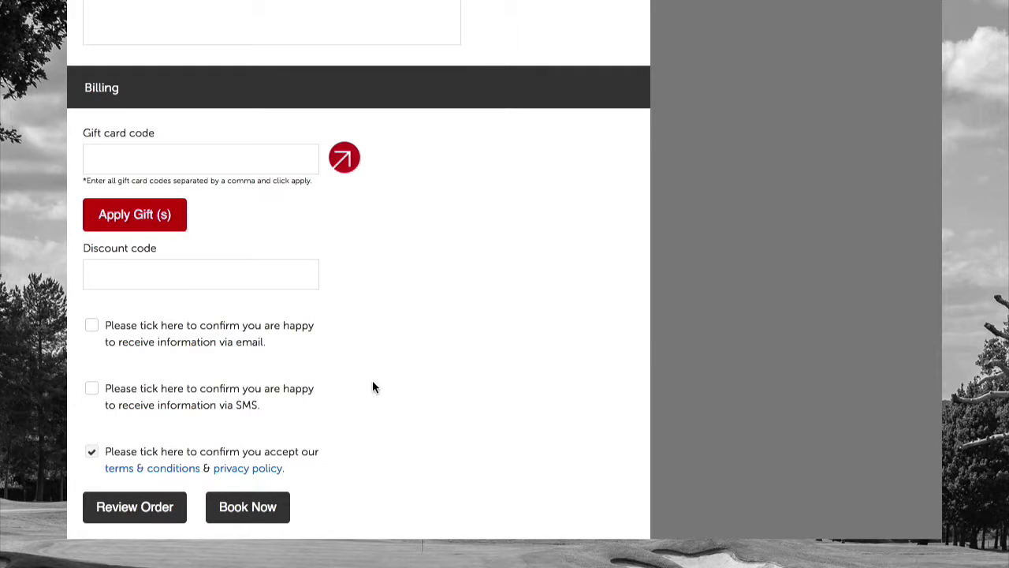
pyautogui.click(246, 506)
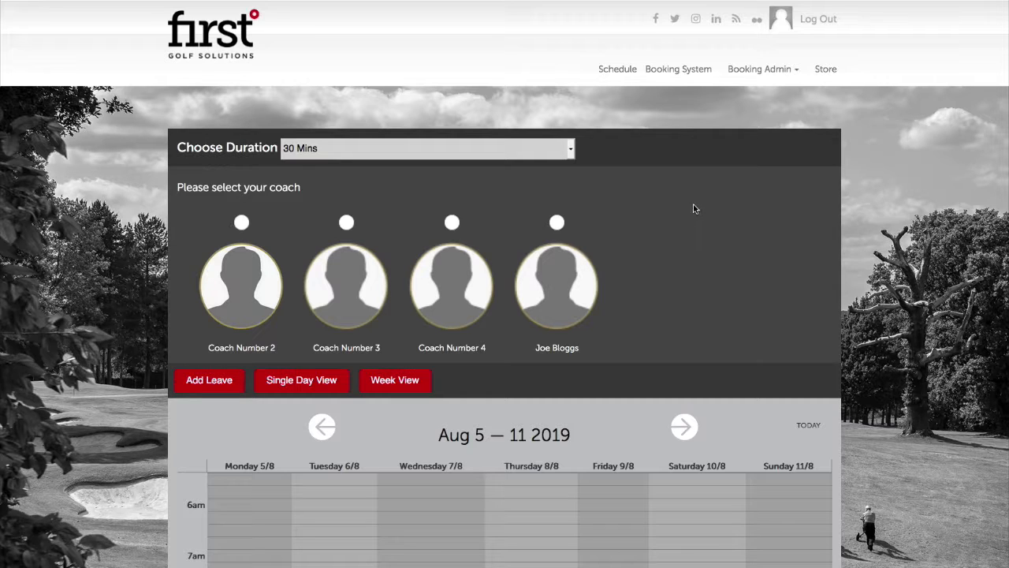
# Set lesson duration to 60 Mins, select coach Joe Bloggs, and move to the Aug 12–18 2019 week
pyautogui.click(454, 151)
pyautogui.click(451, 166)
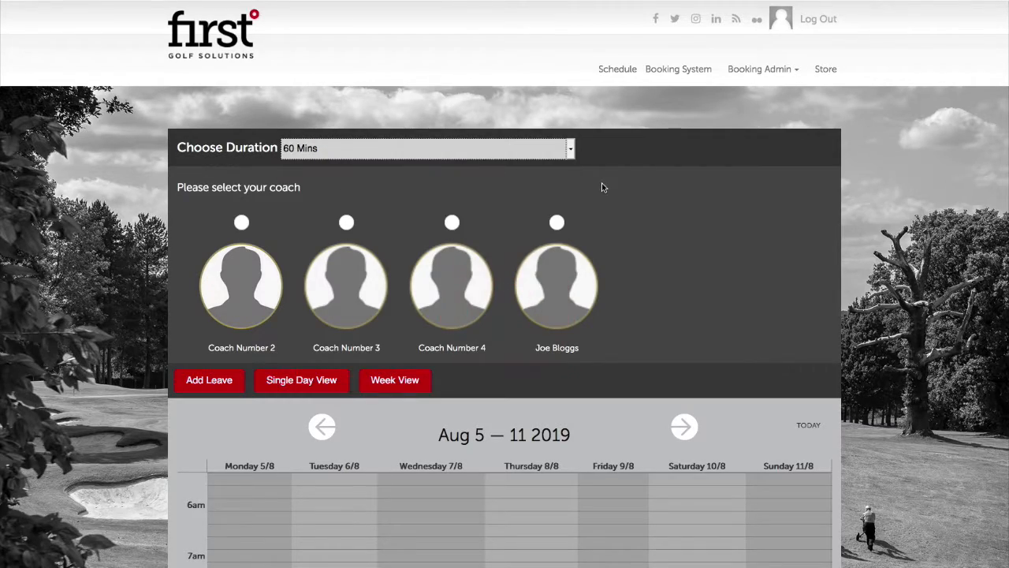
pyautogui.click(556, 224)
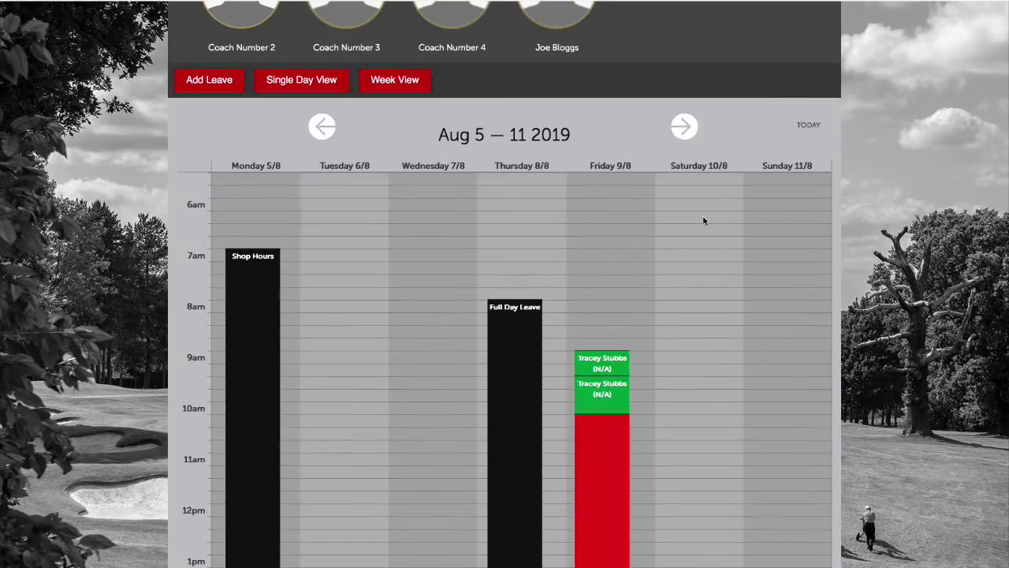
pyautogui.click(683, 128)
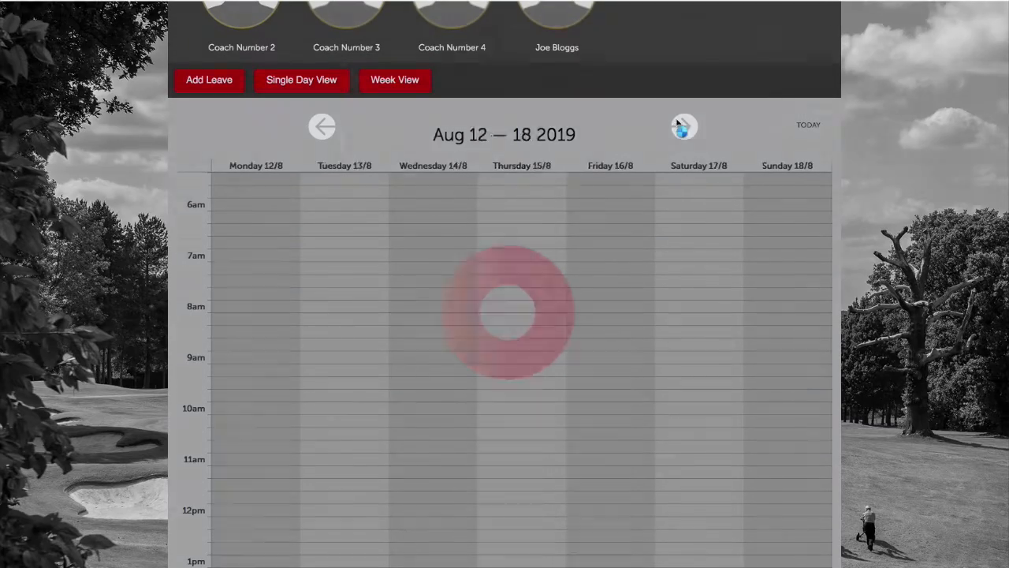
pyautogui.scroll(-4, 670, 232)
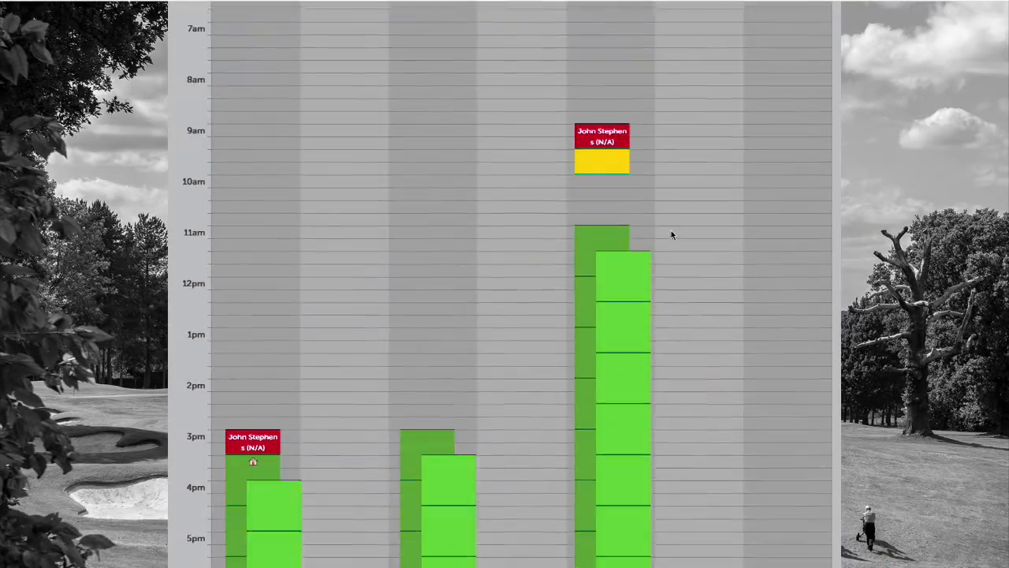
pyautogui.scroll(3, 332, 332)
pyautogui.scroll(-5, 327, 338)
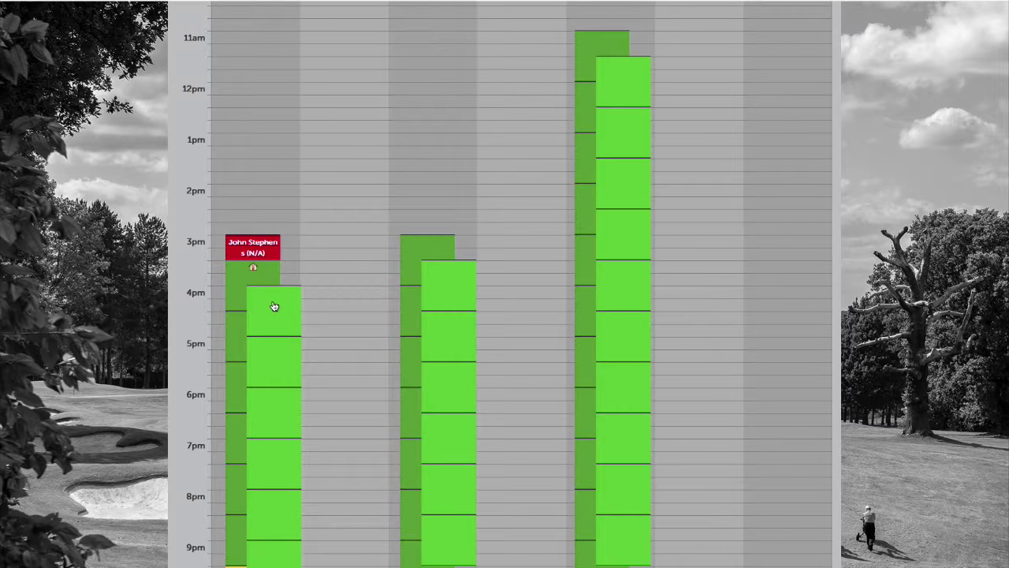
# Start booking the Monday 12/08 16:00–17:00 slot as a non-studio lesson
pyautogui.click(272, 304)
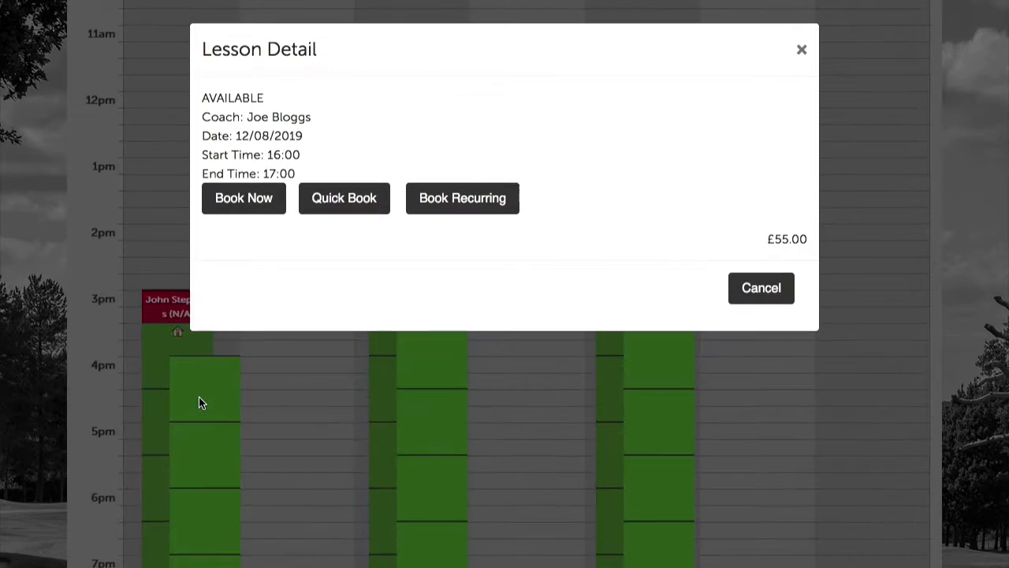
pyautogui.click(241, 201)
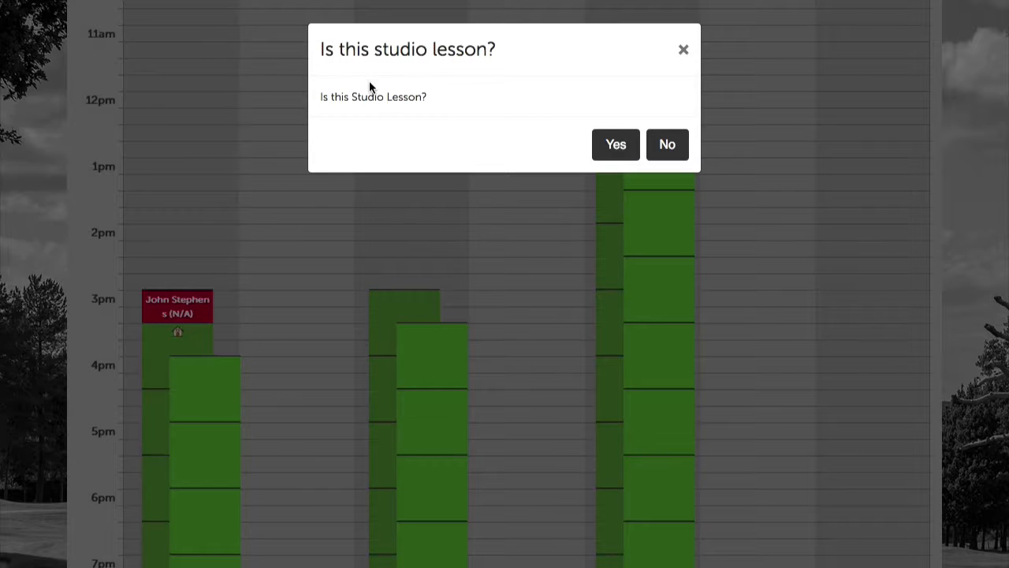
pyautogui.click(671, 142)
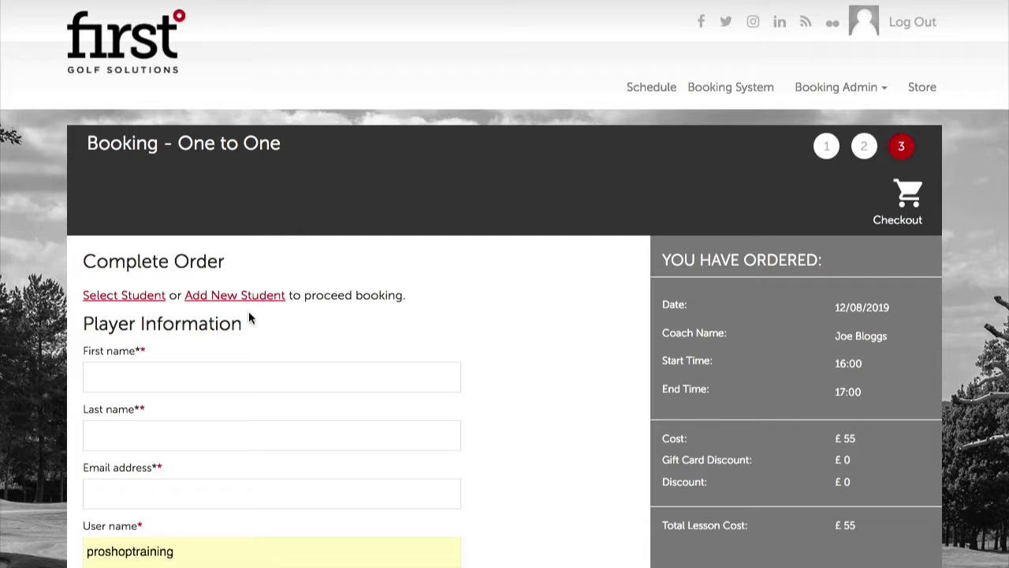
# Search the existing students by name and attach the matching student to the order
pyautogui.click(108, 296)
pyautogui.click(394, 114)
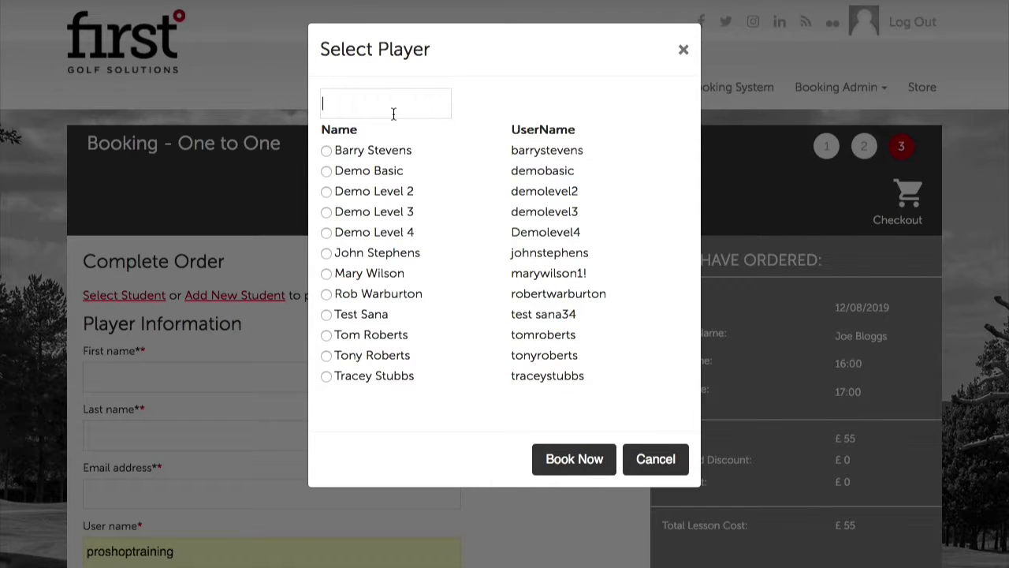
pyautogui.write('tracy')
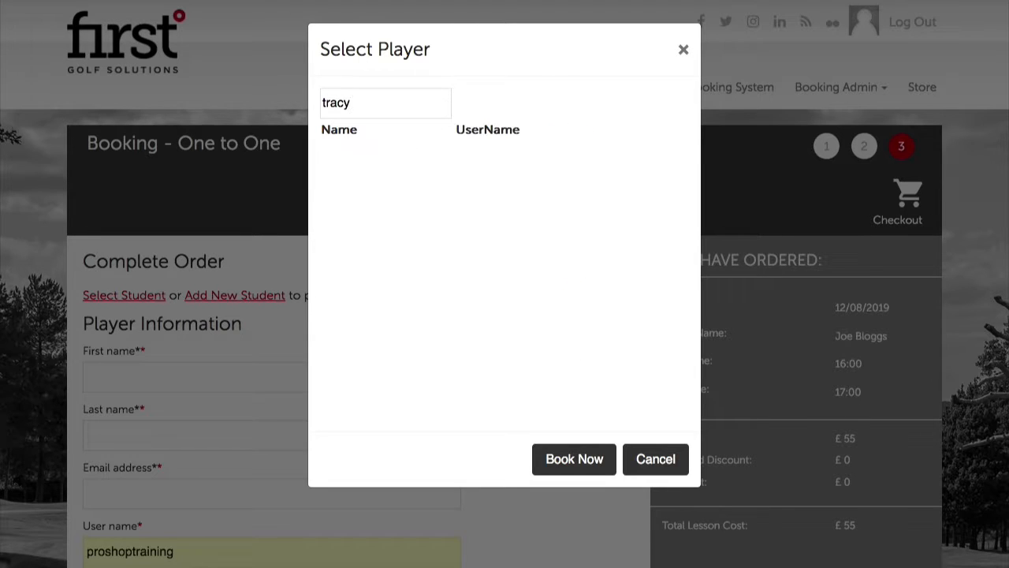
pyautogui.press('BackSpace')
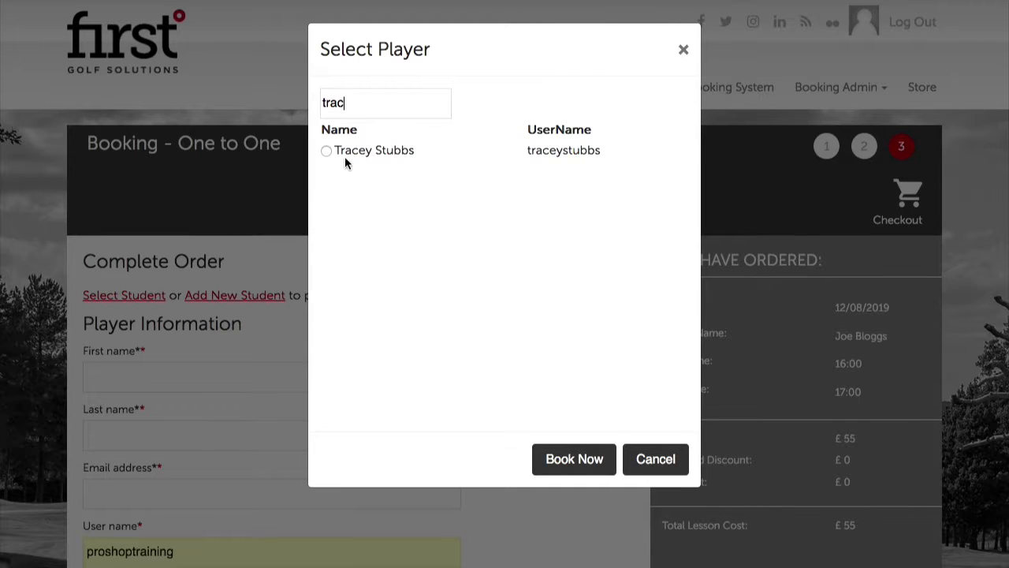
pyautogui.click(326, 152)
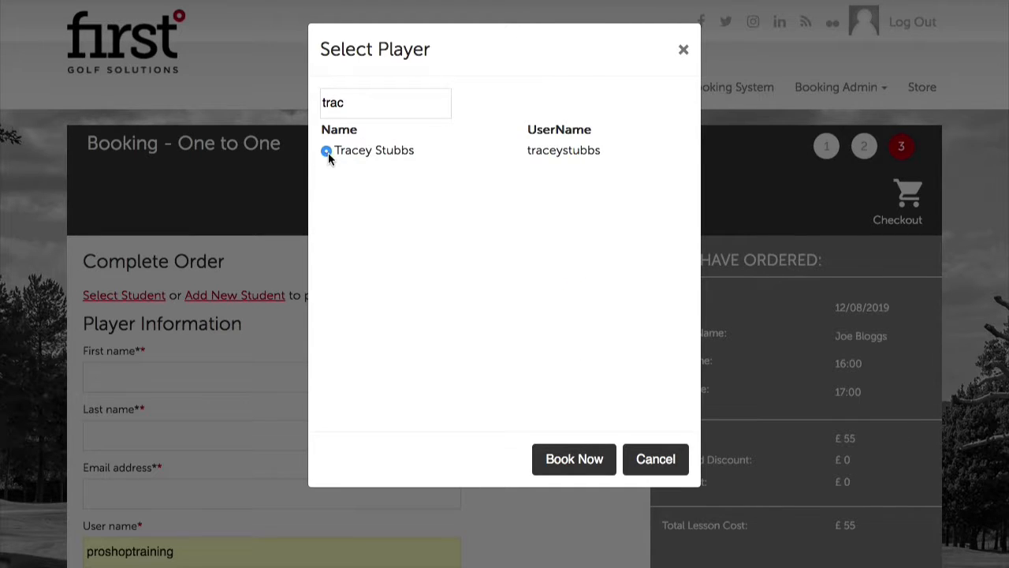
pyautogui.click(573, 458)
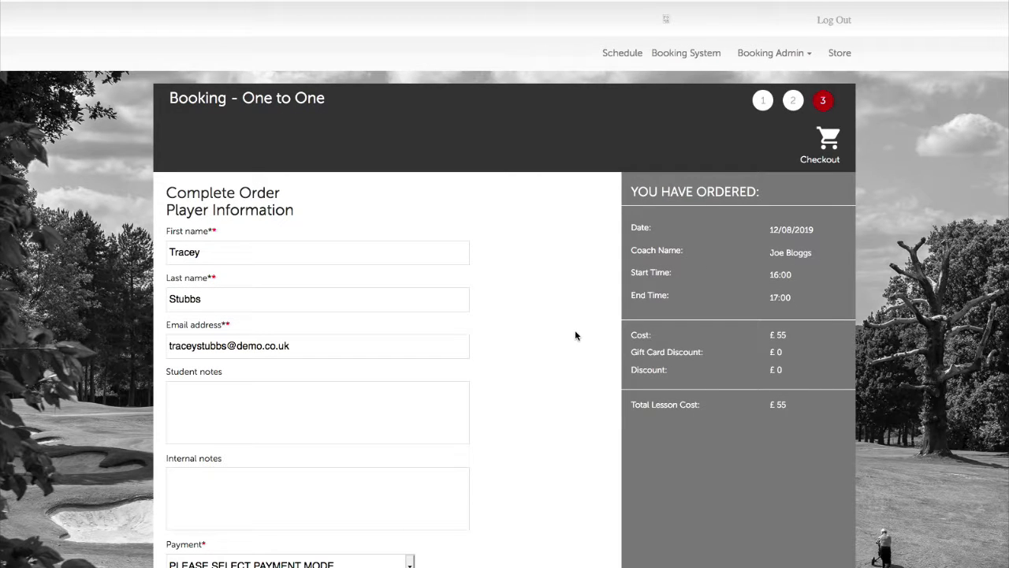
# Scroll past the internal notes to the Payment method choices
pyautogui.scroll(-1, 497, 406)
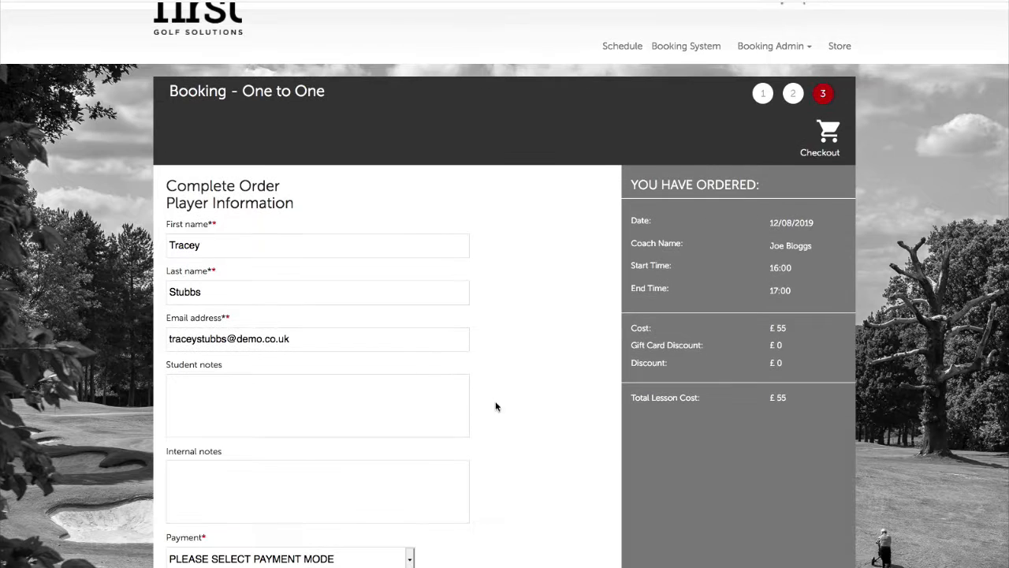
pyautogui.scroll(-2, 333, 415)
pyautogui.click(321, 418)
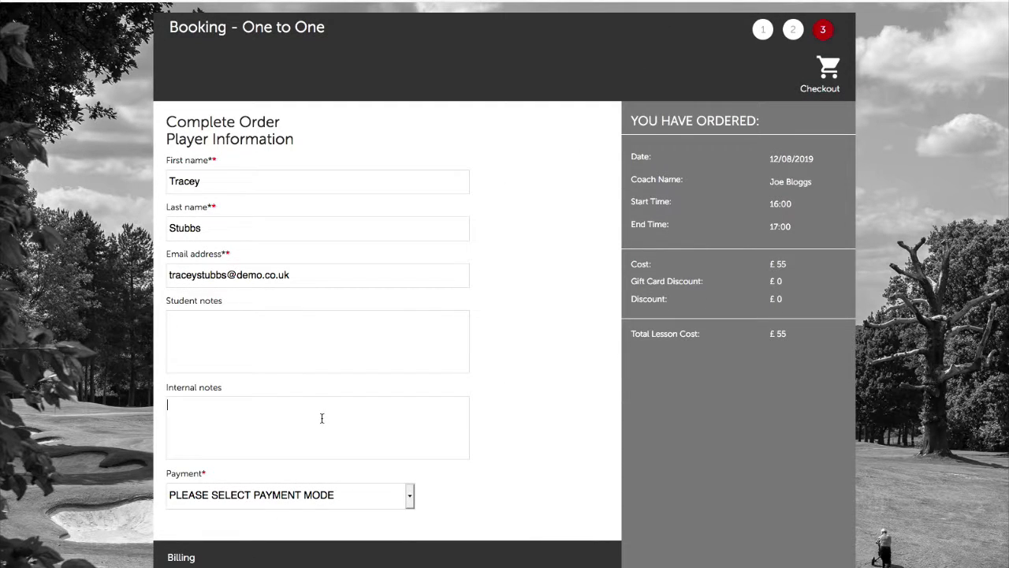
pyautogui.scroll(-3, 499, 427)
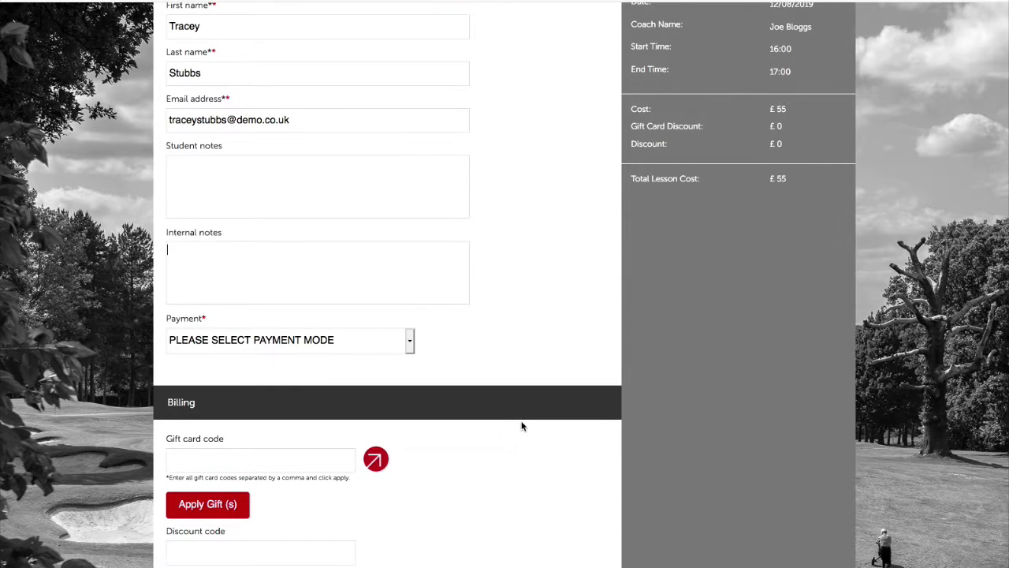
pyautogui.click(317, 347)
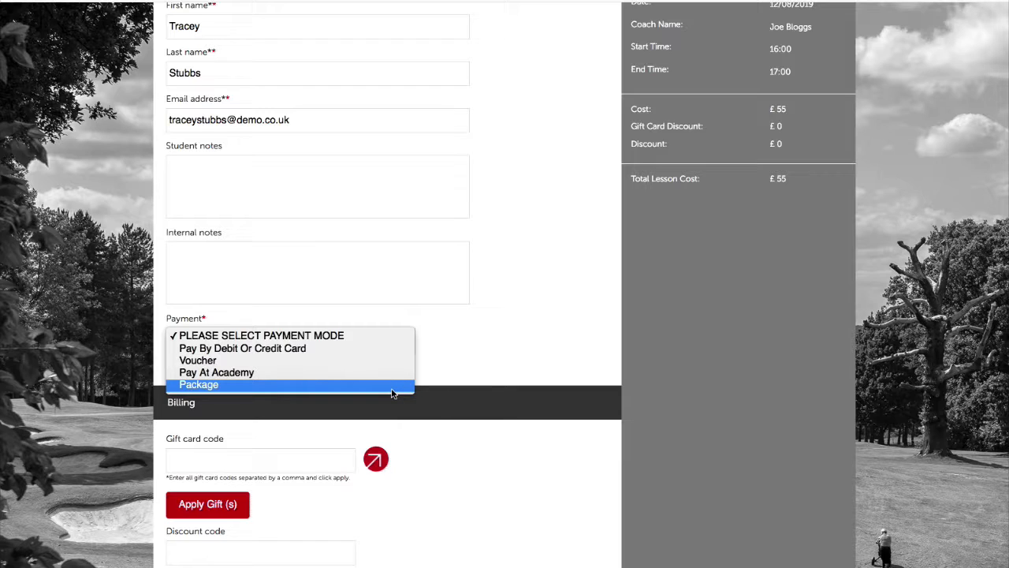
# Set Payment to Package and apply credits from the package with 40 remaining credits
pyautogui.click(197, 386)
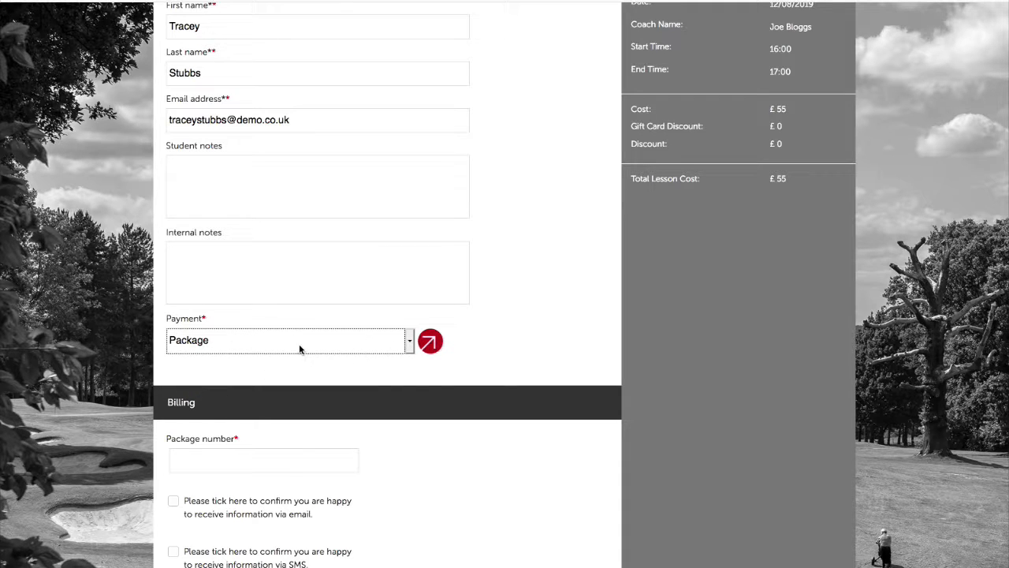
pyautogui.click(430, 342)
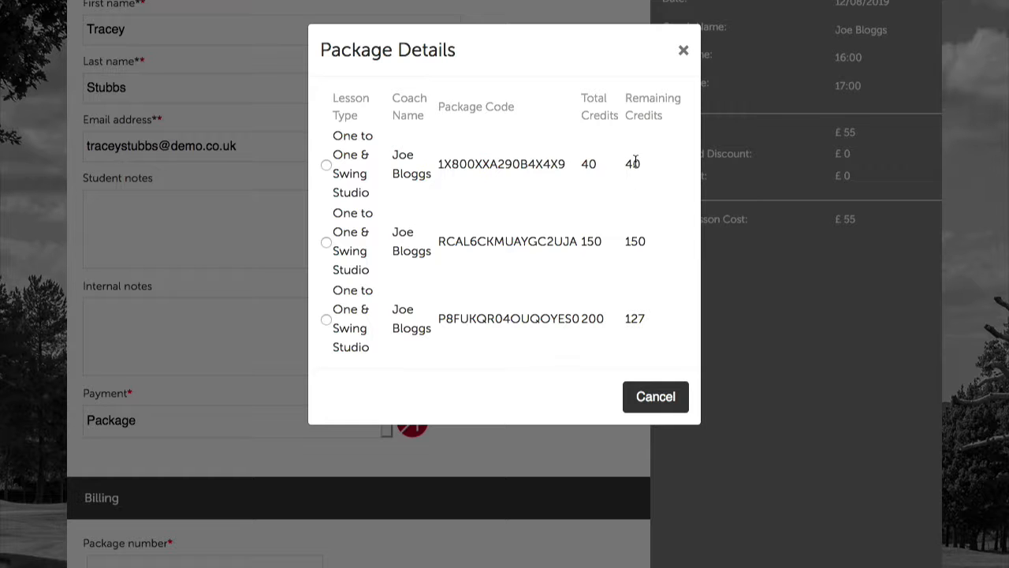
pyautogui.click(326, 164)
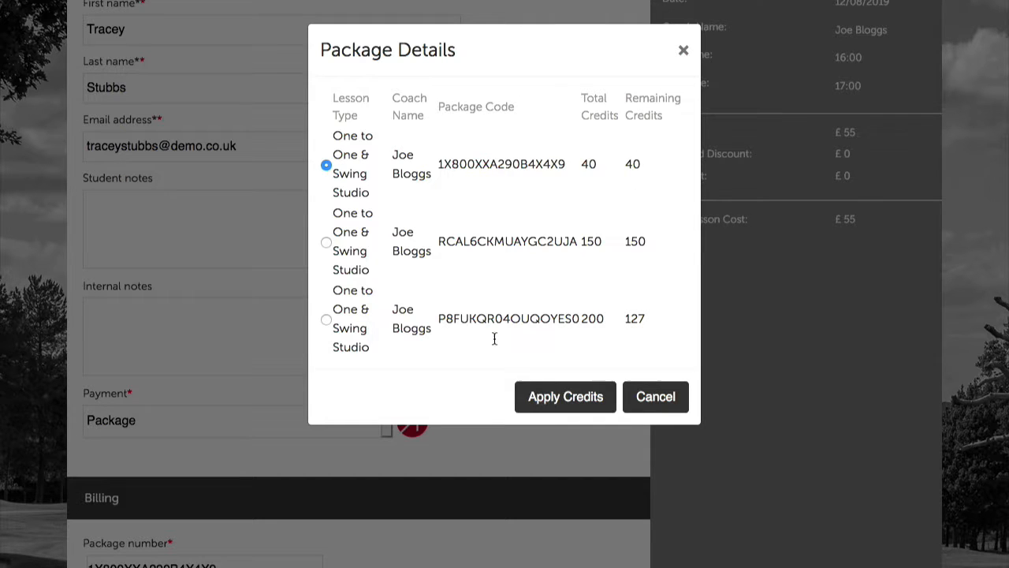
pyautogui.click(565, 396)
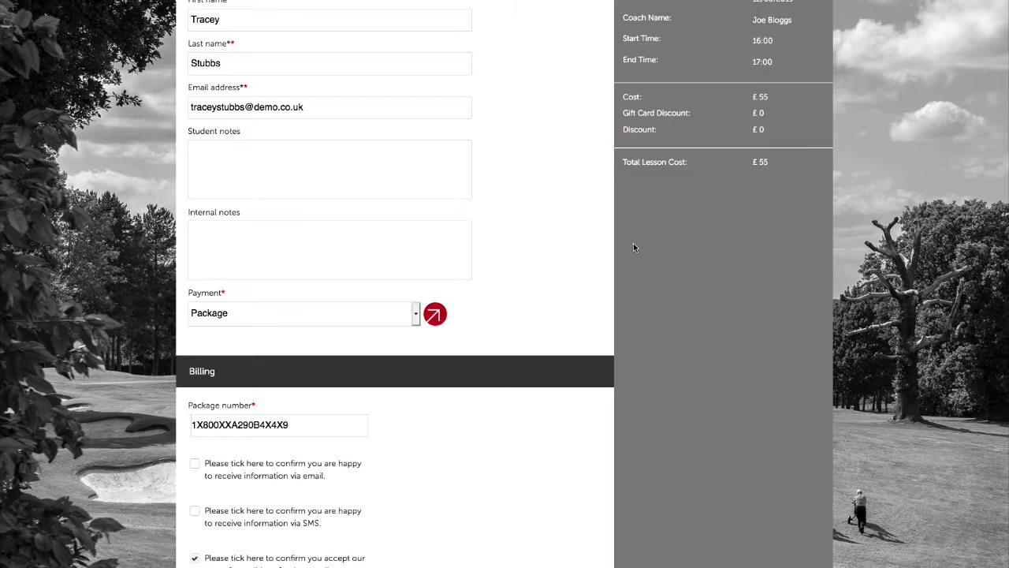
# Try to book the lesson and dismiss the insufficient credits message
pyautogui.scroll(-1, 461, 370)
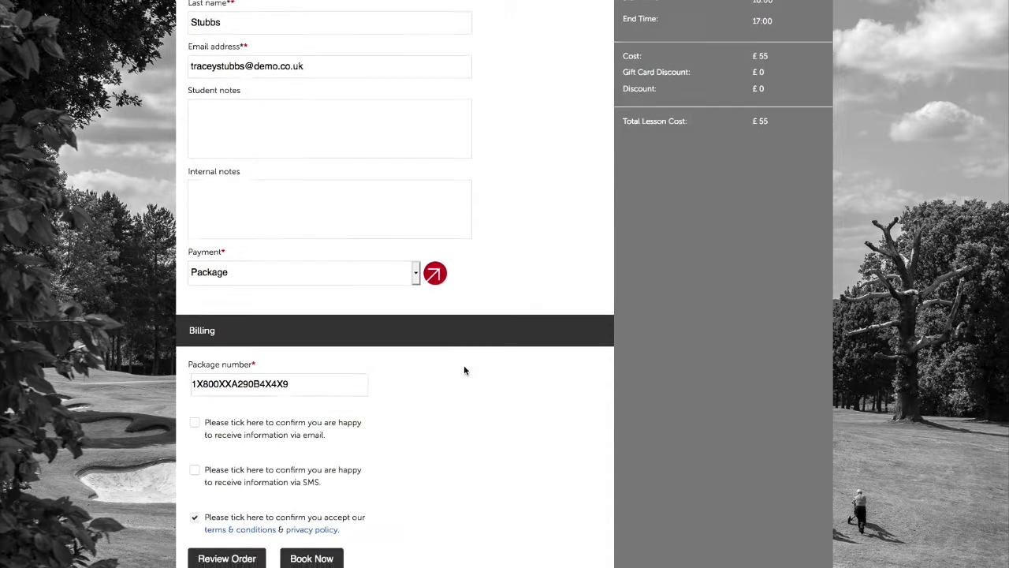
pyautogui.scroll(3, 463, 371)
pyautogui.scroll(-3, 464, 371)
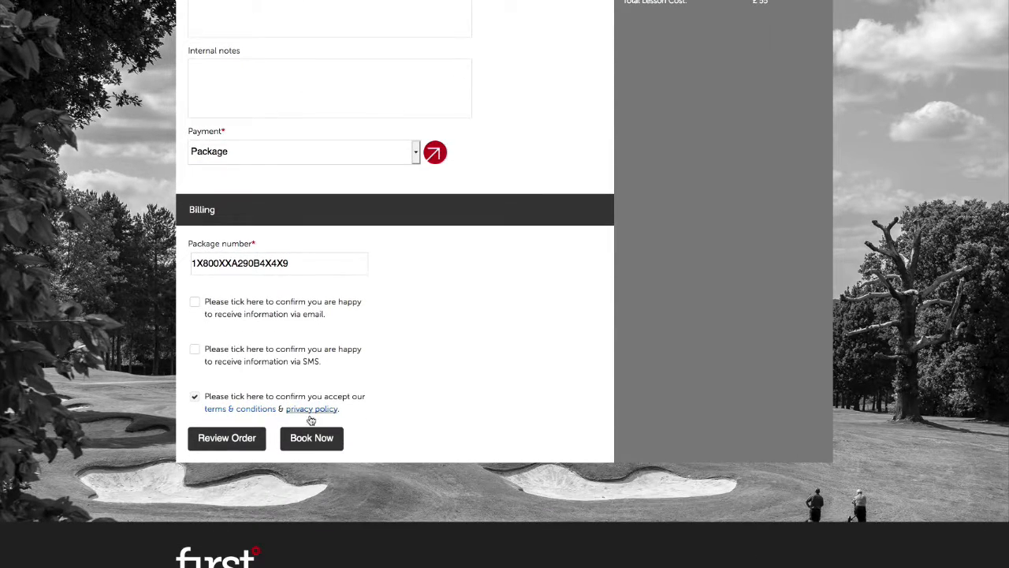
pyautogui.click(316, 446)
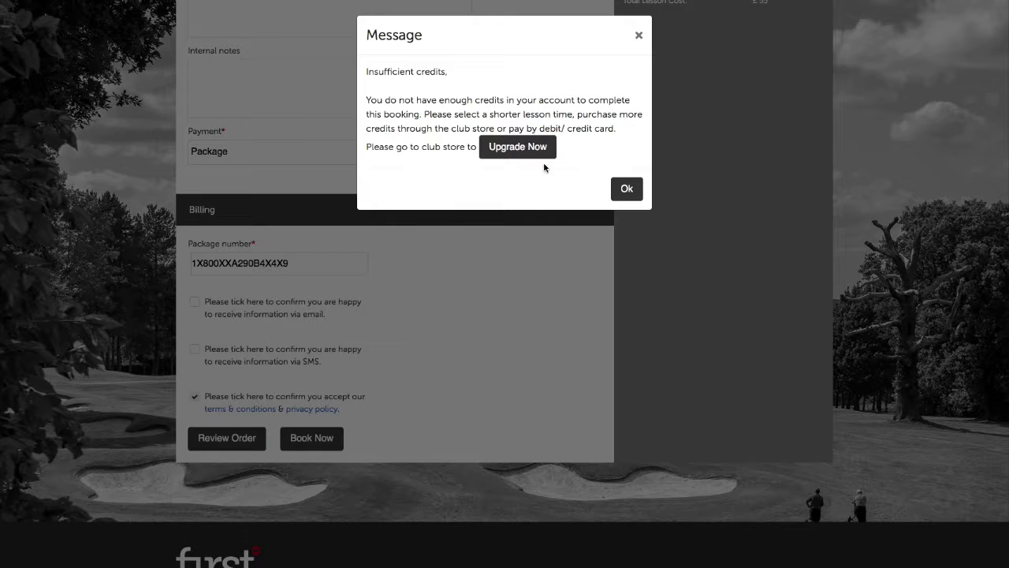
pyautogui.click(638, 34)
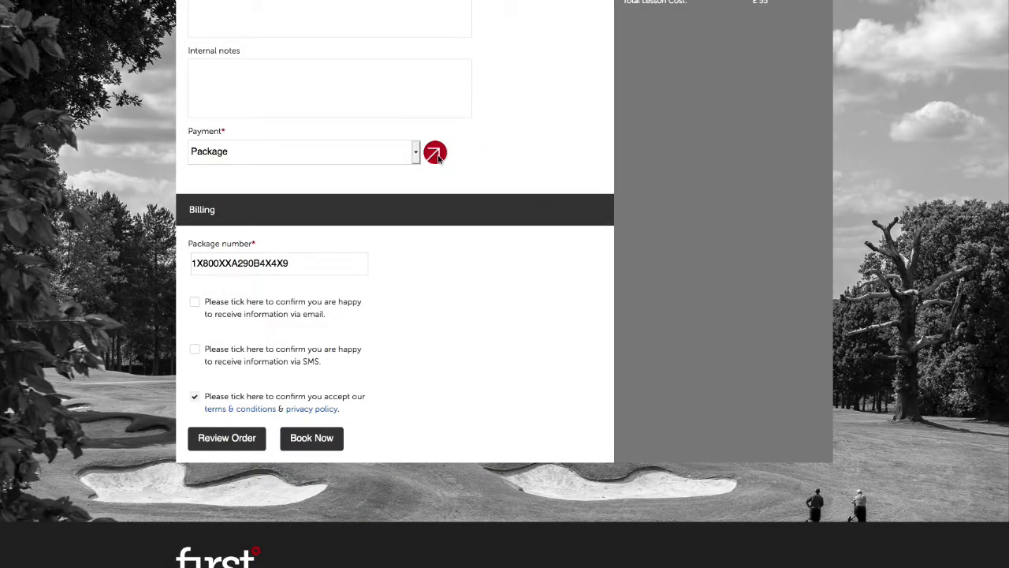
# Switch to the 150-credit package, apply its credits, and book the Joe Bloggs lesson
pyautogui.click(436, 155)
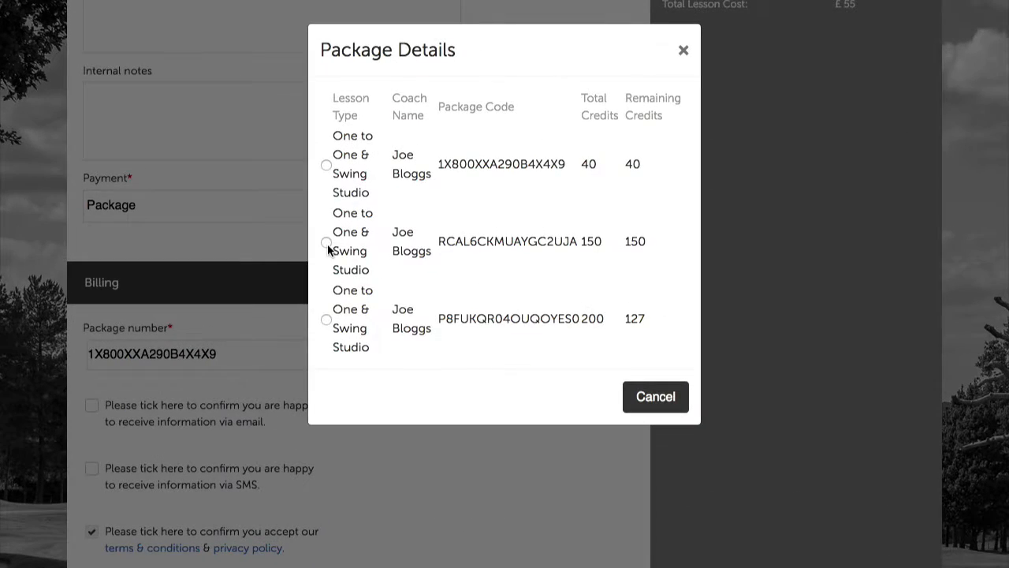
pyautogui.click(340, 221)
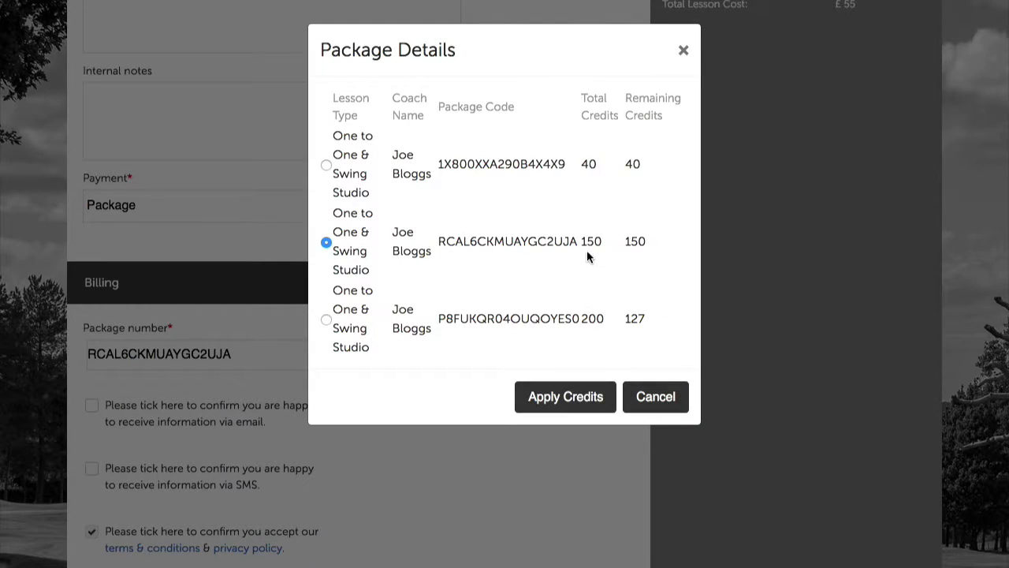
pyautogui.moveTo(622, 241); pyautogui.dragTo(640, 240)
pyautogui.click(640, 255)
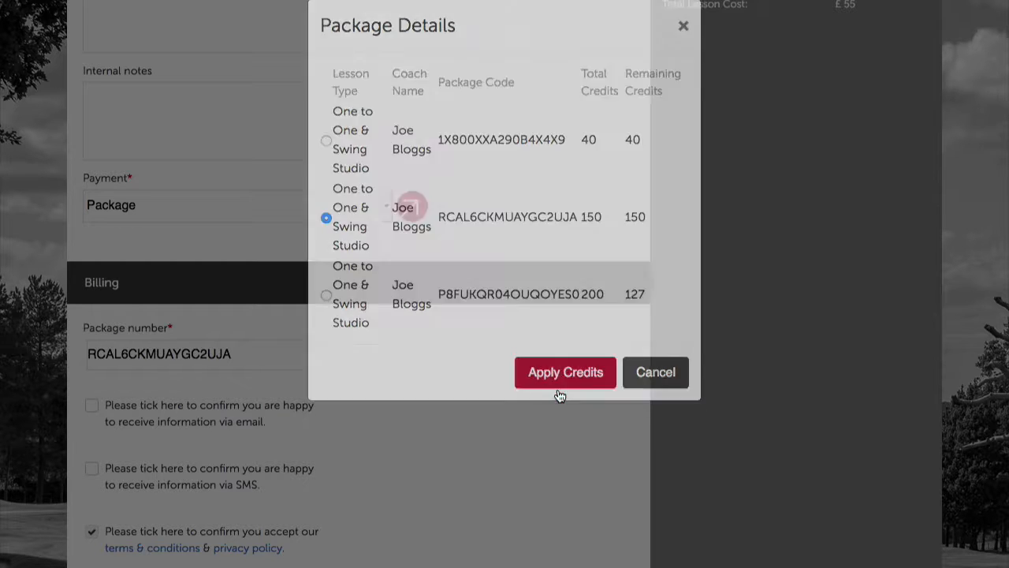
pyautogui.click(559, 398)
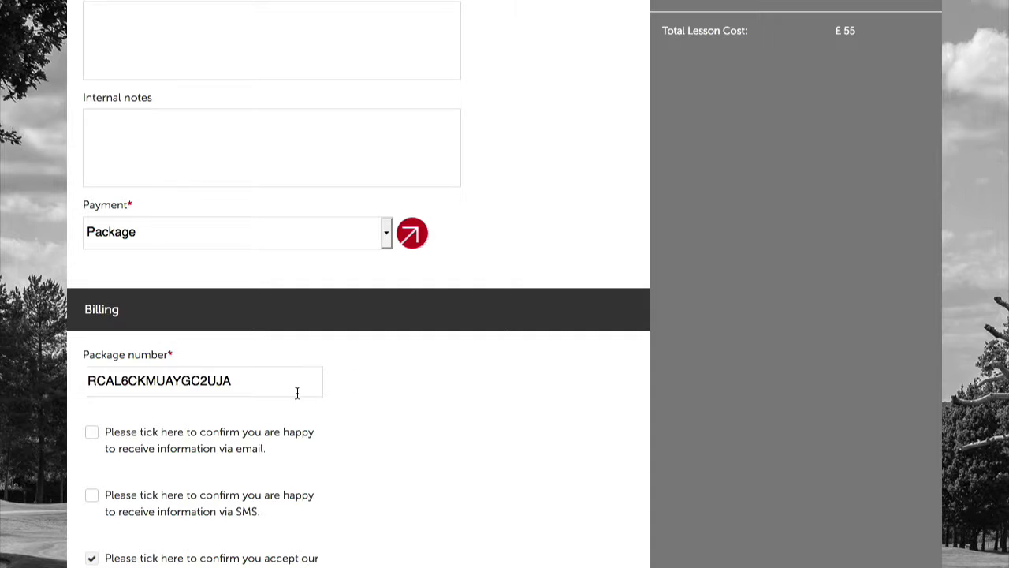
pyautogui.moveTo(257, 378); pyautogui.dragTo(96, 378)
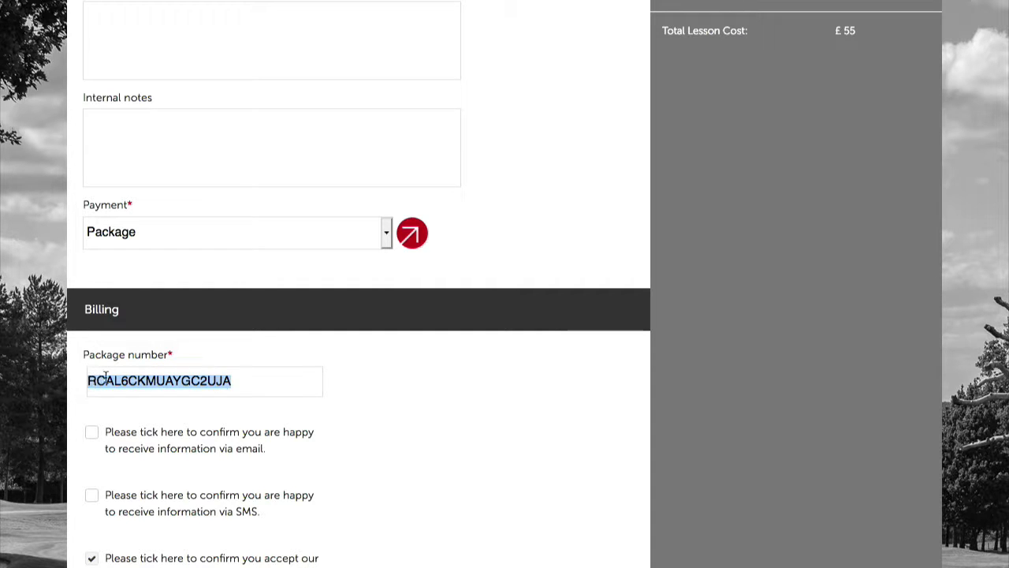
pyautogui.click(354, 386)
pyautogui.scroll(-2, 364, 398)
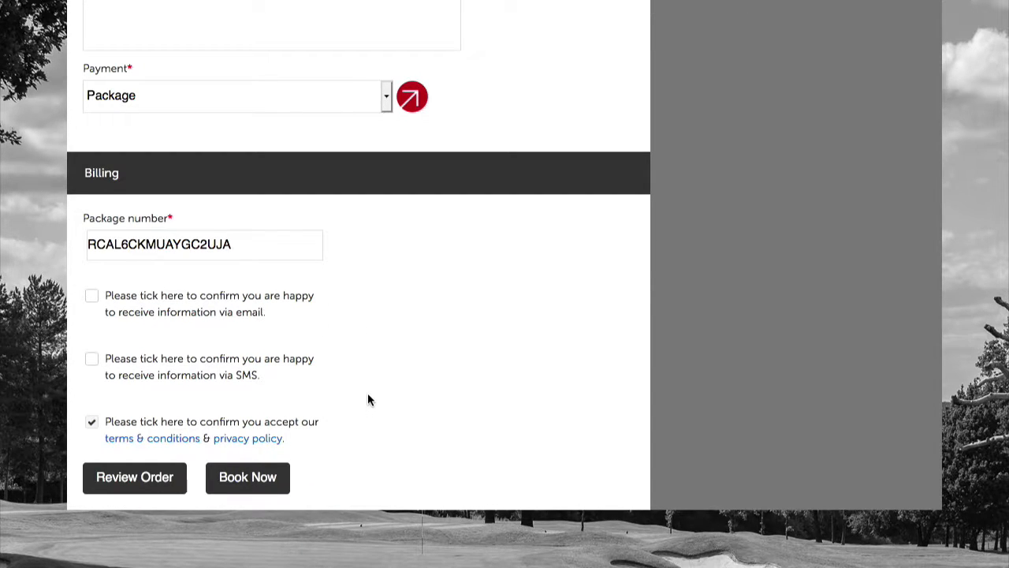
pyautogui.click(239, 479)
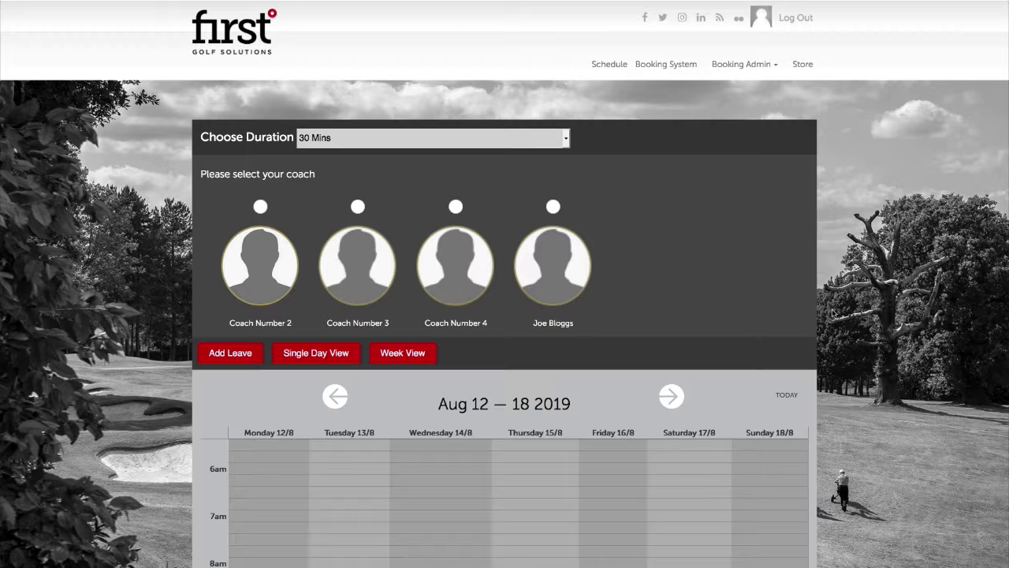
# Set the lesson duration to 45 Mins and load Joe Bloggs' Aug 12–18 2019 calendar
pyautogui.scroll(-1, 823, 354)
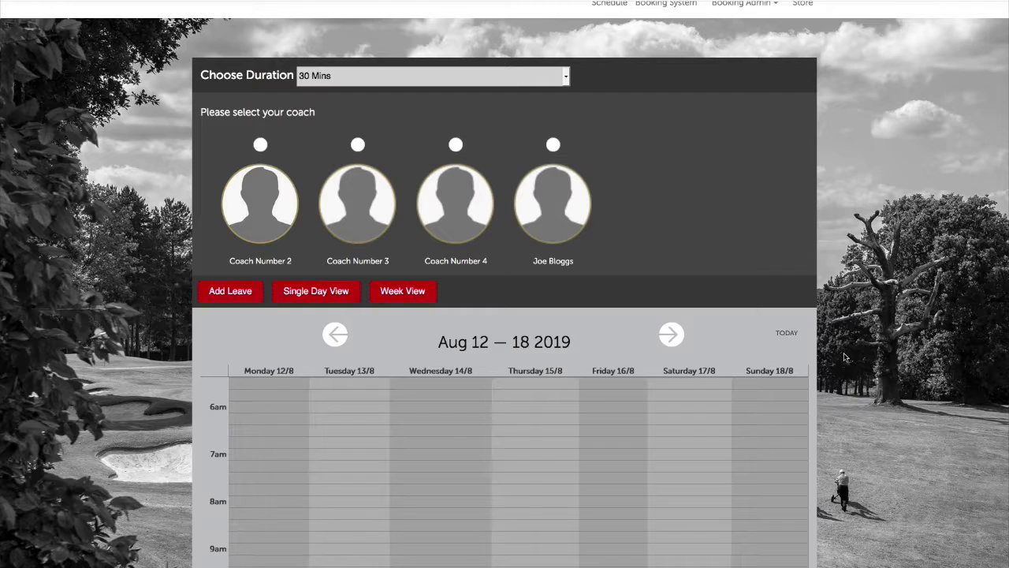
pyautogui.scroll(-1, 468, 70)
pyautogui.click(476, 55)
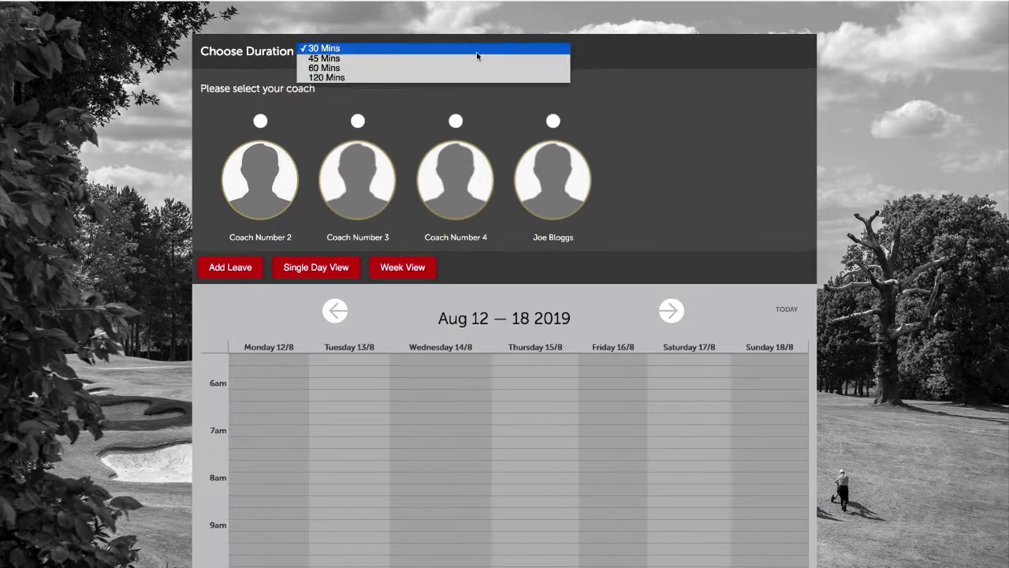
pyautogui.click(477, 55)
pyautogui.press('Down')
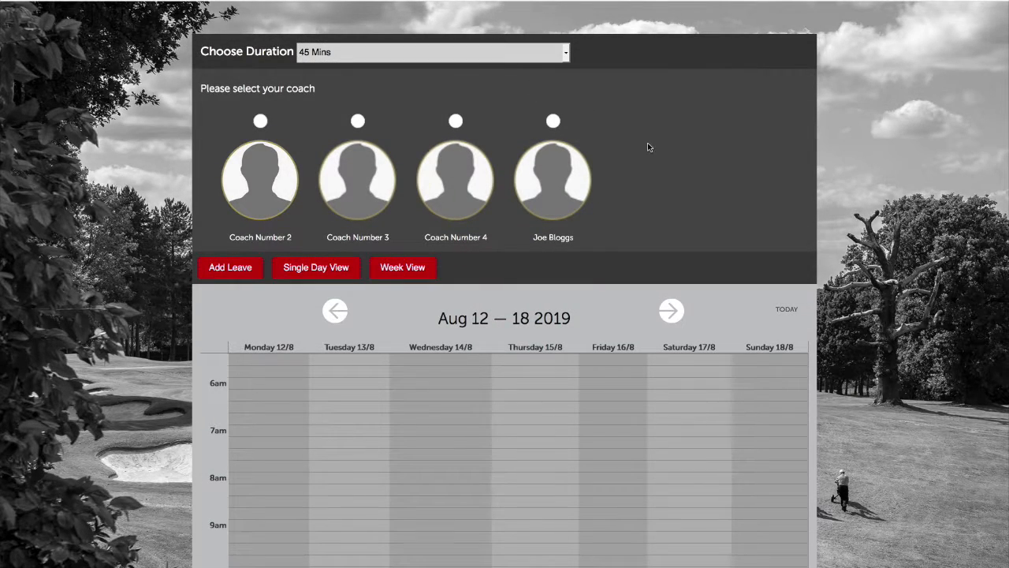
pyautogui.click(553, 121)
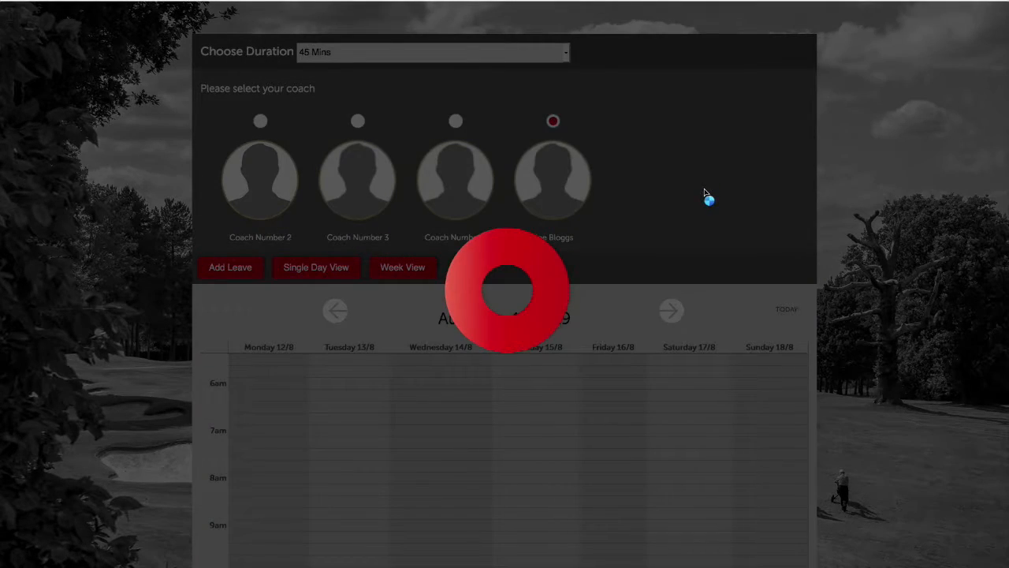
pyautogui.scroll(-2, 714, 282)
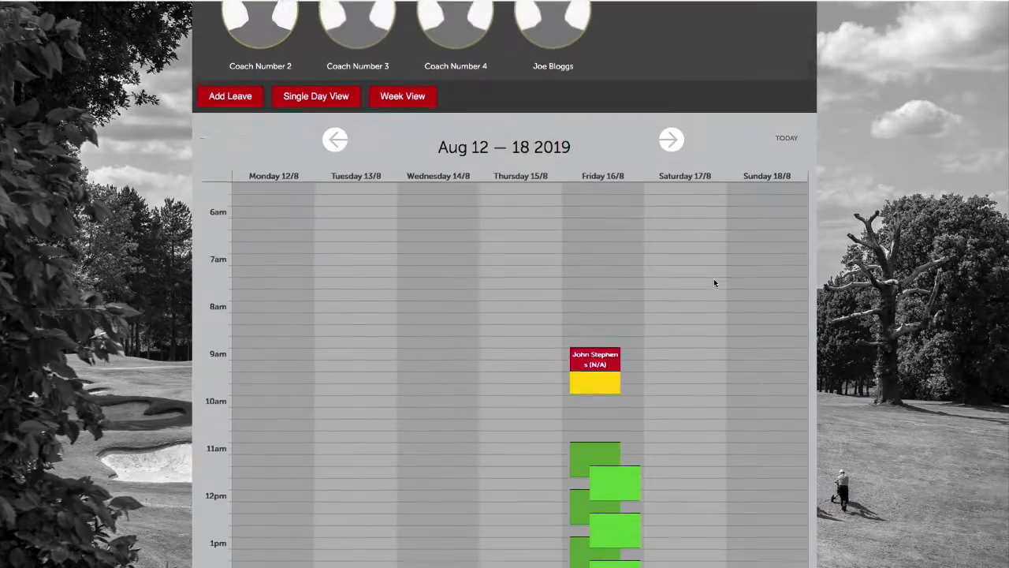
pyautogui.scroll(-2, 714, 282)
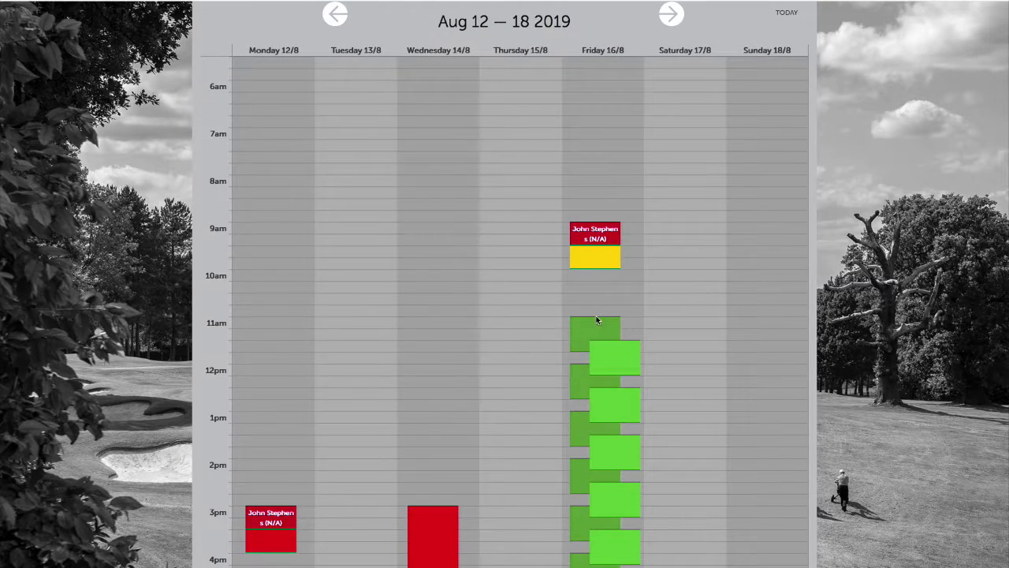
# Book the Friday 16/08/2019 11:00–11:45 slot as a non-studio lesson
pyautogui.click(587, 329)
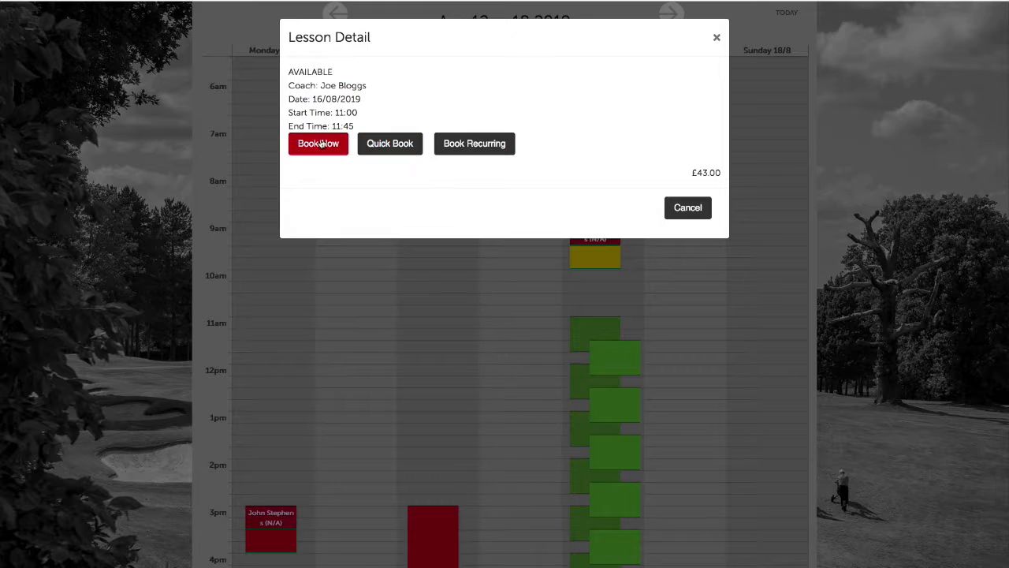
pyautogui.click(319, 144)
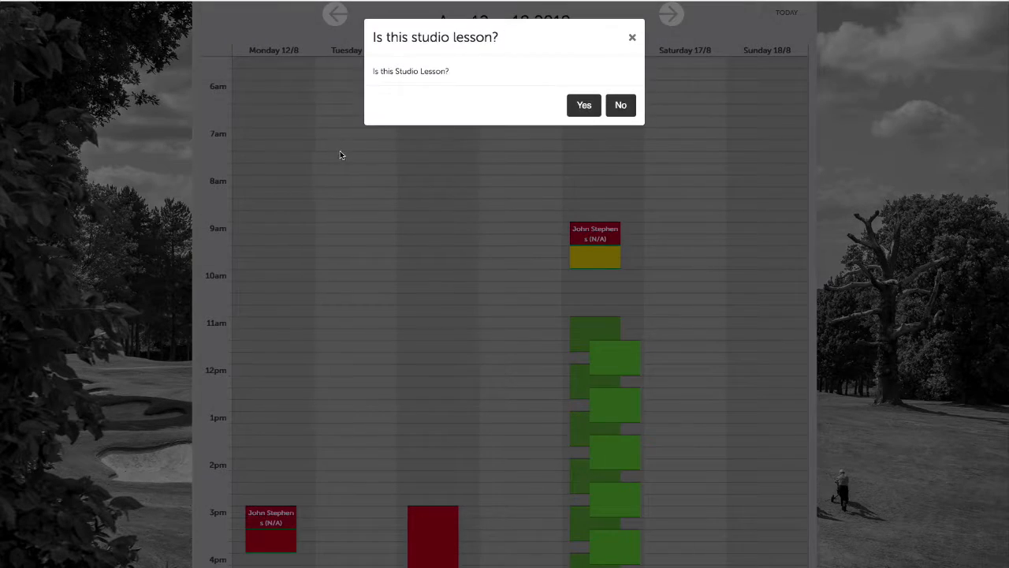
pyautogui.click(618, 105)
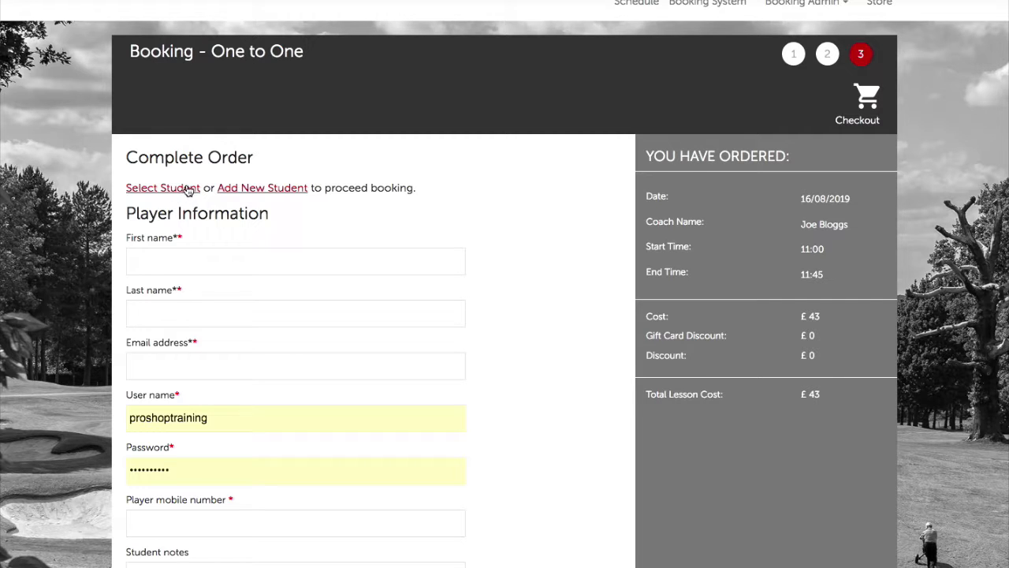
# Search the player list by name and pick the student to fill the order's name and e-mail
pyautogui.click(186, 193)
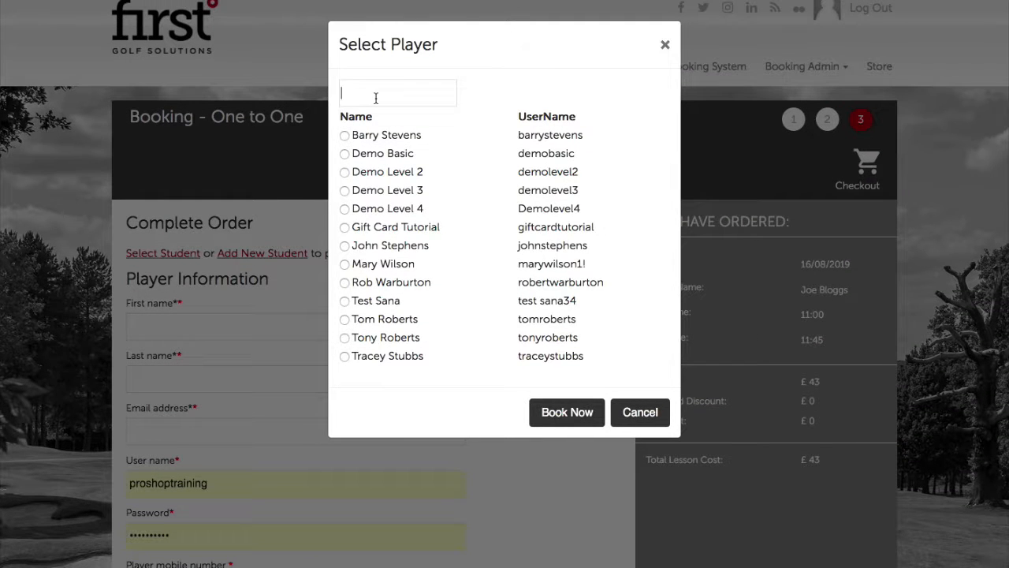
pyautogui.write('rob')
pyautogui.click(345, 136)
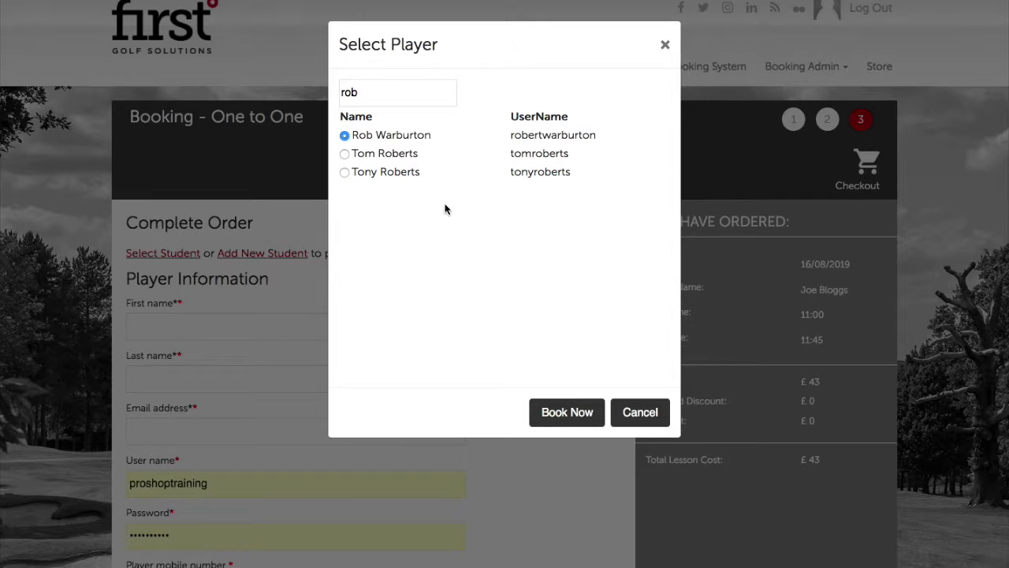
pyautogui.click(559, 399)
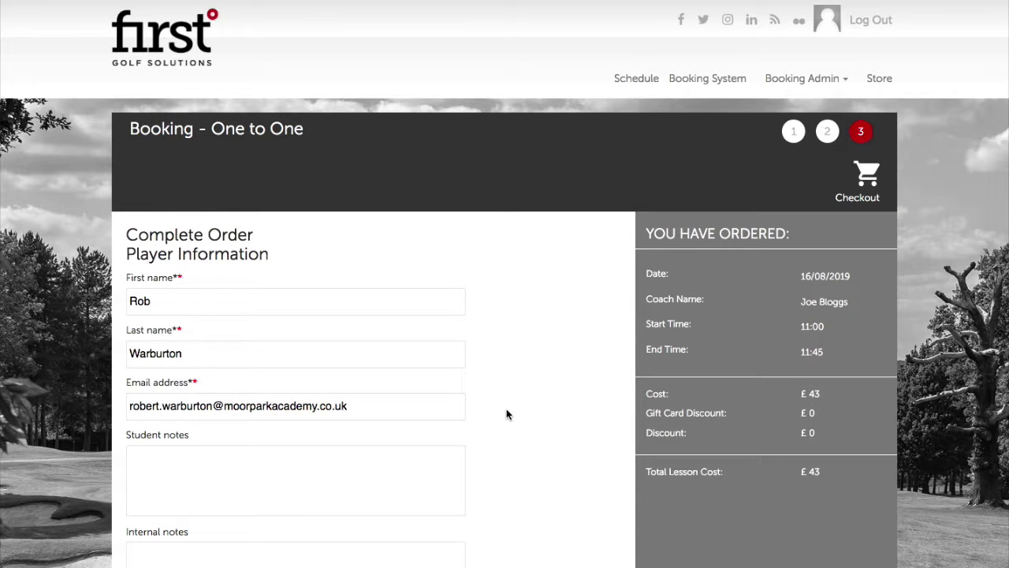
pyautogui.scroll(-5, 506, 410)
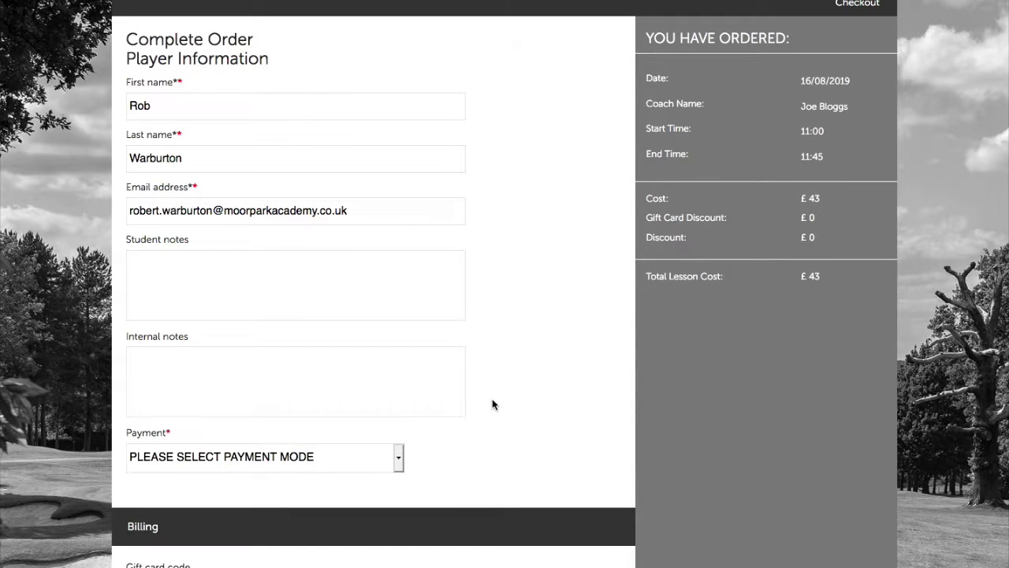
# Pay by Voucher, applying the first £20 voucher to cut the total from £43 to £20
pyautogui.click(182, 457)
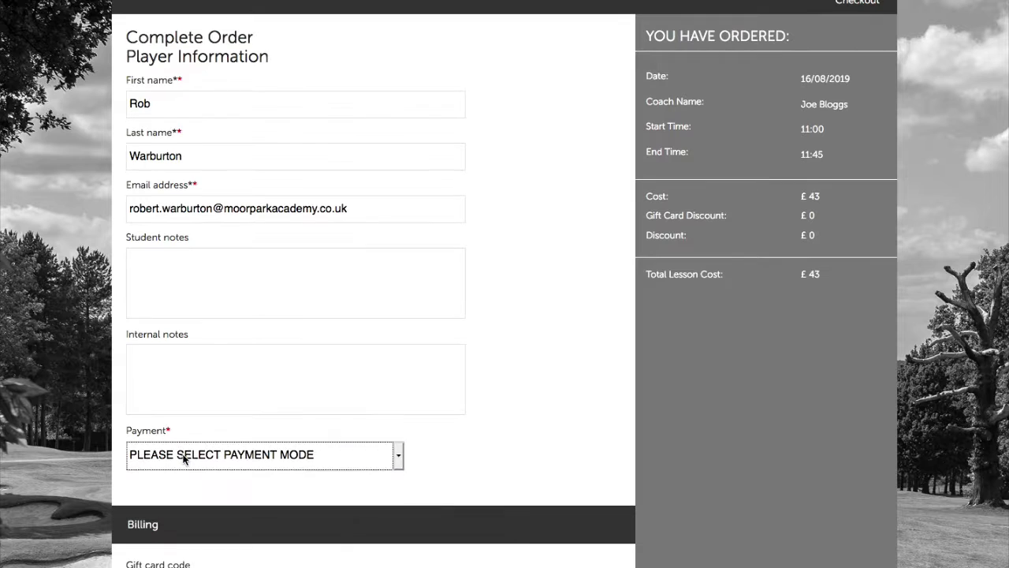
pyautogui.click(184, 458)
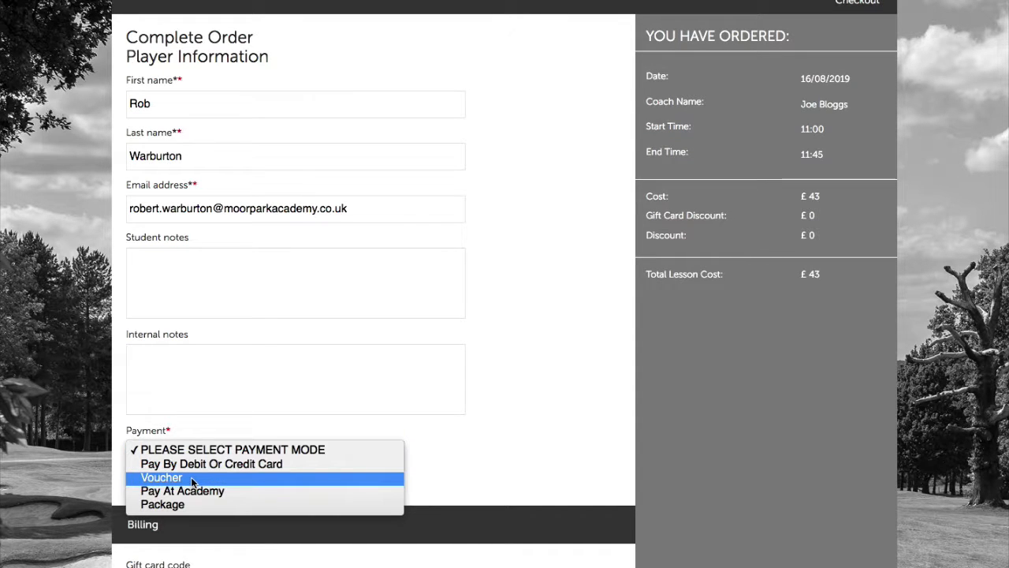
pyautogui.click(192, 478)
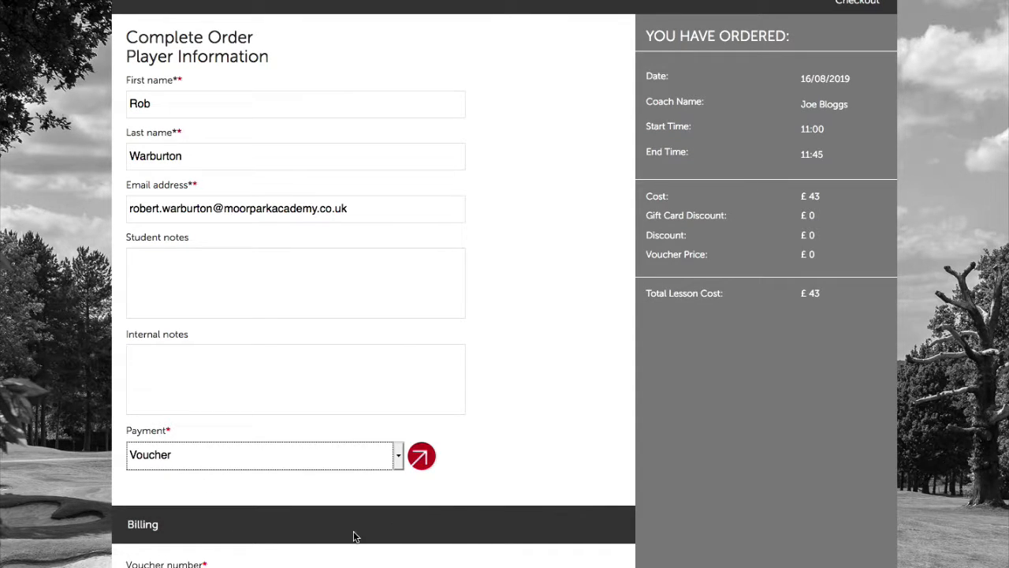
pyautogui.click(412, 464)
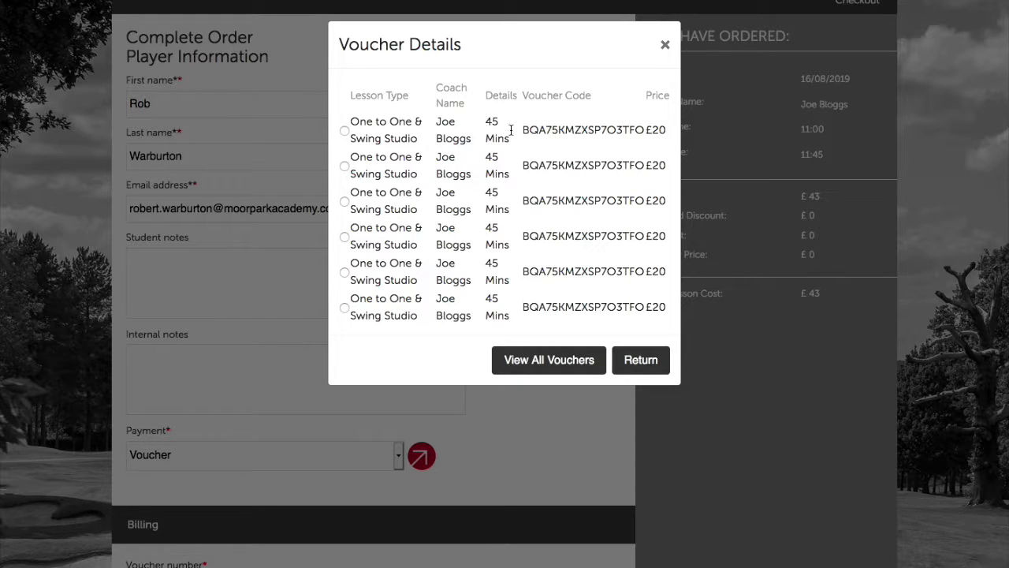
pyautogui.click(344, 131)
pyautogui.click(640, 359)
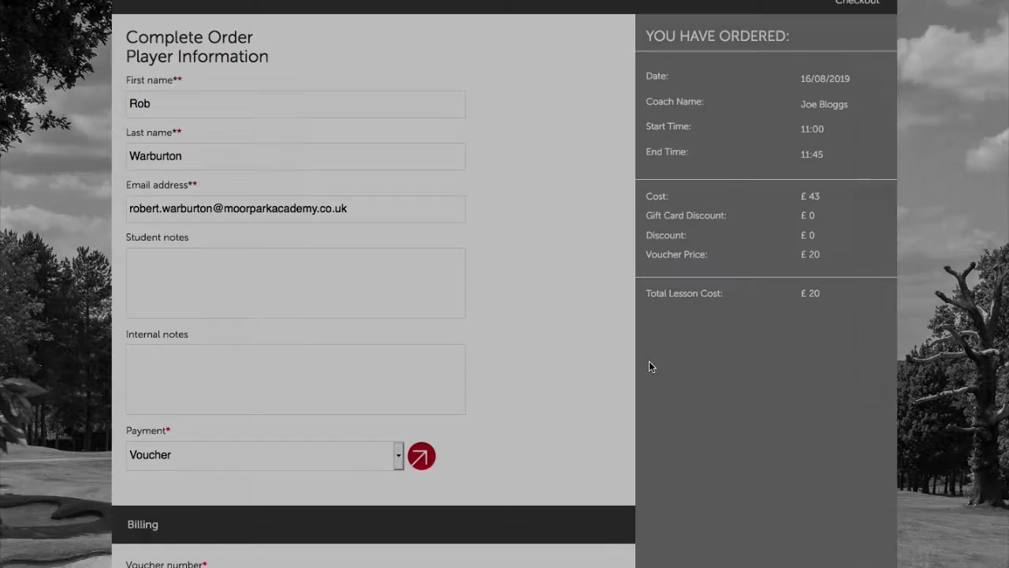
# Submit the £20 voucher-paid lesson booking
pyautogui.scroll(-3, 576, 355)
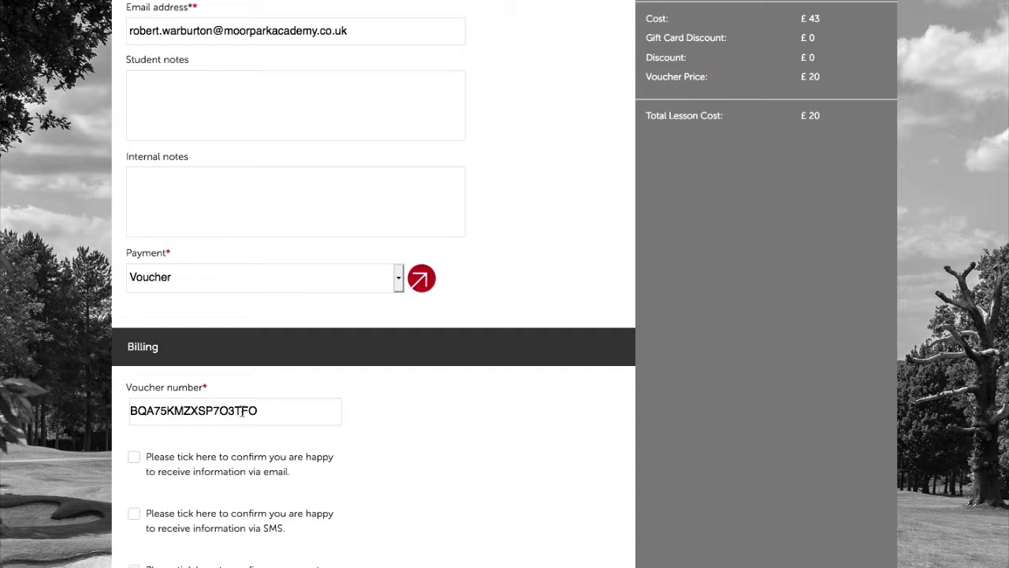
pyautogui.scroll(-3, 355, 437)
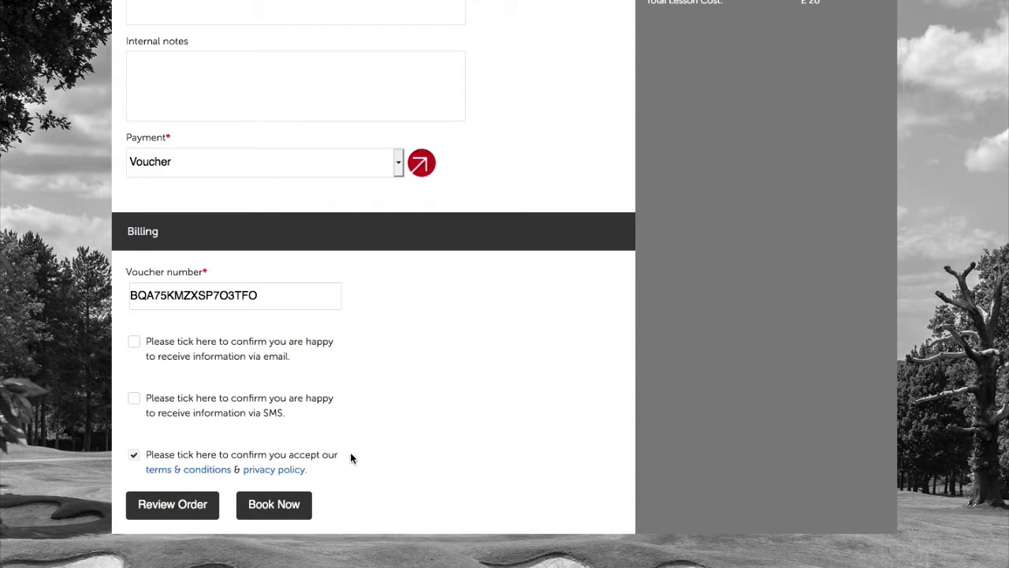
pyautogui.click(284, 505)
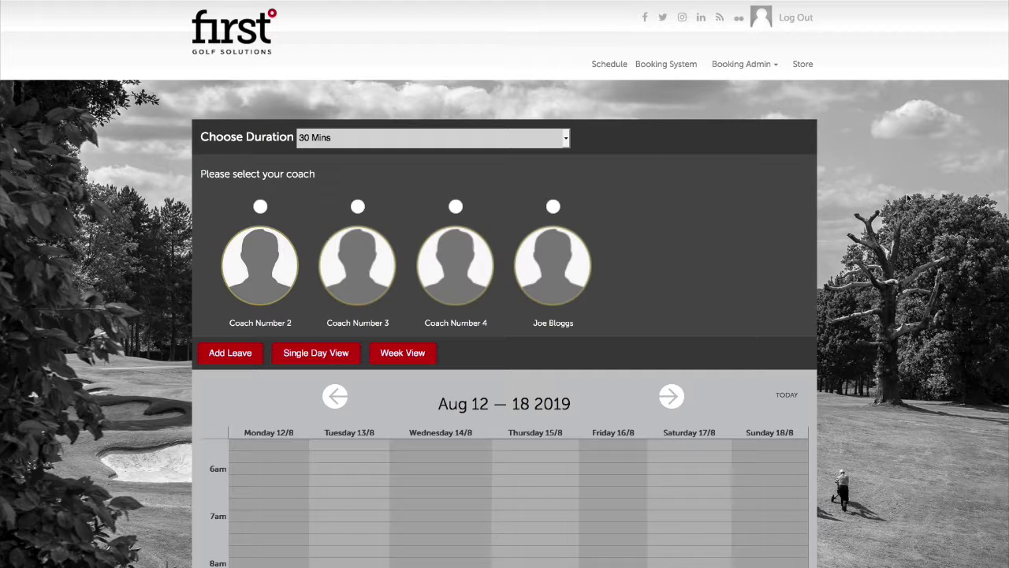
# Reload the coach's Aug 12–18 2019 calendar and scroll to the 12pm–9pm rows
pyautogui.click(553, 206)
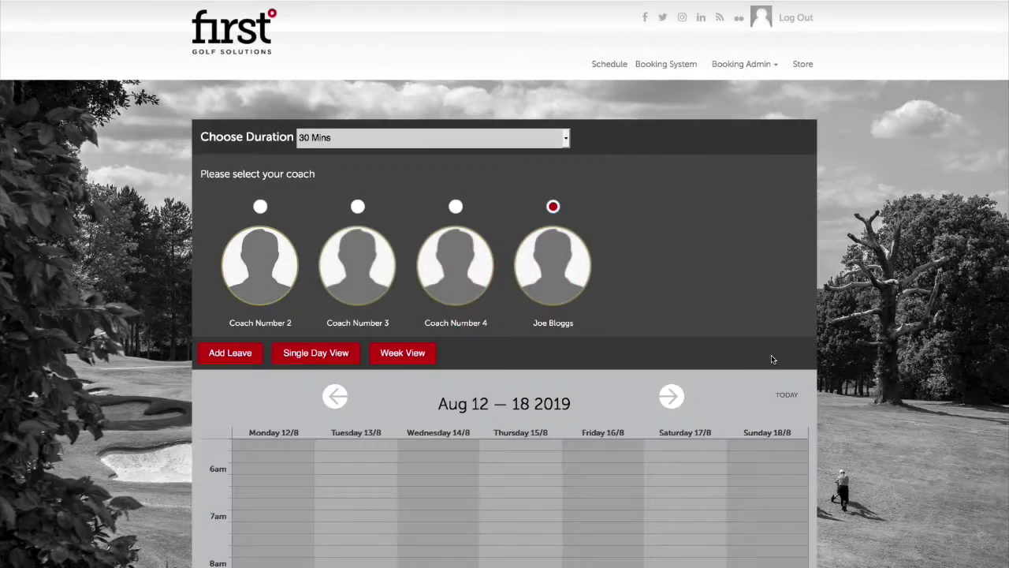
pyautogui.scroll(-5, 786, 367)
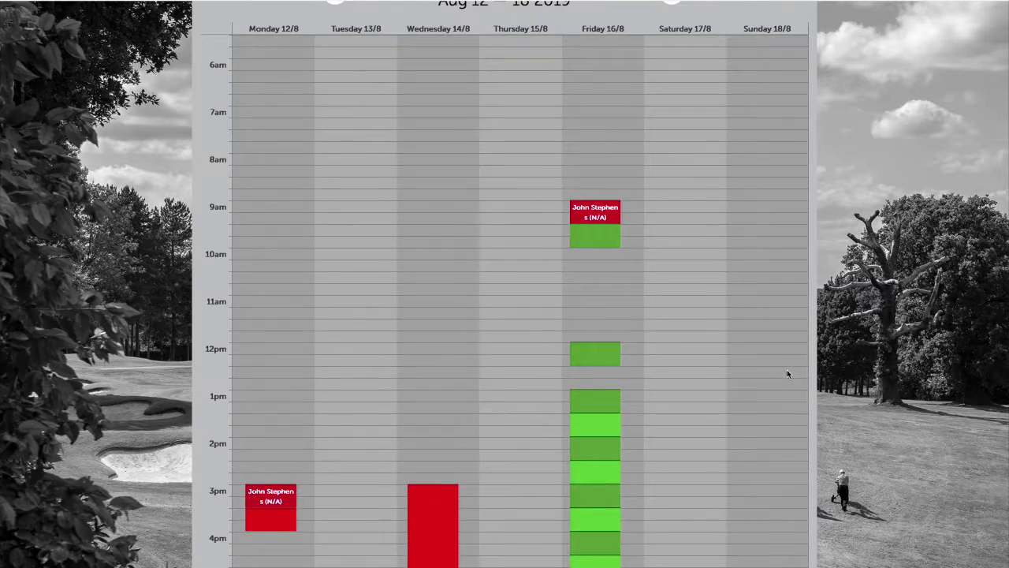
pyautogui.scroll(-3, 786, 371)
pyautogui.scroll(2, 786, 371)
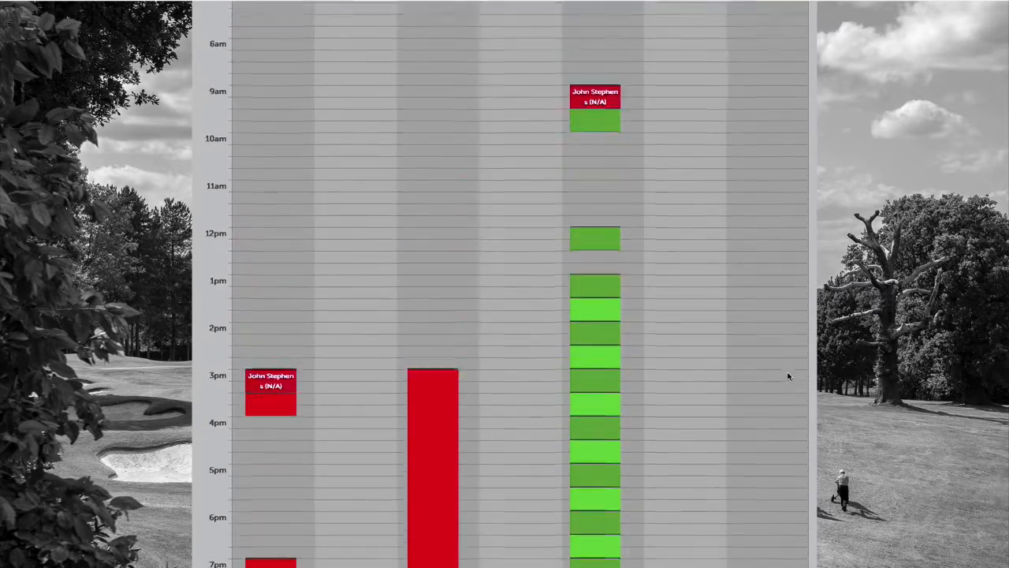
pyautogui.scroll(3, 787, 376)
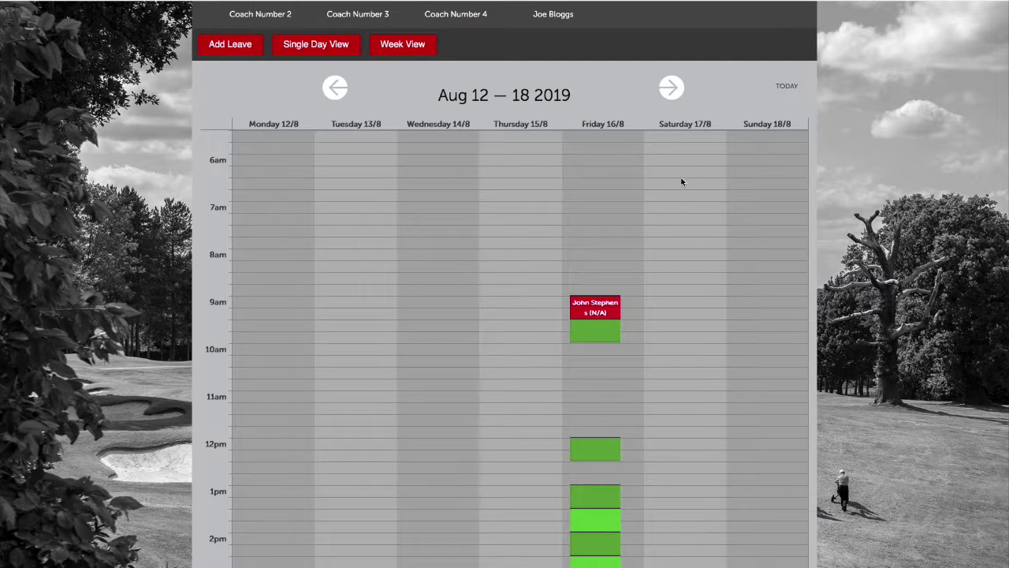
pyautogui.scroll(-2, 651, 272)
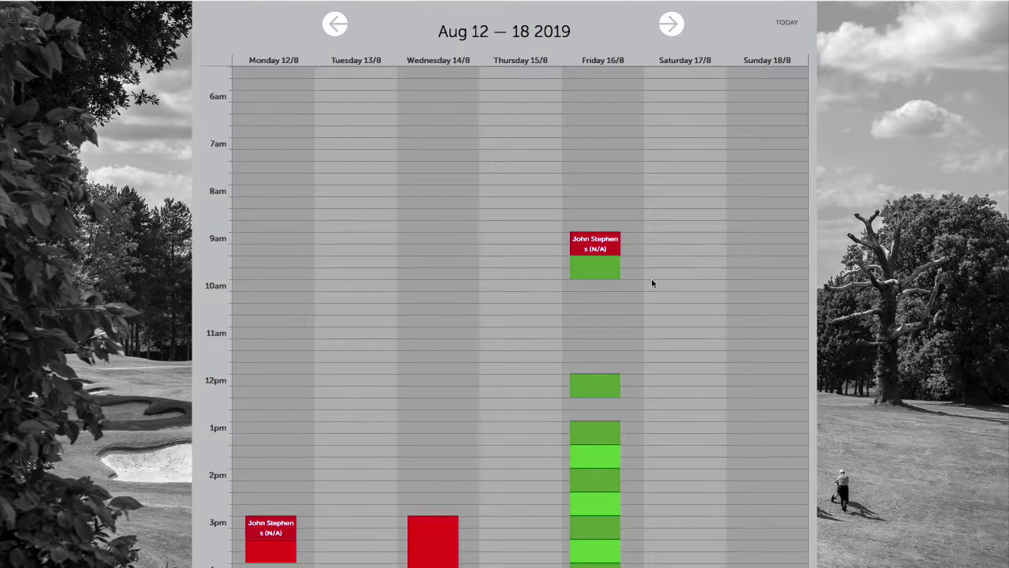
pyautogui.scroll(-2, 662, 289)
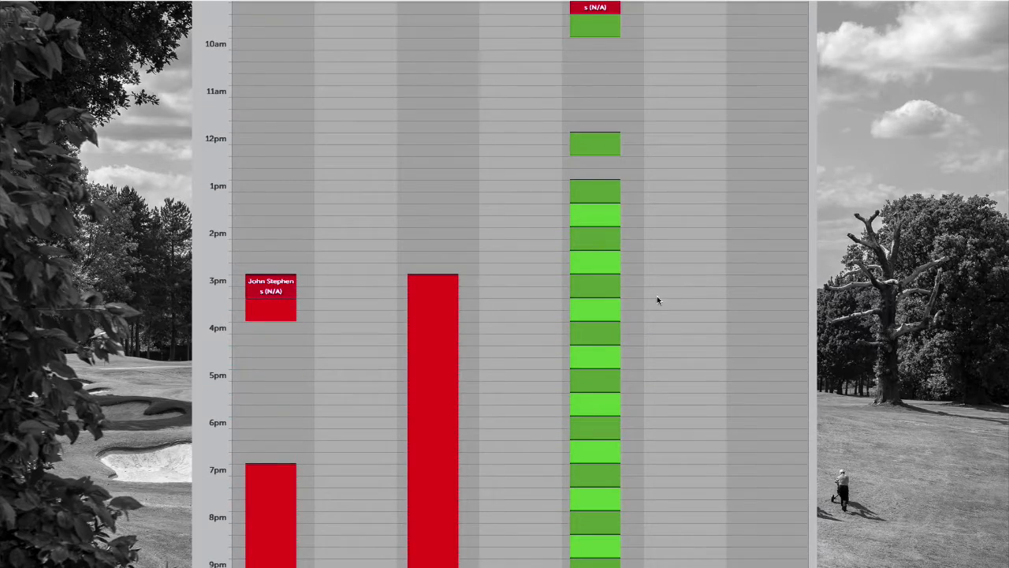
pyautogui.scroll(-2, 642, 328)
# Book the Friday 18:00 slot as 4 lessons repeating weekly from 16/08/2019
pyautogui.click(594, 313)
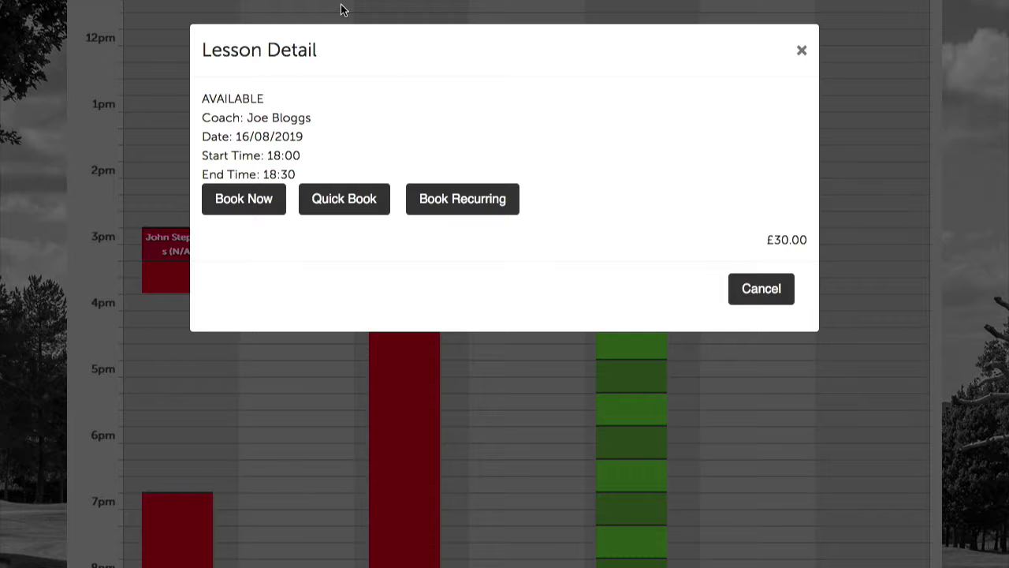
pyautogui.click(485, 200)
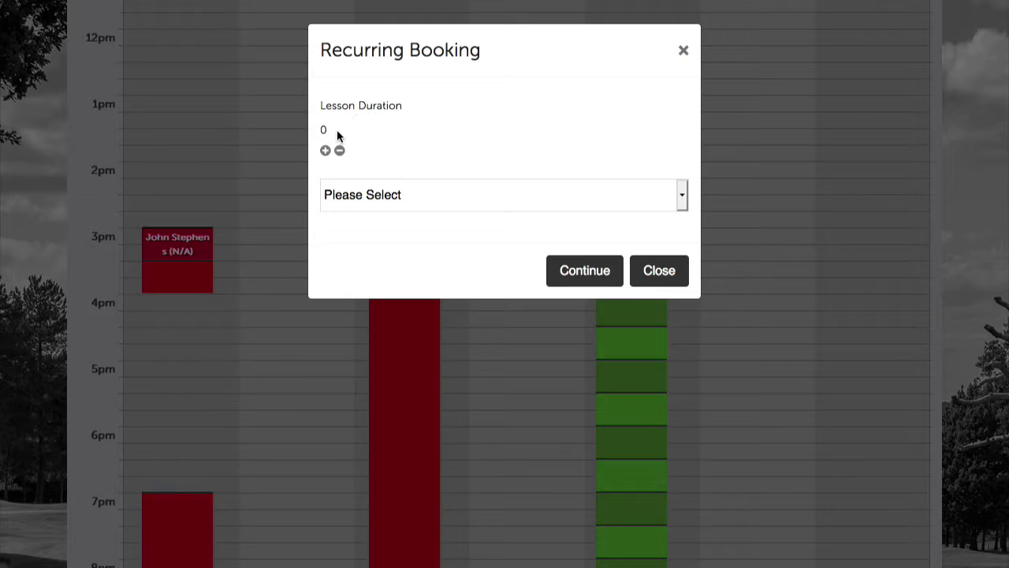
pyautogui.click(324, 151)
pyautogui.click(325, 152)
pyautogui.click(325, 151)
pyautogui.click(472, 201)
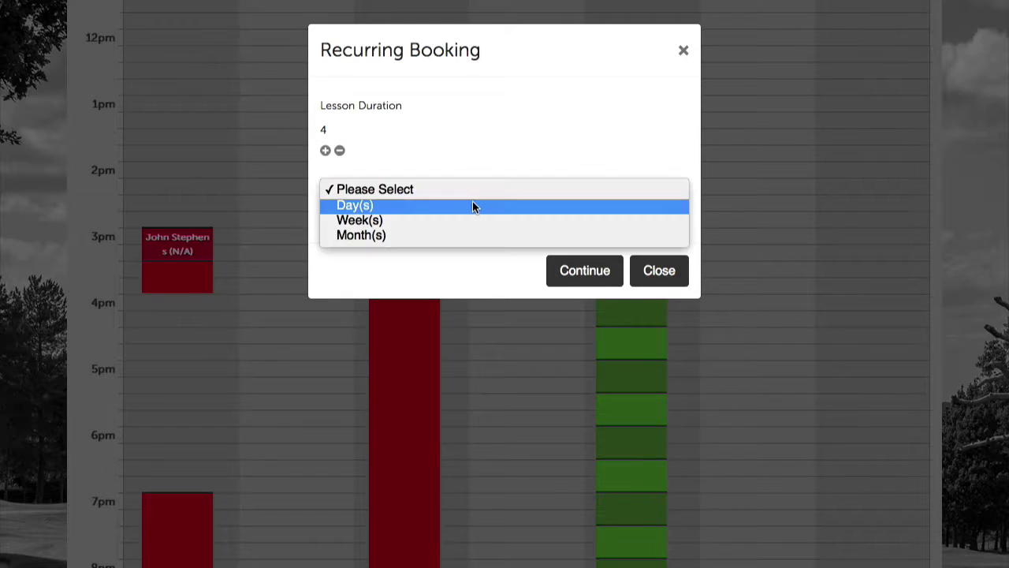
pyautogui.click(388, 221)
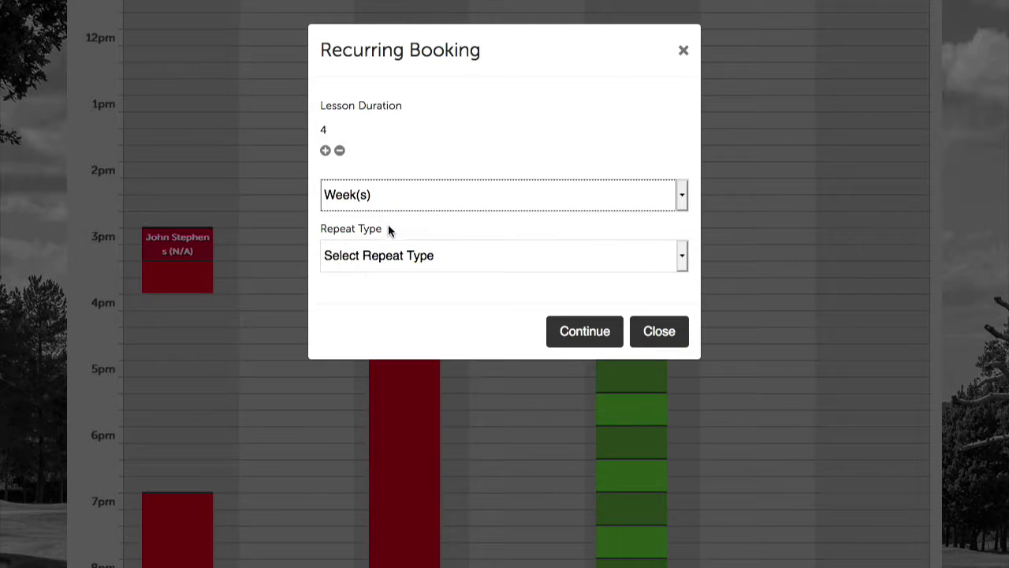
pyautogui.click(411, 266)
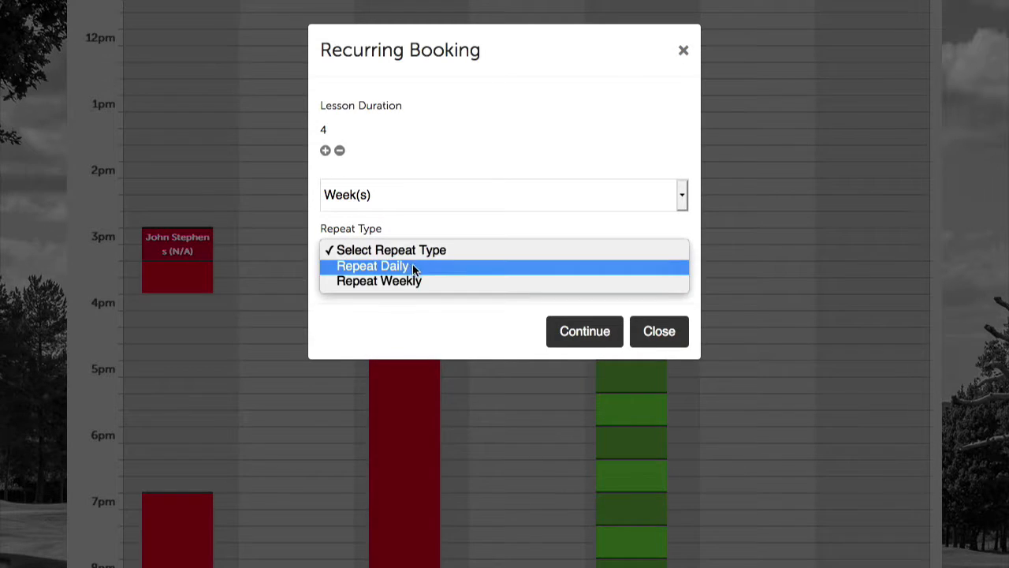
pyautogui.click(417, 282)
pyautogui.click(419, 283)
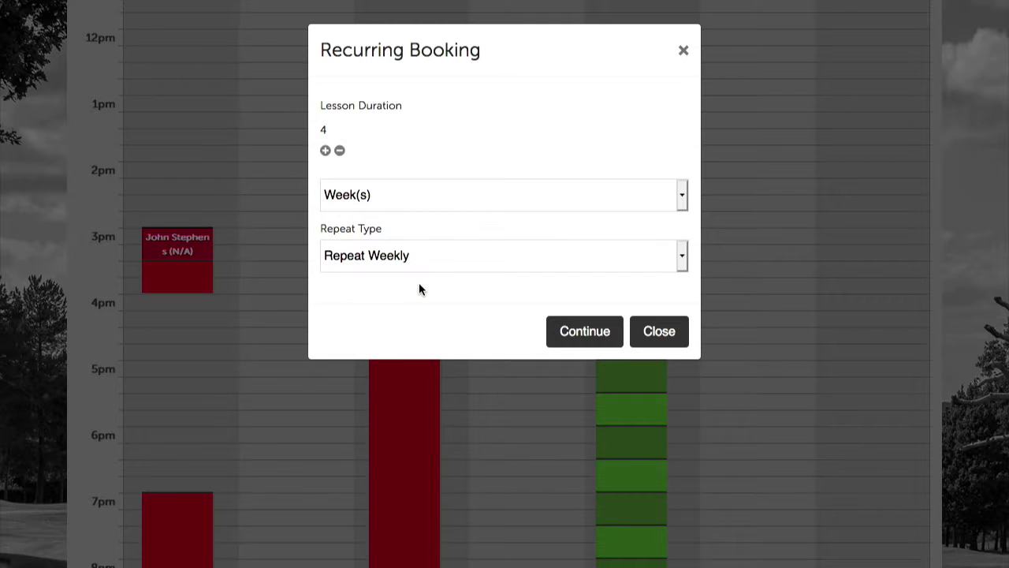
pyautogui.click(577, 334)
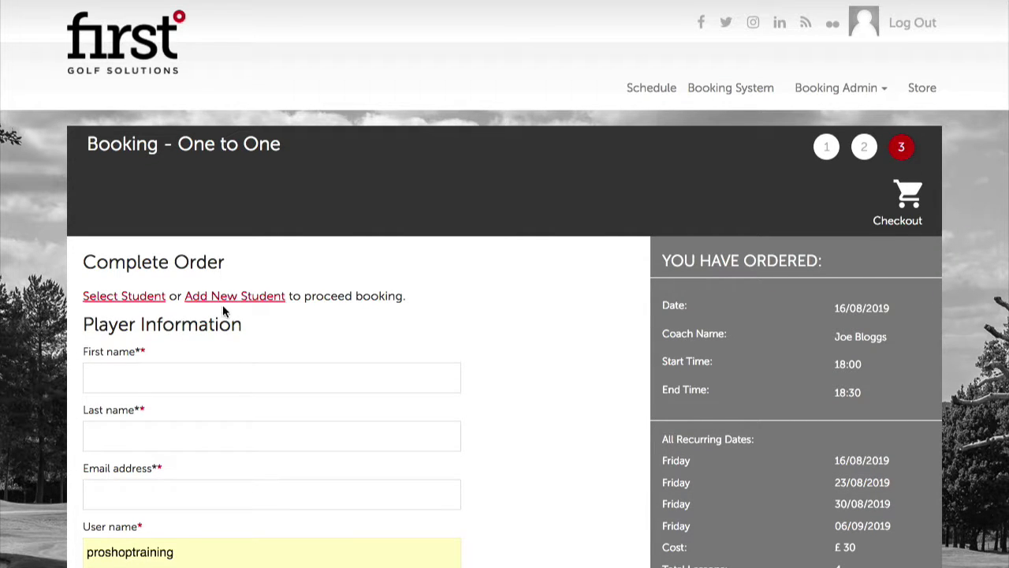
# Fill the recurring order with the first student in the Select Player list
pyautogui.click(104, 296)
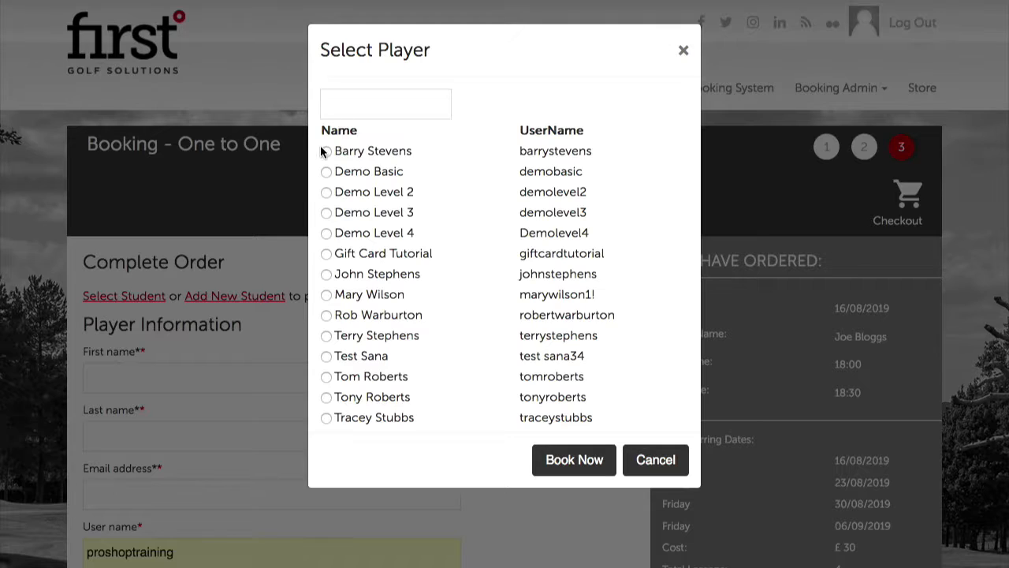
pyautogui.click(325, 150)
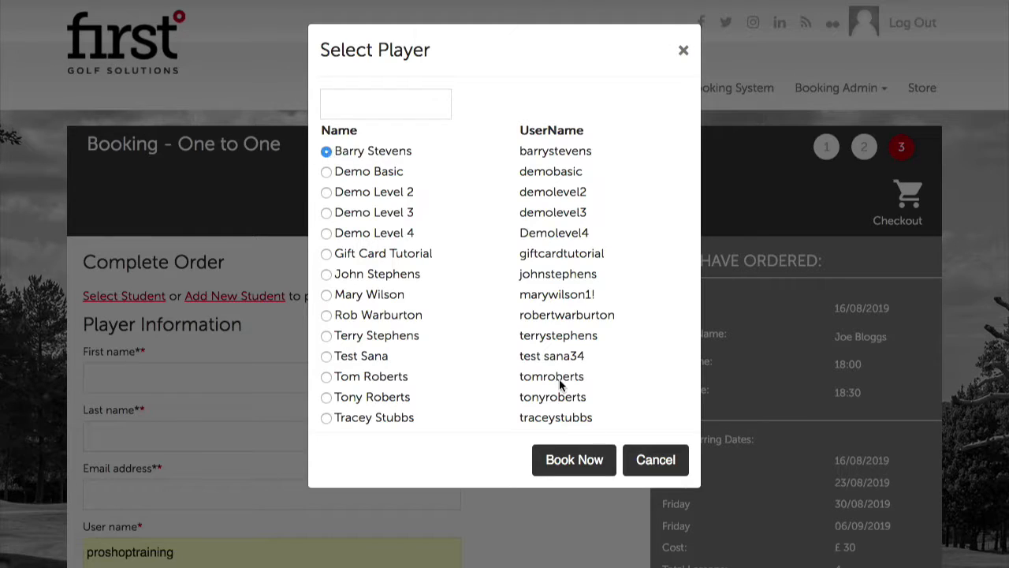
pyautogui.click(573, 471)
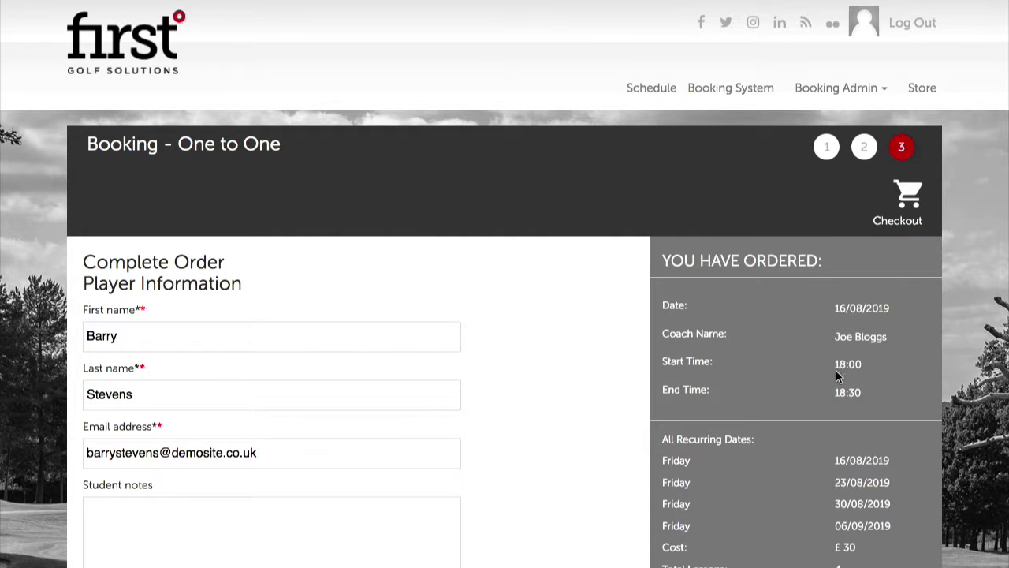
# Try Pay At Academy, Voucher and Package payment; Voucher and Package are refused
pyautogui.scroll(-1, 828, 398)
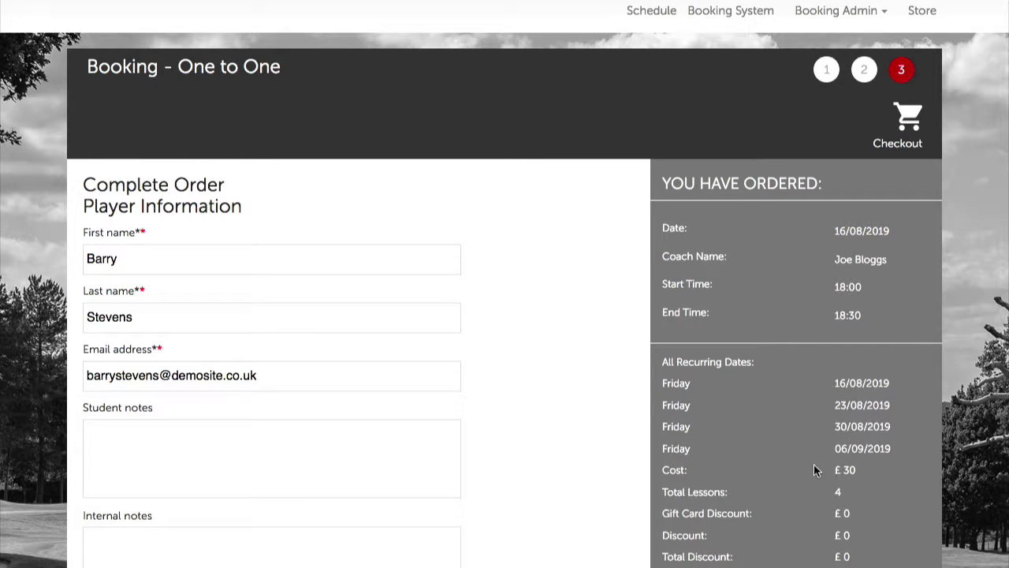
pyautogui.scroll(-1, 867, 492)
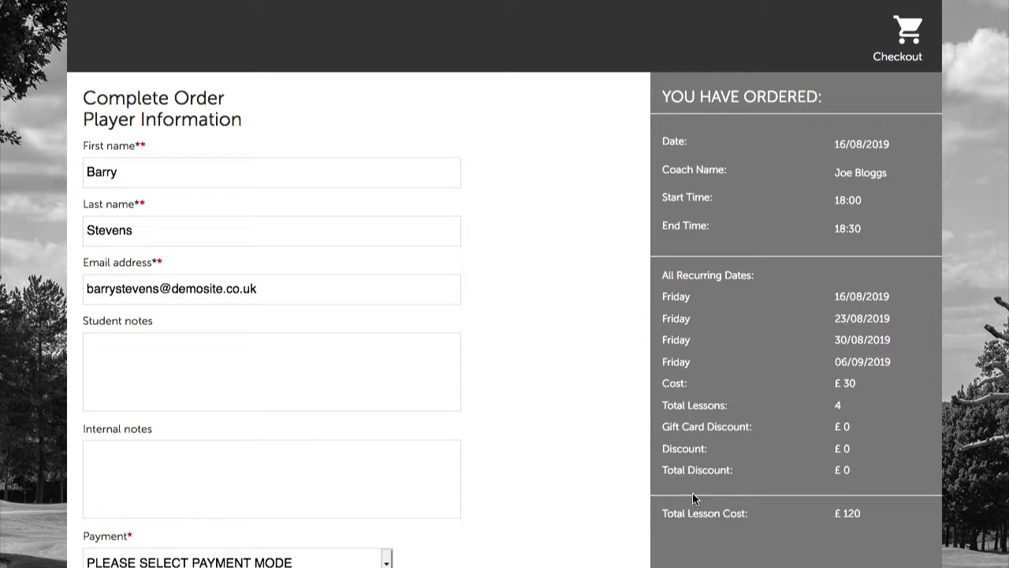
pyautogui.scroll(-1, 400, 552)
pyautogui.click(184, 462)
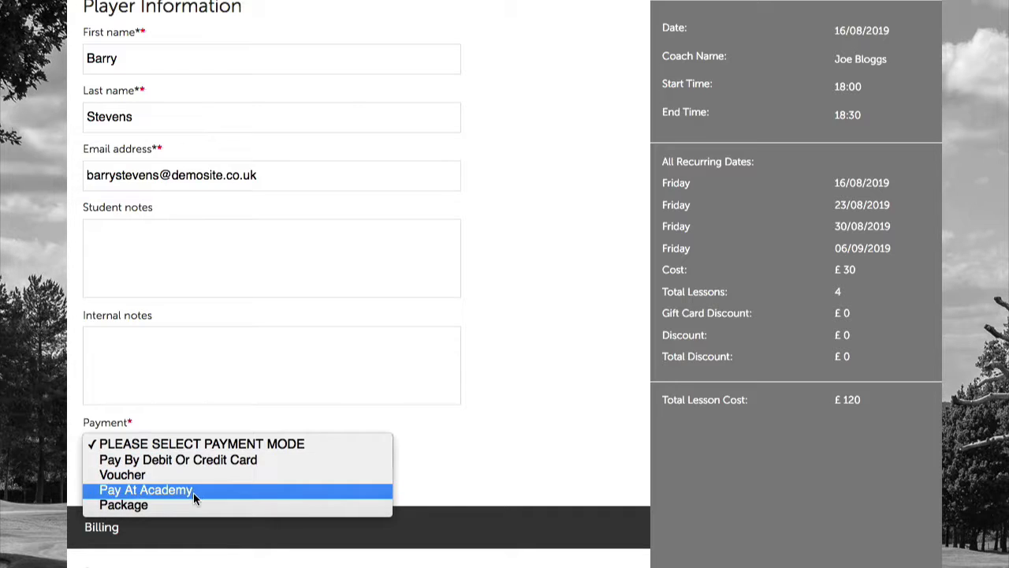
pyautogui.click(194, 490)
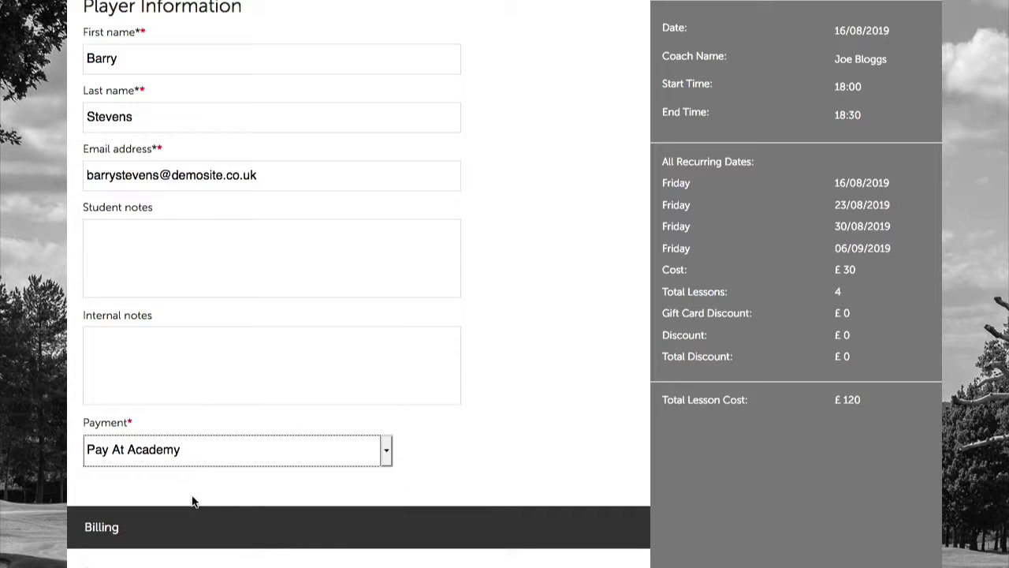
pyautogui.click(204, 453)
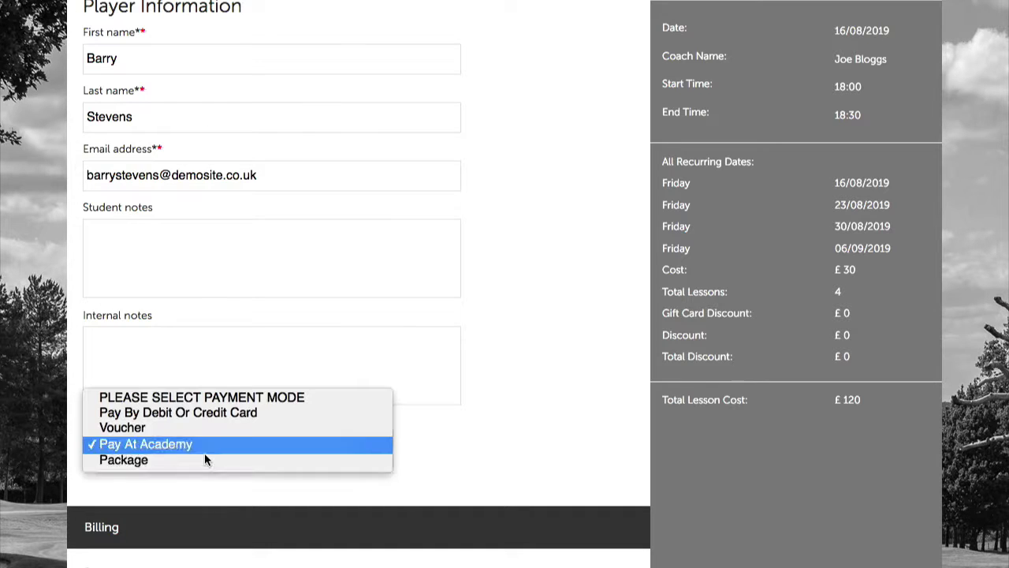
pyautogui.click(143, 434)
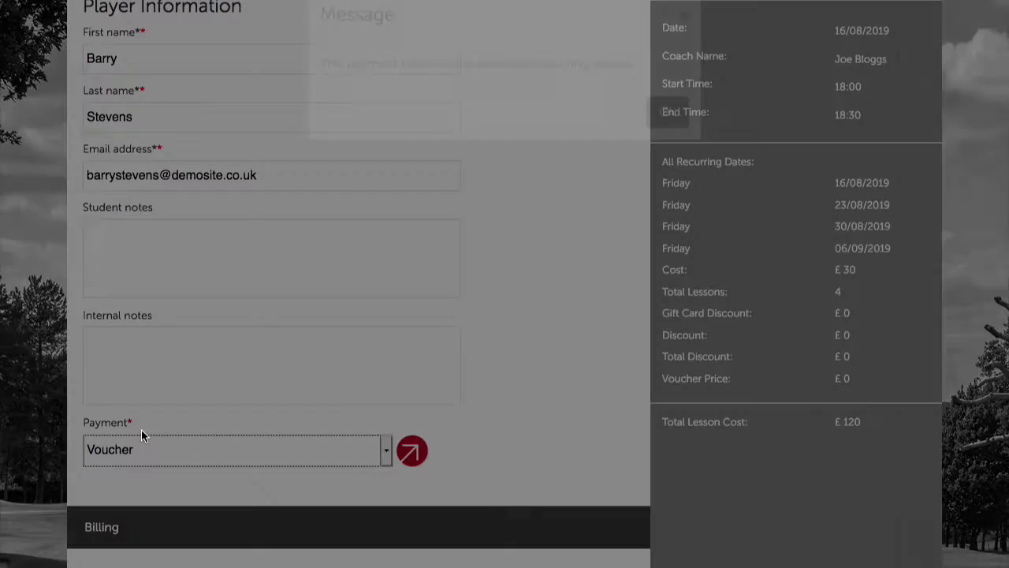
pyautogui.click(666, 147)
pyautogui.click(225, 448)
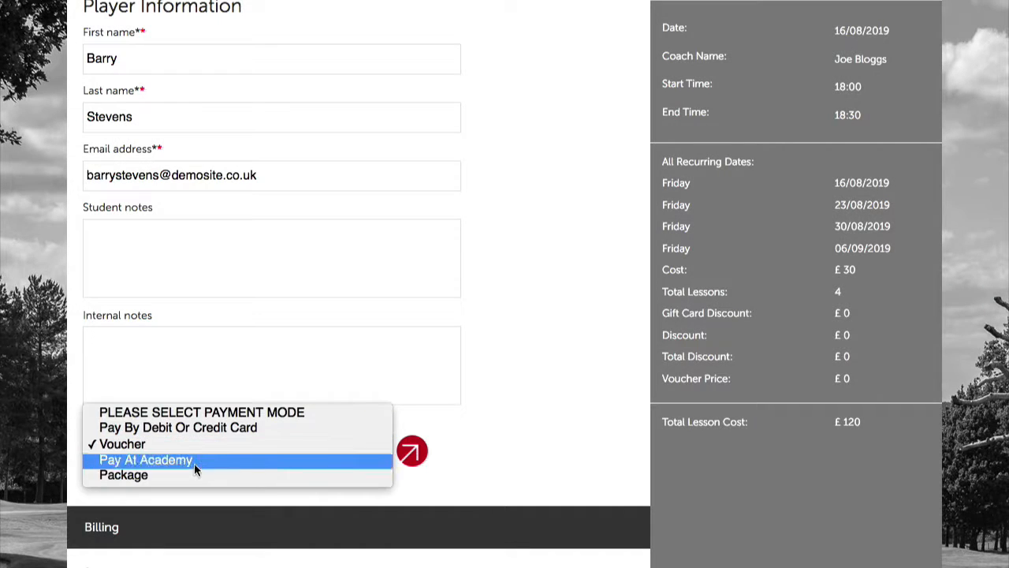
pyautogui.click(192, 474)
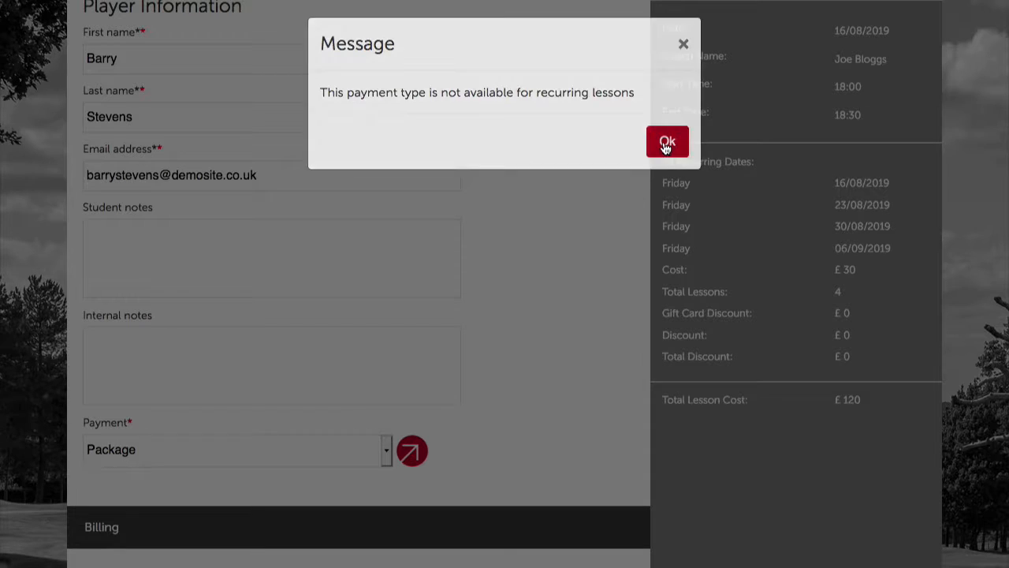
pyautogui.click(666, 143)
# Set payment back to Pay At Academy and submit the four-lesson recurring booking
pyautogui.scroll(-2, 440, 406)
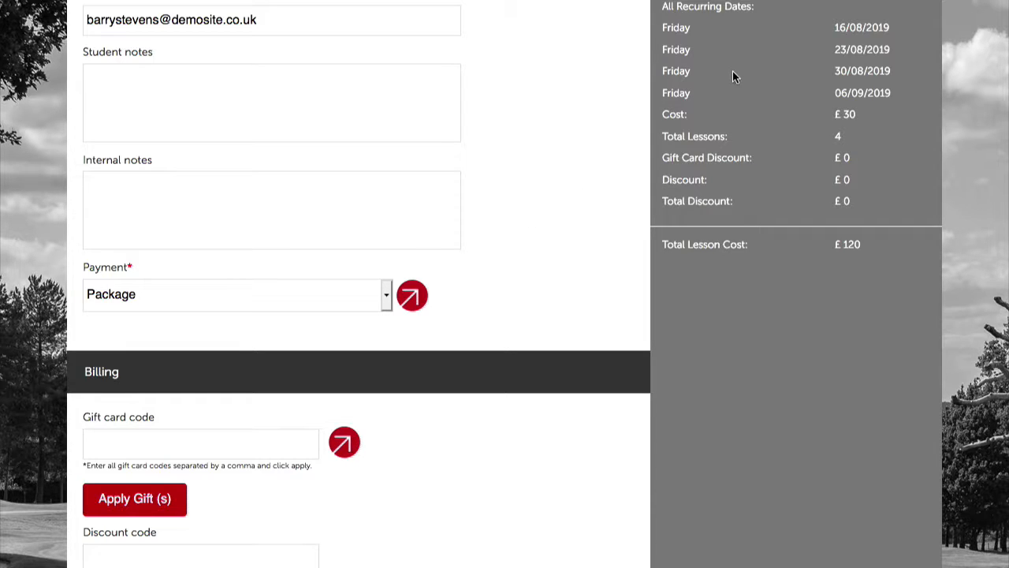
pyautogui.scroll(-3, 579, 351)
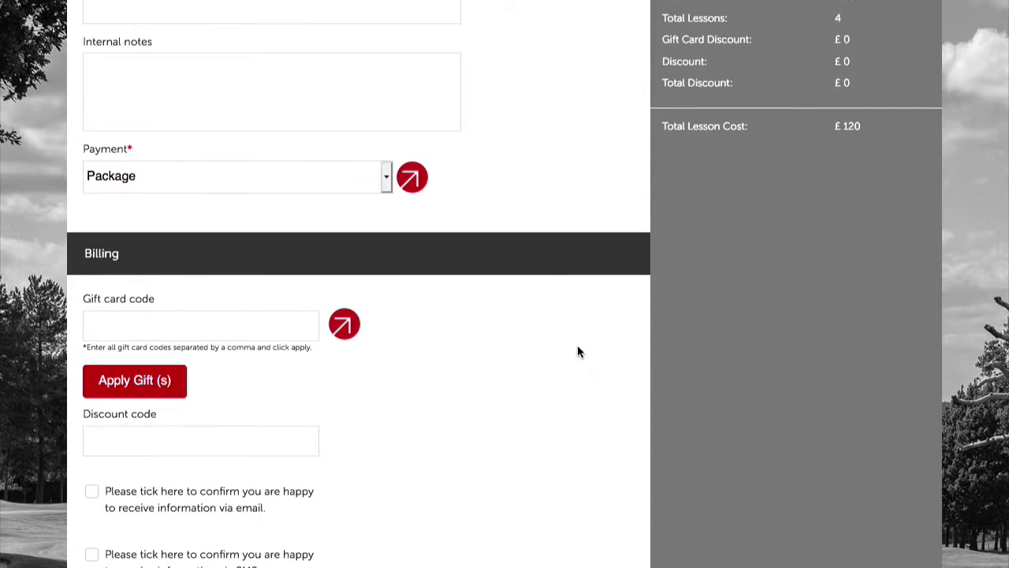
pyautogui.click(278, 185)
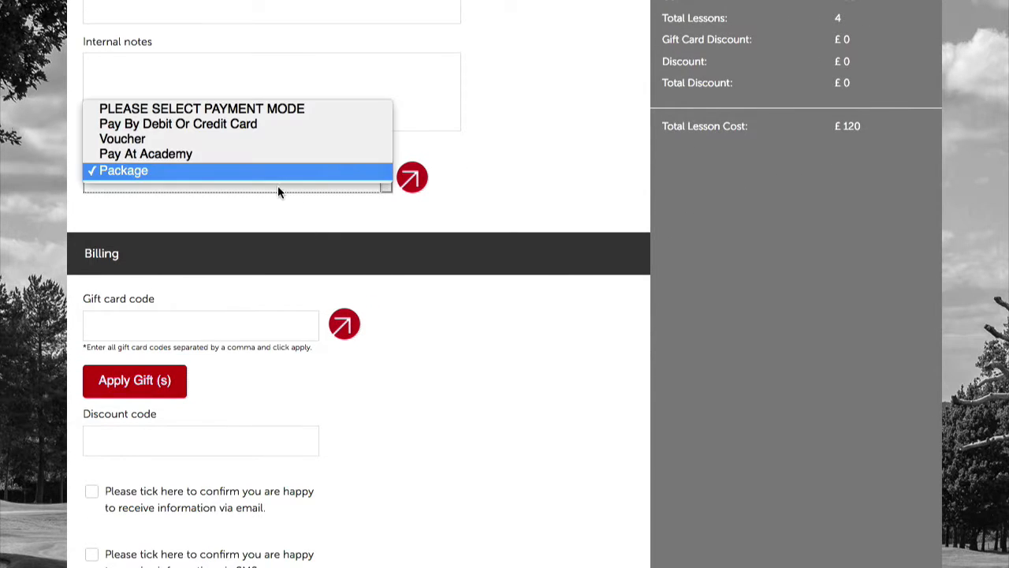
pyautogui.click(222, 156)
pyautogui.scroll(-3, 439, 402)
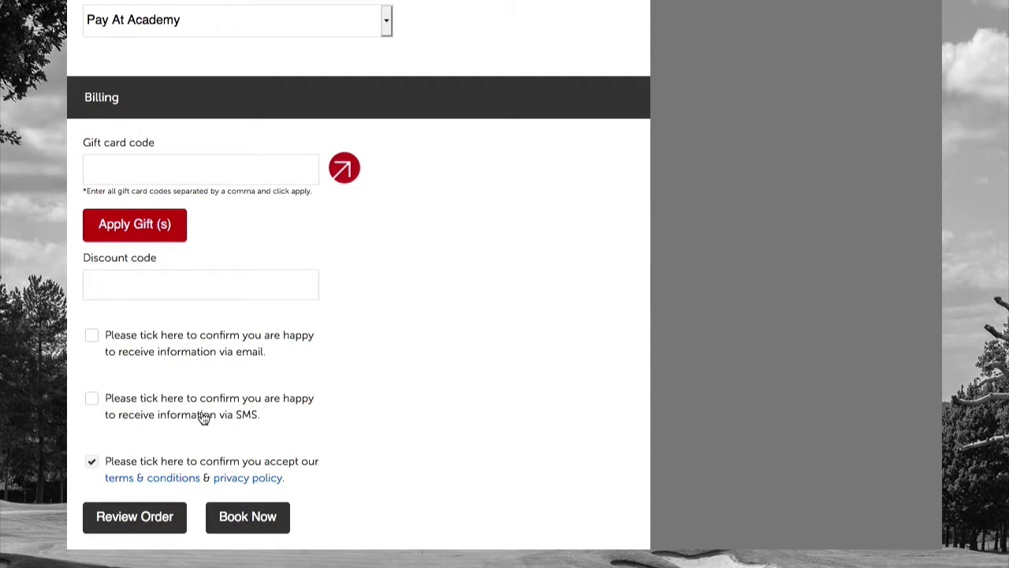
pyautogui.click(256, 517)
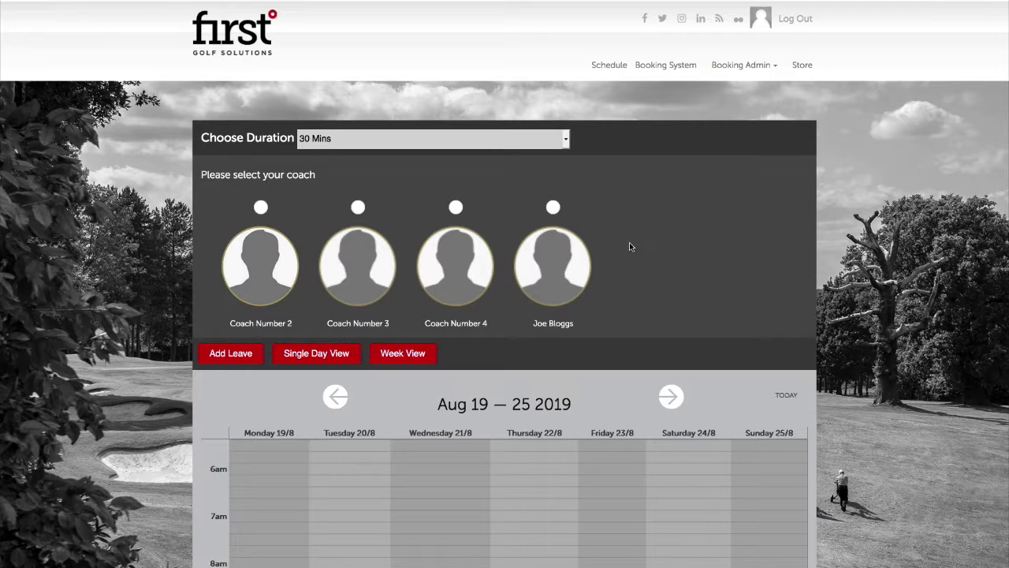
# Set the lesson duration to 45 Mins and load Joe Bloggs' calendar
pyautogui.scroll(-1, 629, 247)
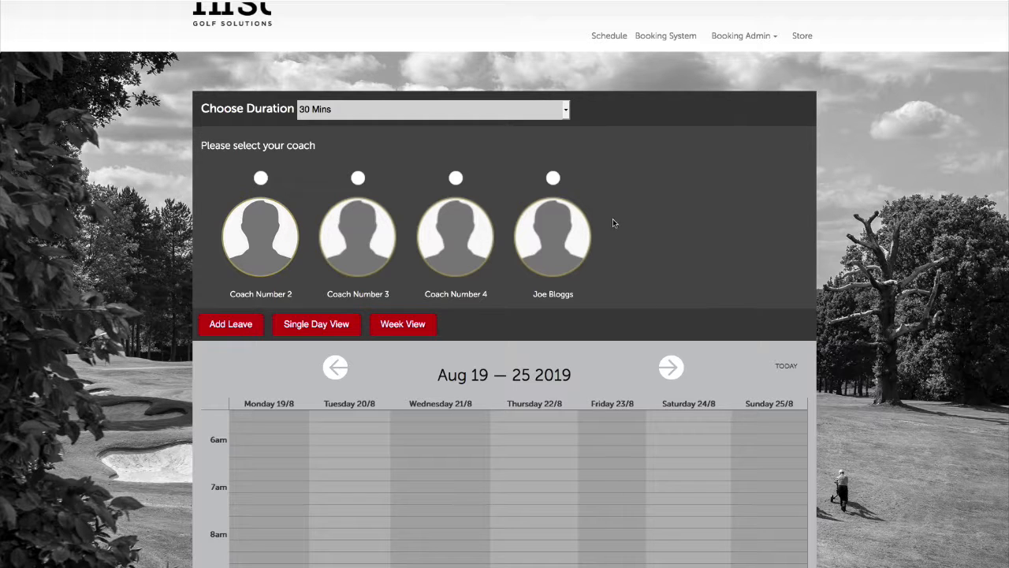
pyautogui.scroll(-3, 612, 223)
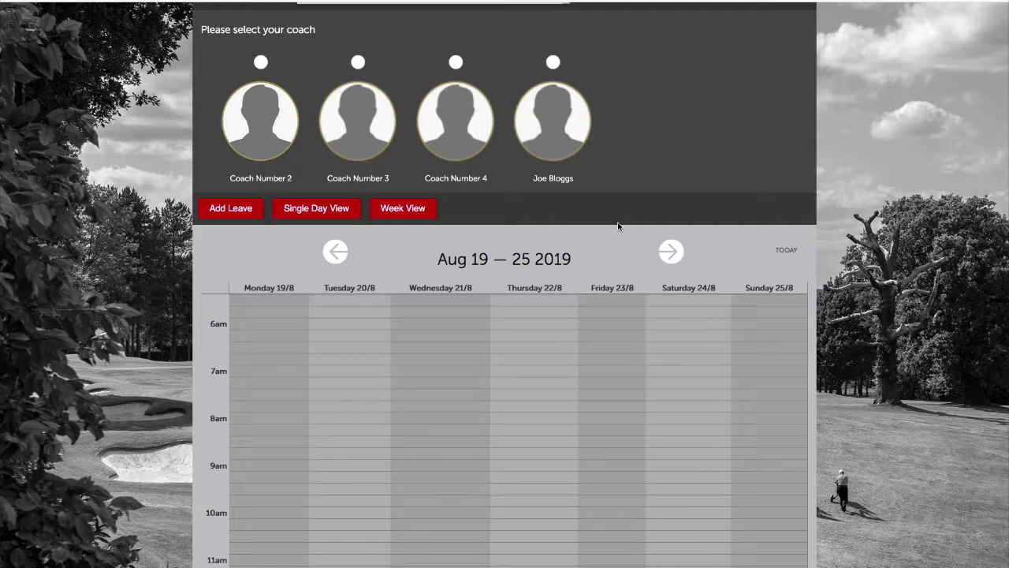
pyautogui.scroll(3, 623, 239)
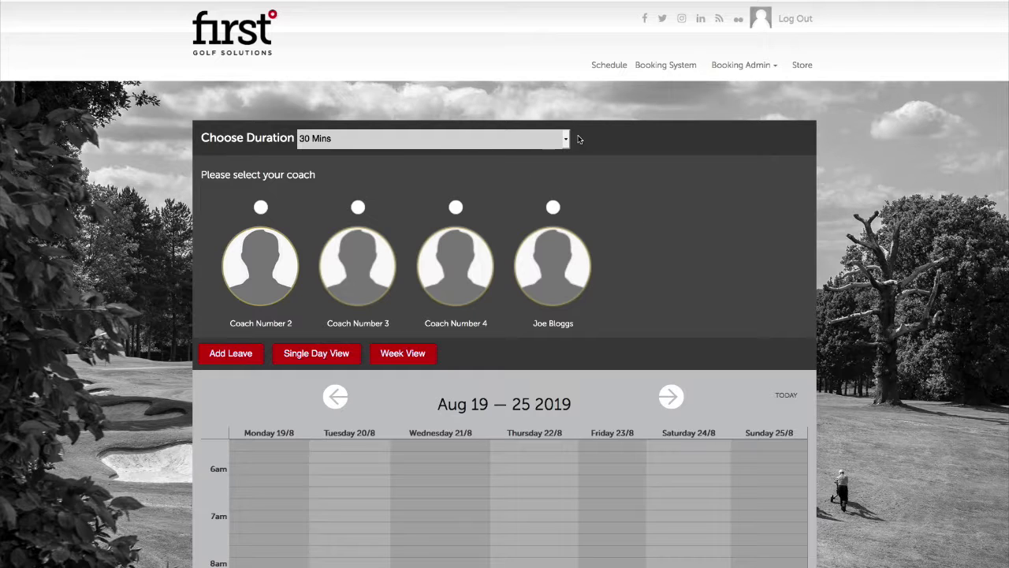
pyautogui.click(508, 143)
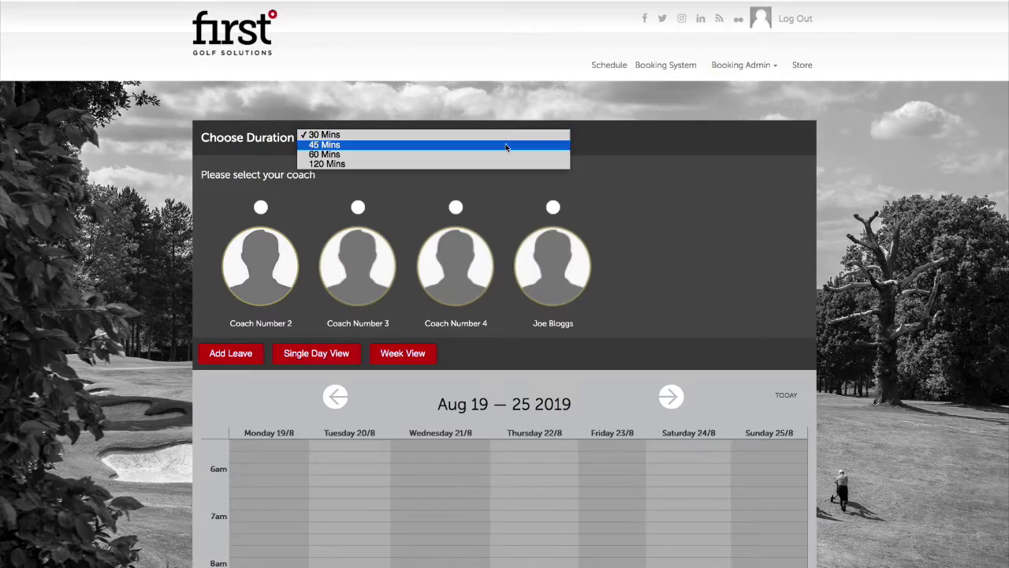
pyautogui.click(509, 150)
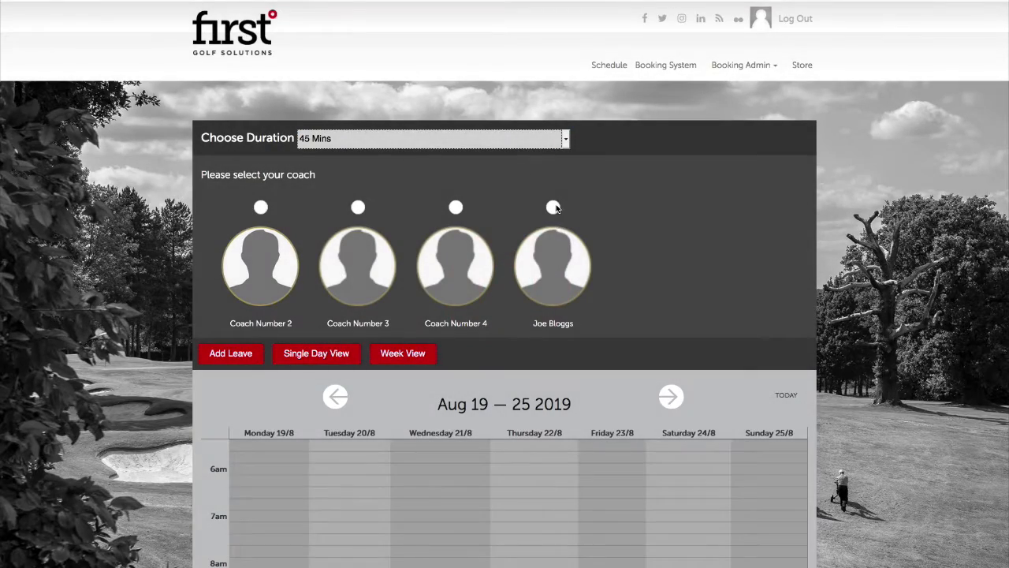
pyautogui.click(553, 206)
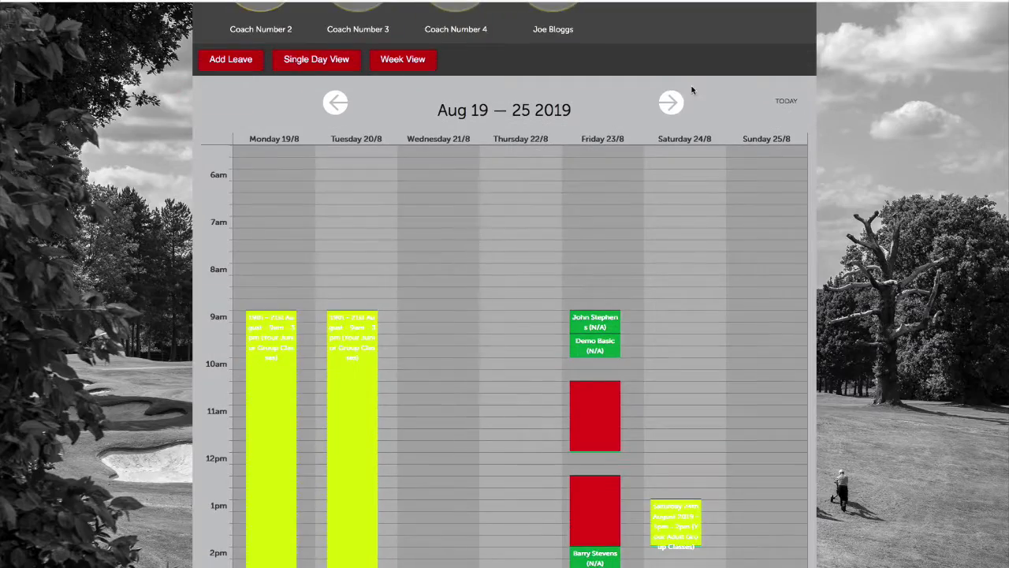
# Quick-book the Friday 30/08/2019 13:30–14:15 slot in the following week
pyautogui.click(670, 103)
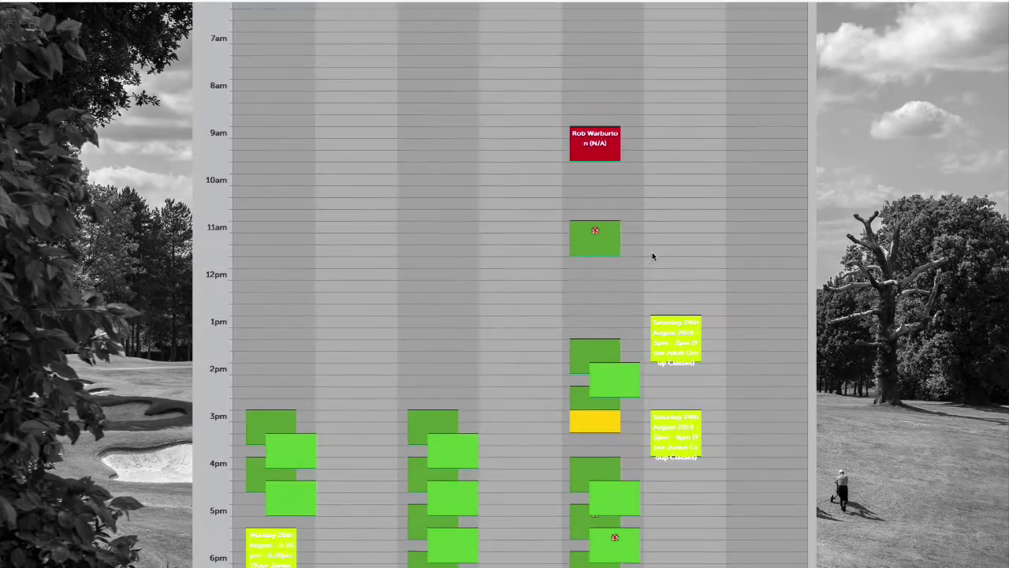
pyautogui.click(583, 353)
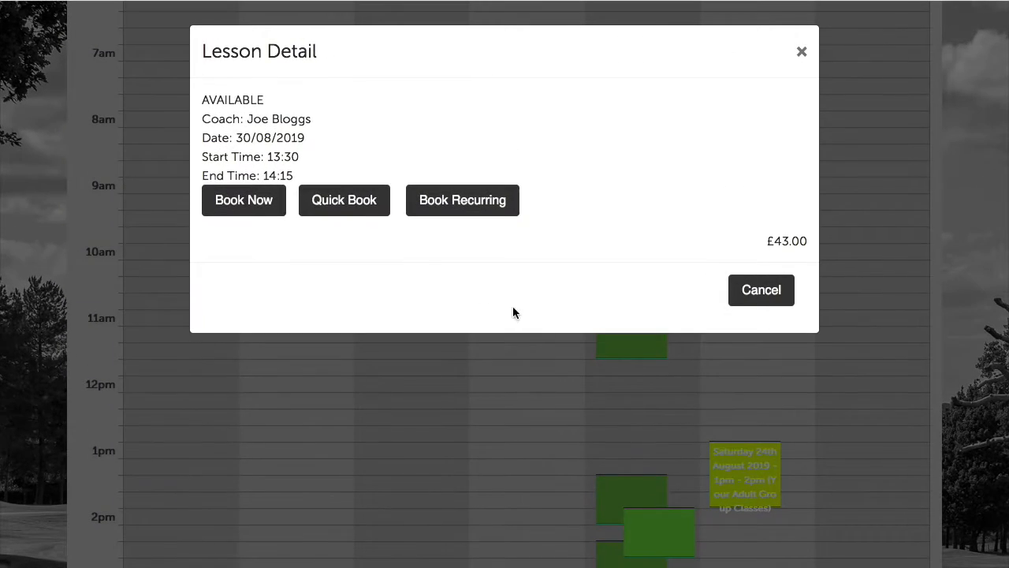
pyautogui.click(345, 199)
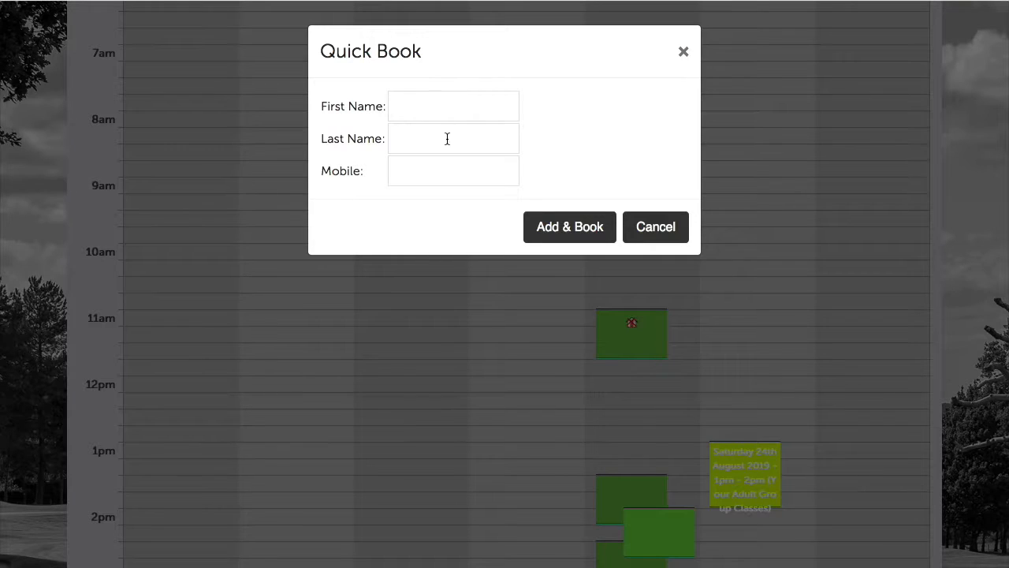
# Enter the new student's first name, last name and mobile number, then Add & Book and acknowledge success
pyautogui.click(421, 110)
pyautogui.write('Quick')
pyautogui.click(446, 140)
pyautogui.write('Book Demo')
pyautogui.click(460, 171)
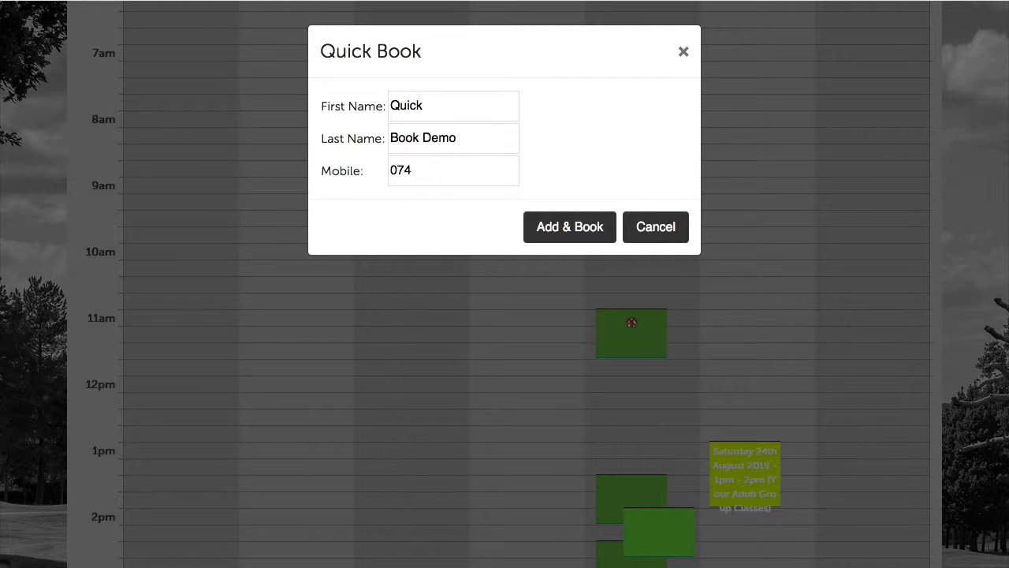
pyautogui.click(567, 227)
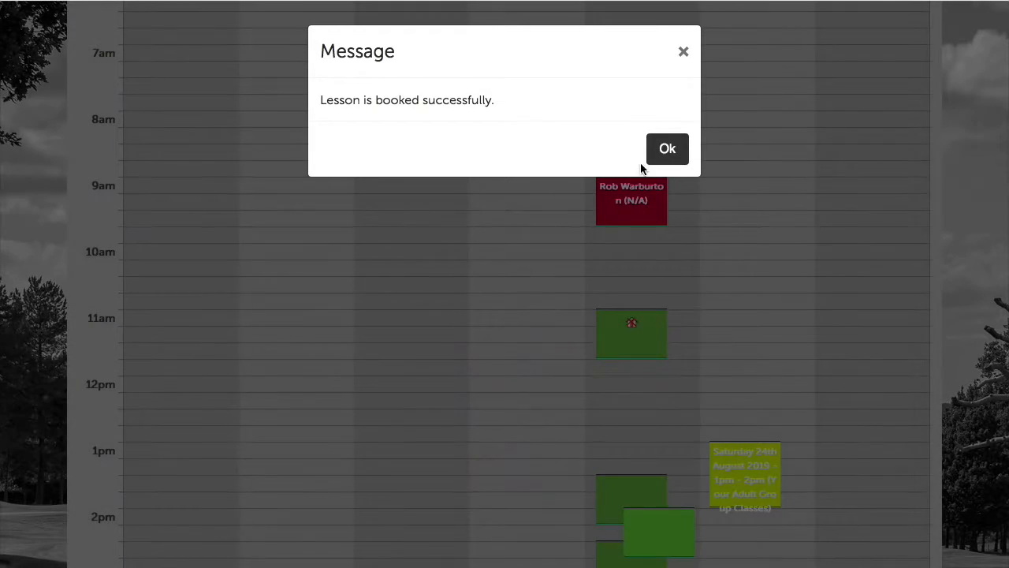
pyautogui.click(667, 141)
pyautogui.scroll(-3, 645, 197)
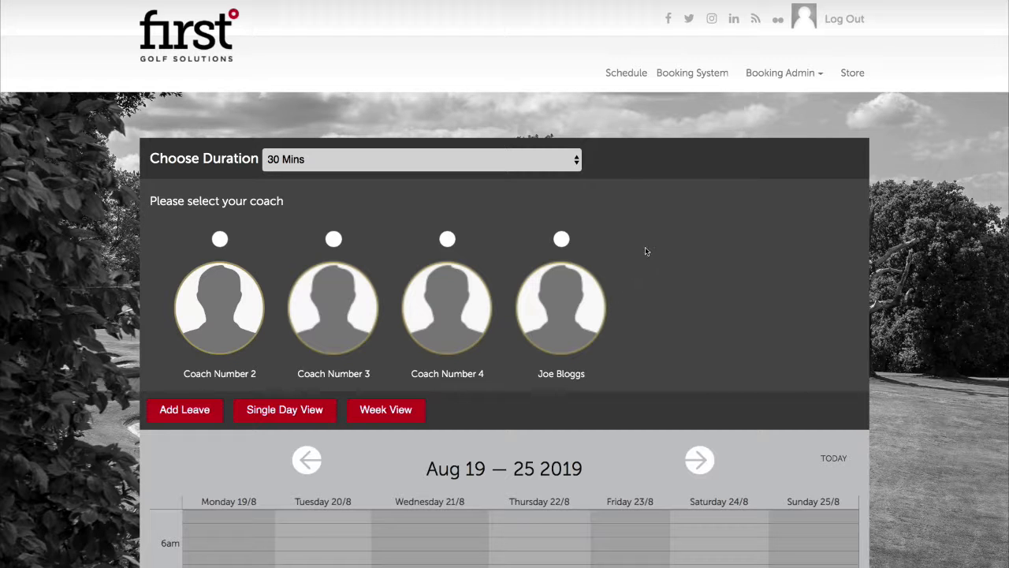
# Start a Book Lesson In Past entry and choose the coach and student
pyautogui.scroll(-1, 726, 76)
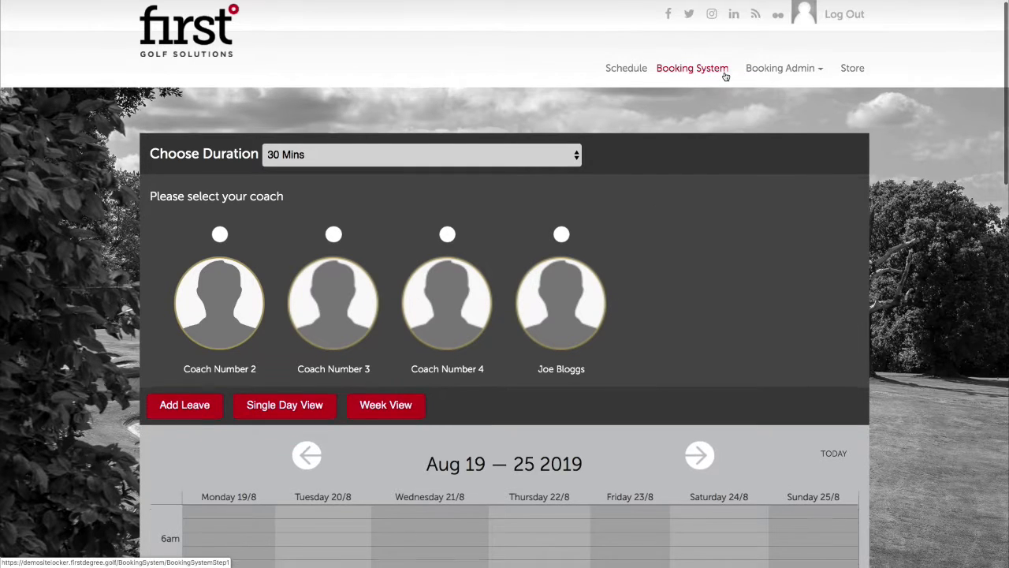
pyautogui.click(726, 76)
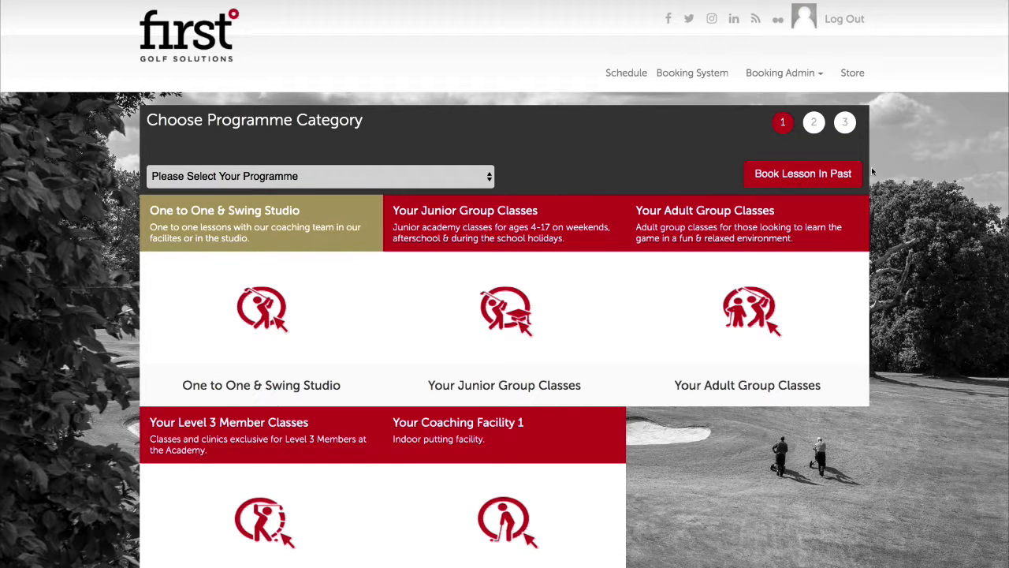
pyautogui.click(832, 178)
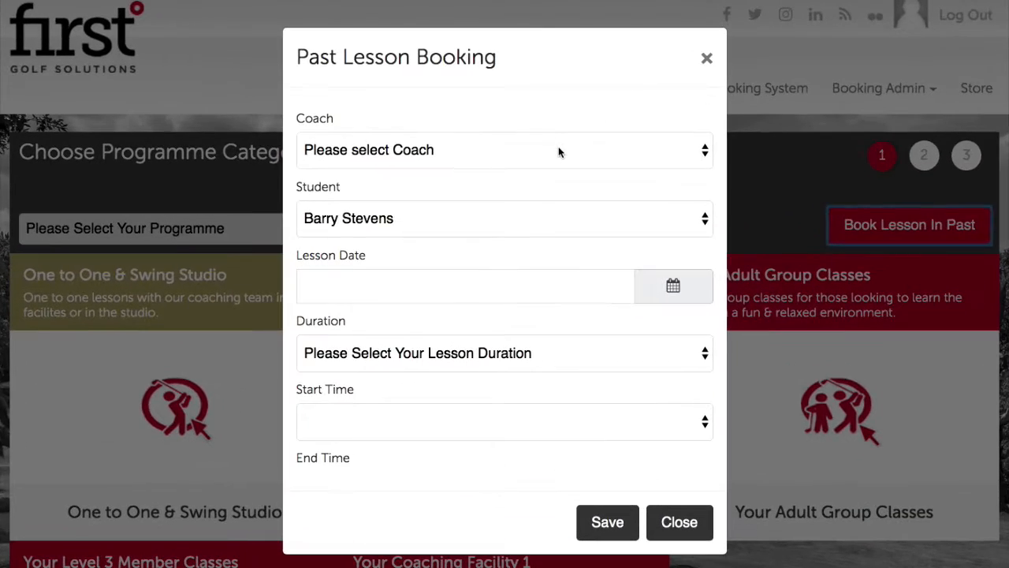
pyautogui.click(547, 110)
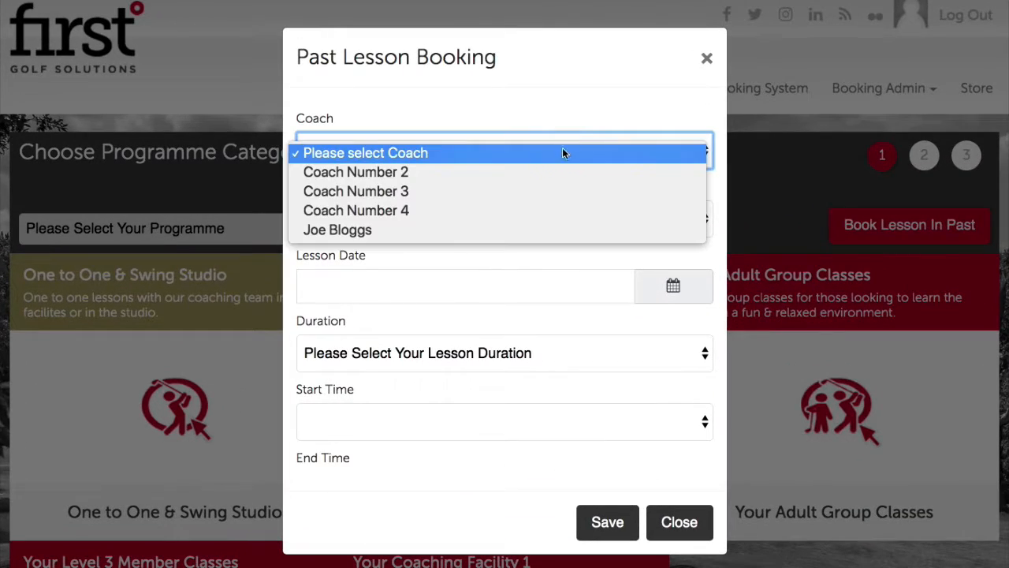
pyautogui.click(473, 229)
pyautogui.click(445, 222)
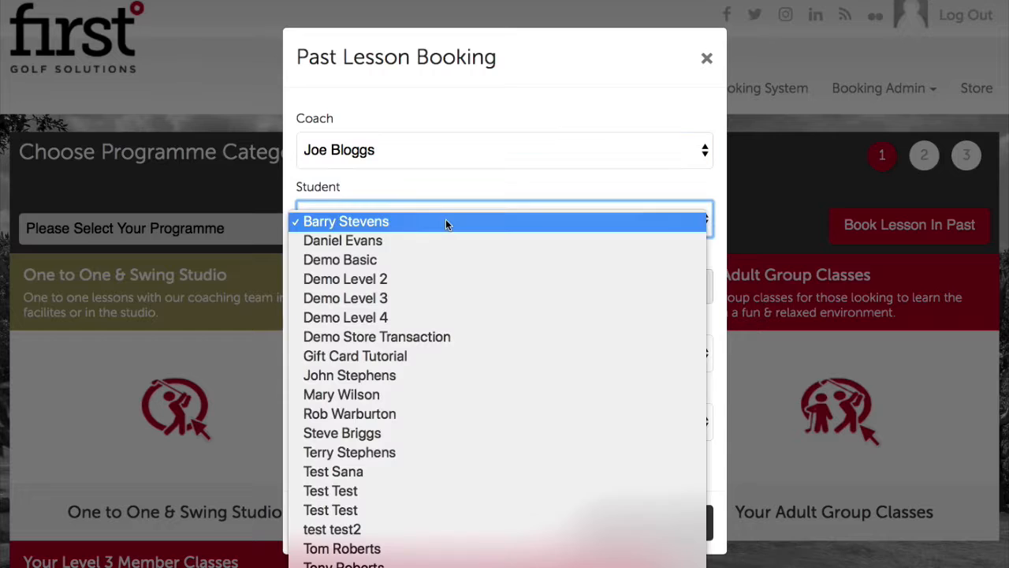
pyautogui.click(442, 414)
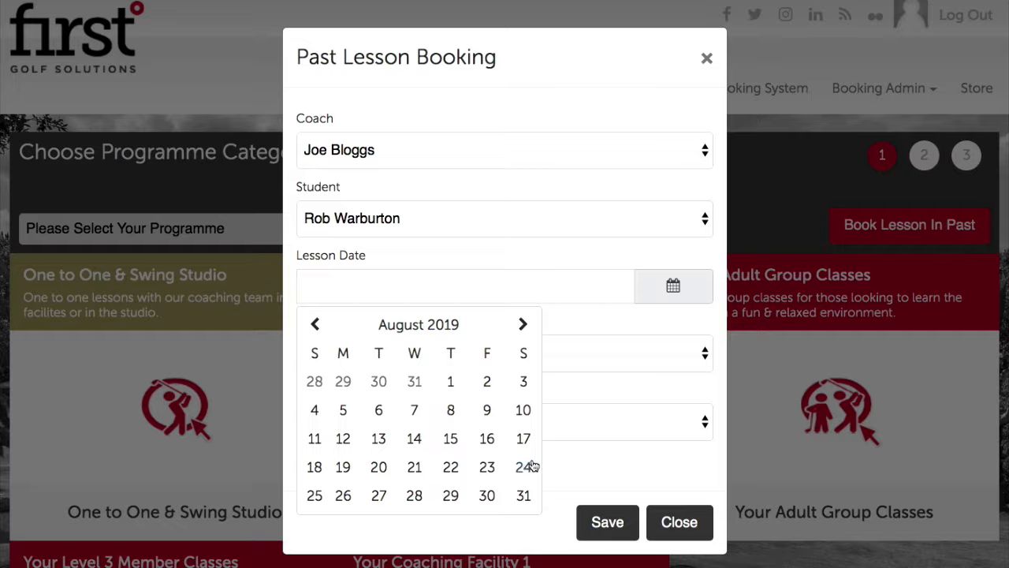
# Set the date to 23/08/2019, 30 Mins from 03:30 PM, and save the booking
pyautogui.click(489, 468)
pyautogui.click(471, 361)
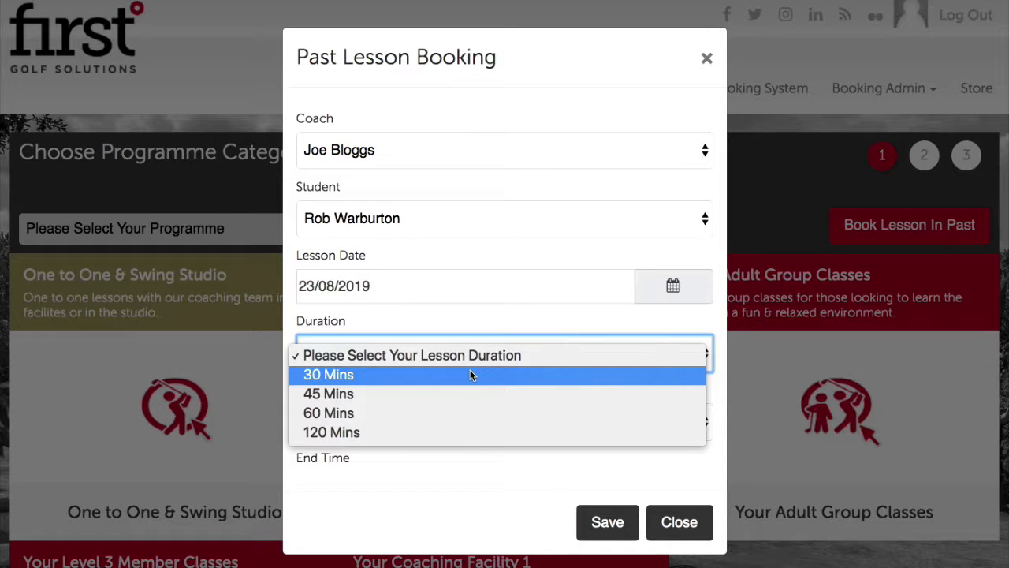
pyautogui.click(468, 375)
pyautogui.click(473, 418)
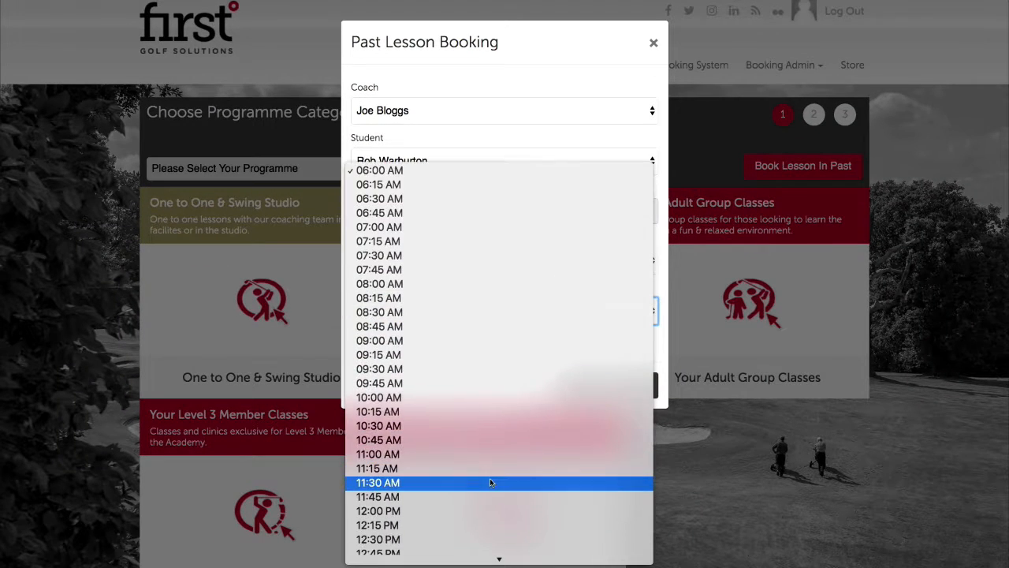
pyautogui.scroll(-5, 489, 481)
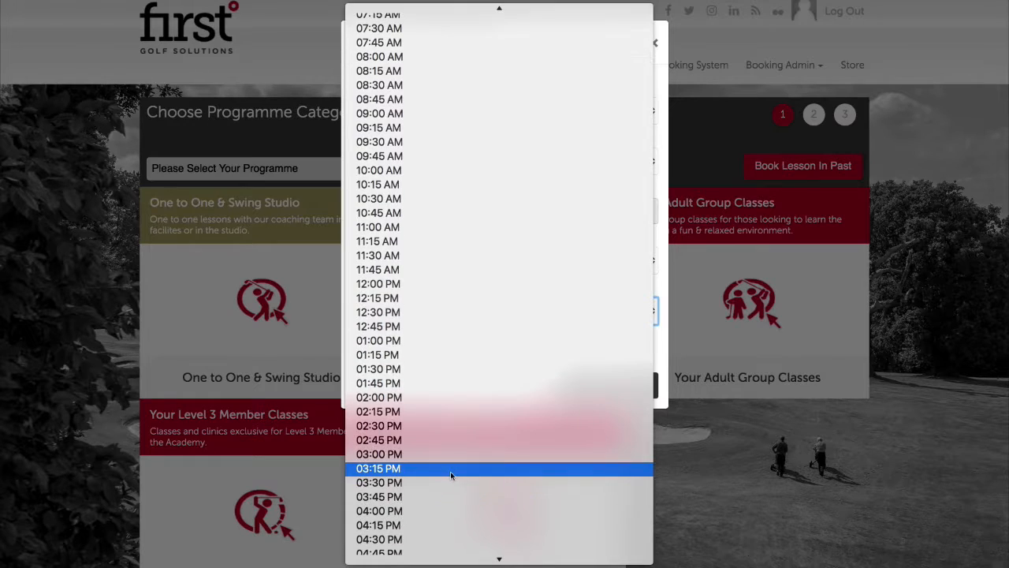
pyautogui.click(443, 484)
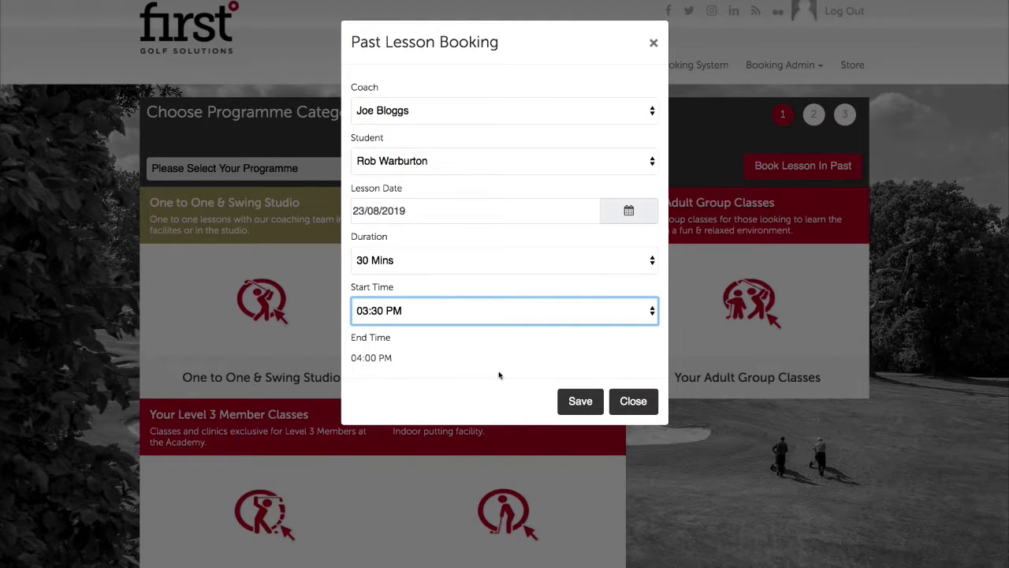
pyautogui.click(580, 401)
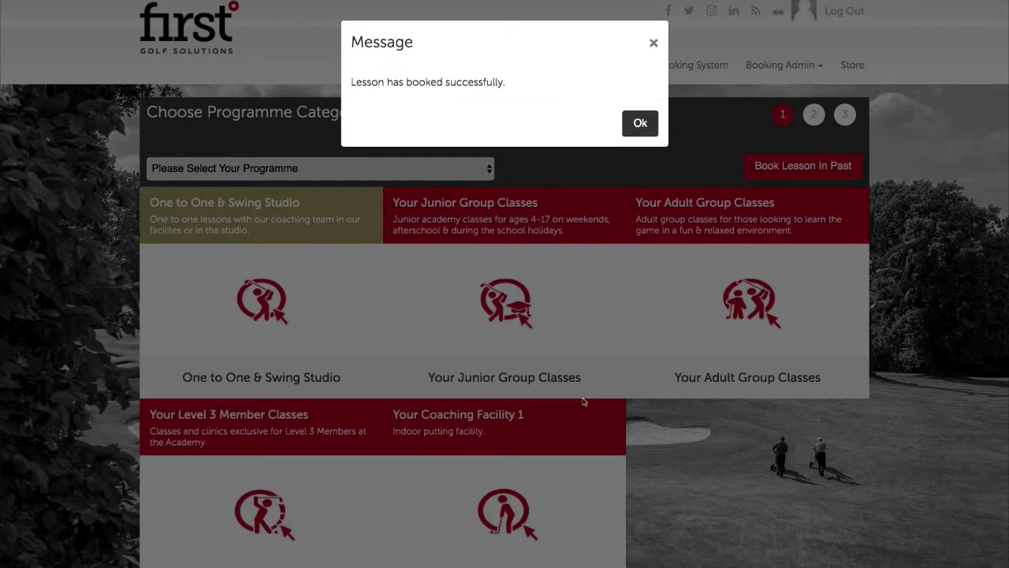
pyautogui.click(639, 130)
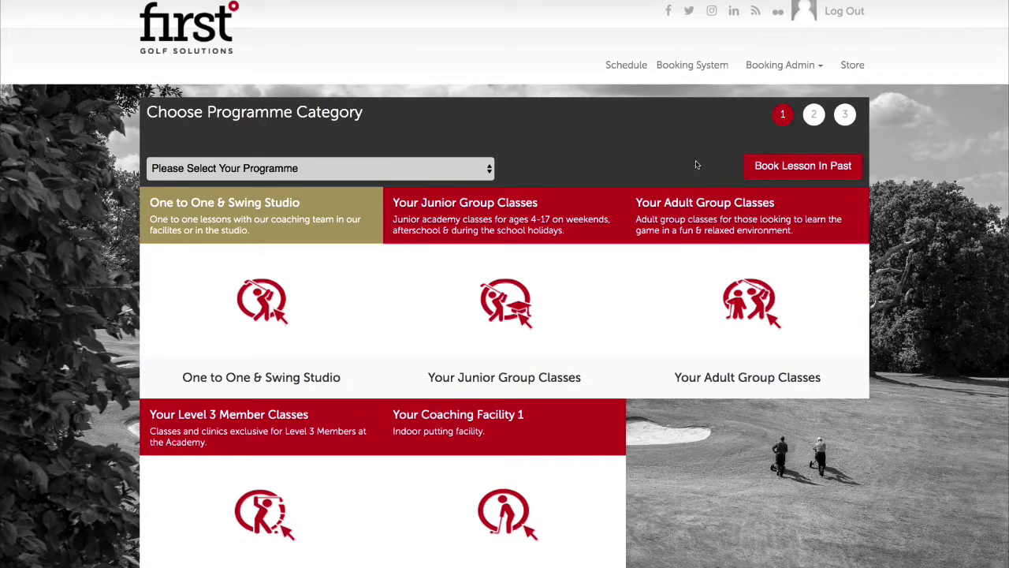
# Open the coach's schedule calendar and the 3:30 PM lesson on 23/08
pyautogui.click(635, 68)
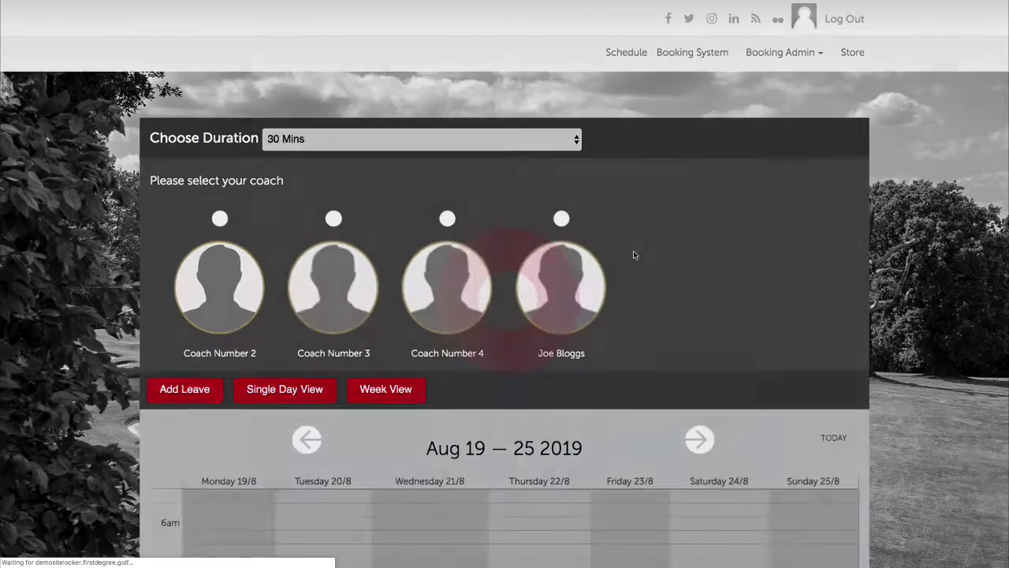
pyautogui.scroll(-2, 622, 292)
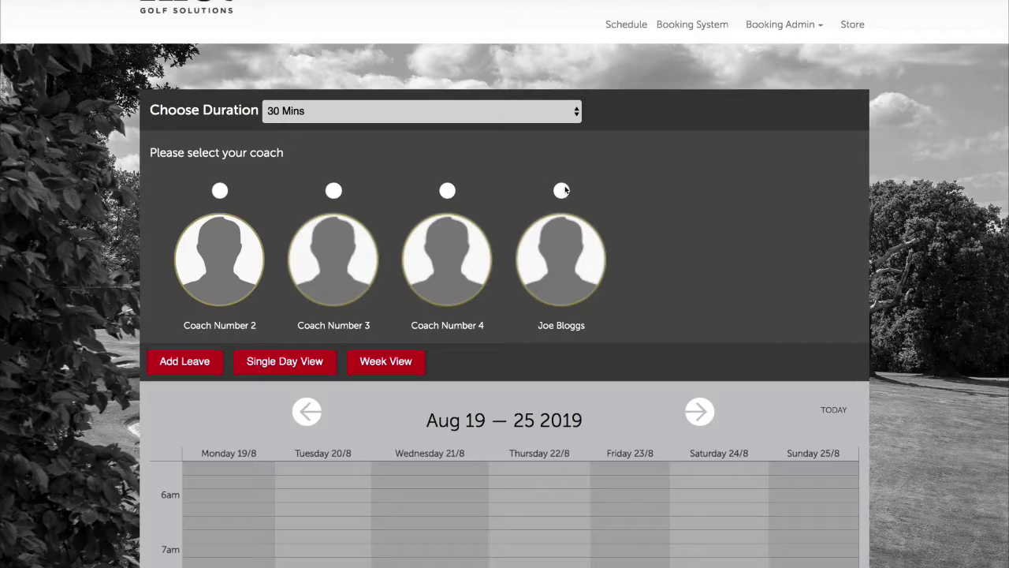
pyautogui.click(561, 191)
pyautogui.scroll(-1, 686, 263)
pyautogui.scroll(-10, 678, 244)
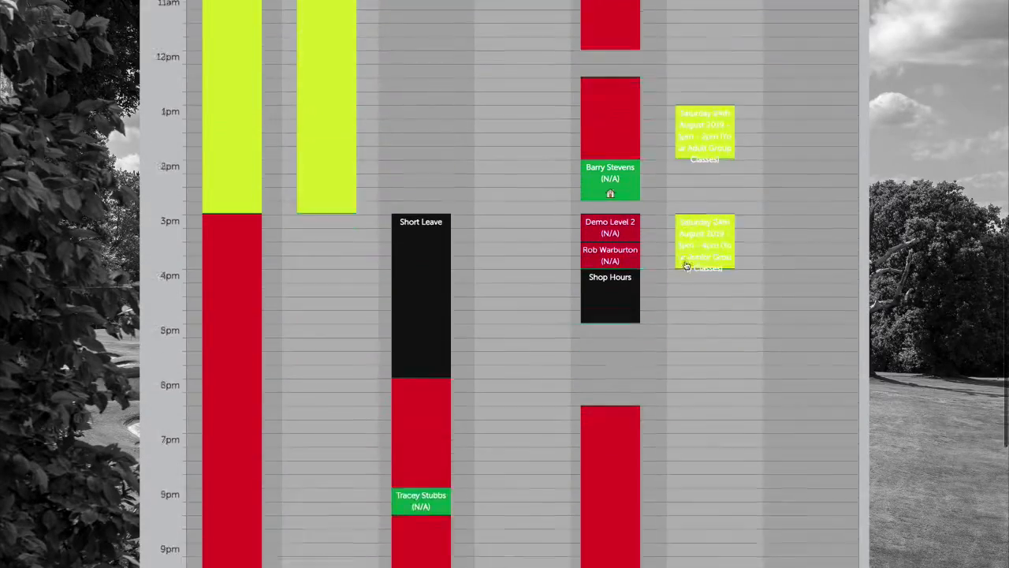
pyautogui.scroll(2, 639, 229)
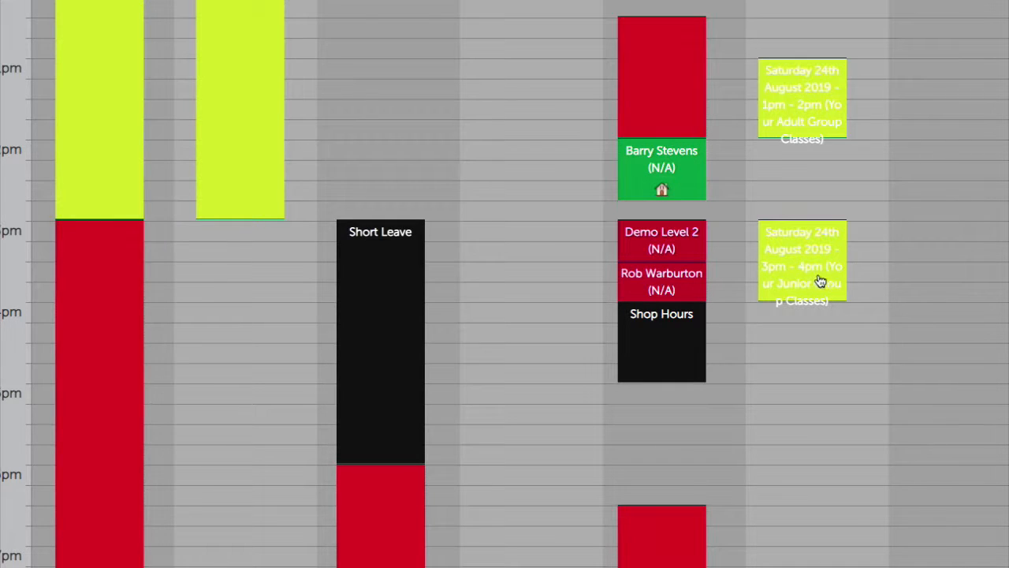
pyautogui.click(689, 290)
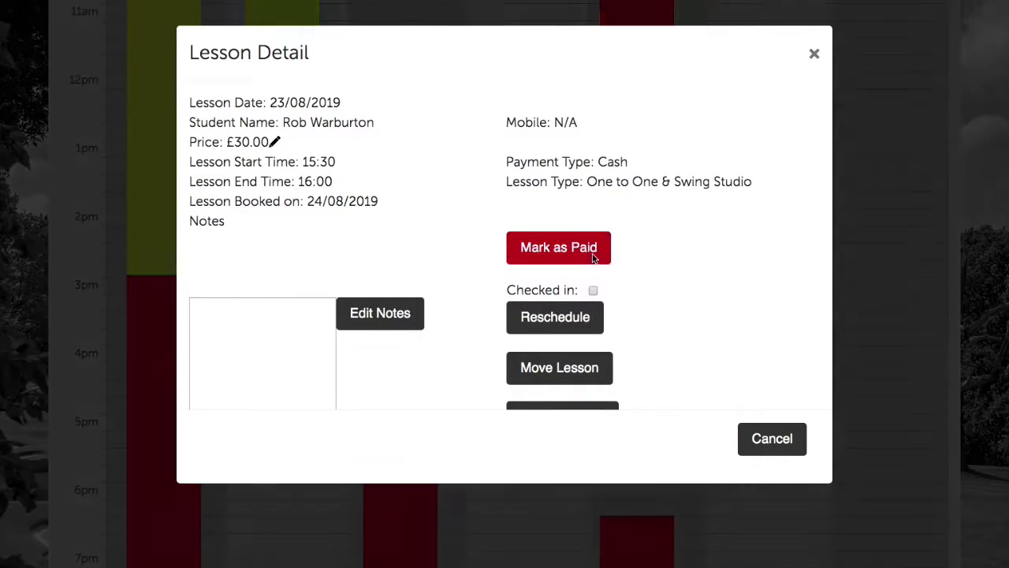
# Mark the lesson as paid with payment type Cash and confirm
pyautogui.click(593, 254)
pyautogui.click(597, 151)
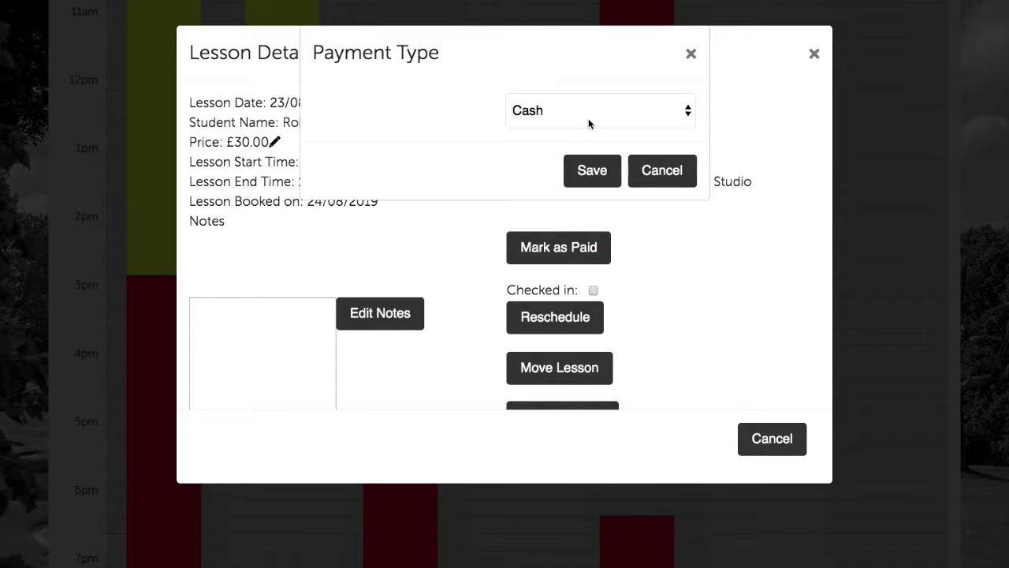
pyautogui.click(595, 170)
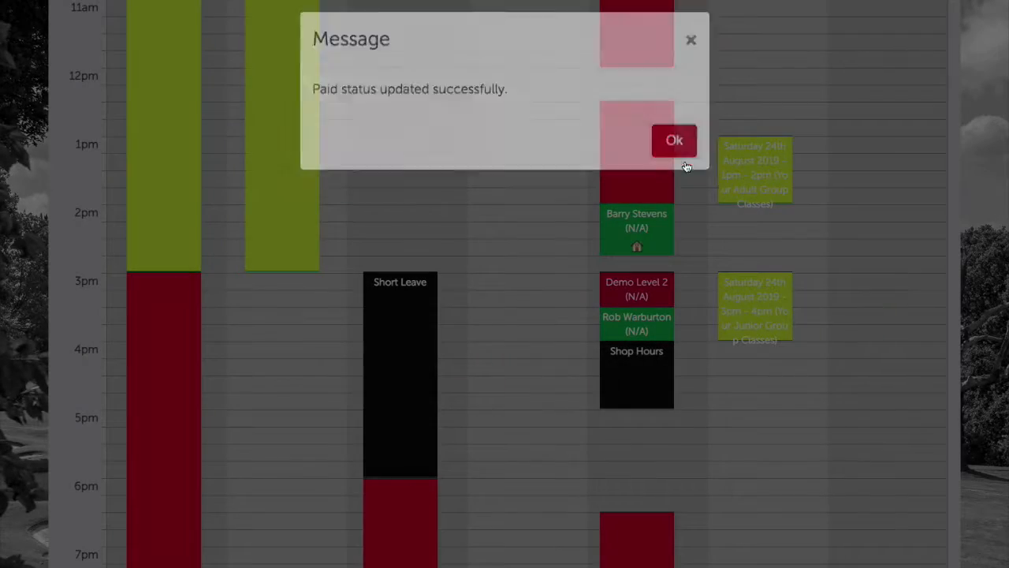
pyautogui.click(683, 162)
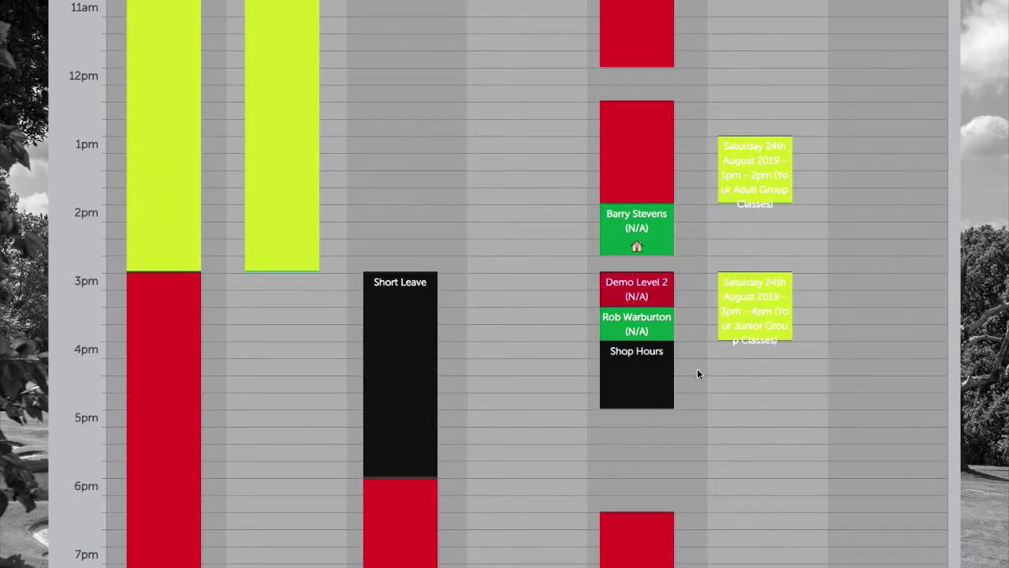
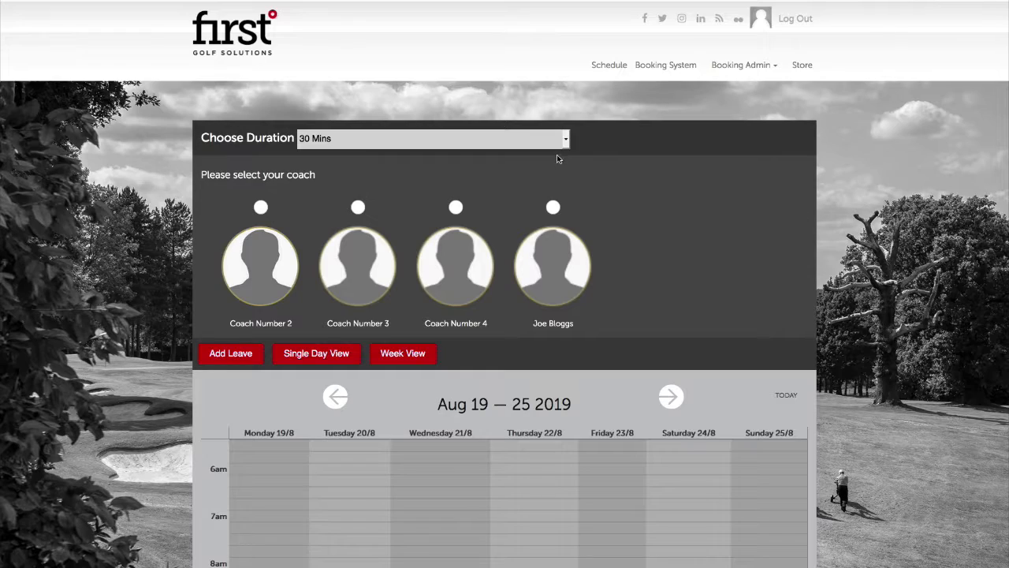
# Load the coach's calendar for Aug 26 – Sep 1 2019 and review its open slots and group classes
pyautogui.click(554, 208)
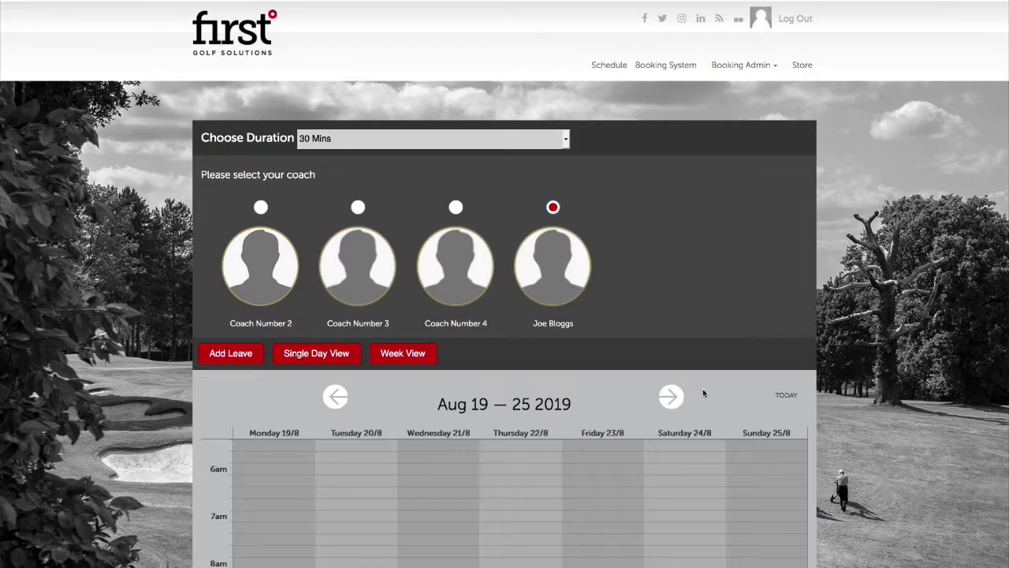
pyautogui.click(672, 399)
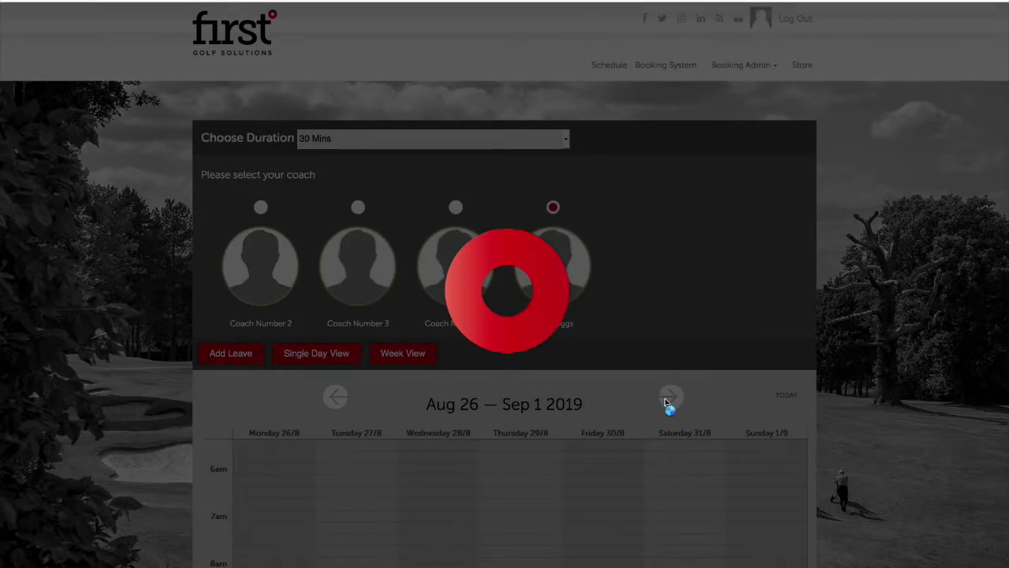
pyautogui.scroll(-5, 665, 400)
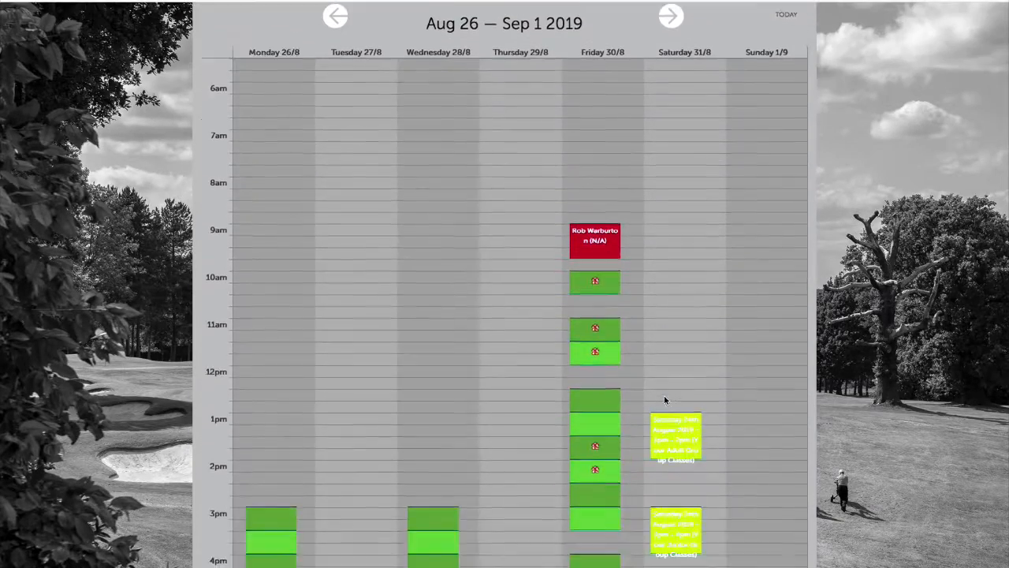
pyautogui.scroll(1, 665, 402)
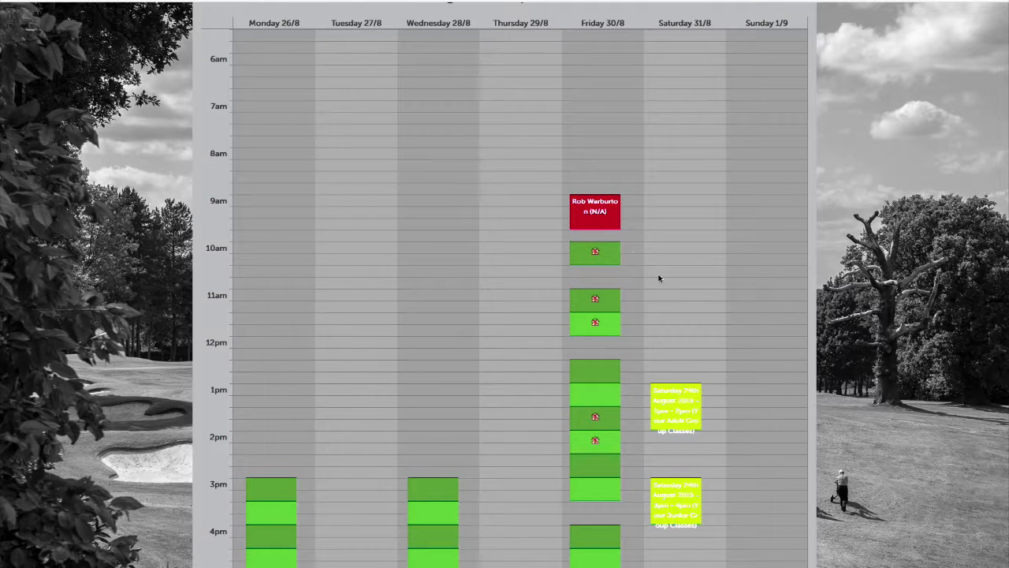
pyautogui.scroll(-3, 635, 309)
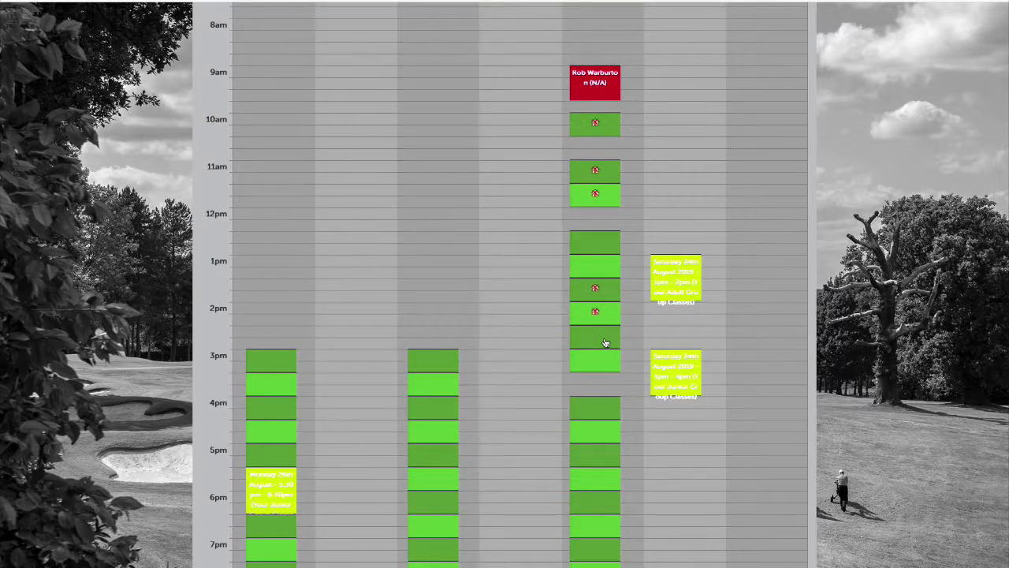
pyautogui.scroll(4, 607, 347)
pyautogui.scroll(-1, 605, 345)
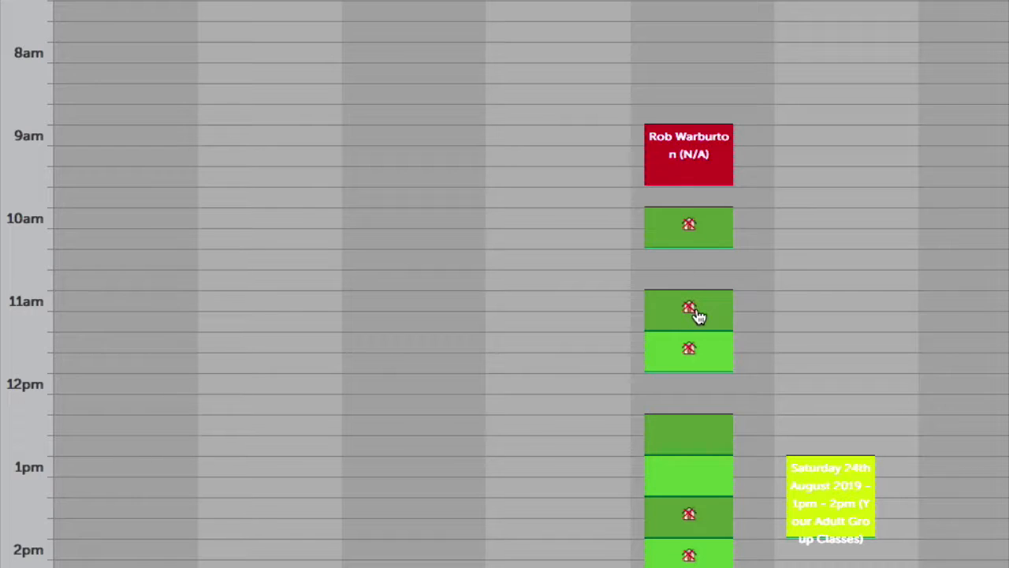
pyautogui.scroll(-2, 698, 316)
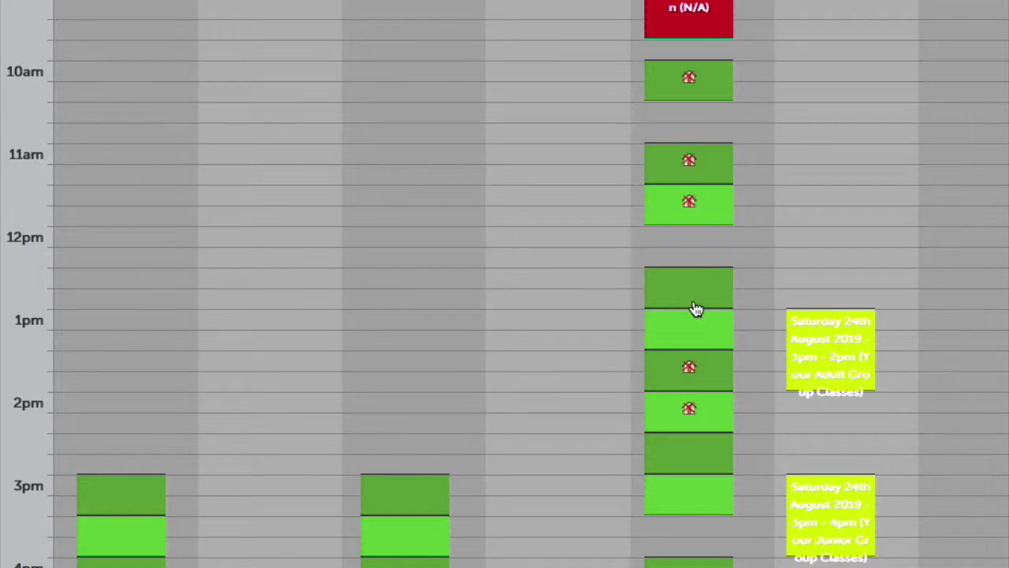
pyautogui.scroll(-2, 697, 308)
pyautogui.scroll(-1, 697, 309)
pyautogui.scroll(-1, 696, 308)
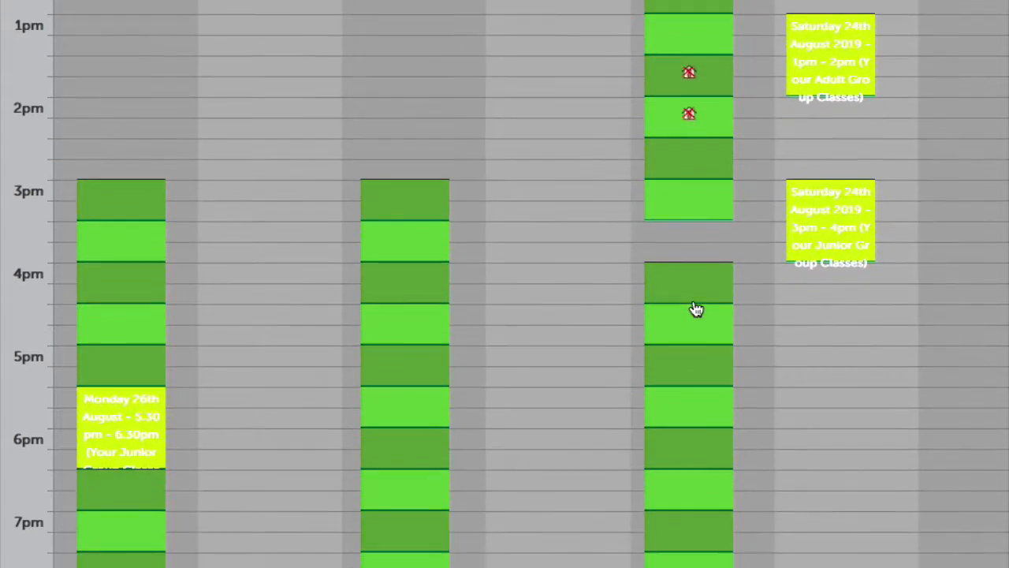
pyautogui.scroll(4, 696, 309)
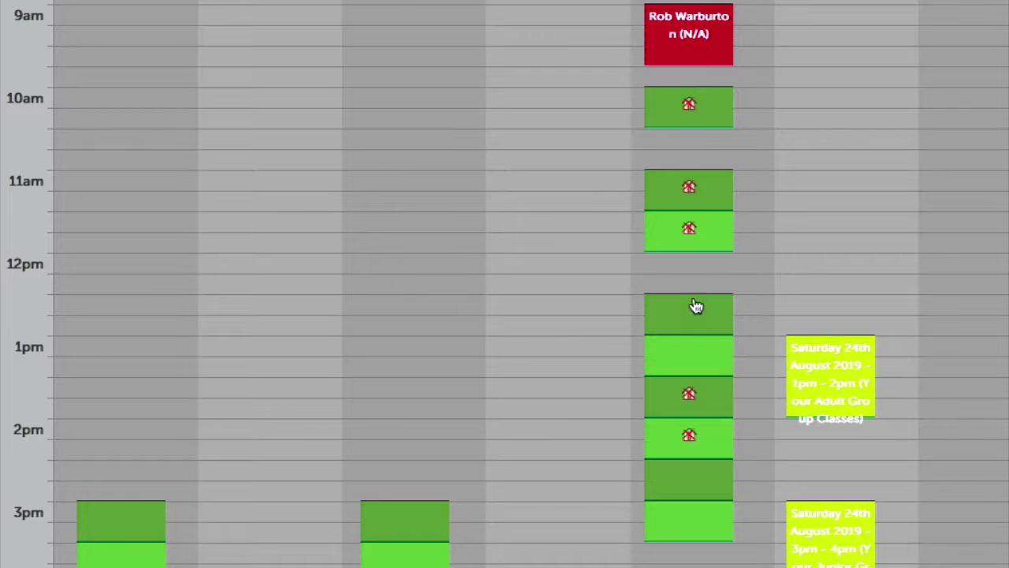
# Try booking Friday's 10:00 slot as a studio lesson and dismiss the unavailable message
pyautogui.click(684, 110)
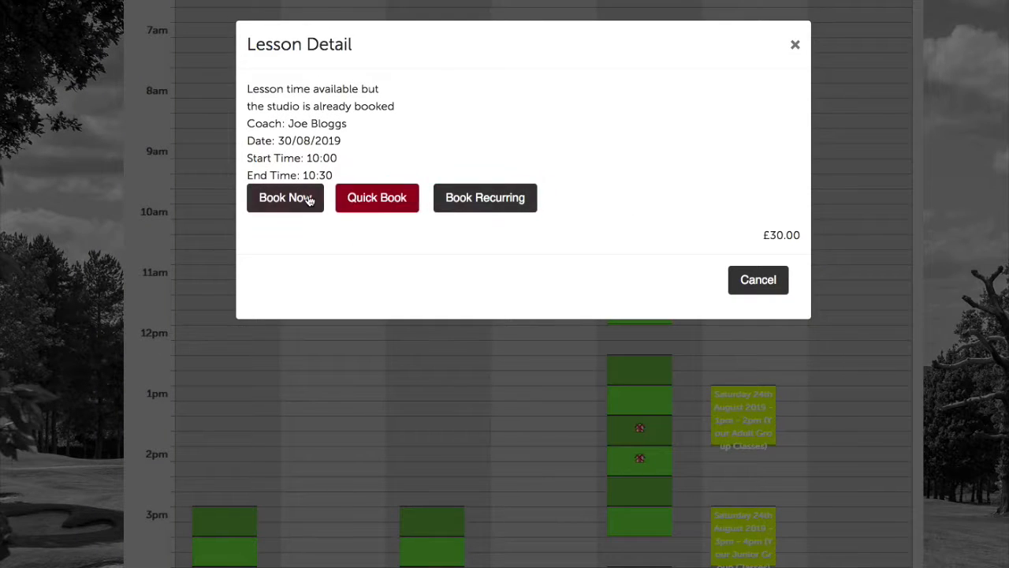
pyautogui.click(309, 198)
pyautogui.click(623, 129)
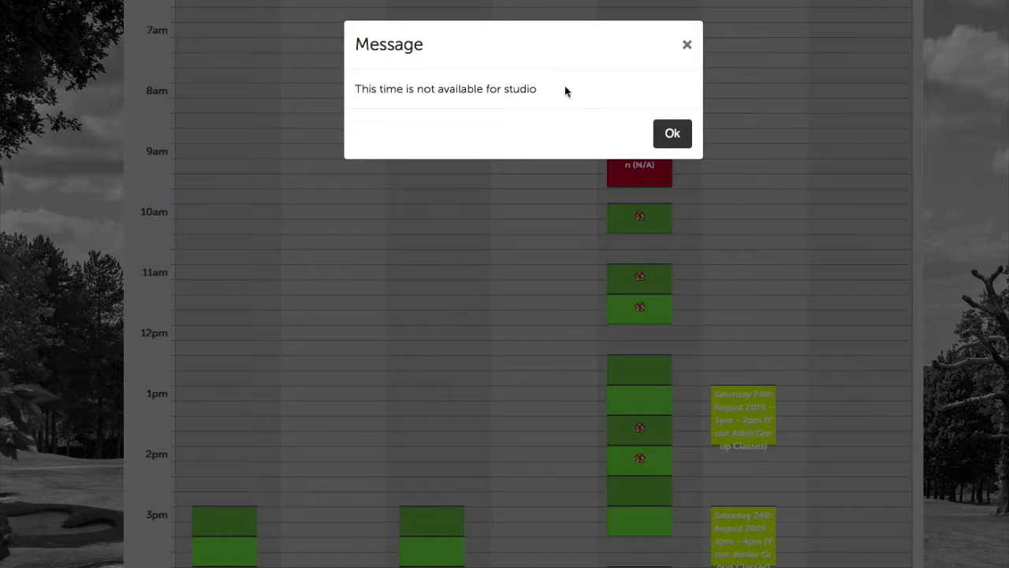
pyautogui.click(686, 45)
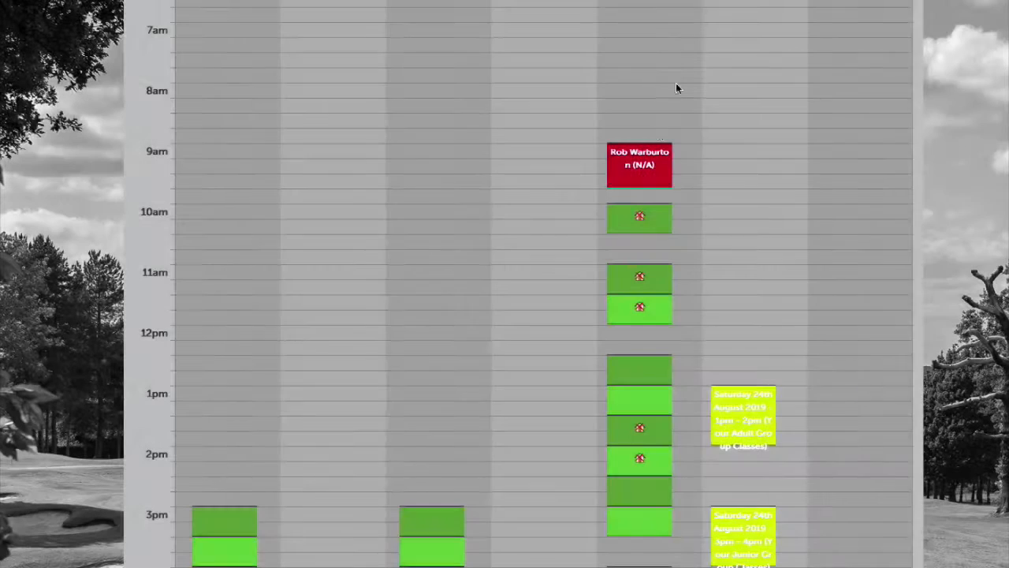
# Book Friday 30/08's 12:30–13:00 slot as a studio lesson instead
pyautogui.click(658, 368)
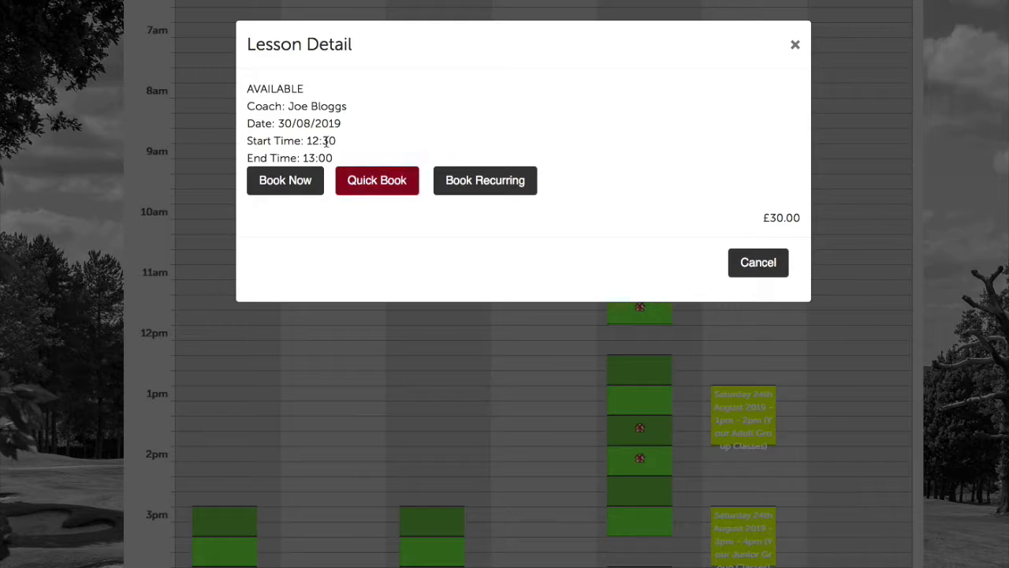
pyautogui.click(269, 183)
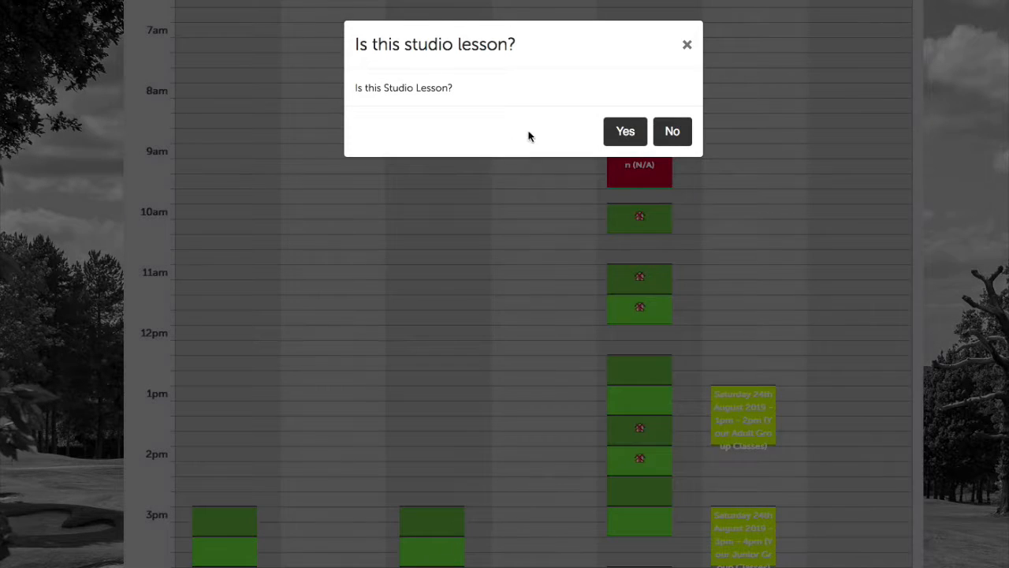
pyautogui.click(627, 132)
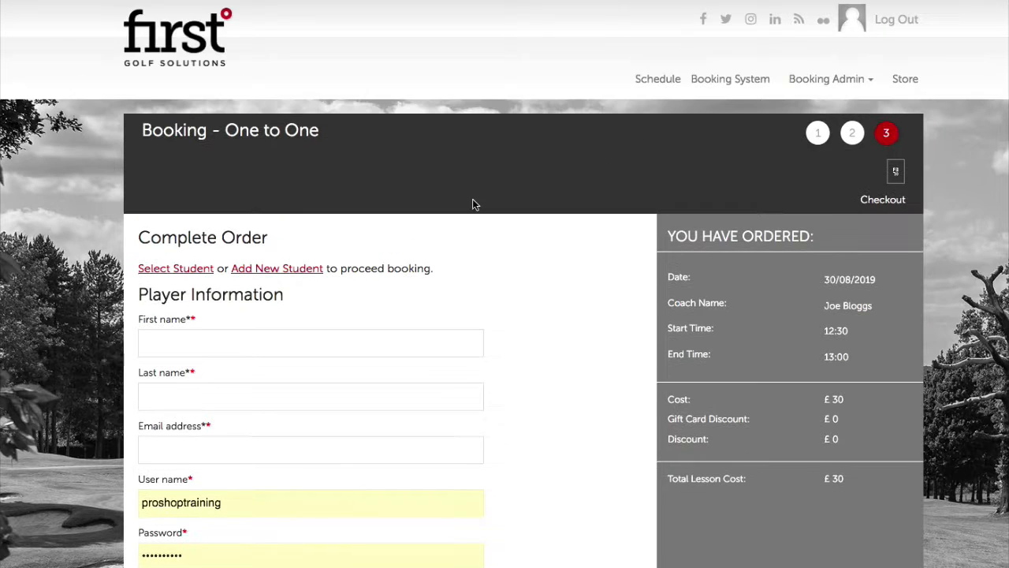
# Choose an existing student for the 12:30 lesson and fill in their details
pyautogui.click(196, 272)
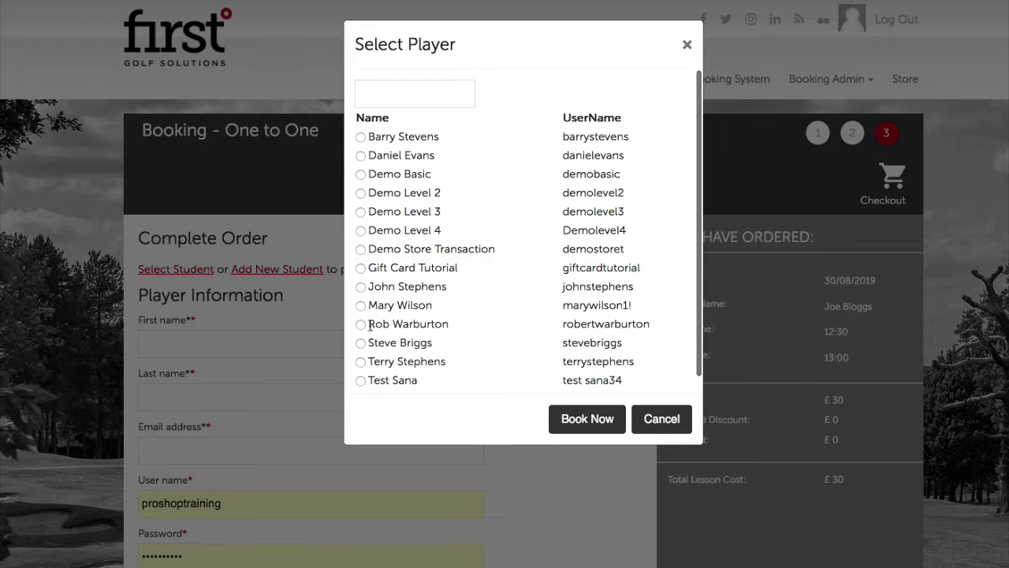
pyautogui.click(360, 343)
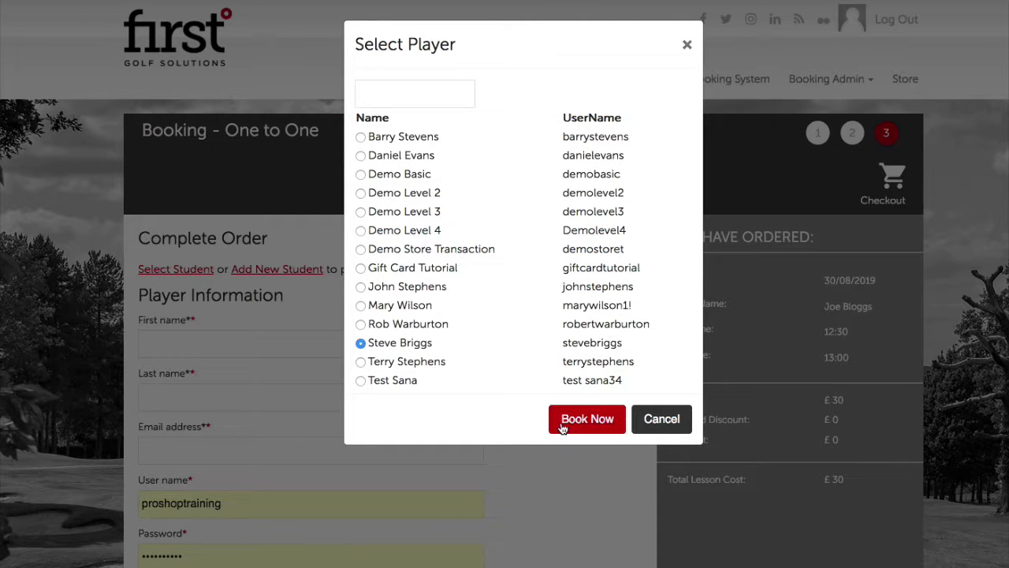
pyautogui.click(587, 419)
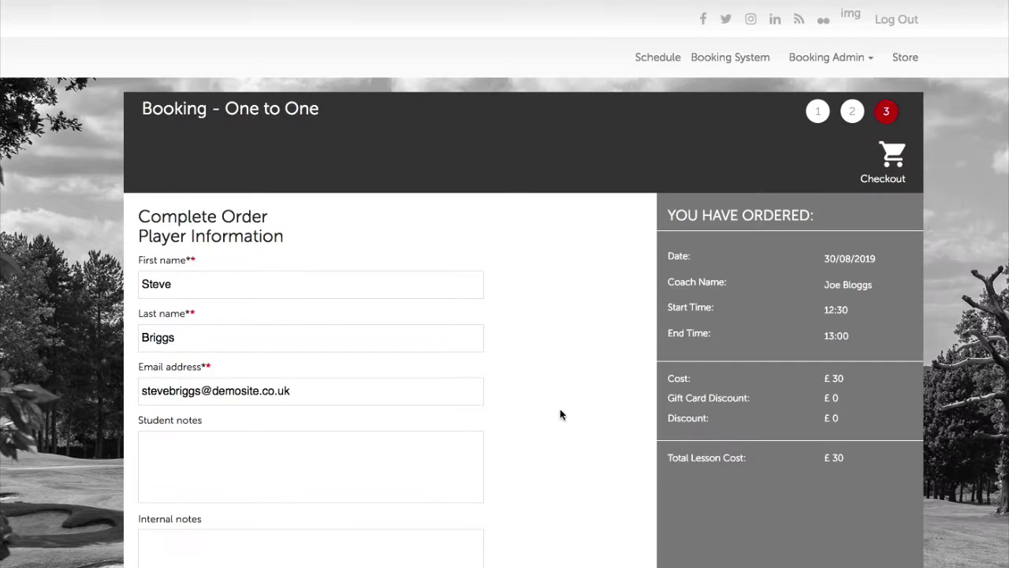
# Set payment to Pay At Academy and submit the lesson booking
pyautogui.scroll(-5, 548, 413)
pyautogui.click(371, 301)
pyautogui.click(354, 336)
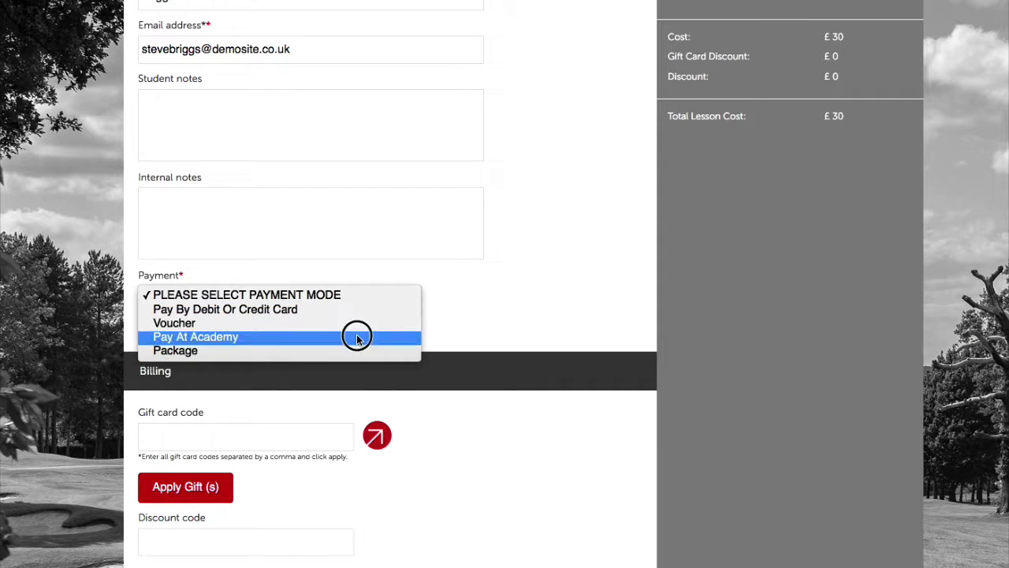
pyautogui.scroll(-5, 500, 439)
pyautogui.click(317, 442)
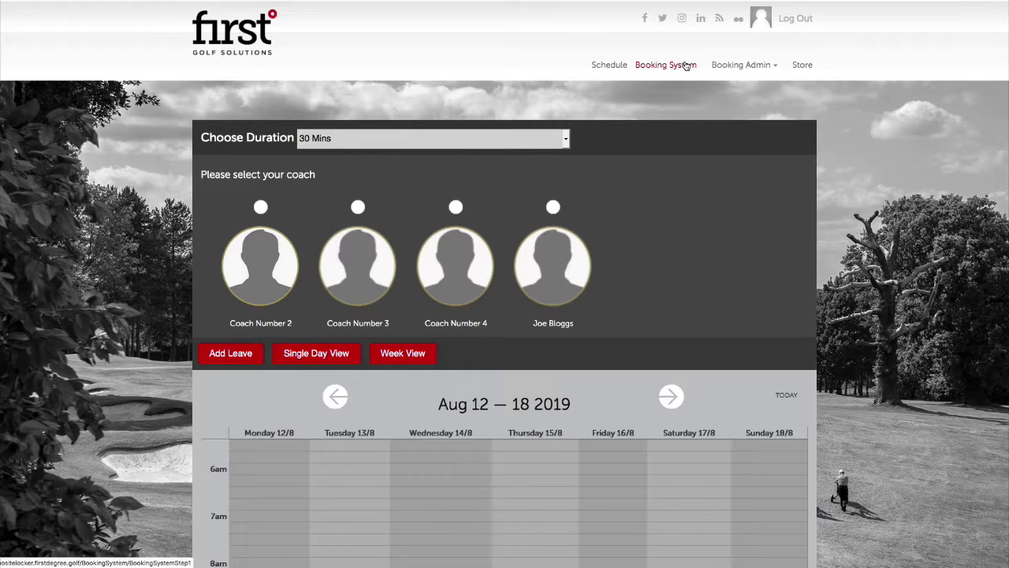
# Show the coach's Aug 19–25 calendar and view Monday's junior golf camp class details
pyautogui.scroll(-3, 768, 240)
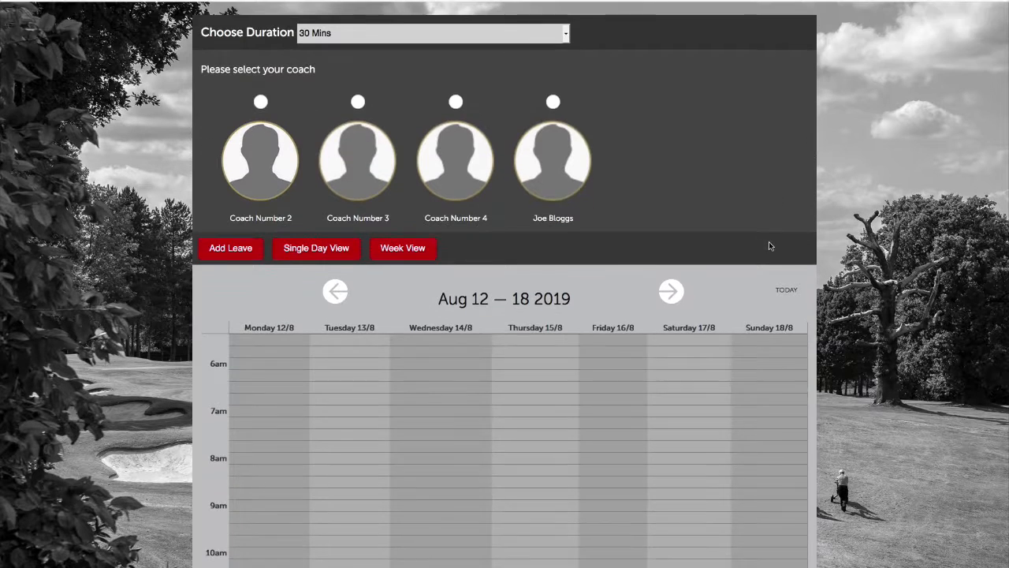
pyautogui.click(672, 212)
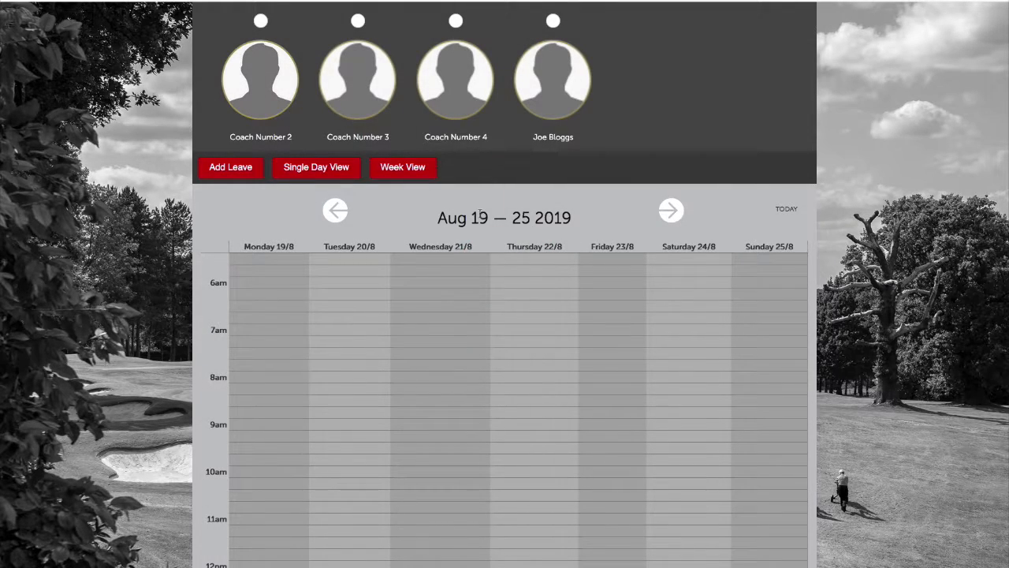
pyautogui.click(554, 16)
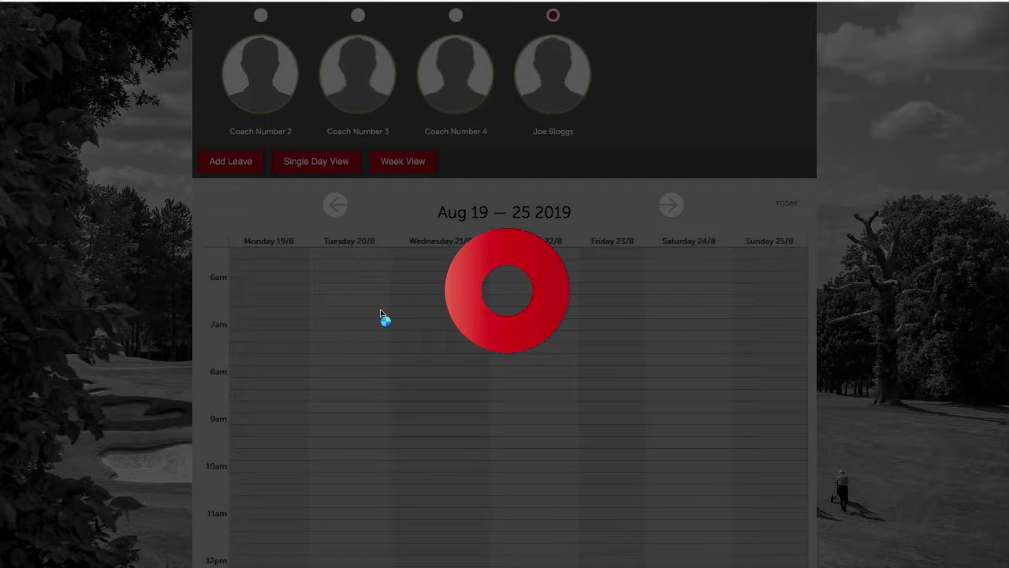
pyautogui.scroll(-3, 380, 327)
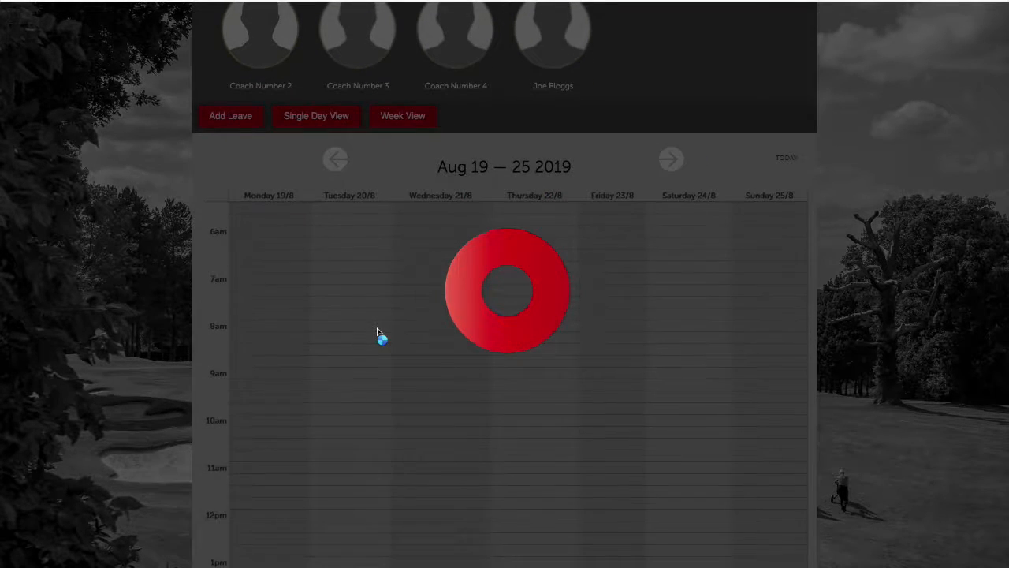
pyautogui.scroll(-2, 302, 266)
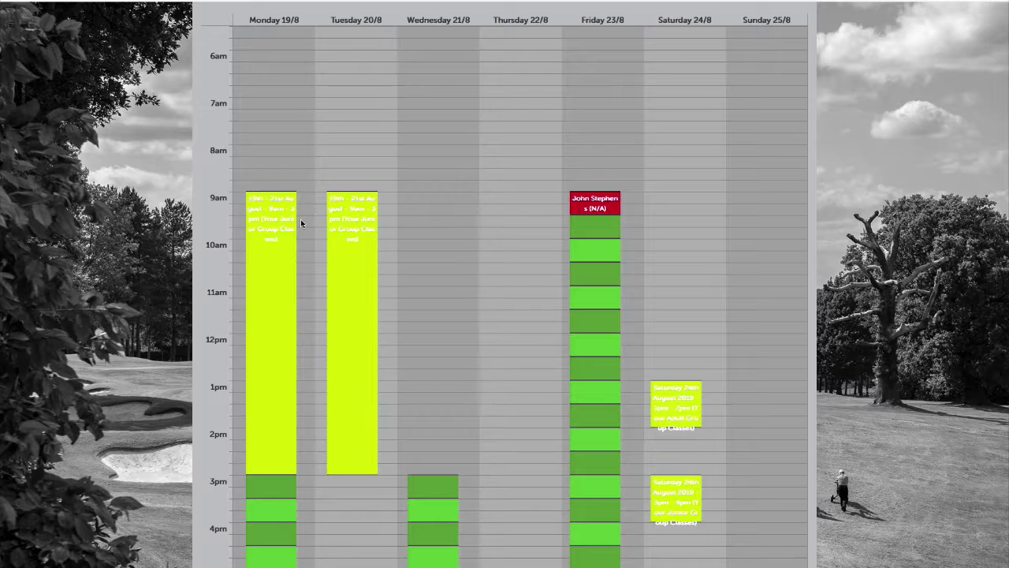
pyautogui.click(278, 231)
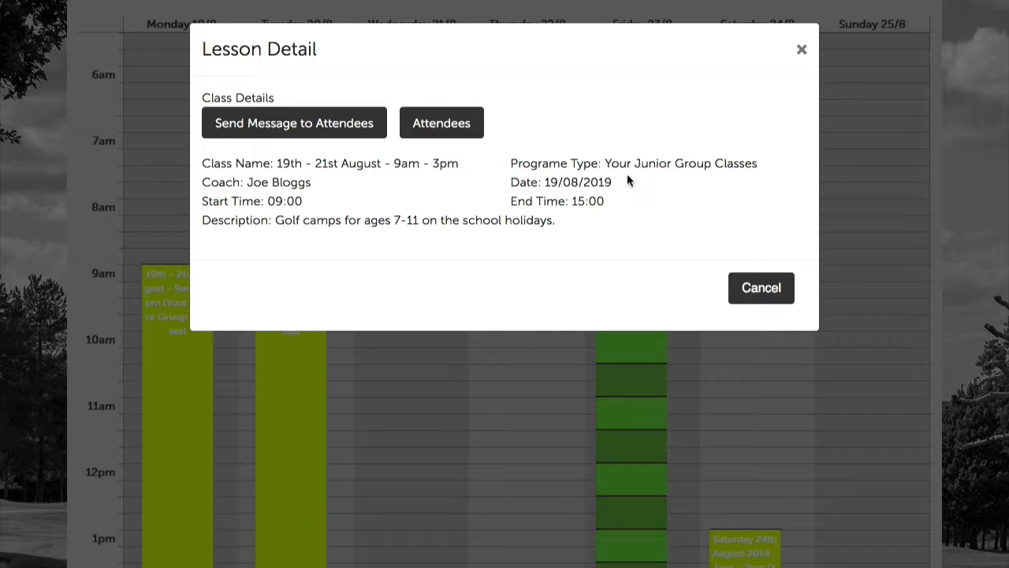
pyautogui.click(801, 50)
pyautogui.scroll(10, 778, 197)
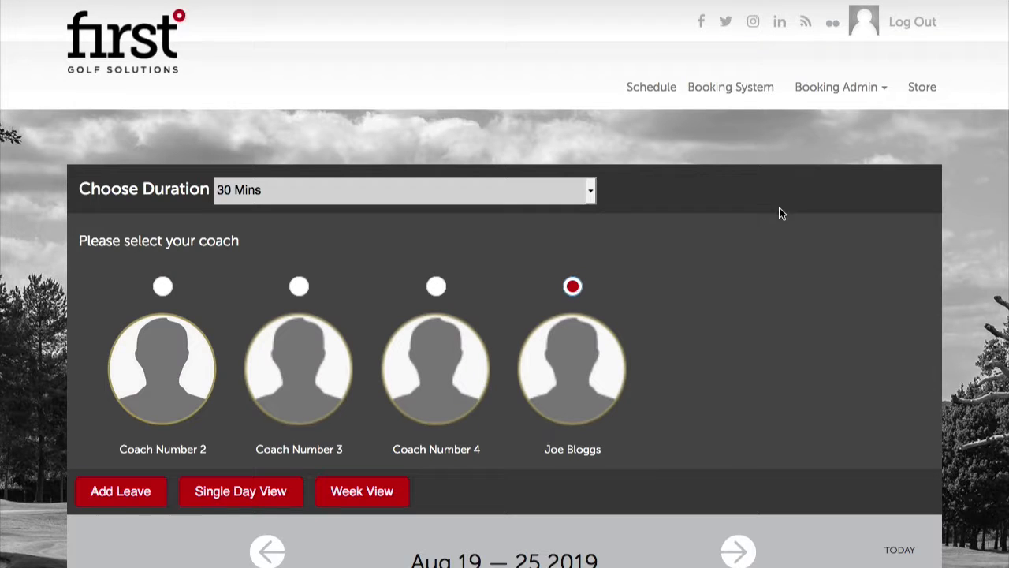
# Go to Your Junior Group Classes and choose the Golf Camps programme option
pyautogui.click(756, 87)
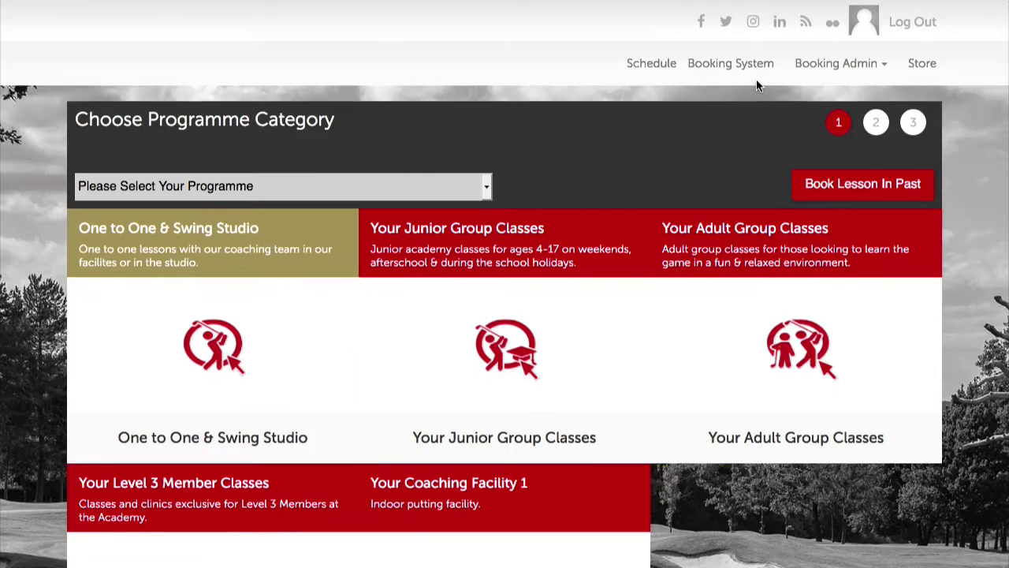
pyautogui.click(509, 354)
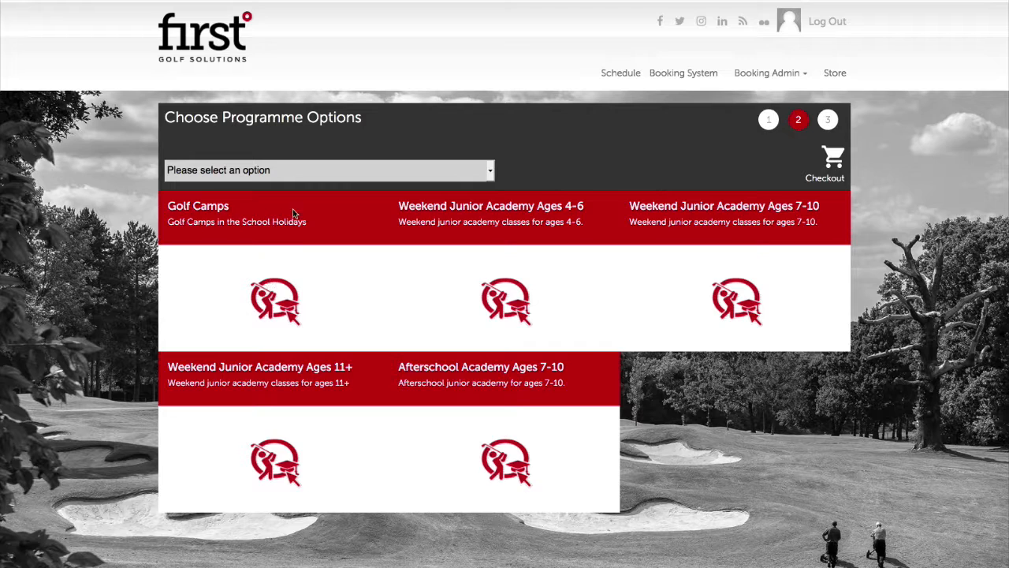
pyautogui.click(288, 170)
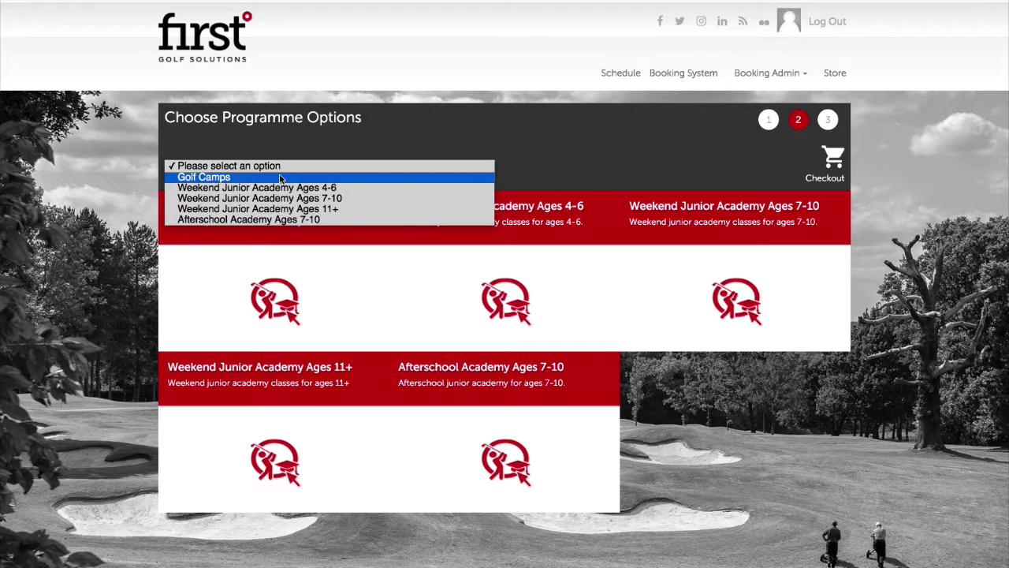
pyautogui.click(277, 178)
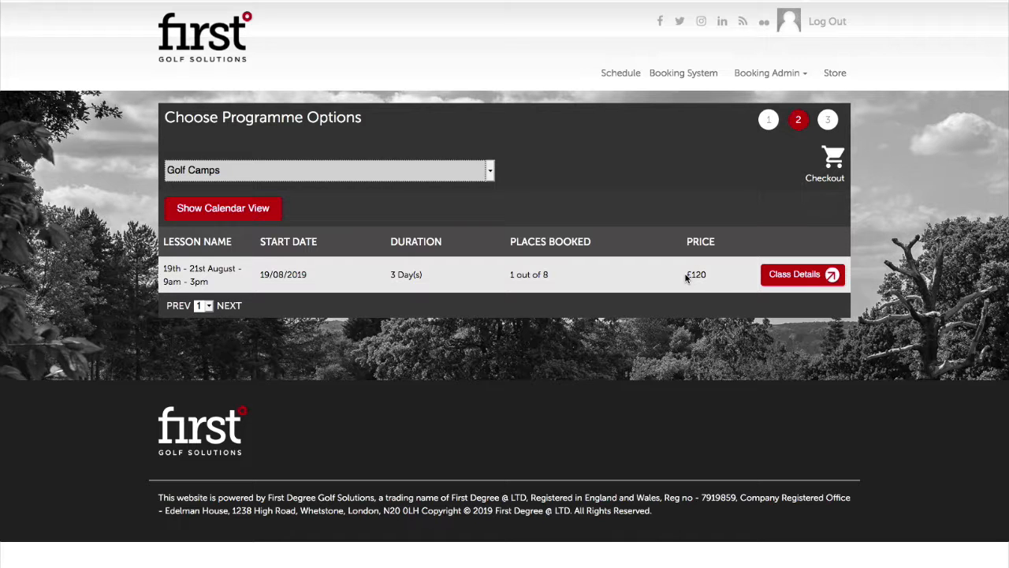
pyautogui.click(260, 208)
pyautogui.scroll(-3, 459, 256)
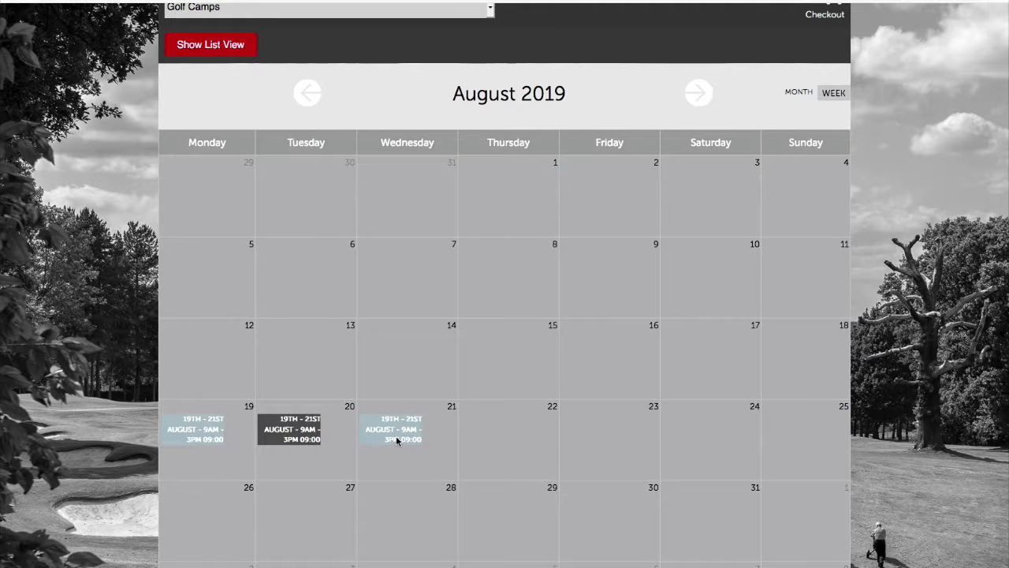
pyautogui.click(199, 440)
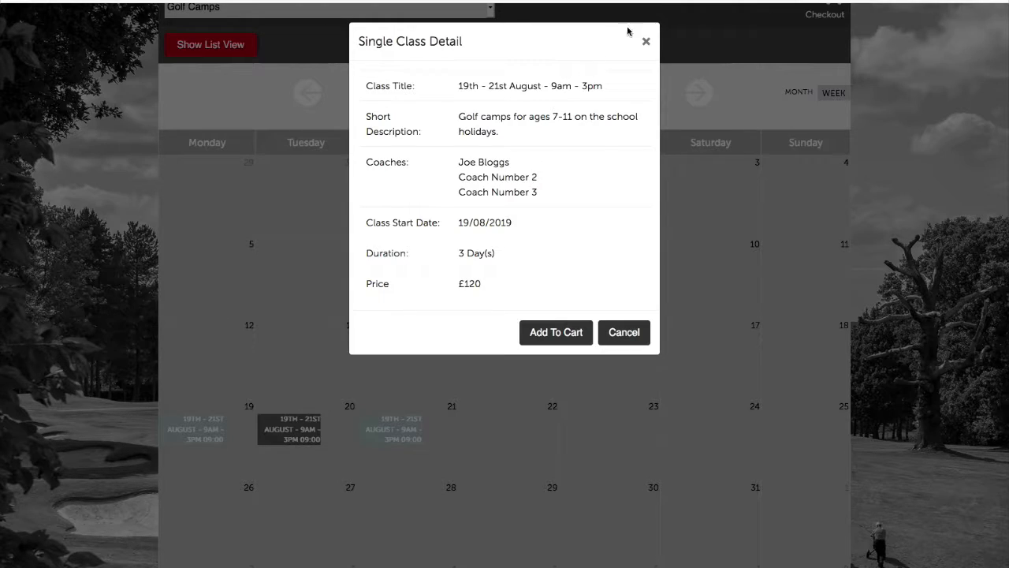
pyautogui.click(645, 41)
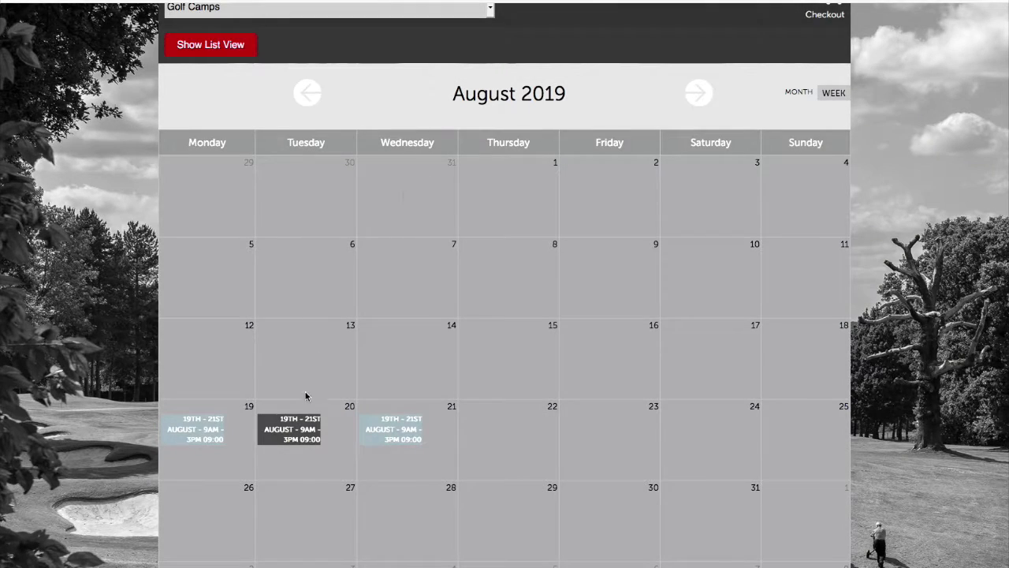
pyautogui.click(294, 438)
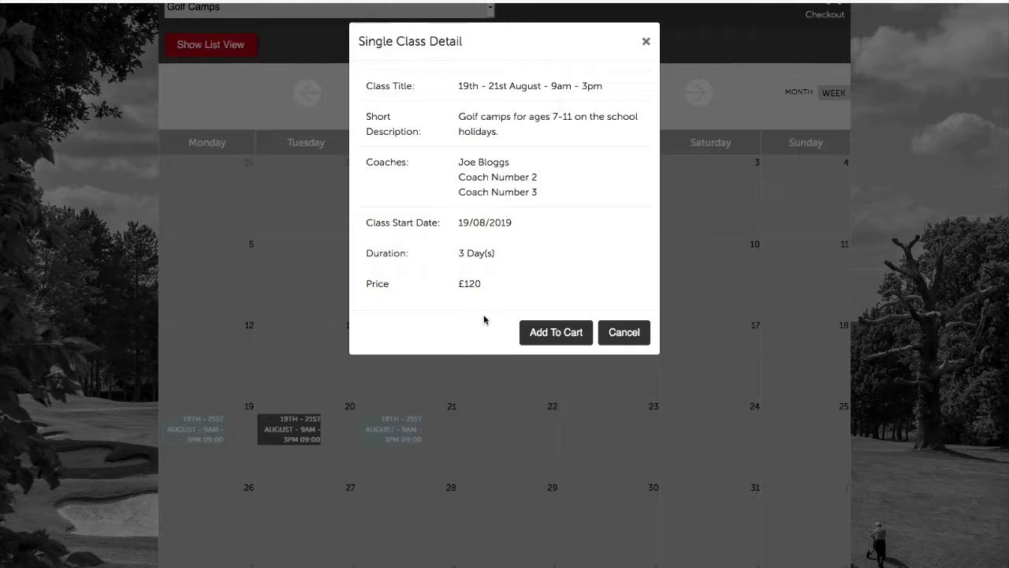
pyautogui.click(646, 41)
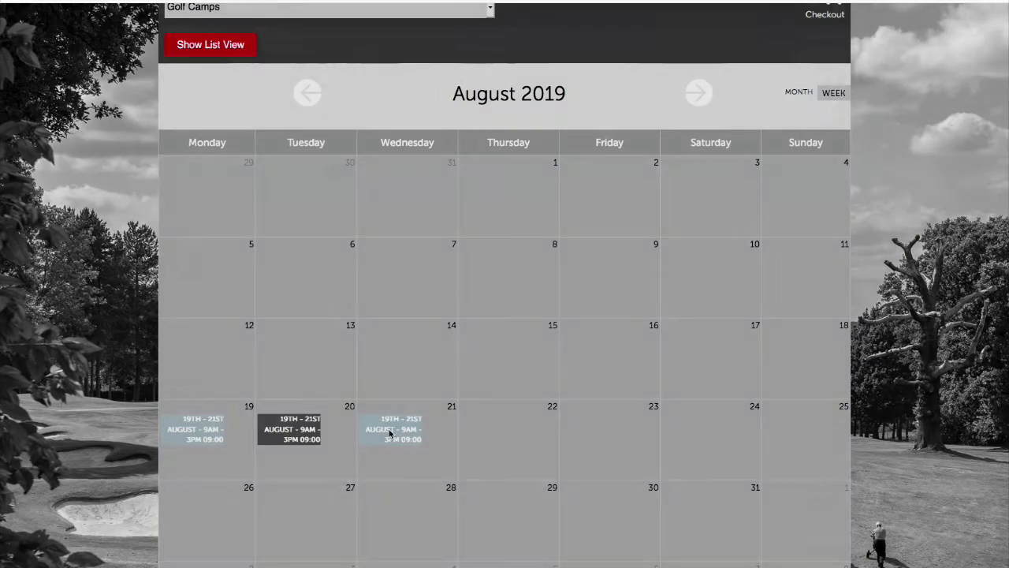
pyautogui.click(389, 433)
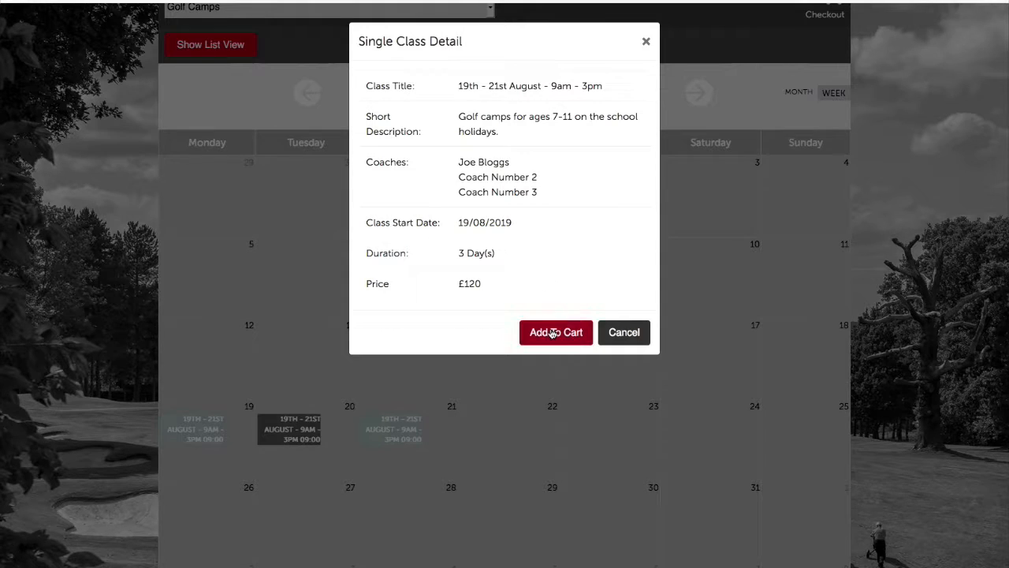
pyautogui.click(646, 41)
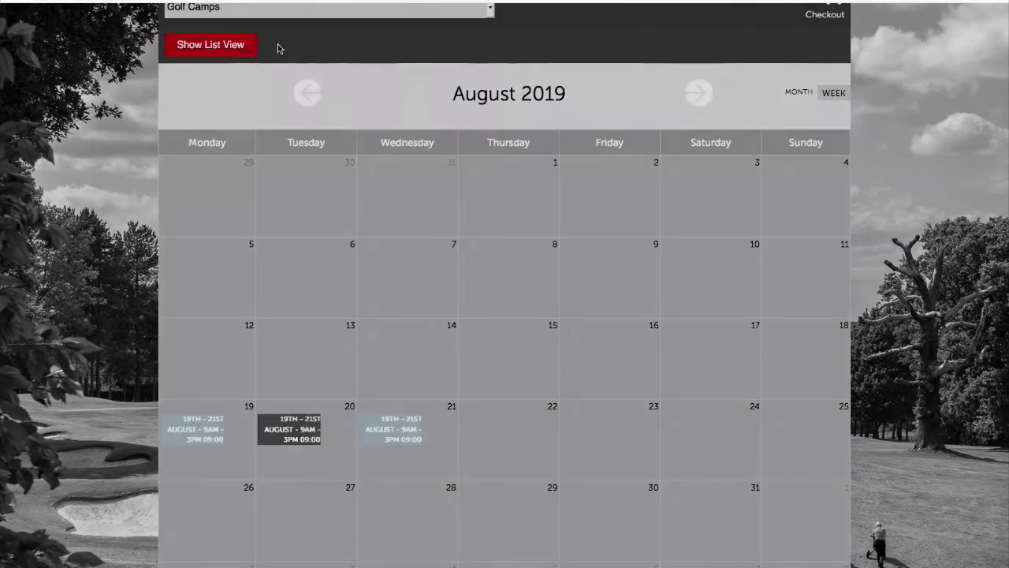
pyautogui.click(244, 46)
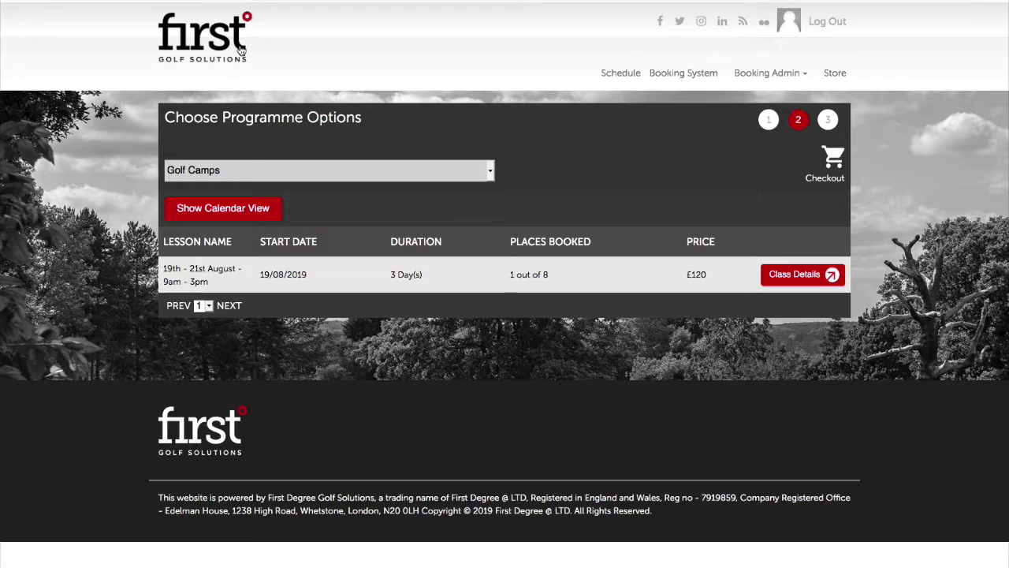
# Add the 19th–21st August golf camp to the cart
pyautogui.click(792, 272)
pyautogui.scroll(-3, 602, 240)
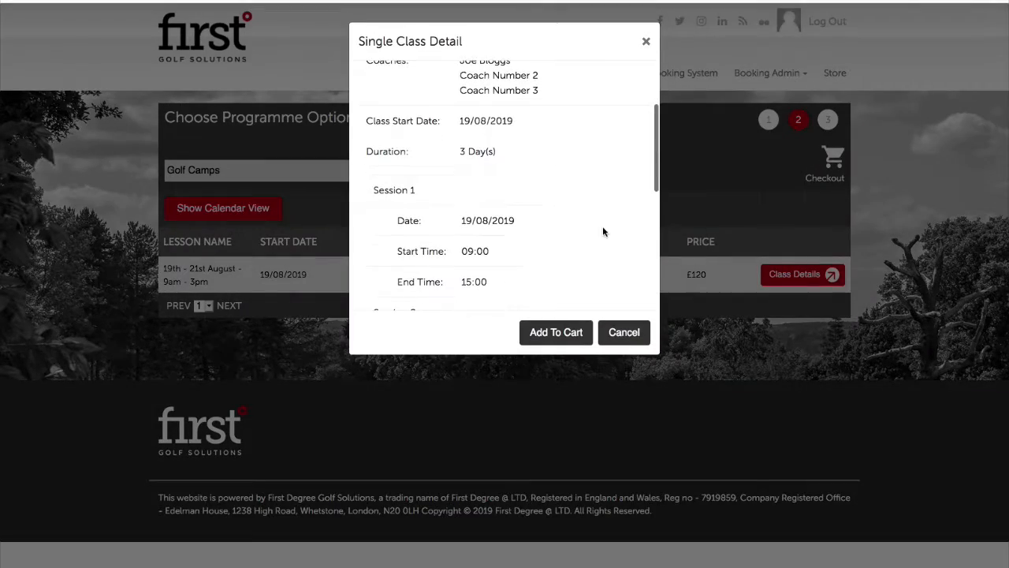
pyautogui.click(574, 332)
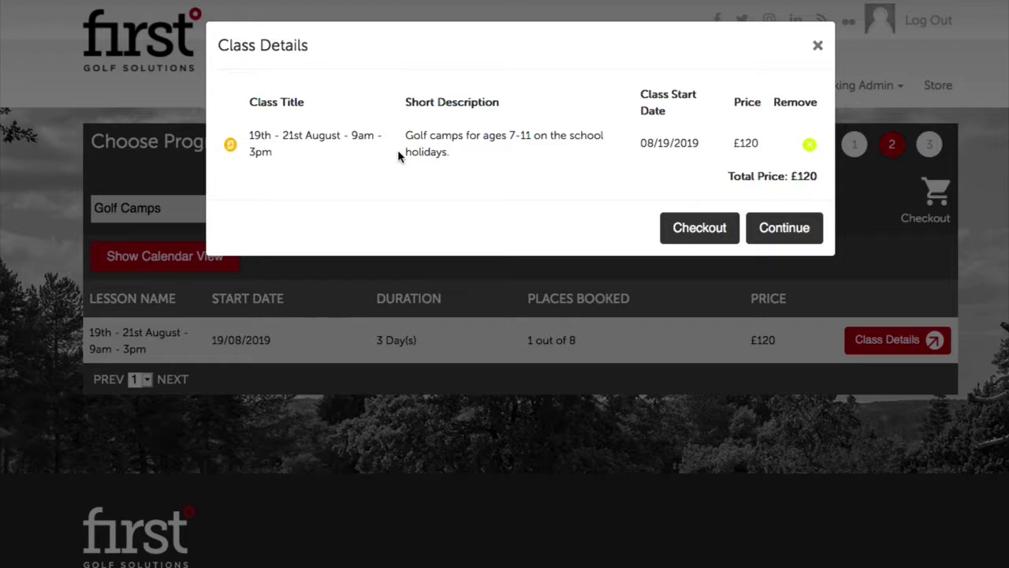
pyautogui.click(666, 230)
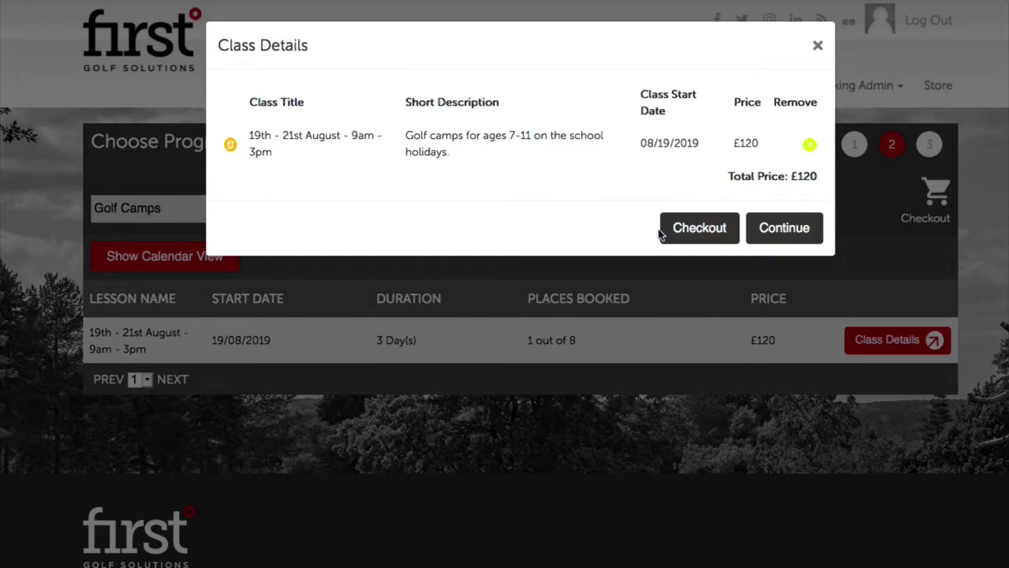
pyautogui.click(759, 228)
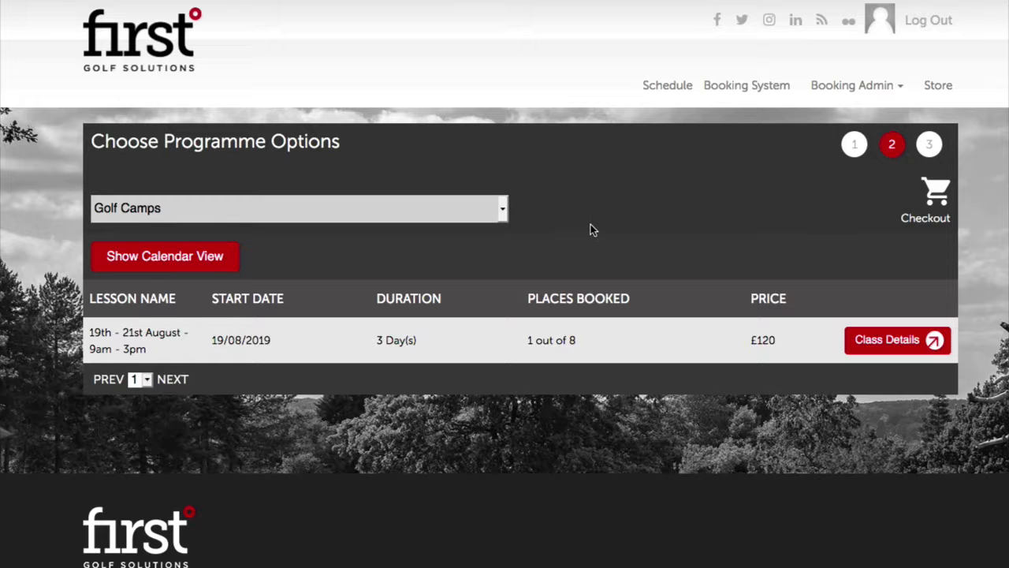
pyautogui.click(867, 340)
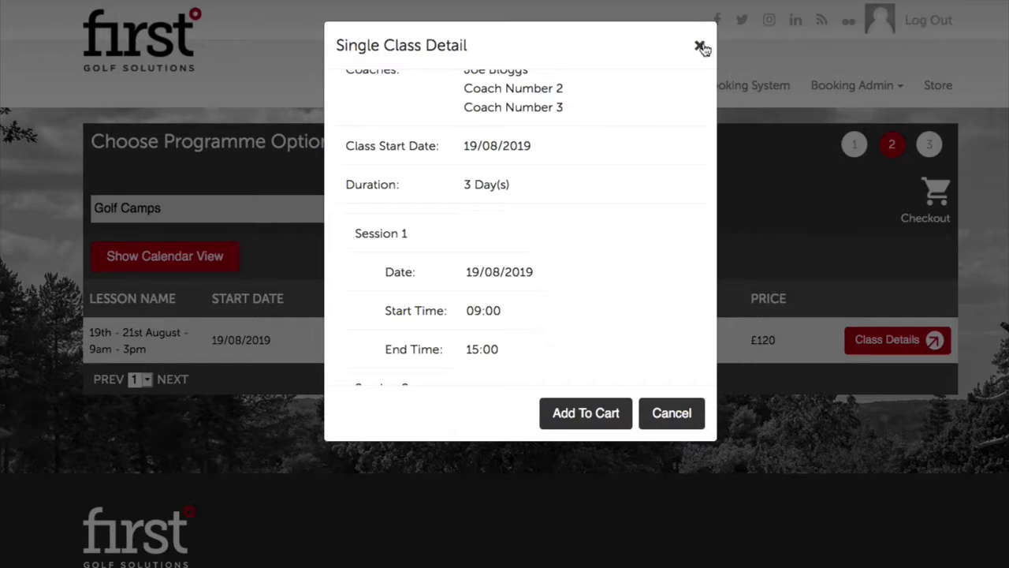
pyautogui.click(700, 46)
# Check out the cart and choose the existing student for the camp
pyautogui.click(934, 194)
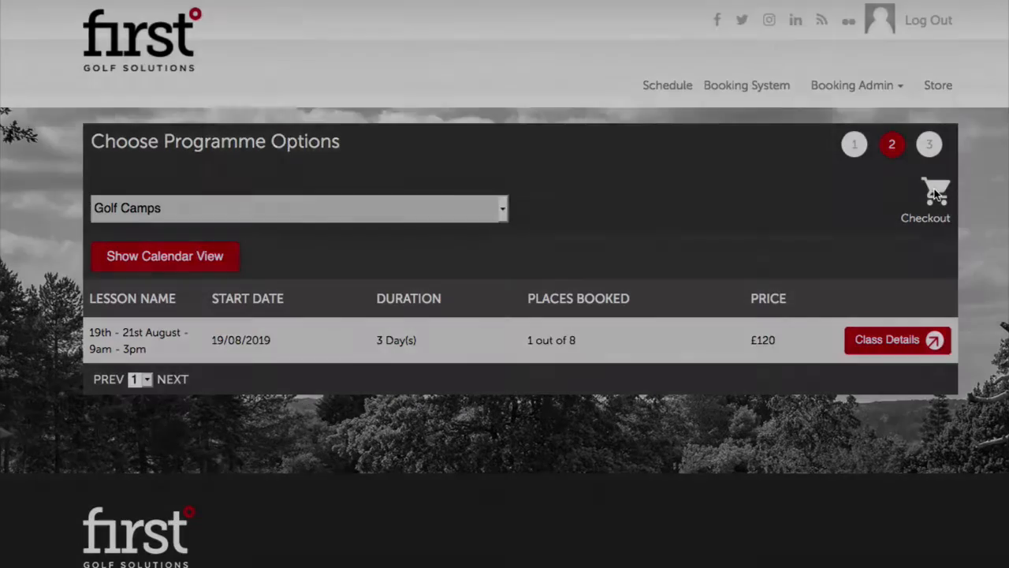
pyautogui.click(693, 225)
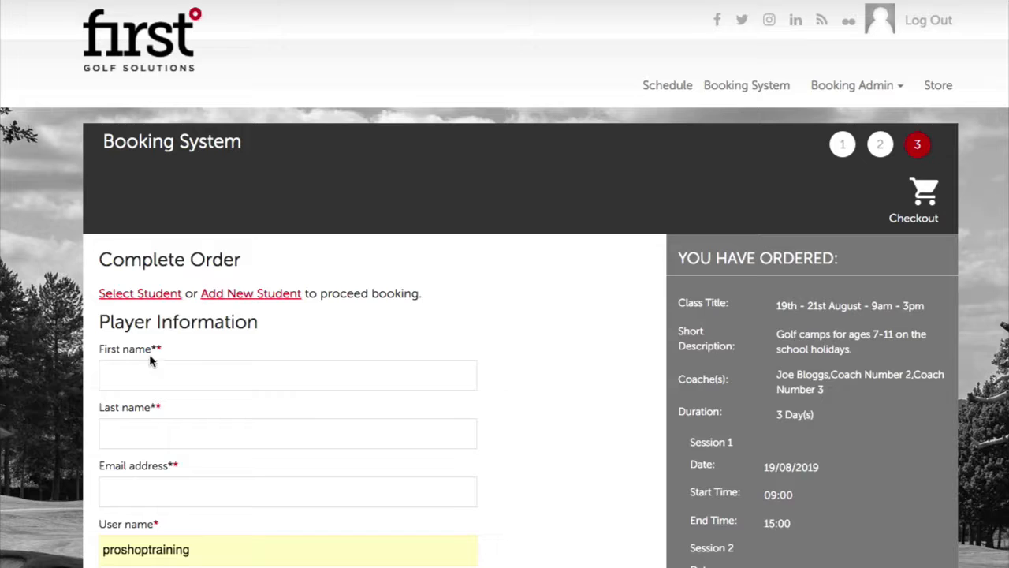
pyautogui.scroll(-1, 157, 366)
pyautogui.scroll(-2, 160, 370)
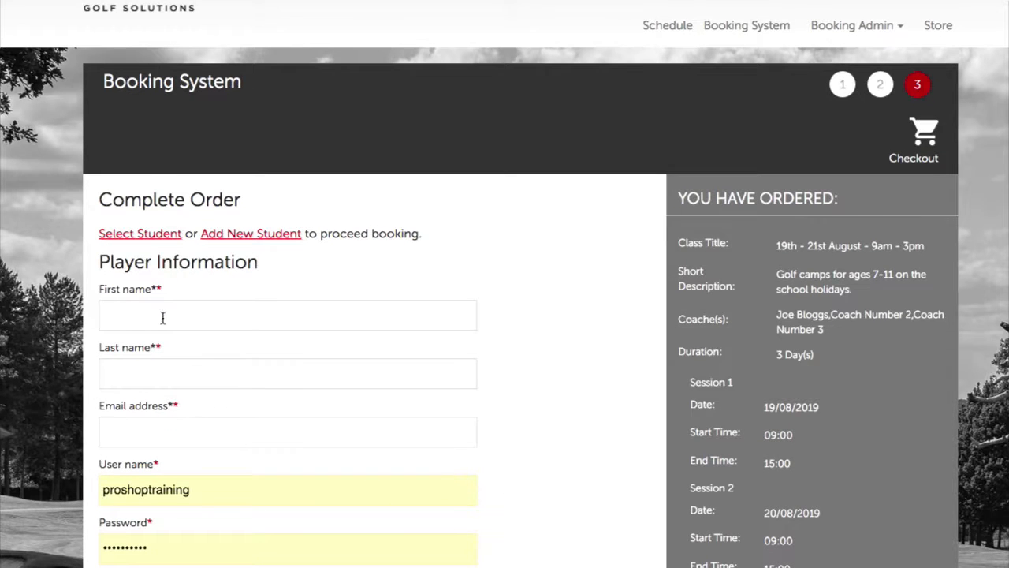
pyautogui.click(126, 236)
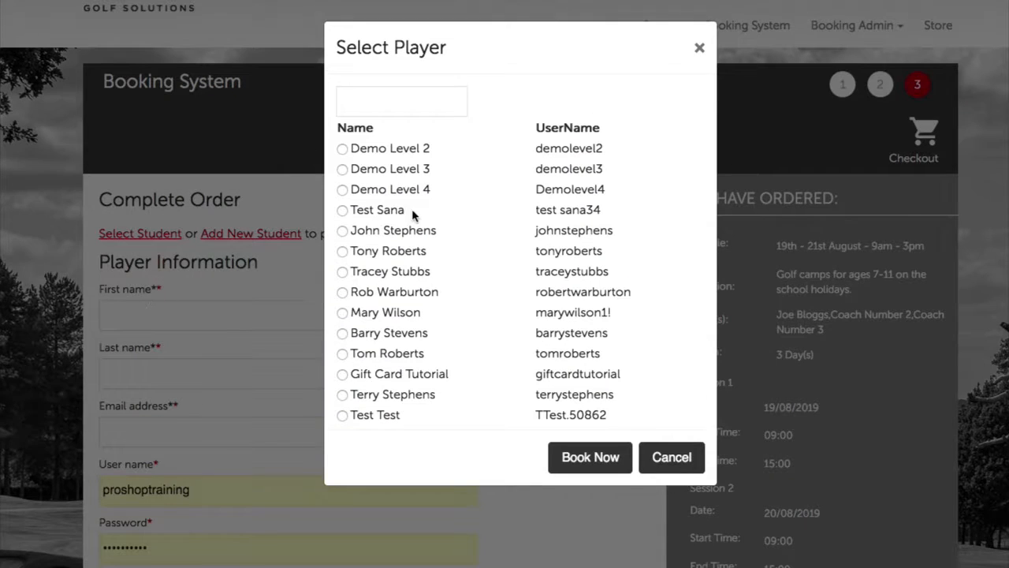
pyautogui.click(342, 252)
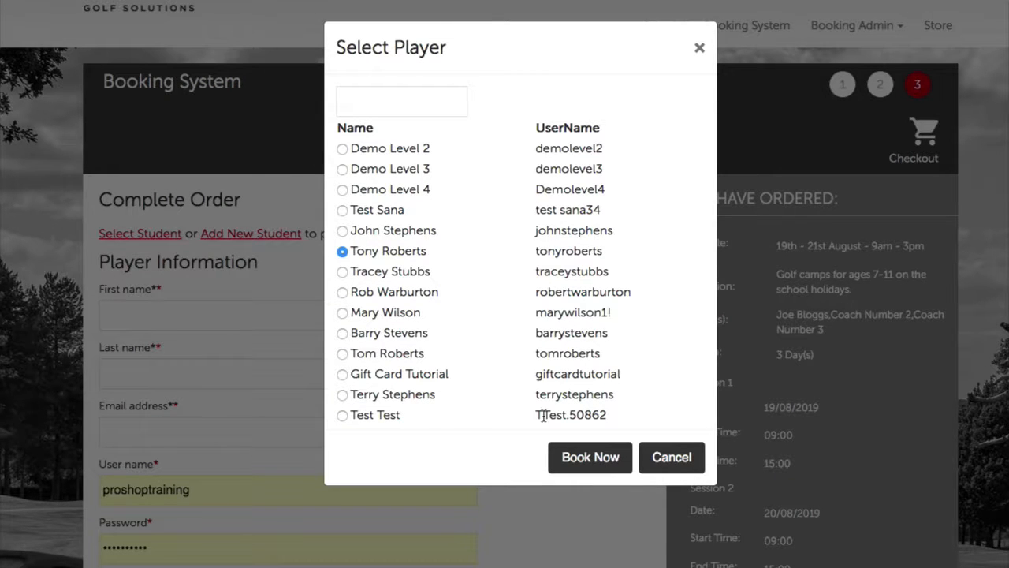
pyautogui.click(590, 457)
# Set payment to Pay At Academy and place the camp booking
pyautogui.scroll(-4, 599, 433)
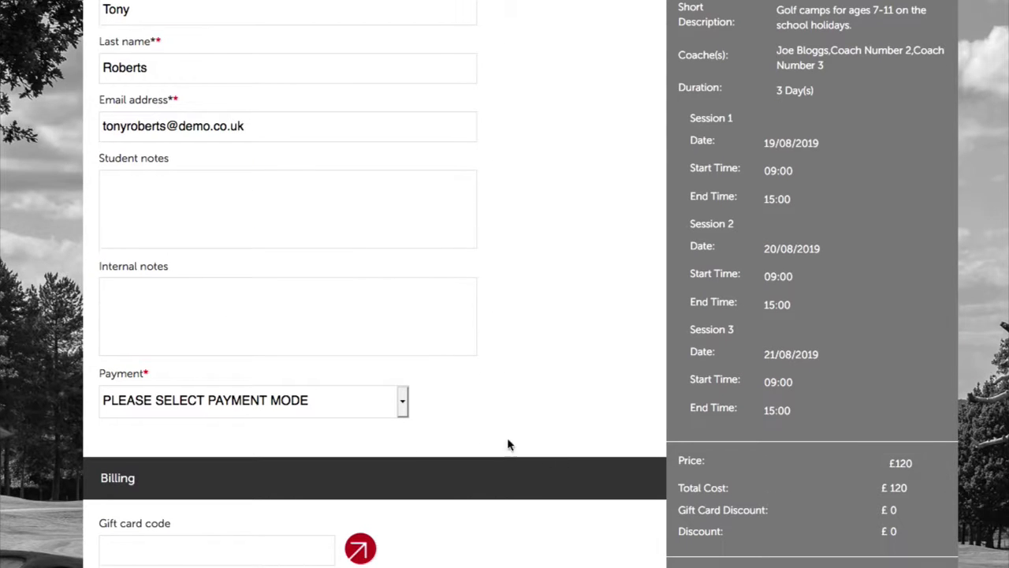
pyautogui.click(346, 408)
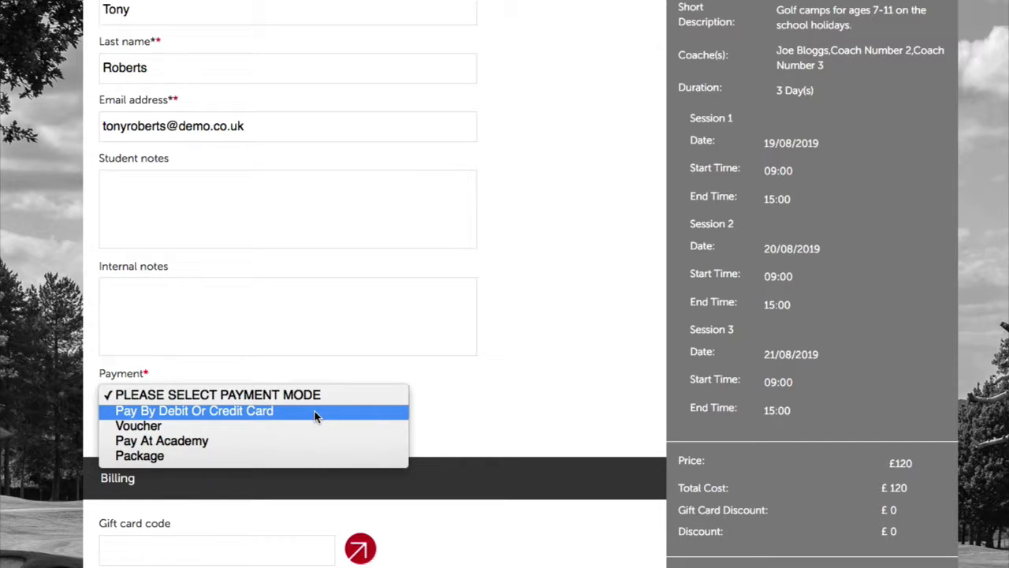
pyautogui.click(238, 441)
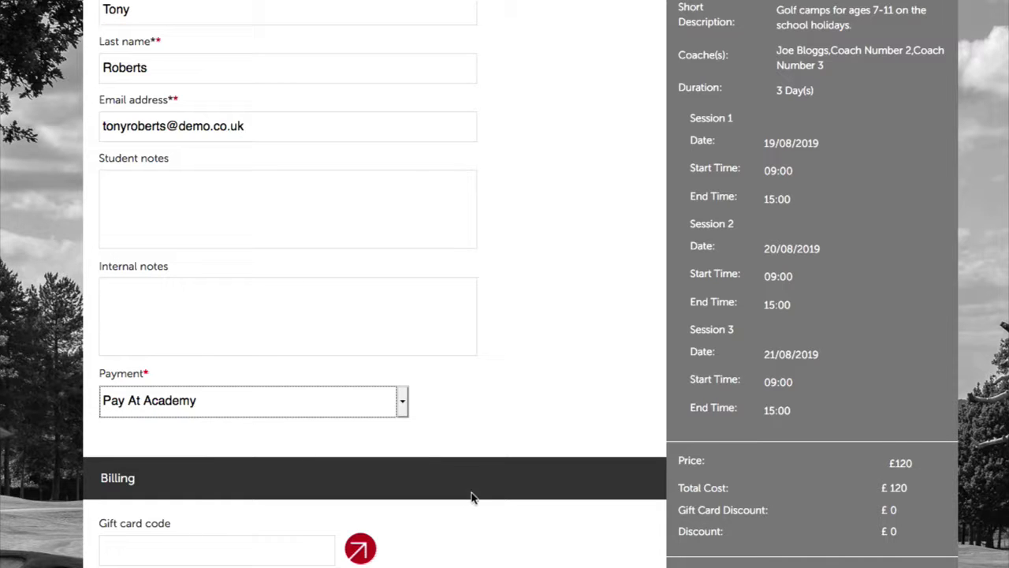
pyautogui.scroll(-5, 495, 556)
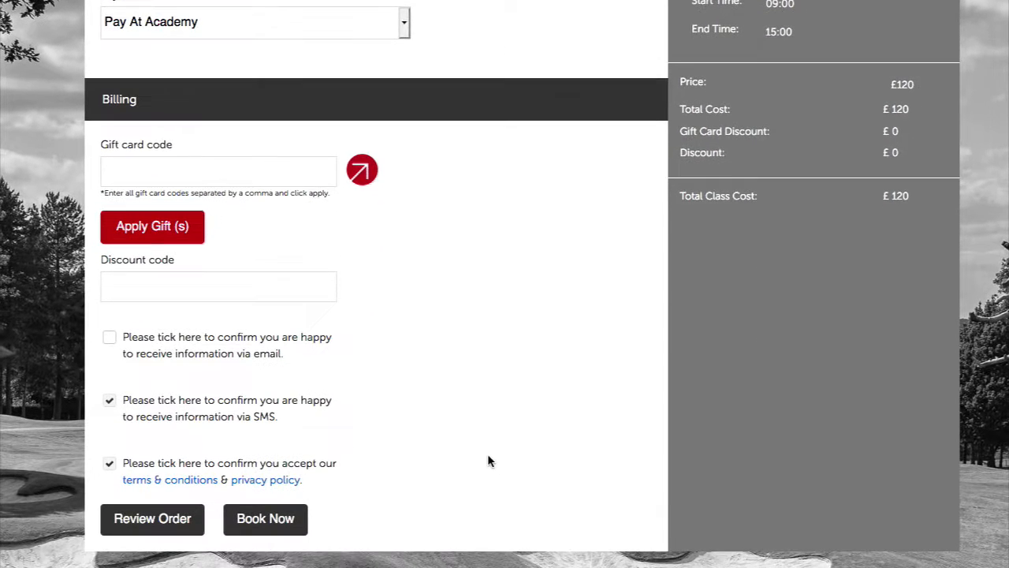
pyautogui.click(284, 518)
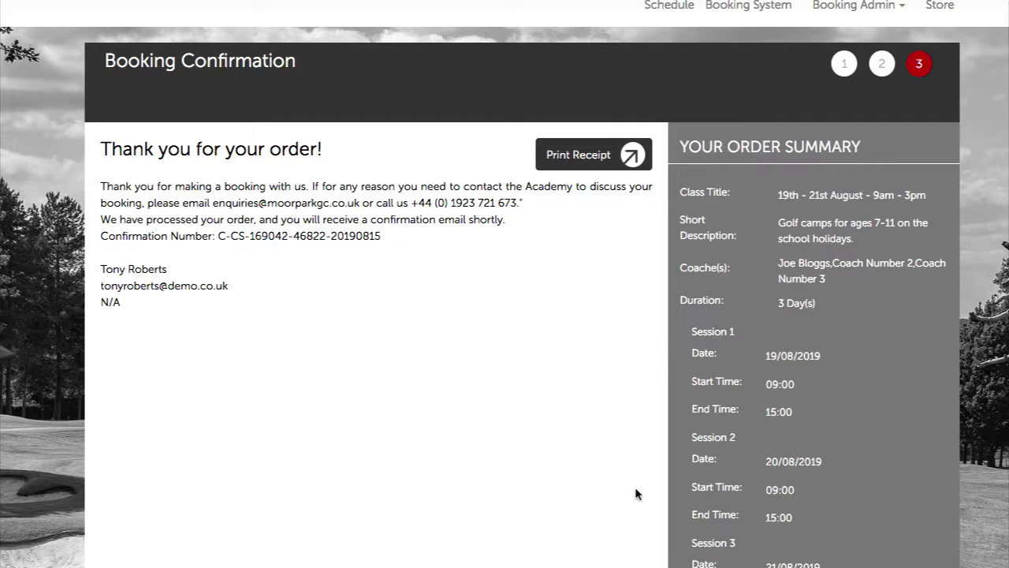
# Reopen the Golf Camps list and check the August camp now shows 2 out of 8 places booked
pyautogui.scroll(1, 693, 425)
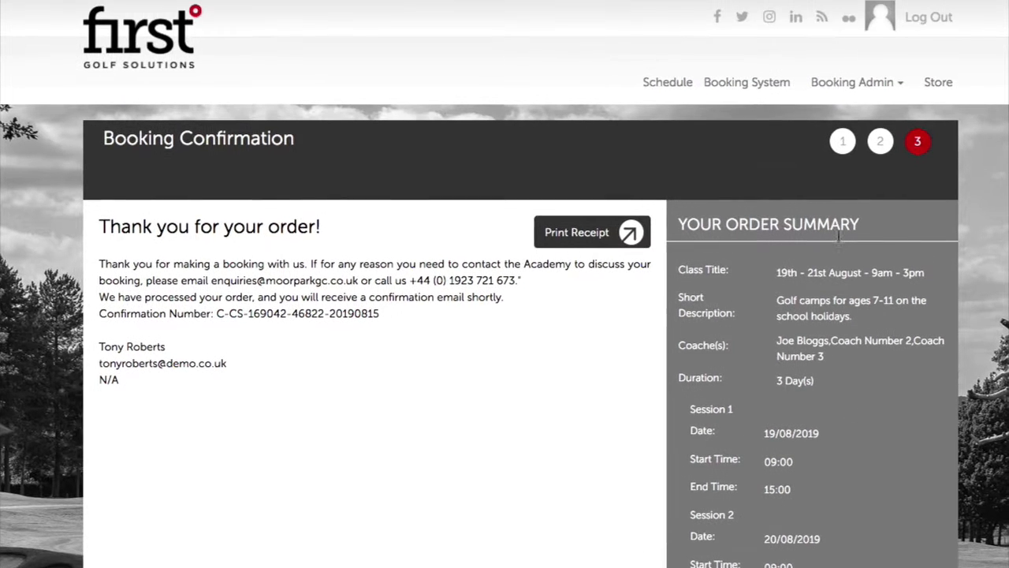
pyautogui.click(735, 94)
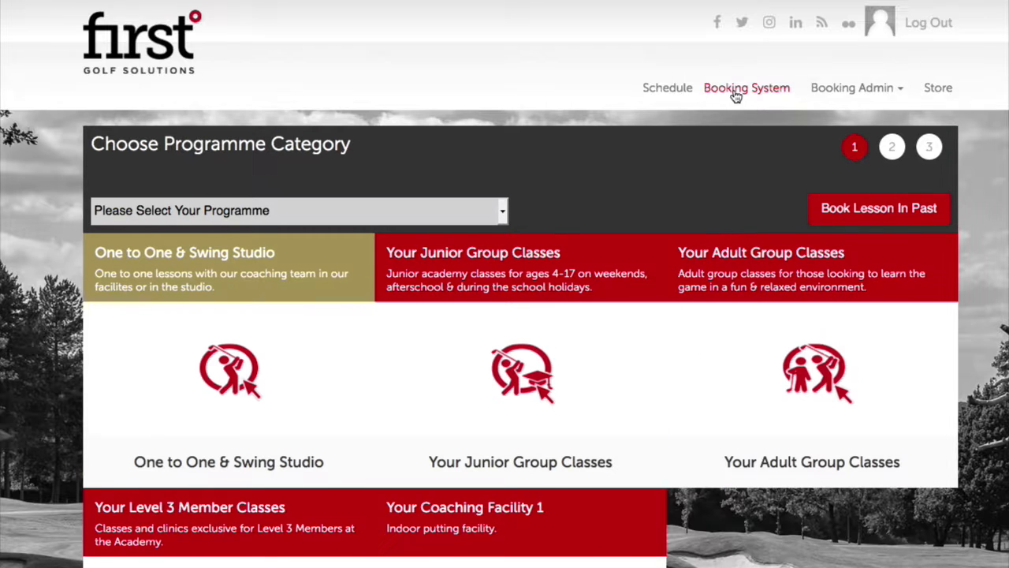
pyautogui.click(508, 373)
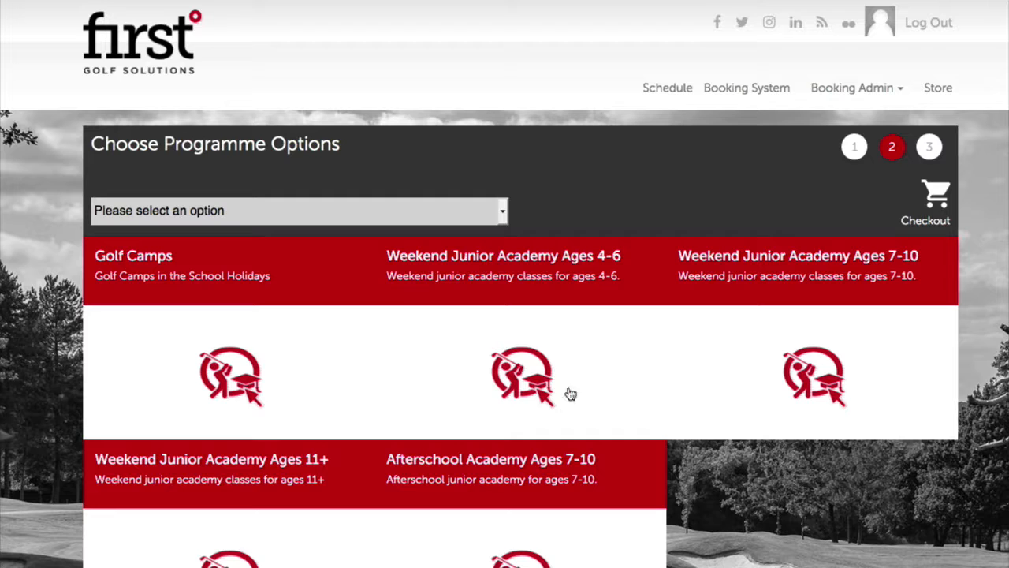
pyautogui.click(279, 395)
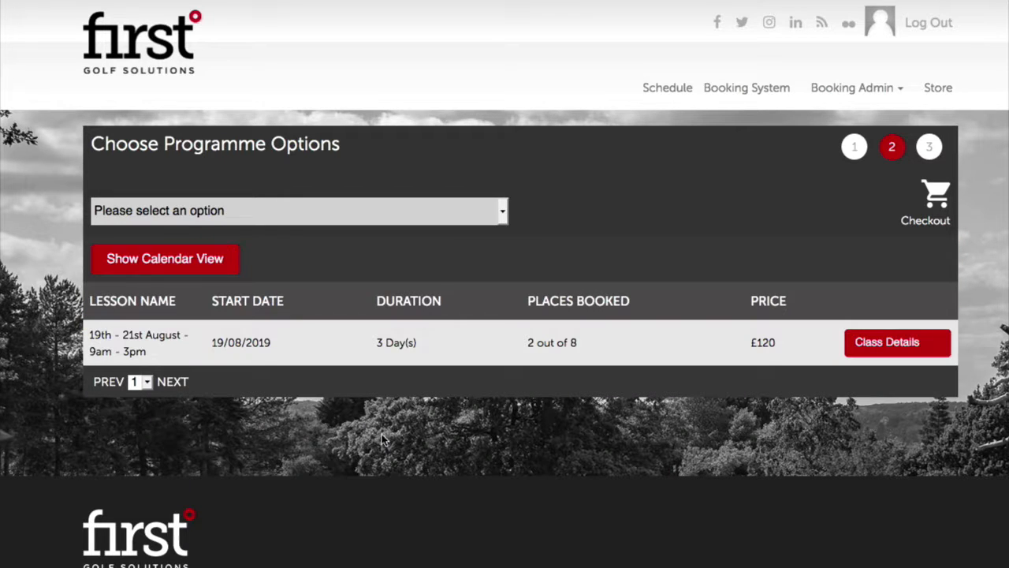
pyautogui.moveTo(579, 344); pyautogui.dragTo(528, 344)
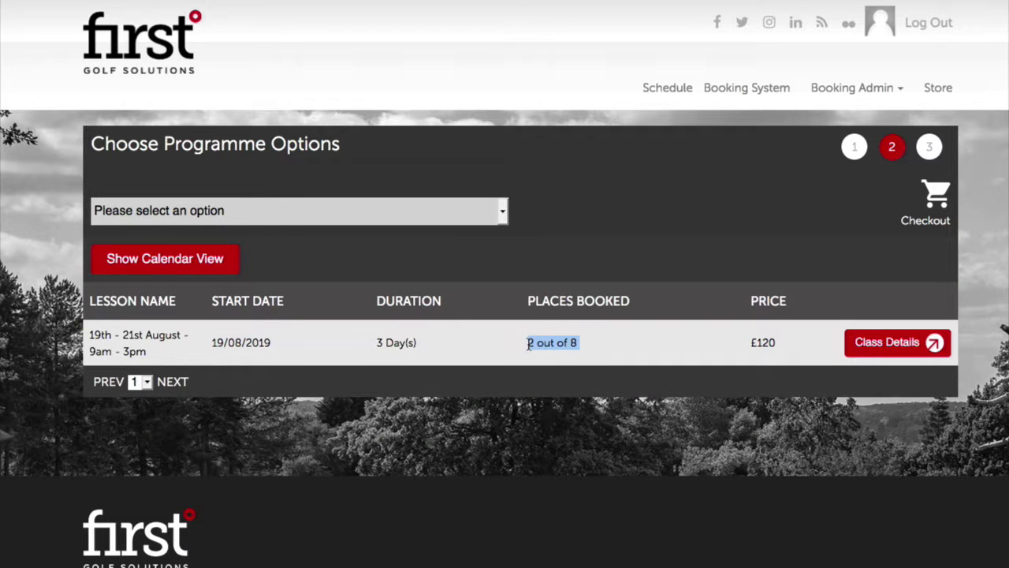
pyautogui.click(571, 392)
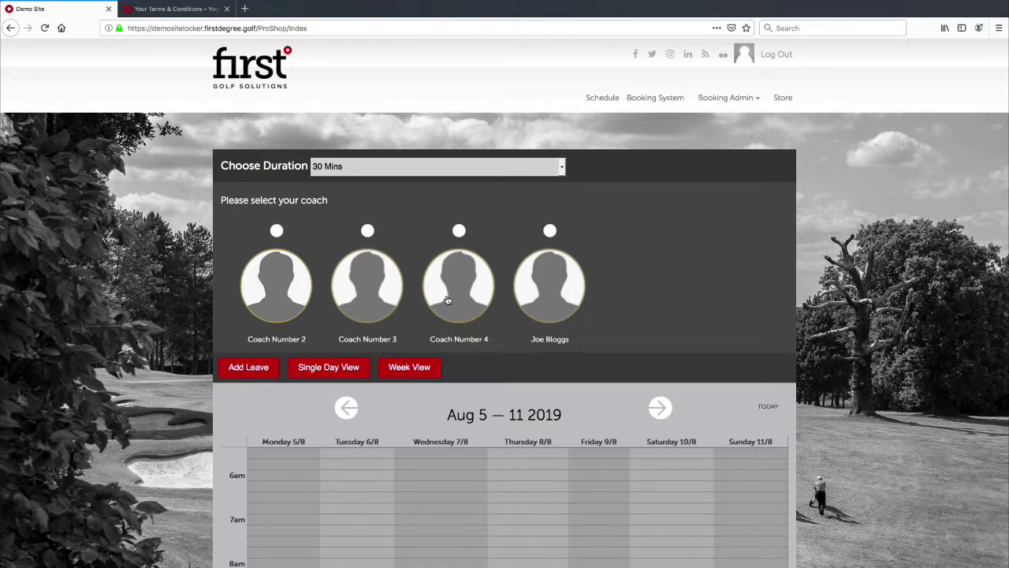
# Book a 120-minute non-studio lesson with the fourth coach on Monday 12/08, 17:00–19:00
pyautogui.click(432, 168)
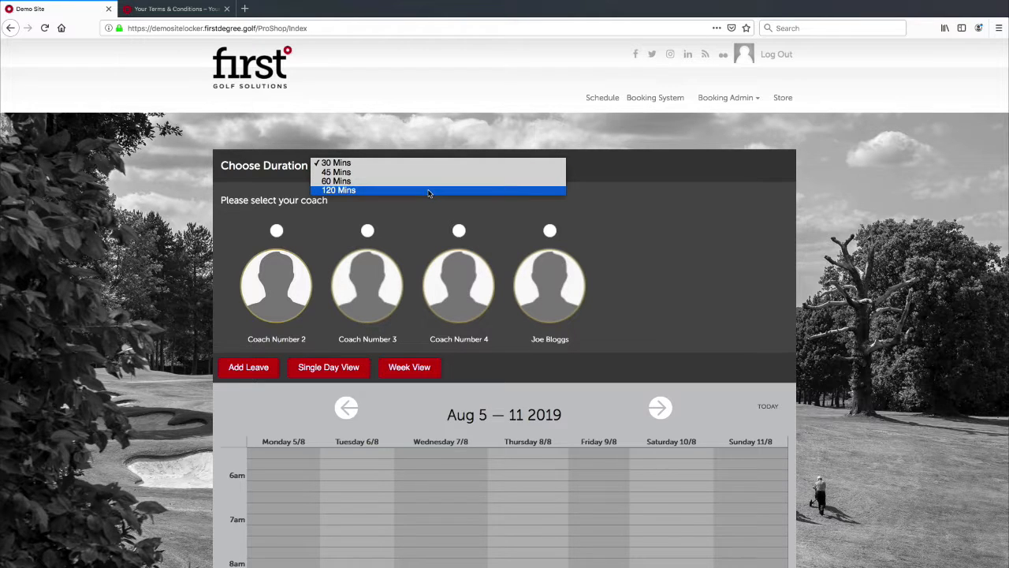
pyautogui.click(429, 190)
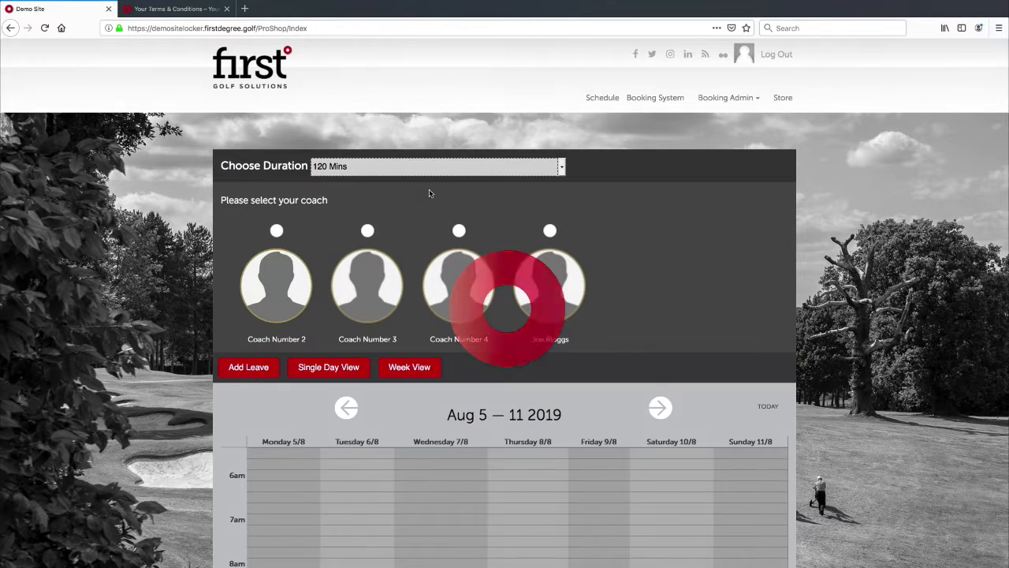
pyautogui.click(550, 230)
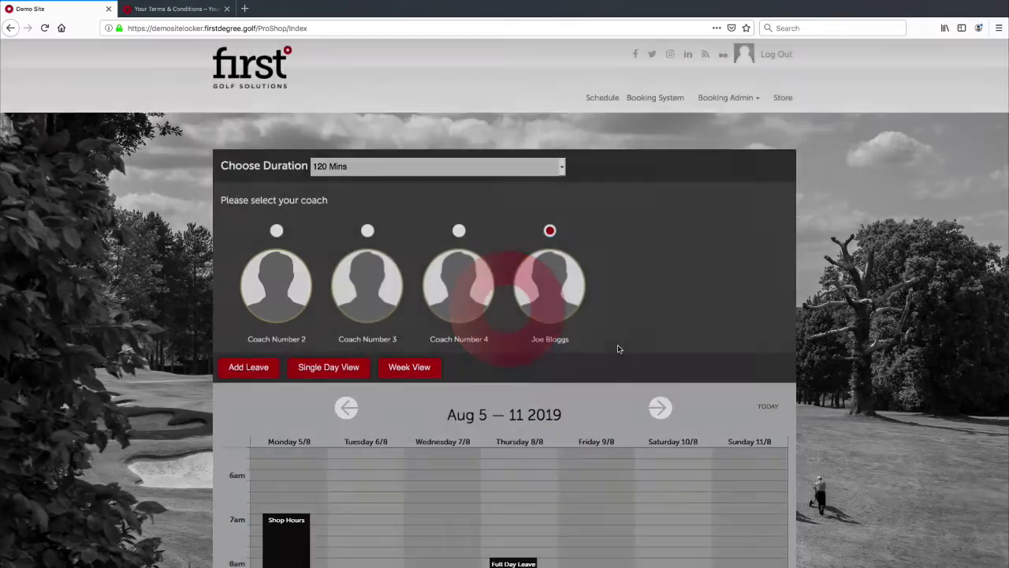
pyautogui.scroll(-3, 620, 347)
pyautogui.click(656, 202)
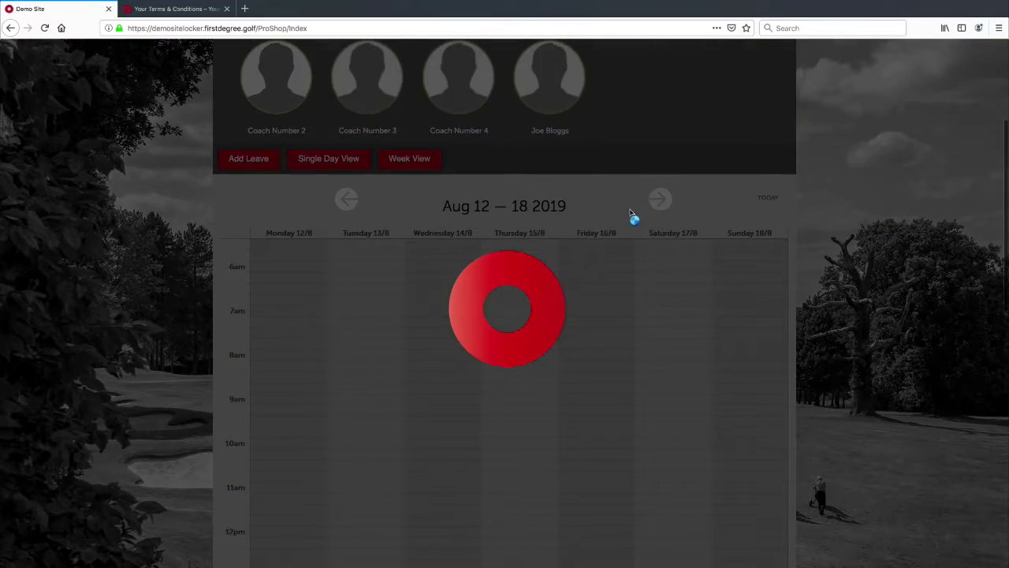
pyautogui.scroll(-5, 347, 303)
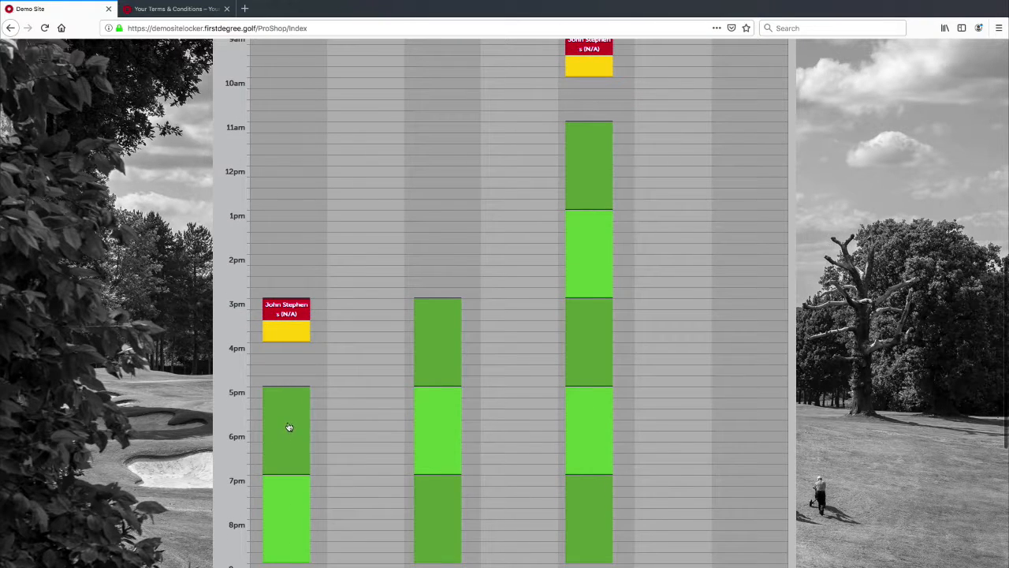
pyautogui.click(289, 410)
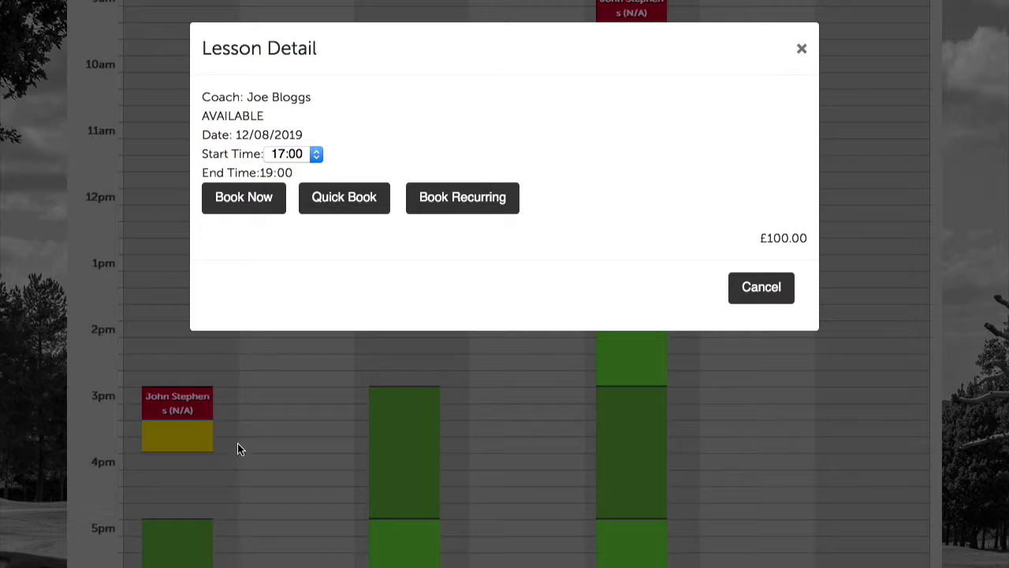
pyautogui.click(266, 202)
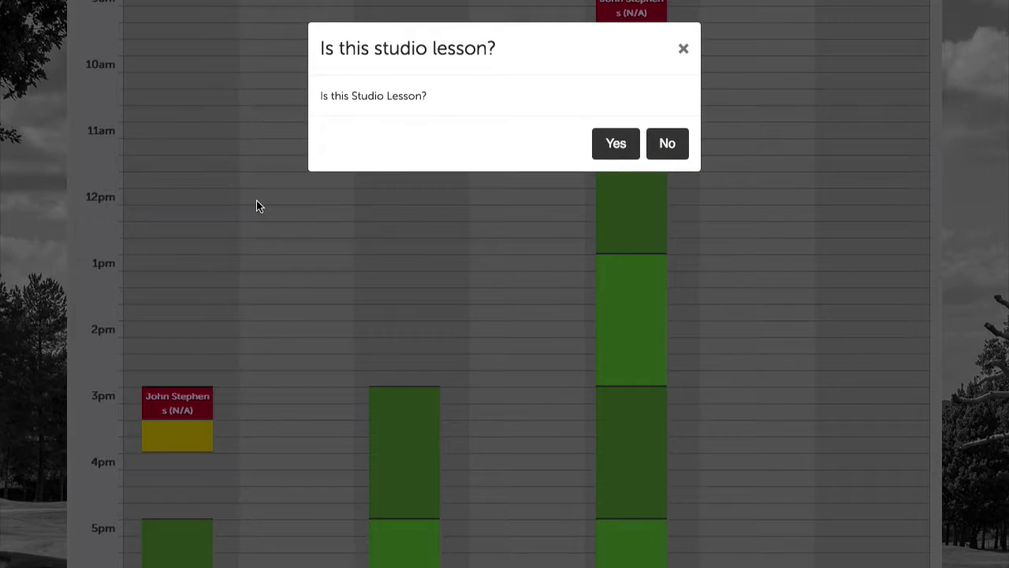
pyautogui.click(668, 145)
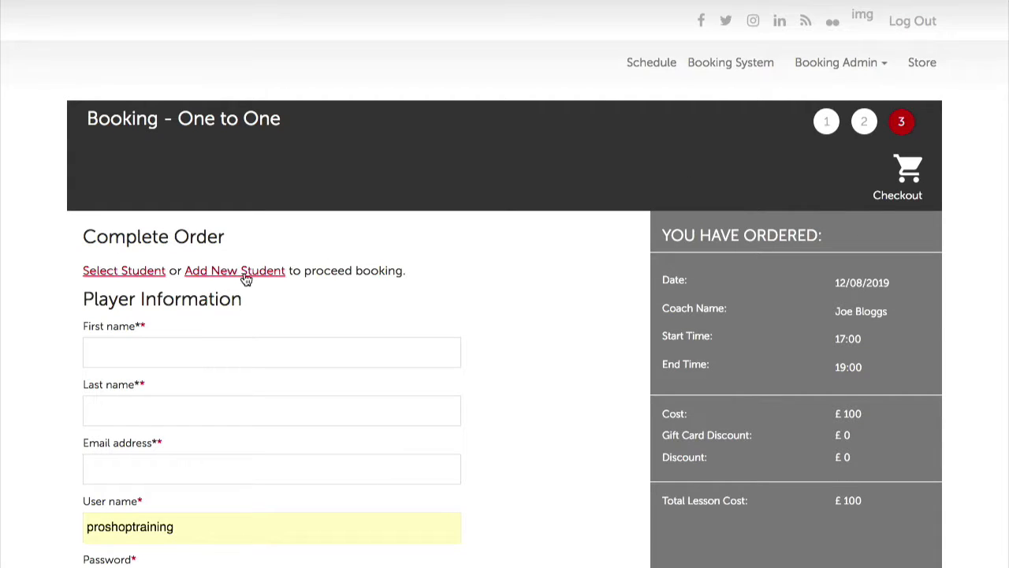
# Choose the existing student and set payment to Pay At Academy
pyautogui.click(139, 296)
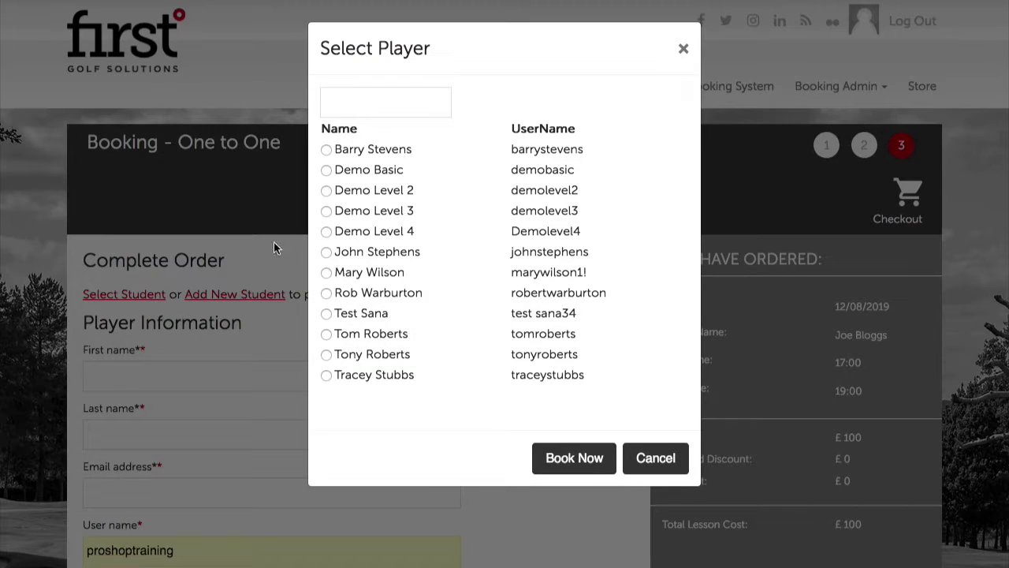
pyautogui.click(328, 273)
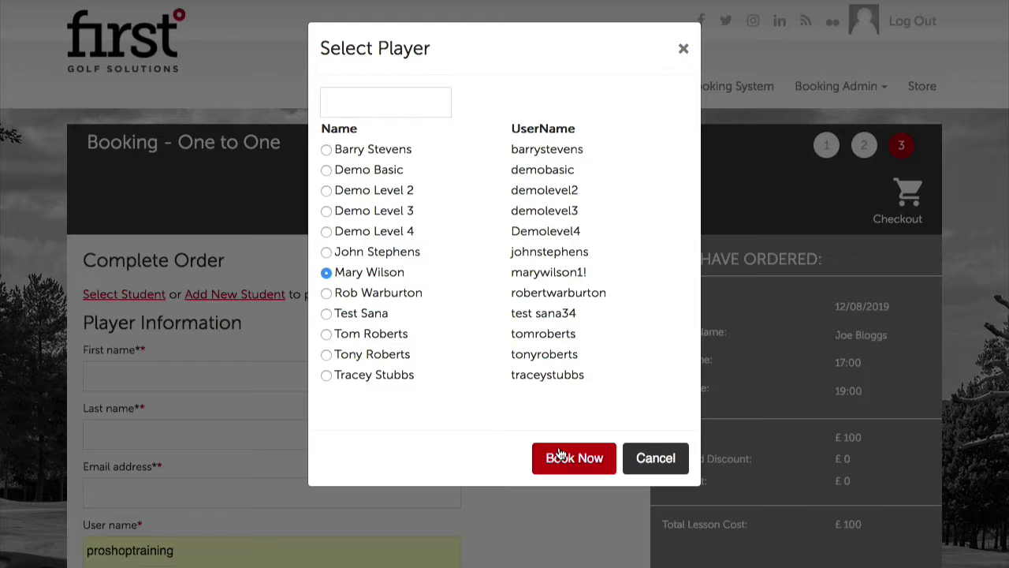
pyautogui.click(560, 455)
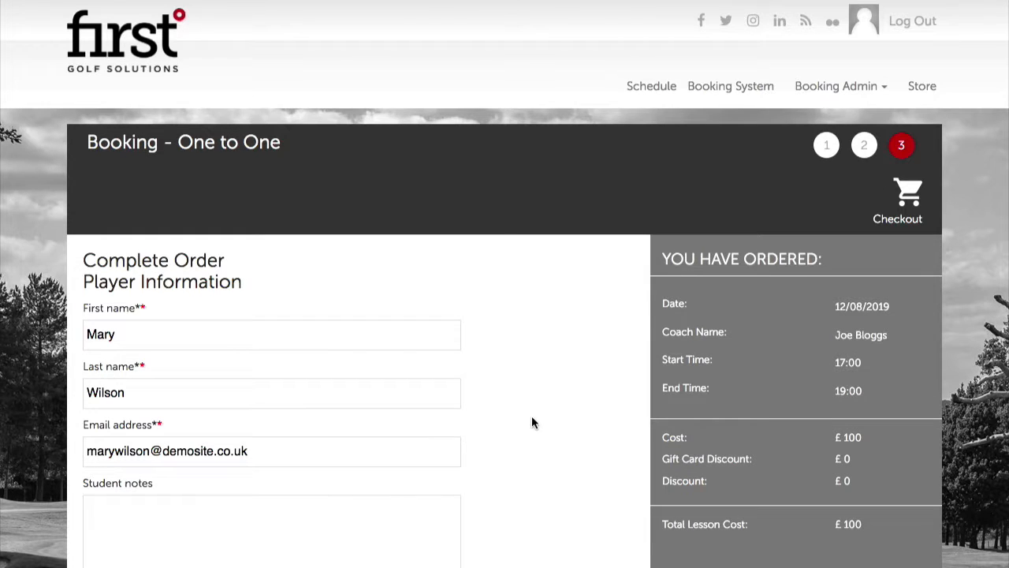
pyautogui.scroll(-2, 524, 501)
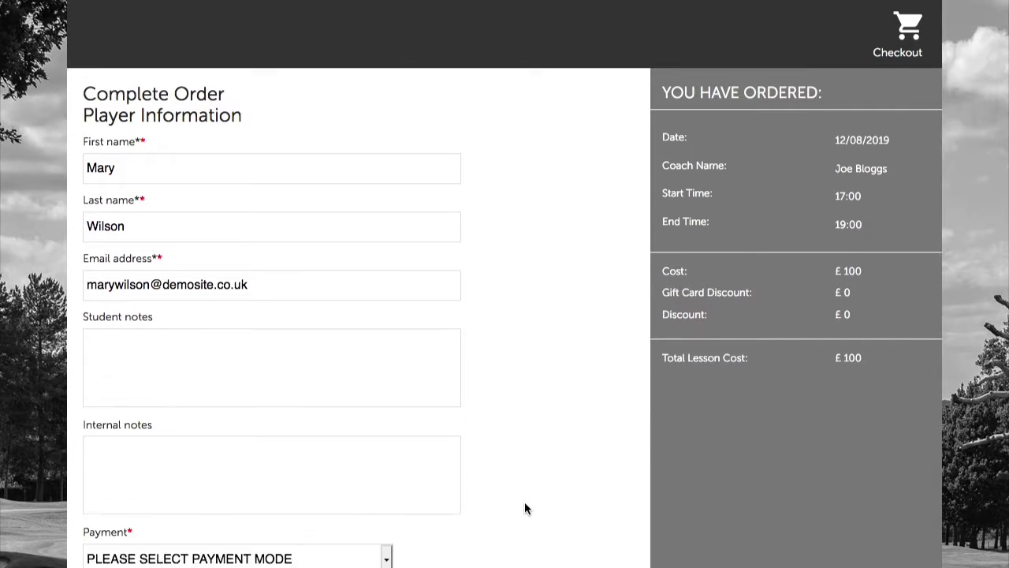
pyautogui.scroll(-3, 524, 502)
pyautogui.click(338, 339)
pyautogui.click(341, 346)
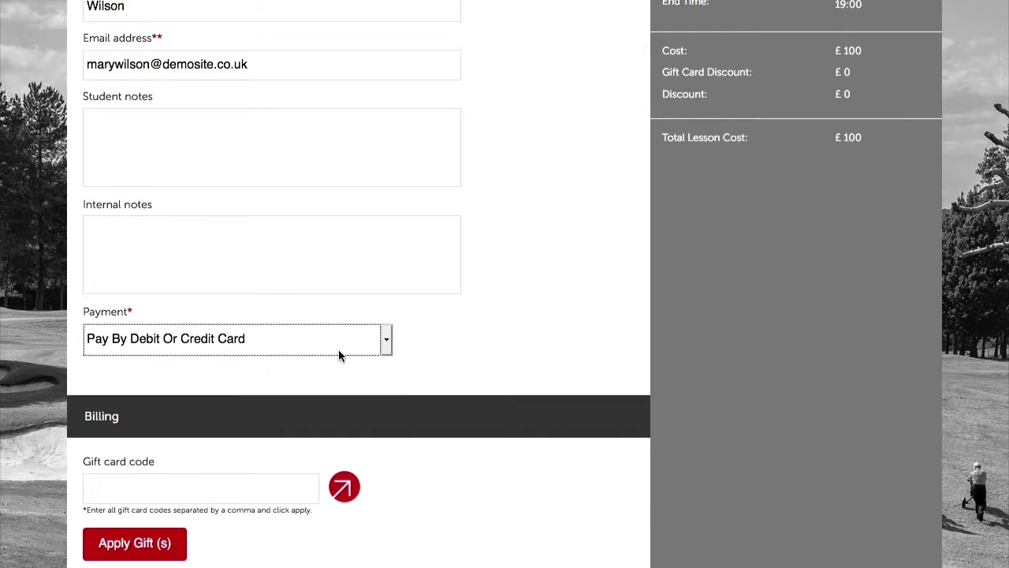
pyautogui.click(342, 350)
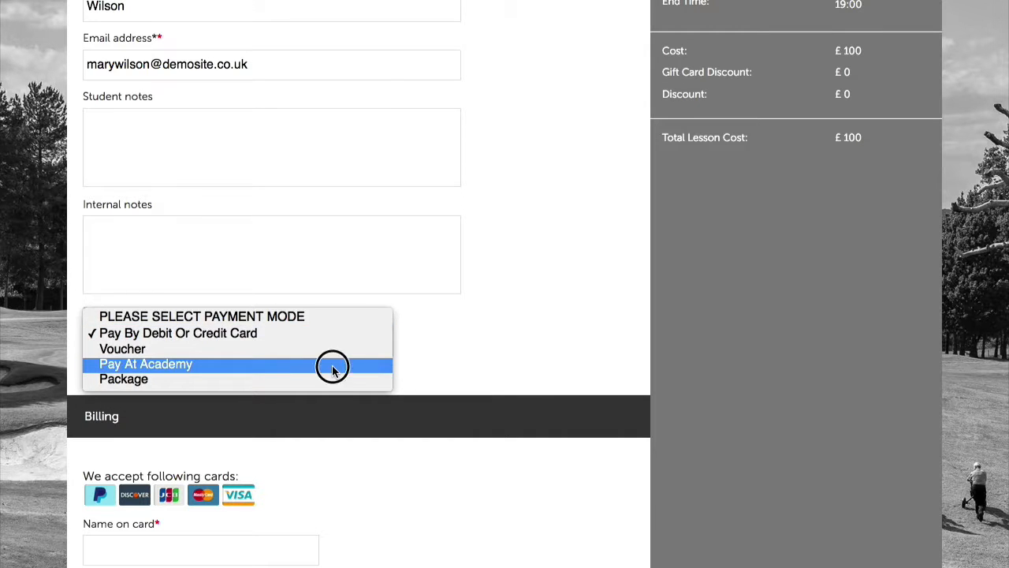
pyautogui.click(331, 366)
# Apply discount code 25%OFF and place the £75.00 booking
pyautogui.scroll(-2, 488, 363)
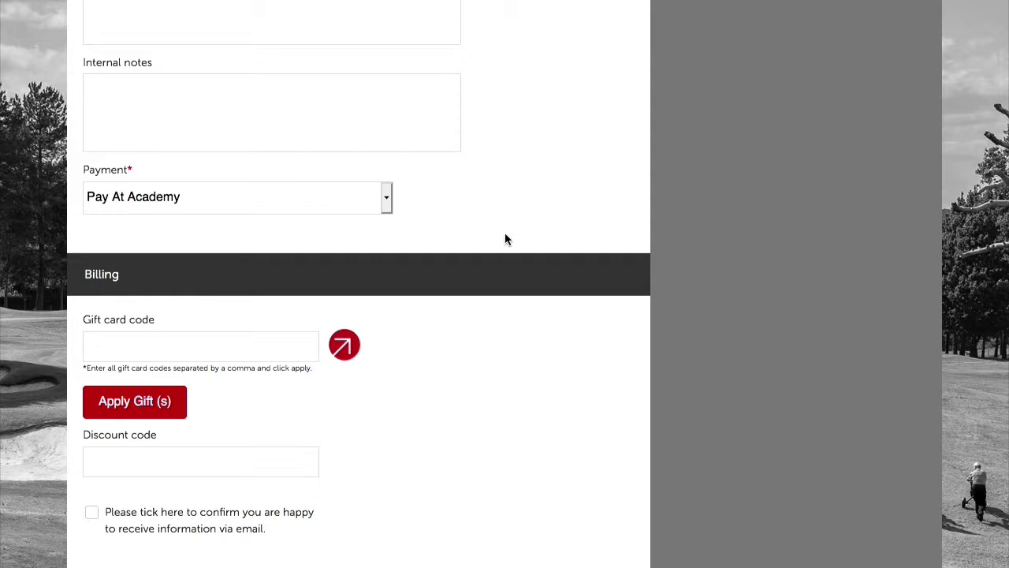
pyautogui.scroll(-2, 491, 257)
pyautogui.scroll(-2, 490, 260)
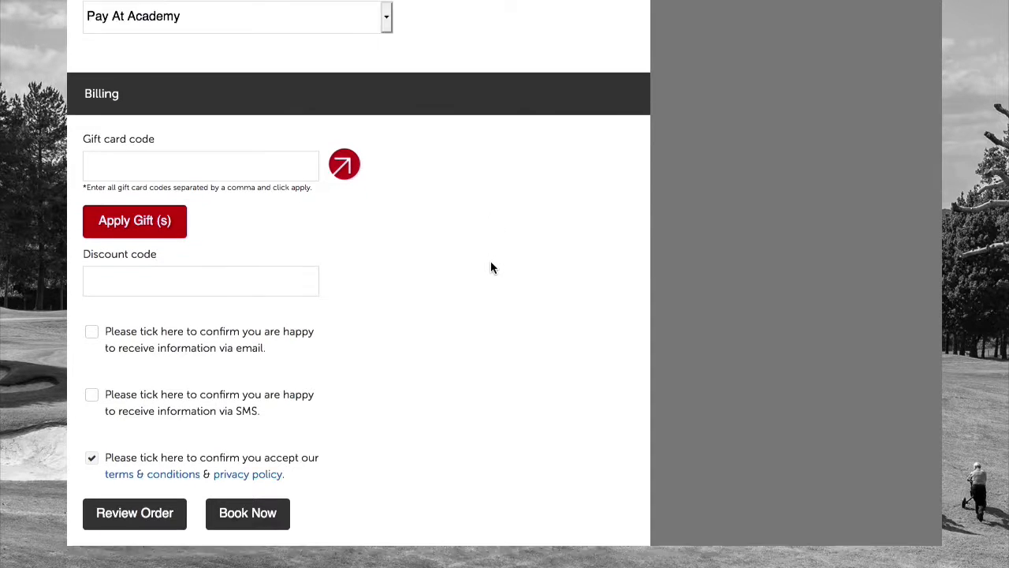
pyautogui.click(208, 239)
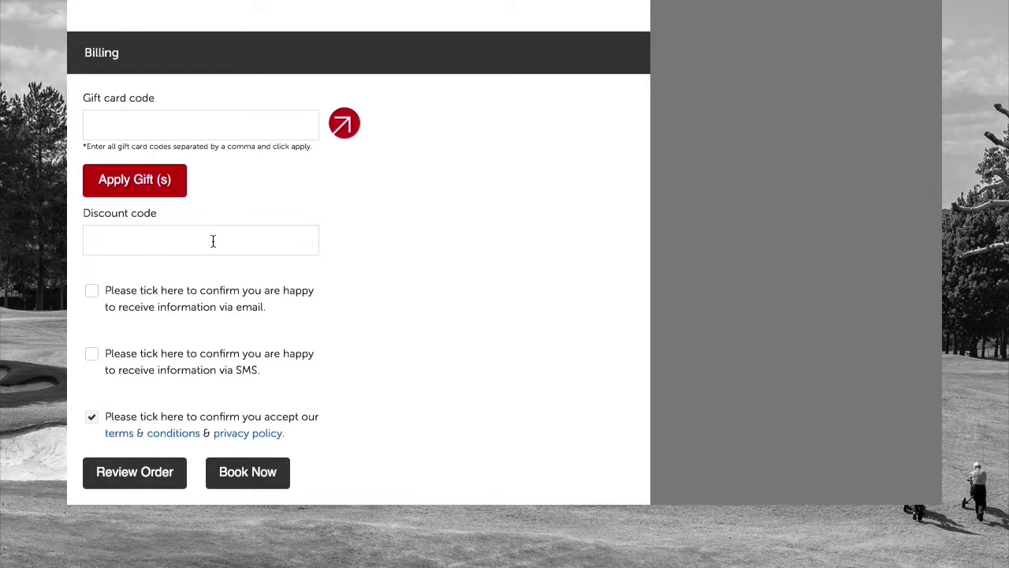
pyautogui.write('25%OFF')
pyautogui.scroll(5, 369, 198)
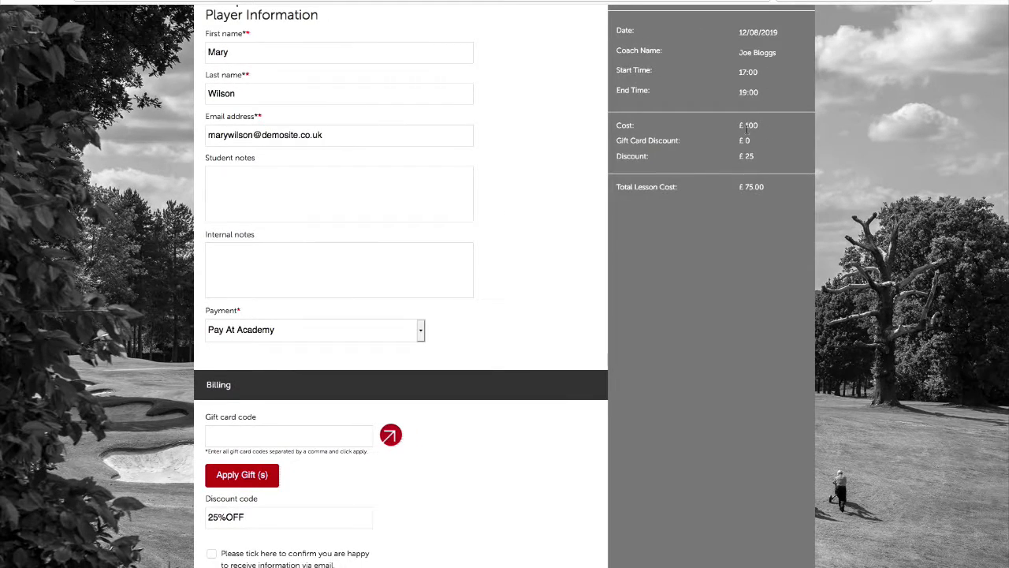
pyautogui.scroll(1, 747, 128)
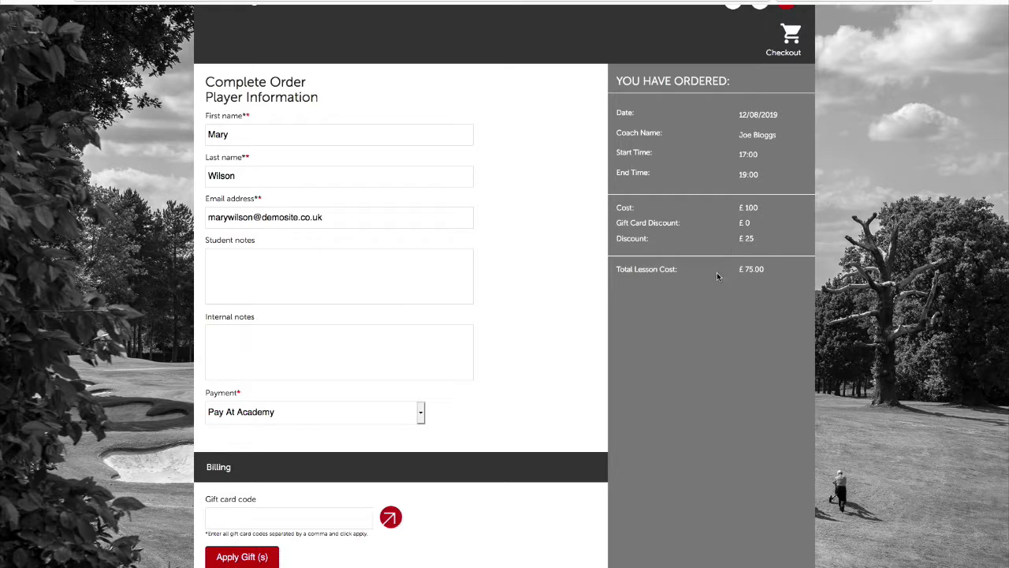
pyautogui.scroll(-1, 716, 272)
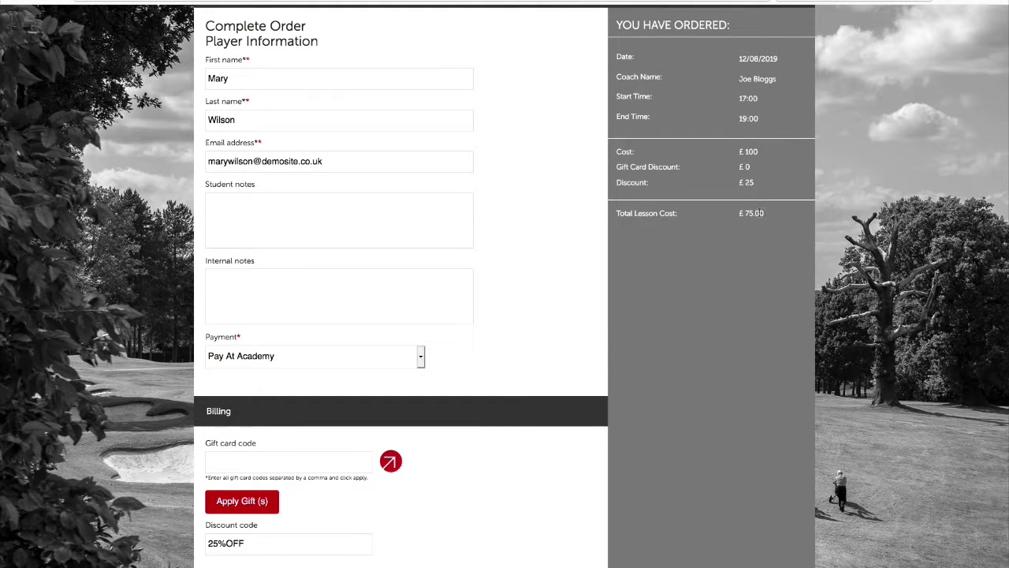
pyautogui.scroll(-4, 689, 238)
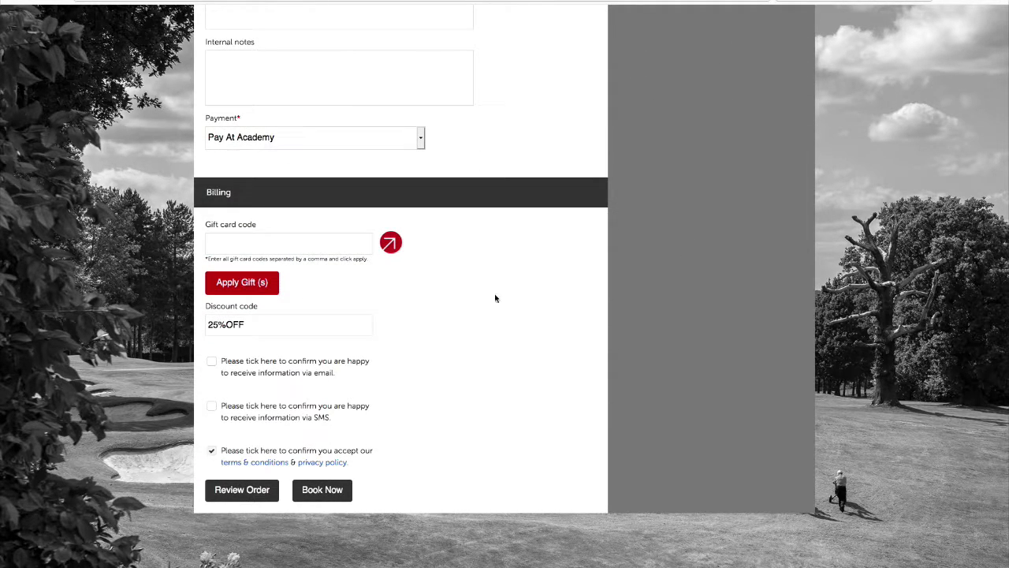
pyautogui.scroll(-1, 473, 426)
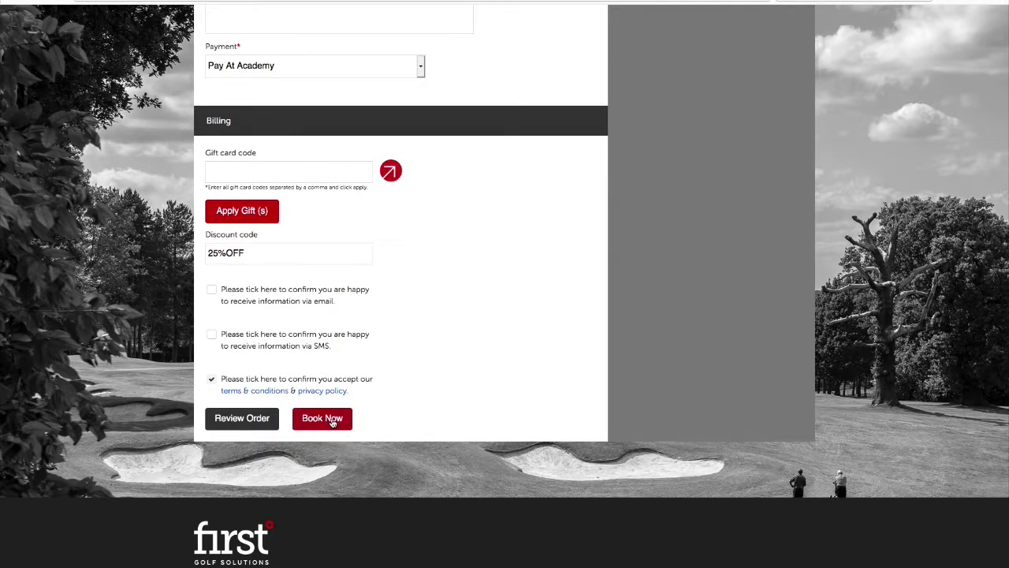
pyautogui.click(339, 423)
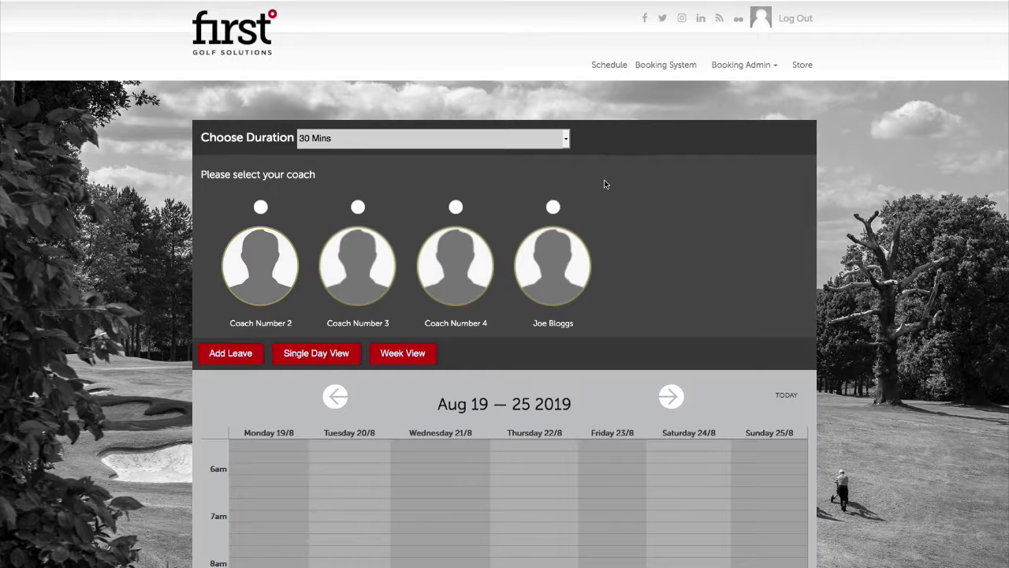
# Scroll the reloaded booking page showing four coaches and the Aug 19–25 2019 calendar
pyautogui.scroll(-2, 621, 181)
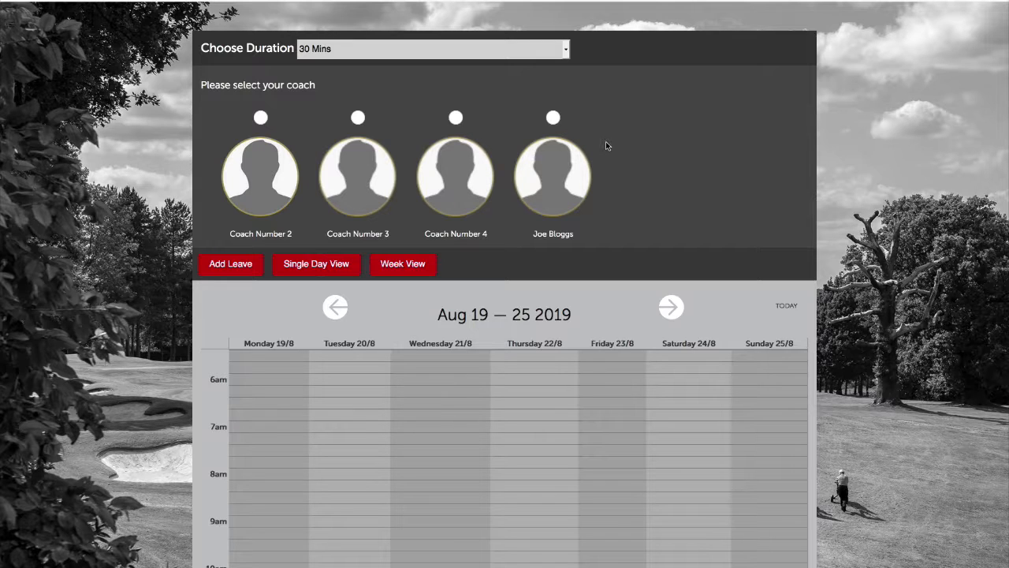
pyautogui.scroll(2, 627, 168)
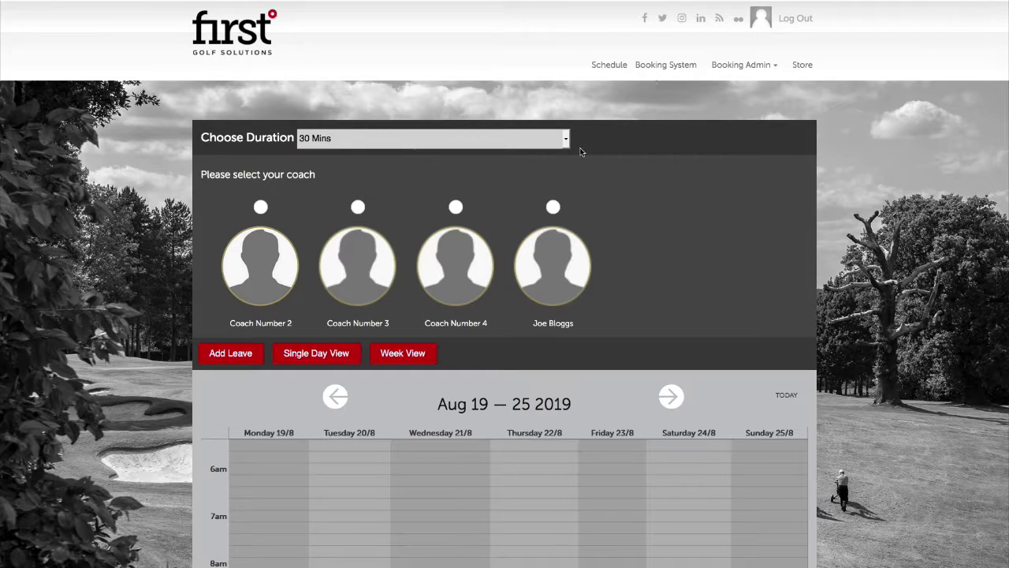
# Pick the fourth coach's free Friday 30/08/2019 15:30 slot and start a non-studio booking
pyautogui.click(551, 206)
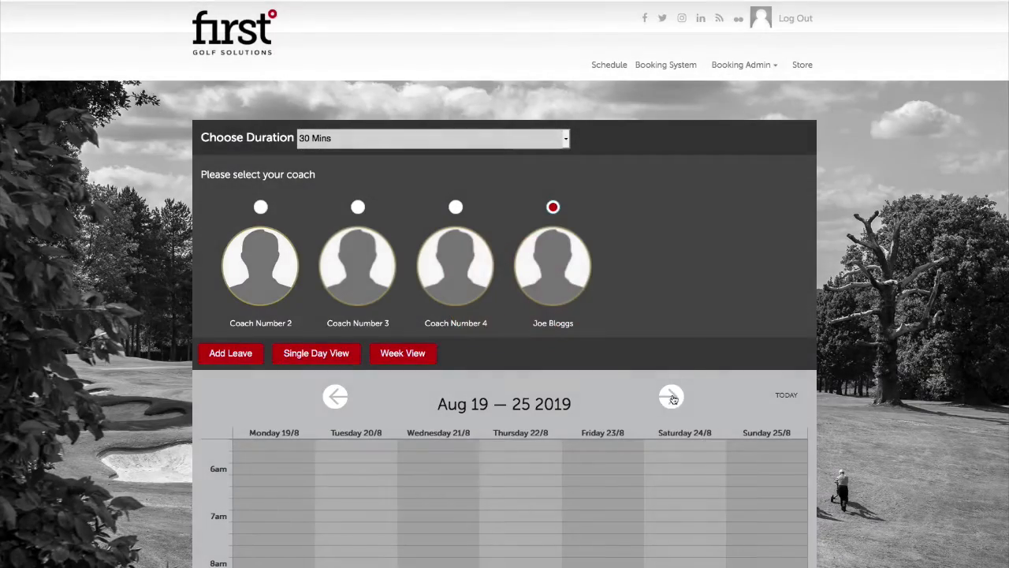
pyautogui.click(670, 396)
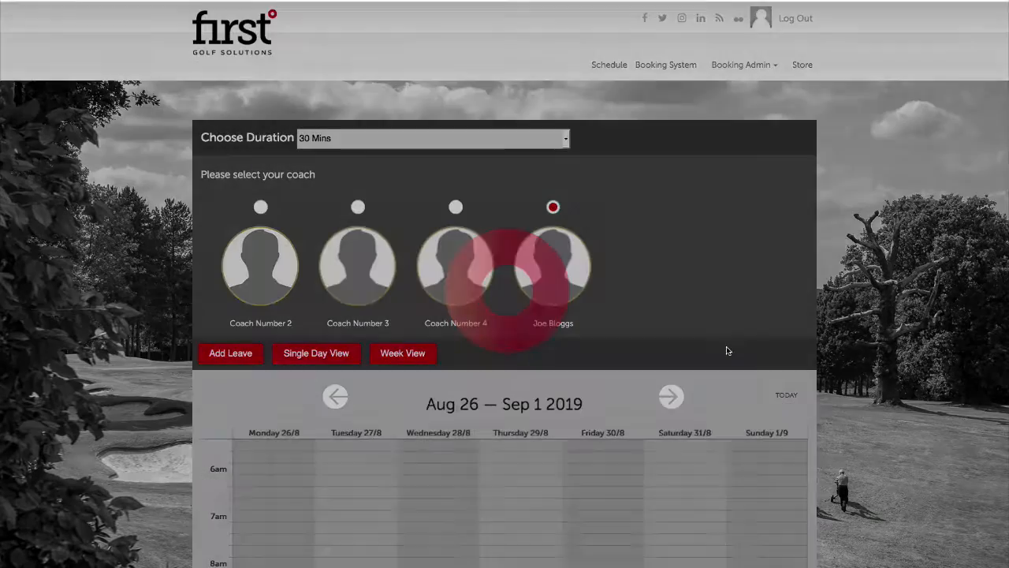
pyautogui.scroll(-8, 728, 351)
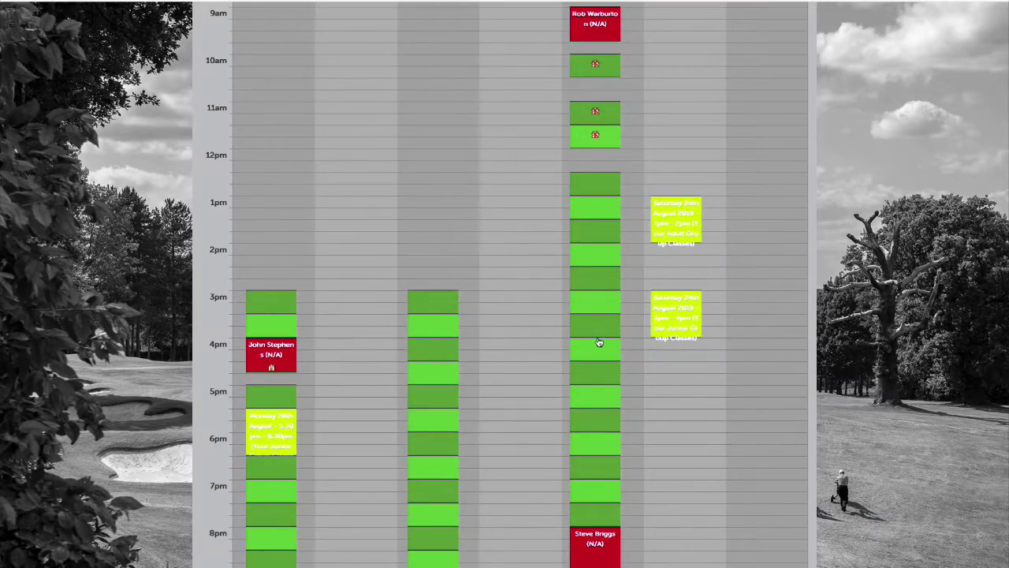
pyautogui.scroll(-1, 599, 342)
pyautogui.click(595, 254)
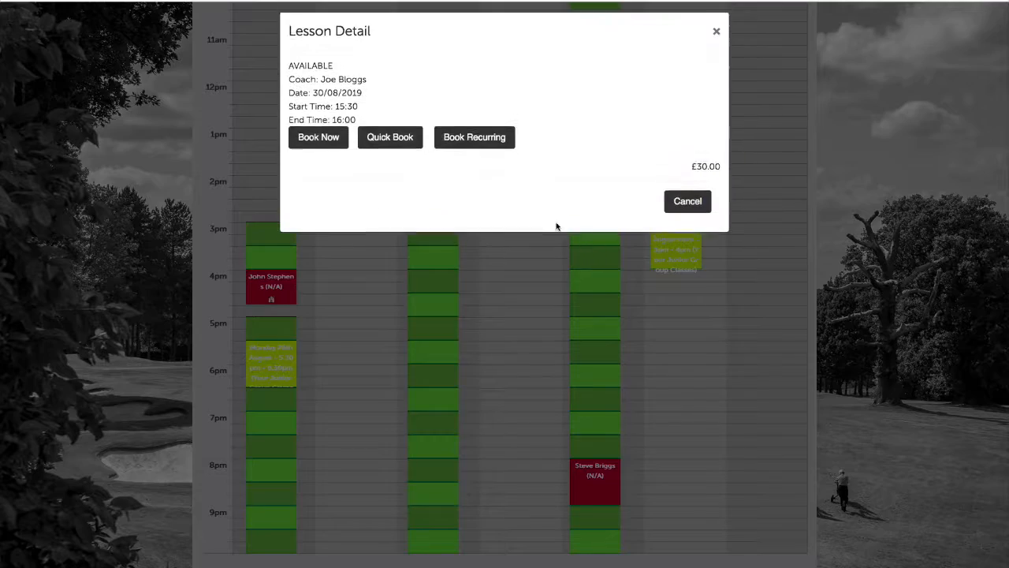
pyautogui.click(324, 144)
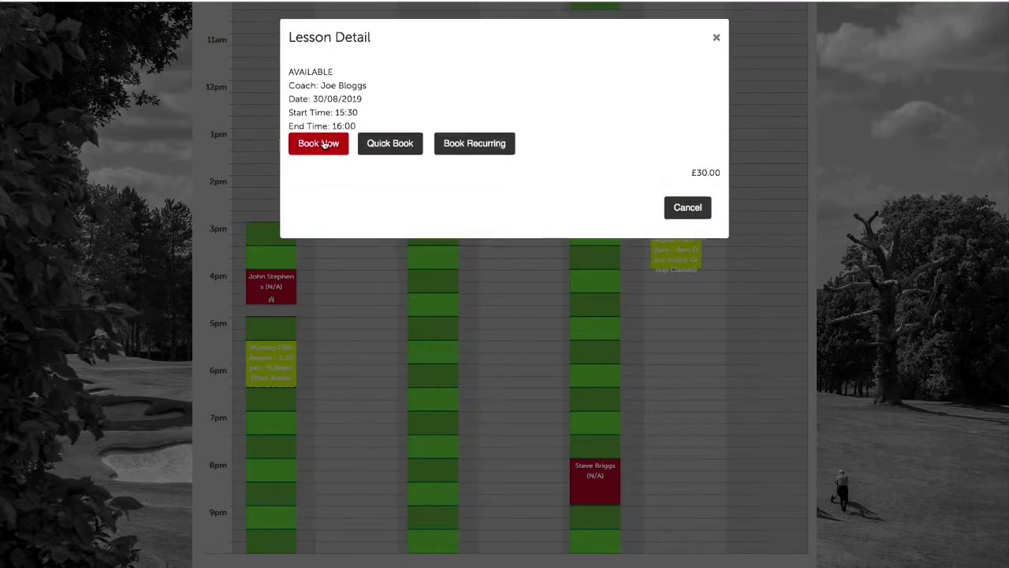
pyautogui.click(620, 110)
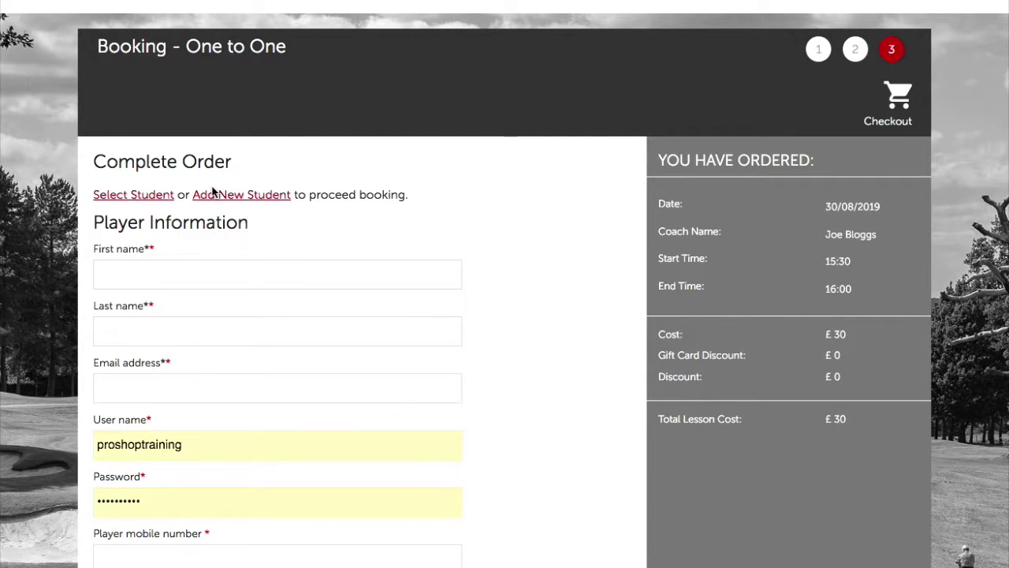
# Choose an existing student from the student list to fill the player details
pyautogui.click(160, 196)
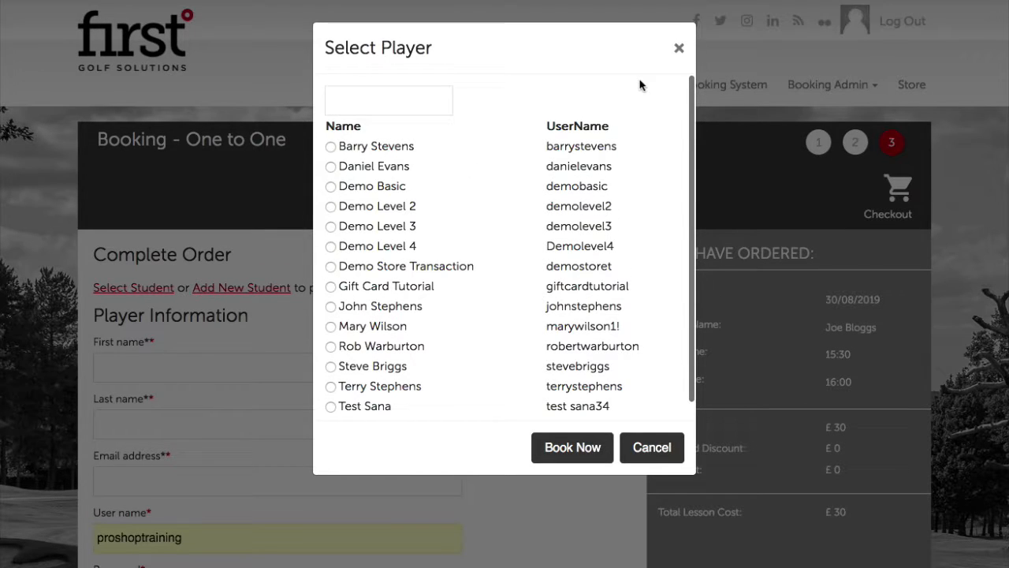
pyautogui.click(678, 48)
pyautogui.scroll(-3, 228, 352)
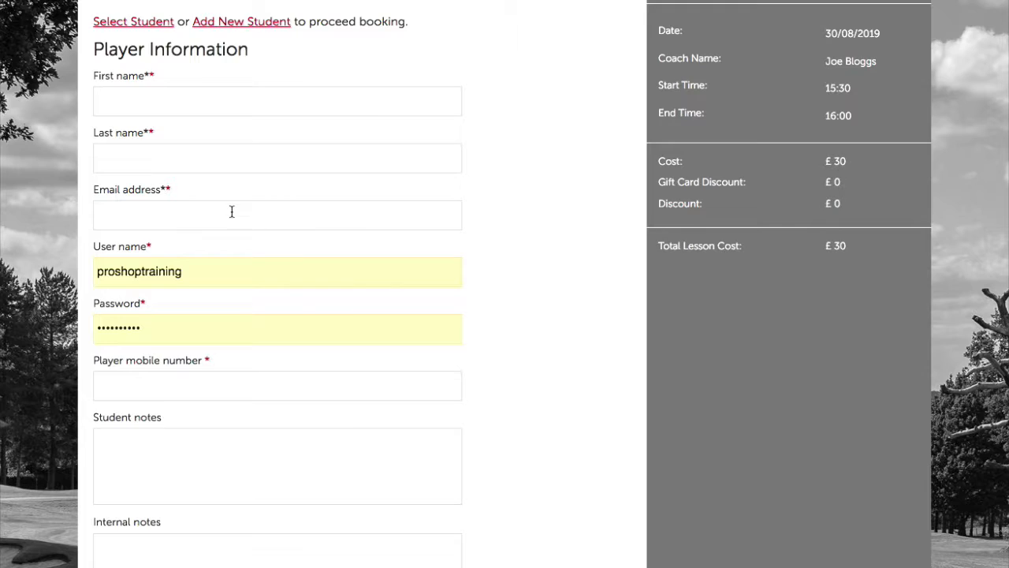
pyautogui.scroll(3, 225, 213)
pyautogui.click(150, 228)
pyautogui.scroll(-1, 433, 349)
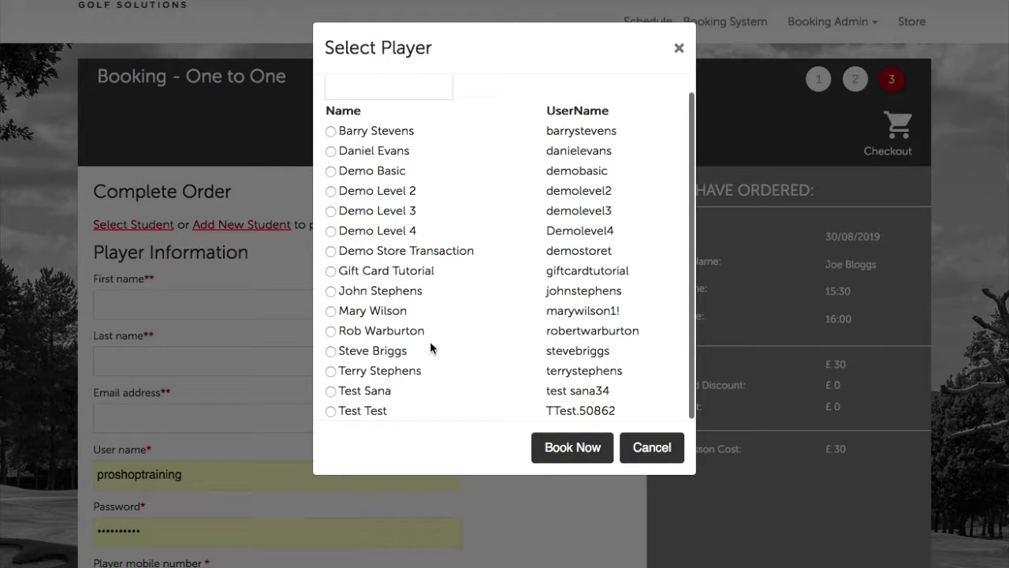
pyautogui.click(331, 352)
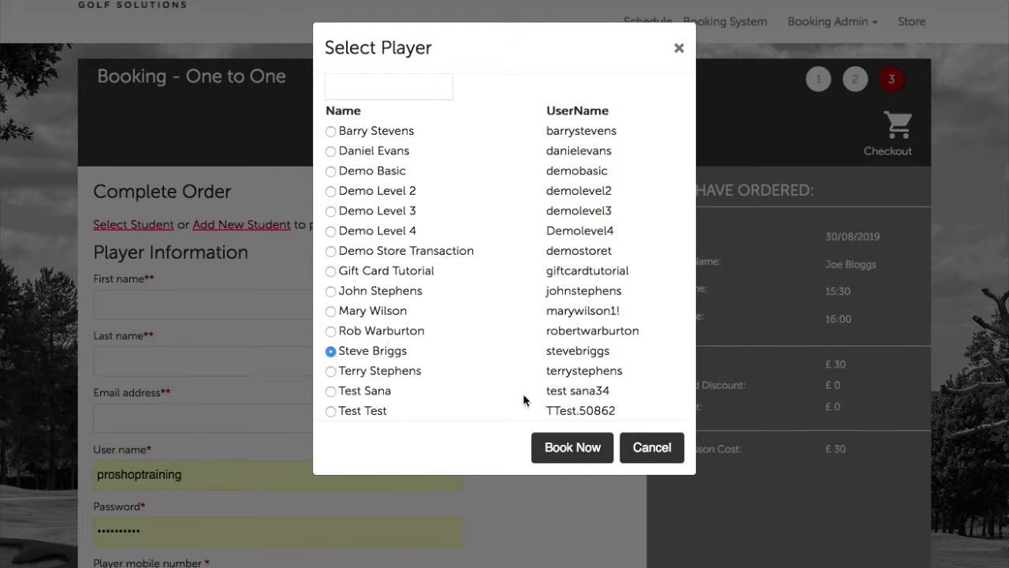
pyautogui.click(576, 445)
# Set the booking's payment mode to Pay At Academy
pyautogui.scroll(-5, 513, 513)
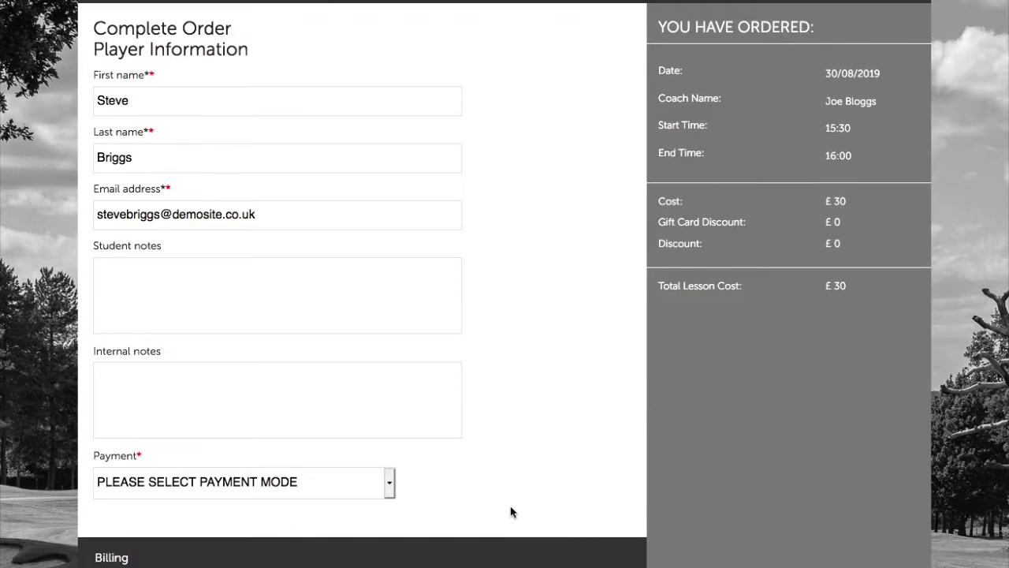
pyautogui.click(350, 448)
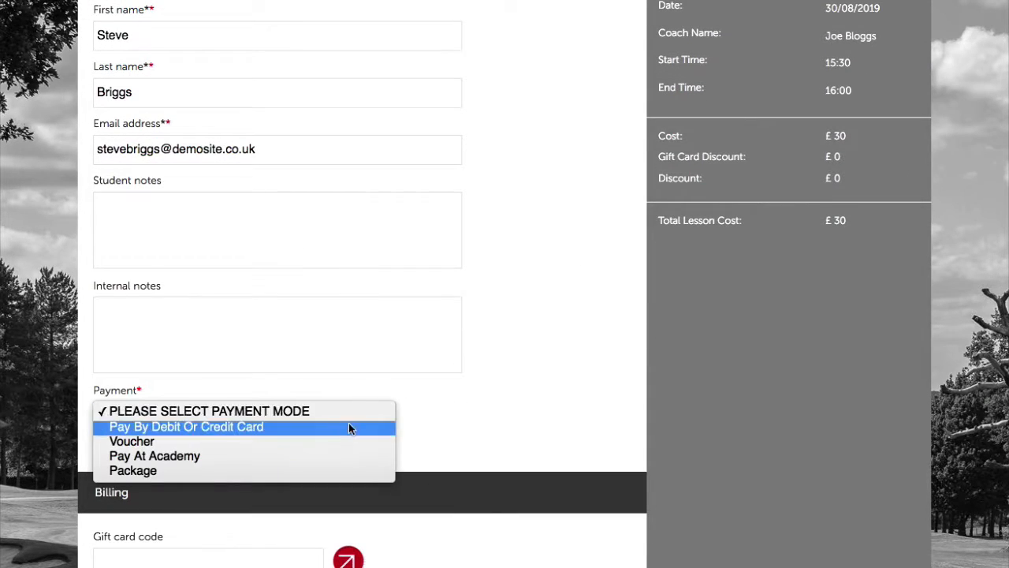
pyautogui.click(325, 455)
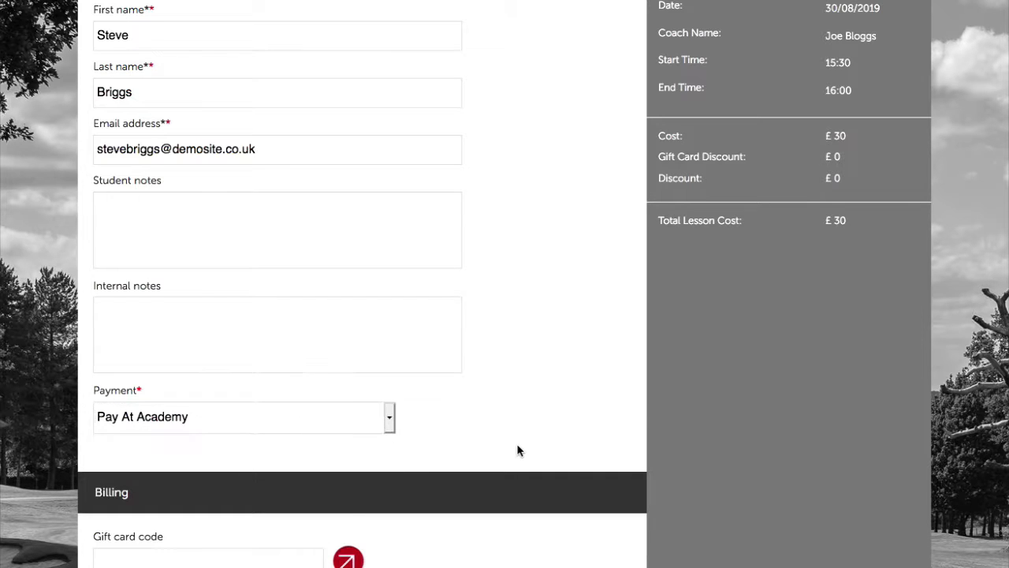
pyautogui.scroll(-3, 516, 443)
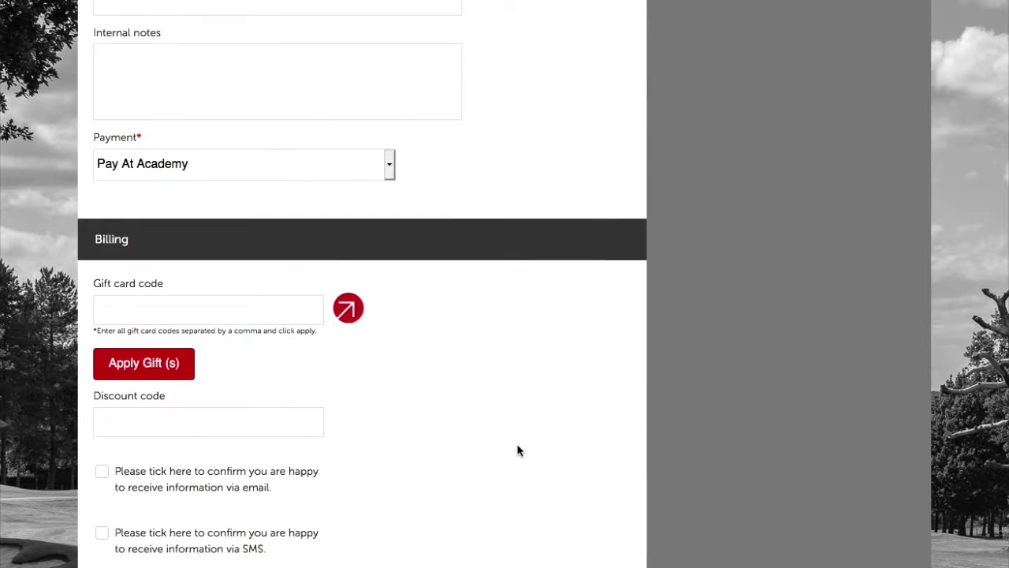
# Paste the gift card code and apply it, taking £100 off for a £0.00 total
pyautogui.click(203, 310)
pyautogui.write('85c42694-33b0')
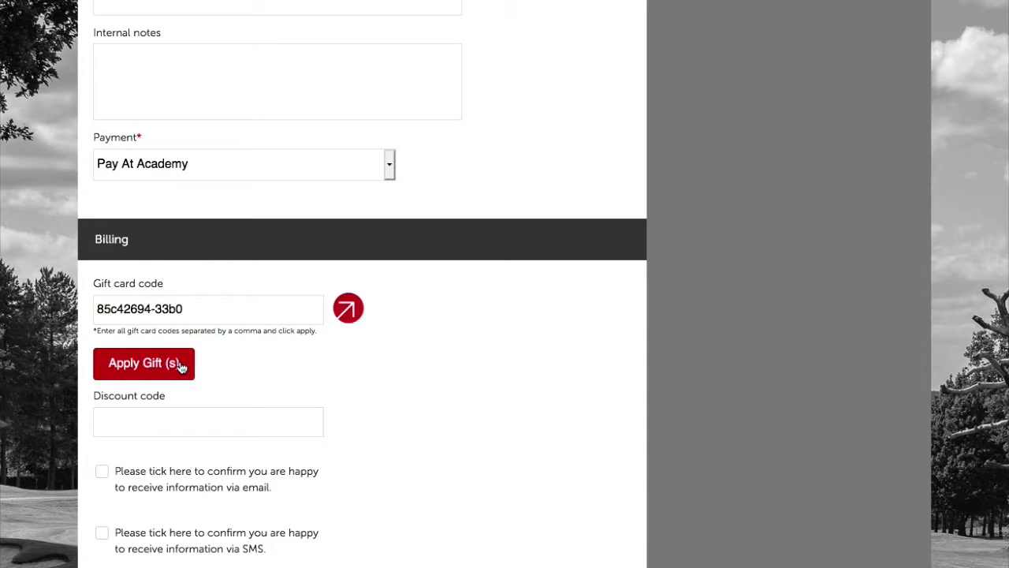
pyautogui.click(143, 363)
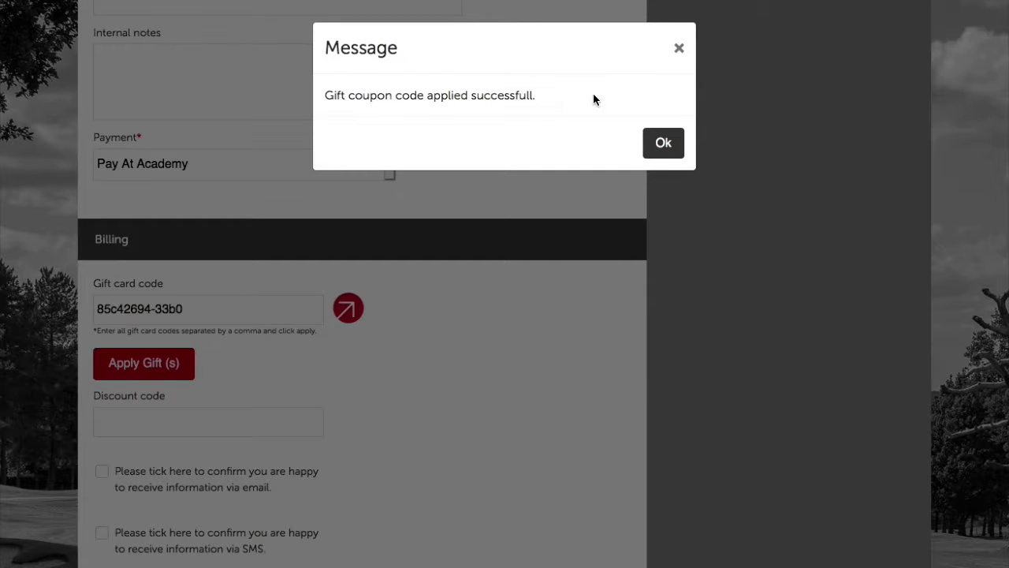
pyautogui.click(663, 142)
# Review the order and submit the £0.00 lesson booking
pyautogui.scroll(4, 661, 167)
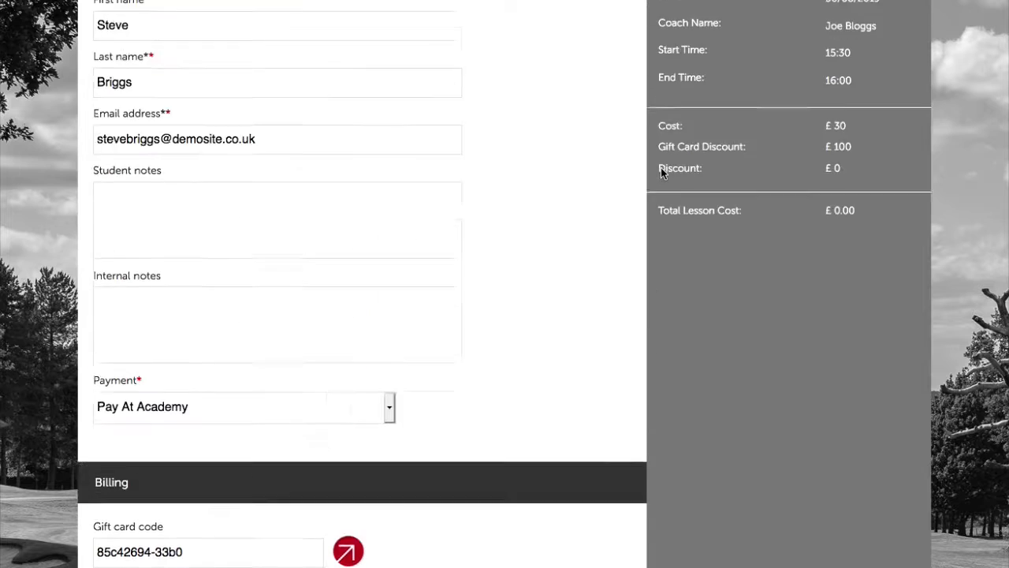
pyautogui.scroll(3, 818, 225)
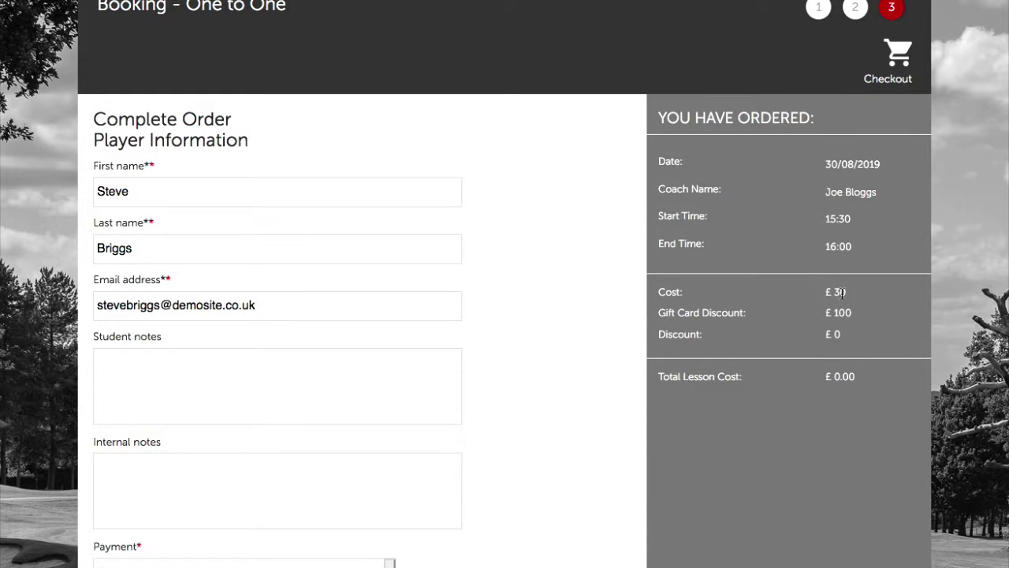
pyautogui.scroll(-1, 840, 293)
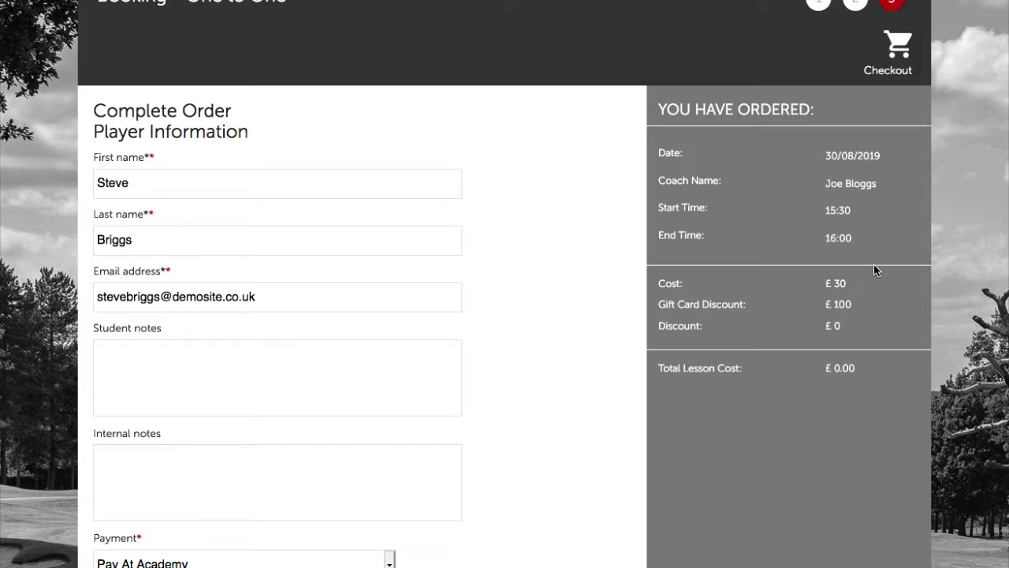
pyautogui.scroll(-5, 814, 331)
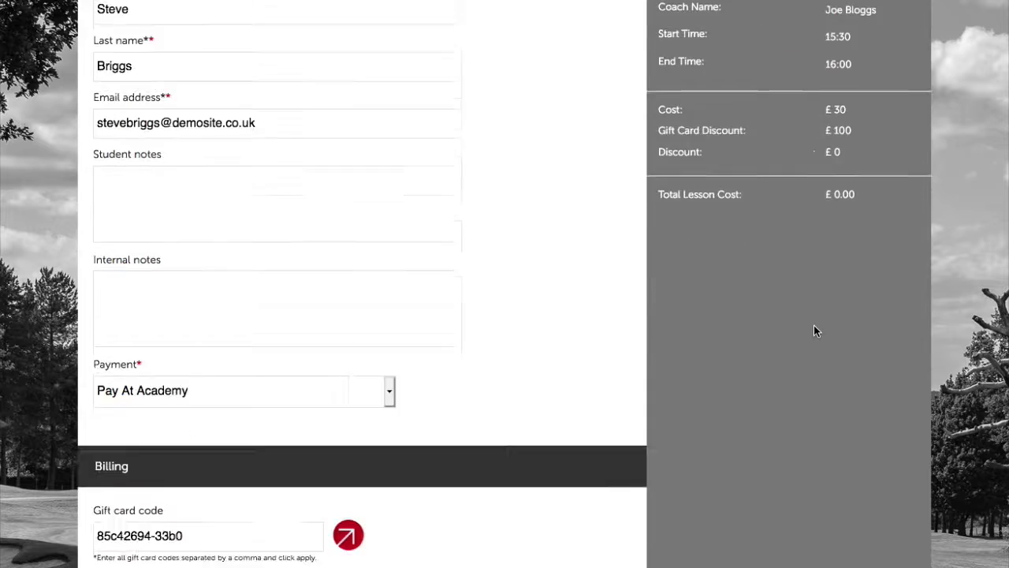
pyautogui.scroll(-2, 815, 331)
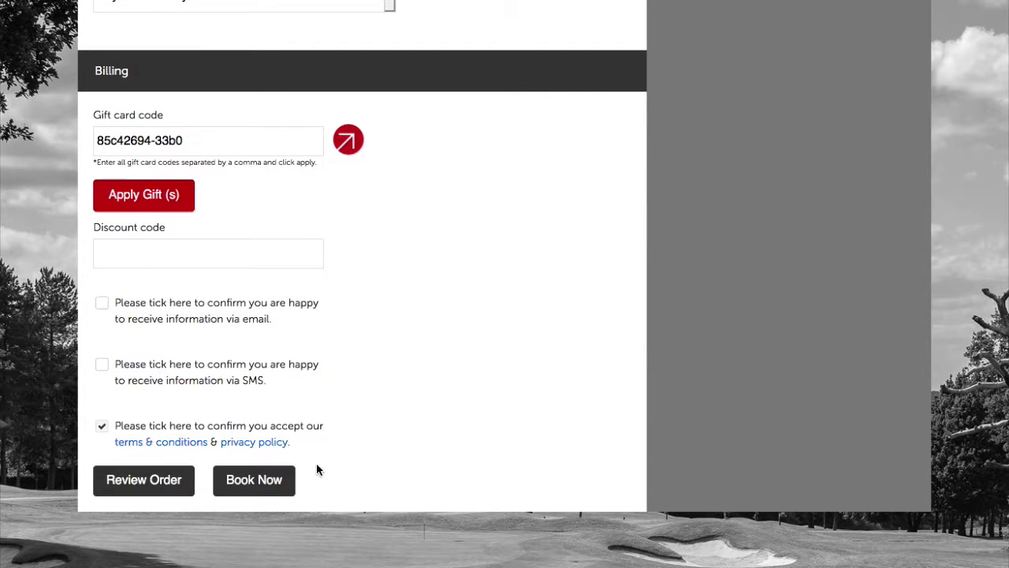
pyautogui.click(274, 483)
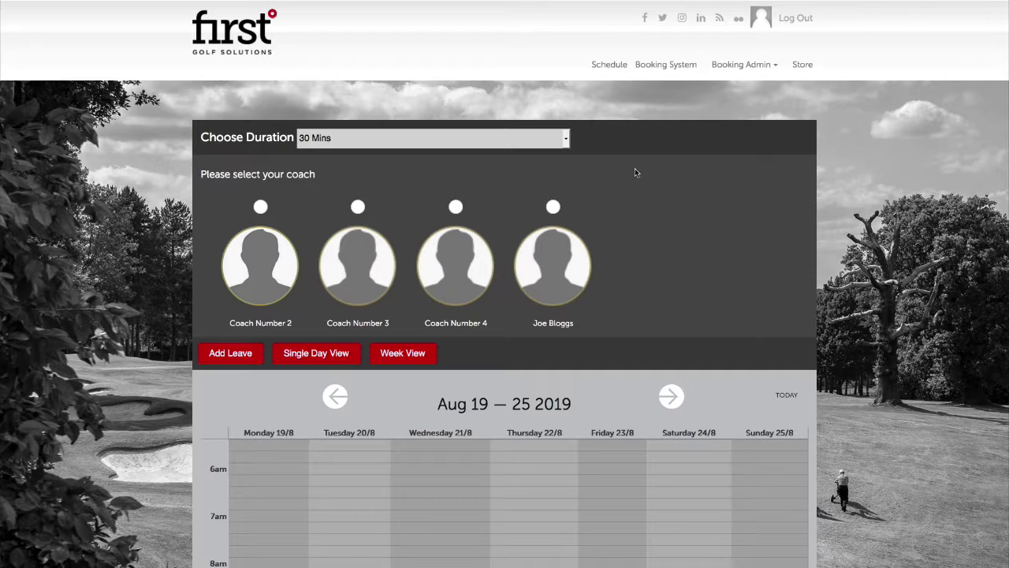
# Select the coach, go to next week, and start a non-studio booking for Friday's 12:00 slot
pyautogui.scroll(-3, 653, 260)
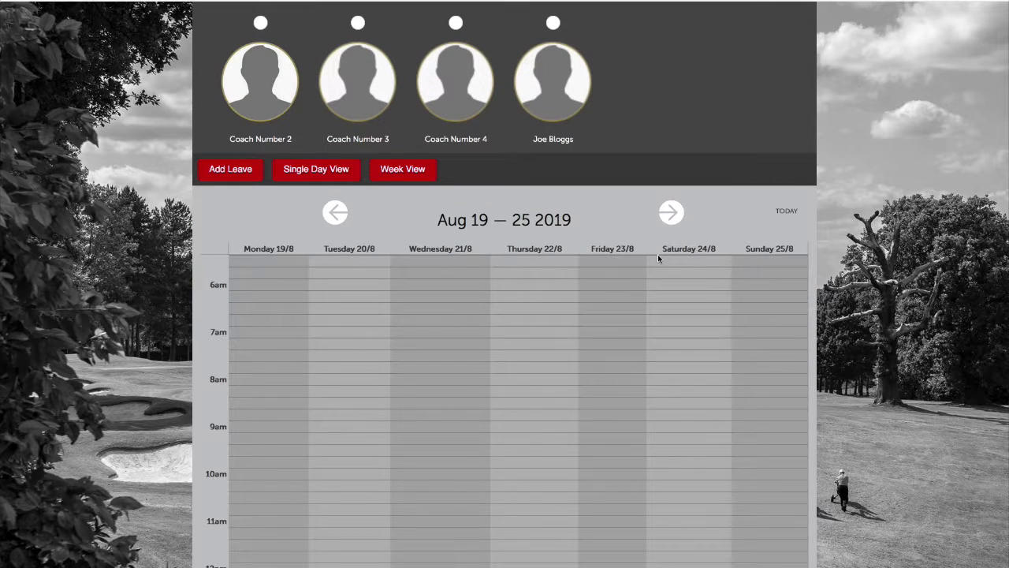
pyautogui.scroll(3, 592, 190)
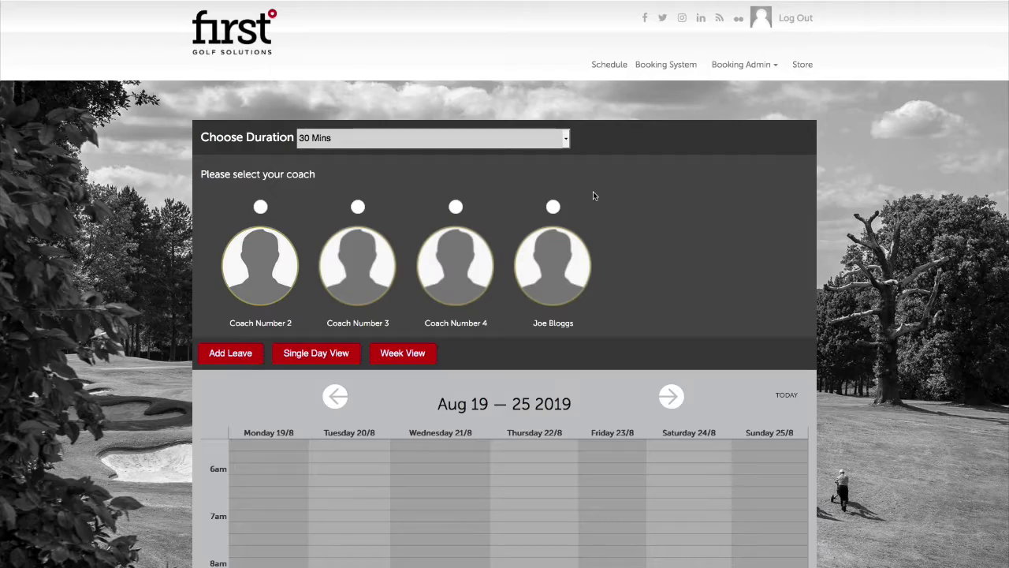
pyautogui.click(552, 206)
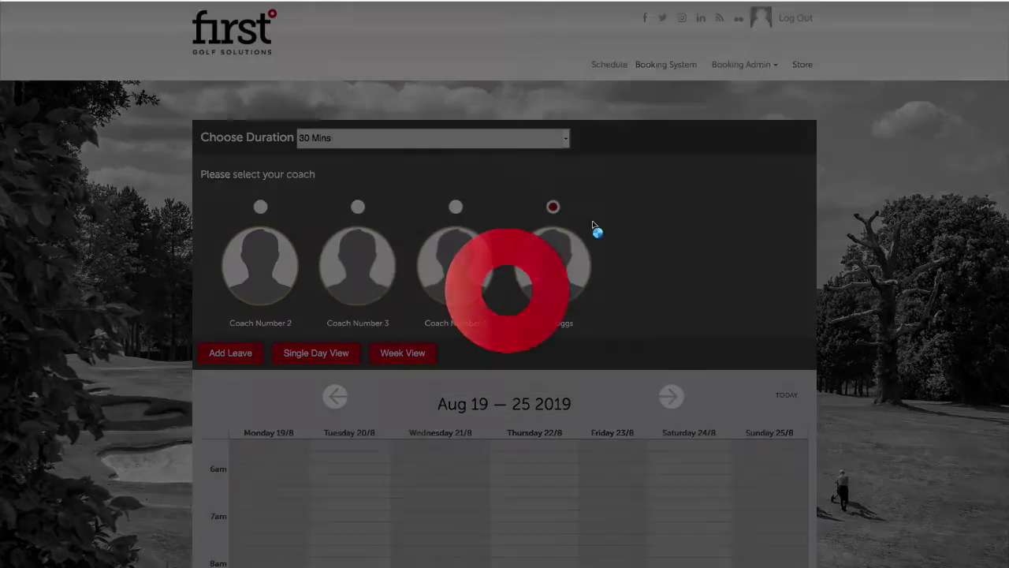
pyautogui.scroll(-3, 639, 272)
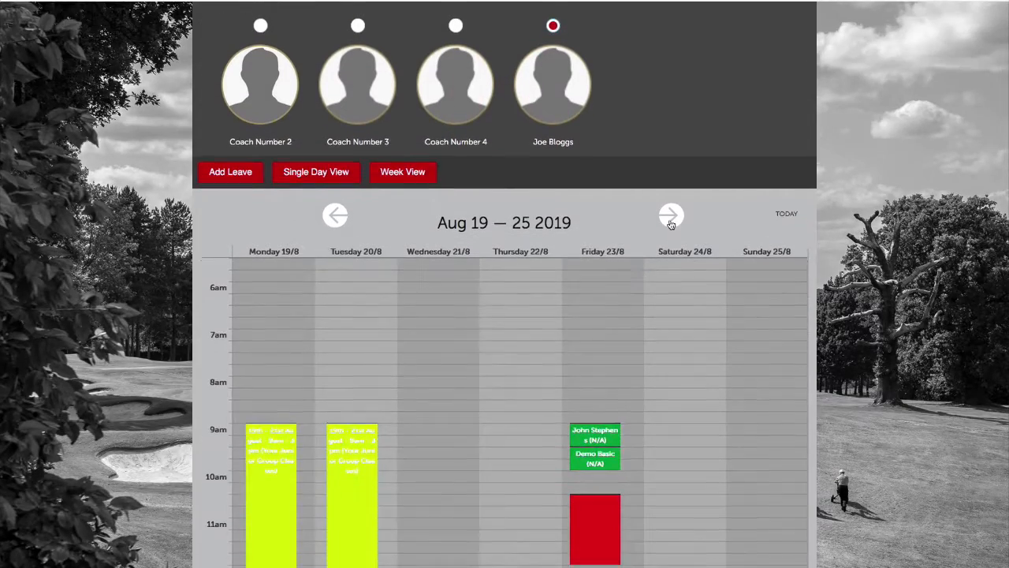
pyautogui.click(669, 215)
pyautogui.scroll(-5, 673, 289)
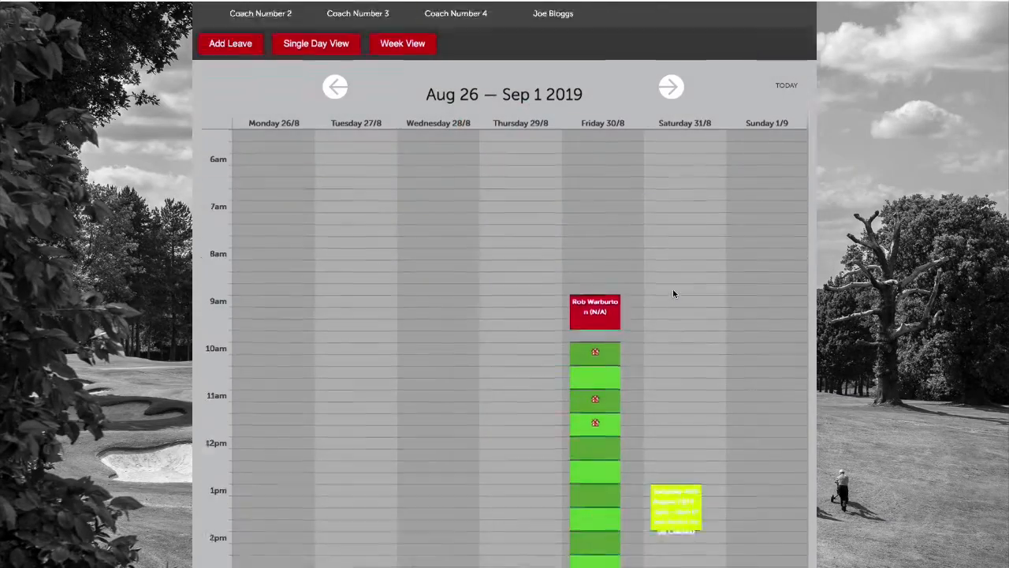
pyautogui.click(600, 303)
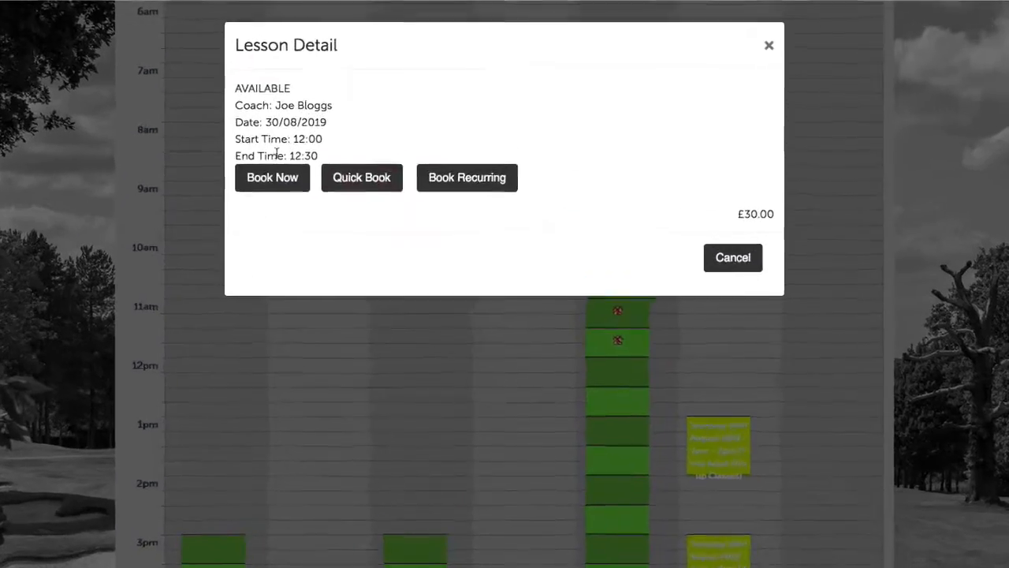
pyautogui.click(320, 150)
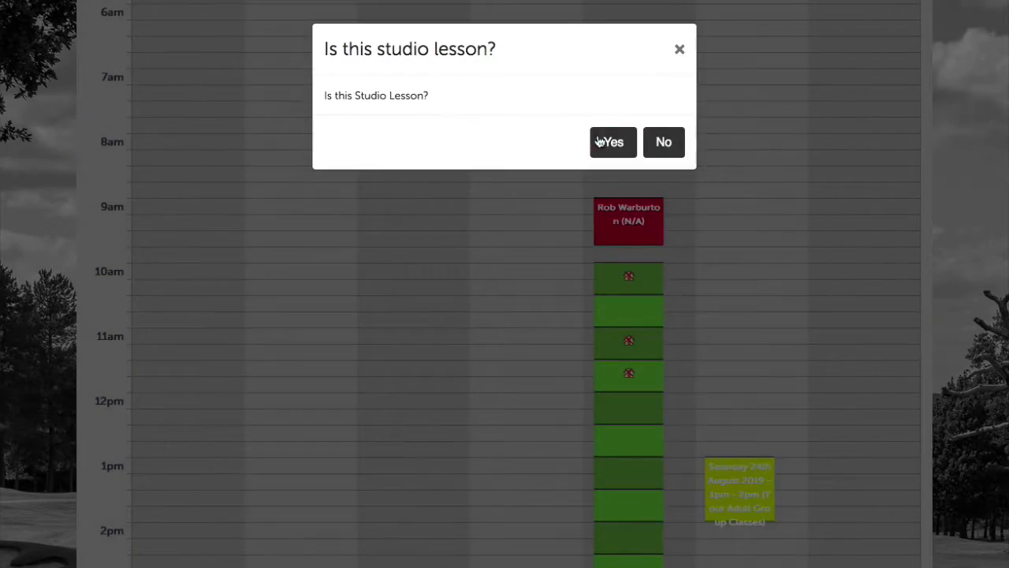
pyautogui.click(664, 141)
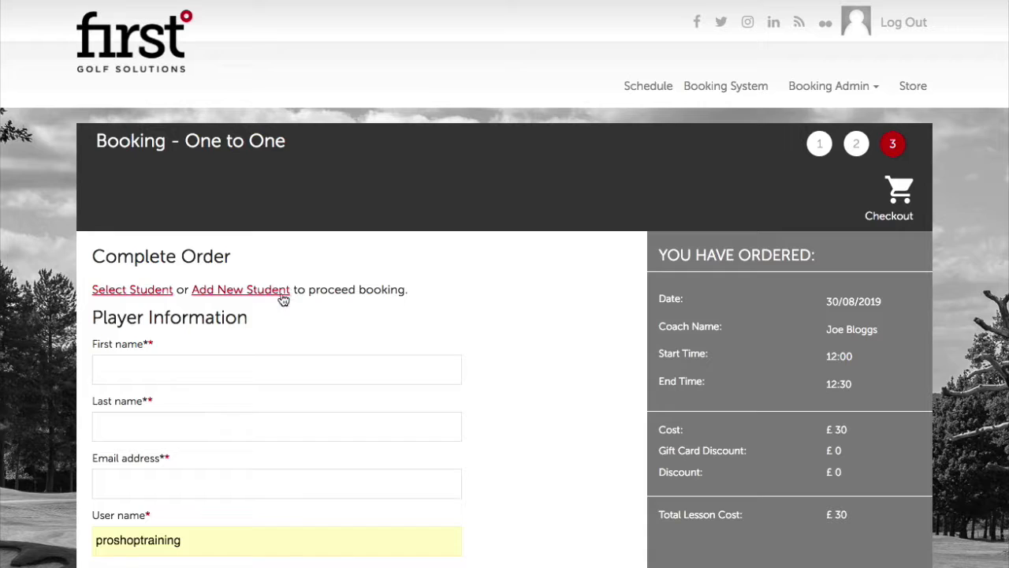
# Fill the player details by choosing an existing student from the list
pyautogui.click(142, 291)
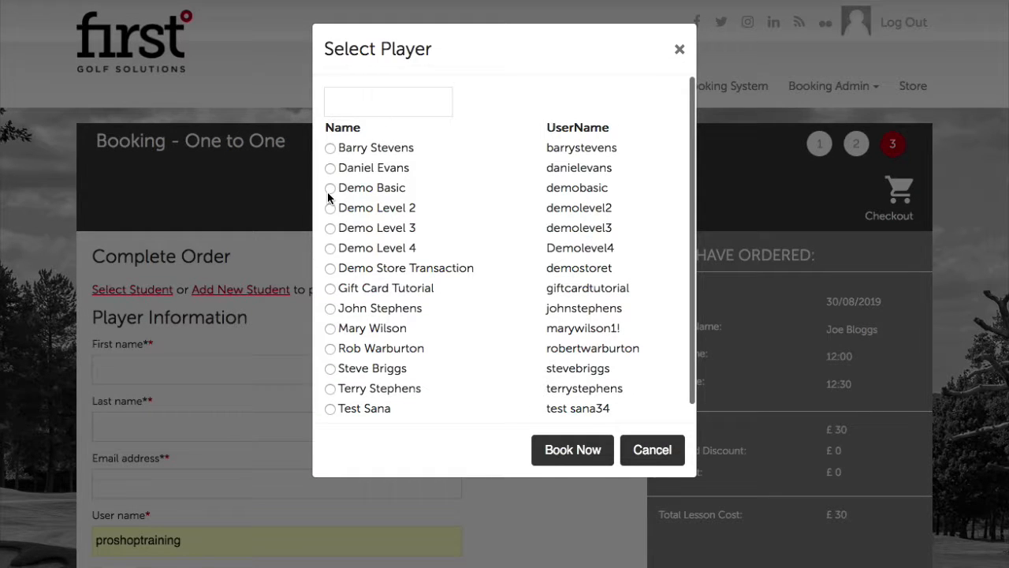
pyautogui.click(330, 189)
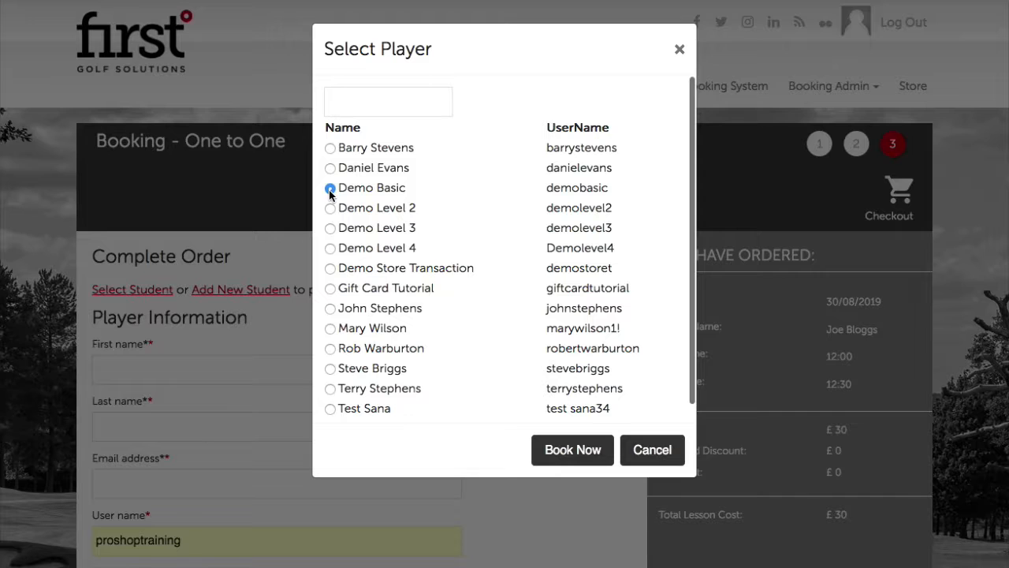
pyautogui.click(566, 450)
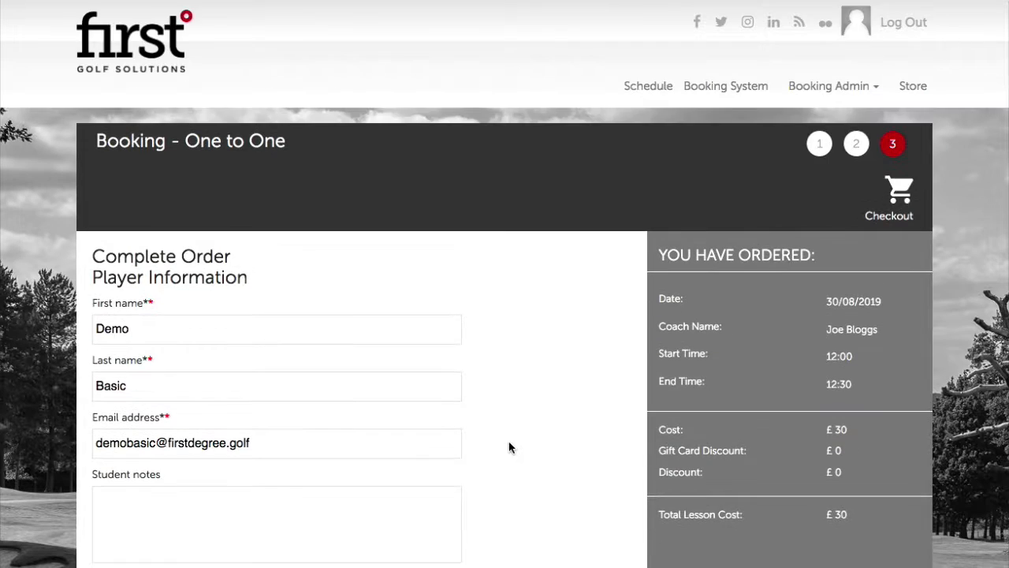
# Set the 12:00 lesson's payment mode to Pay At Academy
pyautogui.scroll(-4, 504, 449)
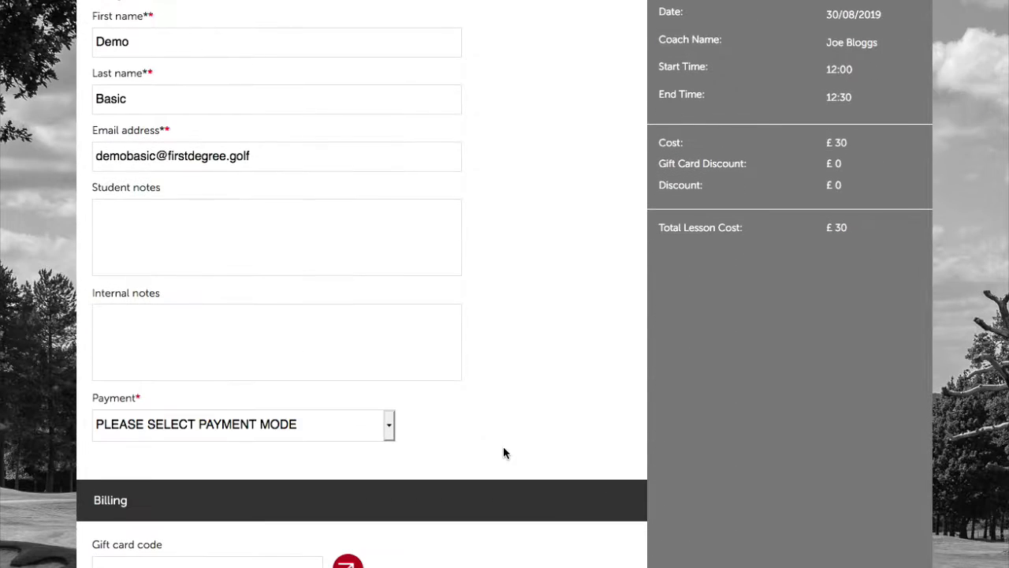
pyautogui.click(388, 424)
pyautogui.click(339, 462)
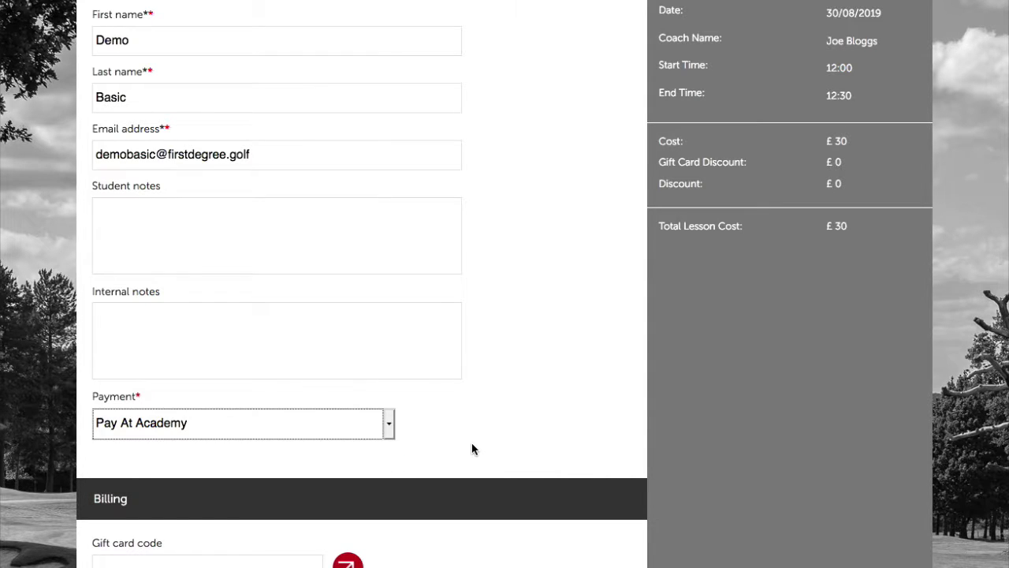
pyautogui.scroll(-3, 475, 450)
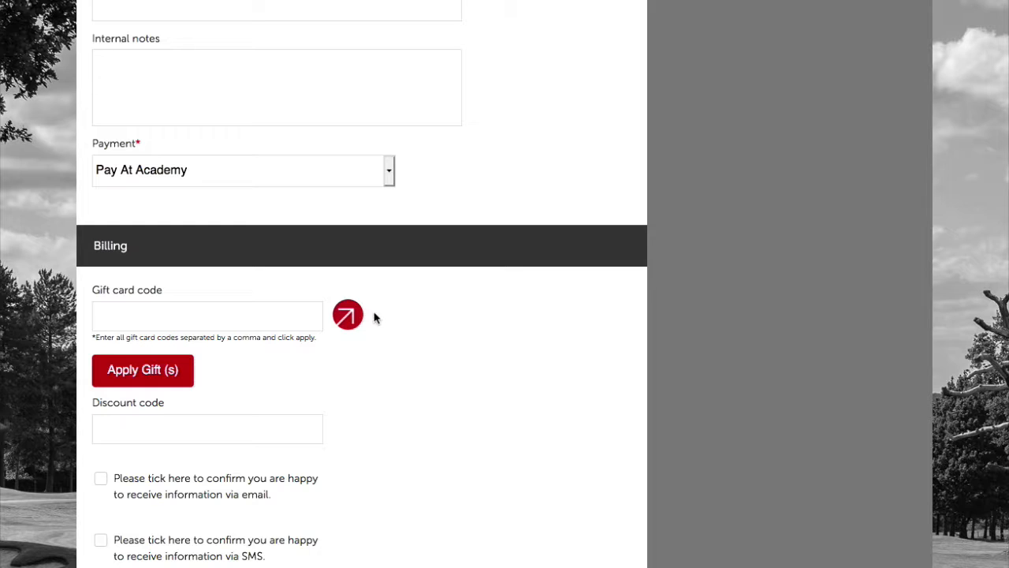
# Select the gift card with £220 remaining in Gift Details and use it on the booking
pyautogui.click(351, 319)
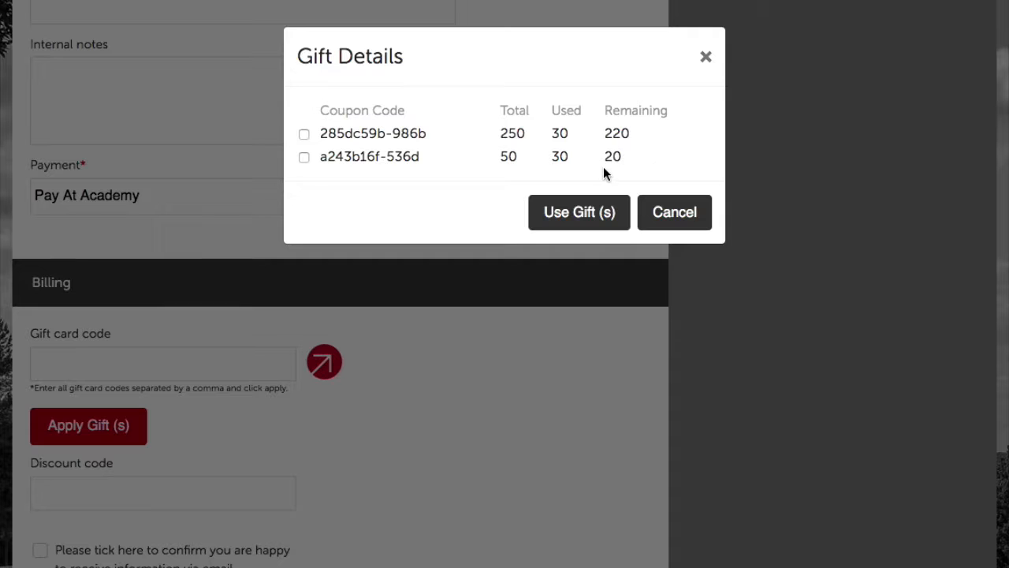
pyautogui.click(705, 59)
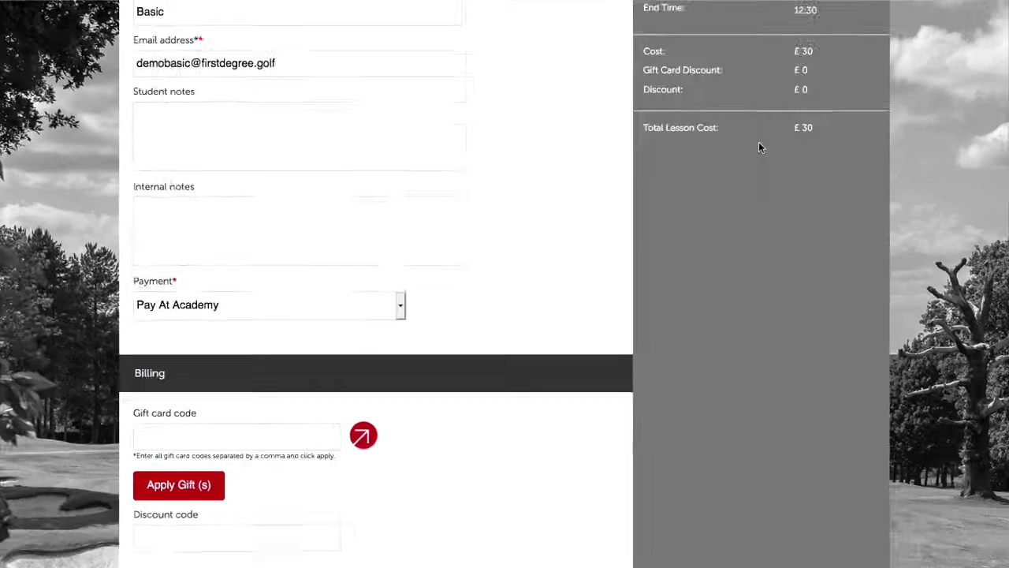
pyautogui.scroll(-1, 654, 54)
pyautogui.scroll(-2, 610, 215)
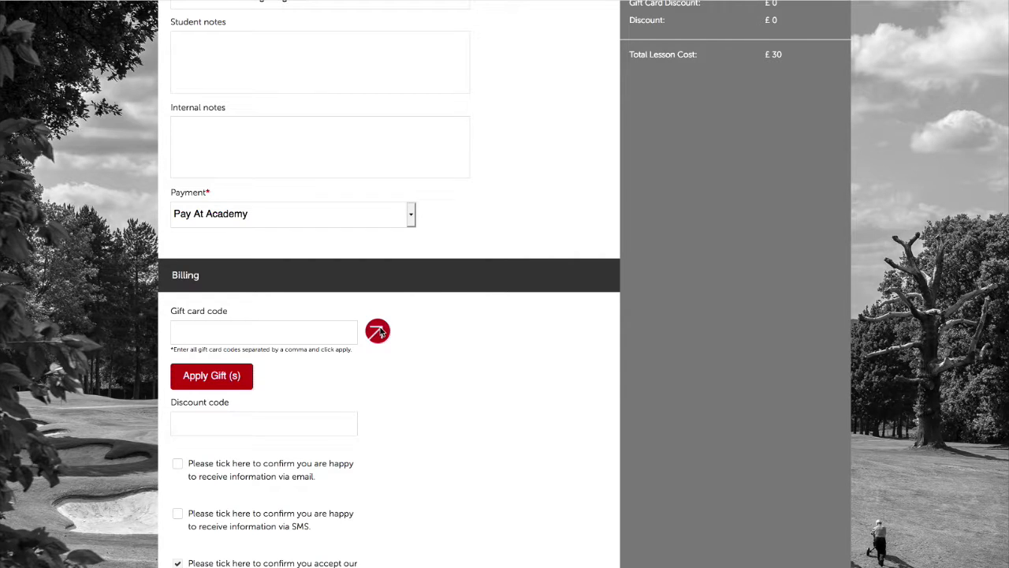
pyautogui.click(379, 332)
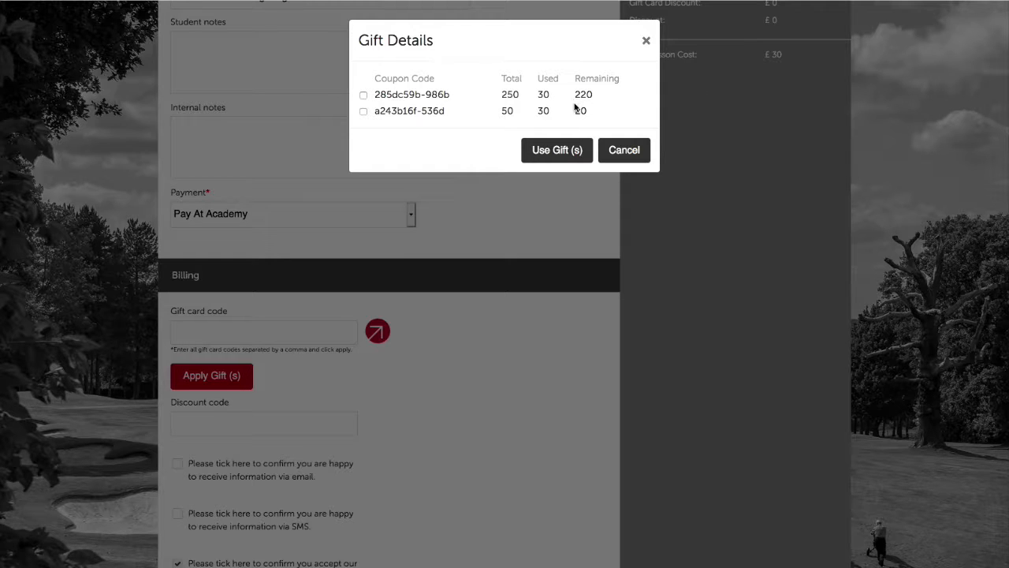
pyautogui.click(364, 95)
pyautogui.click(557, 150)
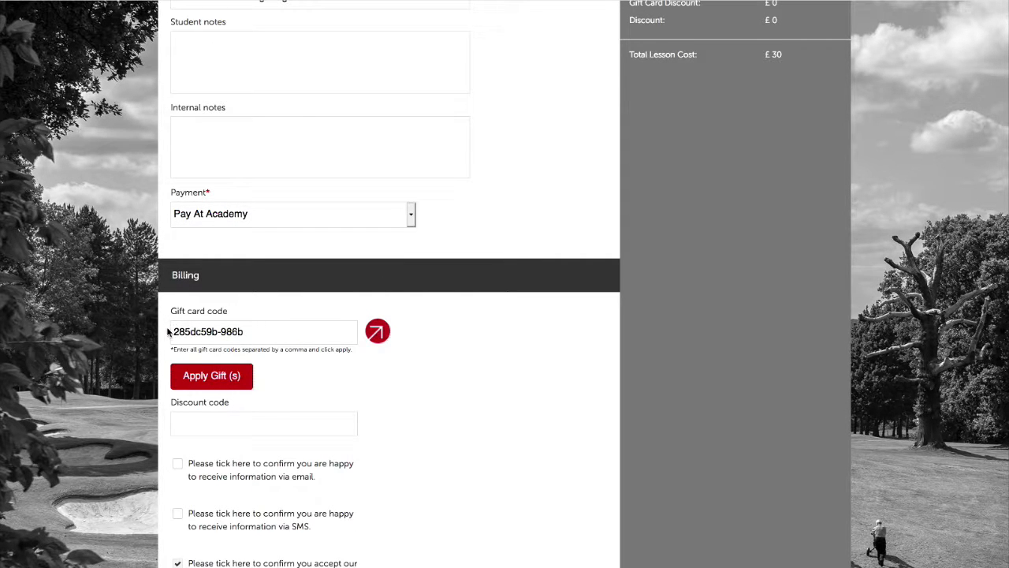
pyautogui.scroll(-3, 544, 396)
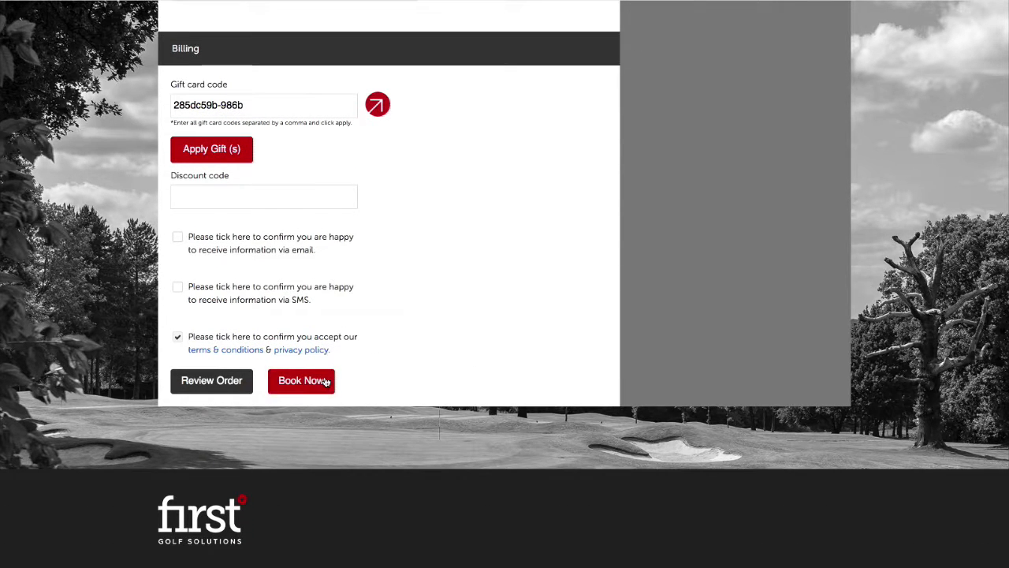
# Submit the 12:00 lesson booking with the gift card applied
pyautogui.click(334, 376)
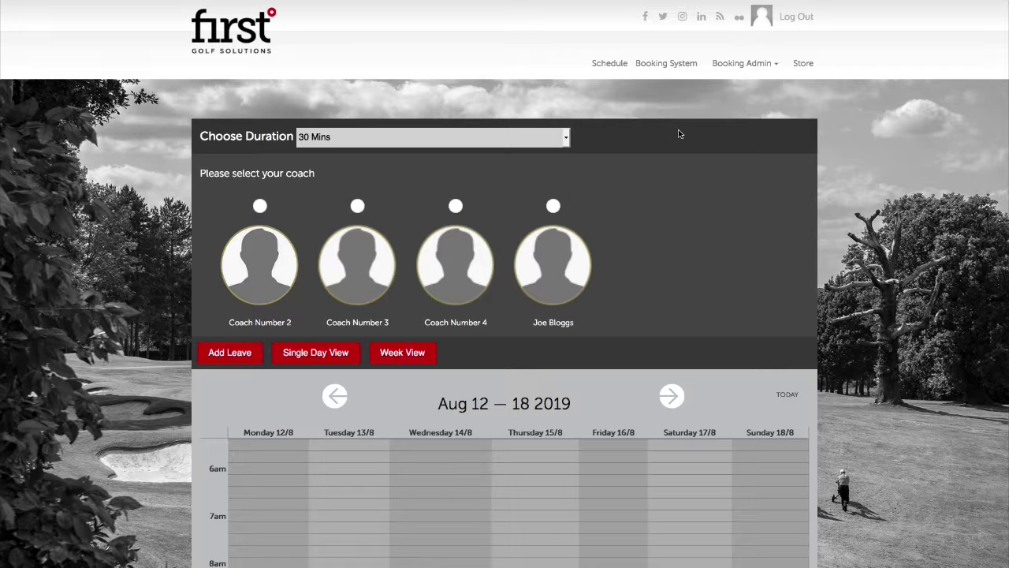
# Browse the store's £10, £25 and £100 gift cards and the lesson package sections
pyautogui.click(801, 64)
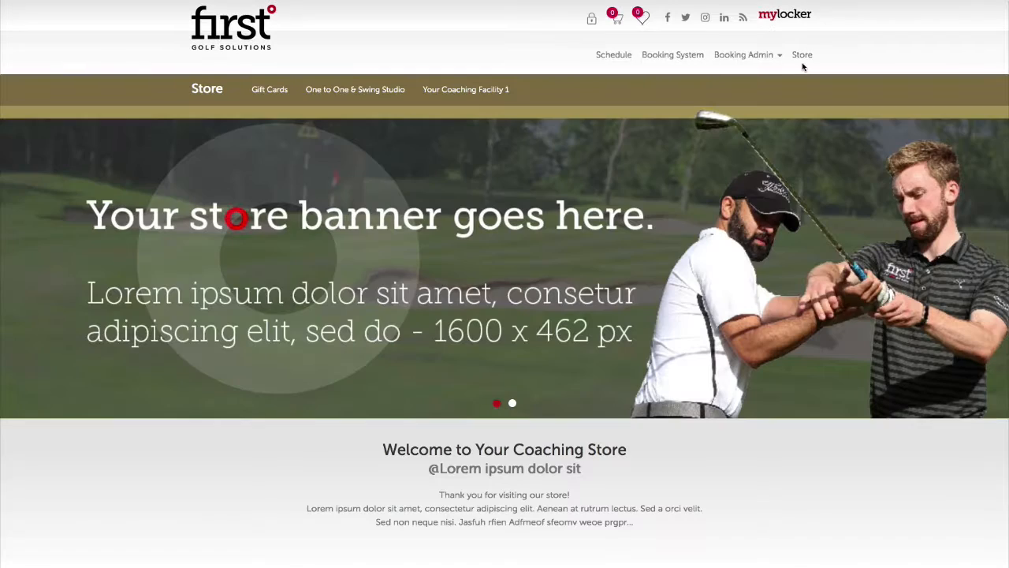
pyautogui.scroll(-2, 443, 219)
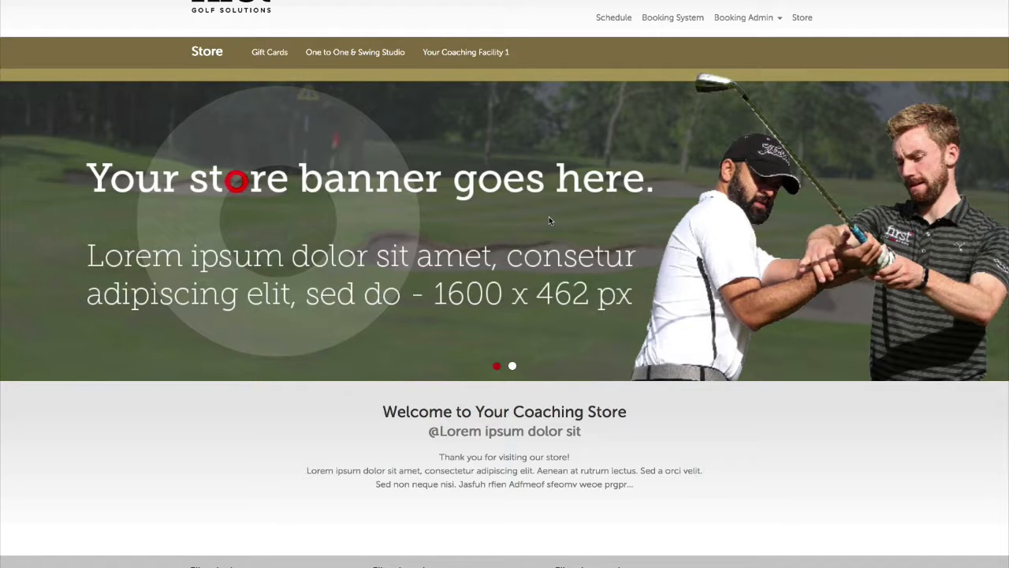
pyautogui.scroll(-3, 549, 219)
pyautogui.scroll(-2, 549, 219)
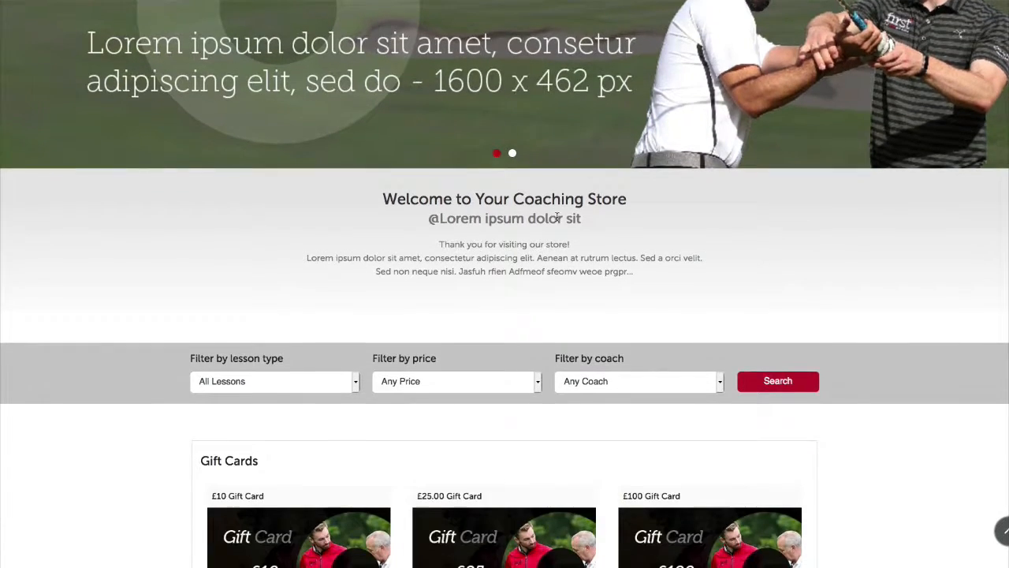
pyautogui.scroll(-3, 236, 240)
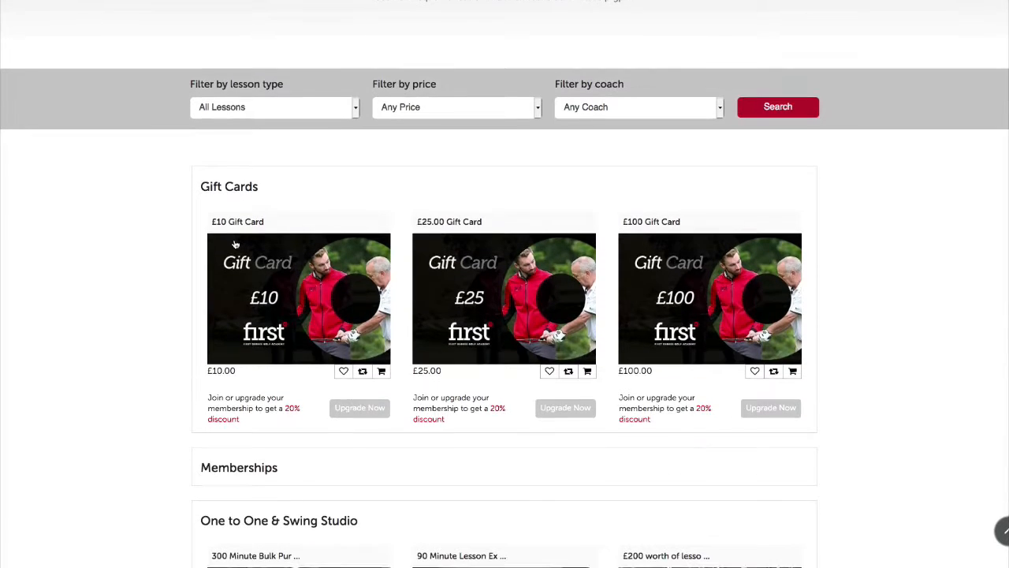
pyautogui.scroll(-5, 237, 240)
pyautogui.scroll(-5, 230, 241)
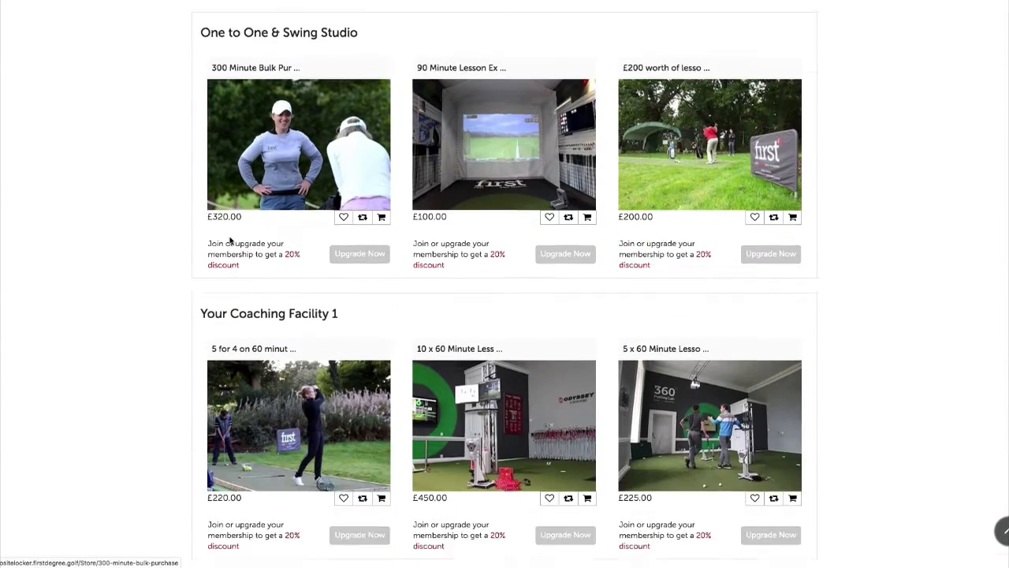
pyautogui.scroll(6, 246, 228)
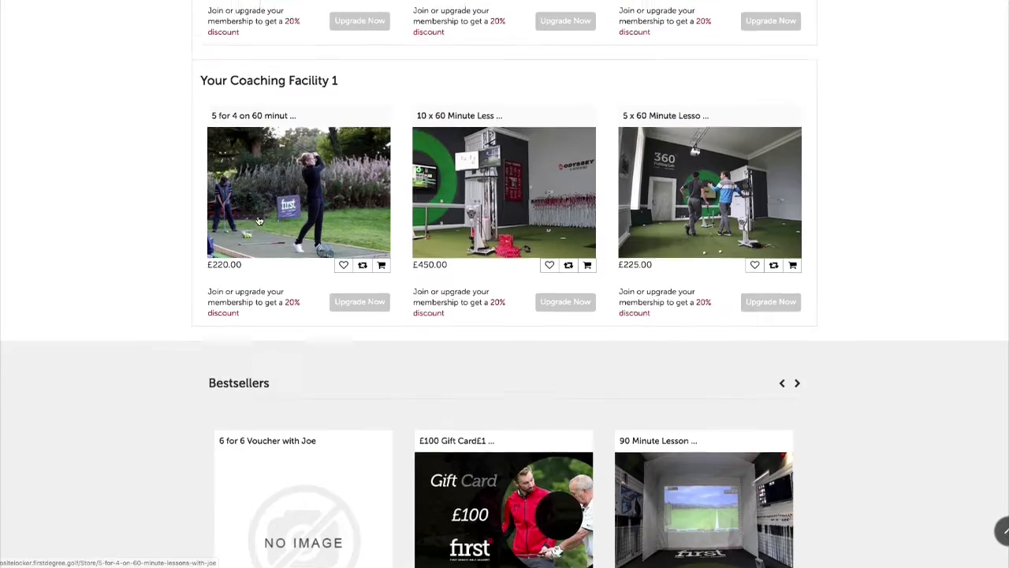
pyautogui.scroll(3, 259, 219)
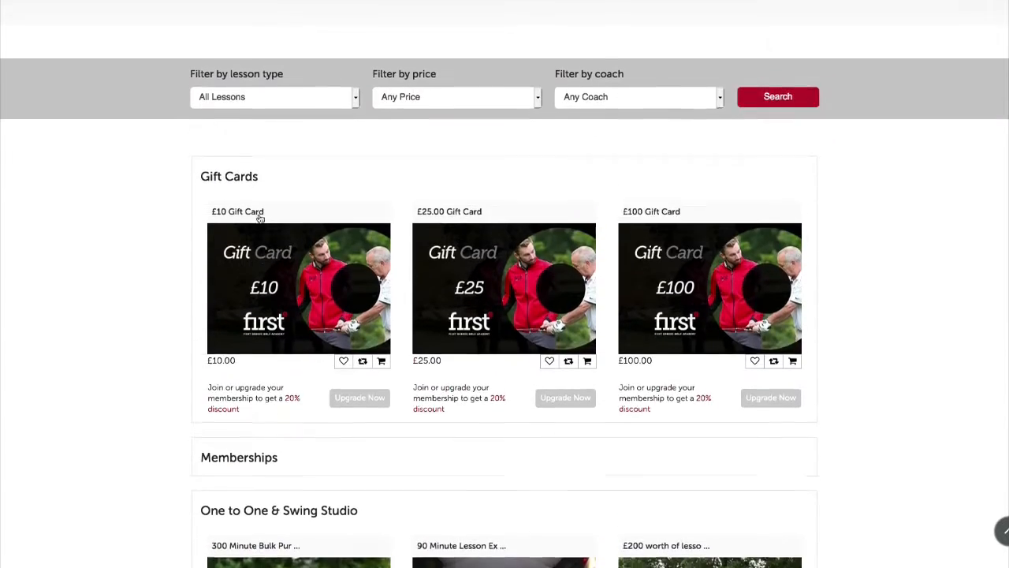
pyautogui.scroll(-2, 273, 187)
pyautogui.scroll(-3, 273, 187)
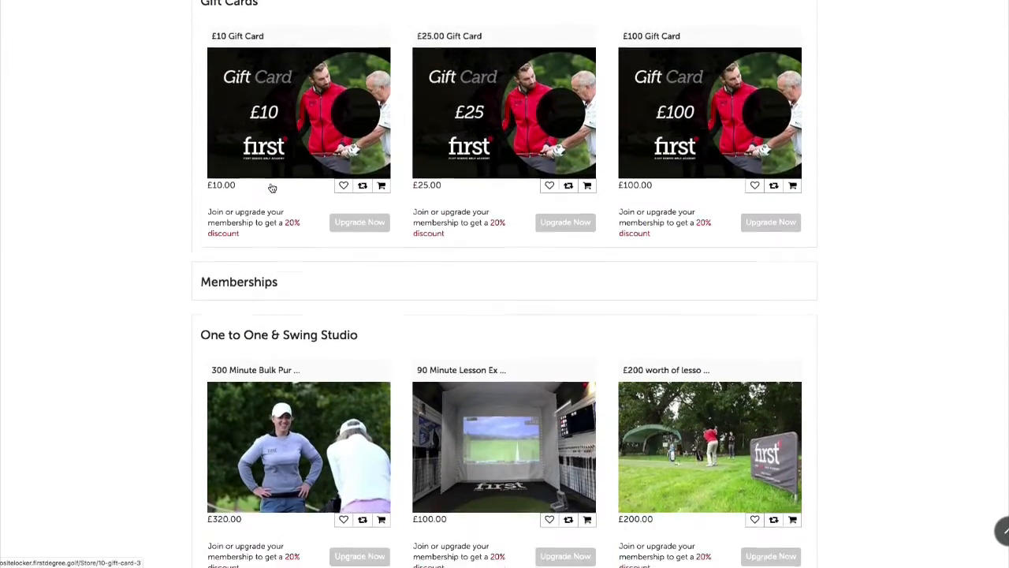
pyautogui.scroll(-1, 276, 184)
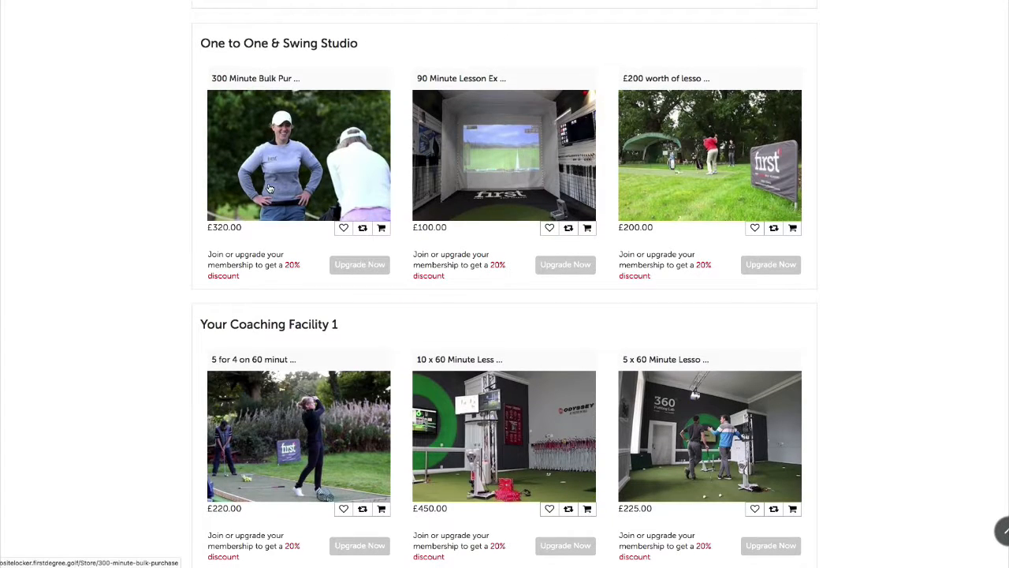
# Add 150 Credits with Joe (£175.00) to the cart with its only coach selected
pyautogui.click(289, 49)
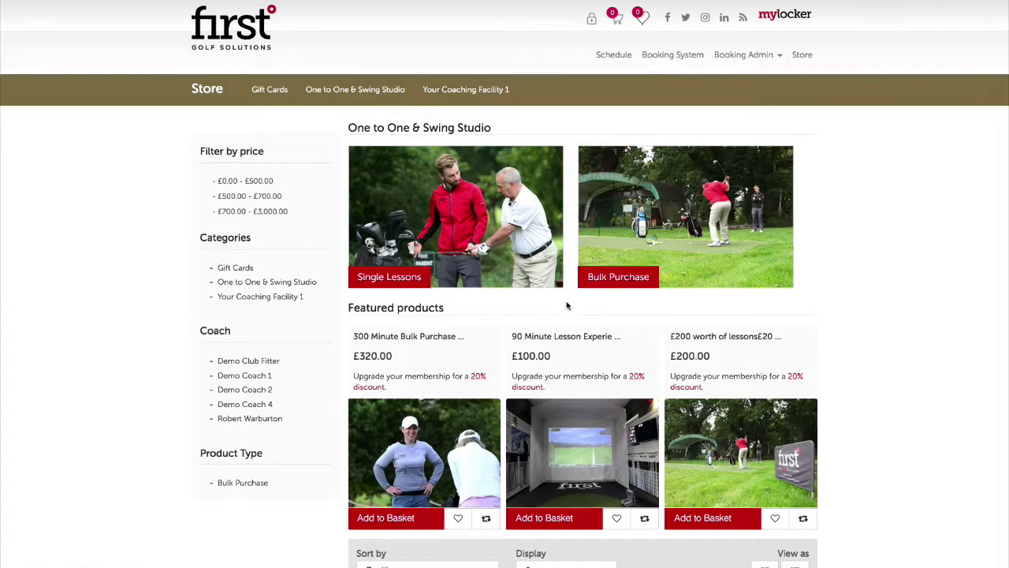
pyautogui.scroll(-3, 568, 306)
pyautogui.scroll(-3, 567, 306)
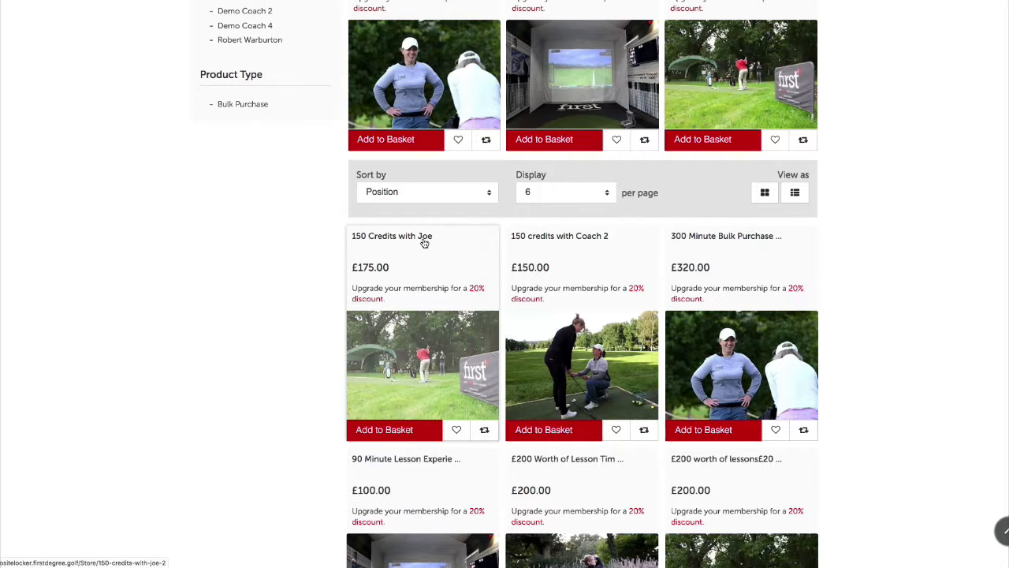
pyautogui.click(423, 368)
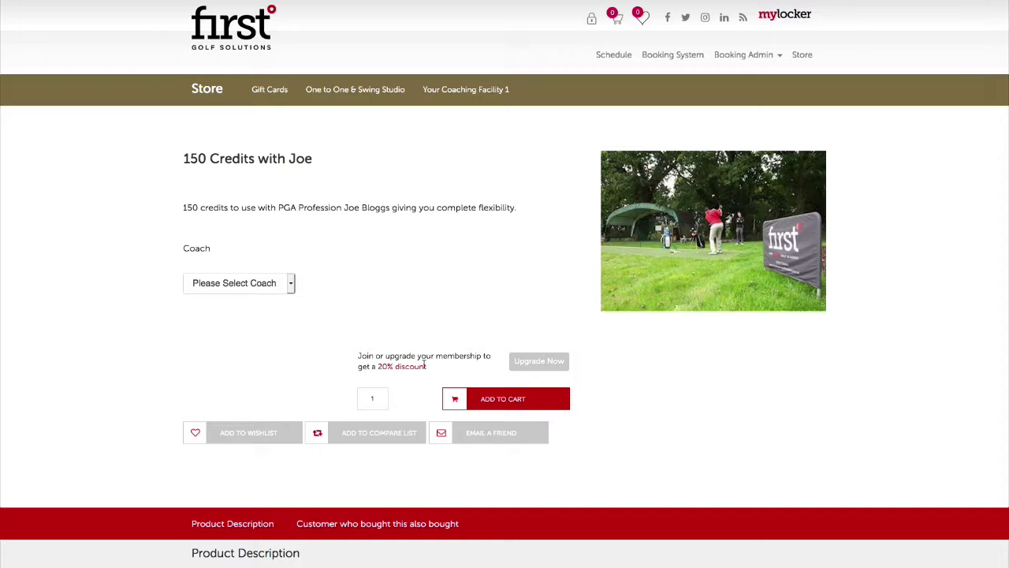
pyautogui.click(261, 291)
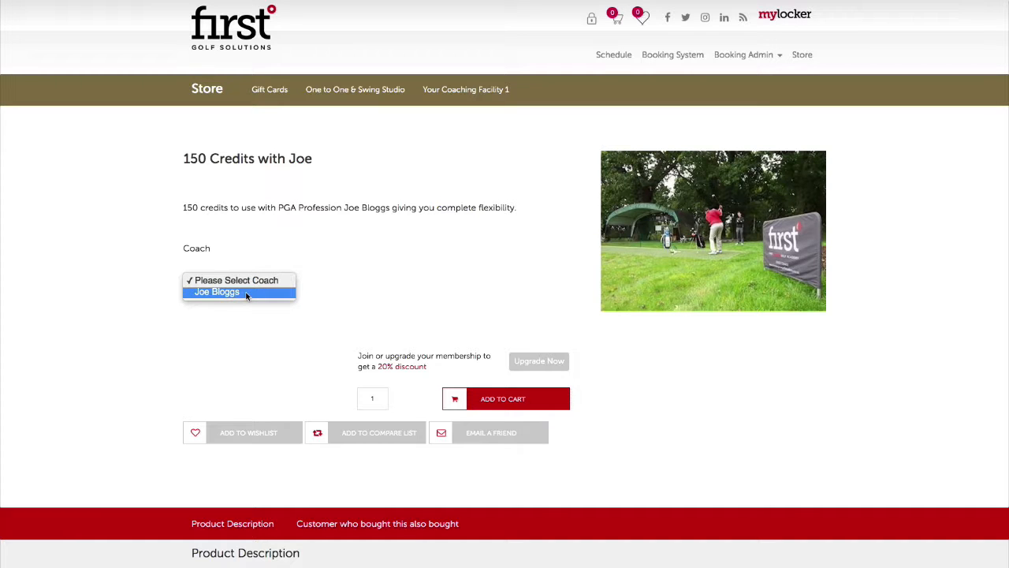
pyautogui.click(246, 293)
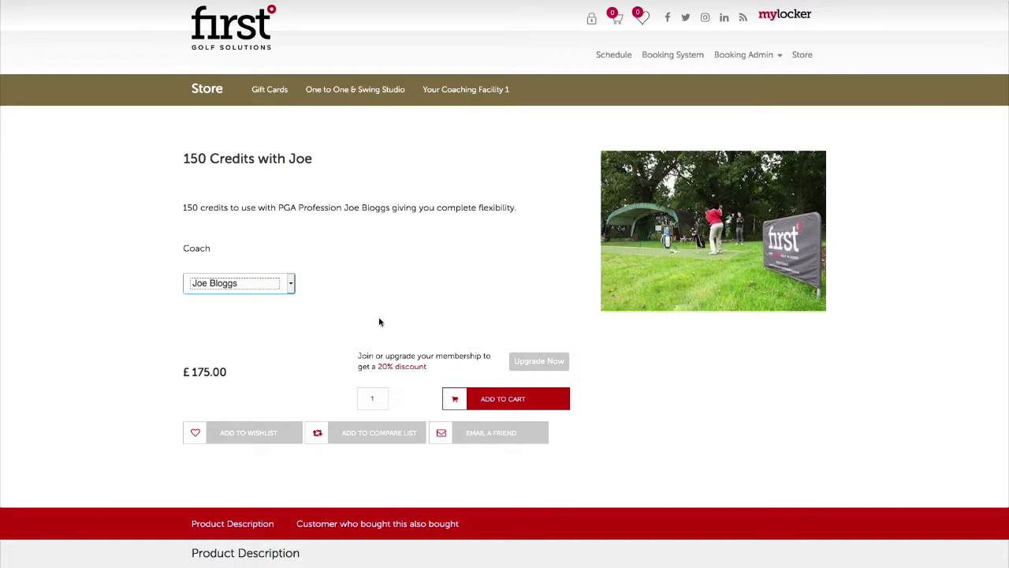
pyautogui.scroll(-2, 295, 335)
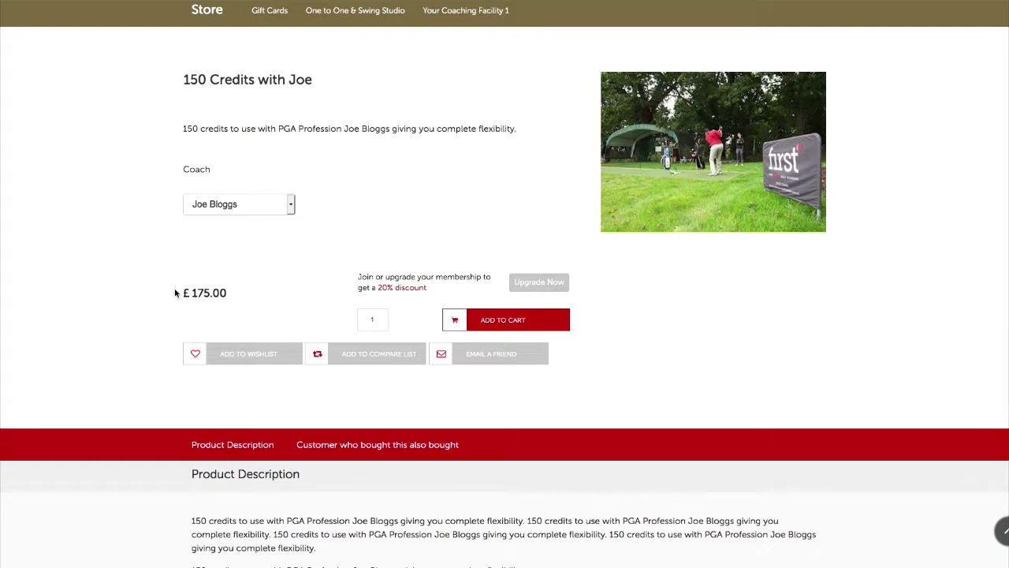
pyautogui.scroll(-1, 529, 320)
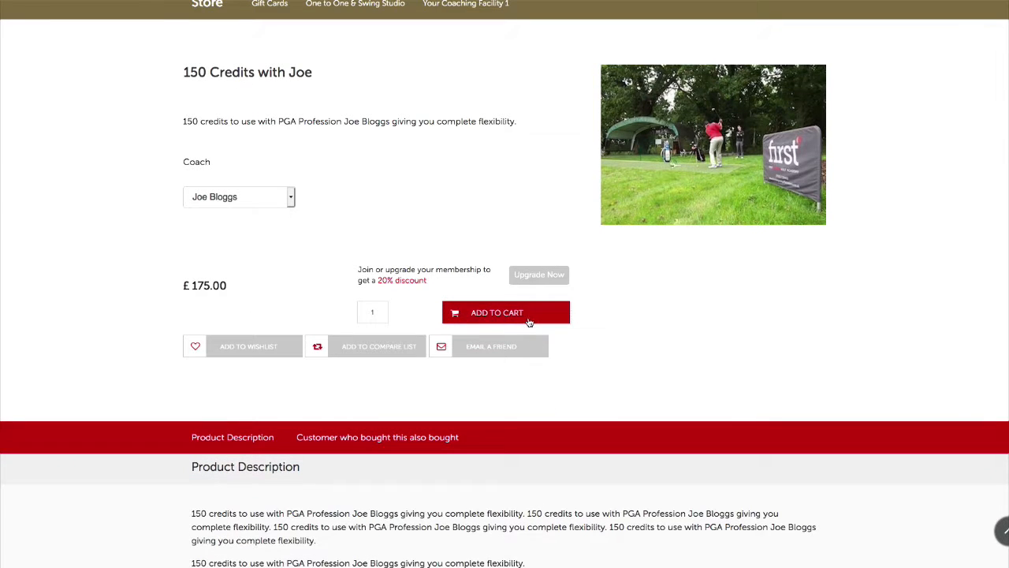
pyautogui.click(530, 321)
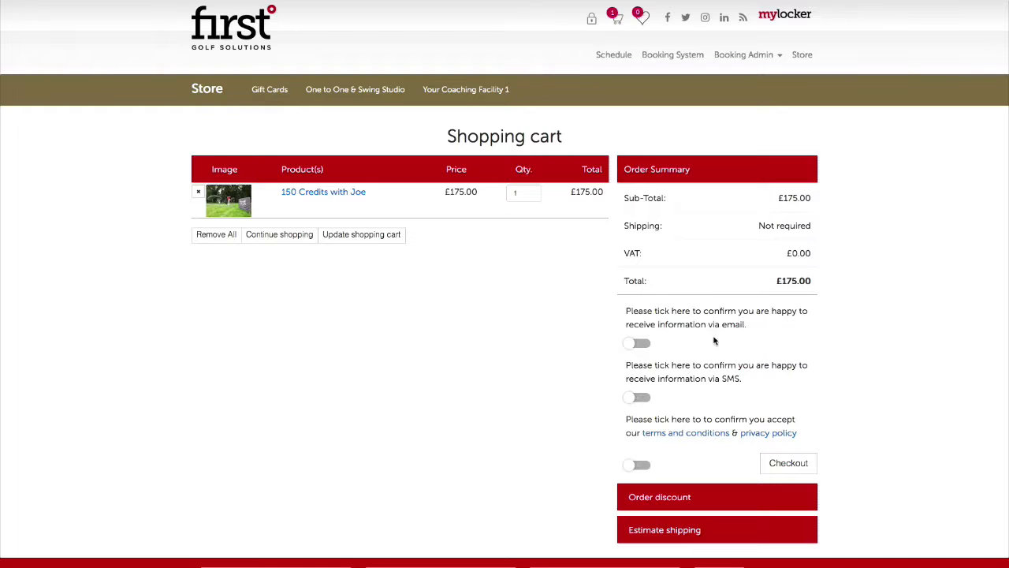
# Accept the terms and conditions and choose the student the order is for
pyautogui.scroll(-1, 710, 365)
pyautogui.click(639, 399)
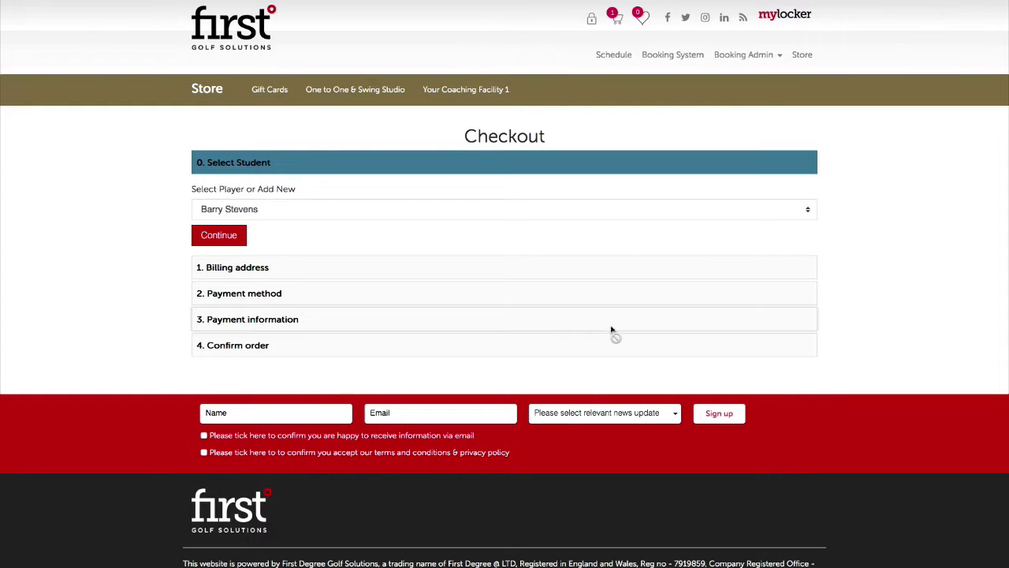
pyautogui.click(278, 210)
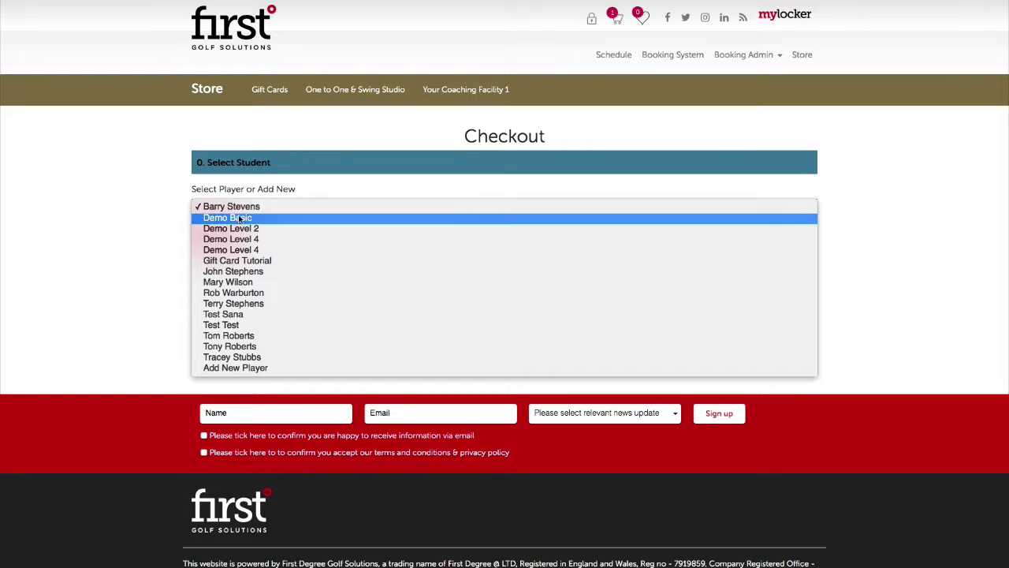
pyautogui.click(254, 339)
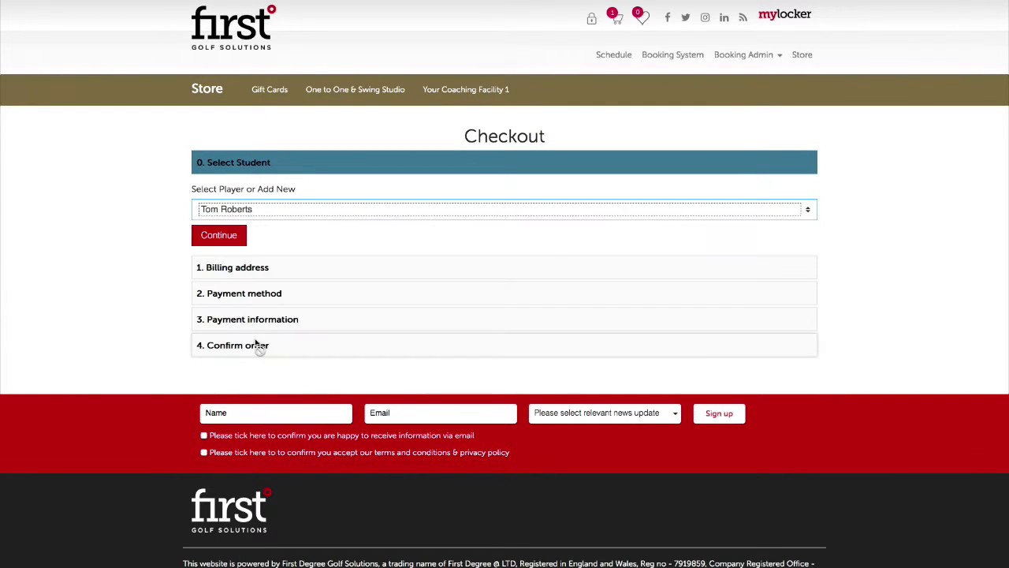
pyautogui.click(211, 240)
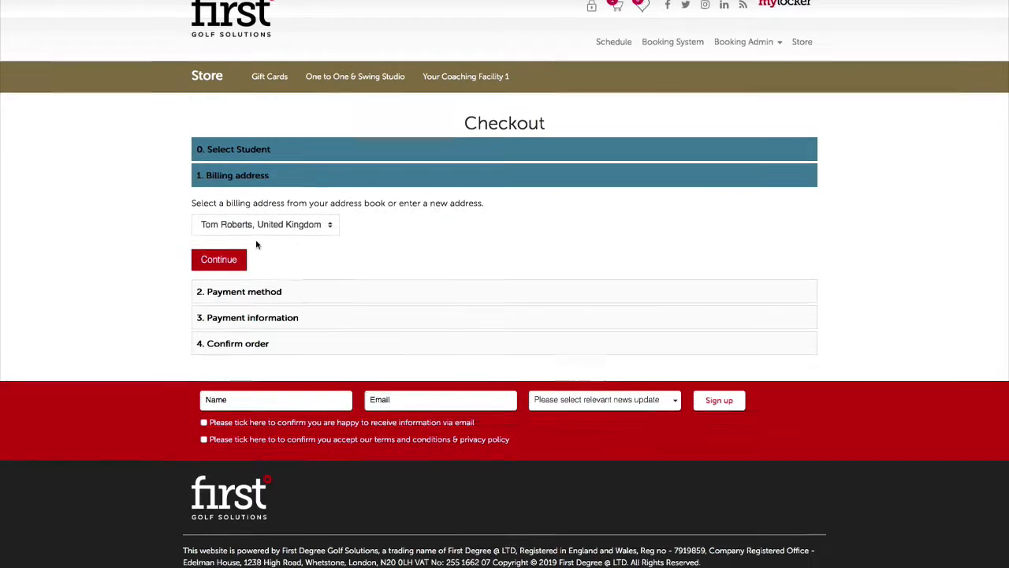
# Confirm the billing address and Pay At Academy, then submit the 150 Credits with Joe order
pyautogui.click(237, 242)
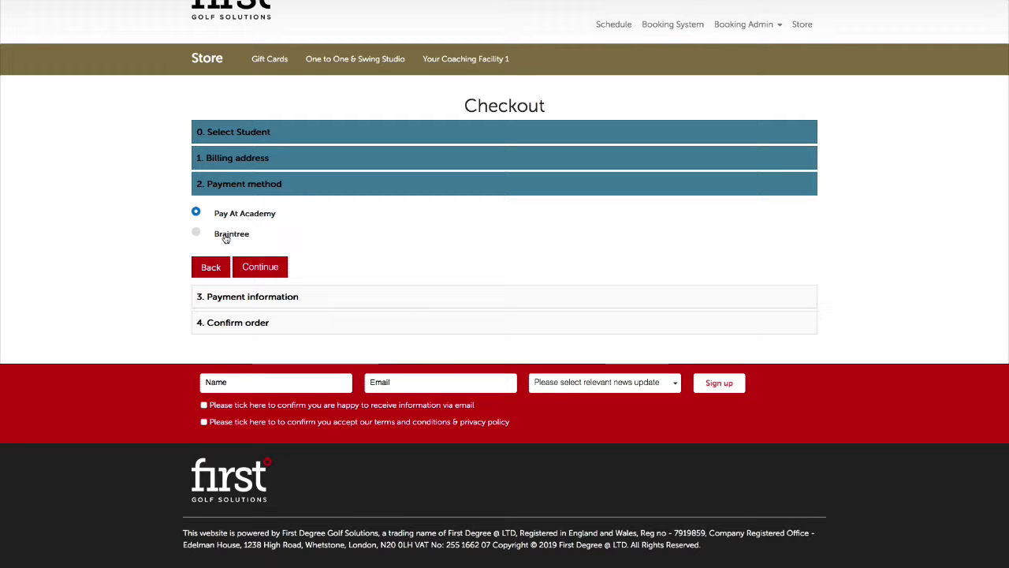
pyautogui.click(260, 268)
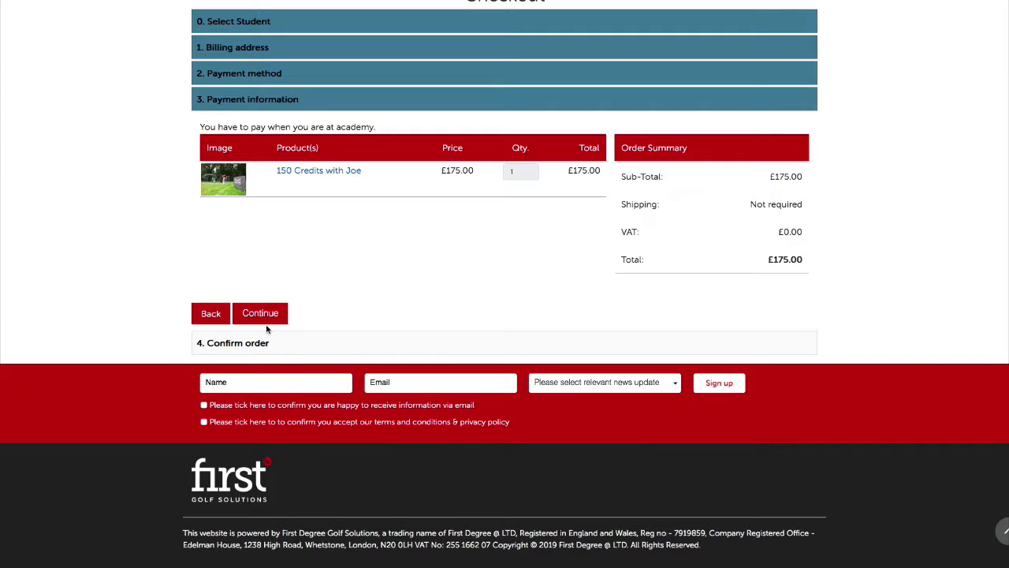
pyautogui.click(270, 317)
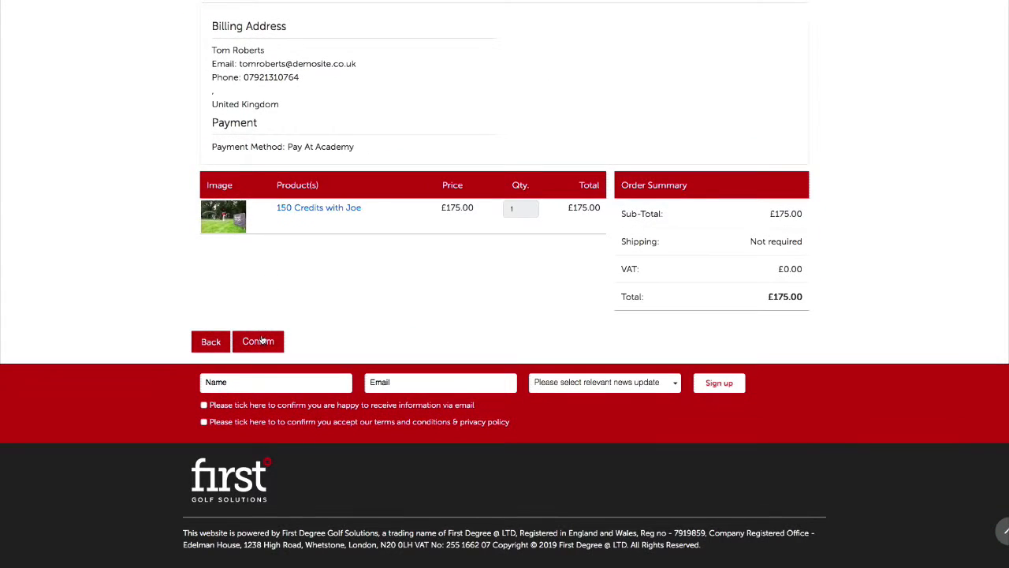
pyautogui.click(260, 341)
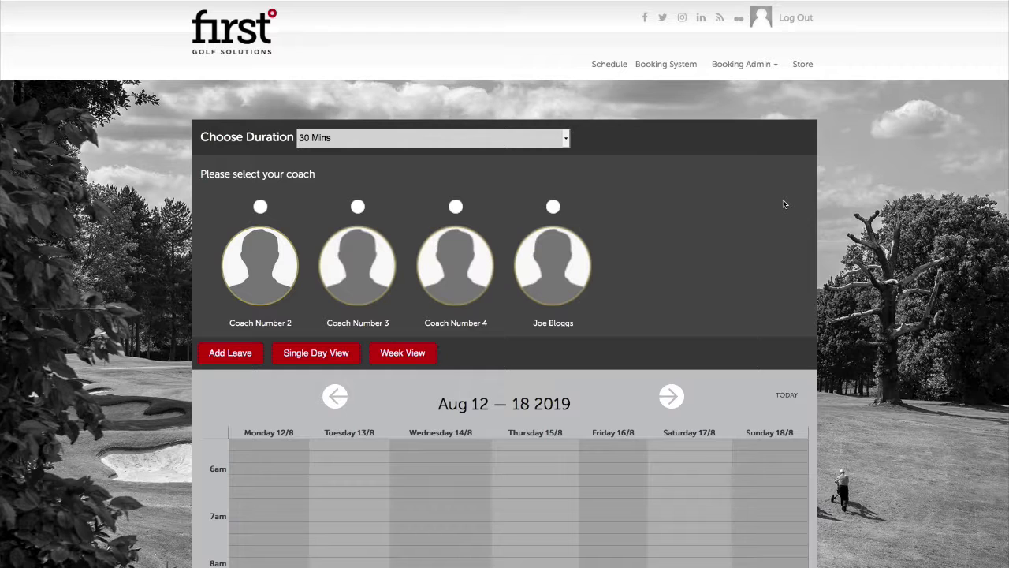
# Open 300 Minute Bulk Purchase under One to One & Swing Studio and add it with Coach Number 2
pyautogui.click(803, 71)
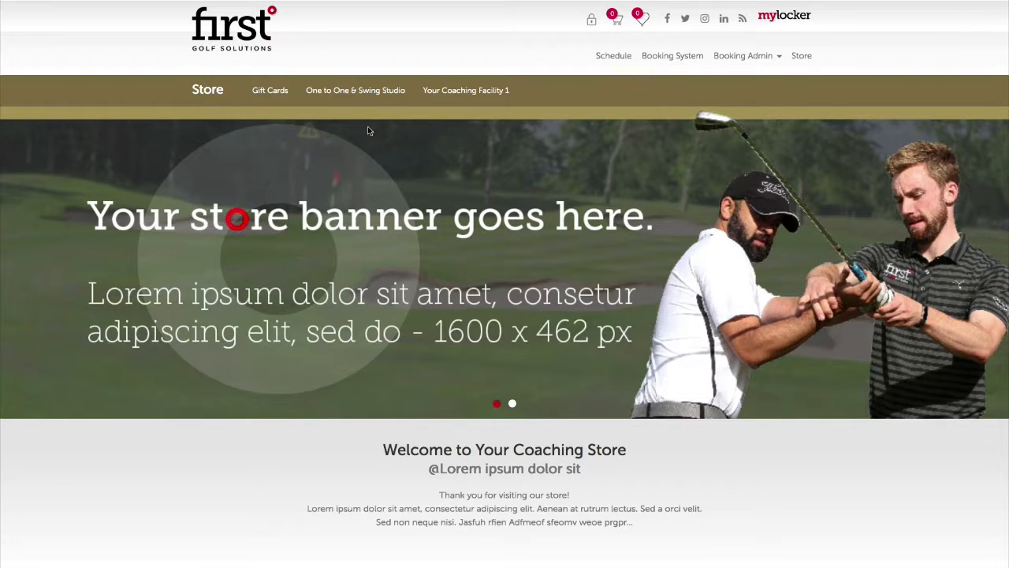
pyautogui.scroll(-9, 368, 131)
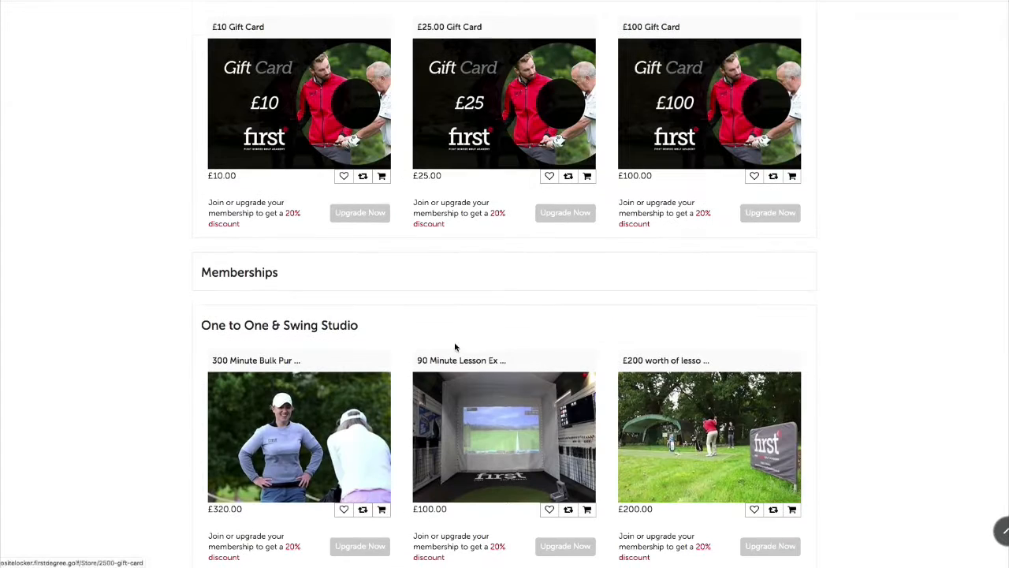
pyautogui.scroll(-3, 395, 351)
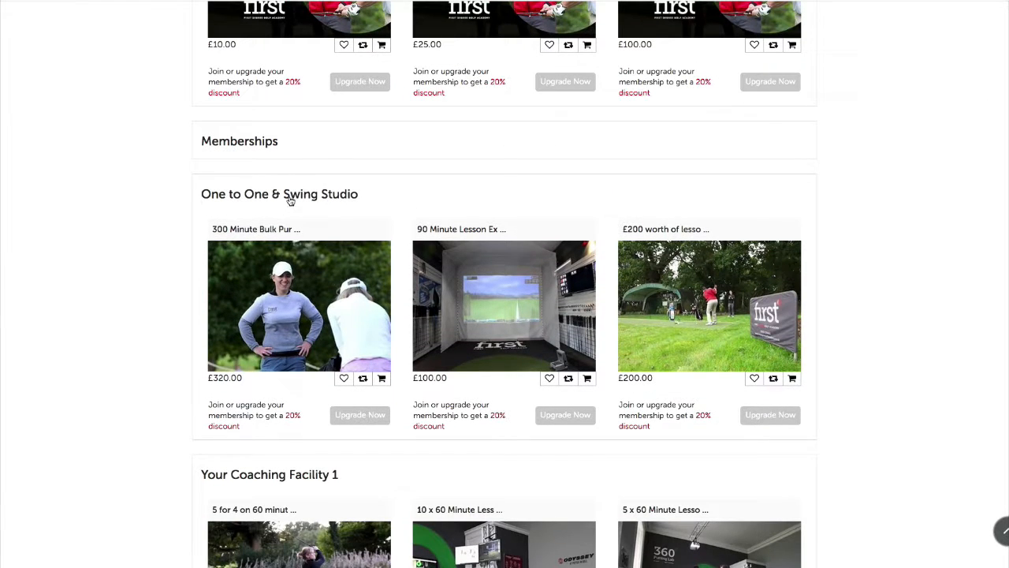
pyautogui.click(290, 197)
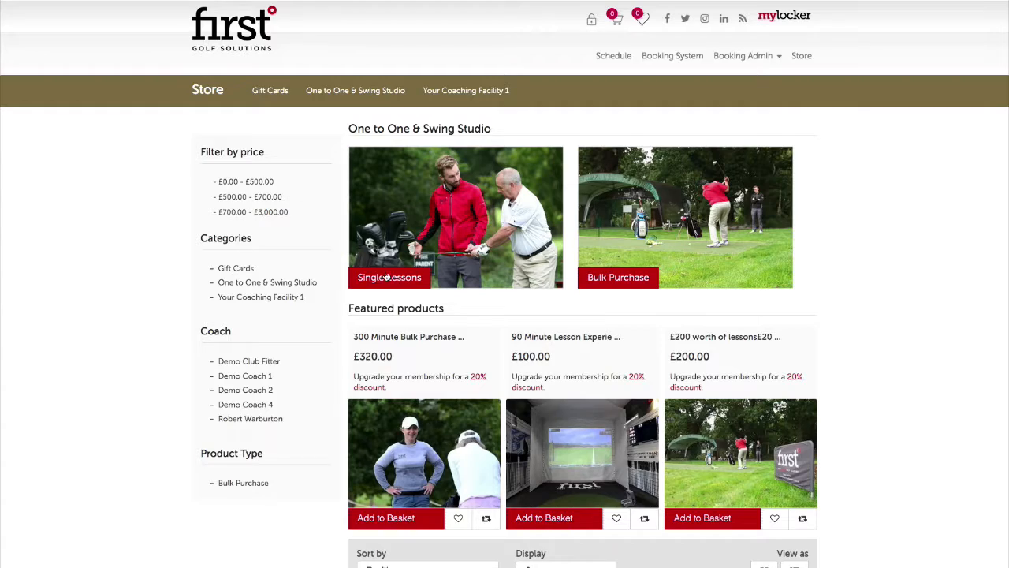
pyautogui.scroll(-5, 549, 396)
pyautogui.scroll(-2, 549, 396)
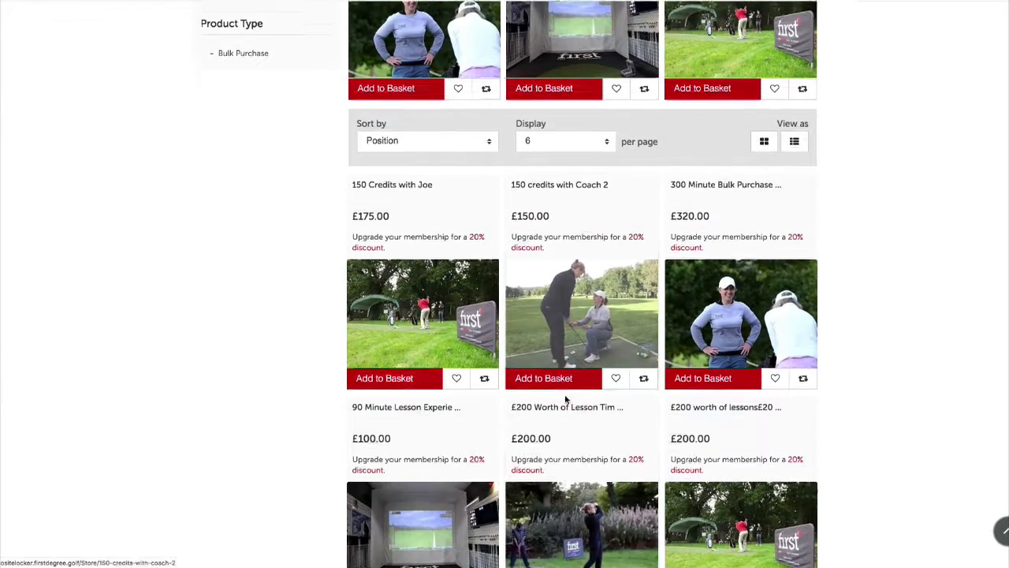
pyautogui.click(711, 281)
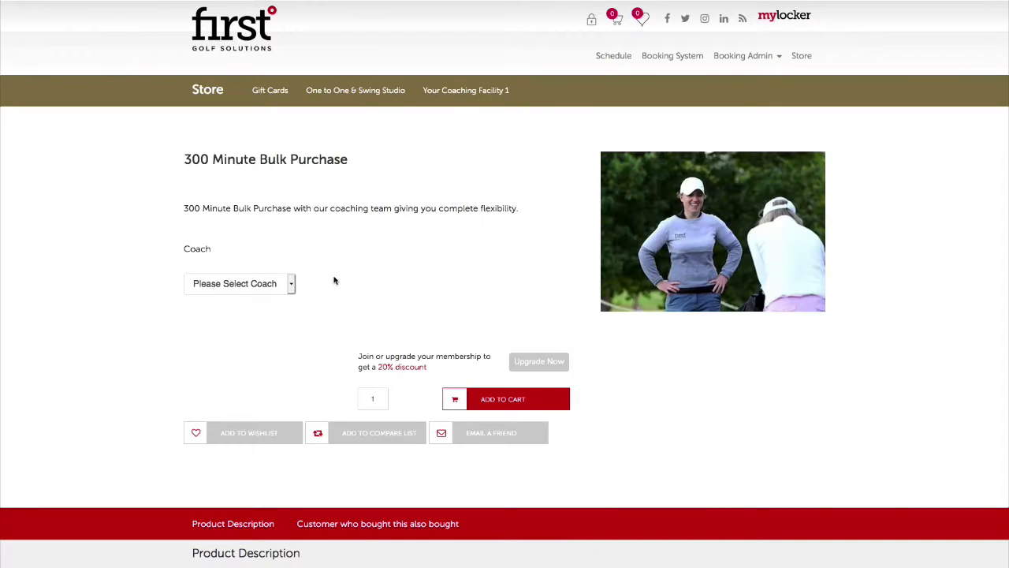
pyautogui.click(261, 285)
pyautogui.click(255, 304)
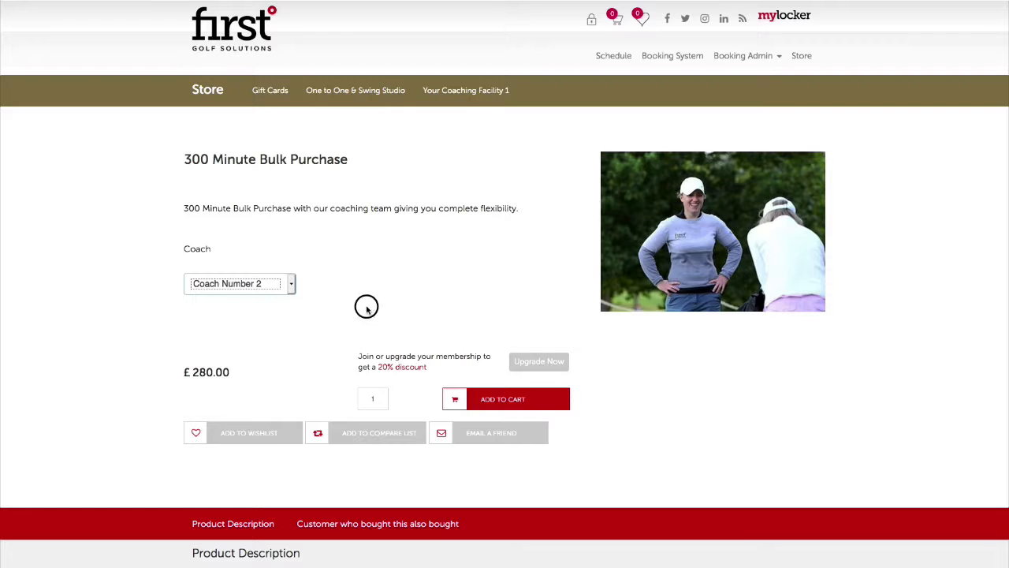
pyautogui.scroll(-2, 362, 304)
pyautogui.click(490, 309)
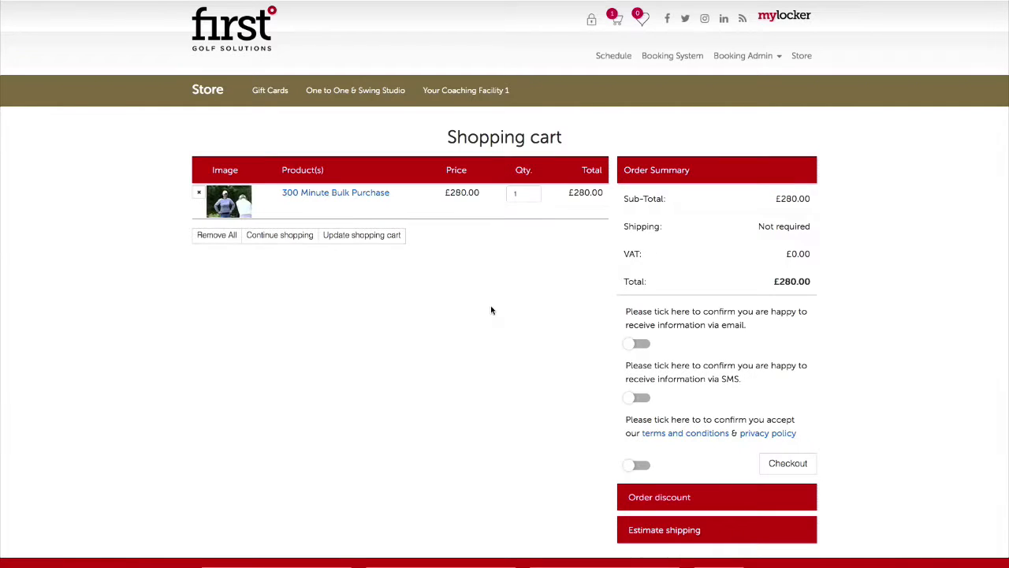
# Accept the terms and conditions and proceed from the cart to checkout
pyautogui.scroll(-3, 492, 310)
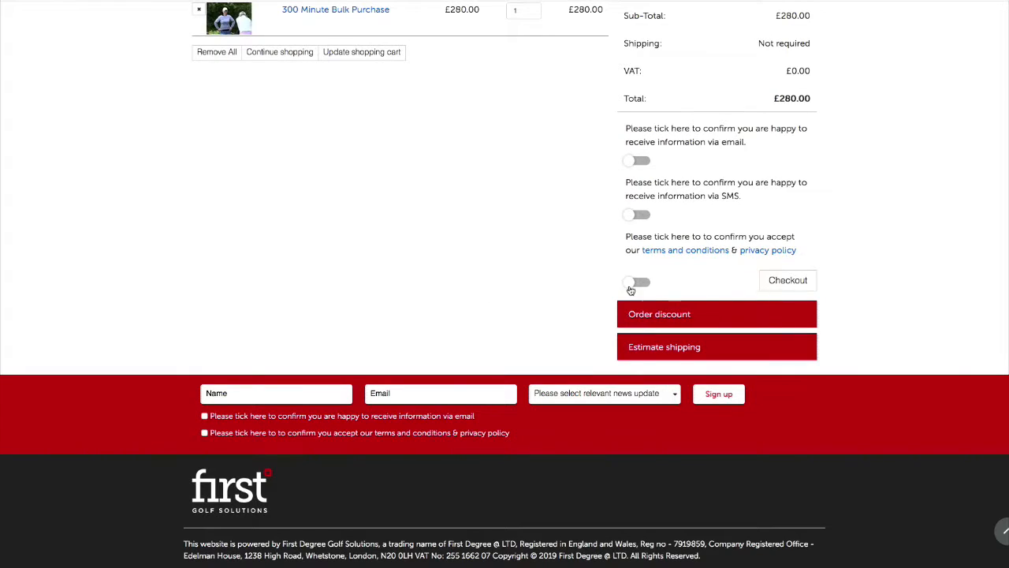
pyautogui.click(638, 282)
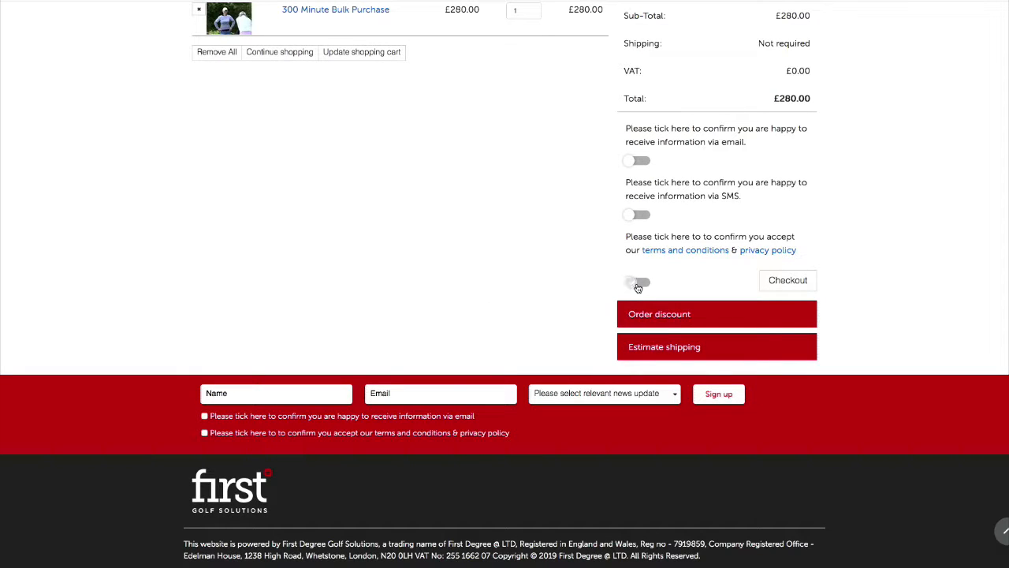
pyautogui.click(776, 281)
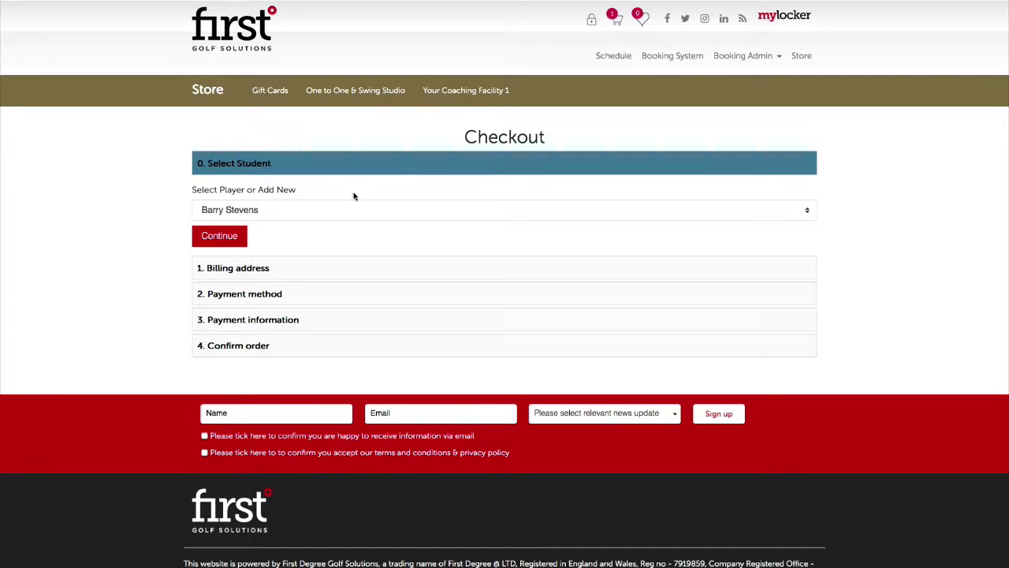
# Choose Add New Player in Select Player to bring up the registration form
pyautogui.click(304, 211)
pyautogui.click(303, 217)
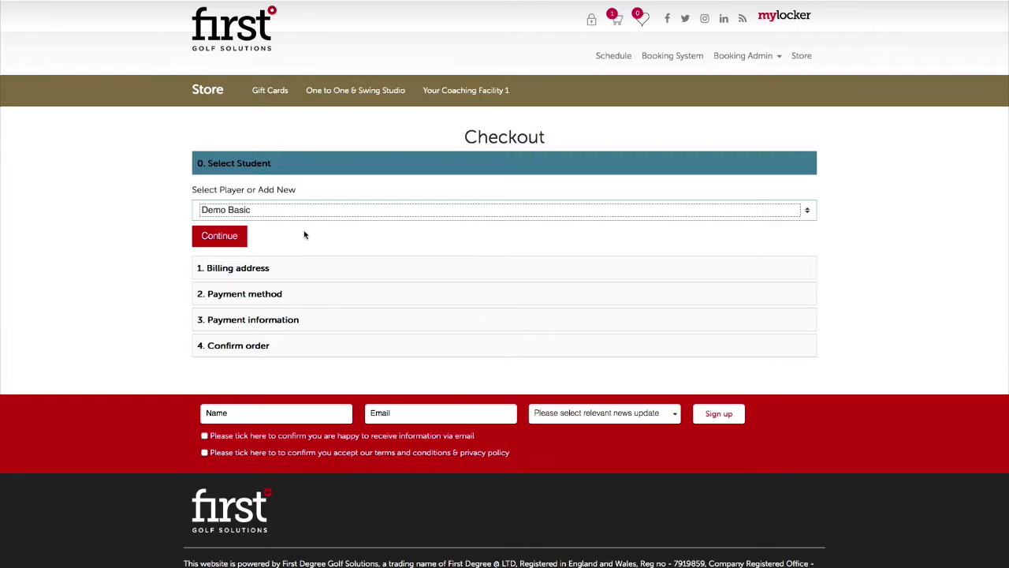
pyautogui.click(310, 218)
pyautogui.click(310, 218)
pyautogui.click(318, 219)
pyautogui.click(319, 219)
pyautogui.click(327, 212)
pyautogui.click(328, 209)
pyautogui.click(329, 208)
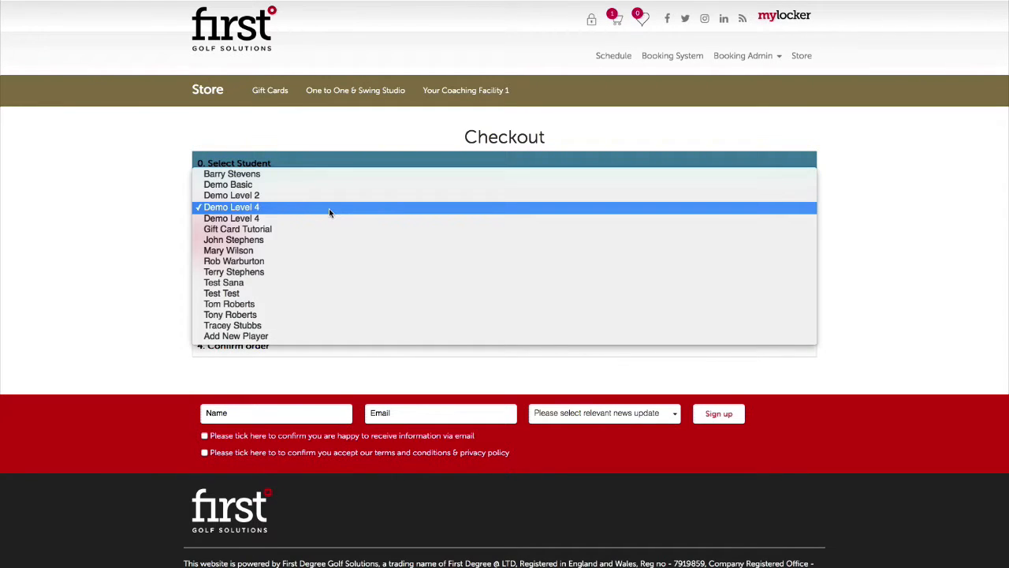
pyautogui.click(322, 336)
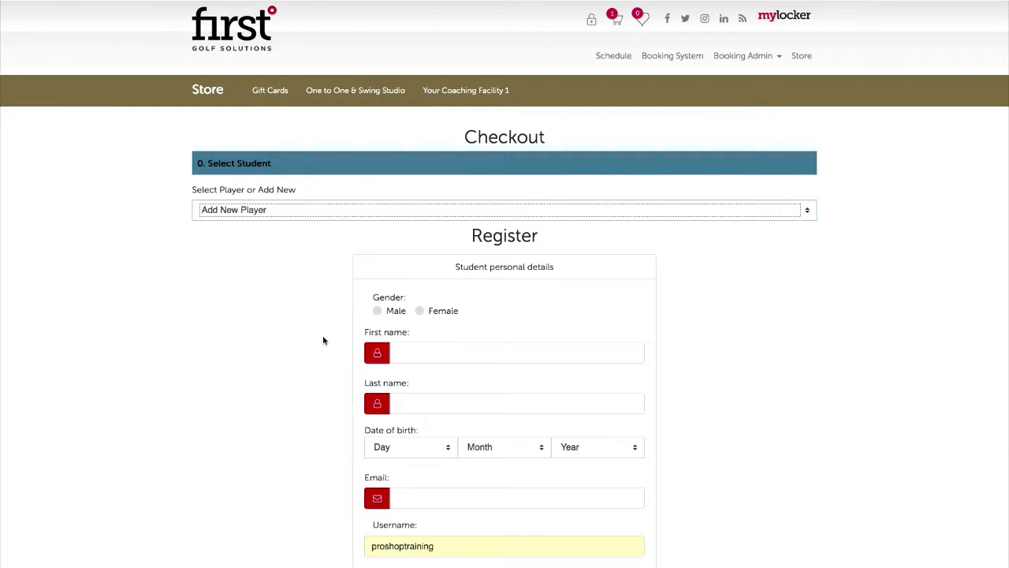
# Enter the new student's details: gender Male, first and last name, birth date 9 August 1952
pyautogui.scroll(-3, 520, 315)
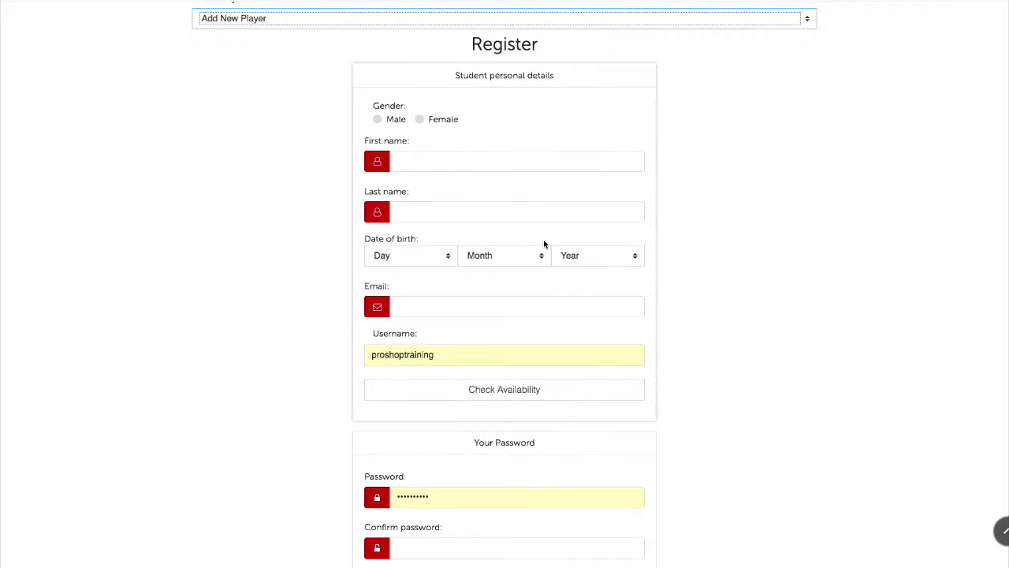
pyautogui.click(377, 119)
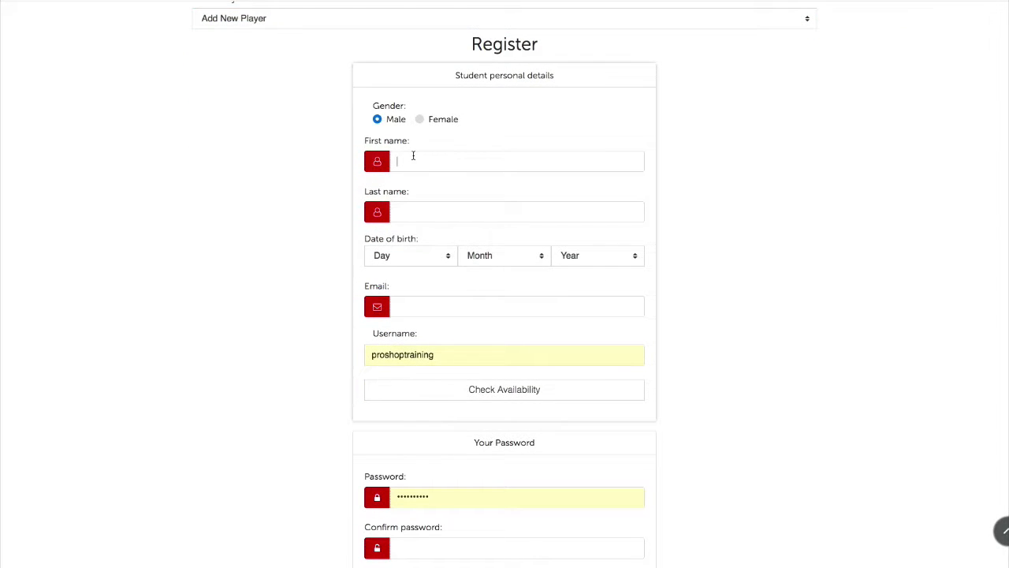
pyautogui.write('Demo')
pyautogui.press('Tab')
pyautogui.write('Store Transaction')
pyautogui.click(410, 255)
pyautogui.click(428, 349)
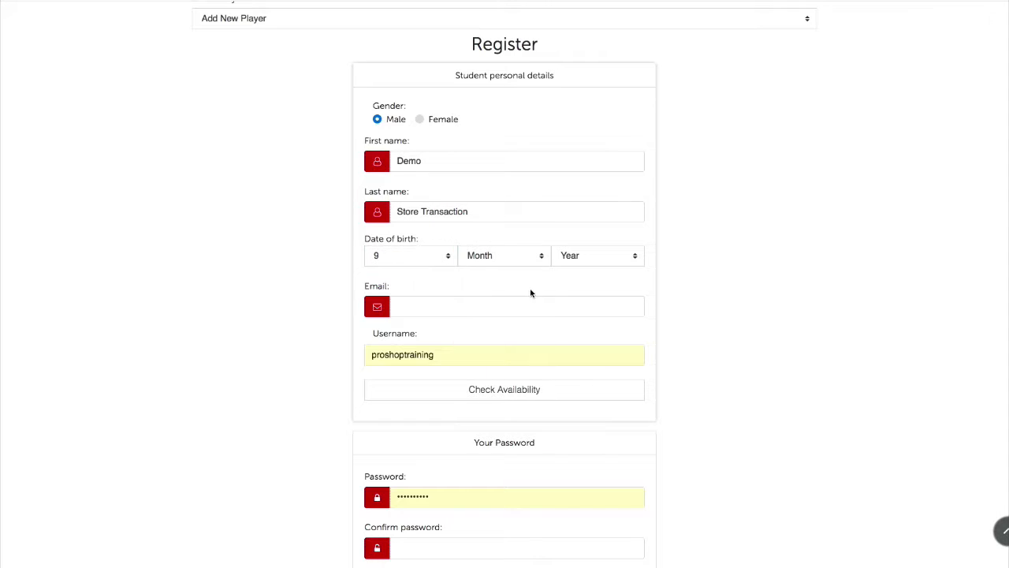
pyautogui.click(587, 256)
pyautogui.click(579, 383)
pyautogui.click(522, 262)
pyautogui.click(526, 339)
pyautogui.click(583, 258)
pyautogui.scroll(-8, 577, 385)
pyautogui.click(577, 384)
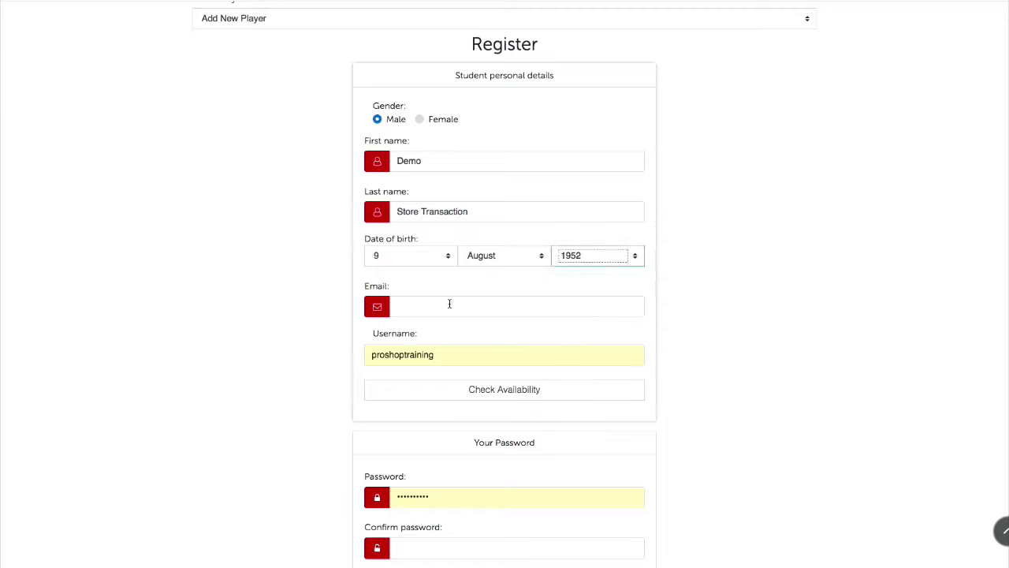
# Enter the student's e-mail, replace the username and check availability, and set the password
pyautogui.click(450, 303)
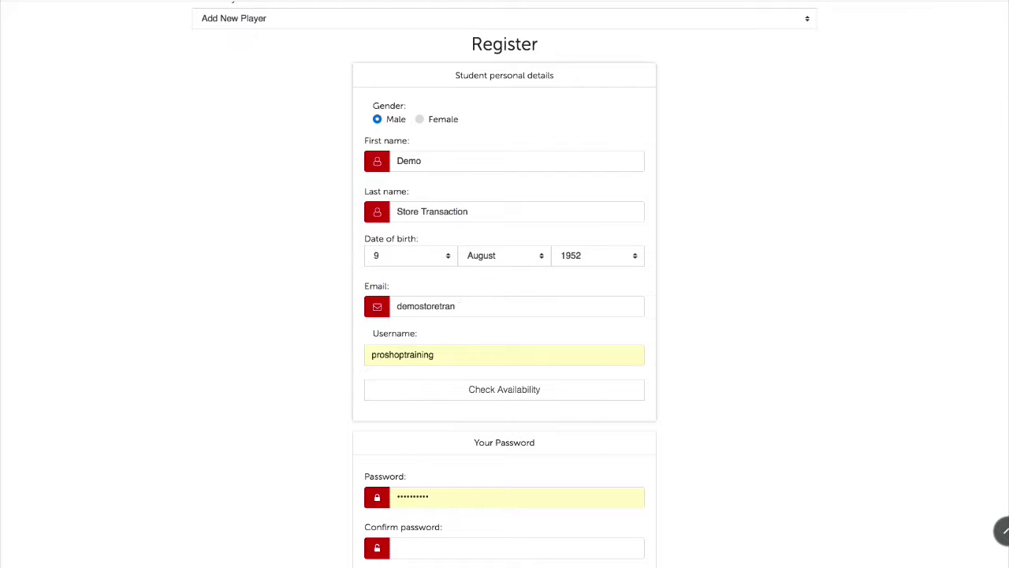
pyautogui.moveTo(465, 355); pyautogui.dragTo(365, 349)
pyautogui.write('demostoret')
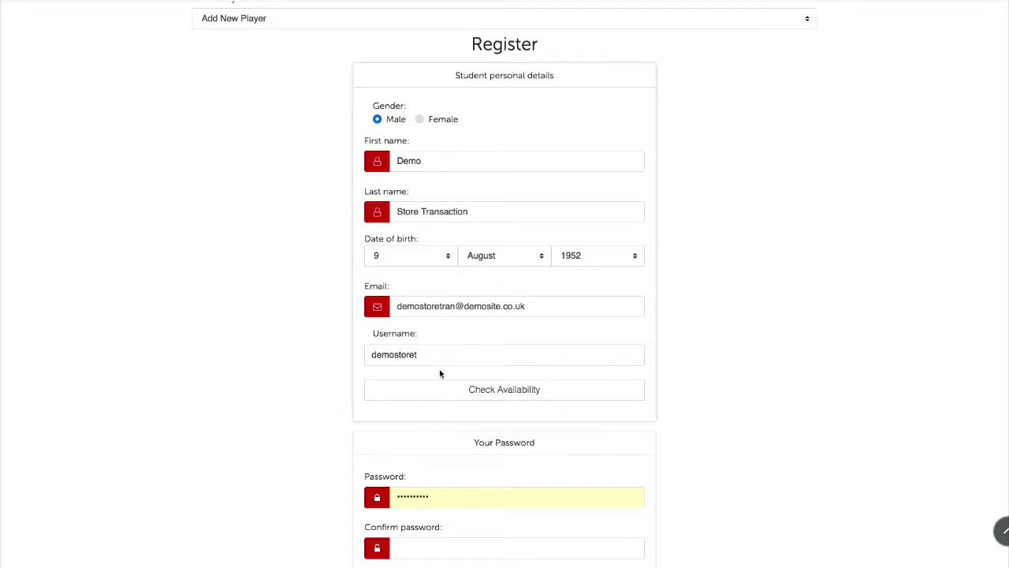
pyautogui.scroll(-3, 440, 367)
pyautogui.click(417, 271)
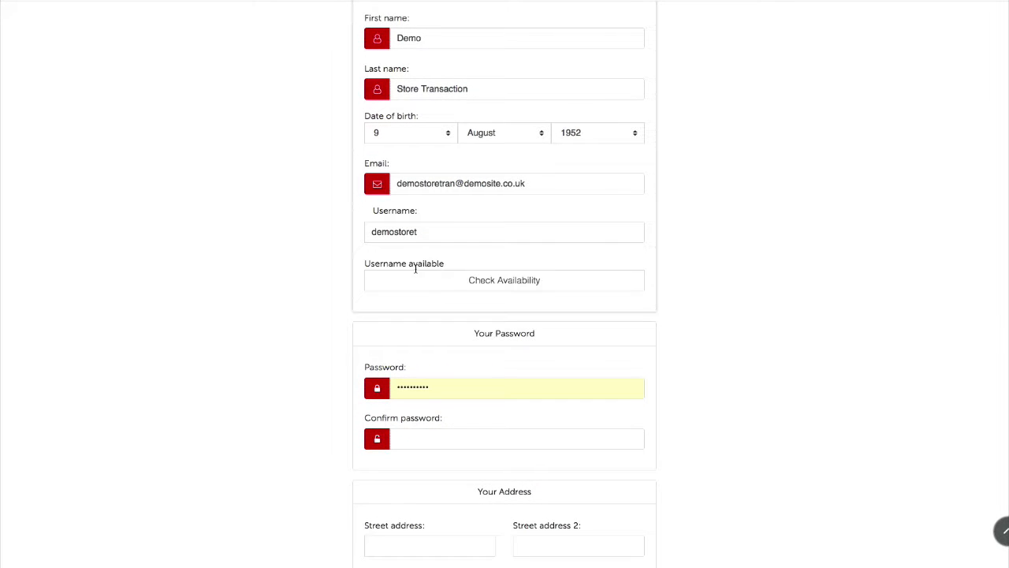
pyautogui.scroll(-4, 337, 327)
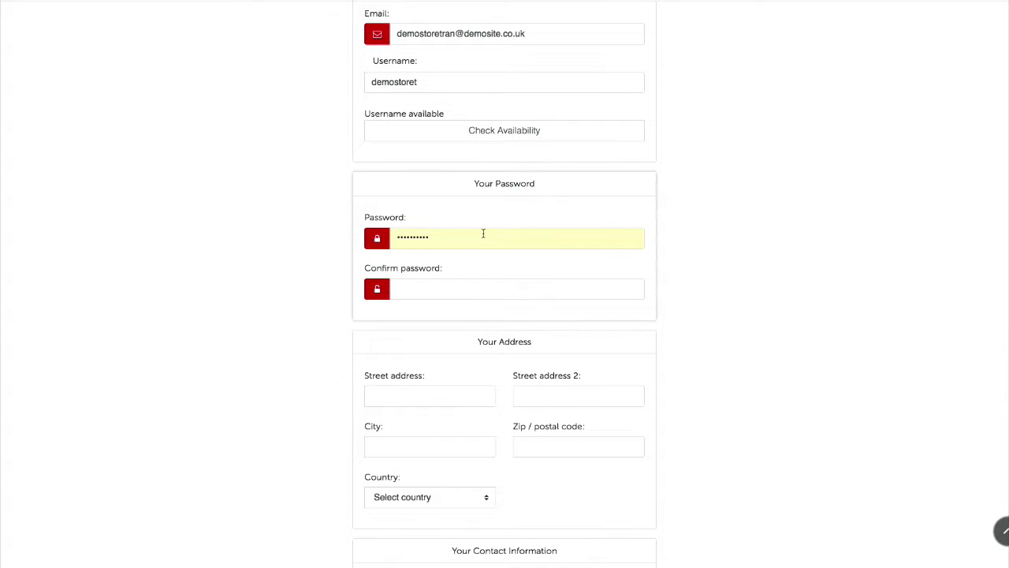
pyautogui.moveTo(482, 233); pyautogui.dragTo(382, 230)
pyautogui.press('BackSpace')
pyautogui.write('••')
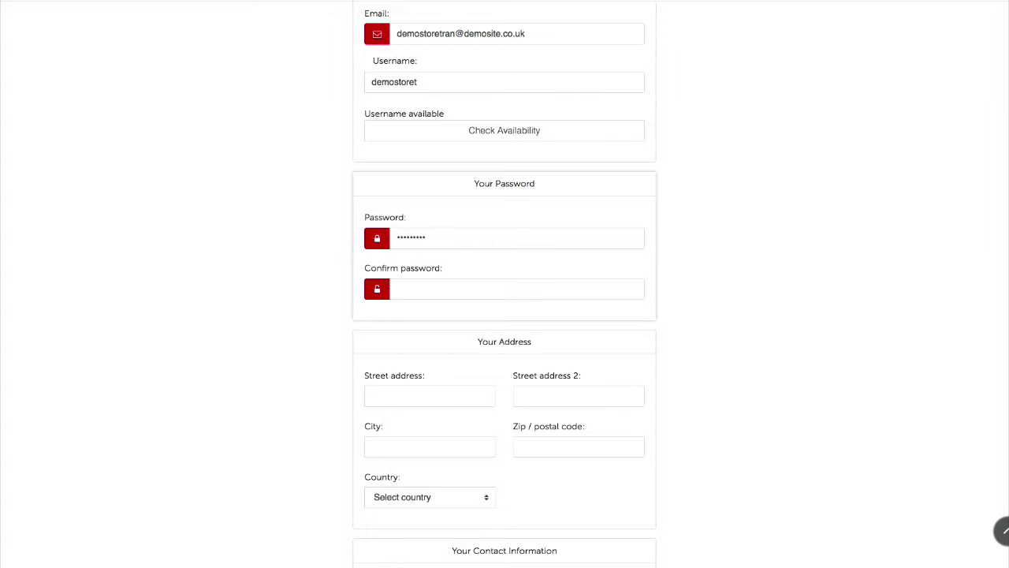
pyautogui.press('Tab')
pyautogui.write('••••••••••')
# Fill in the street address, city and postcode, choose United Kingdom, phone N/A, and submit
pyautogui.click(410, 397)
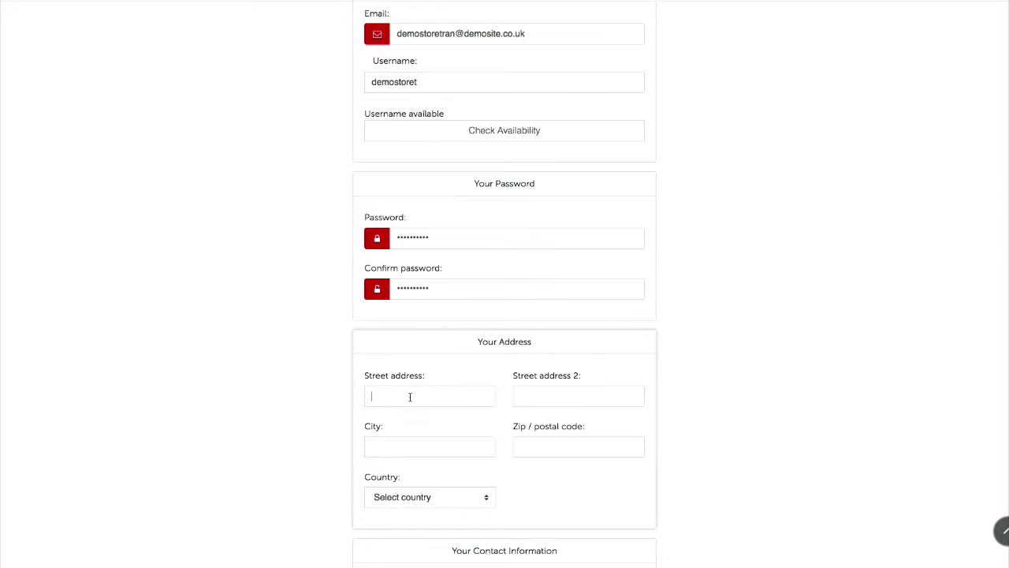
pyautogui.write('Demo')
pyautogui.click(574, 394)
pyautogui.write('Demo Street')
pyautogui.click(464, 446)
pyautogui.write('Demo CiDemo Z')
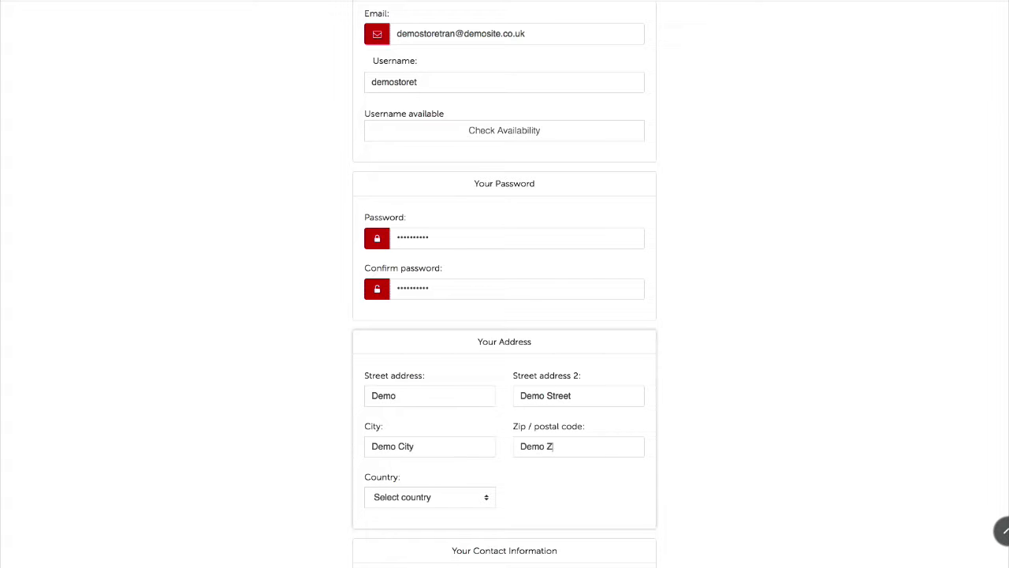
pyautogui.write('ip')
pyautogui.scroll(-3, 562, 425)
pyautogui.click(430, 362)
pyautogui.click(426, 128)
pyautogui.click(414, 471)
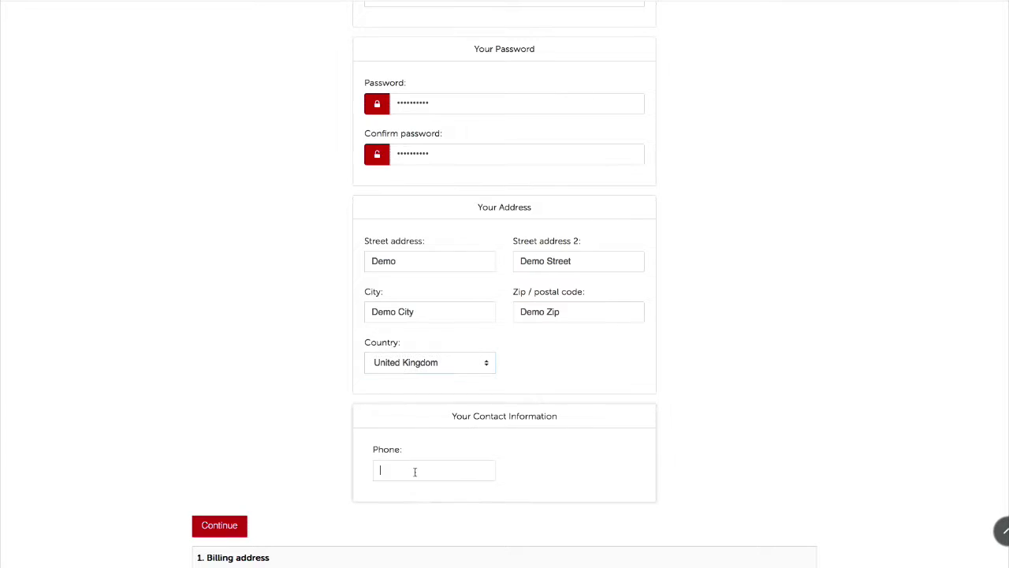
pyautogui.write('N/A')
pyautogui.scroll(-2, 322, 421)
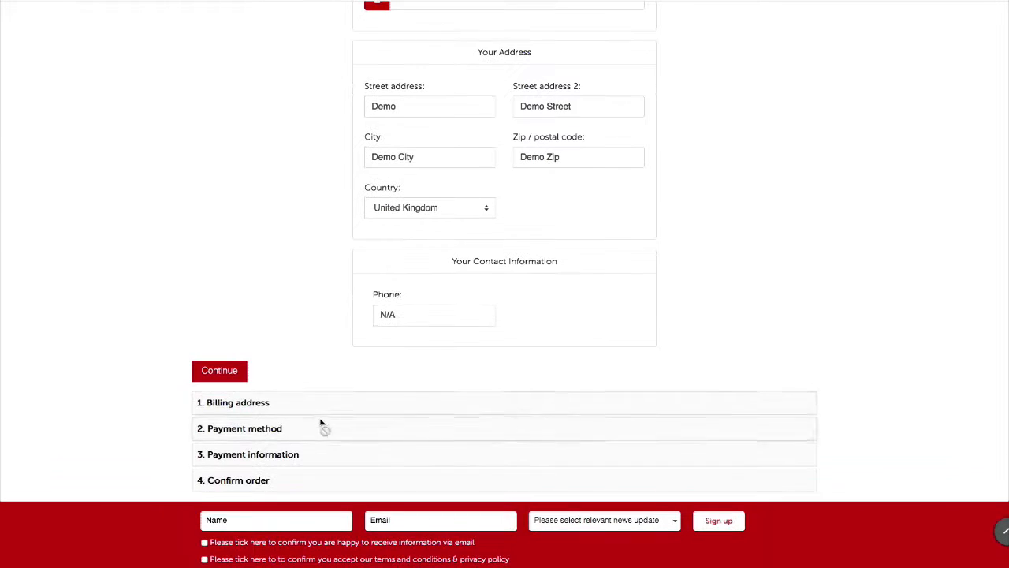
pyautogui.click(234, 375)
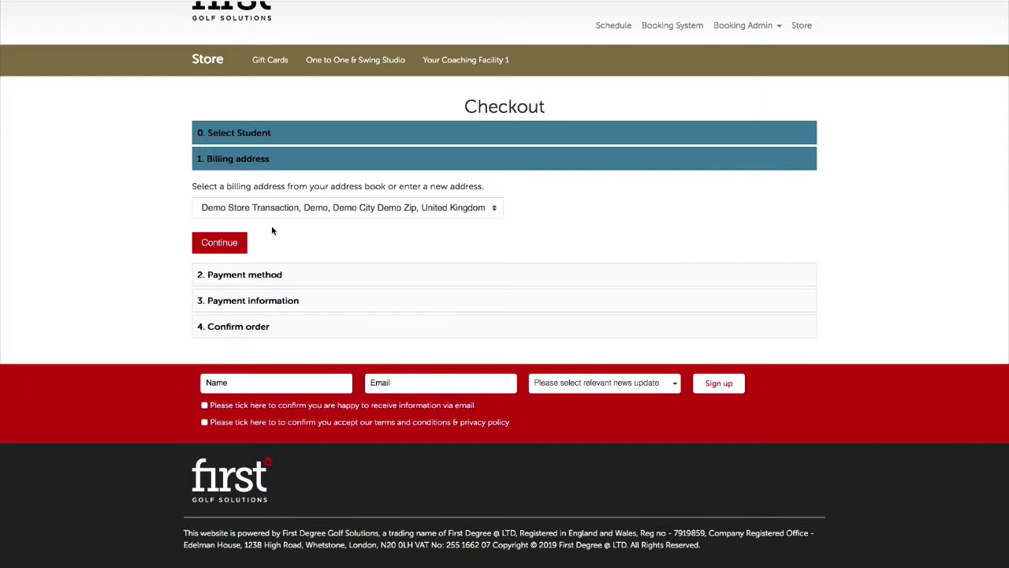
# Continue past the saved billing address and Pay At Academy payment, then confirm the order
pyautogui.click(239, 246)
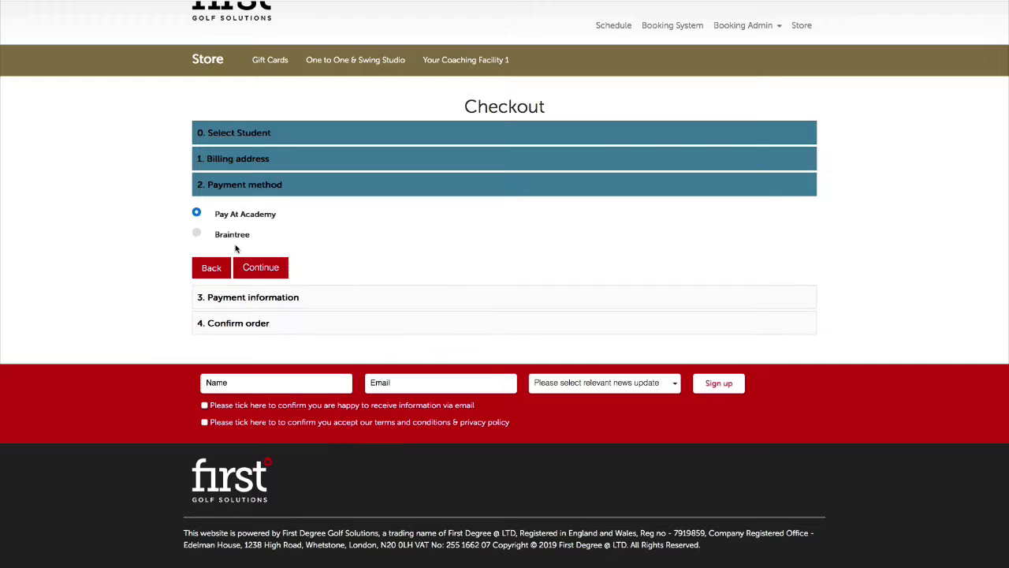
pyautogui.click(249, 268)
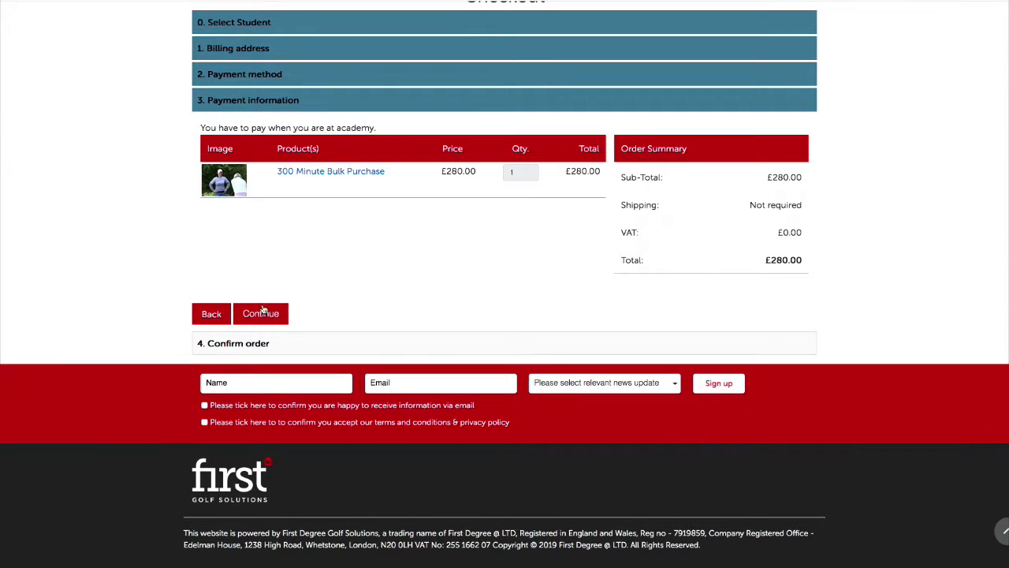
pyautogui.click(264, 313)
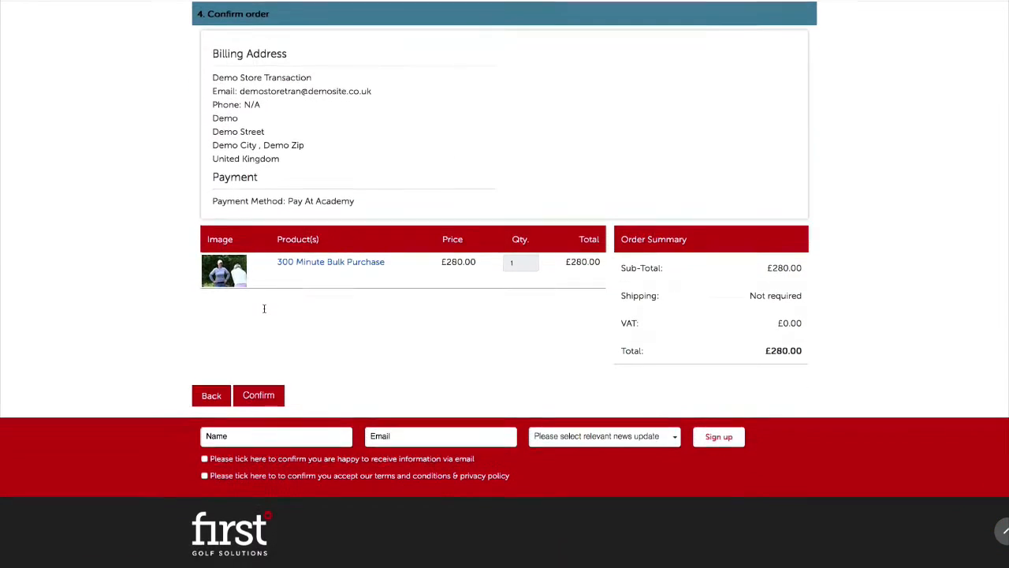
pyautogui.click(273, 398)
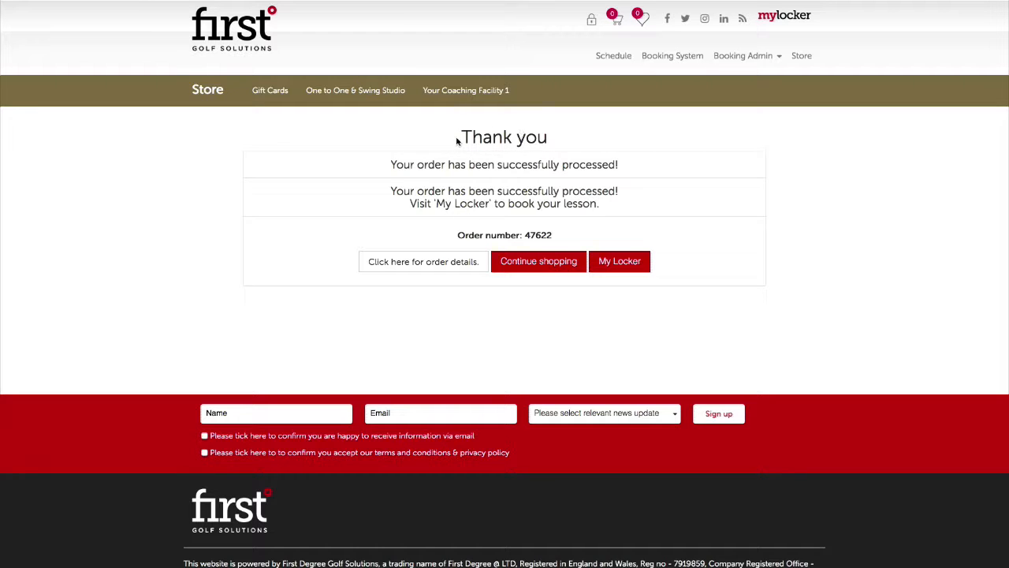
# Return to the coaching store home page through the Store link
pyautogui.scroll(-1, 469, 137)
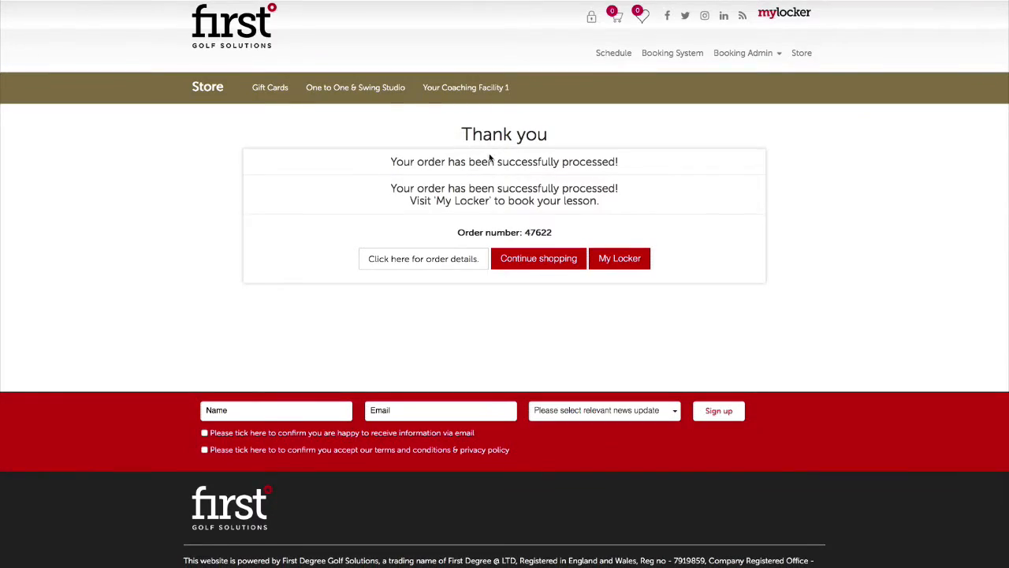
pyautogui.scroll(-1, 521, 148)
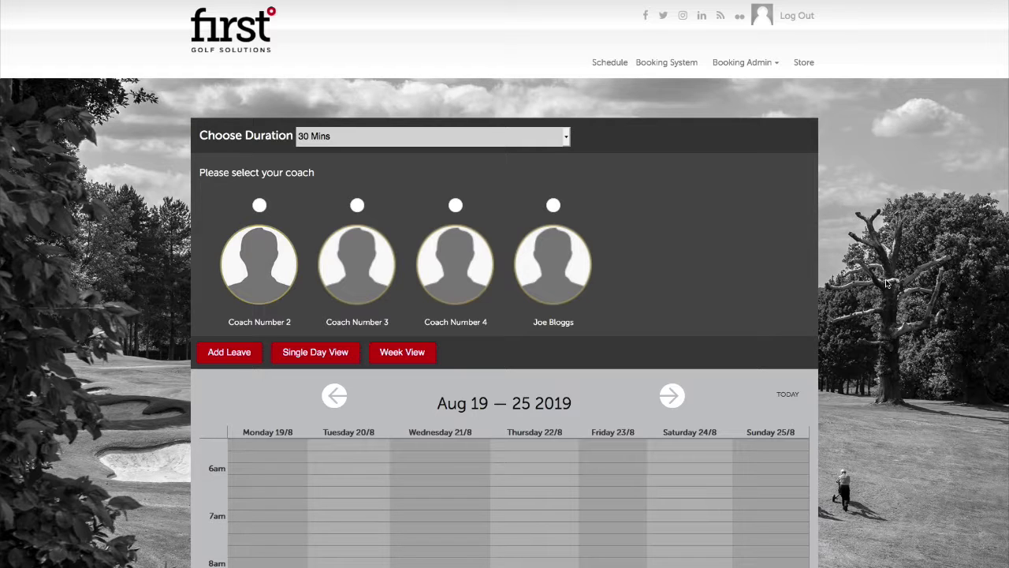
pyautogui.click(813, 65)
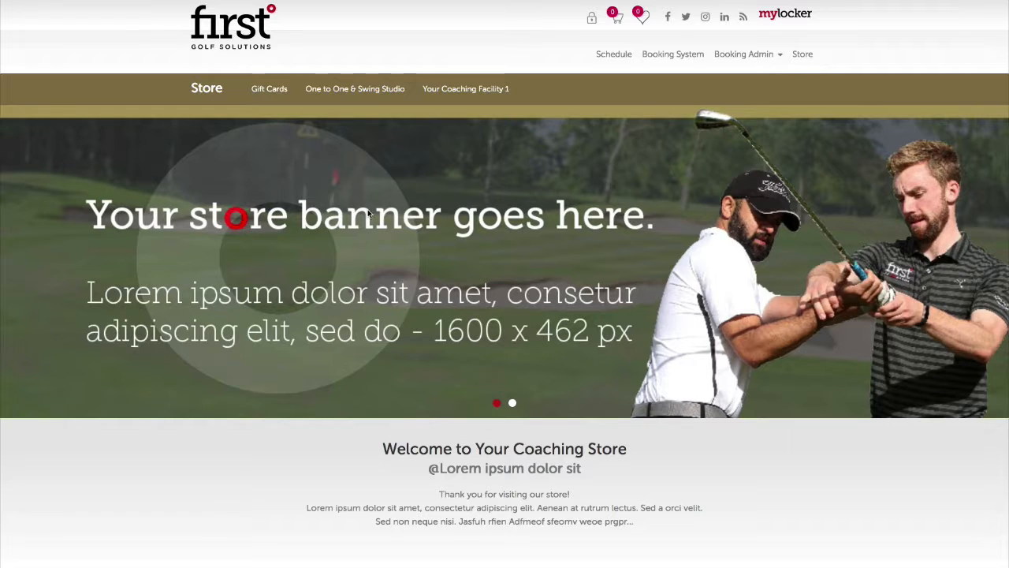
# Add 150 Credits with Joe from One to One & Swing Studio, coach Joe, to the cart
pyautogui.scroll(-5, 353, 232)
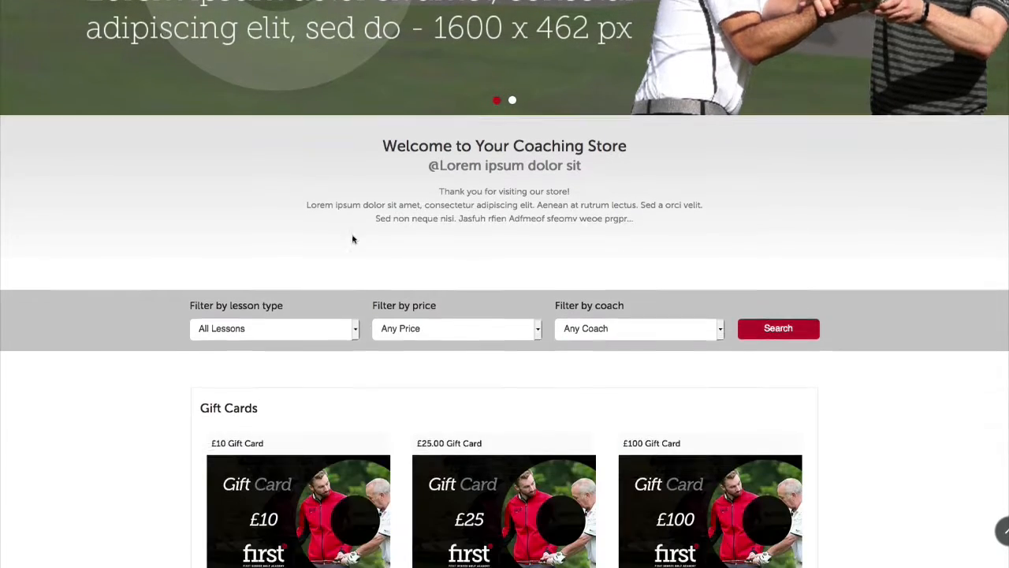
pyautogui.scroll(-3, 351, 235)
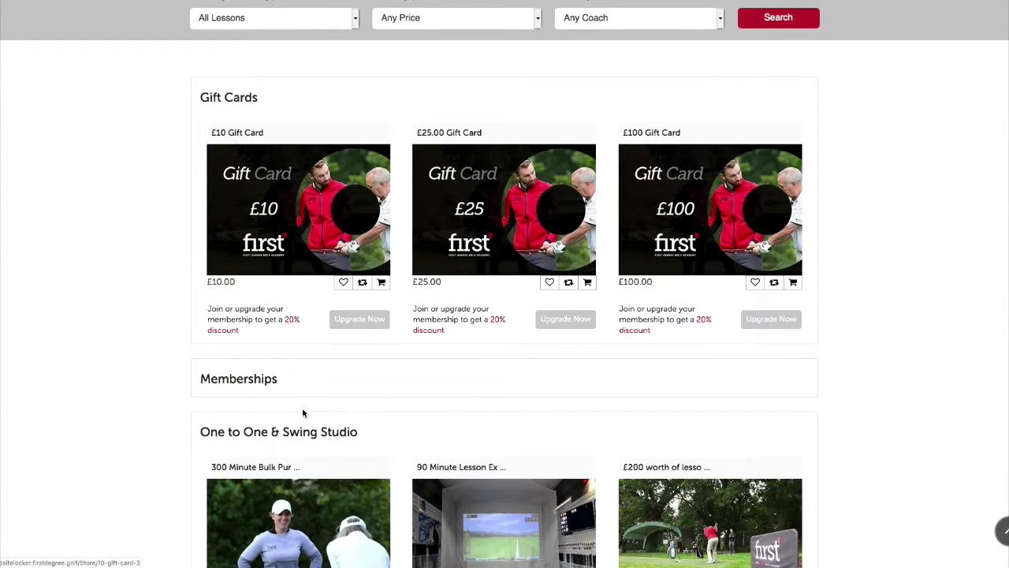
pyautogui.scroll(-1, 313, 408)
pyautogui.click(302, 313)
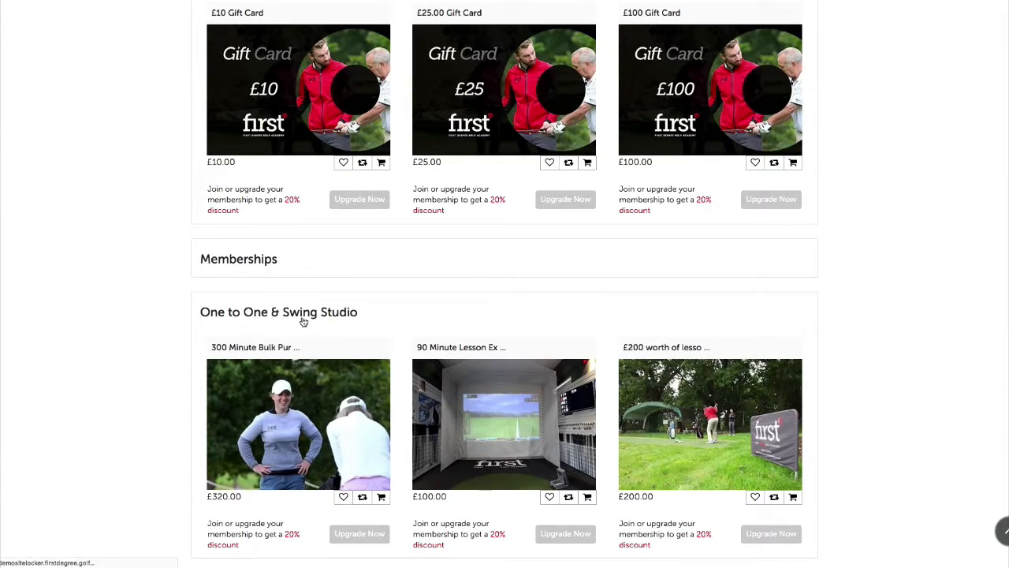
pyautogui.scroll(-5, 498, 338)
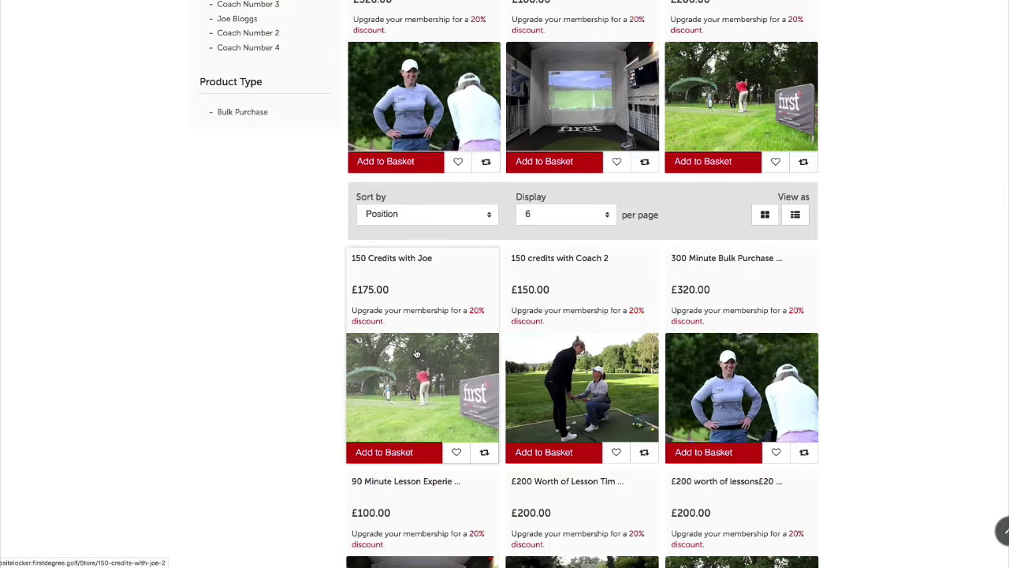
pyautogui.click(416, 354)
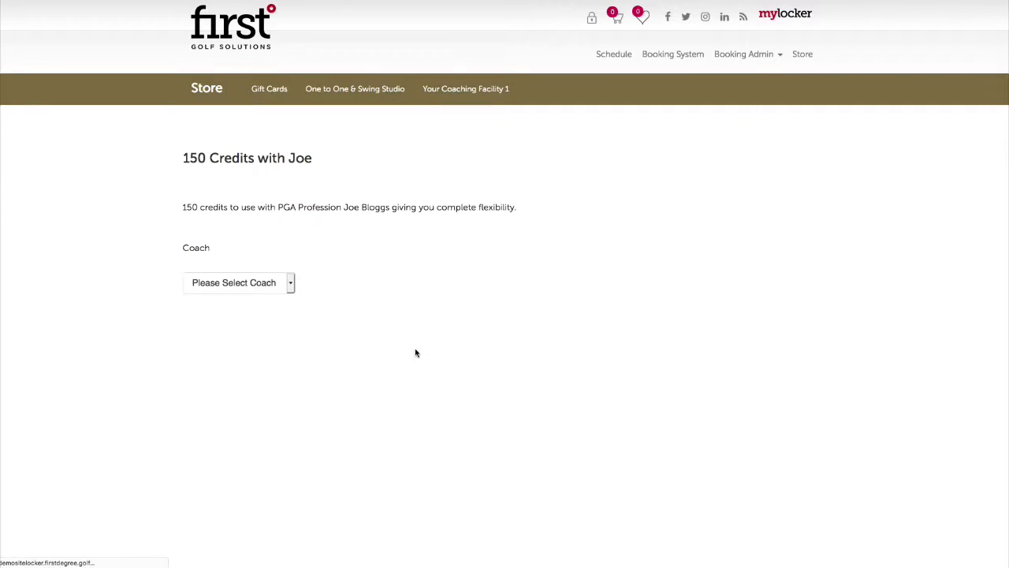
pyautogui.click(289, 285)
pyautogui.click(326, 274)
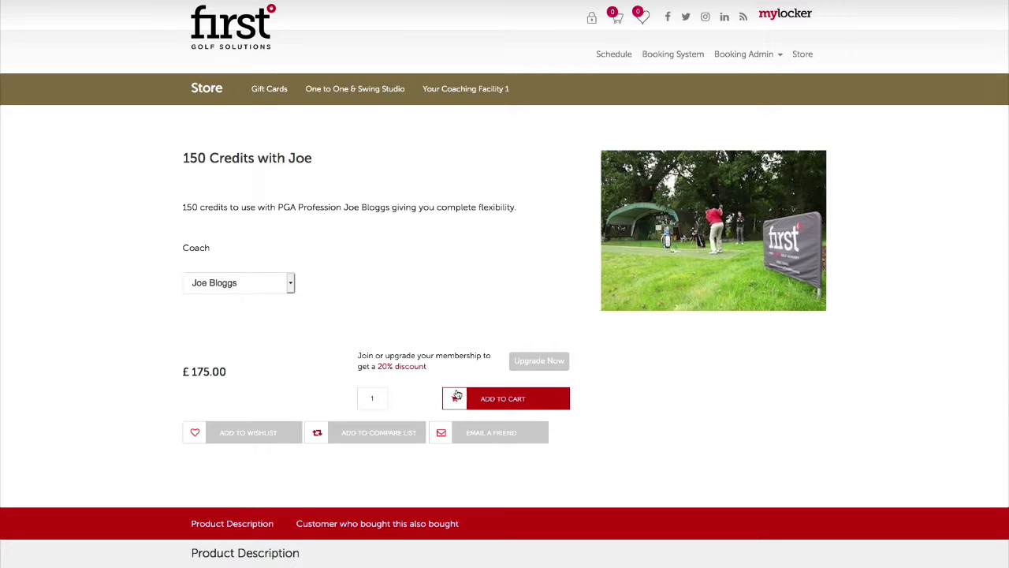
pyautogui.click(477, 400)
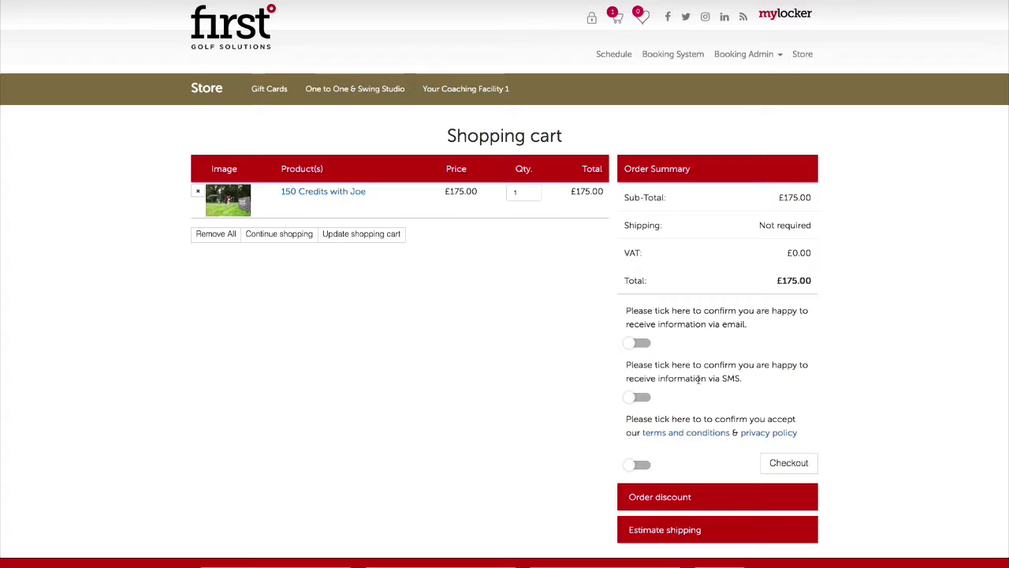
# Paste the discount coupon code under Order discount and apply it, dropping the total to £165.00
pyautogui.scroll(-5, 699, 380)
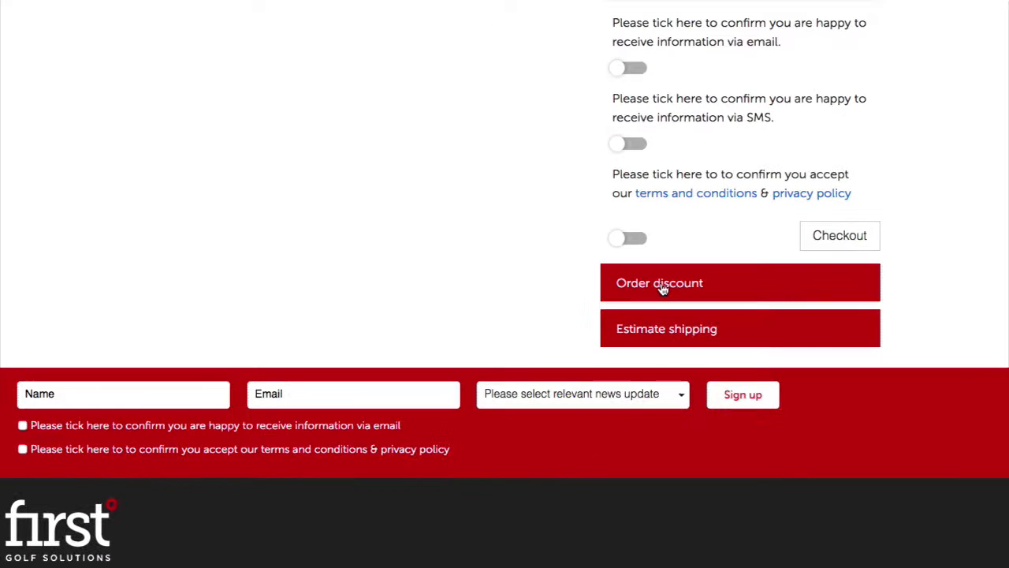
pyautogui.click(669, 285)
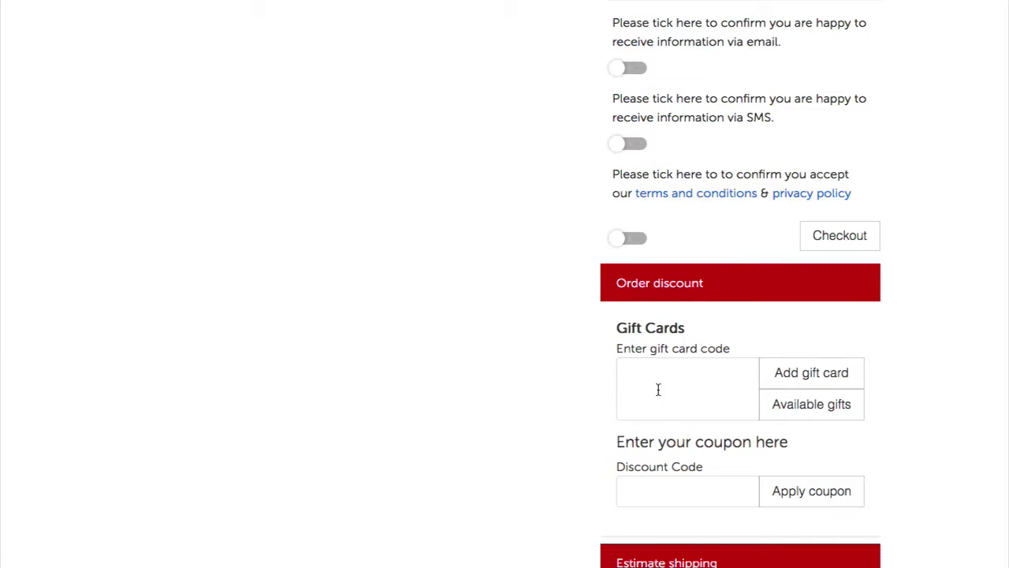
pyautogui.scroll(-2, 630, 410)
pyautogui.click(651, 409)
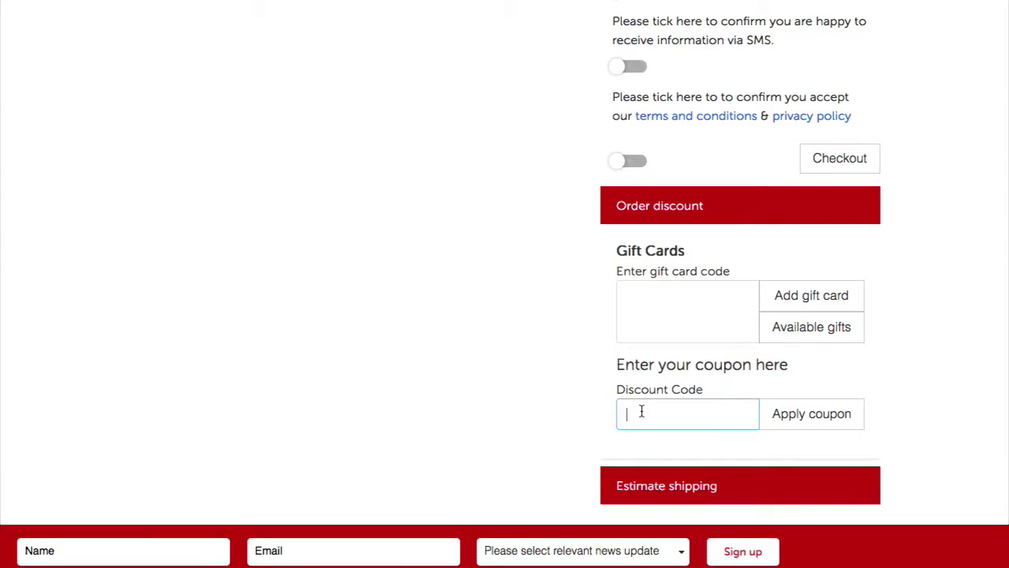
pyautogui.write('£10OFFJOE')
pyautogui.click(829, 426)
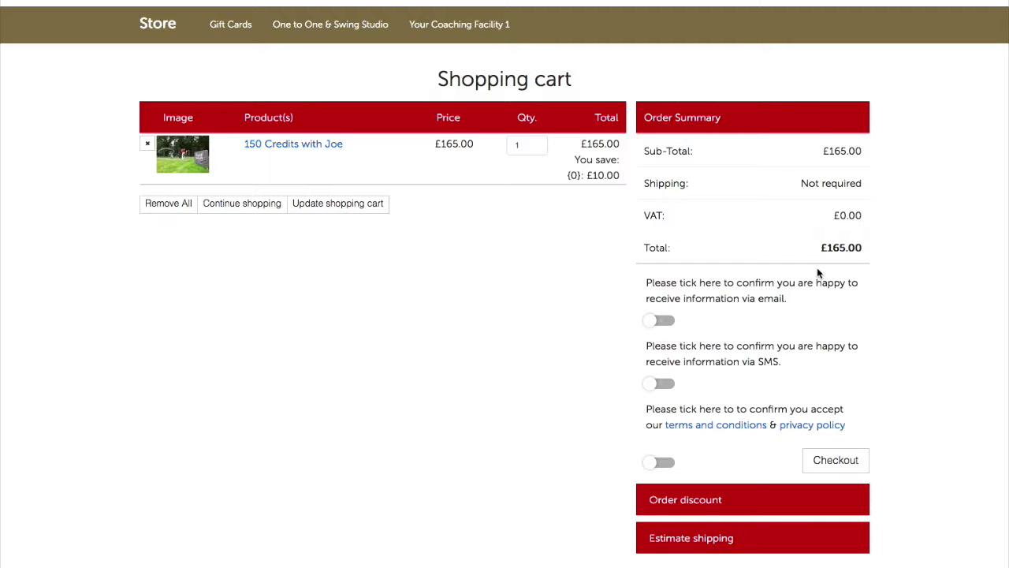
pyautogui.scroll(-3, 797, 367)
# Accept the terms, start checkout, and select the required existing student as the player
pyautogui.click(670, 309)
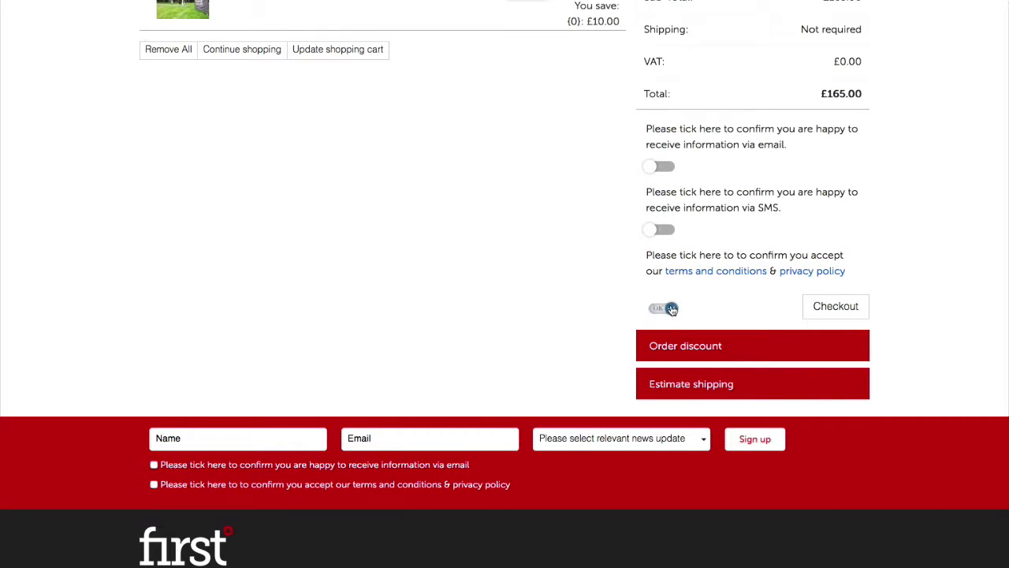
pyautogui.click(835, 307)
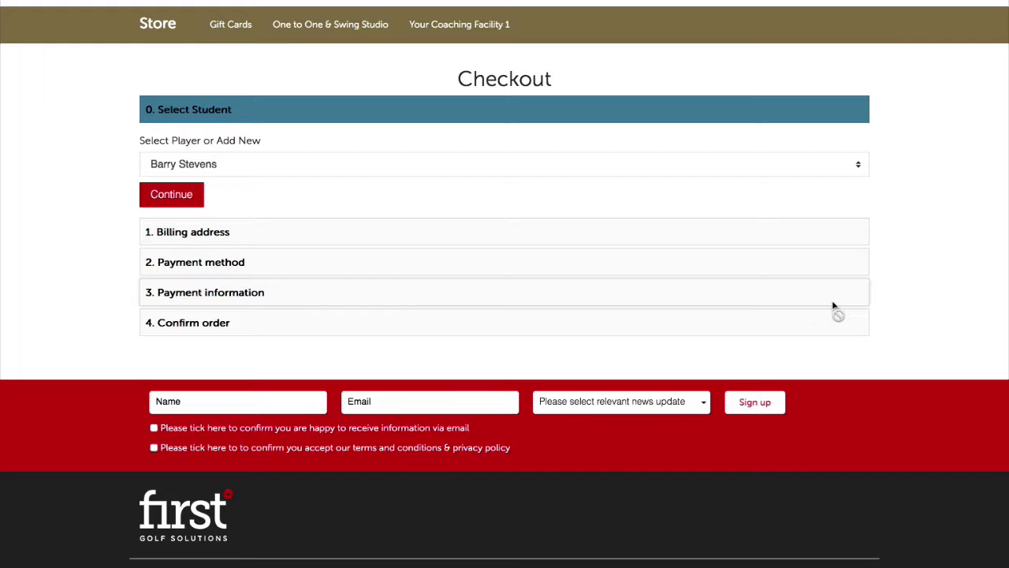
pyautogui.click(312, 166)
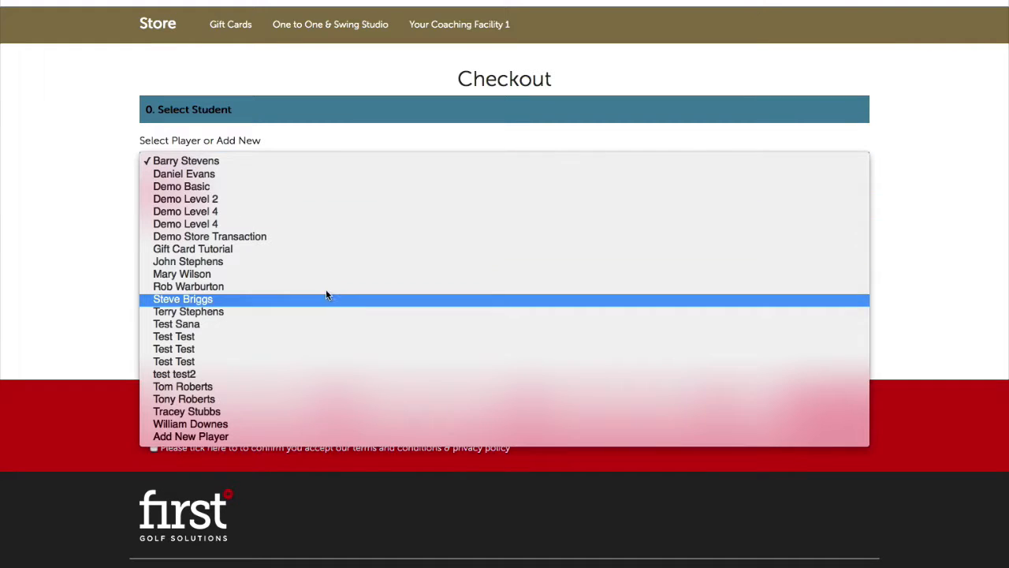
pyautogui.click(215, 438)
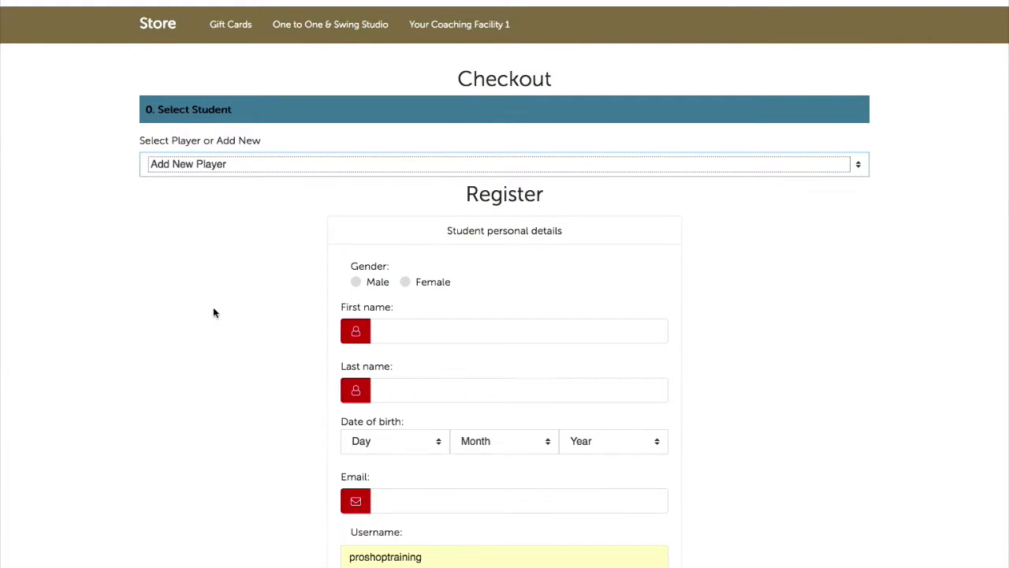
pyautogui.scroll(-8, 259, 268)
pyautogui.scroll(8, 260, 268)
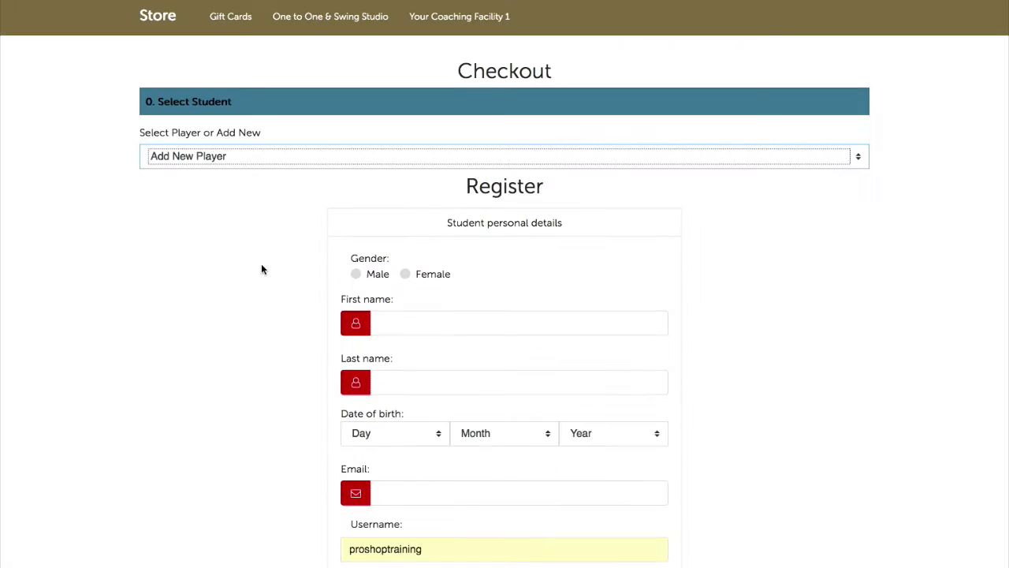
pyautogui.click(277, 155)
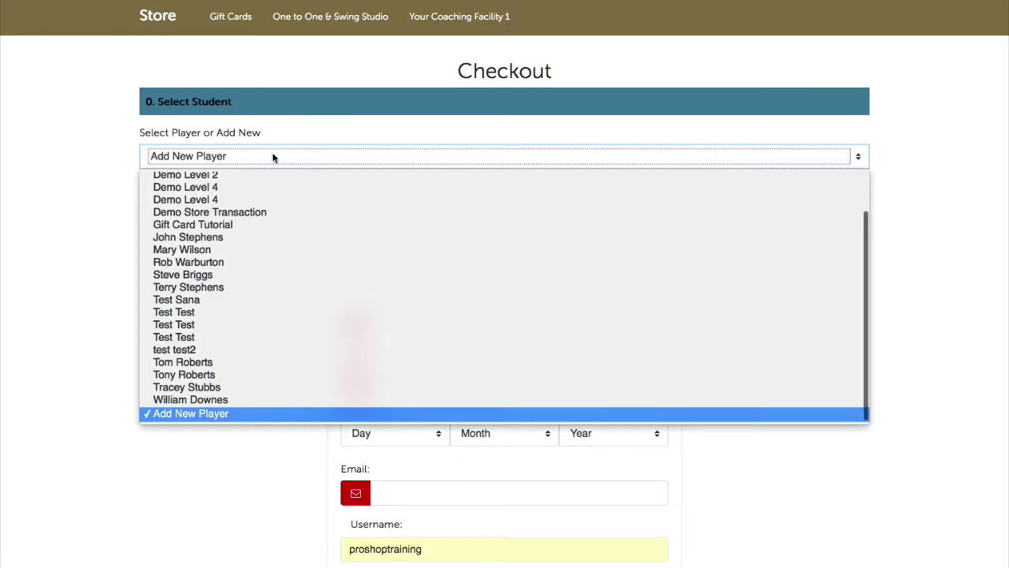
pyautogui.click(277, 290)
# Continue through billing address and Pay At Academy payment, then confirm the order
pyautogui.click(168, 193)
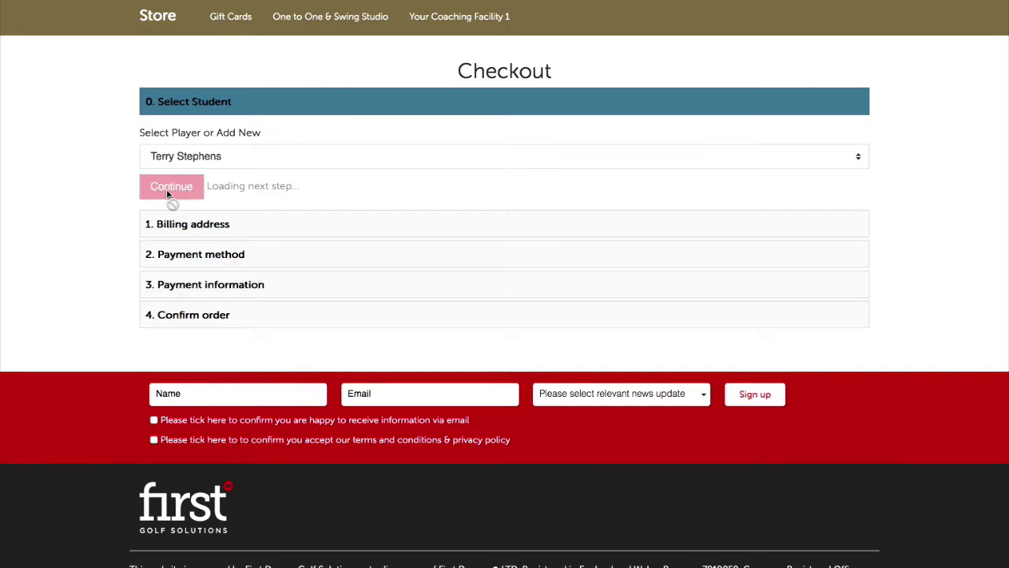
pyautogui.click(164, 197)
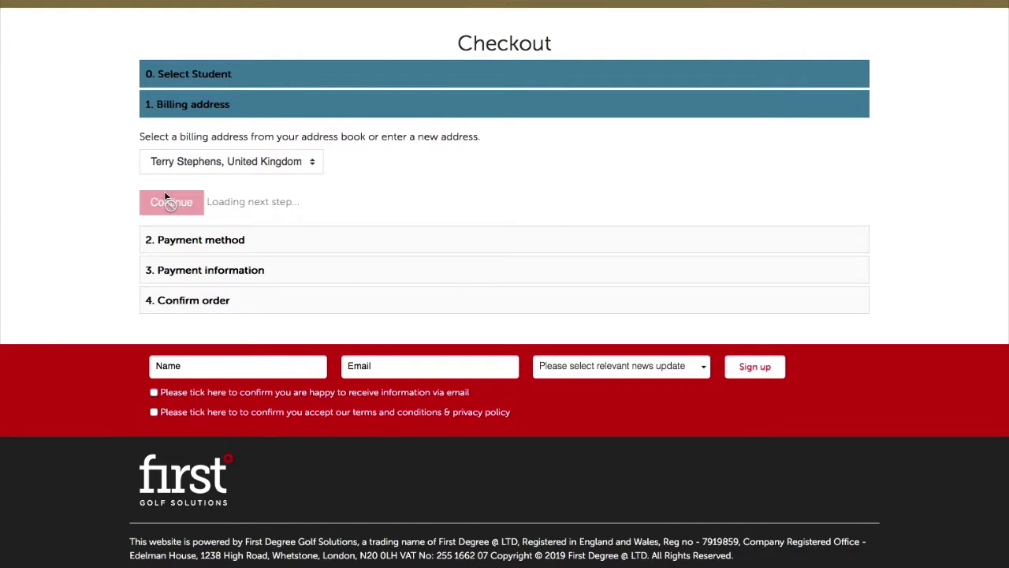
pyautogui.click(213, 230)
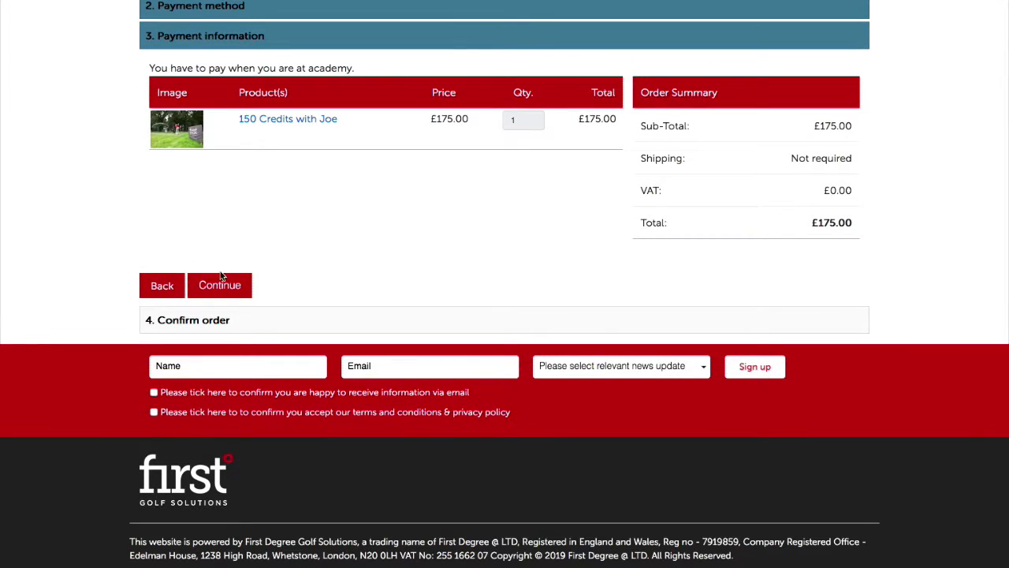
pyautogui.click(220, 276)
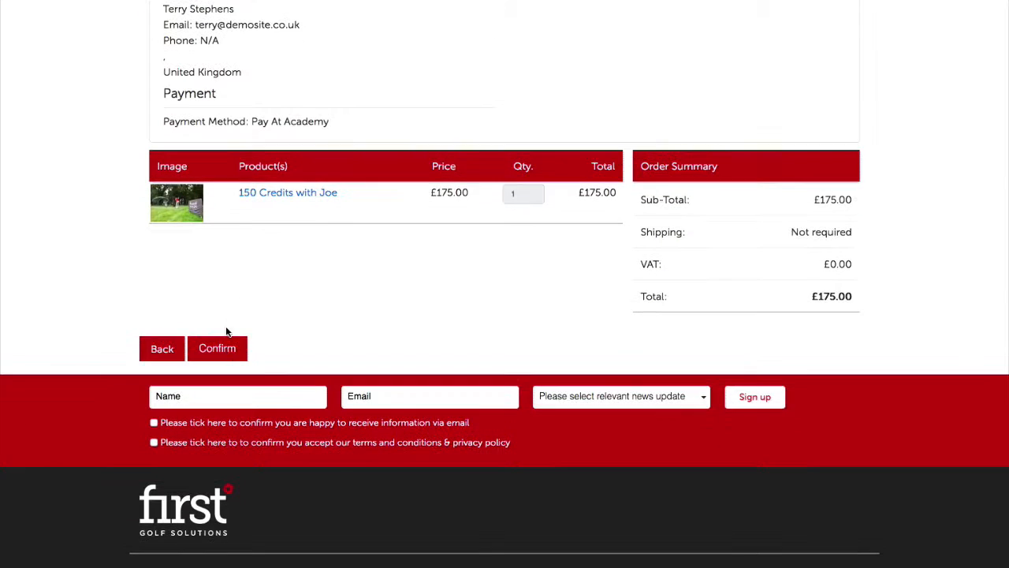
pyautogui.click(227, 351)
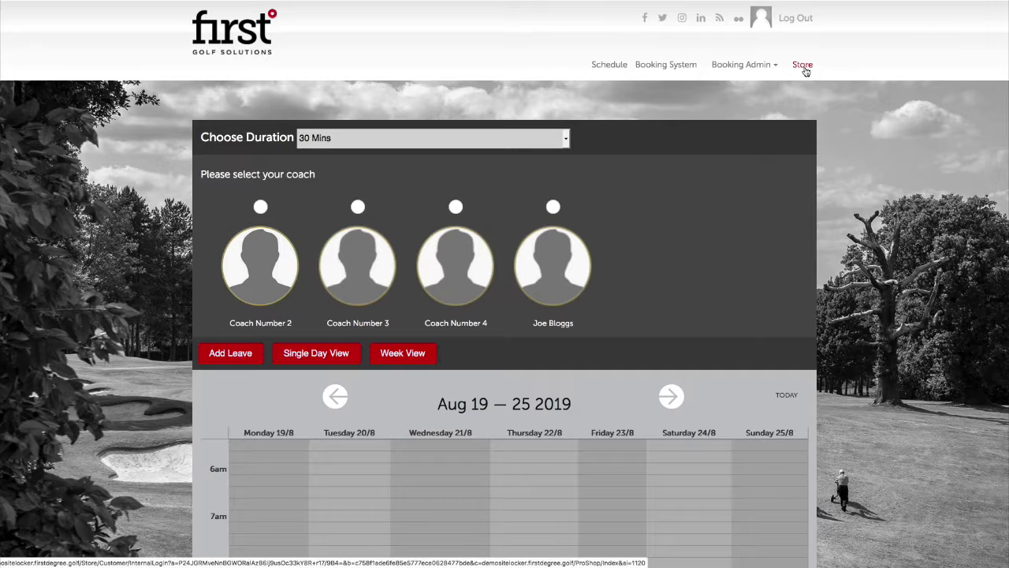
# Open the 150 Credits with Joe product in the One to One & Swing Studio category
pyautogui.click(781, 64)
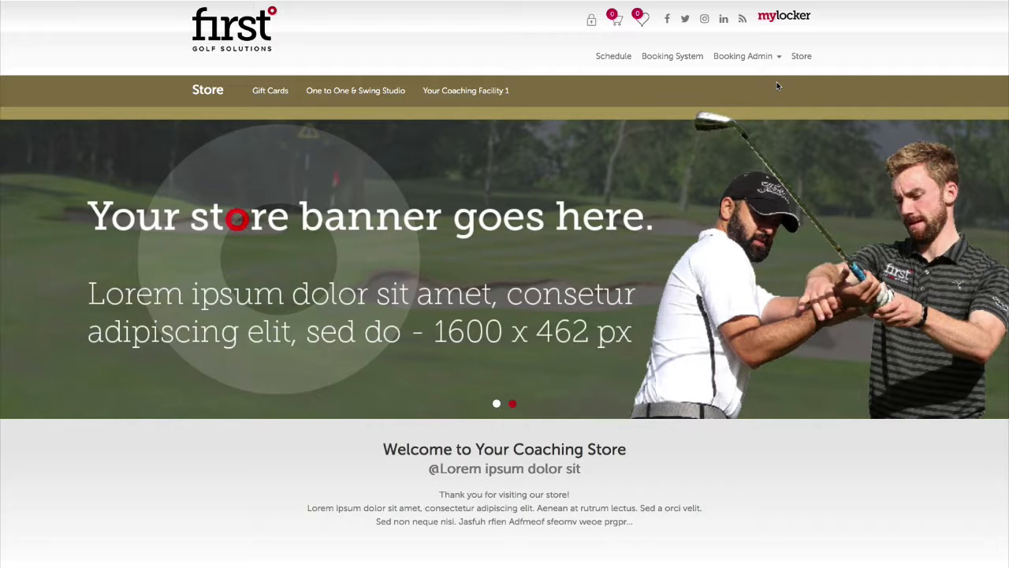
pyautogui.scroll(-5, 729, 220)
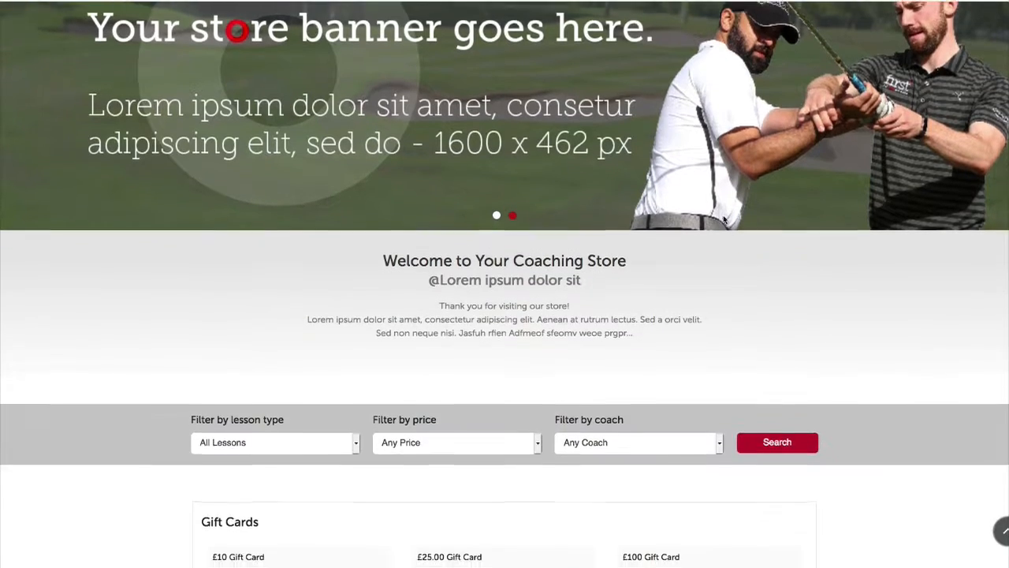
pyautogui.scroll(-7, 729, 220)
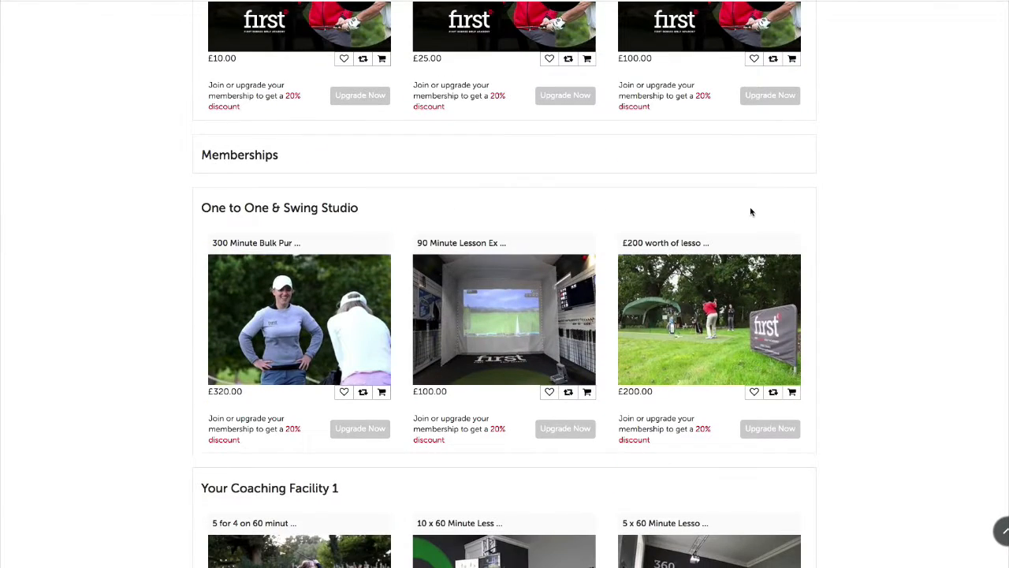
pyautogui.scroll(-1, 631, 209)
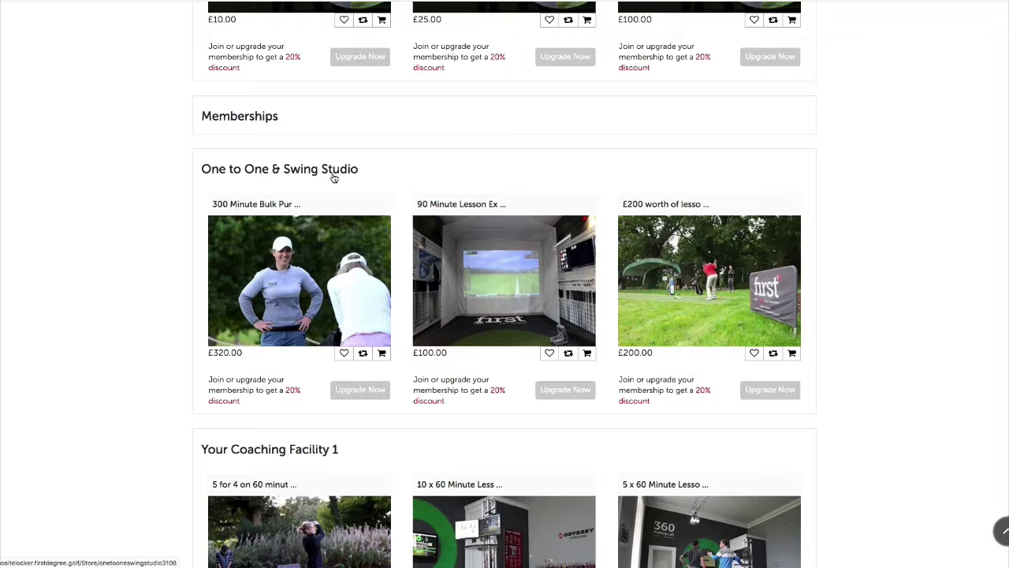
pyautogui.click(353, 229)
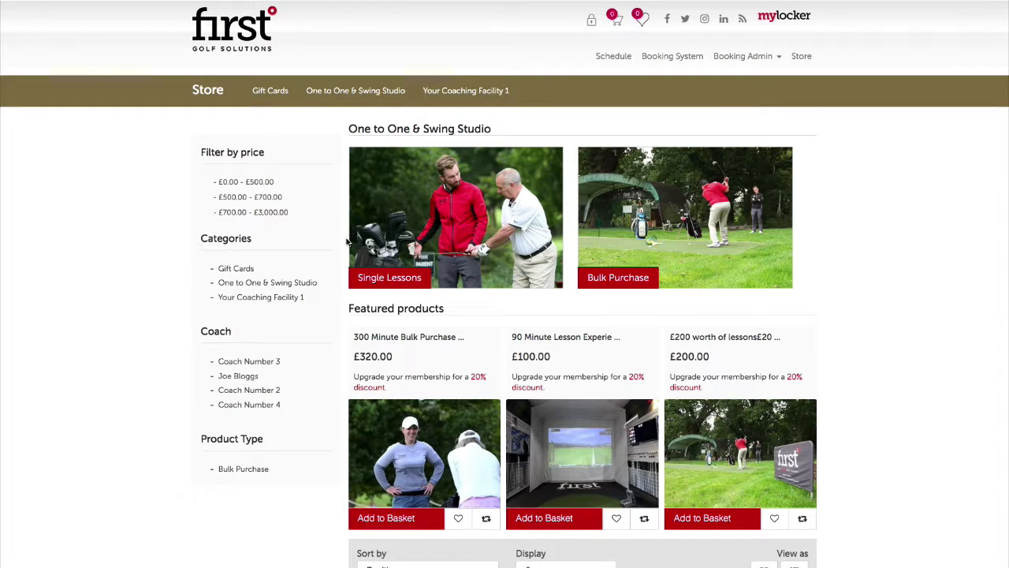
pyautogui.scroll(-5, 522, 359)
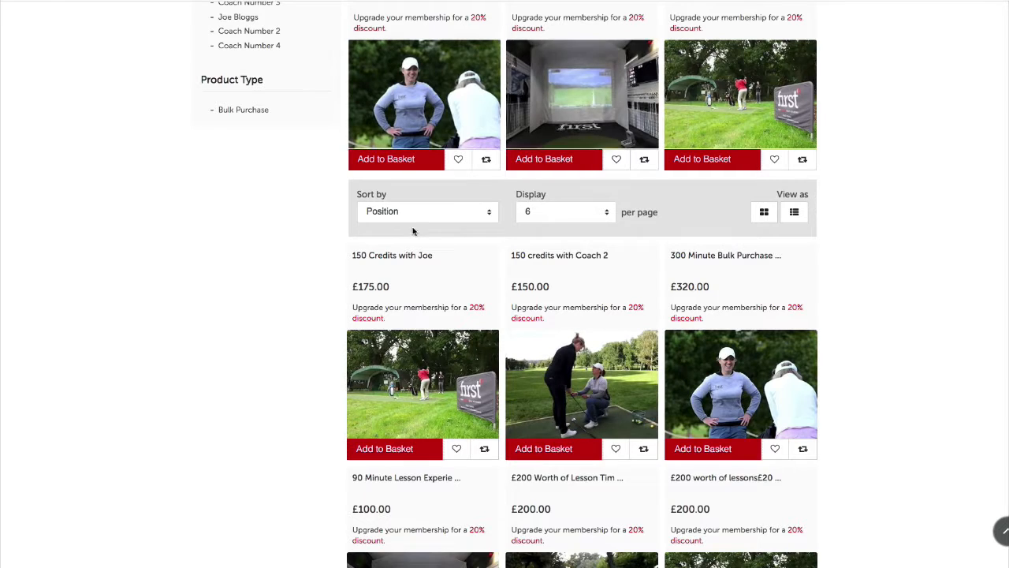
pyautogui.click(388, 360)
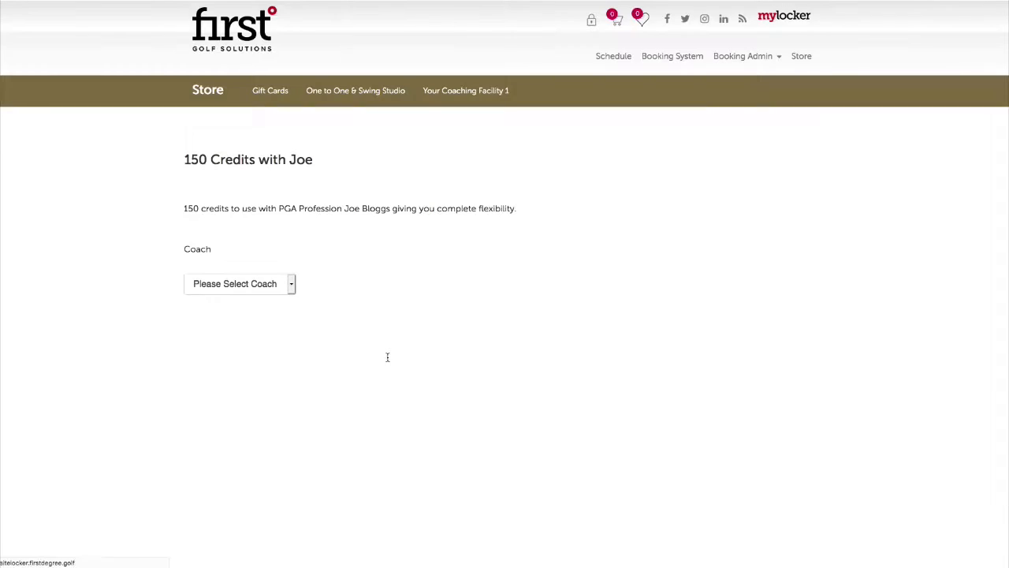
# Choose the coach and add the package to the cart at £175.00
pyautogui.click(239, 293)
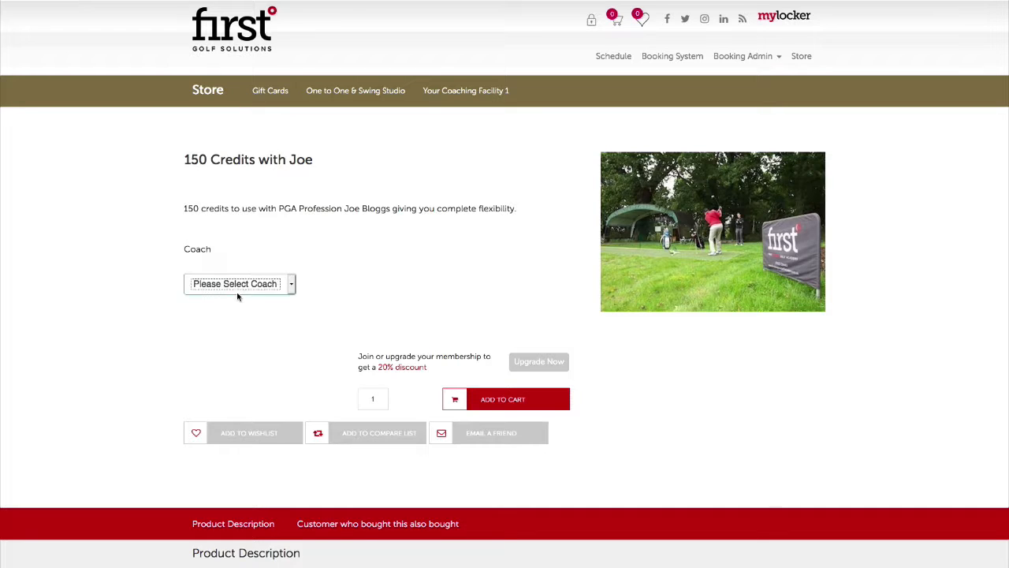
pyautogui.click(242, 296)
pyautogui.click(243, 289)
pyautogui.click(243, 286)
pyautogui.click(268, 357)
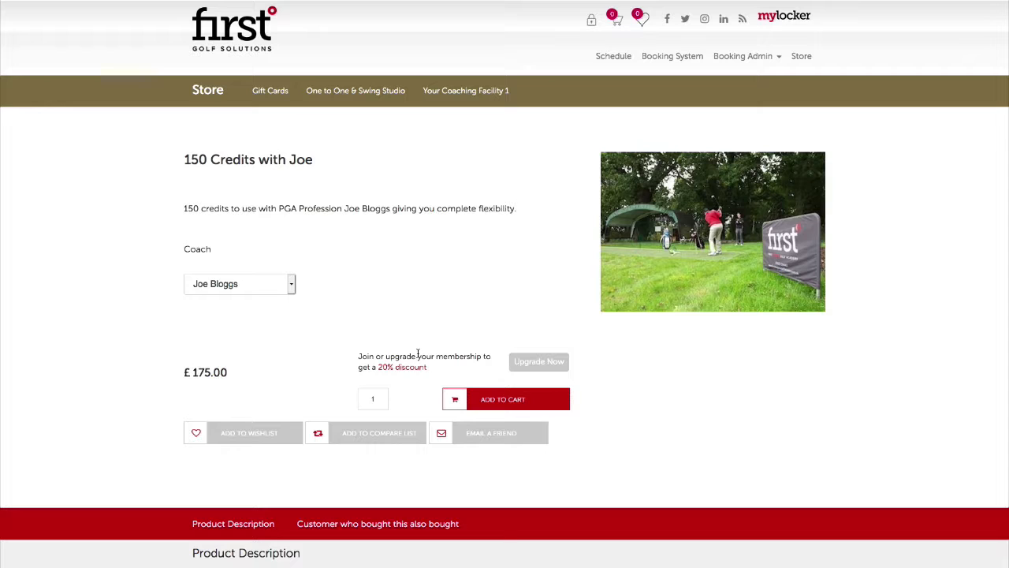
pyautogui.click(484, 402)
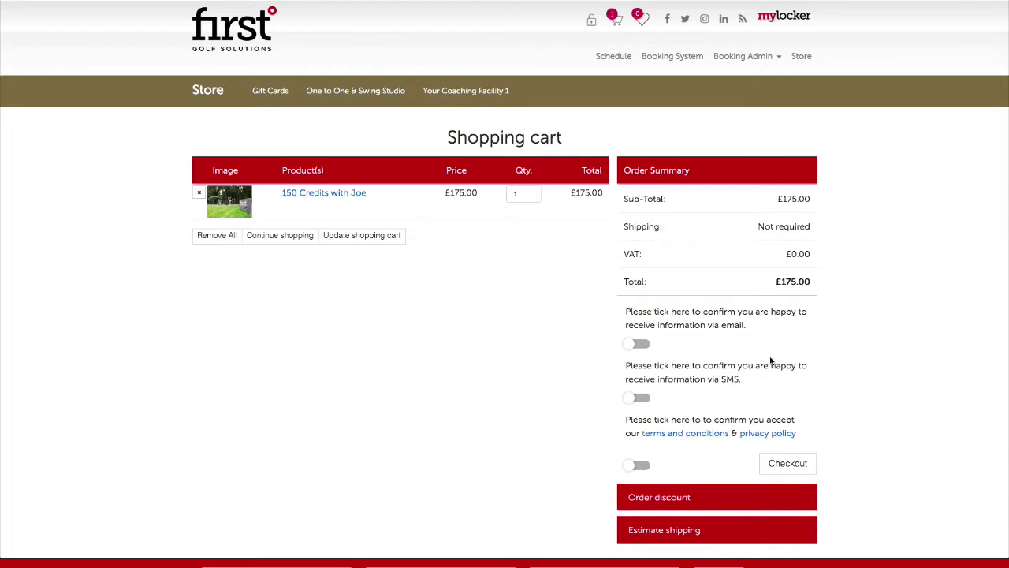
# Paste the gift card code under Order discount and add it, bringing the total to £0.00
pyautogui.scroll(-2, 770, 355)
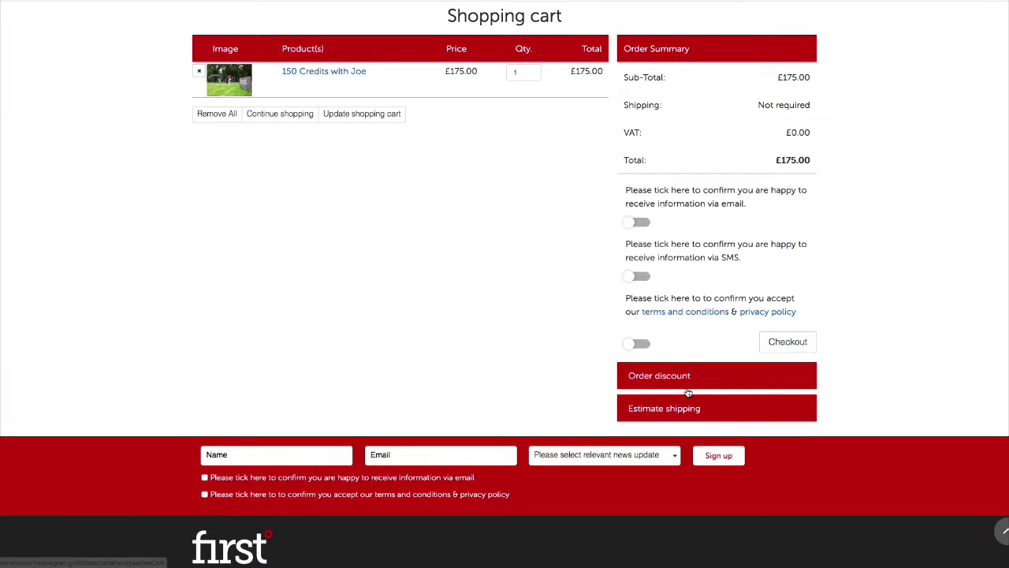
pyautogui.scroll(-1, 689, 388)
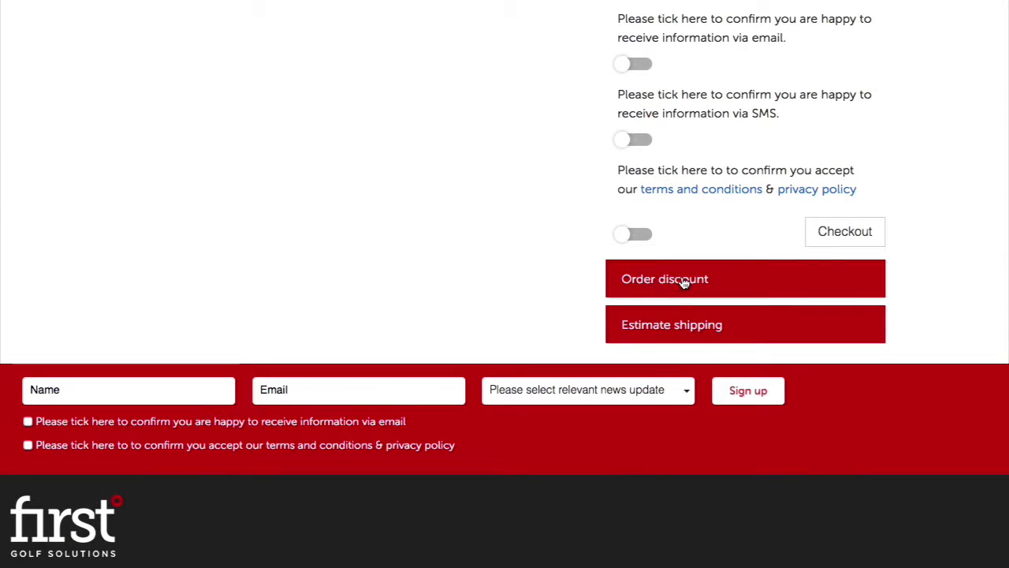
pyautogui.click(684, 282)
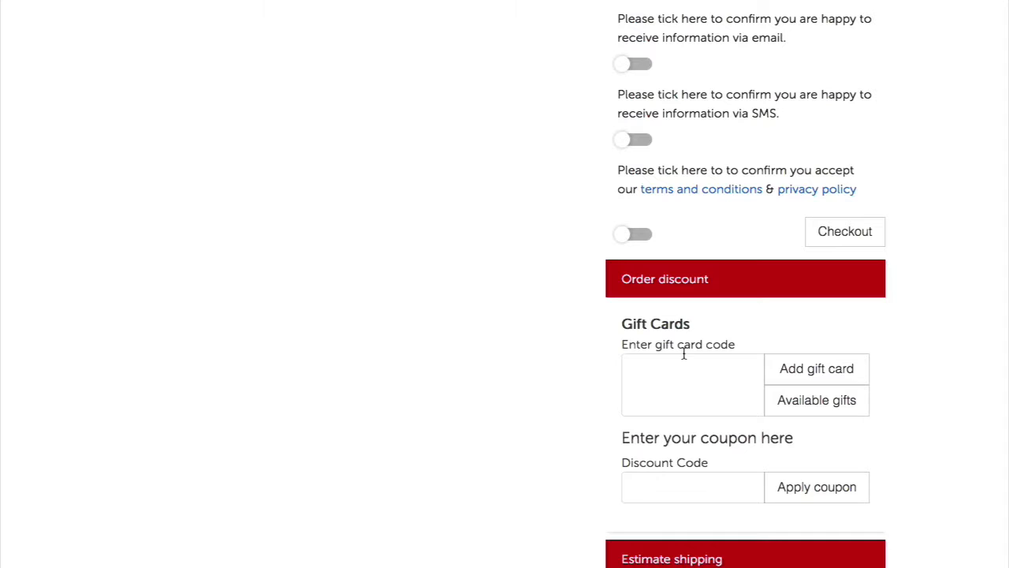
pyautogui.click(681, 385)
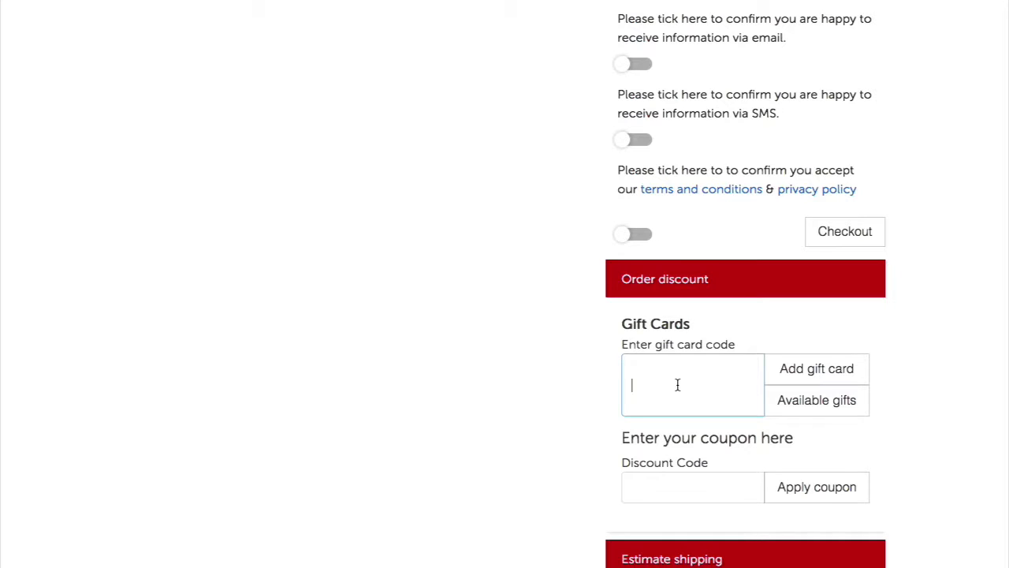
pyautogui.write('ca22d9cf-cc6a')
pyautogui.scroll(-1, 964, 390)
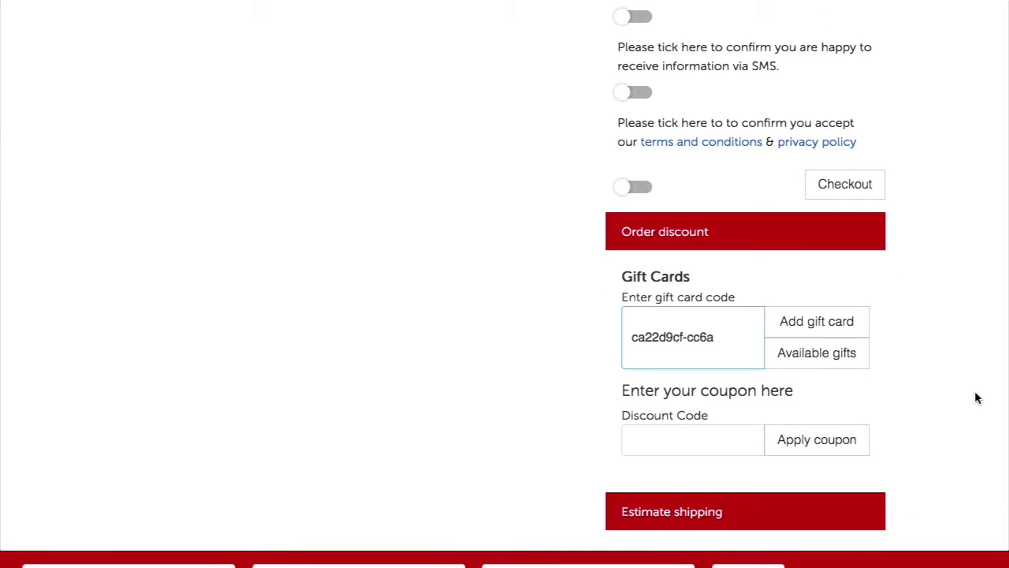
pyautogui.click(852, 334)
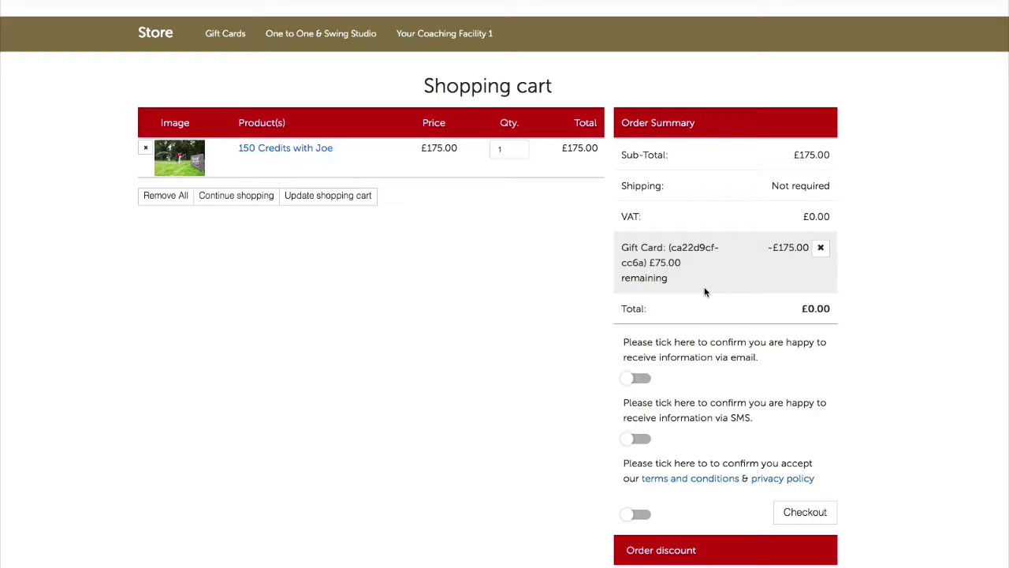
pyautogui.scroll(-5, 705, 287)
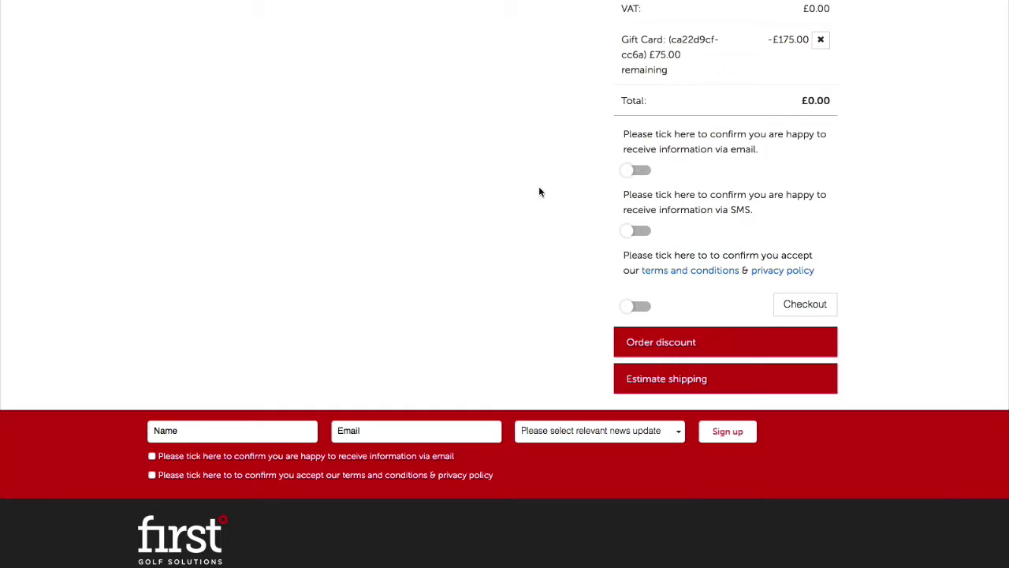
# Accept the terms, check out for the chosen existing student, and place the £0.00 order
pyautogui.click(640, 308)
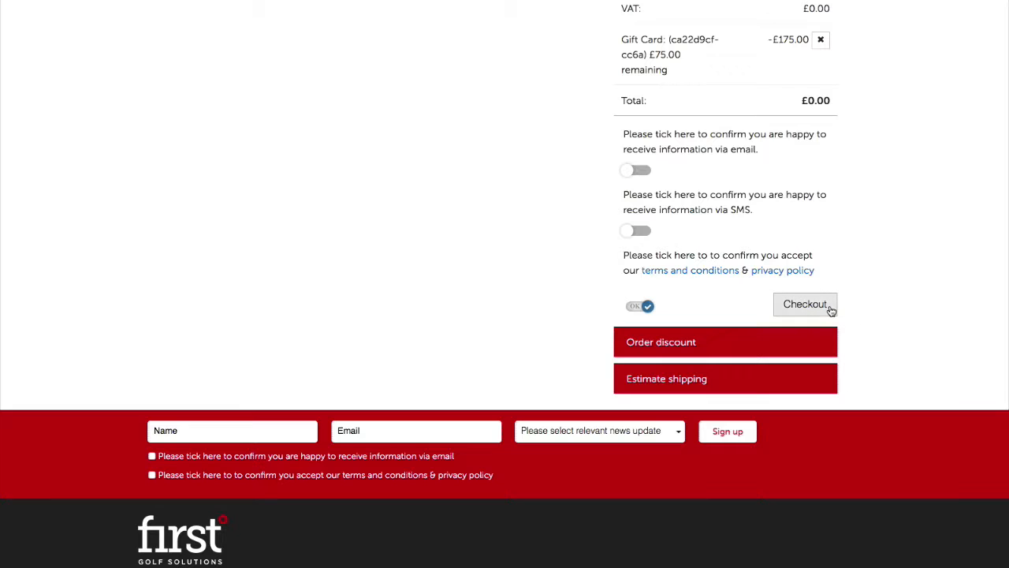
pyautogui.click(805, 304)
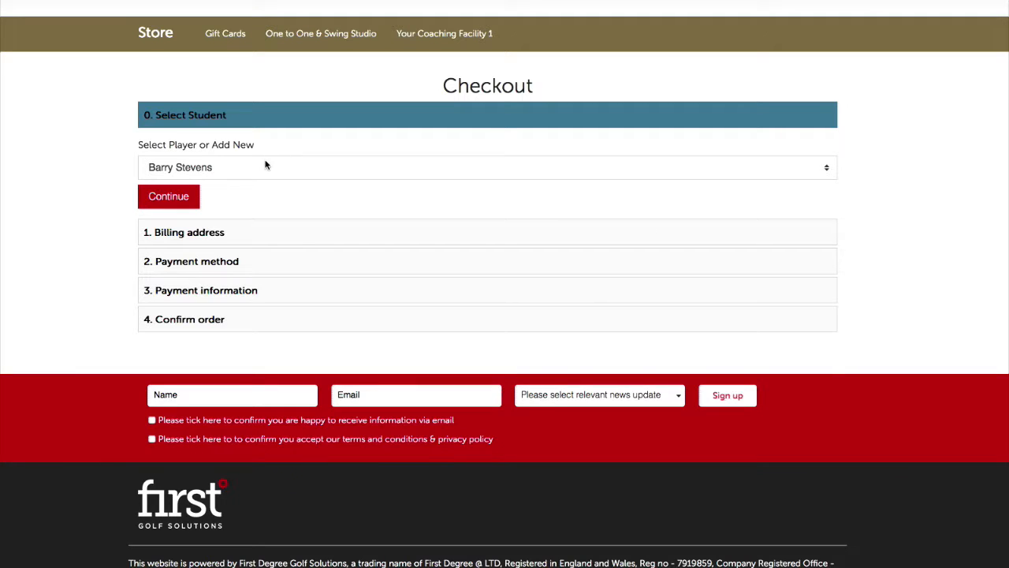
pyautogui.click(266, 165)
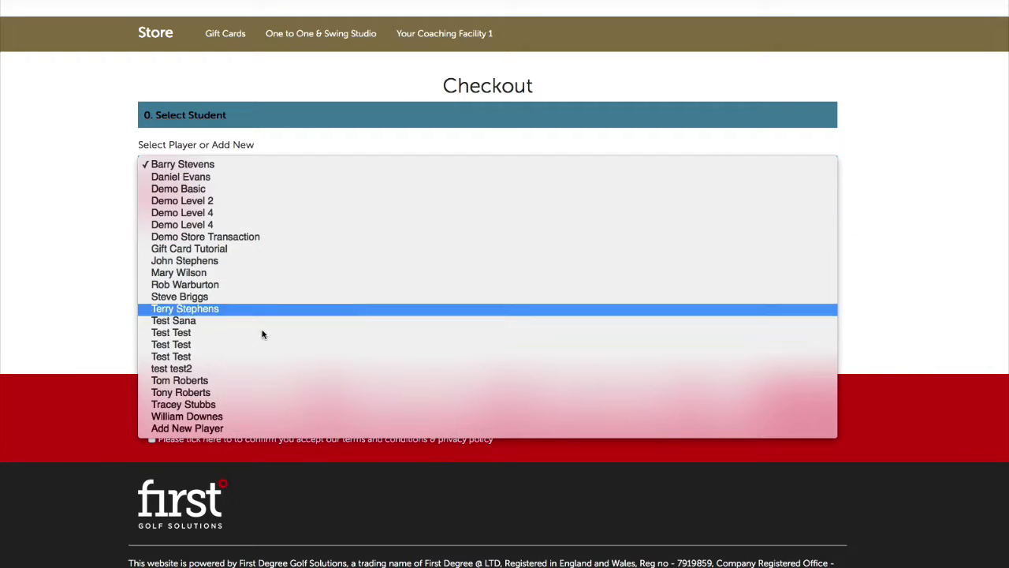
pyautogui.click(240, 416)
pyautogui.click(177, 197)
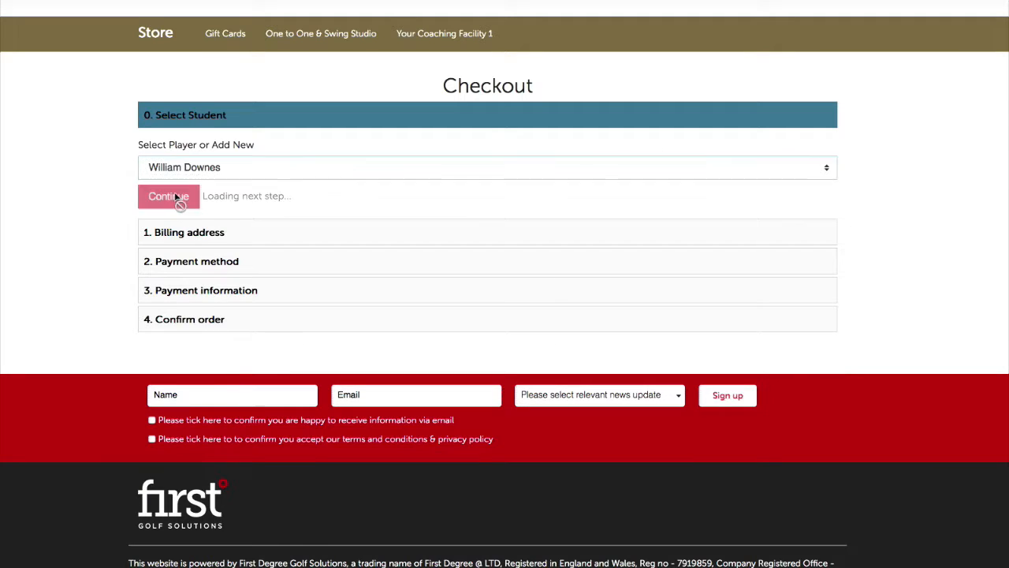
pyautogui.click(176, 199)
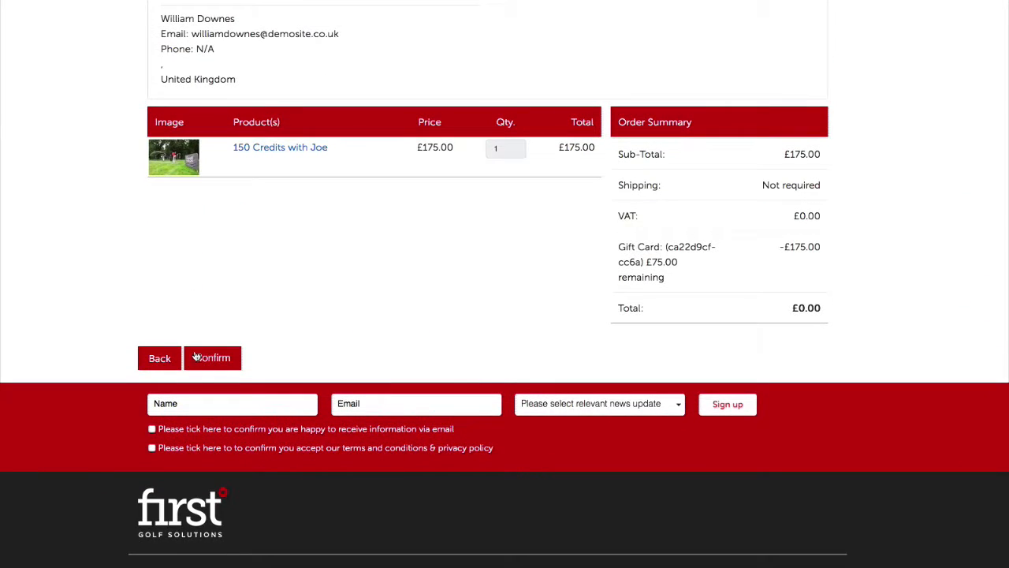
pyautogui.click(222, 420)
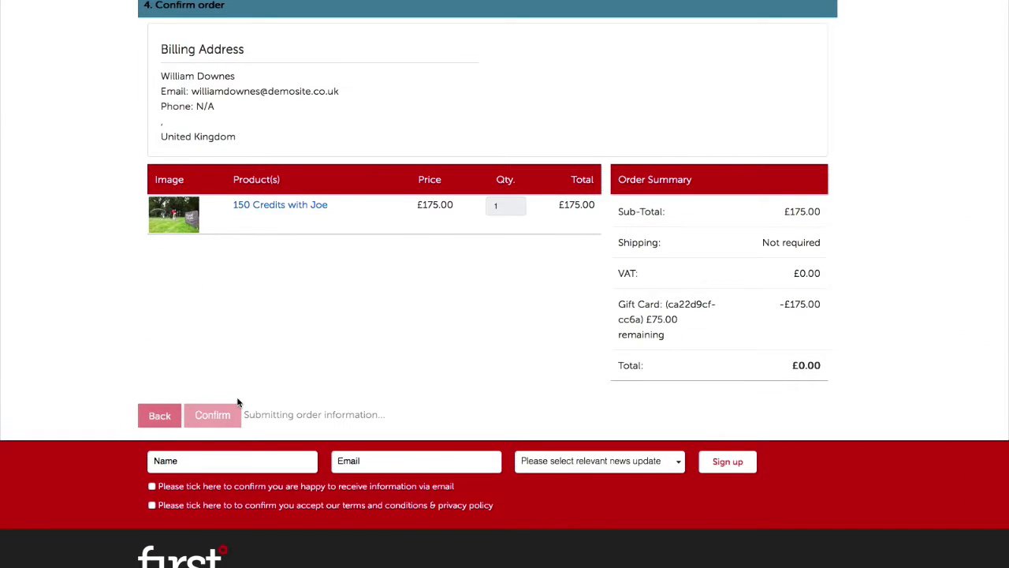
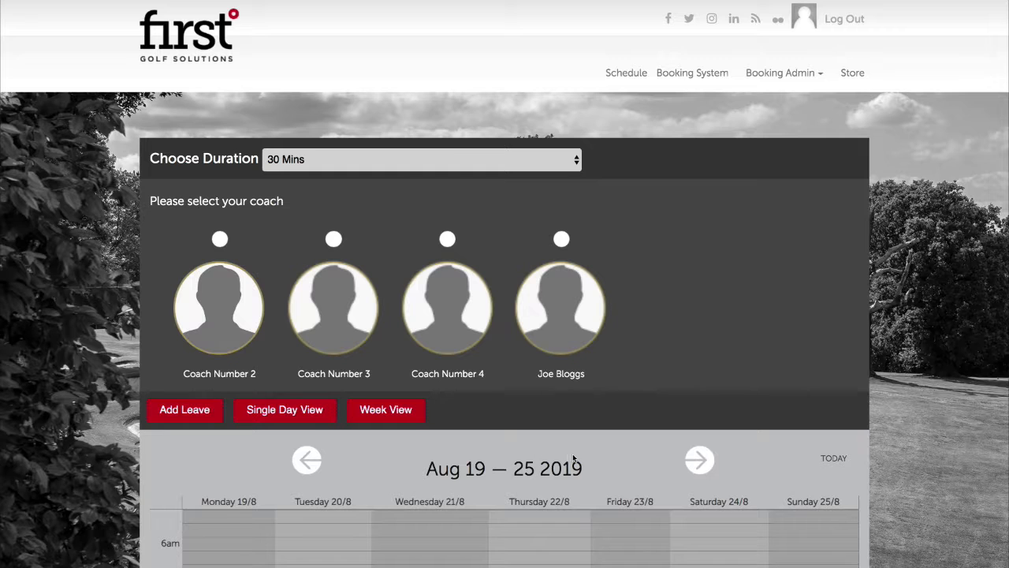
# Select the fourth coach and review his Aug 19–25 2019 lessons, group classes, leave and shop hours
pyautogui.scroll(-3, 619, 444)
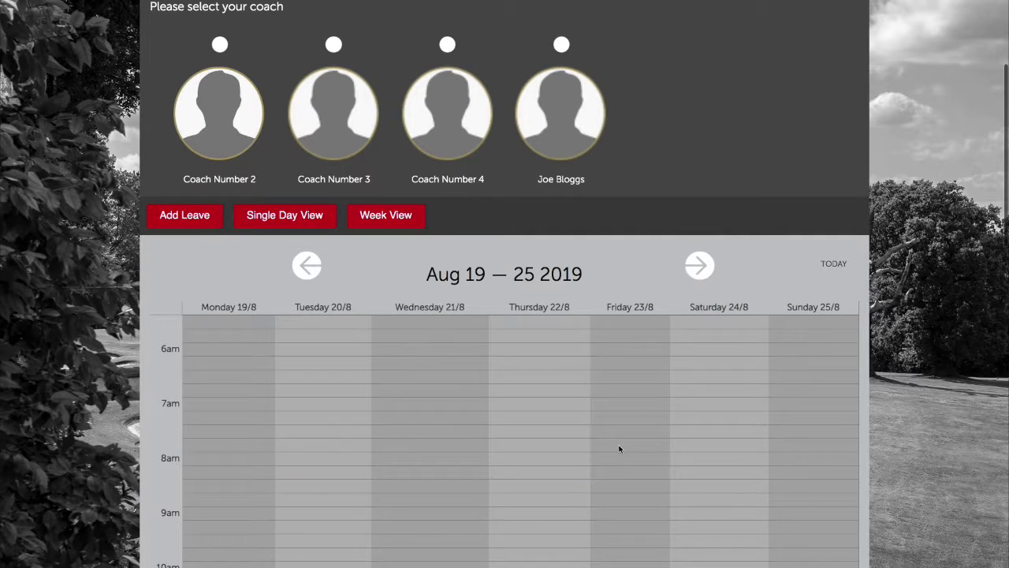
pyautogui.scroll(2, 619, 449)
pyautogui.scroll(1, 619, 449)
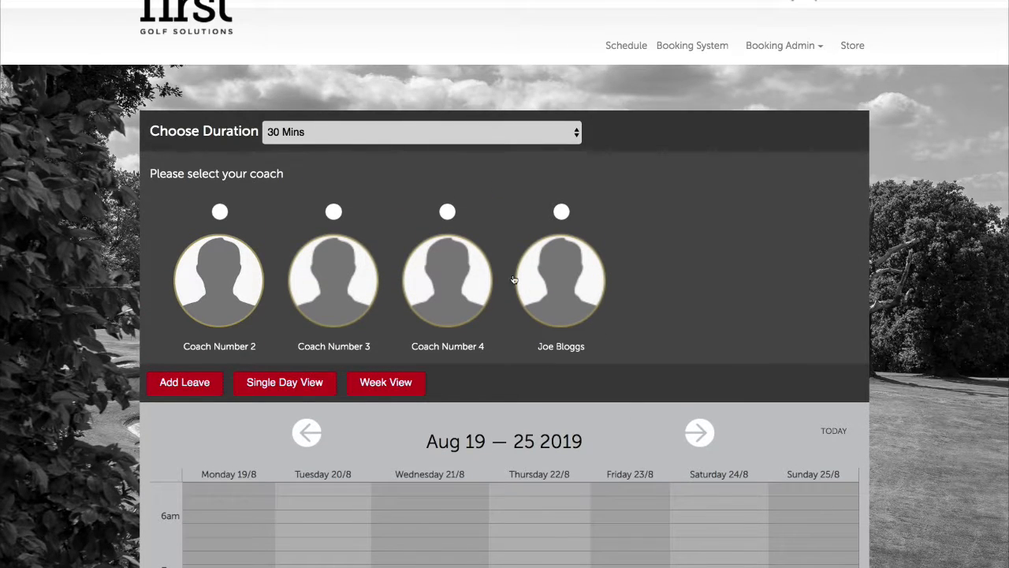
pyautogui.click(561, 213)
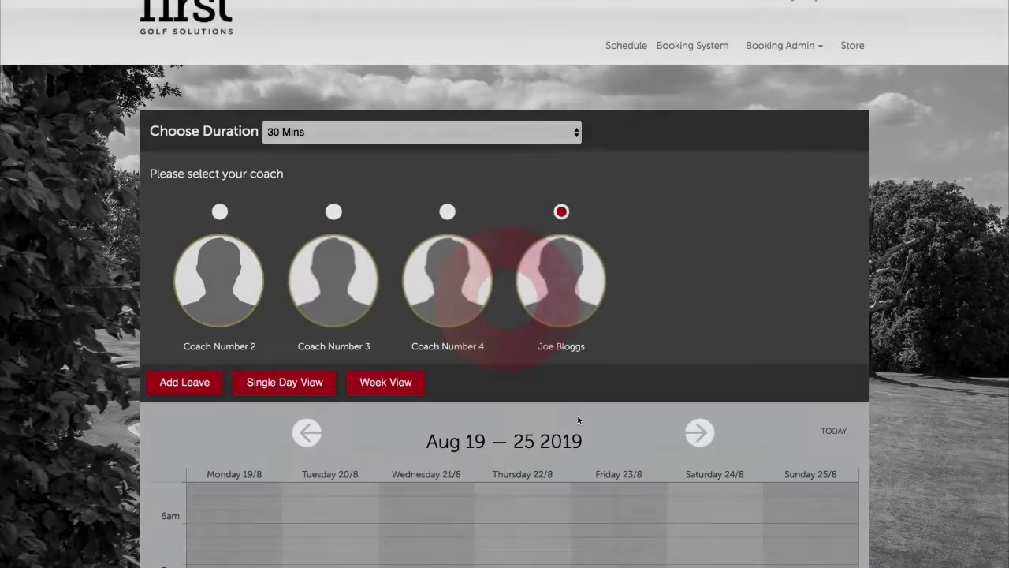
pyautogui.scroll(-5, 576, 423)
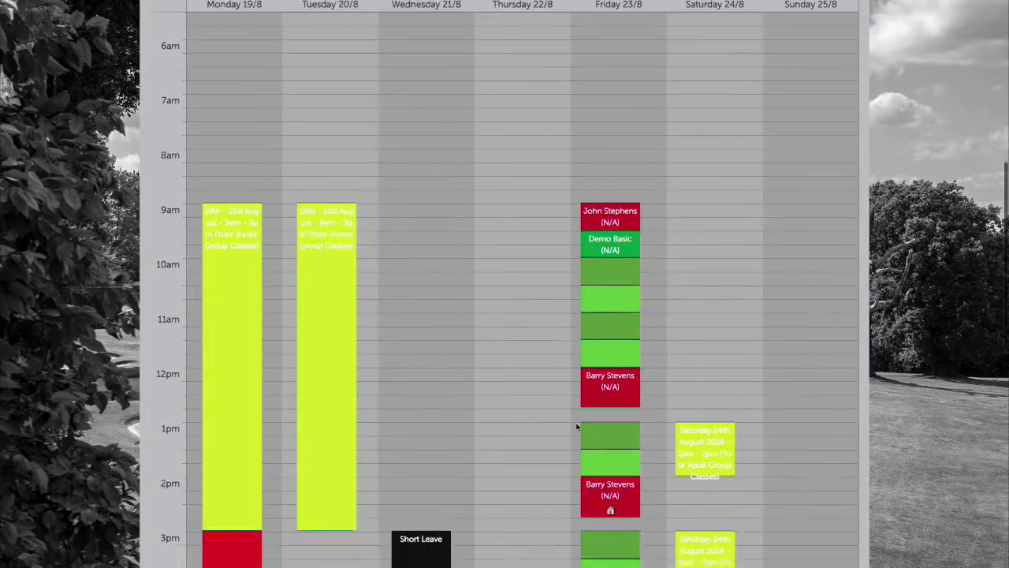
pyautogui.scroll(1, 576, 426)
pyautogui.scroll(3, 576, 424)
pyautogui.scroll(-3, 571, 429)
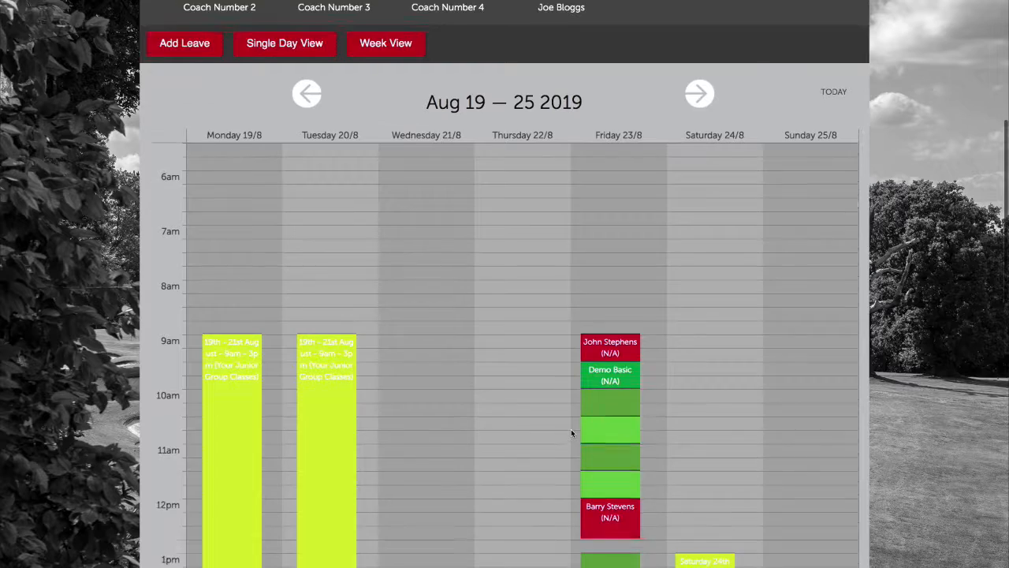
pyautogui.scroll(-3, 572, 434)
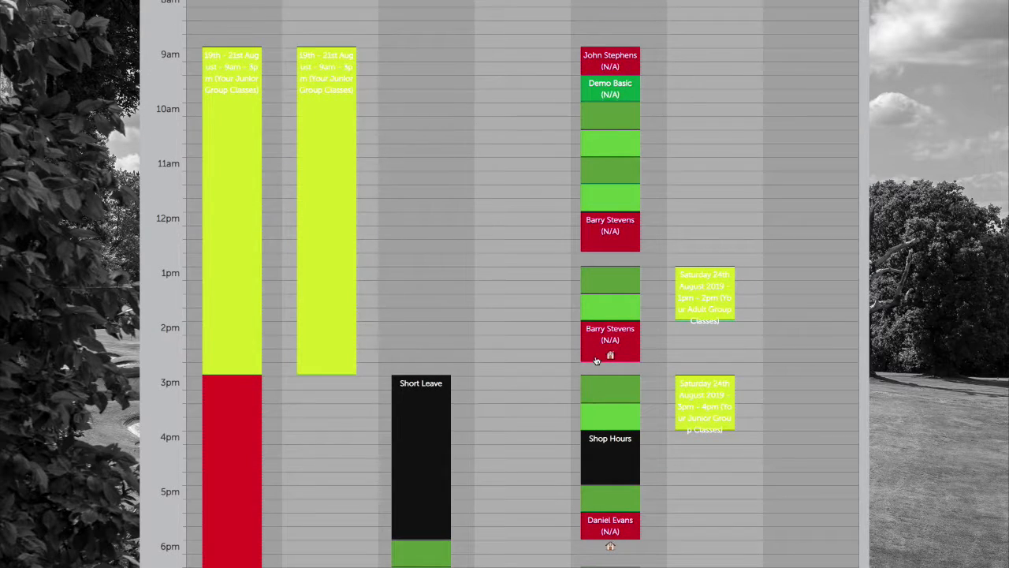
pyautogui.scroll(4, 596, 361)
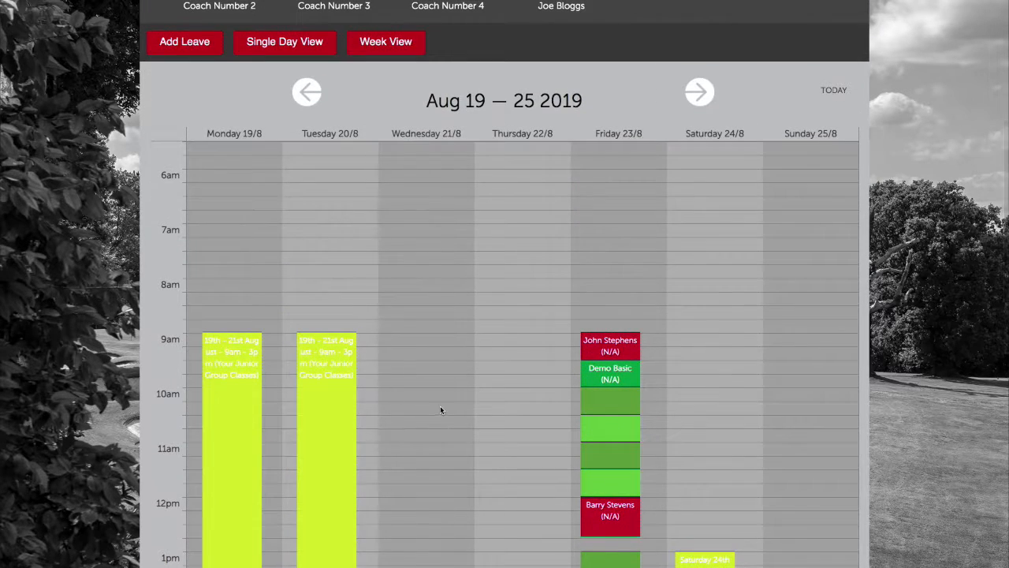
pyautogui.scroll(-4, 483, 440)
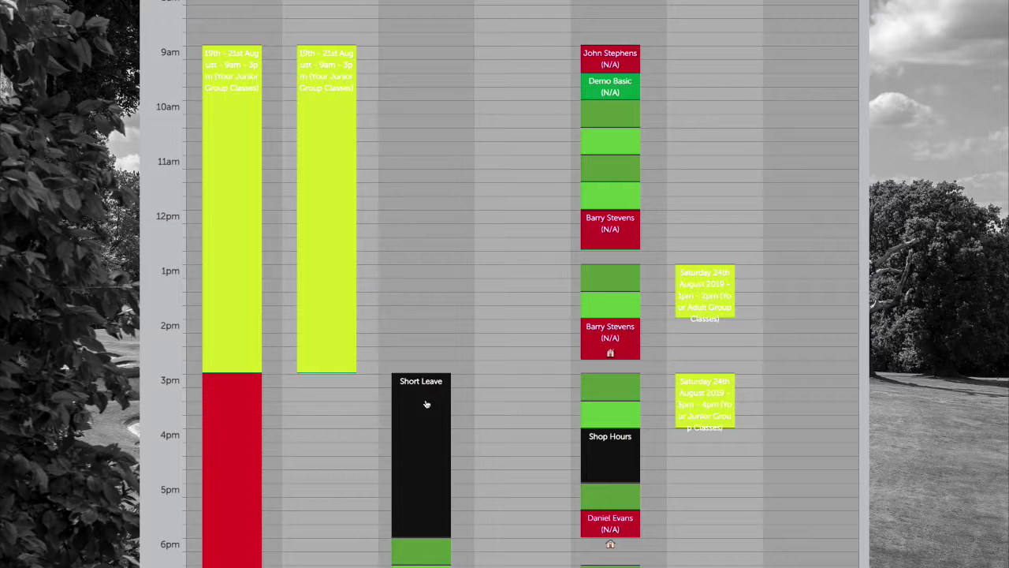
pyautogui.scroll(-1, 428, 414)
pyautogui.scroll(-5, 430, 414)
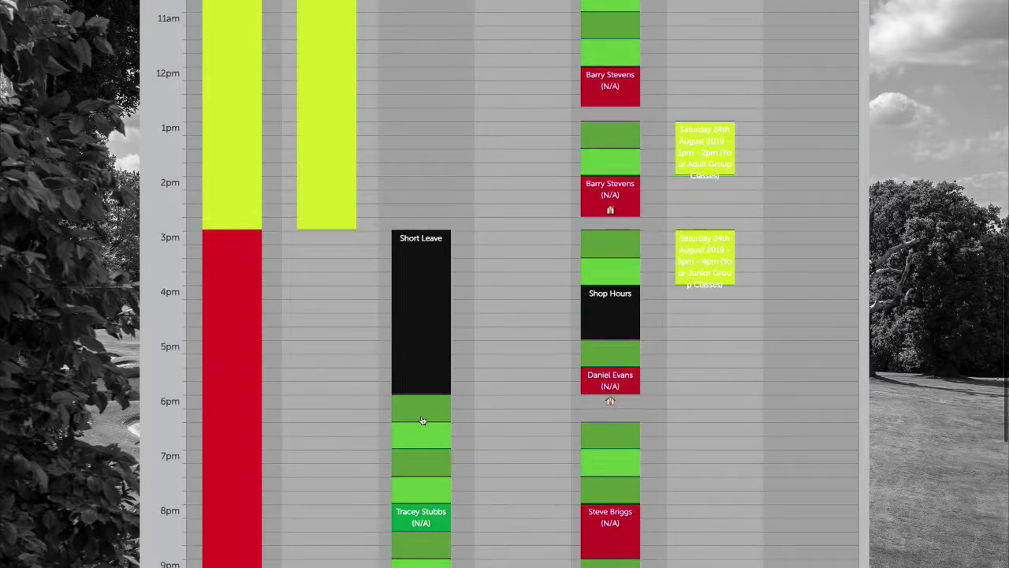
pyautogui.scroll(-2, 454, 394)
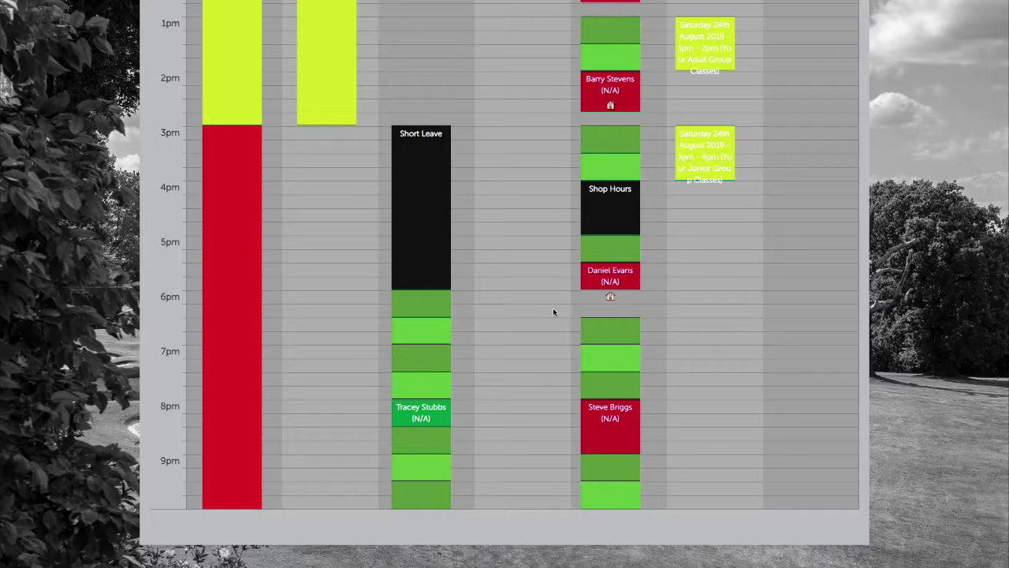
pyautogui.scroll(2, 467, 414)
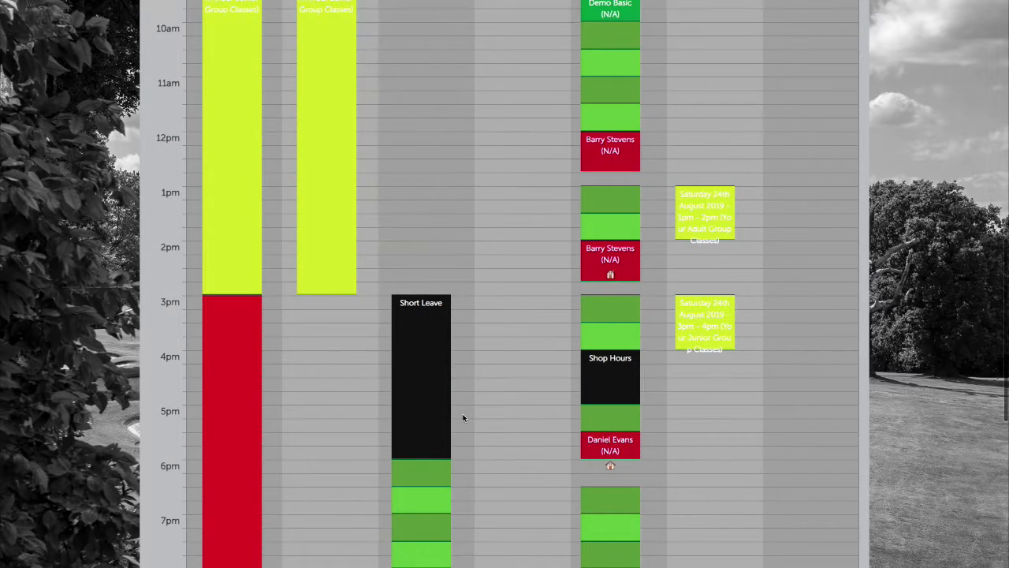
pyautogui.scroll(-3, 463, 415)
pyautogui.click(418, 386)
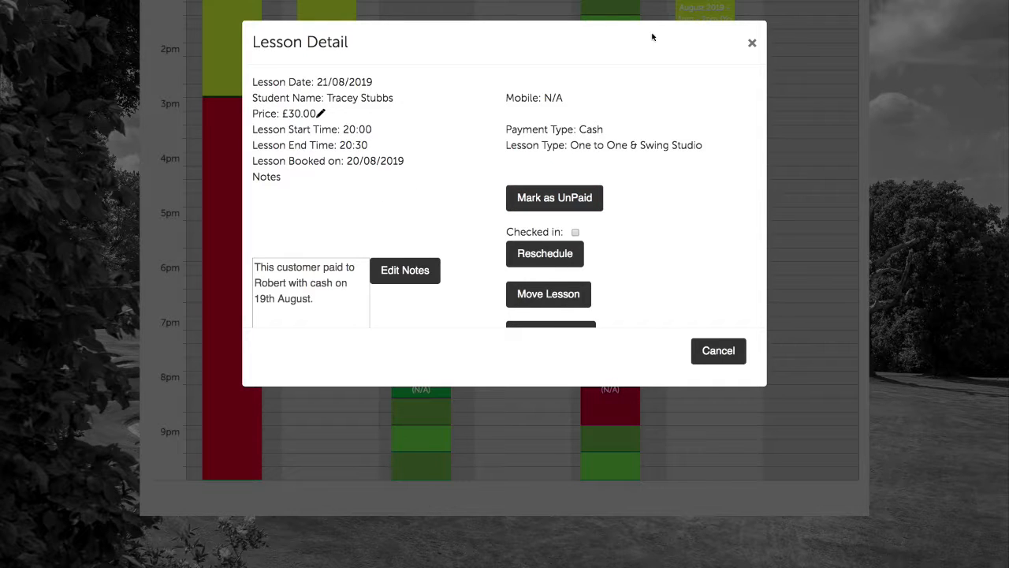
pyautogui.click(751, 42)
pyautogui.scroll(3, 584, 236)
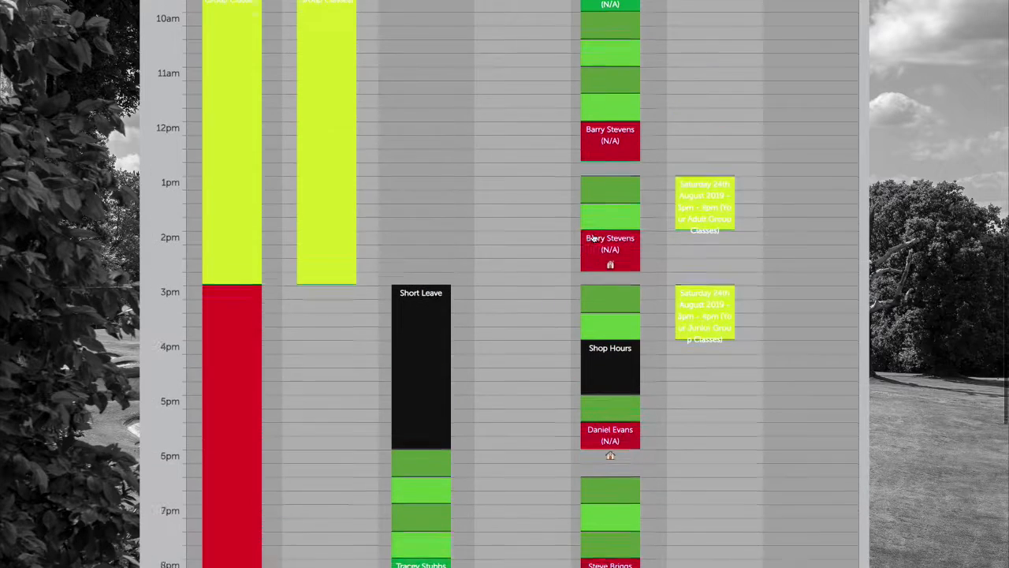
pyautogui.scroll(3, 594, 238)
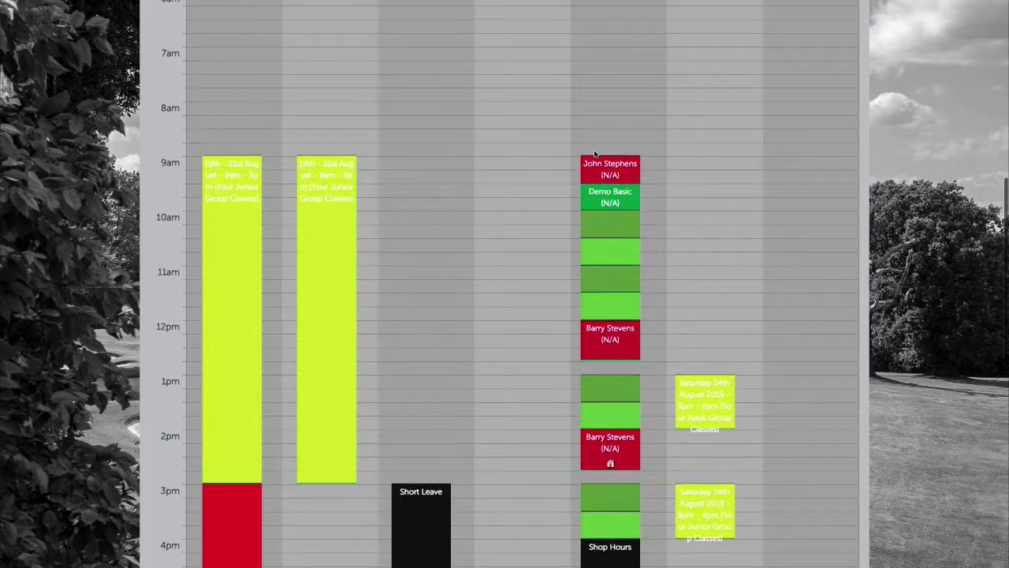
pyautogui.click(629, 173)
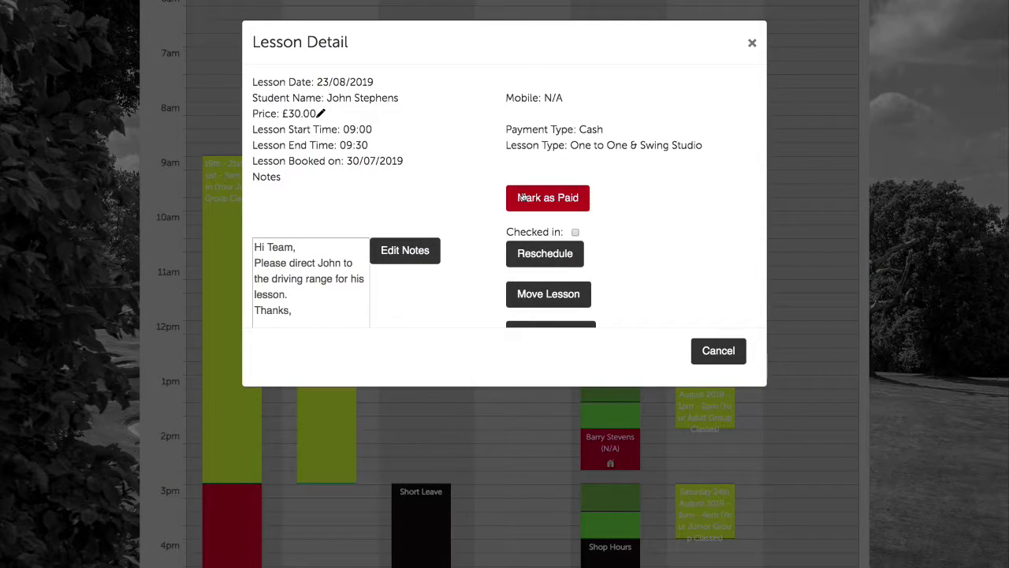
pyautogui.click(752, 43)
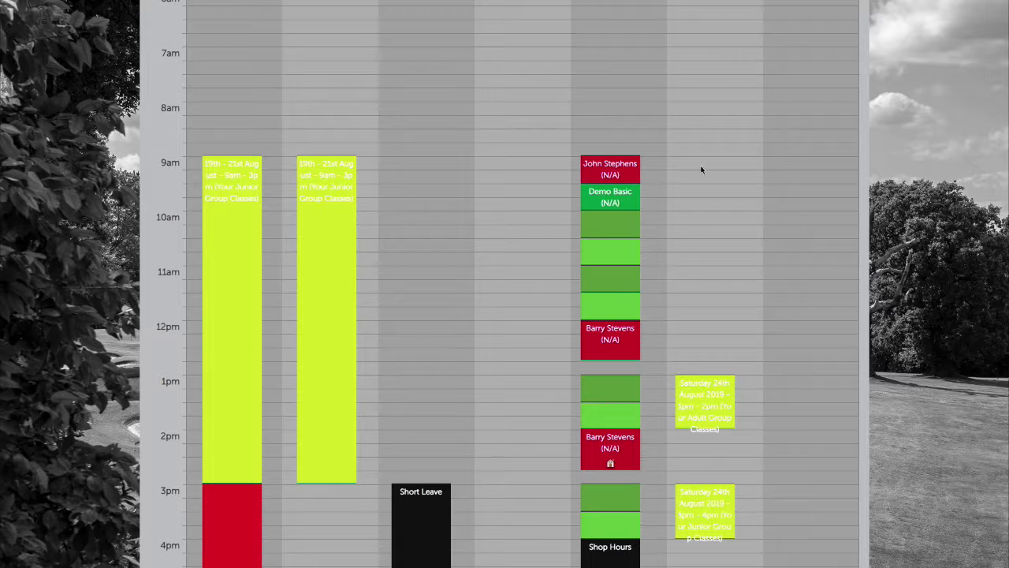
pyautogui.scroll(-3, 676, 277)
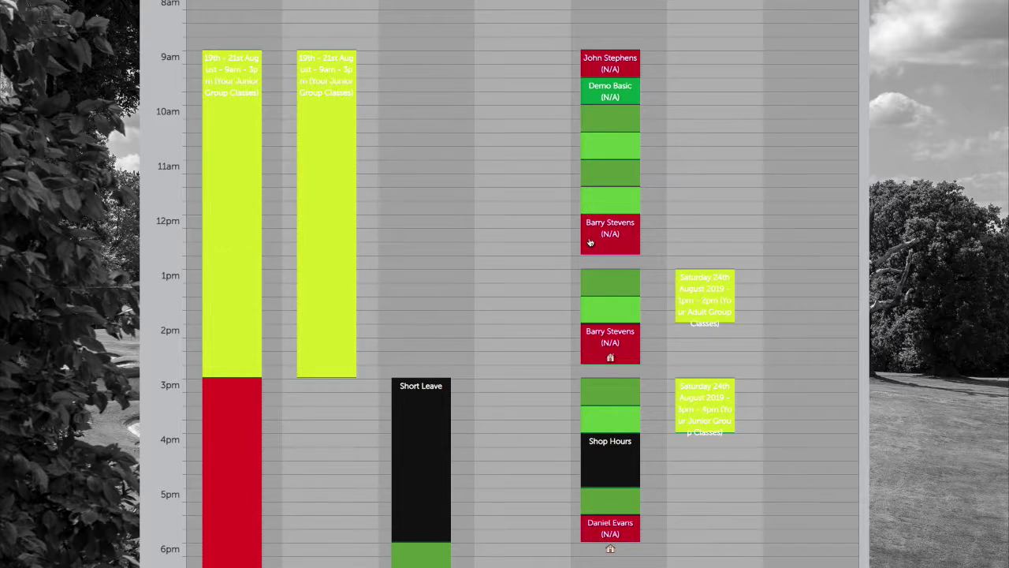
pyautogui.scroll(-5, 587, 236)
pyautogui.scroll(-3, 584, 238)
pyautogui.scroll(8, 584, 241)
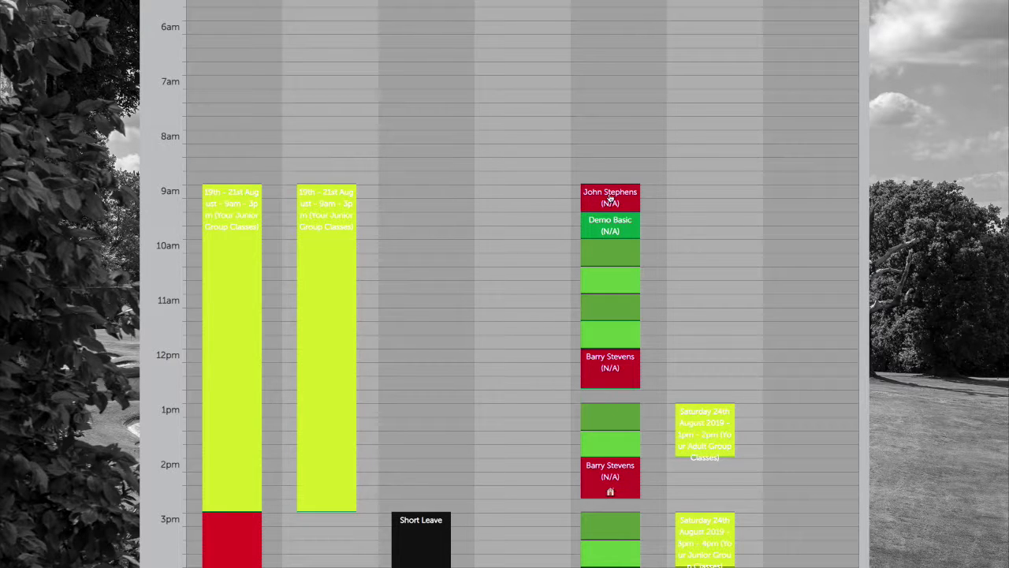
pyautogui.scroll(4, 610, 197)
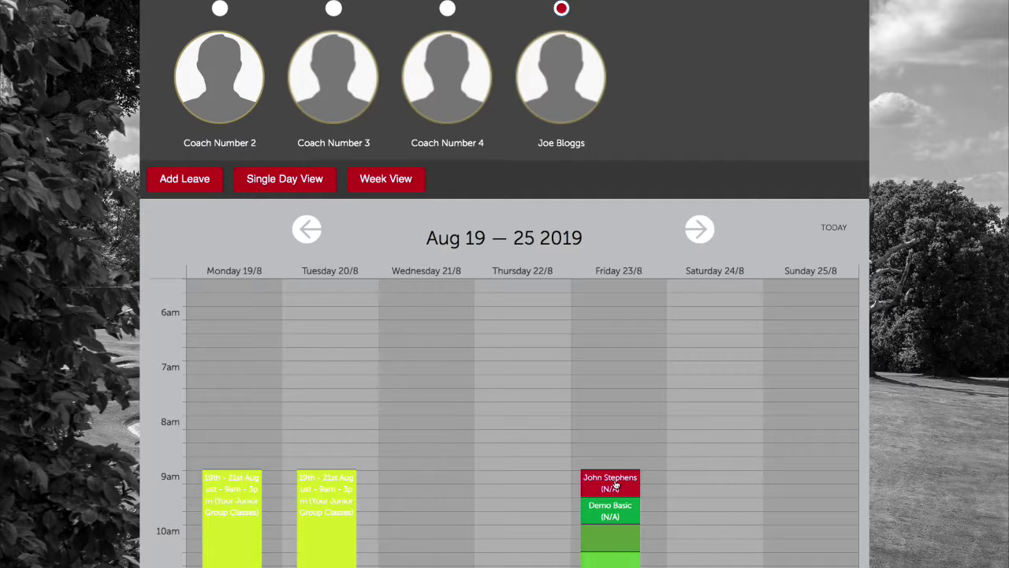
pyautogui.scroll(-2, 619, 483)
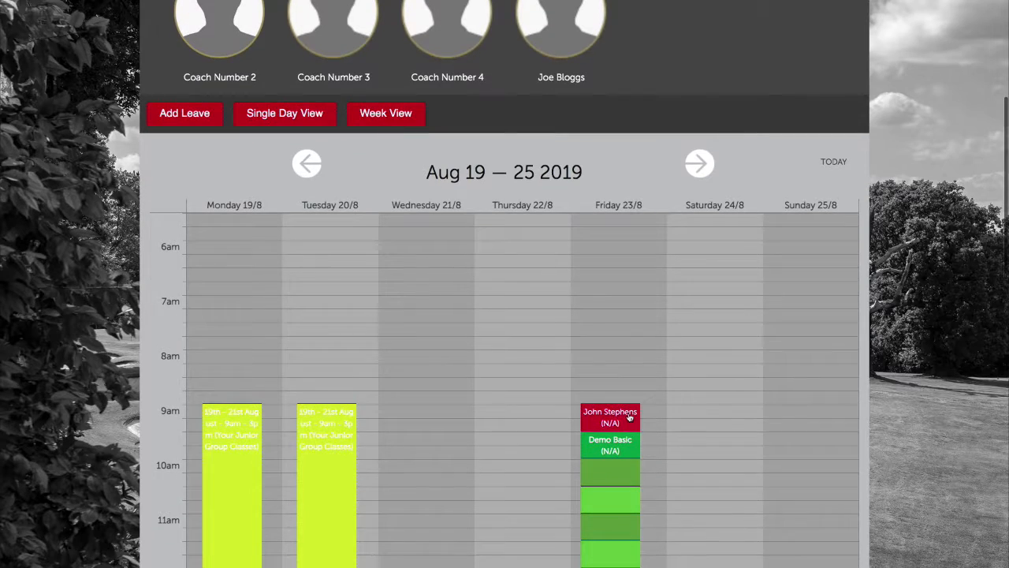
# Mark Friday's 9am lesson as paid, with Cash as the payment type
pyautogui.click(633, 416)
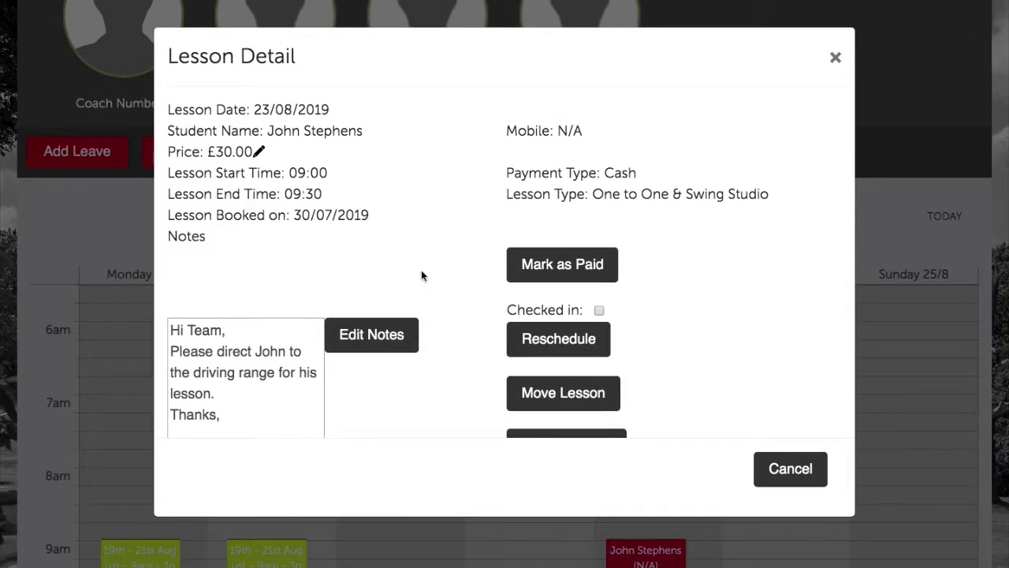
pyautogui.scroll(-1, 410, 284)
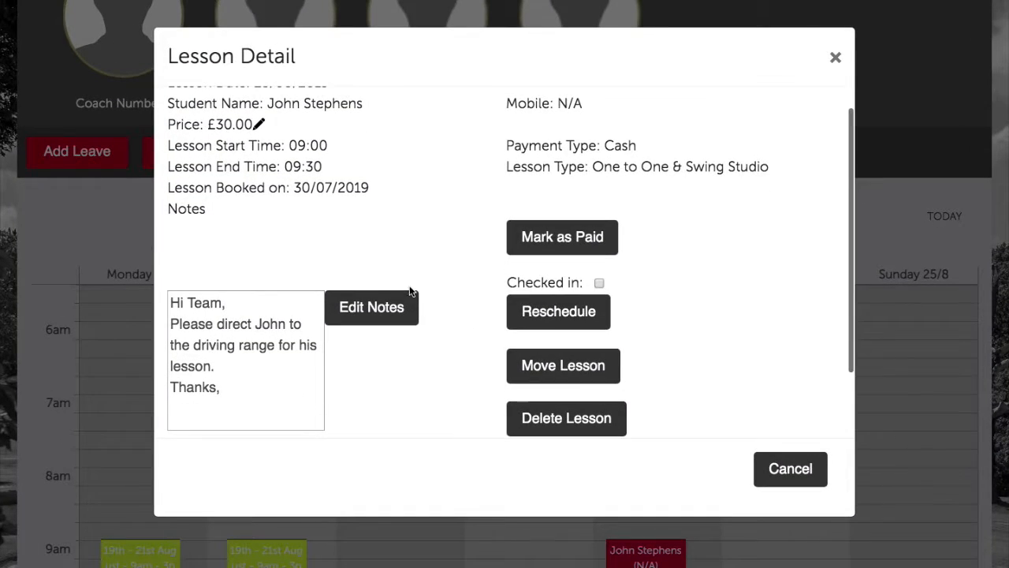
pyautogui.click(544, 239)
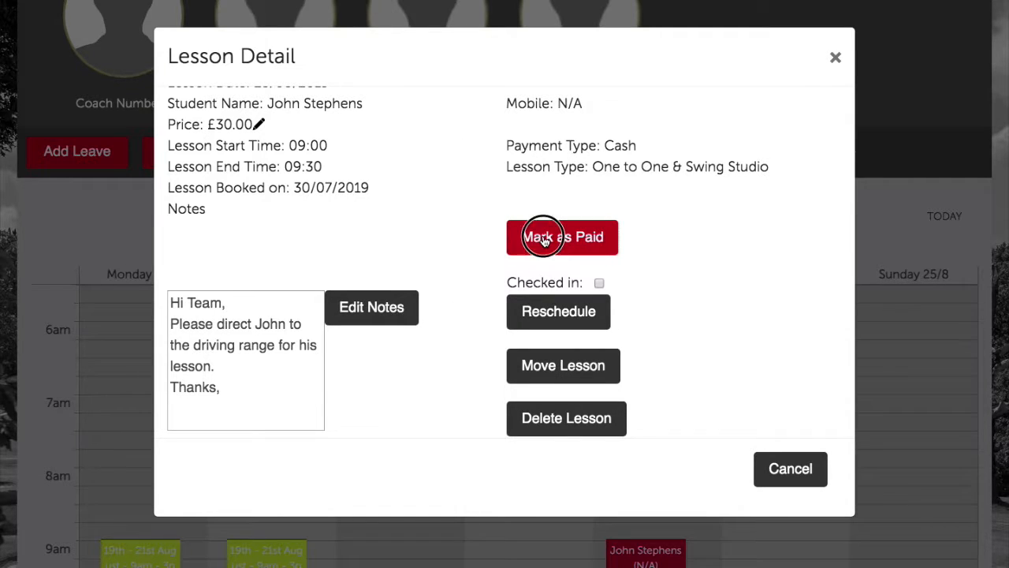
pyautogui.click(581, 175)
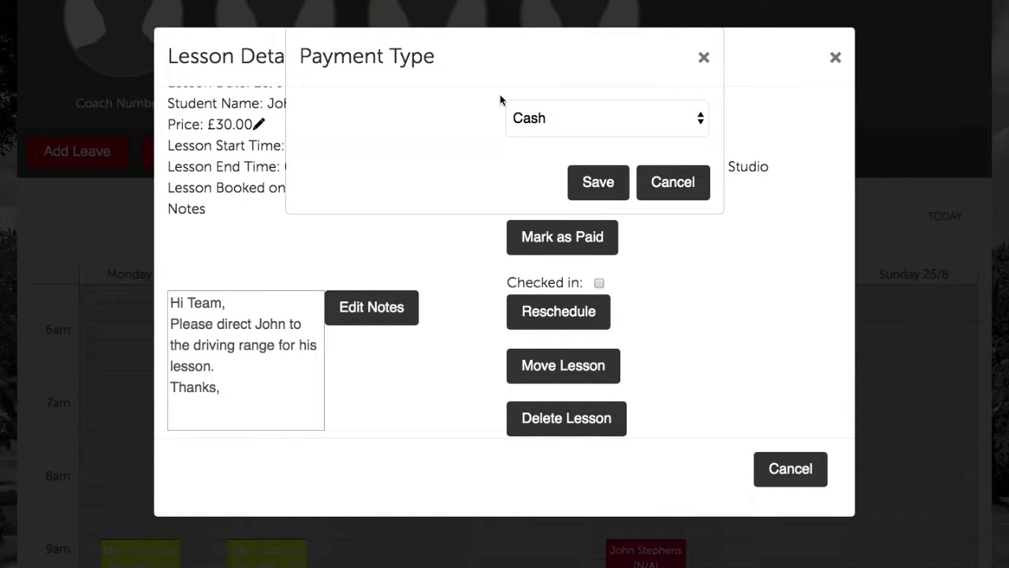
pyautogui.click(566, 118)
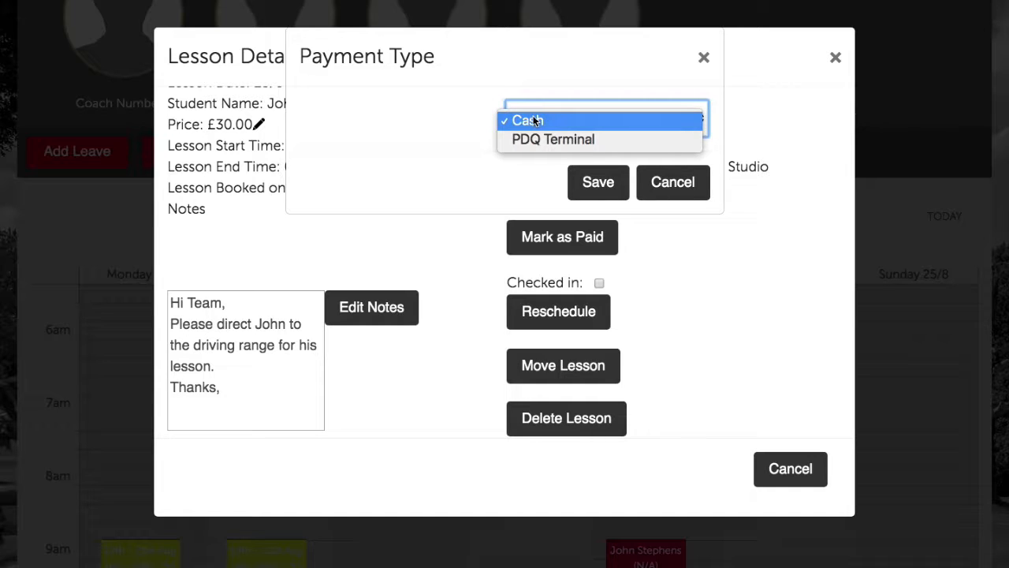
pyautogui.click(530, 121)
pyautogui.click(531, 120)
pyautogui.click(548, 123)
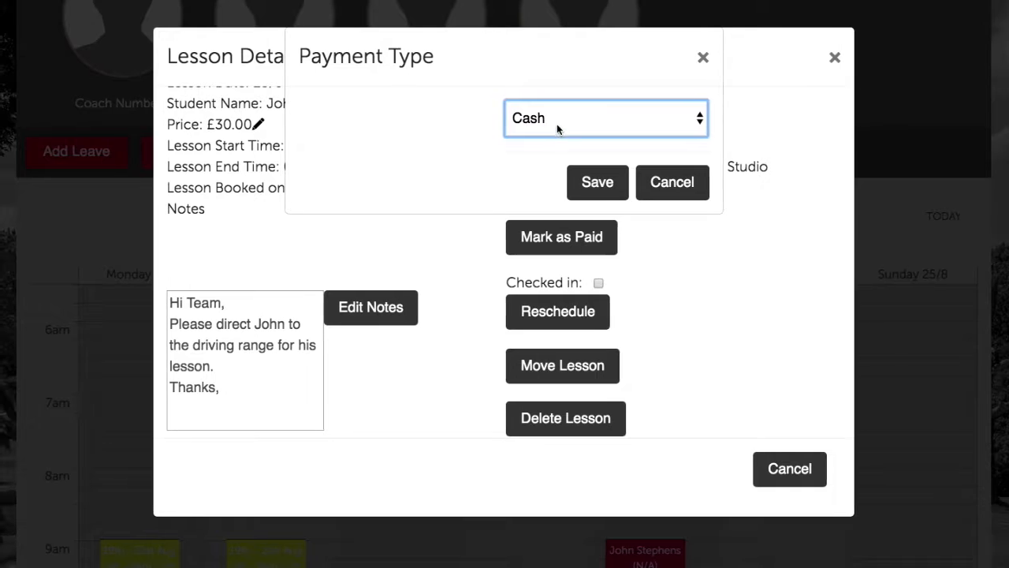
pyautogui.click(511, 119)
pyautogui.click(533, 120)
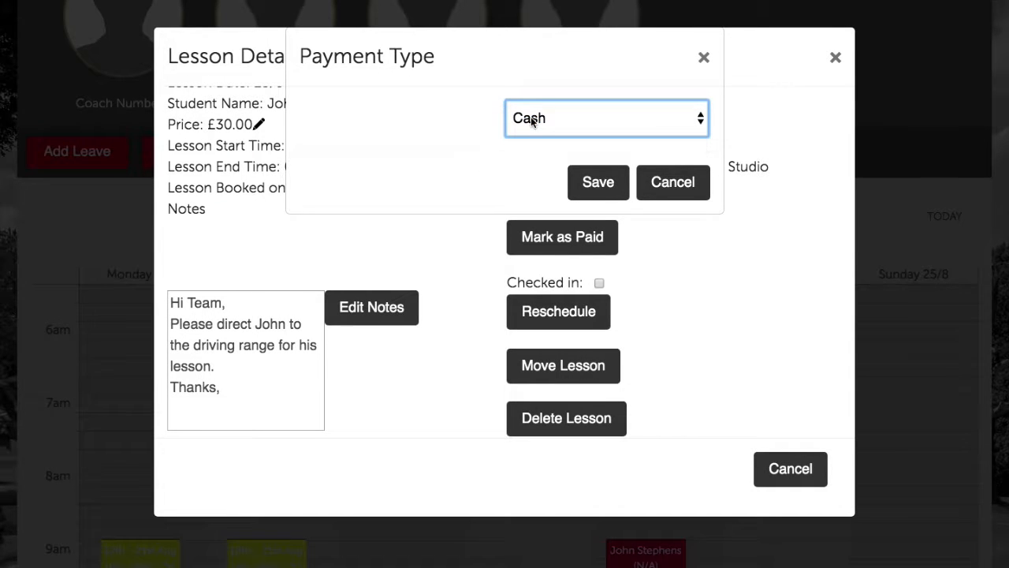
pyautogui.click(588, 185)
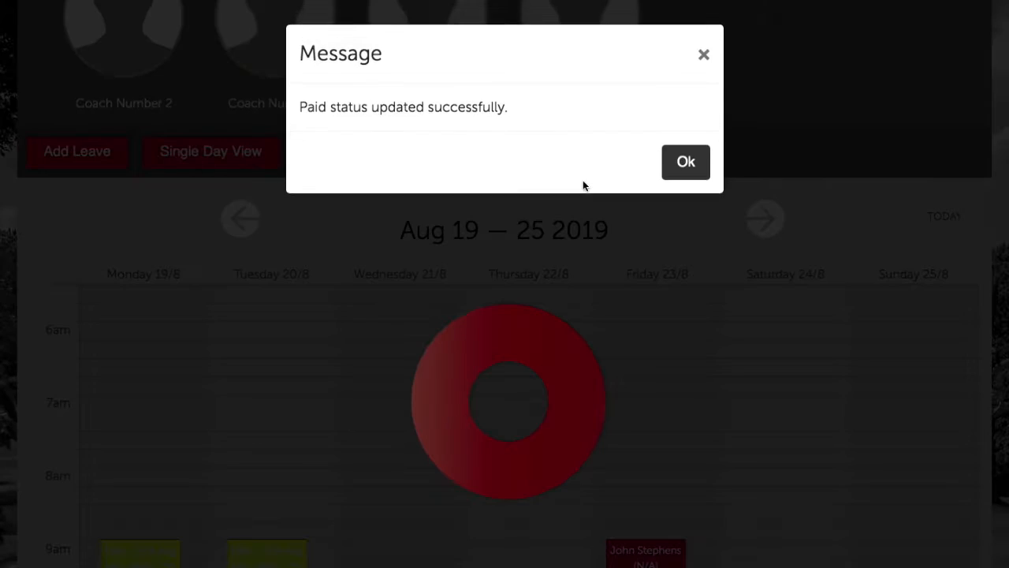
pyautogui.click(687, 168)
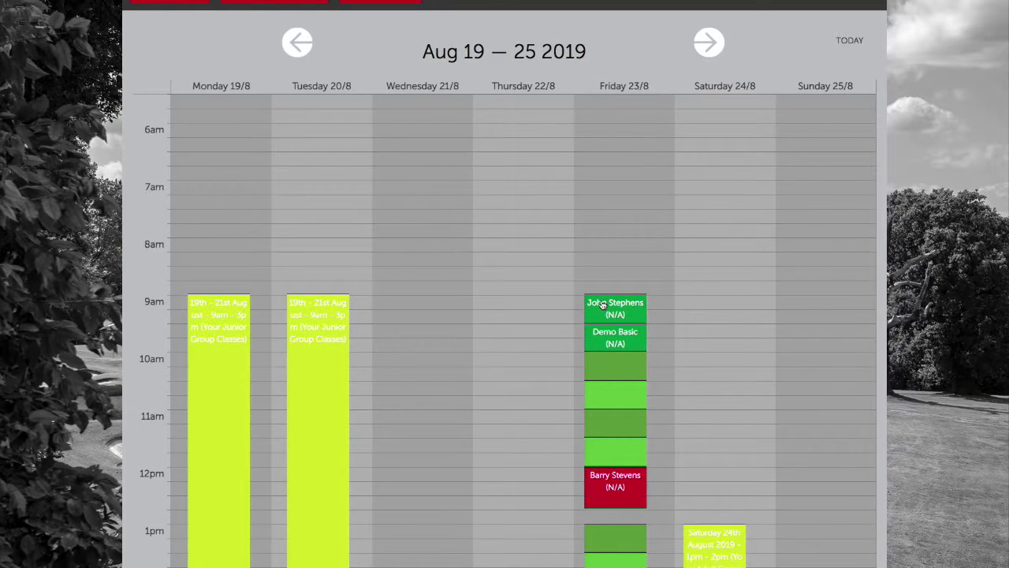
# Open Friday's 12pm lesson and start editing its Internal Notes
pyautogui.scroll(-3, 690, 353)
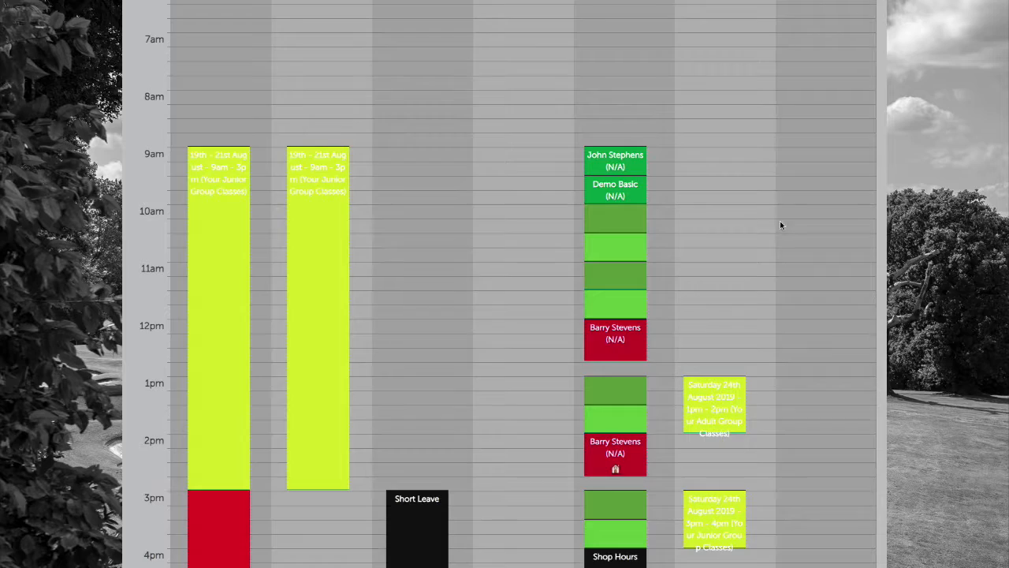
pyautogui.scroll(2, 785, 223)
pyautogui.click(618, 403)
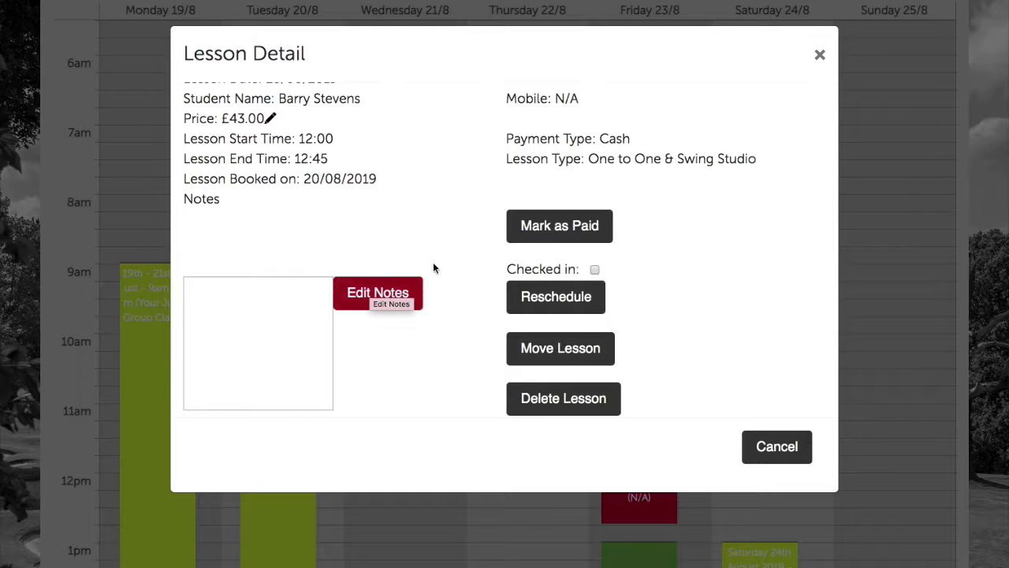
pyautogui.click(398, 296)
pyautogui.click(408, 114)
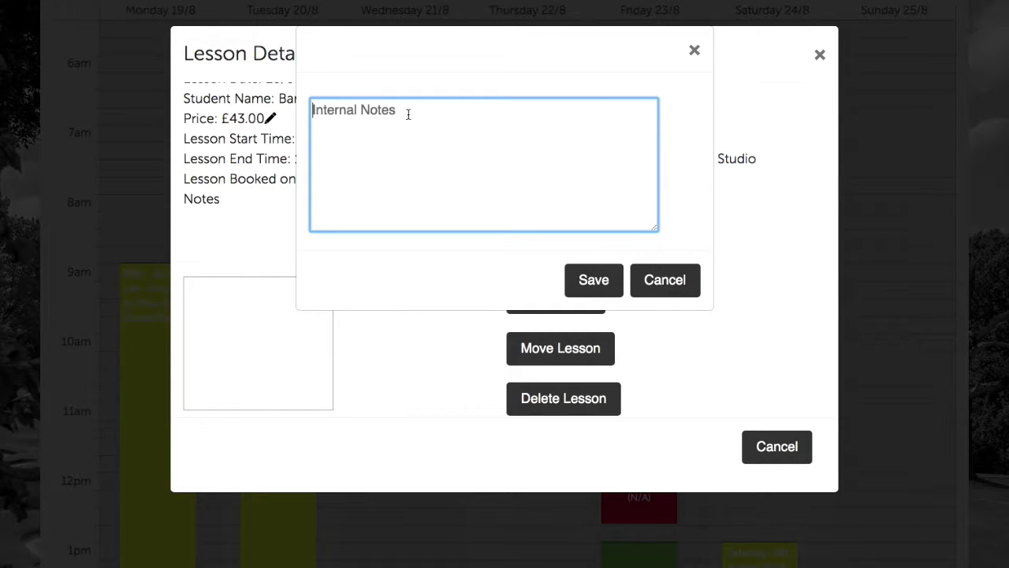
# Write a note that the customer paid by PDQ and wants payment confirmation (19th August), then save
pyautogui.write('This')
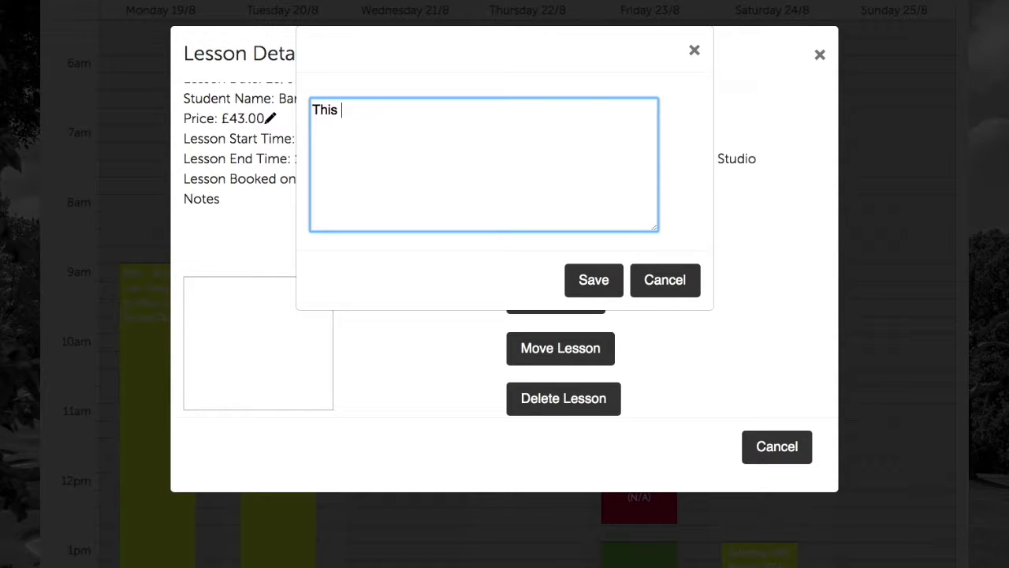
pyautogui.write(' customer has paid by PDQ b')
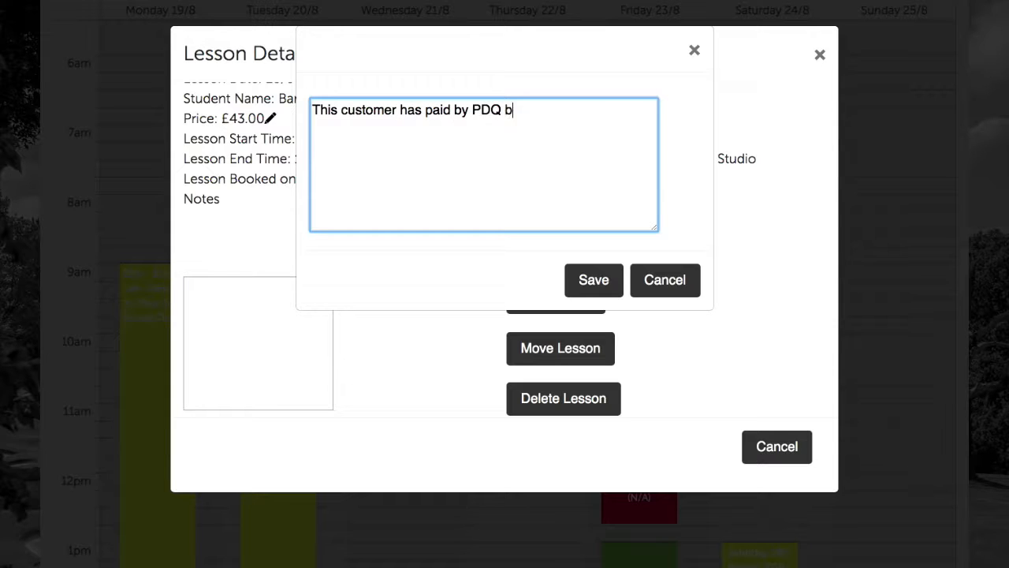
pyautogui.write('ut wants to receive a conufmrati')
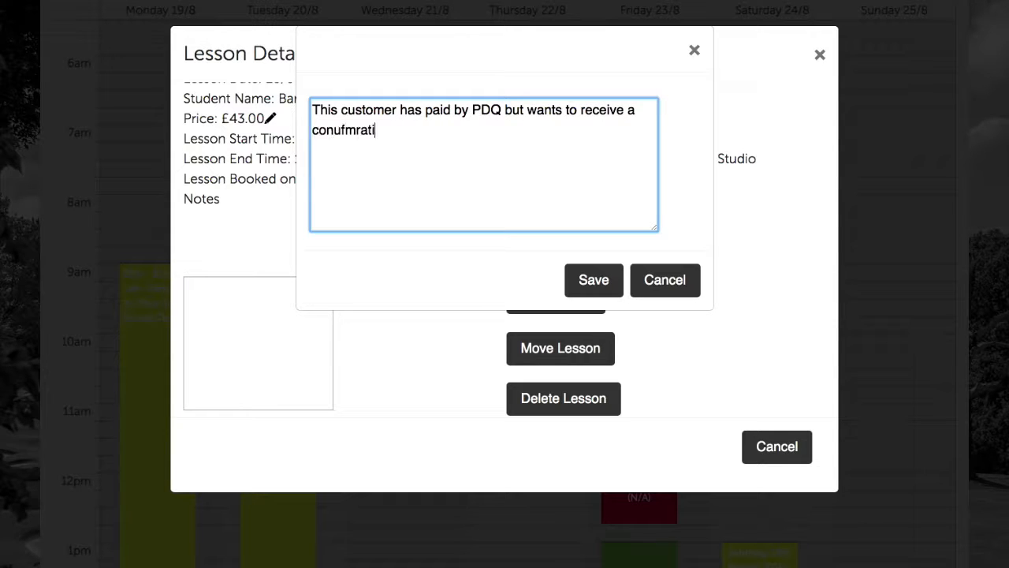
pyautogui.press('BackSpace')
pyautogui.press('BackSpace')
pyautogui.press('BackSpace')
pyautogui.press('BackSpace')
pyautogui.press('BackSpace')
pyautogui.press('BackSpace')
pyautogui.press('BackSpace')
pyautogui.press('BackSpace')
pyautogui.write('nfirmation that payment has been re')
pyautogui.press('BackSpace')
pyautogui.press('BackSpace')
pyautogui.write('en recieve')
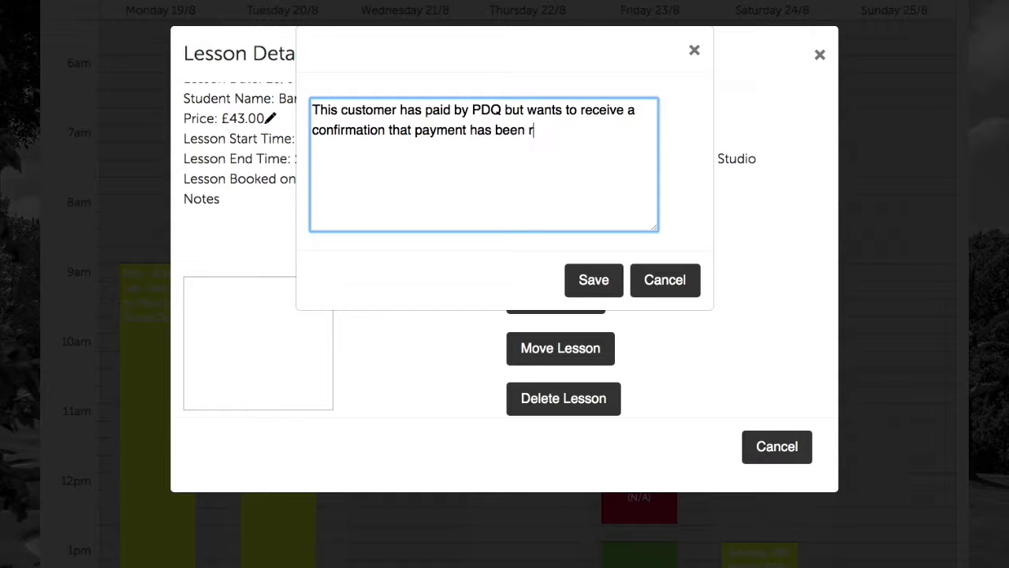
pyautogui.press('BackSpace')
pyautogui.press('BackSpace')
pyautogui.press('BackSpace')
pyautogui.press('BackSpace')
pyautogui.write('eived. Than')
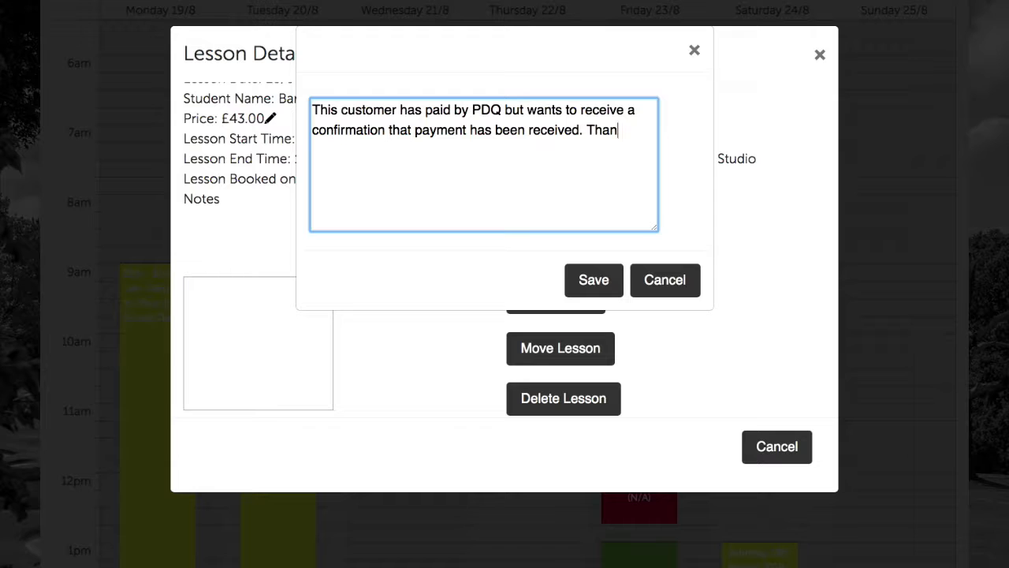
pyautogui.write('ks, Robert (1')
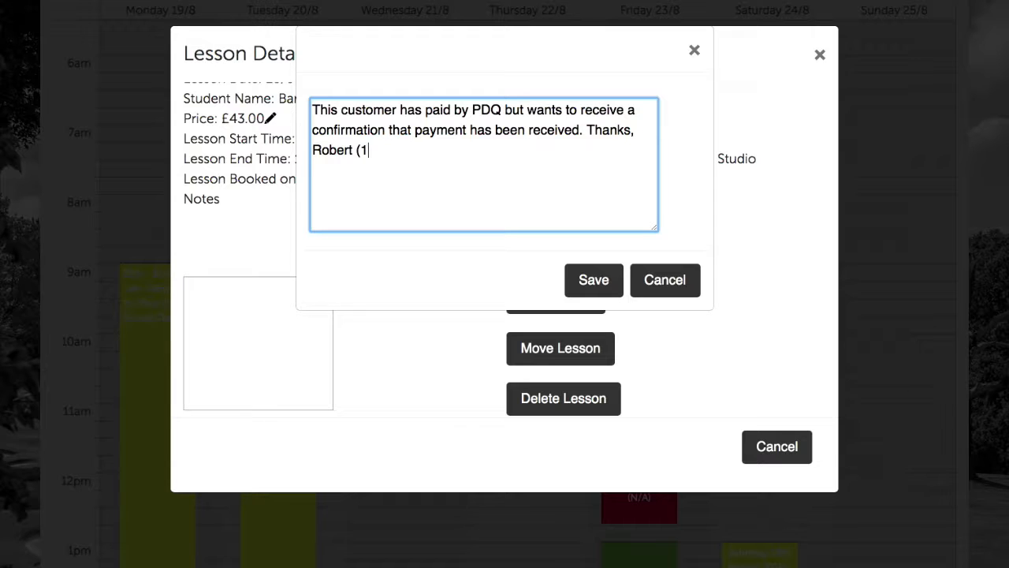
pyautogui.write('8th August')
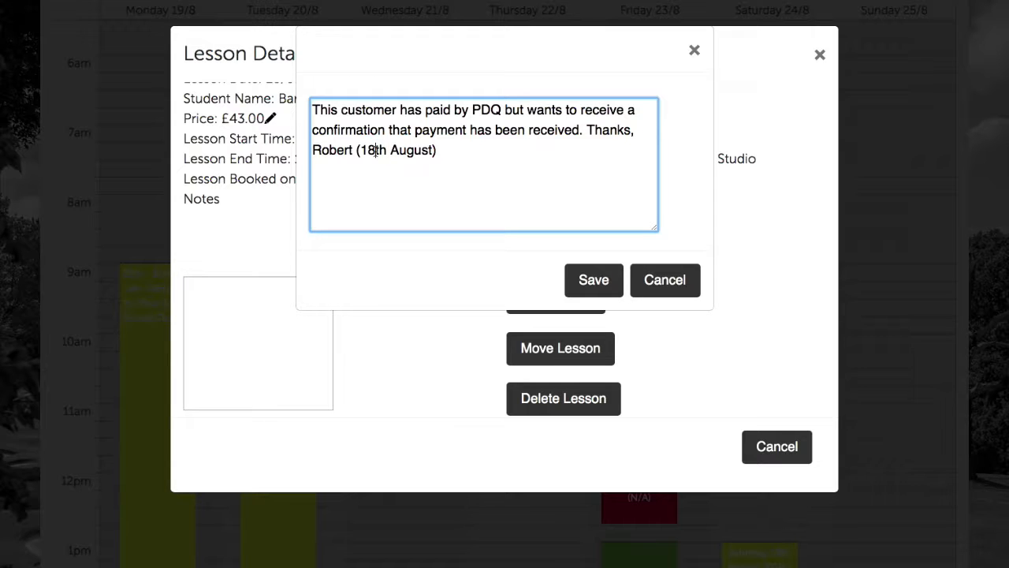
pyautogui.press('BackSpace')
pyautogui.write('9')
pyautogui.click(604, 279)
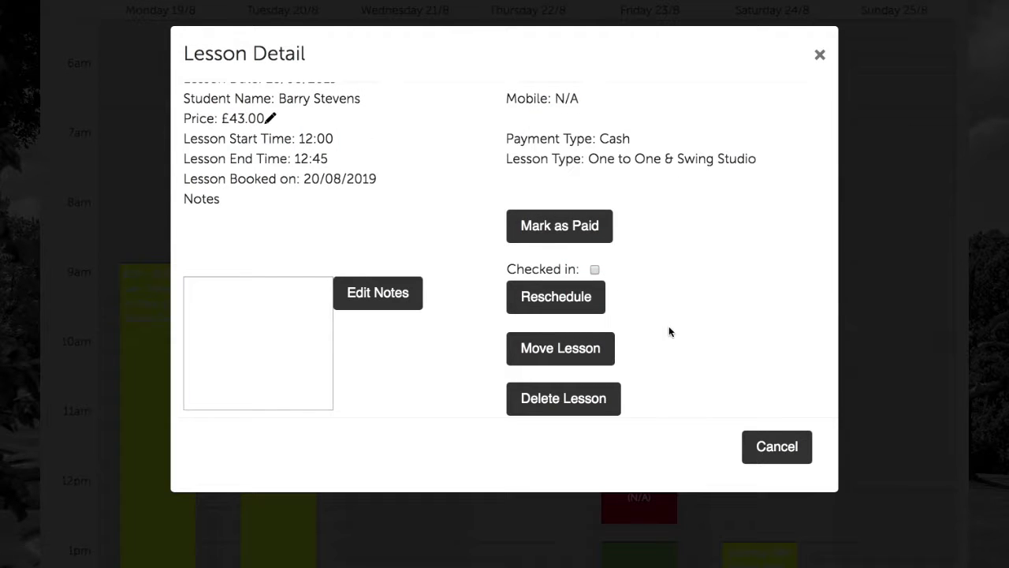
# Mark Friday's 12pm lesson as paid, keeping Cash as the payment type
pyautogui.click(587, 234)
pyautogui.click(602, 157)
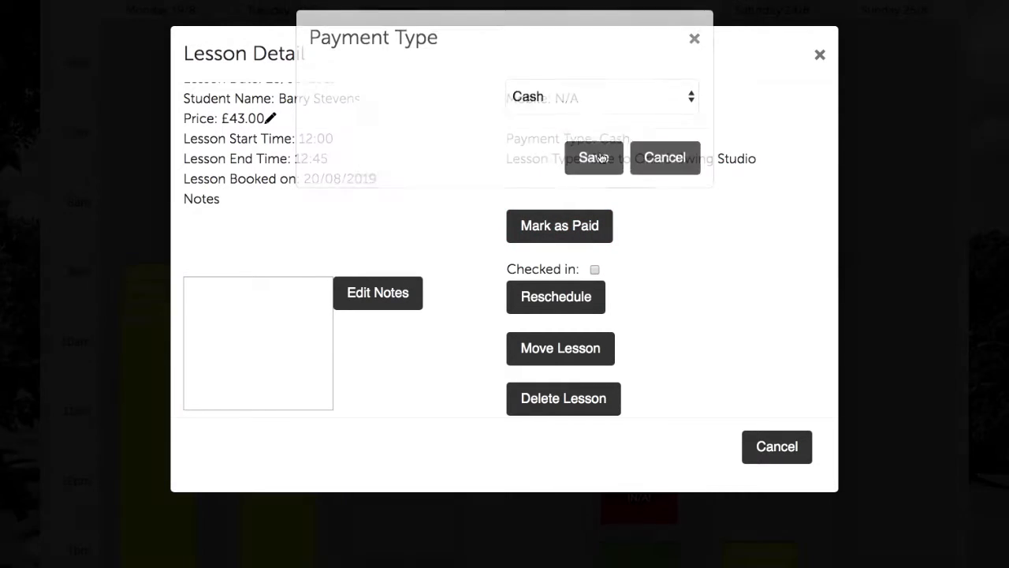
pyautogui.click(601, 181)
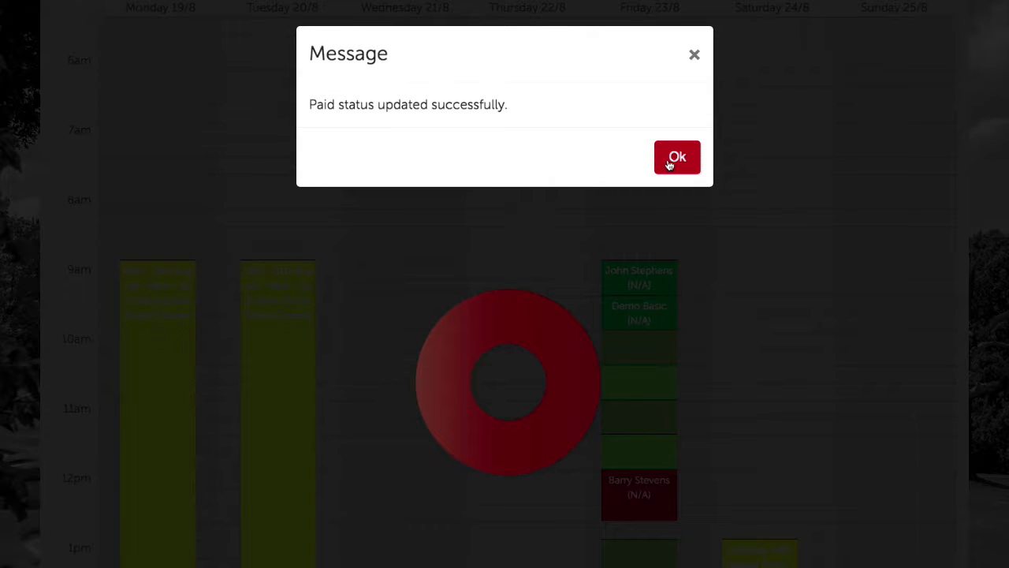
pyautogui.click(674, 157)
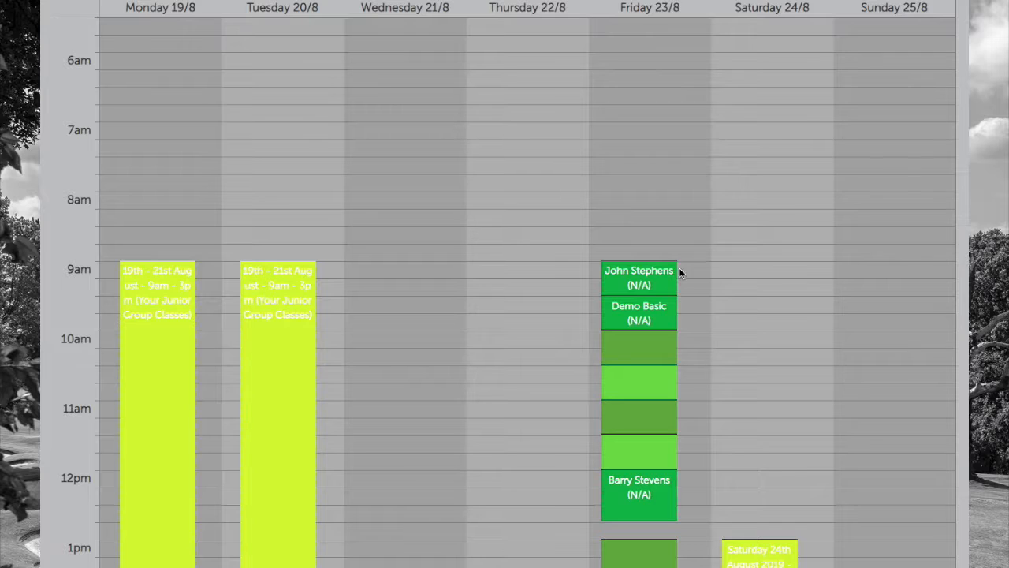
# Reopen the 12pm lesson to check the saved note, then close its details
pyautogui.click(661, 504)
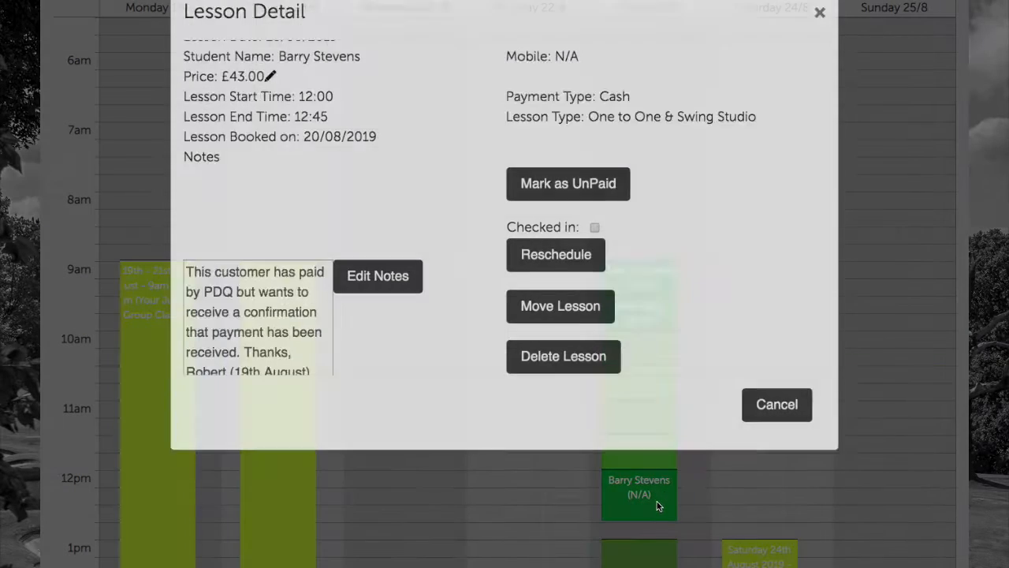
pyautogui.scroll(-2, 250, 333)
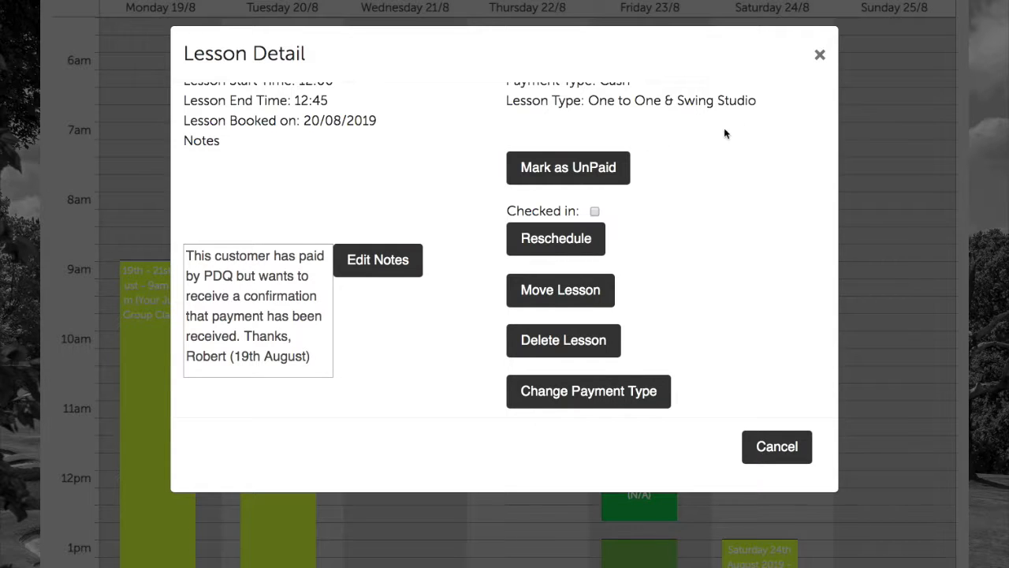
pyautogui.click(819, 56)
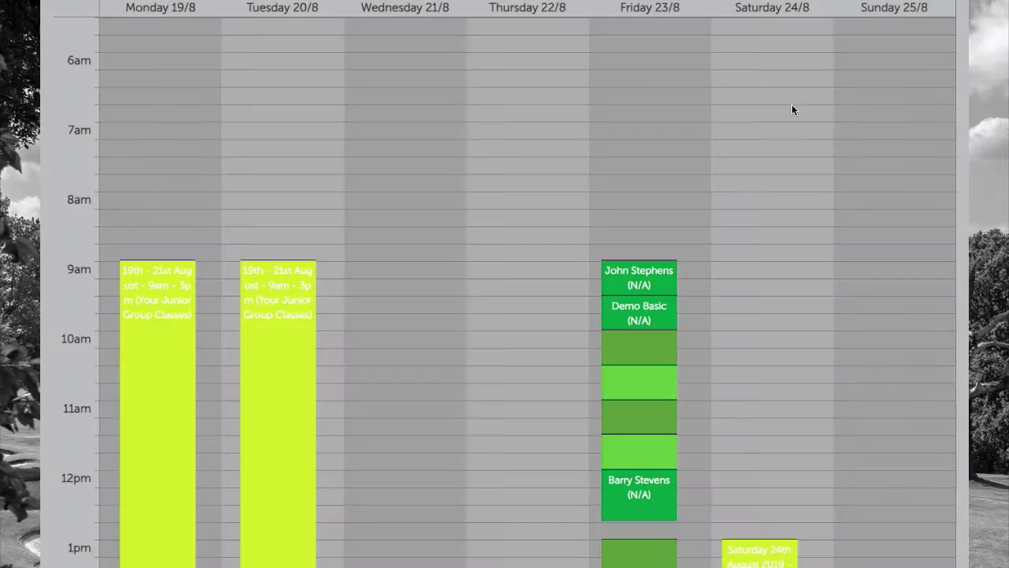
pyautogui.scroll(-5, 761, 337)
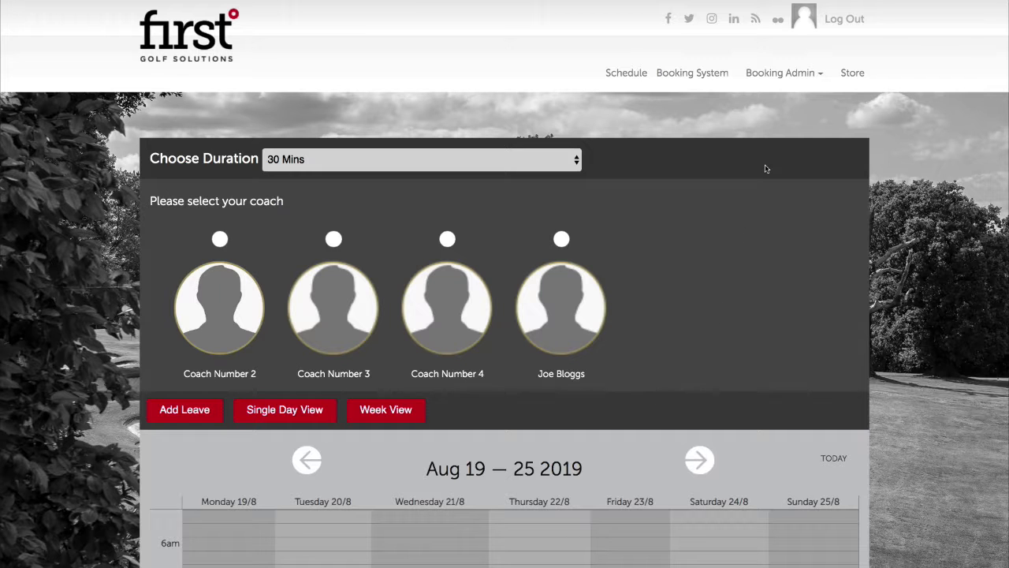
# Search Player Upcoming Lessons by the player's name, finding one 30/08/2019 20:00 lesson
pyautogui.click(782, 73)
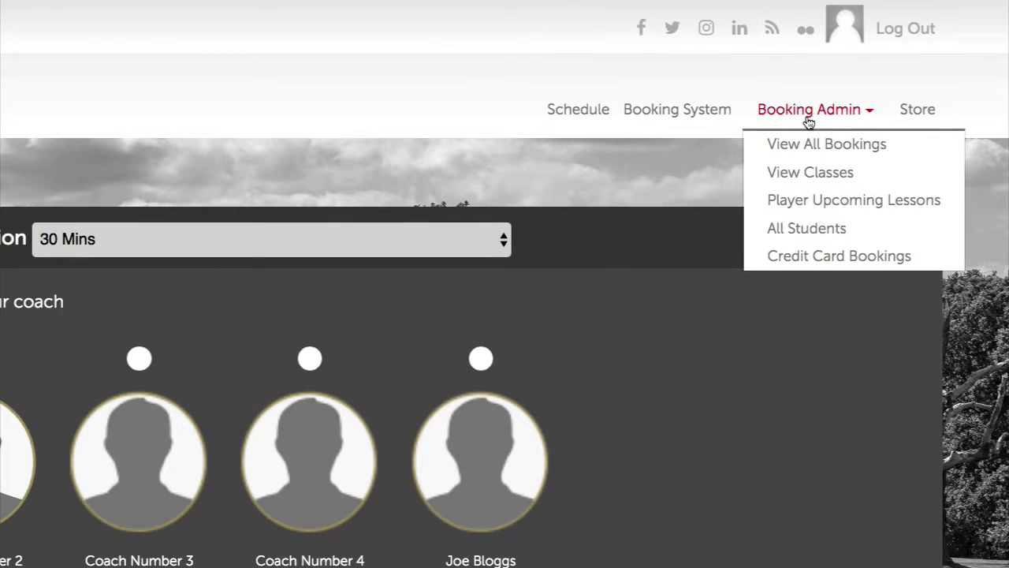
pyautogui.click(816, 201)
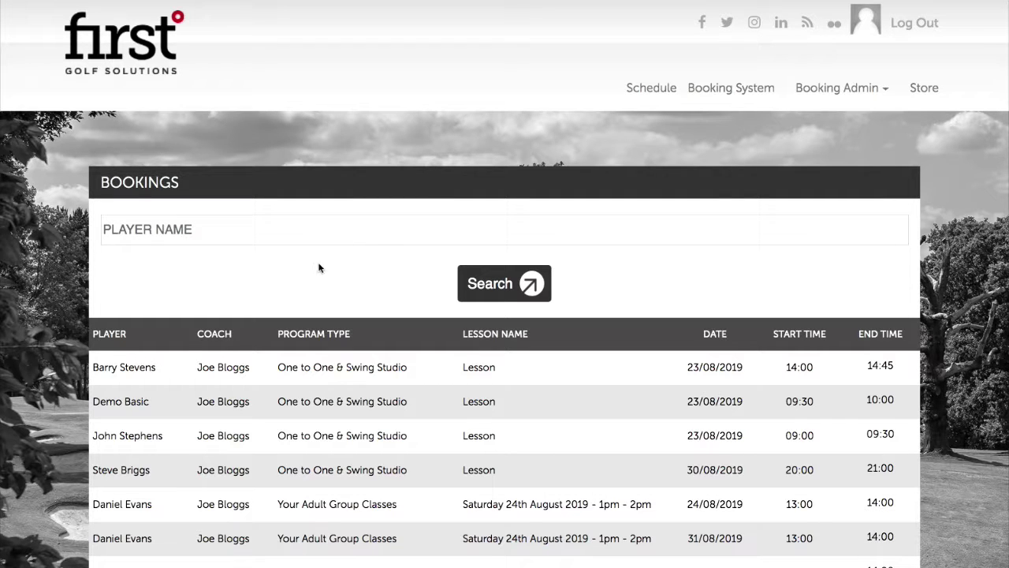
pyautogui.click(197, 231)
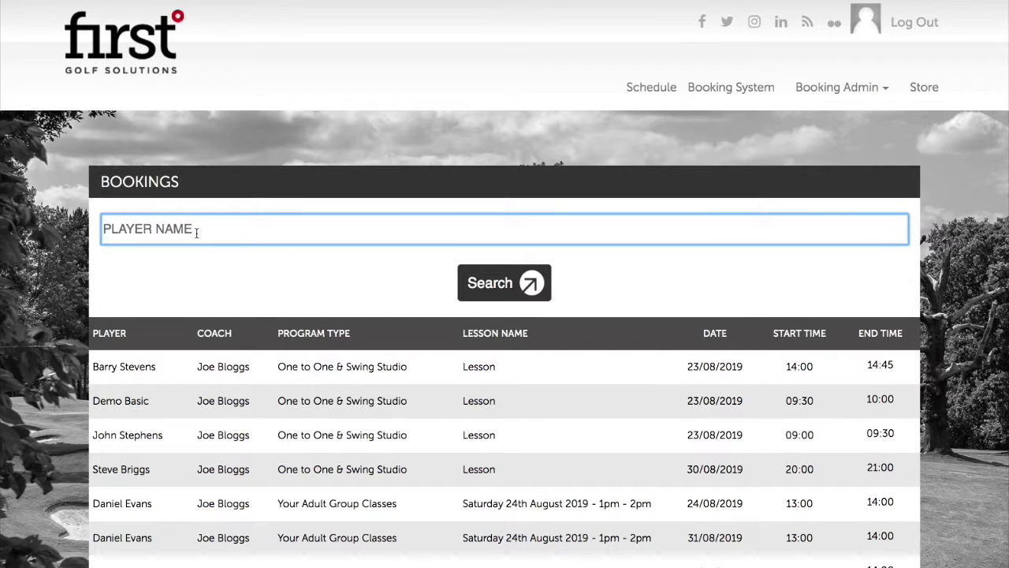
pyautogui.click(513, 285)
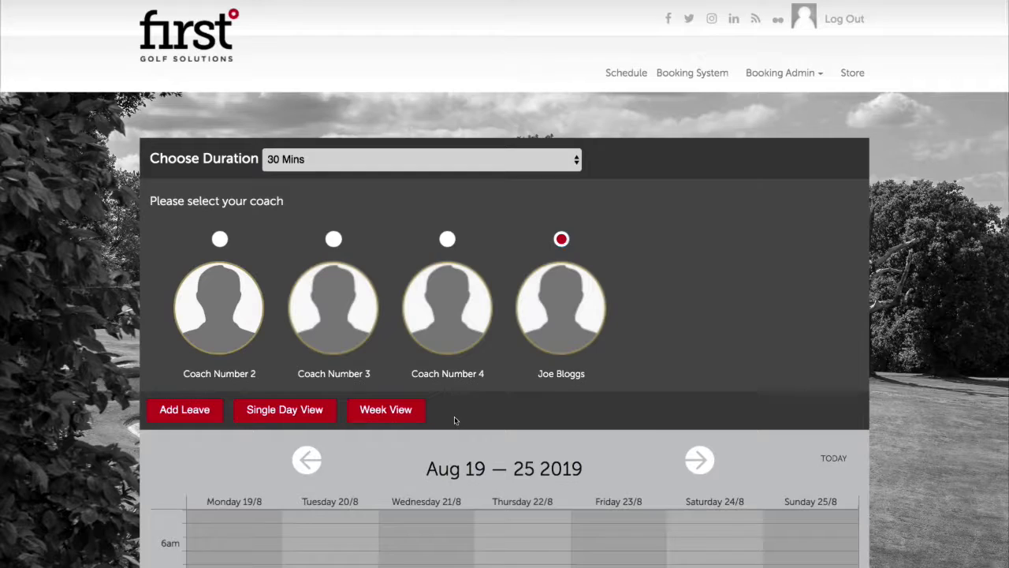
pyautogui.scroll(-5, 454, 416)
pyautogui.scroll(-3, 421, 426)
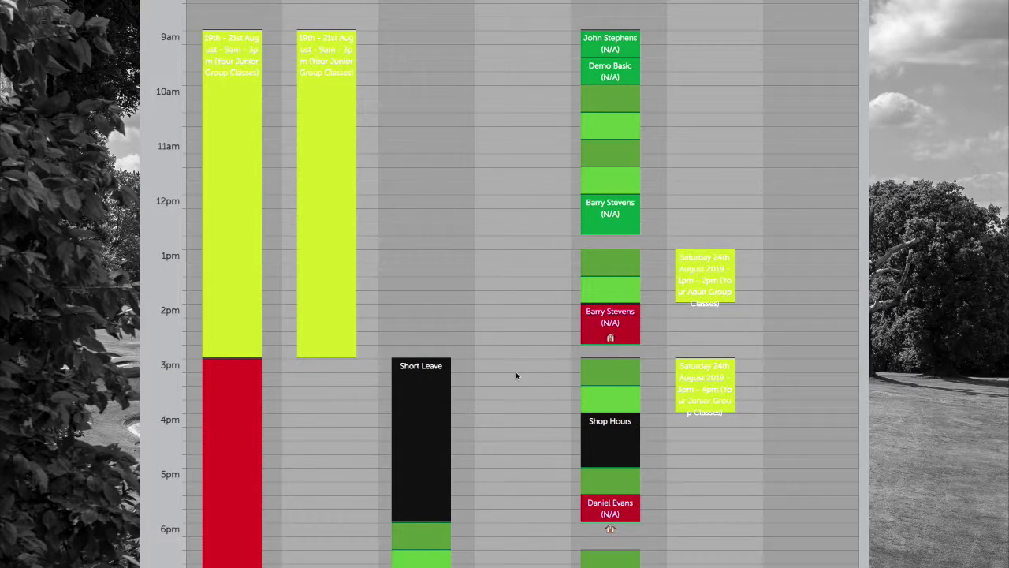
pyautogui.scroll(-3, 529, 360)
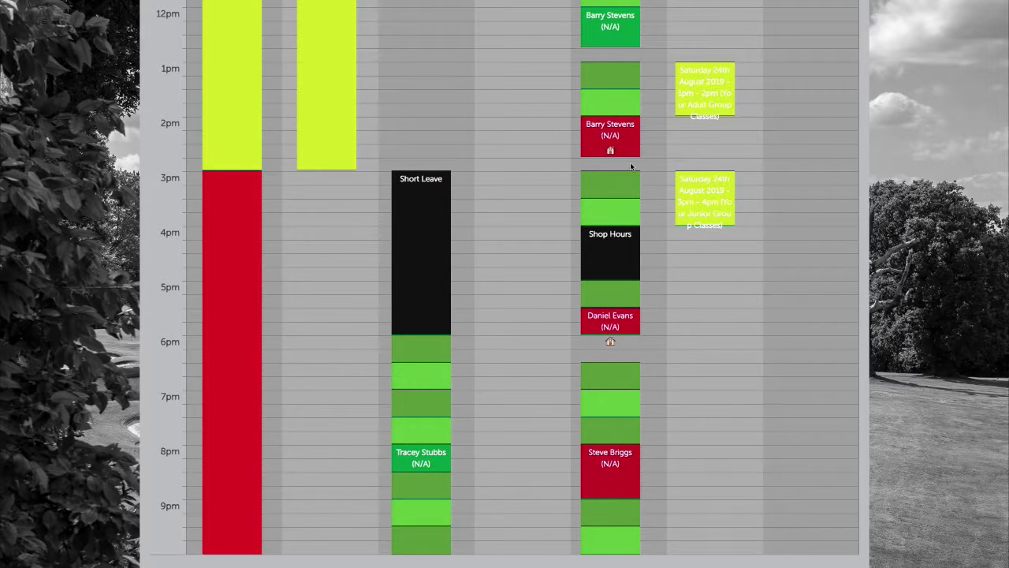
pyautogui.scroll(3, 630, 162)
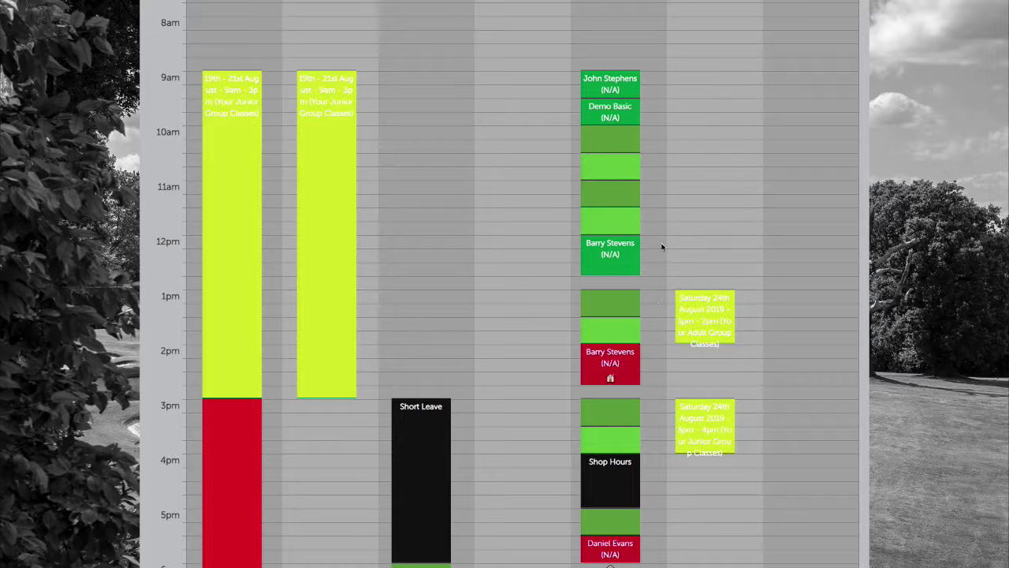
pyautogui.scroll(3, 683, 213)
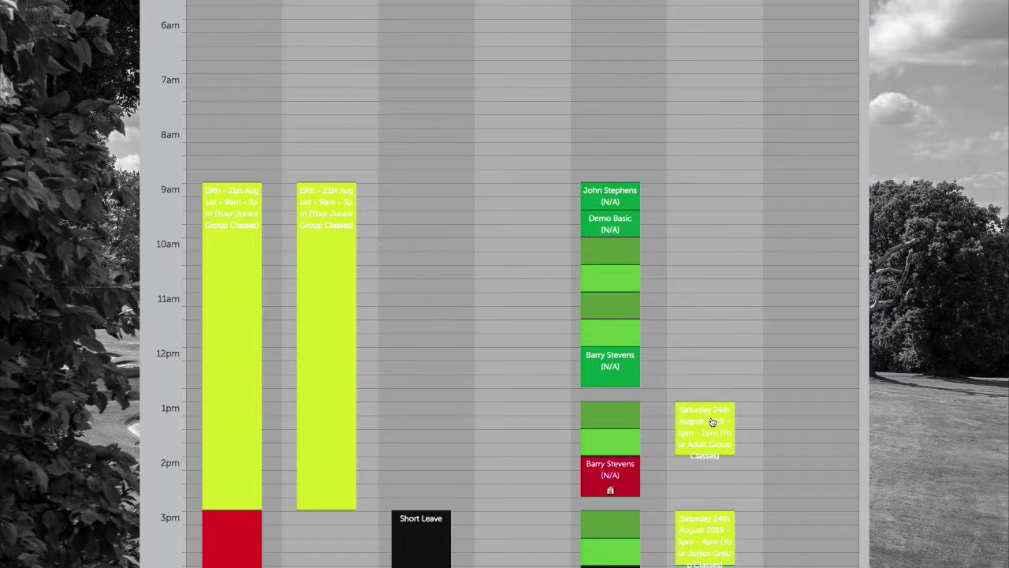
# Change the 23/08/2019 2pm lesson's payment type to Packages
pyautogui.click(620, 473)
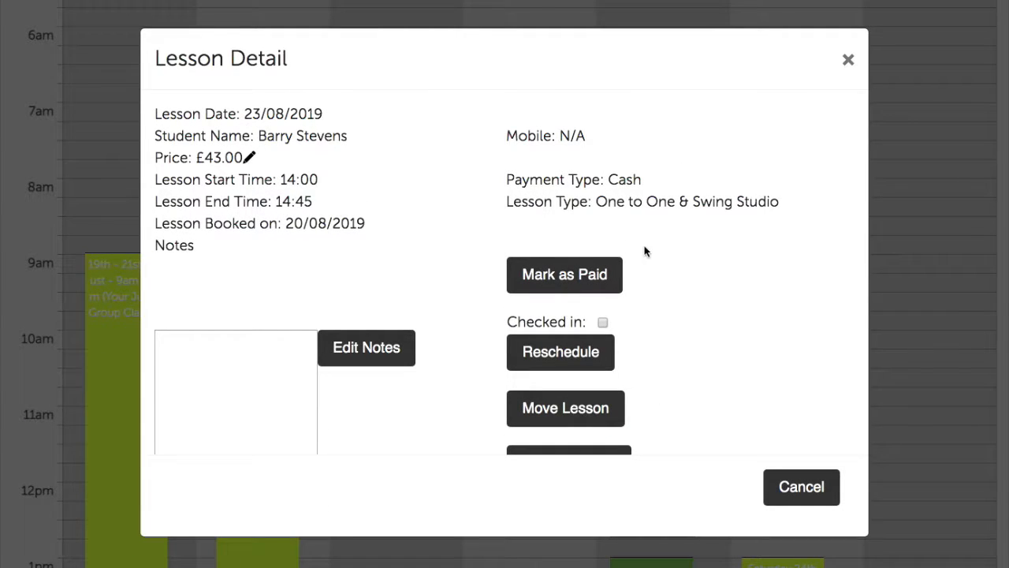
pyautogui.scroll(-3, 648, 251)
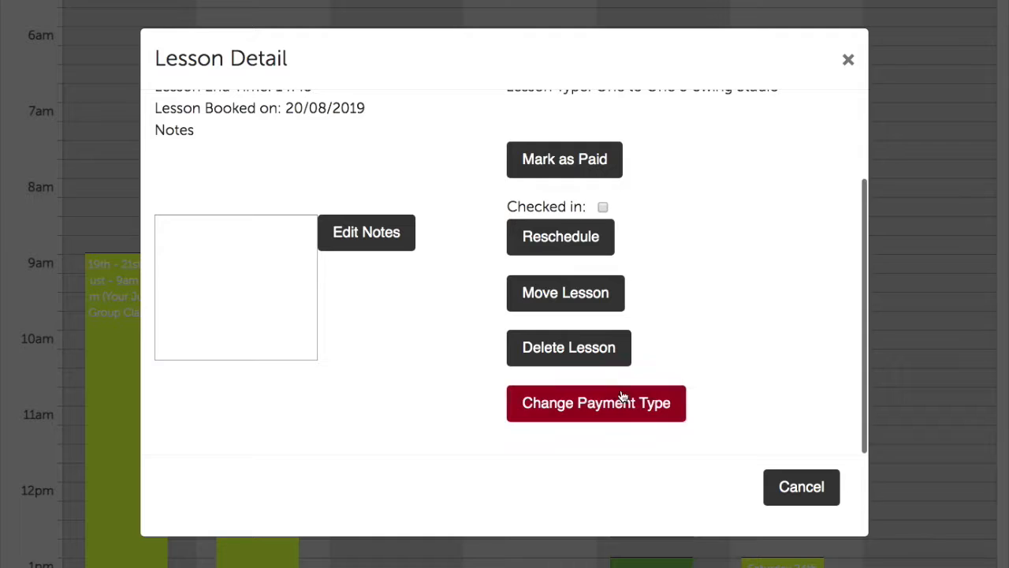
pyautogui.scroll(3, 641, 221)
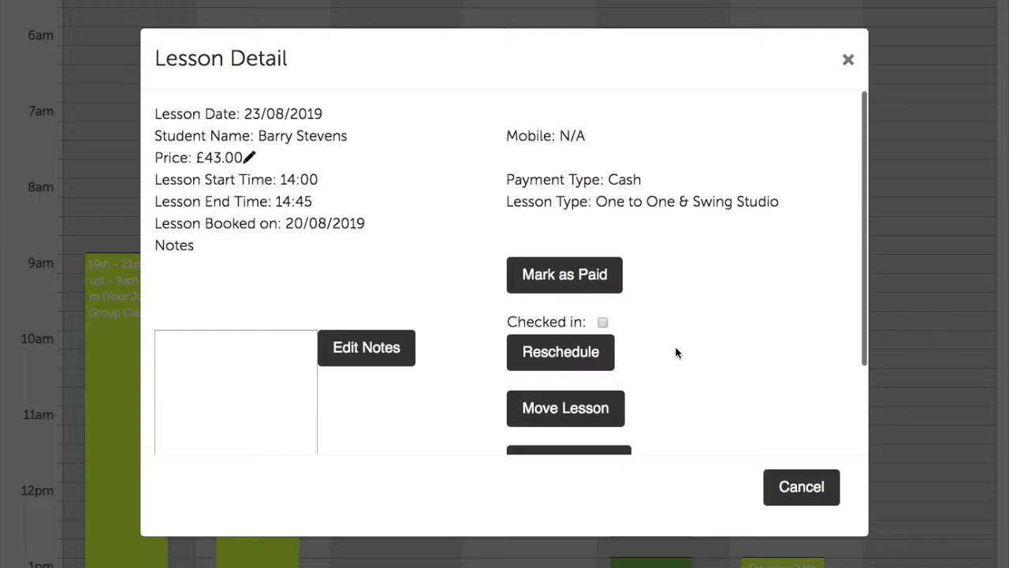
pyautogui.scroll(-1, 681, 355)
pyautogui.scroll(-3, 681, 355)
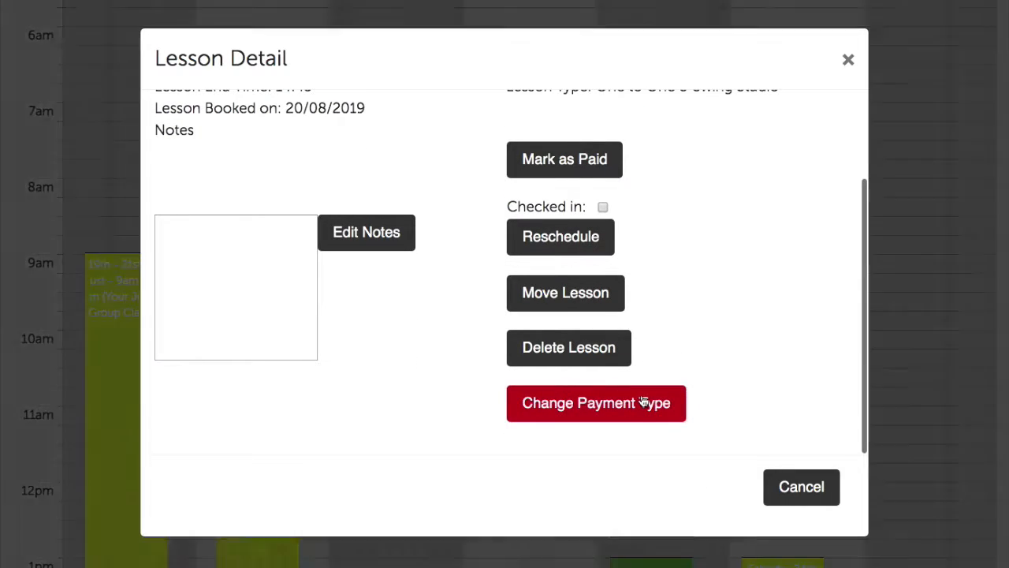
pyautogui.click(643, 402)
pyautogui.click(563, 152)
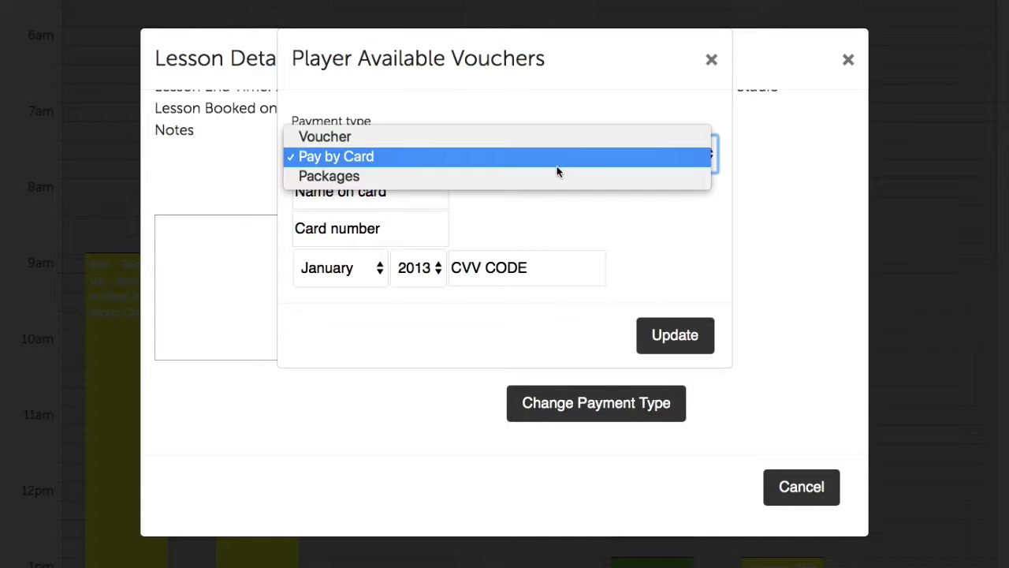
pyautogui.click(555, 174)
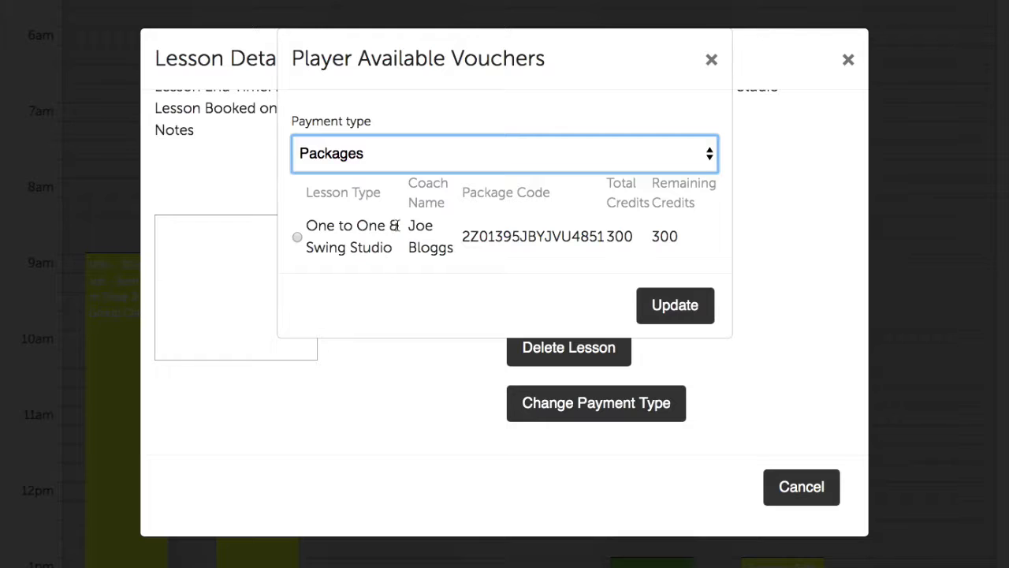
# Select the One to One & Swing Studio package and confirm the payment change
pyautogui.click(421, 226)
pyautogui.moveTo(421, 226); pyautogui.dragTo(450, 248)
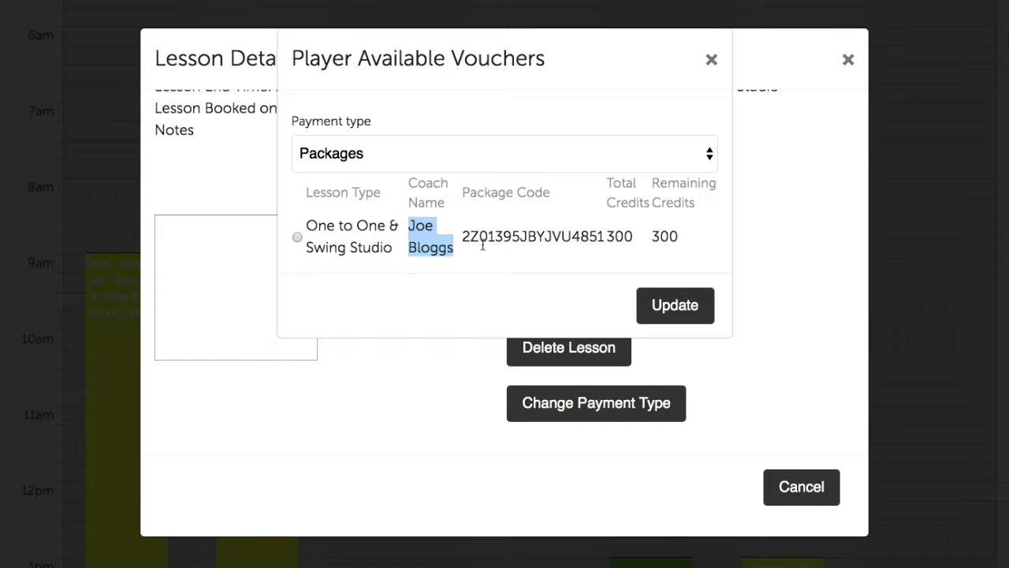
pyautogui.moveTo(605, 234); pyautogui.dragTo(655, 236)
pyautogui.click(685, 238)
pyautogui.click(655, 236)
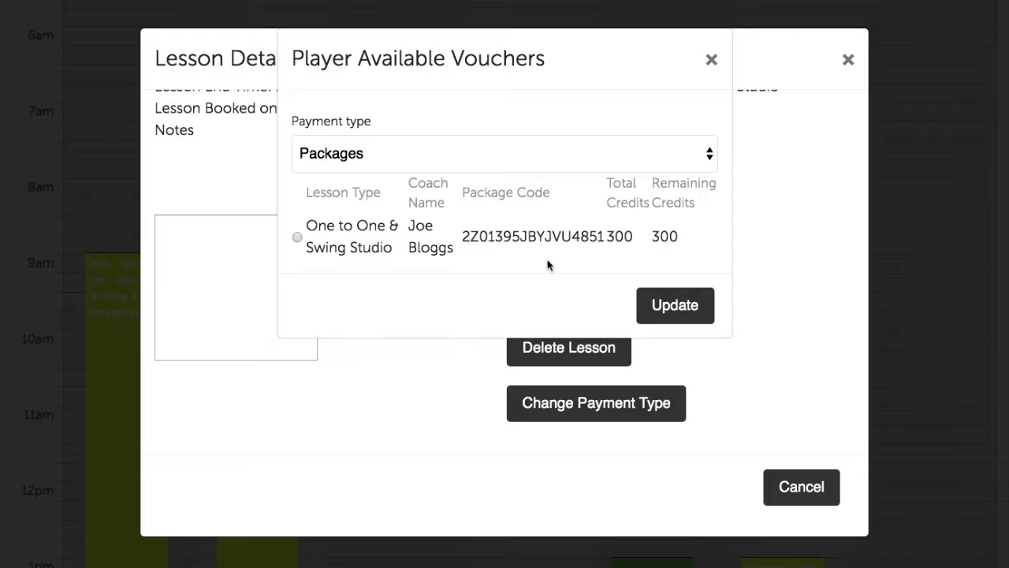
pyautogui.click(297, 237)
pyautogui.click(670, 301)
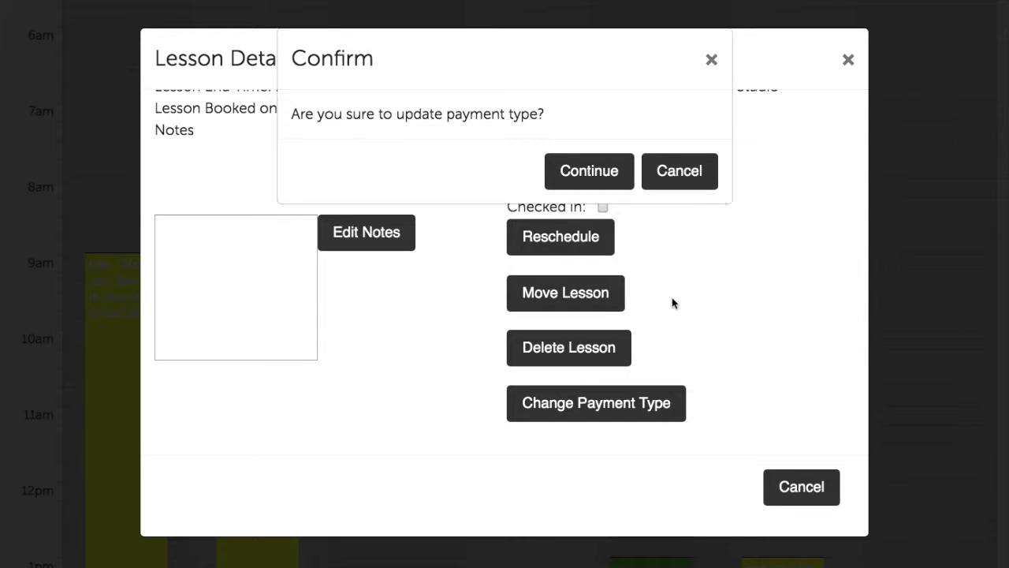
pyautogui.click(600, 170)
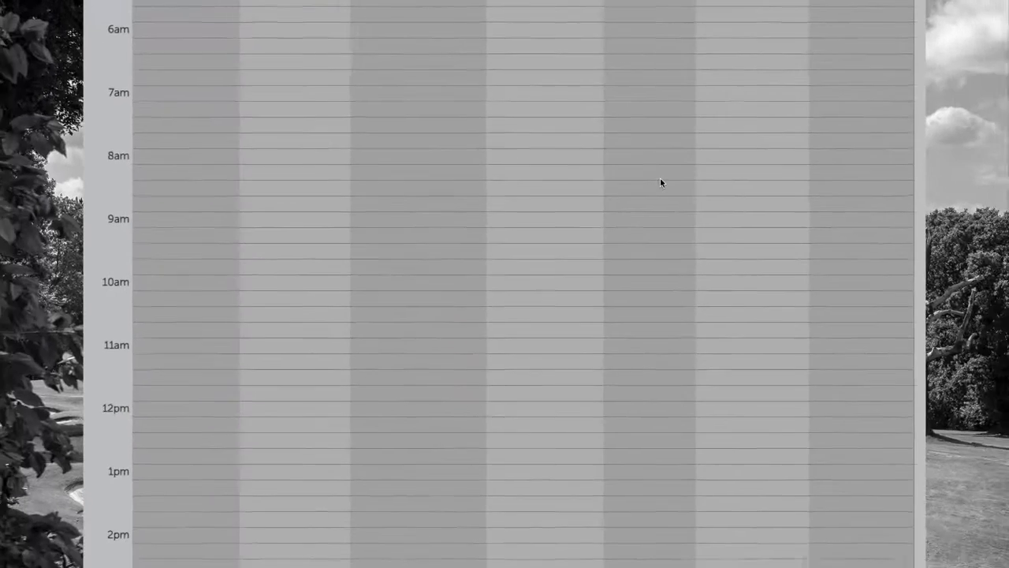
pyautogui.scroll(6, 640, 158)
pyautogui.click(561, 239)
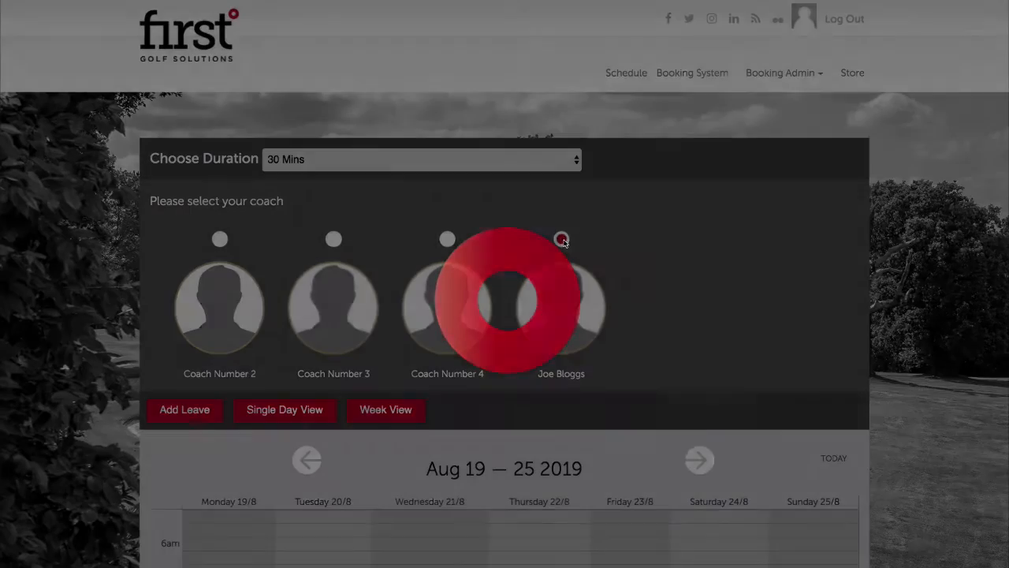
pyautogui.scroll(-3, 674, 303)
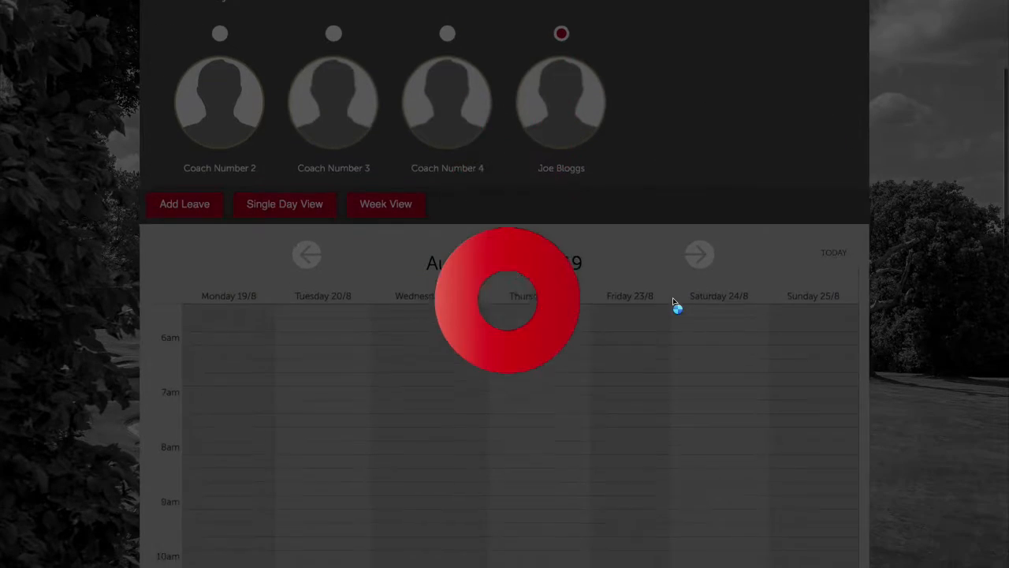
pyautogui.scroll(-5, 674, 304)
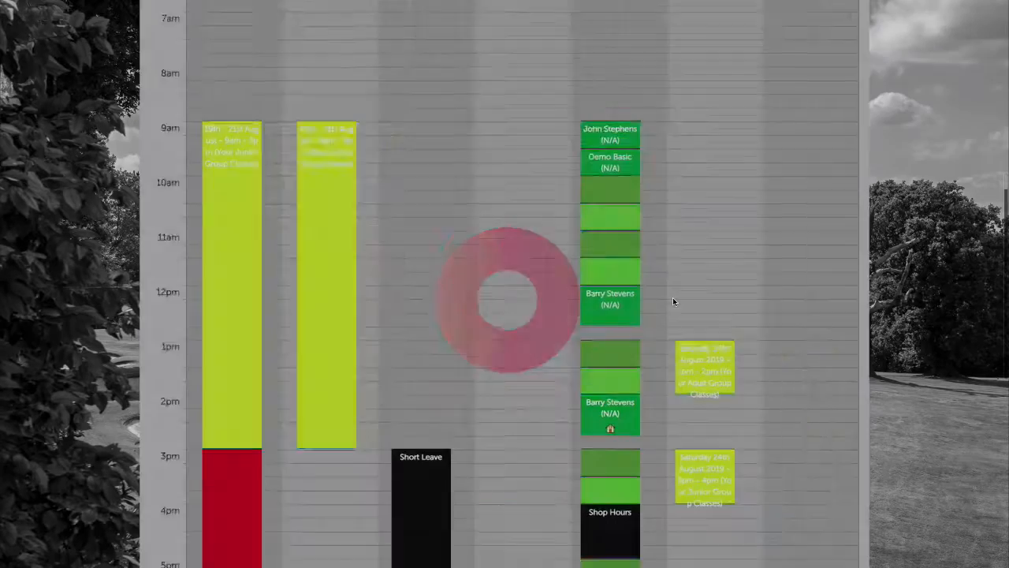
pyautogui.scroll(-2, 669, 295)
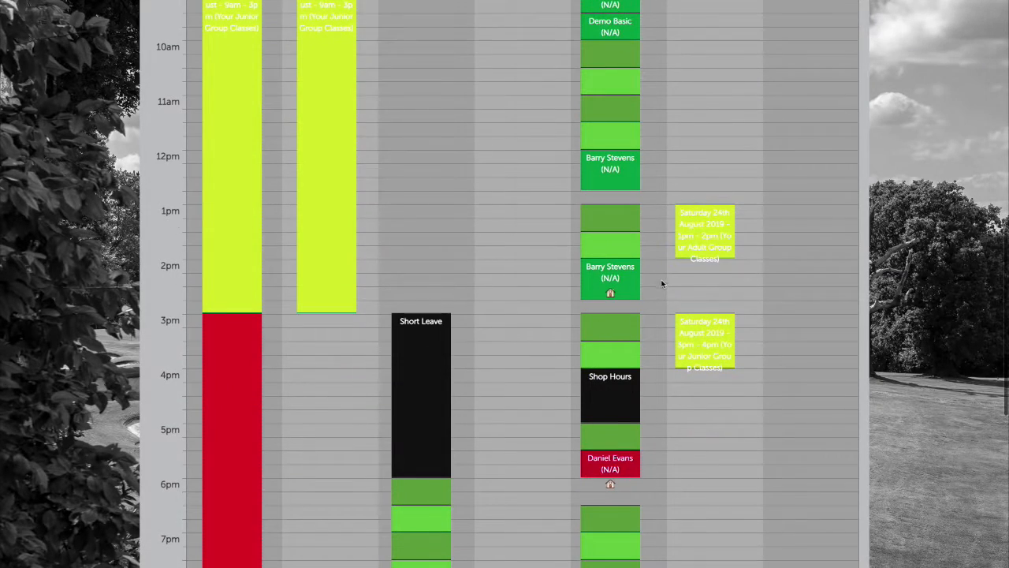
pyautogui.click(614, 276)
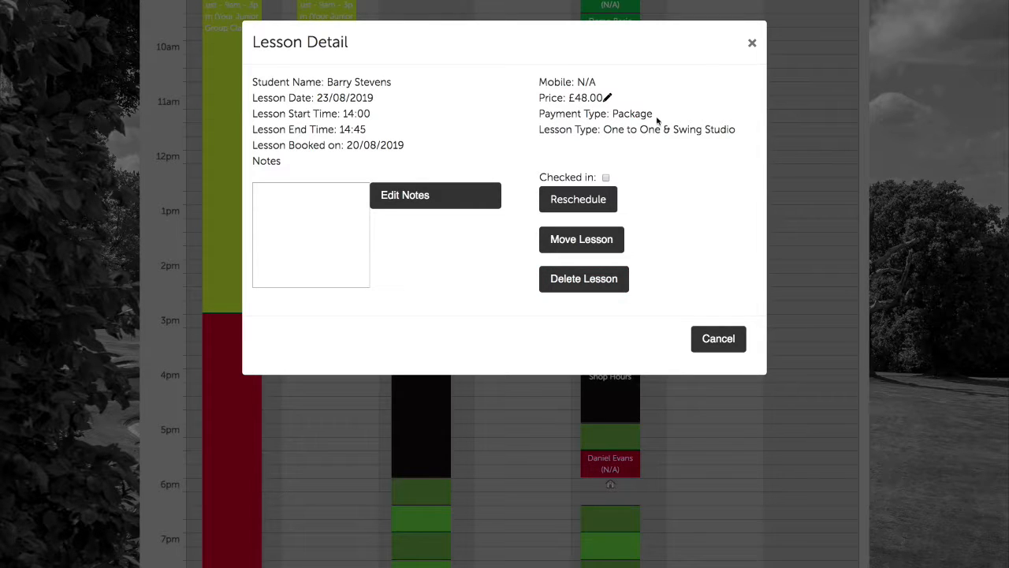
pyautogui.moveTo(646, 115); pyautogui.dragTo(609, 114)
pyautogui.click(628, 114)
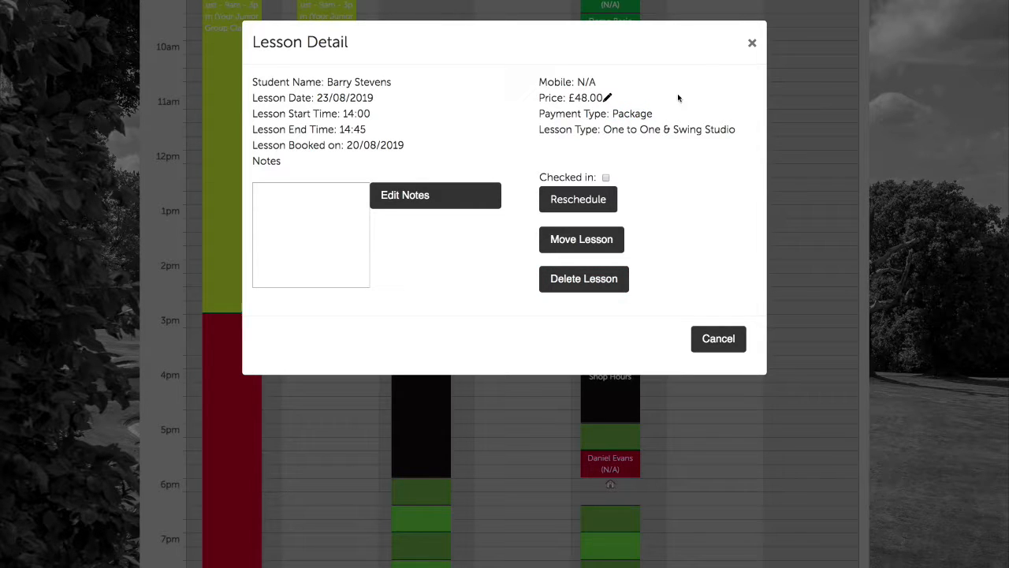
pyautogui.click(752, 45)
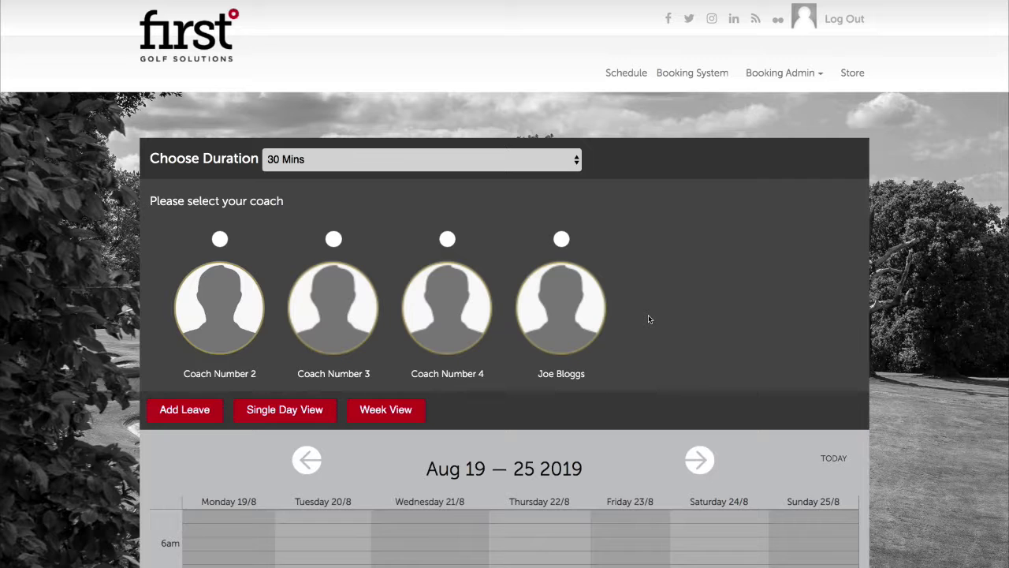
# Load the last-listed coach's Aug 19–25 2019 calendar and scroll to its bookings
pyautogui.click(807, 77)
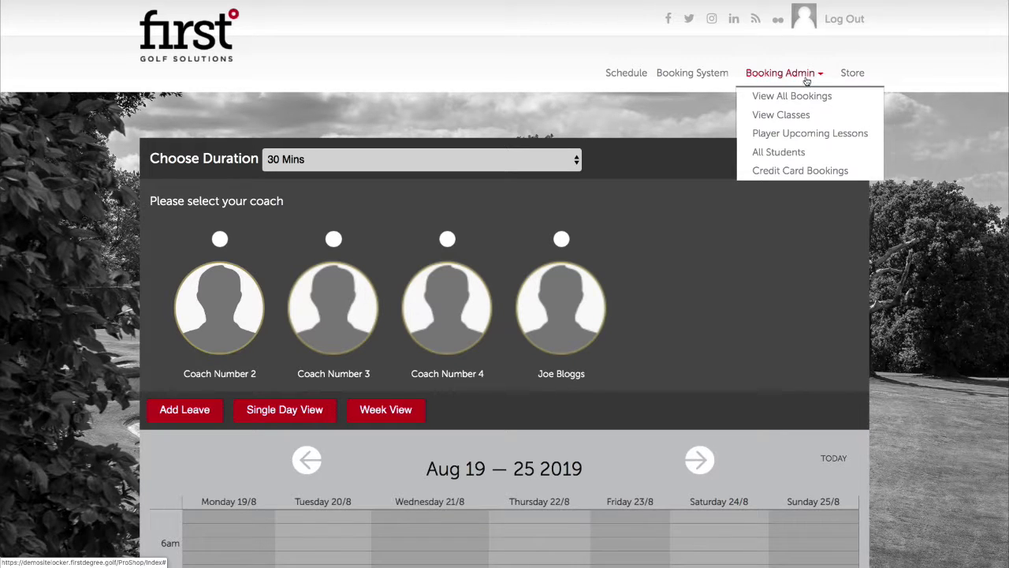
pyautogui.click(563, 240)
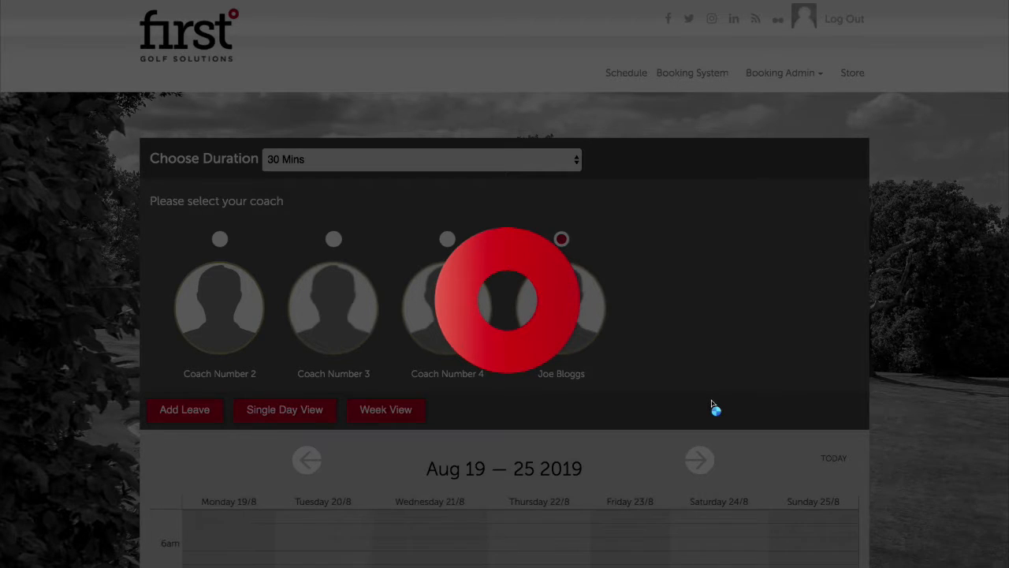
pyautogui.scroll(-7, 716, 398)
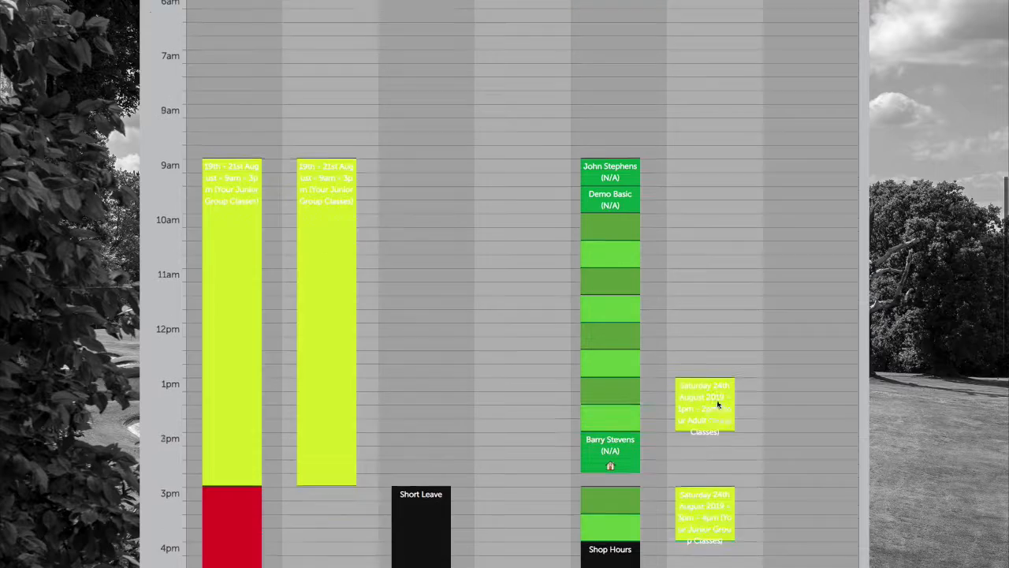
pyautogui.scroll(-1, 717, 404)
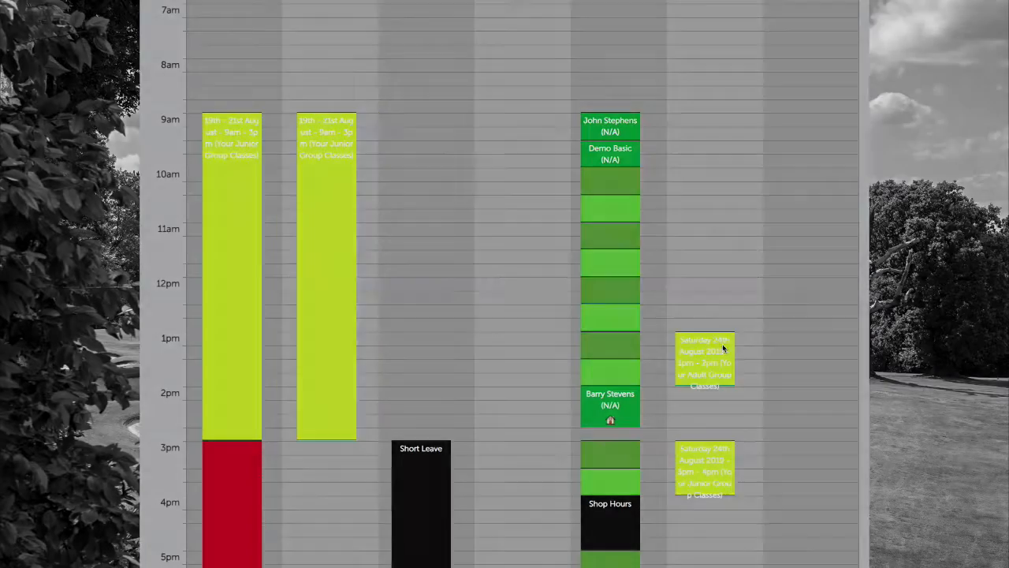
# Open the attendee list of Saturday 24th August's 1pm adult group class
pyautogui.click(722, 347)
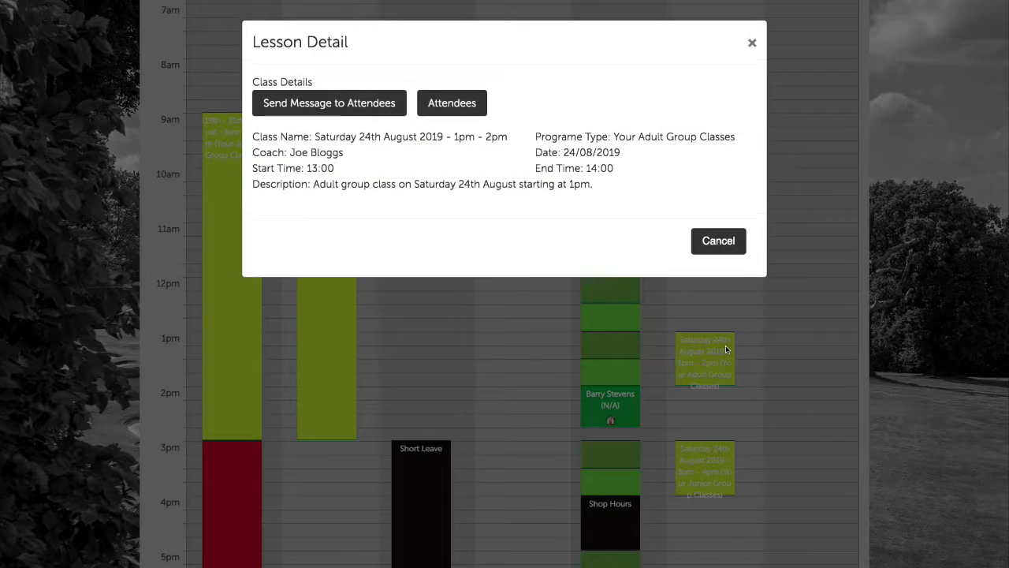
pyautogui.click(473, 104)
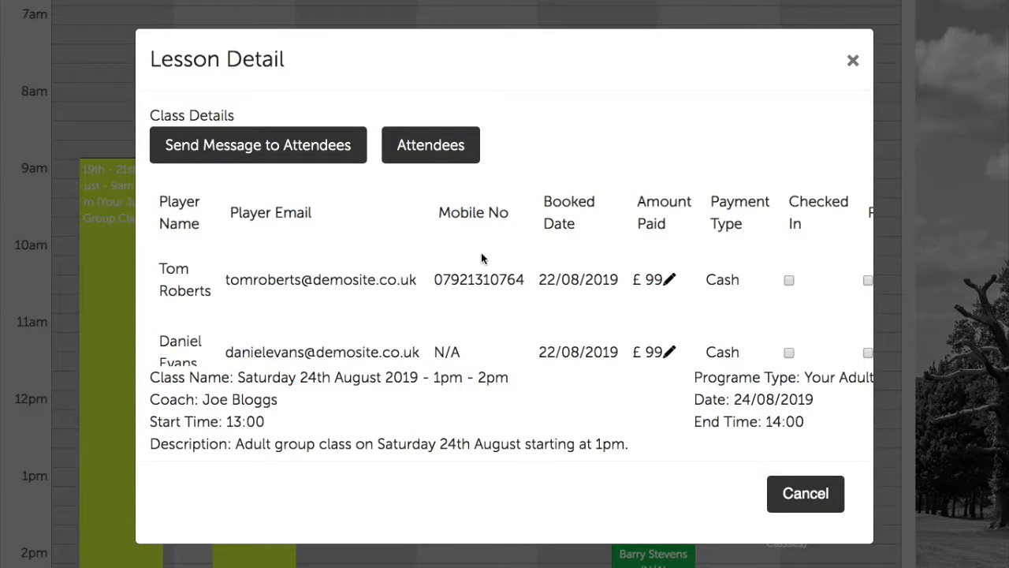
pyautogui.hscroll(3, 487, 257)
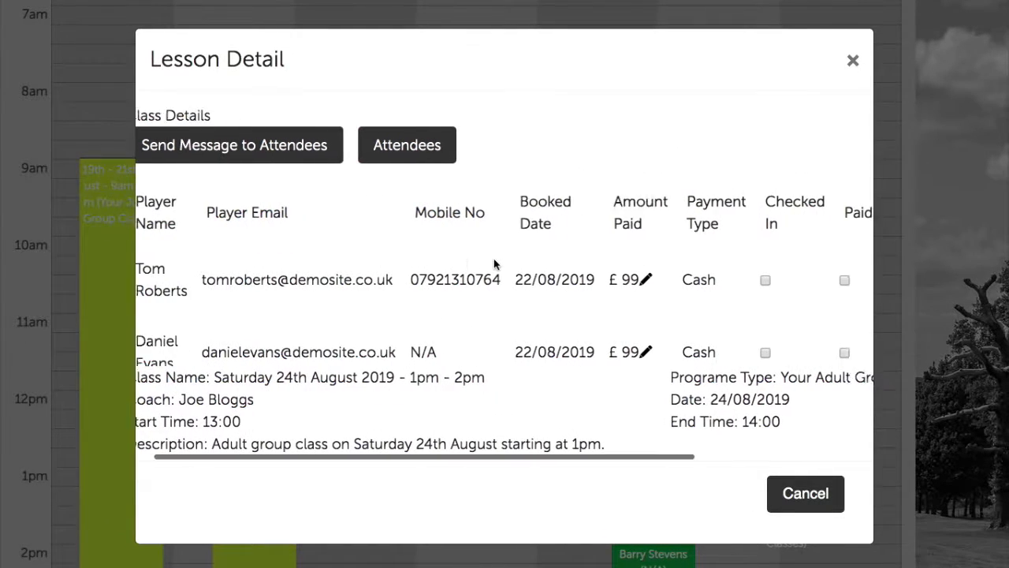
pyautogui.hscroll(-3, 496, 256)
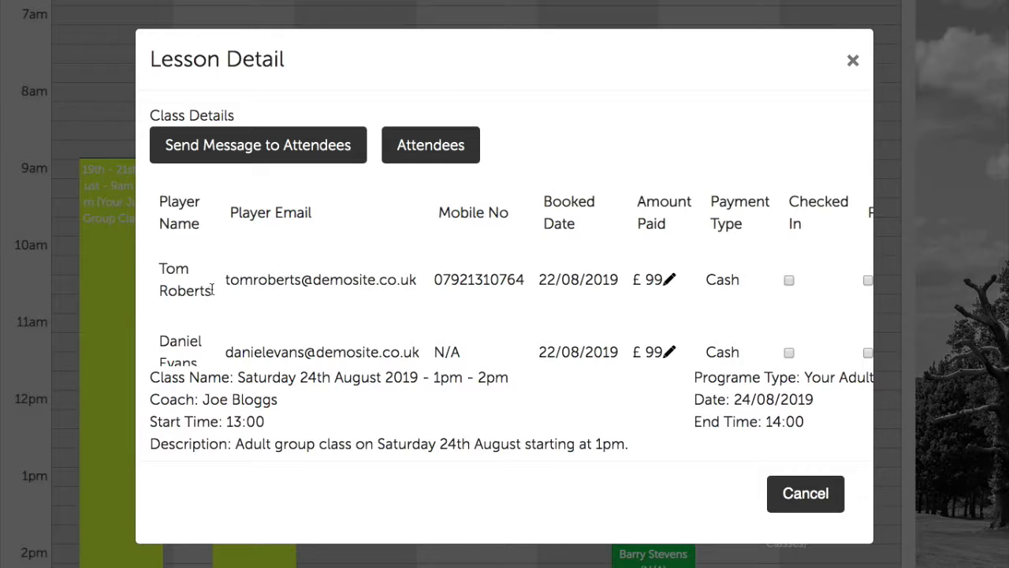
pyautogui.scroll(-1, 228, 315)
pyautogui.hscroll(5, 244, 335)
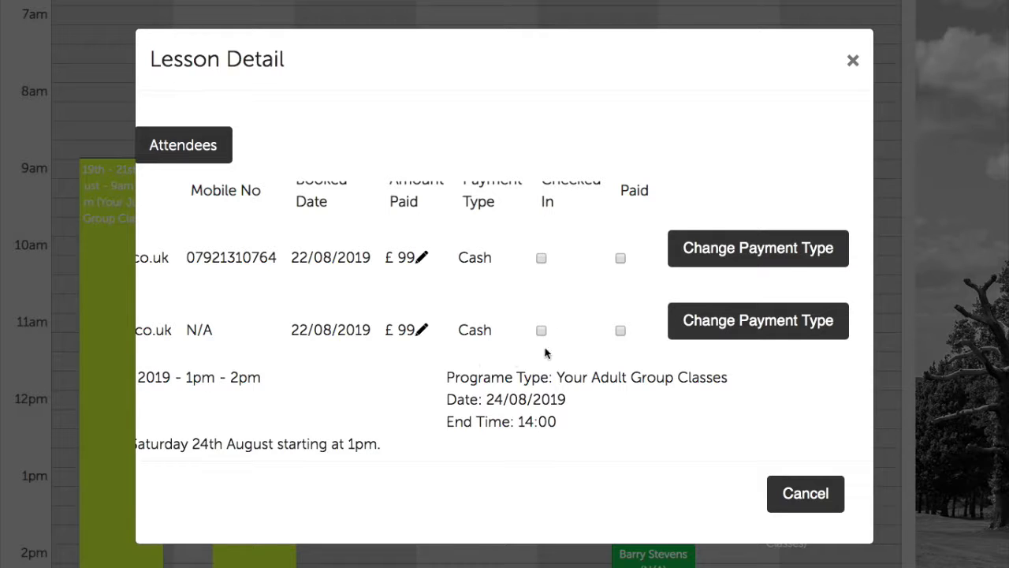
# Mark the second attendee as paid, saving Cash as the payment method
pyautogui.click(620, 332)
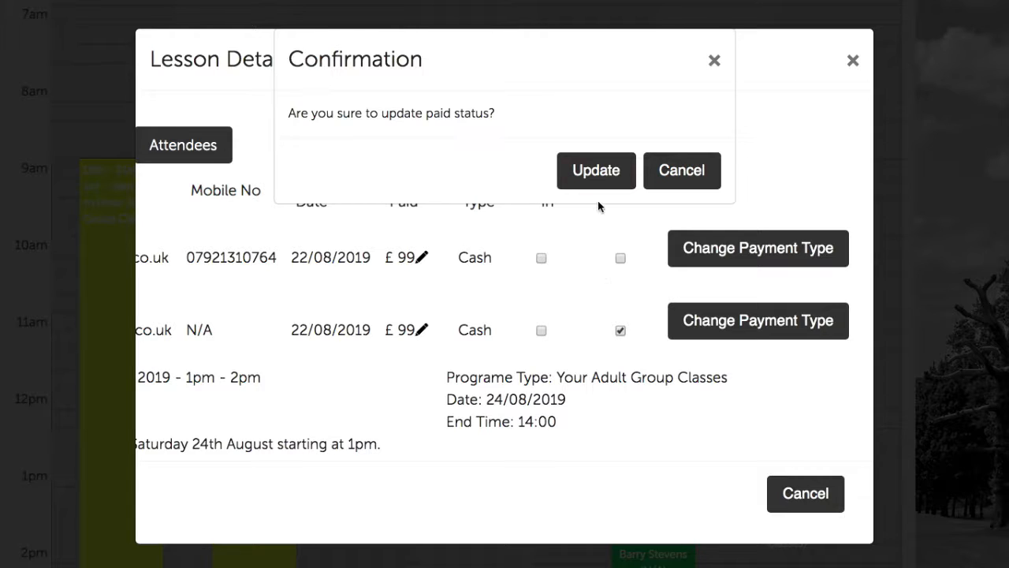
pyautogui.click(602, 175)
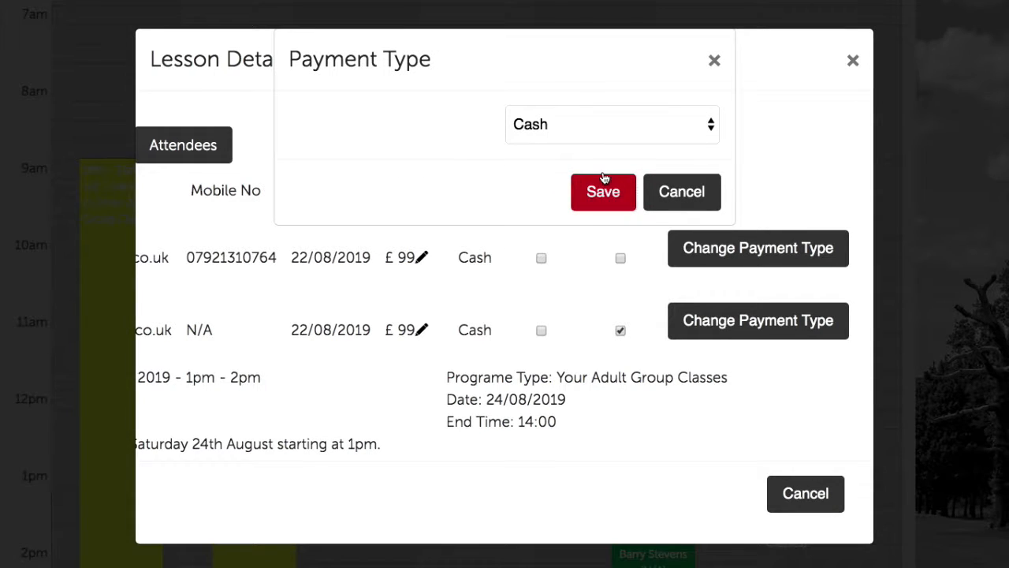
pyautogui.click(571, 134)
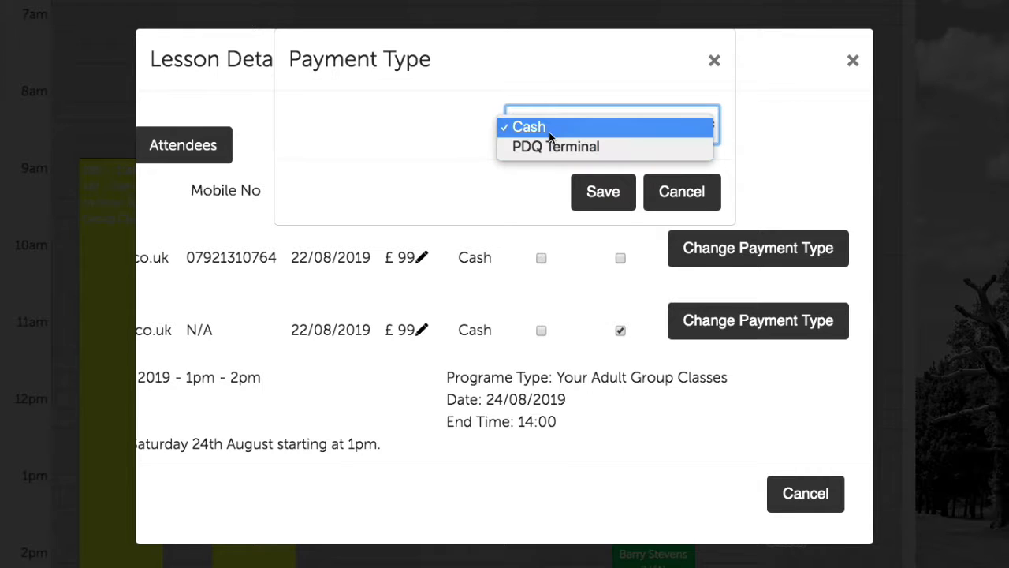
pyautogui.click(520, 126)
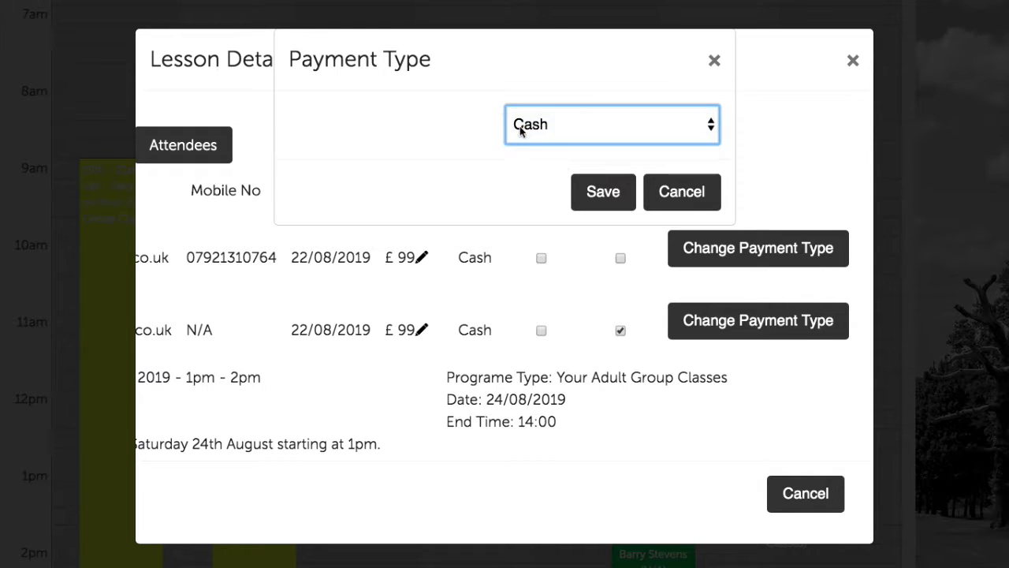
pyautogui.click(597, 191)
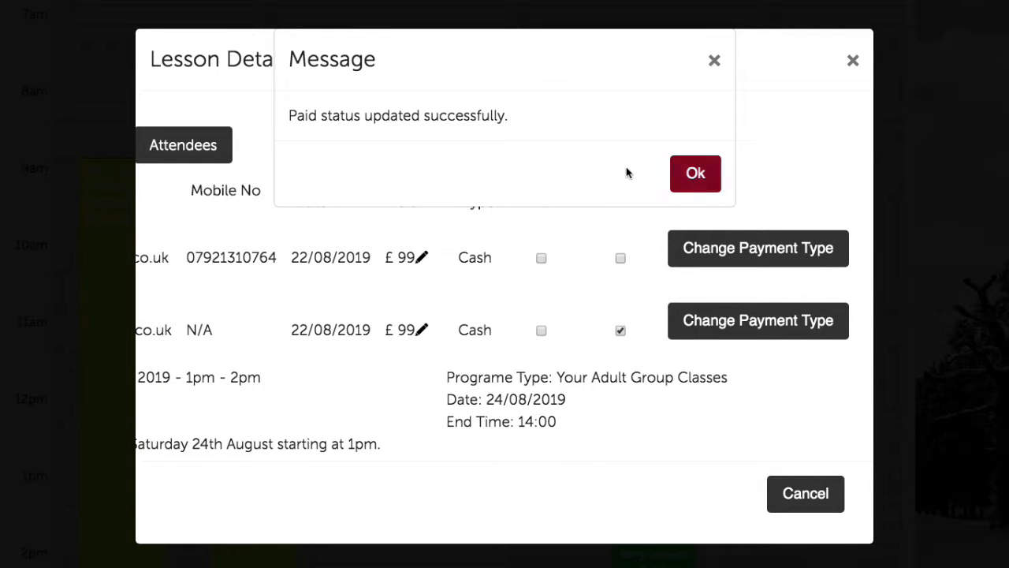
pyautogui.click(676, 172)
pyautogui.hscroll(-5, 511, 278)
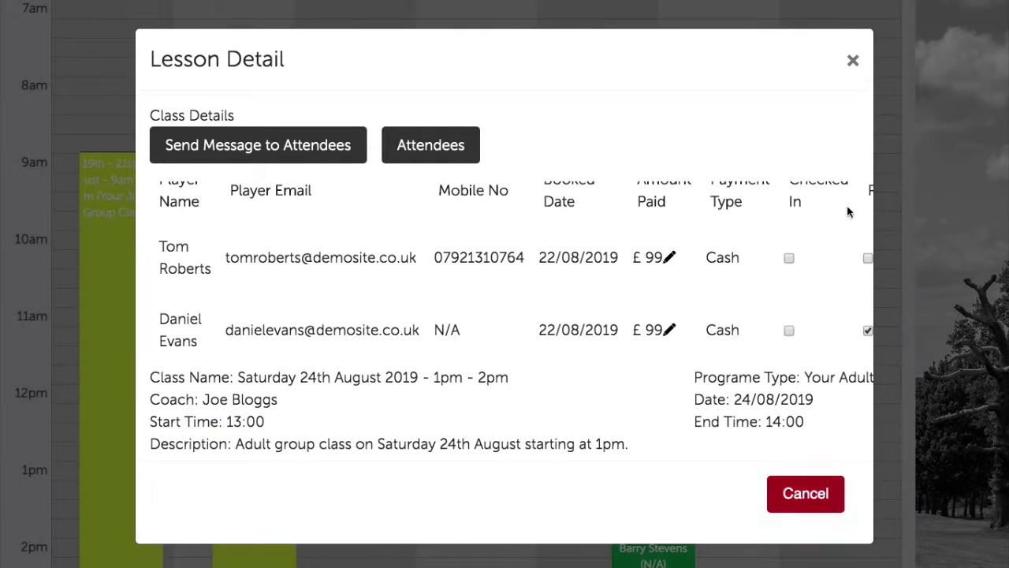
# Close the class details and scroll the fourth coach's week to the 2pm–9pm rows
pyautogui.click(853, 60)
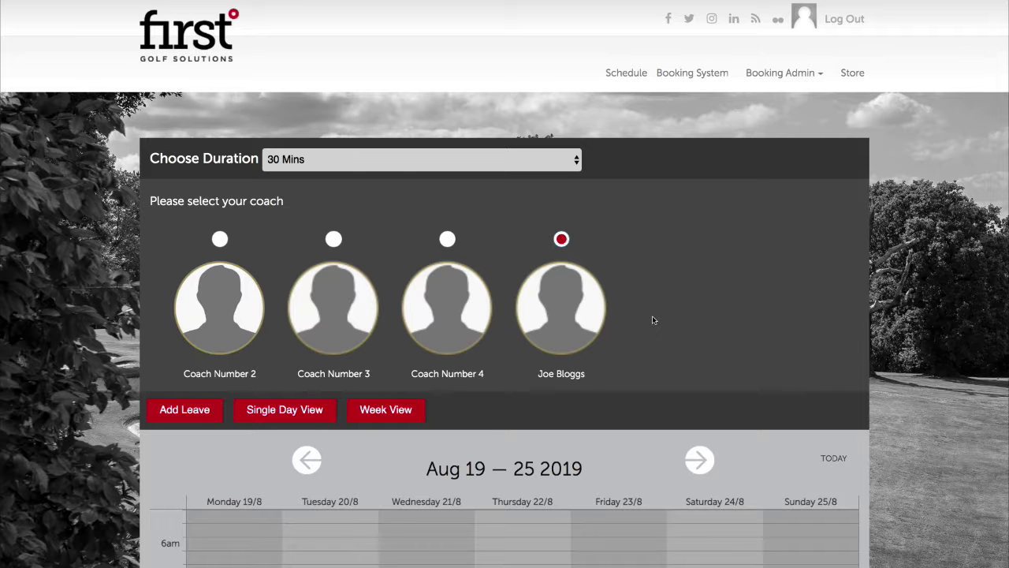
pyautogui.scroll(-4, 666, 325)
pyautogui.scroll(-10, 672, 335)
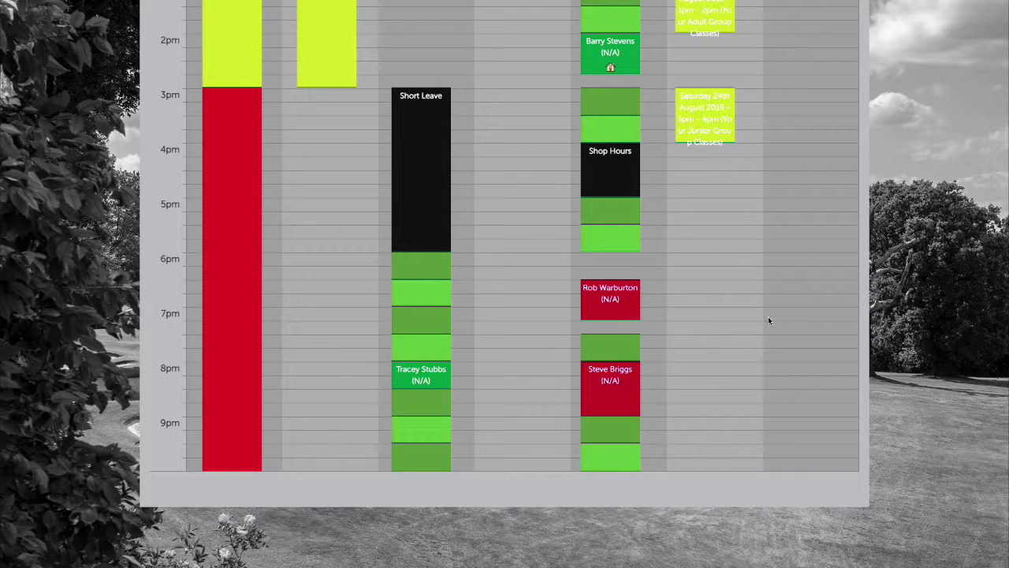
# Delete the Friday 23/8 18:30–19:15 lesson and acknowledge the confirmation
pyautogui.click(619, 297)
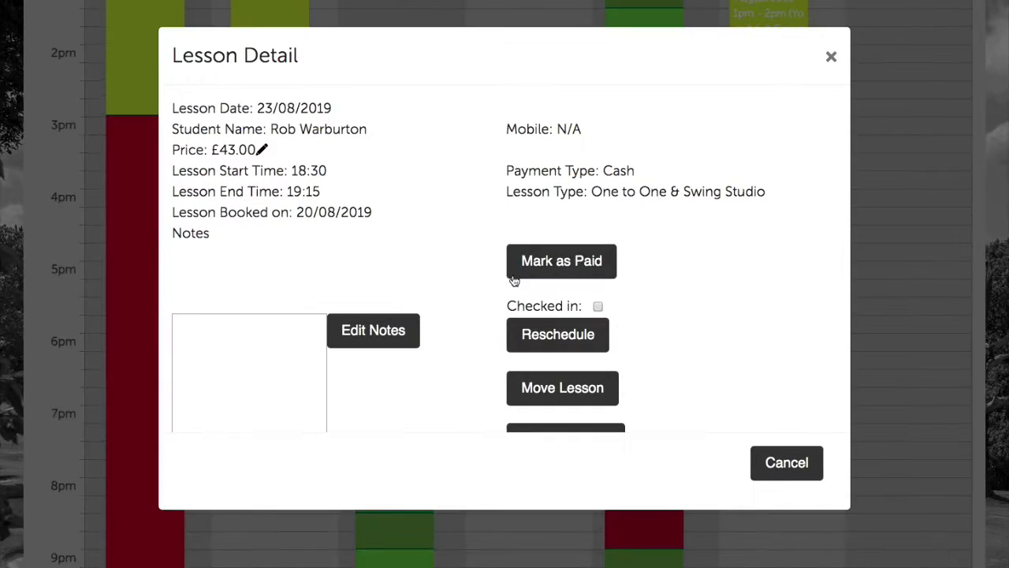
pyautogui.scroll(-2, 481, 199)
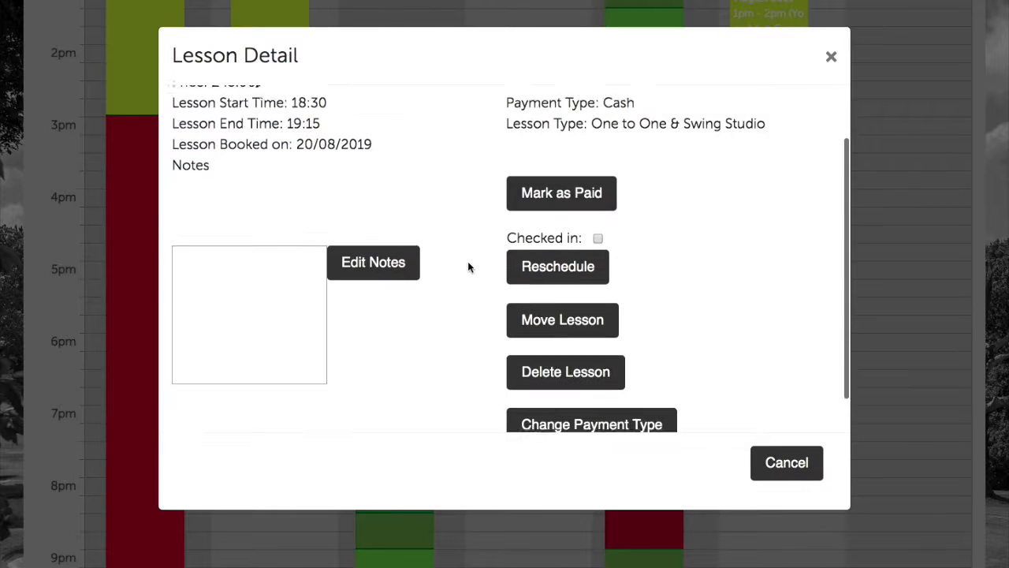
pyautogui.scroll(-1, 467, 267)
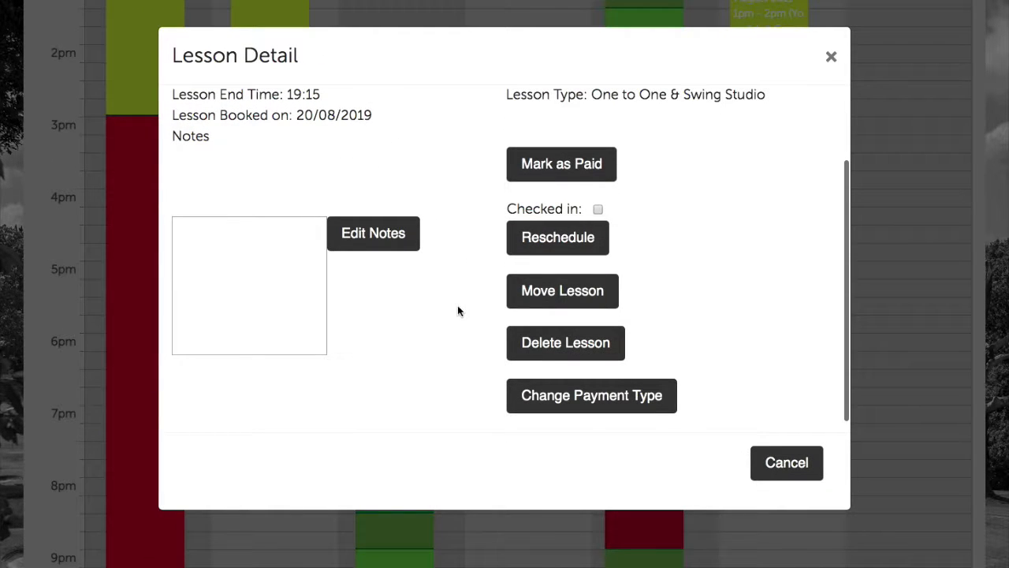
pyautogui.click(564, 347)
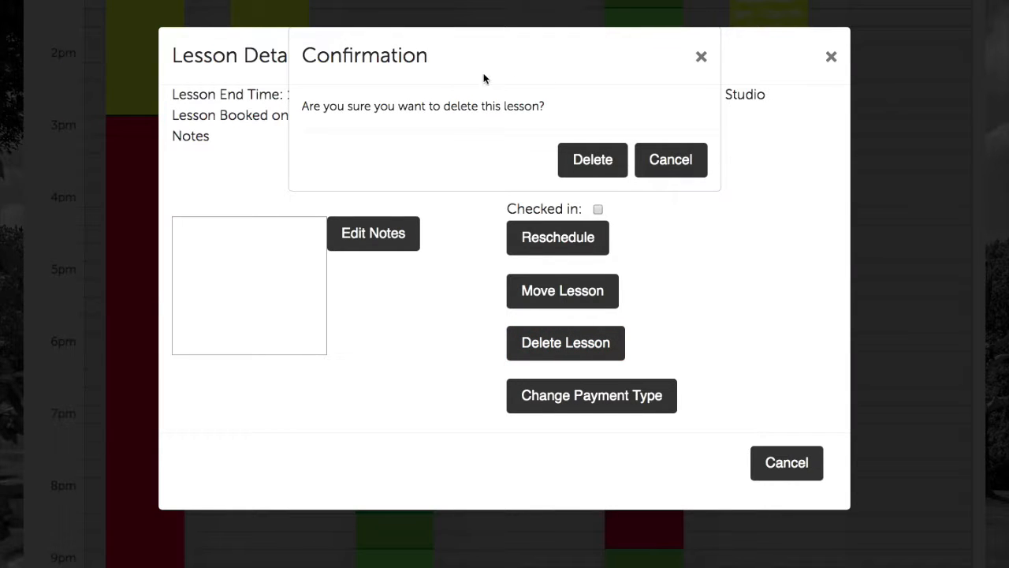
pyautogui.click(592, 159)
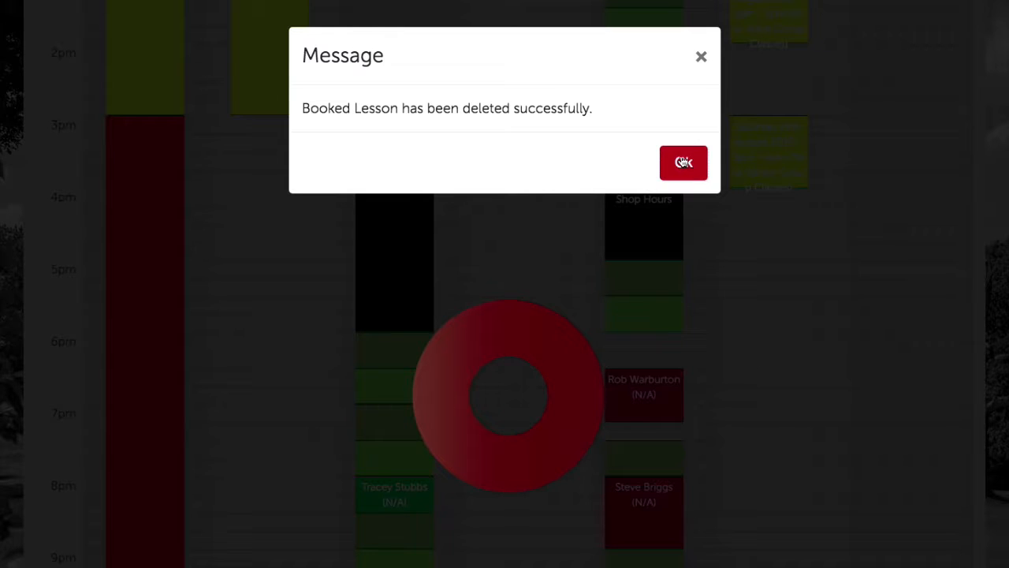
pyautogui.click(684, 163)
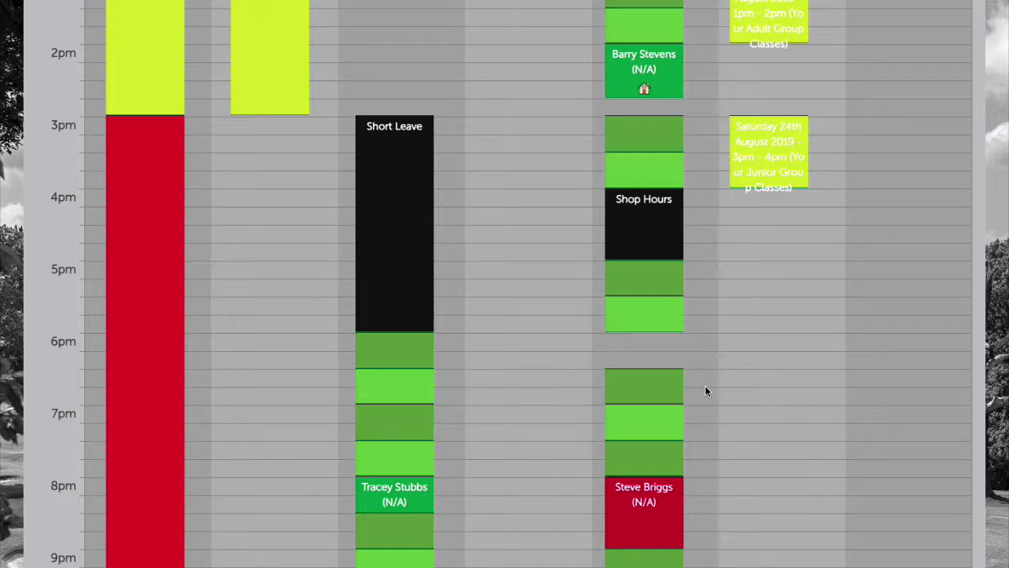
# Move the 8pm Friday 23/8 lesson to 30/08/2019, still starting at 08:00 PM
pyautogui.scroll(-3, 669, 455)
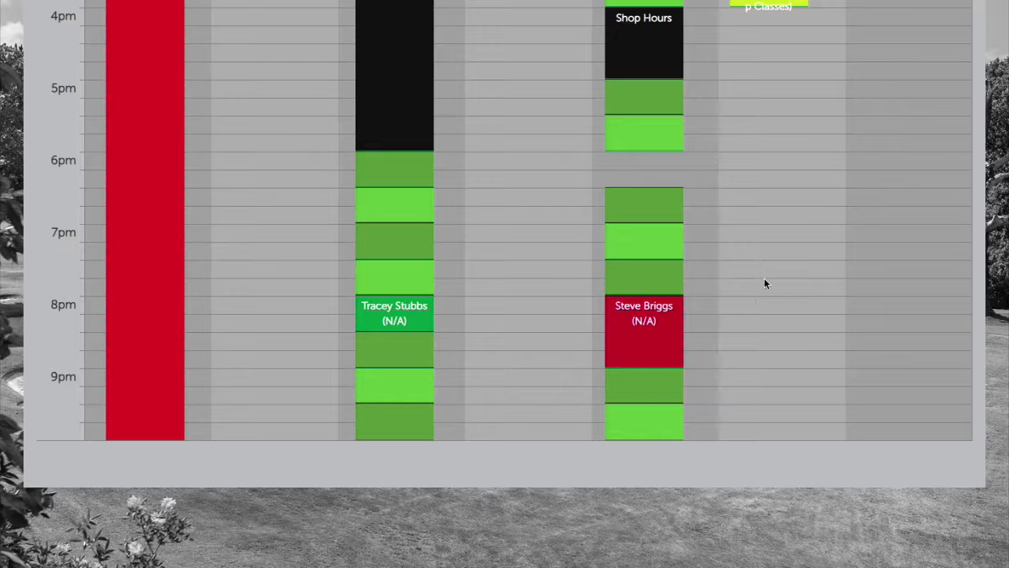
pyautogui.click(628, 328)
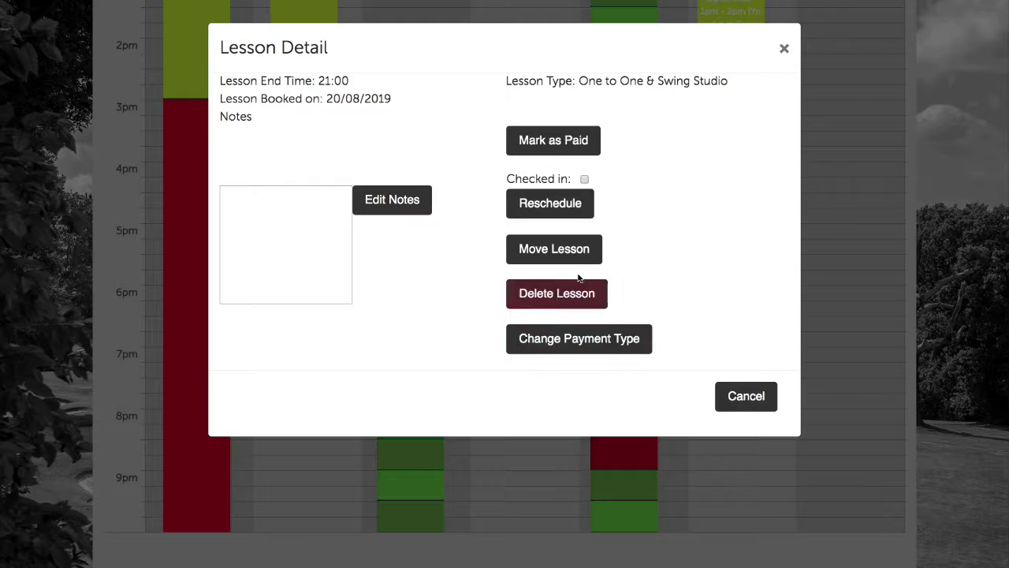
pyautogui.scroll(-1, 570, 252)
pyautogui.click(570, 248)
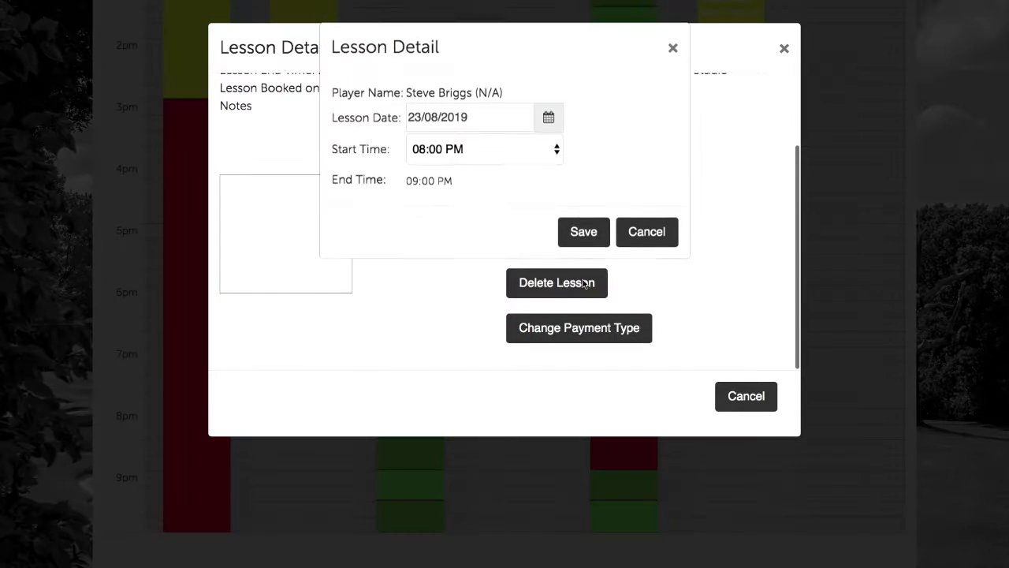
pyautogui.click(549, 118)
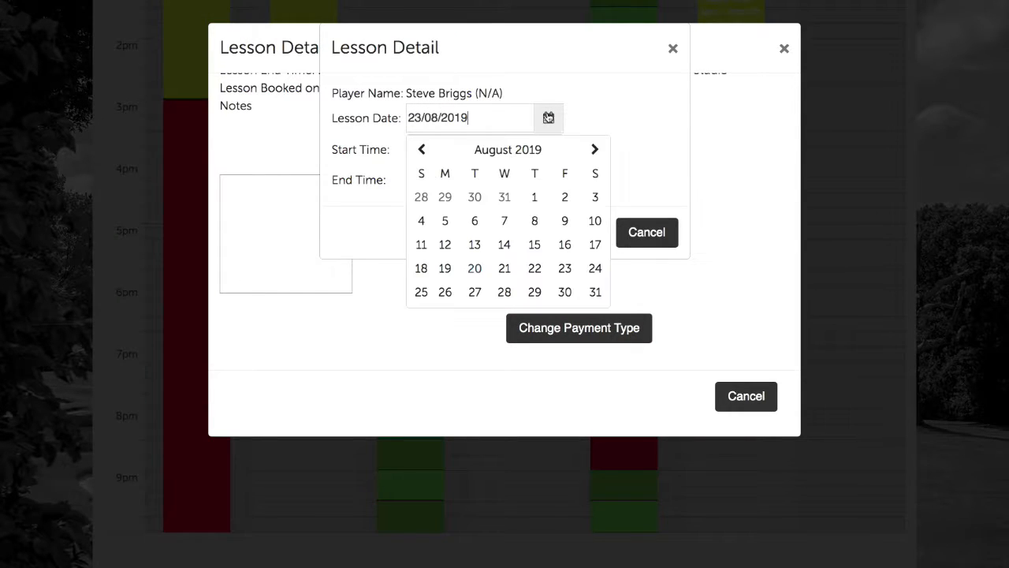
pyautogui.click(565, 292)
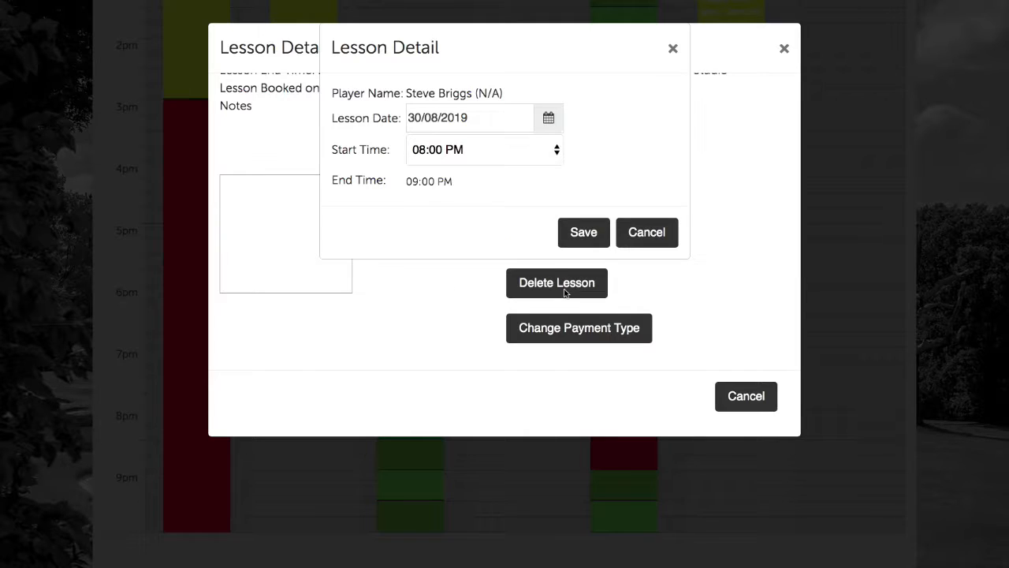
pyautogui.click(454, 157)
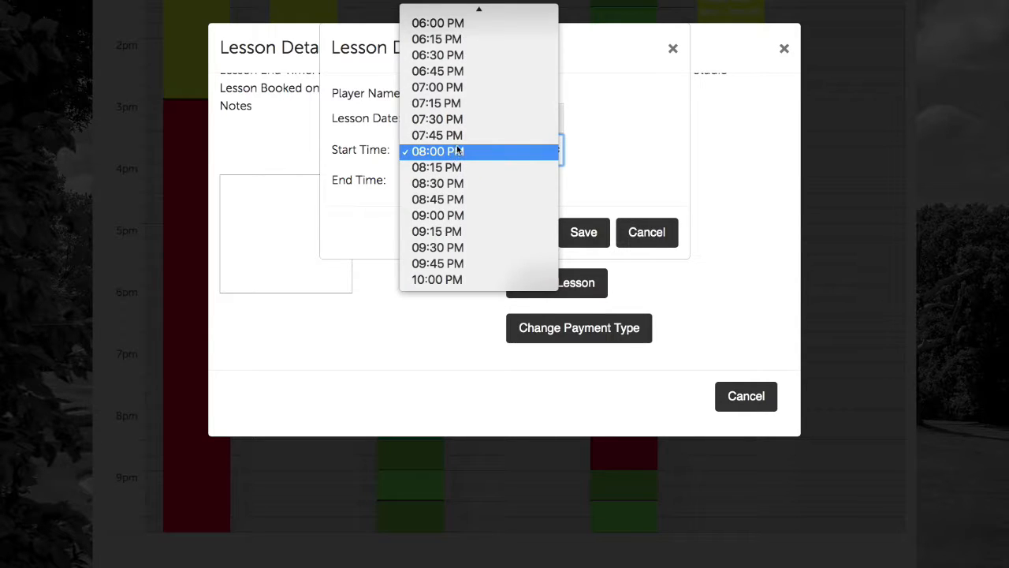
pyautogui.click(575, 151)
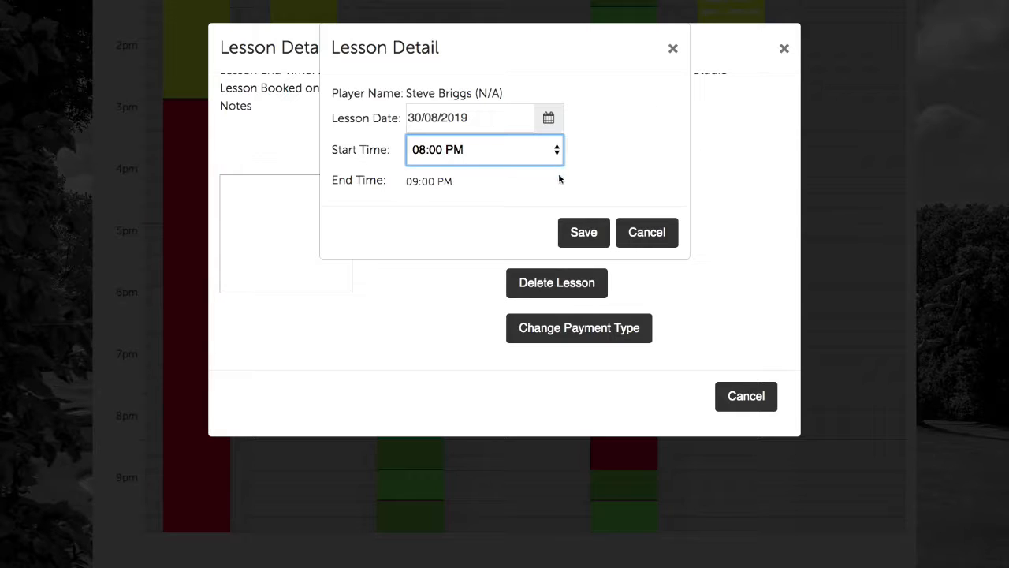
pyautogui.click(586, 235)
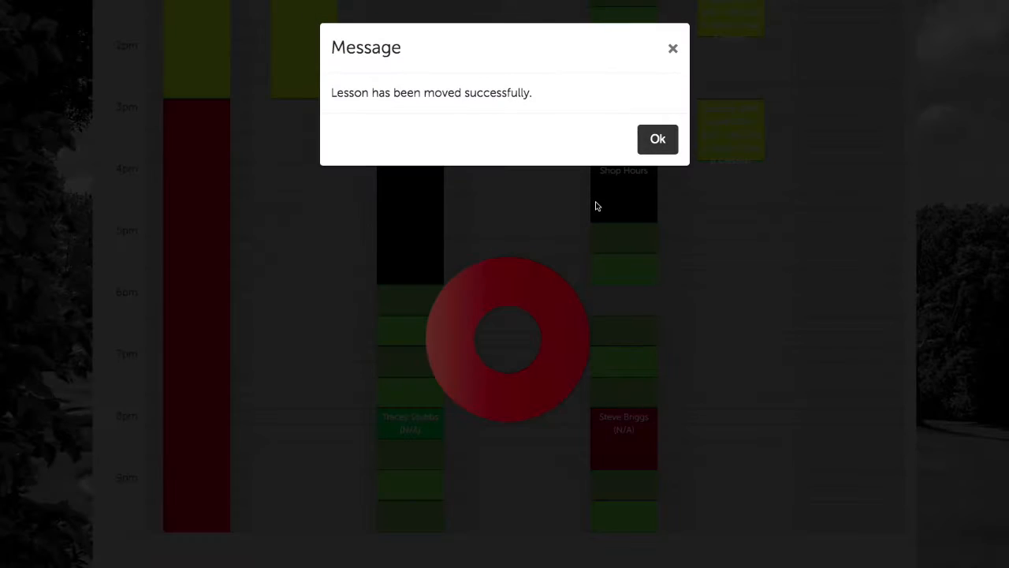
pyautogui.click(657, 140)
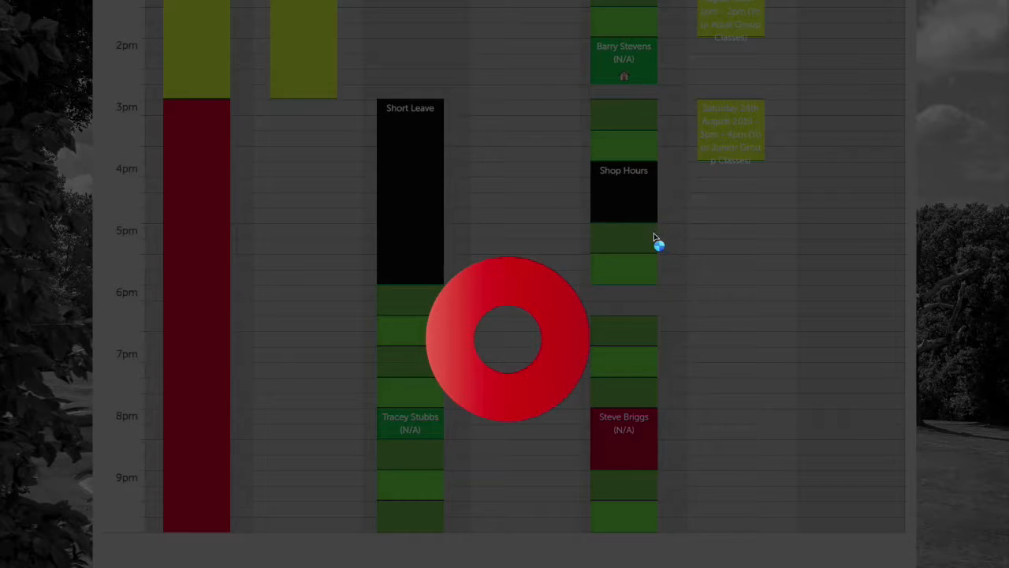
pyautogui.scroll(5, 653, 407)
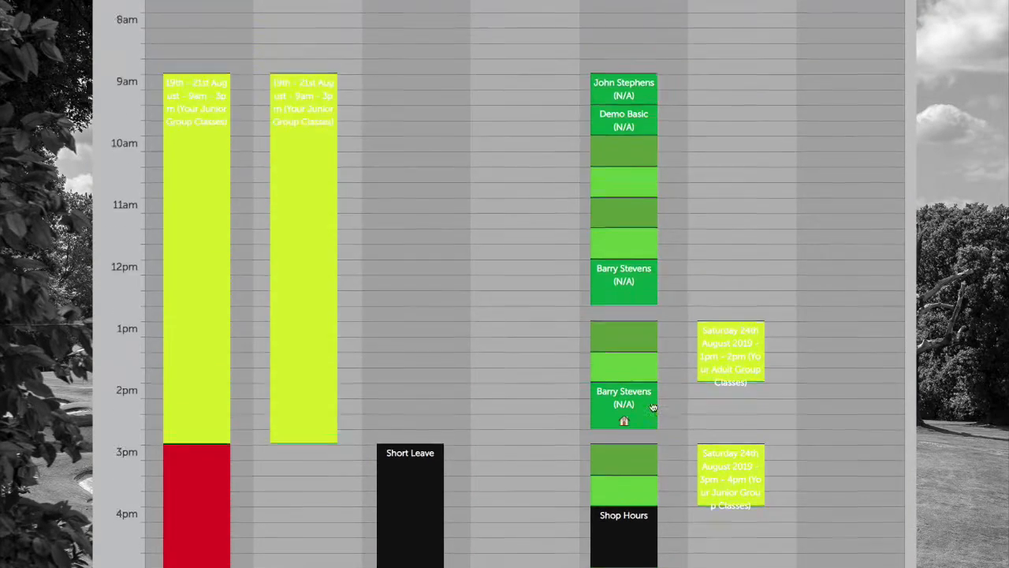
pyautogui.scroll(10, 653, 408)
pyautogui.click(724, 325)
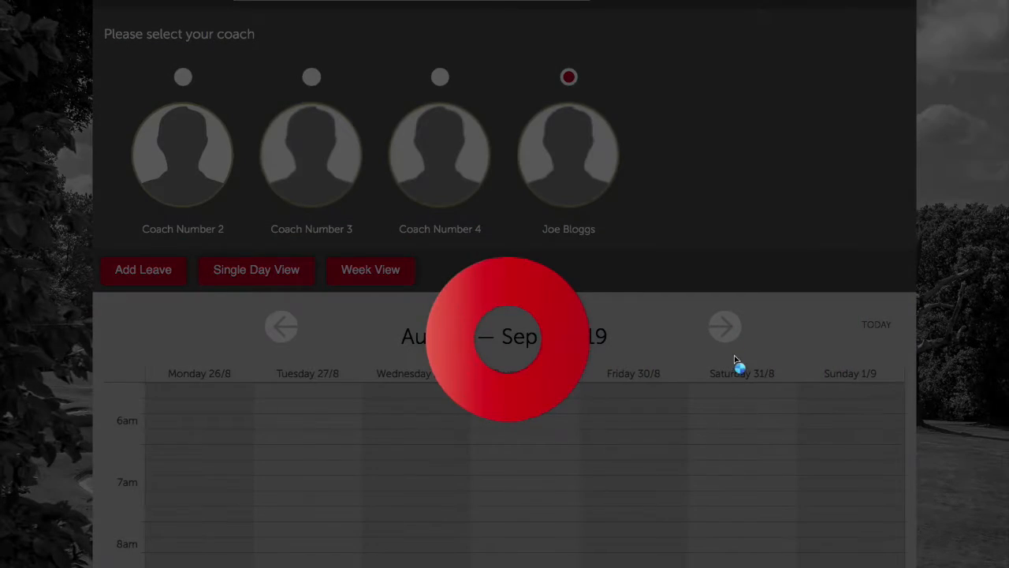
pyautogui.scroll(-2, 682, 408)
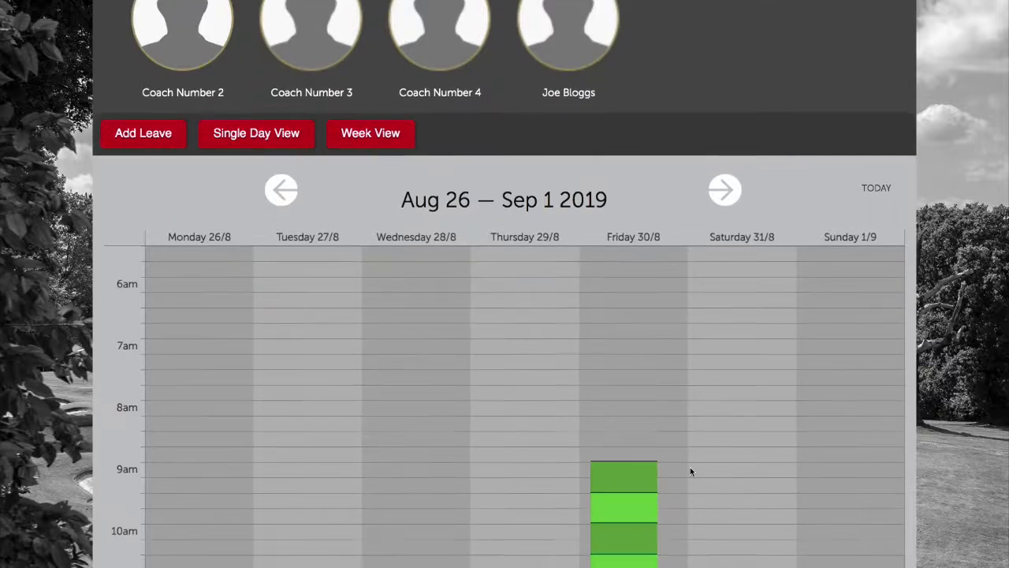
pyautogui.scroll(-11, 689, 470)
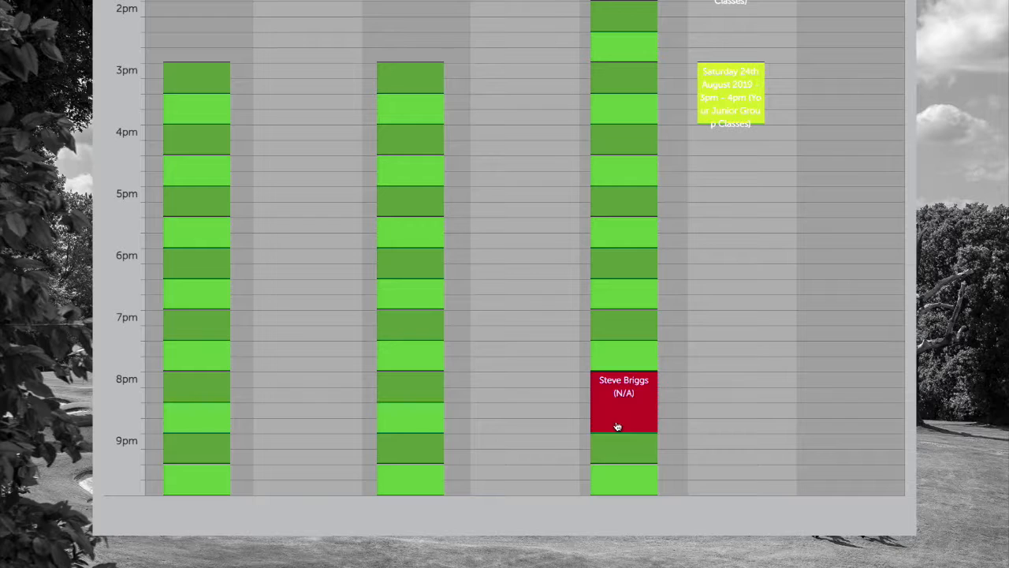
pyautogui.scroll(12, 692, 406)
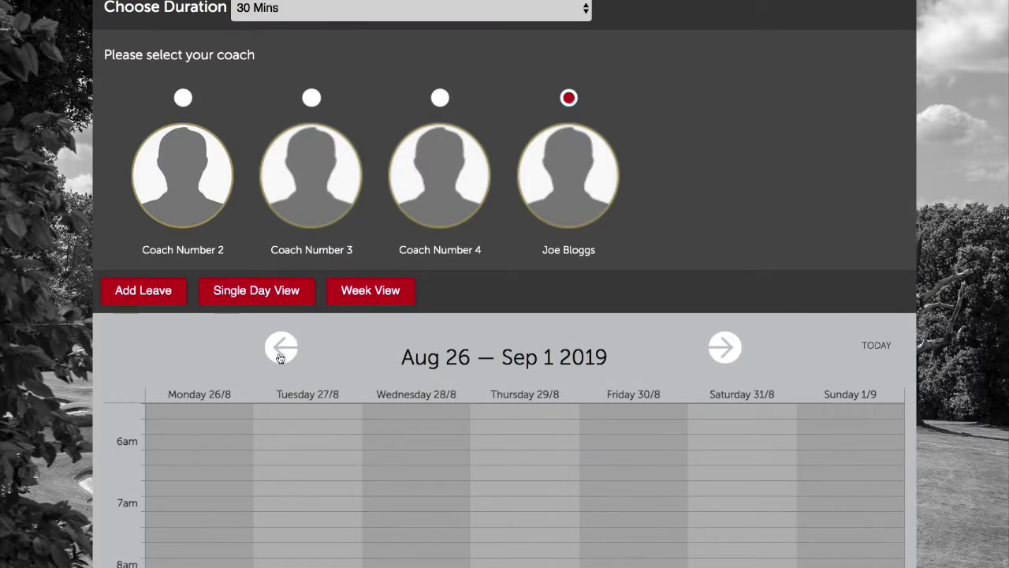
pyautogui.click(280, 357)
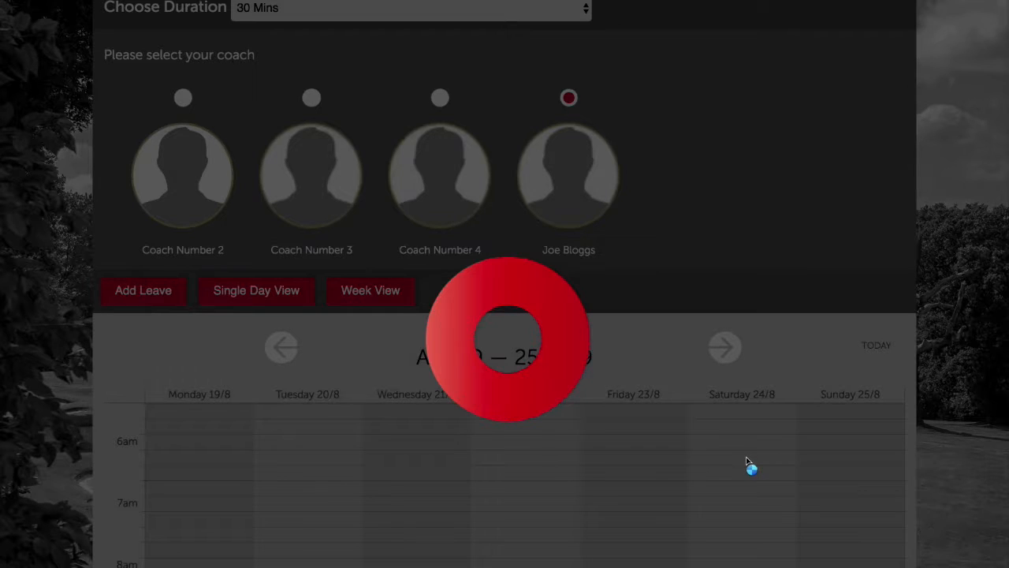
pyautogui.scroll(-1, 760, 477)
pyautogui.scroll(-5, 761, 476)
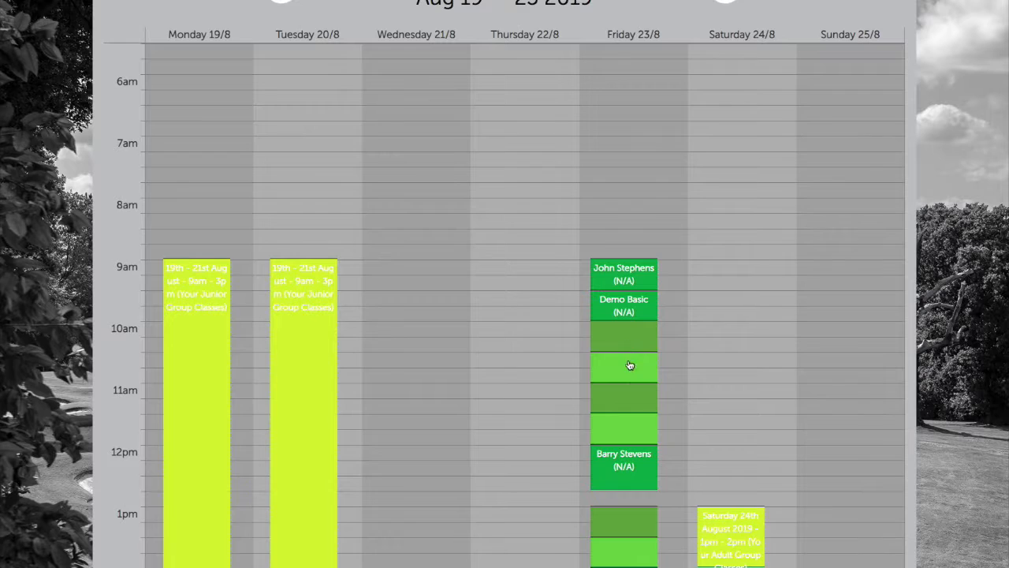
pyautogui.scroll(-1, 630, 374)
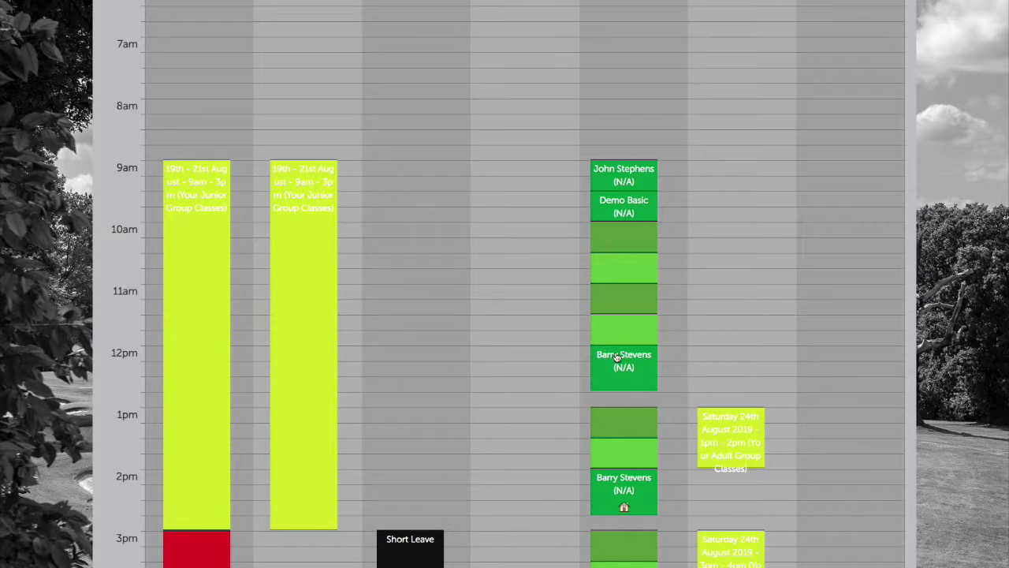
pyautogui.scroll(1, 637, 341)
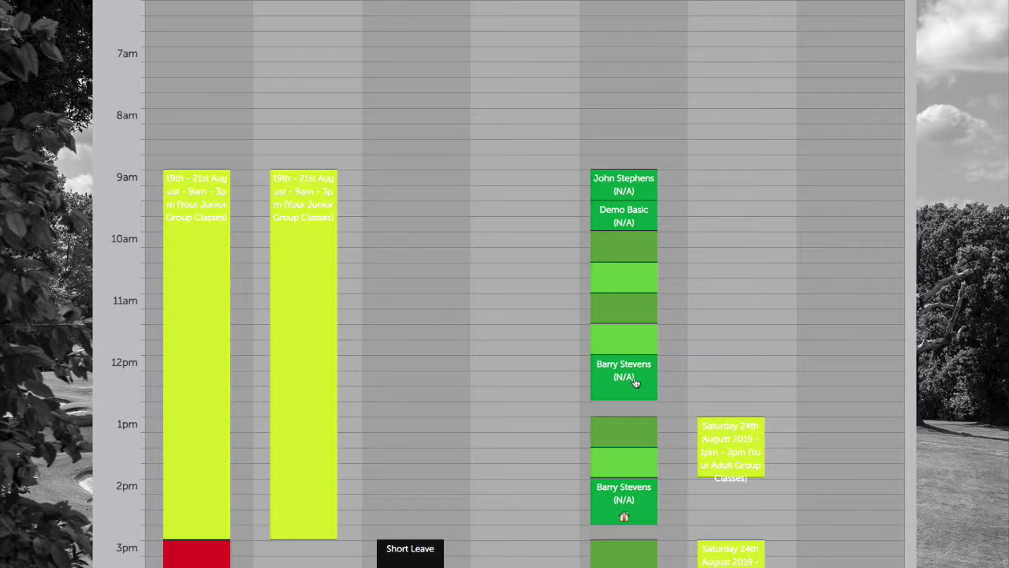
# Reschedule the paid 12:00 Friday lesson, confirming its cancellation and voucher
pyautogui.click(635, 381)
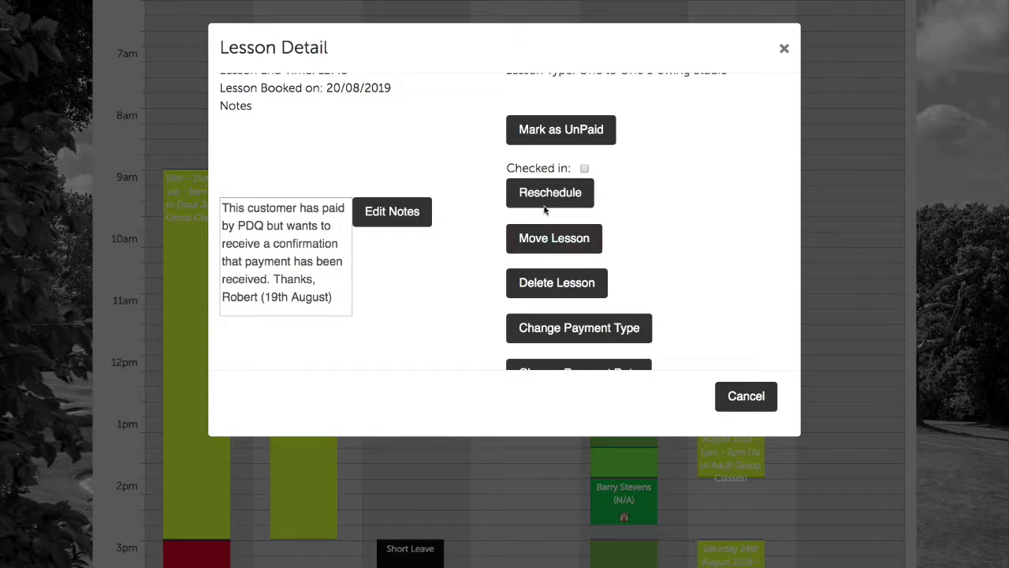
pyautogui.scroll(2, 566, 205)
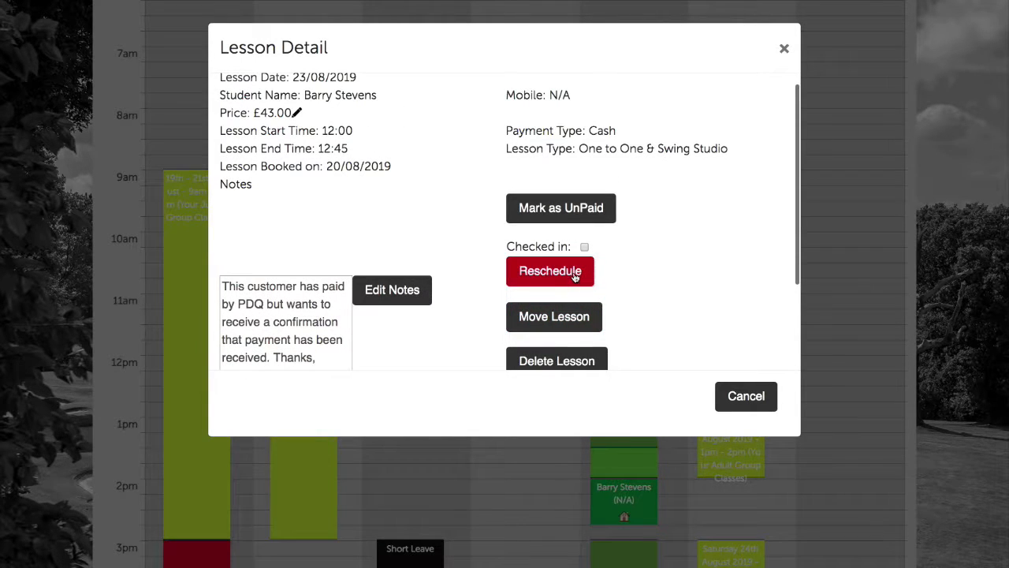
pyautogui.scroll(1, 574, 280)
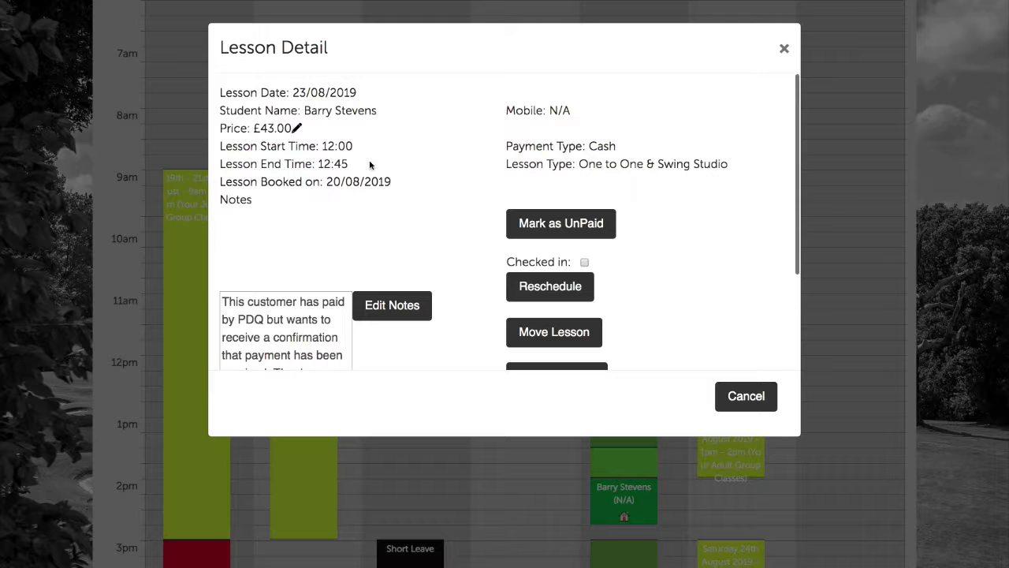
pyautogui.scroll(-2, 634, 287)
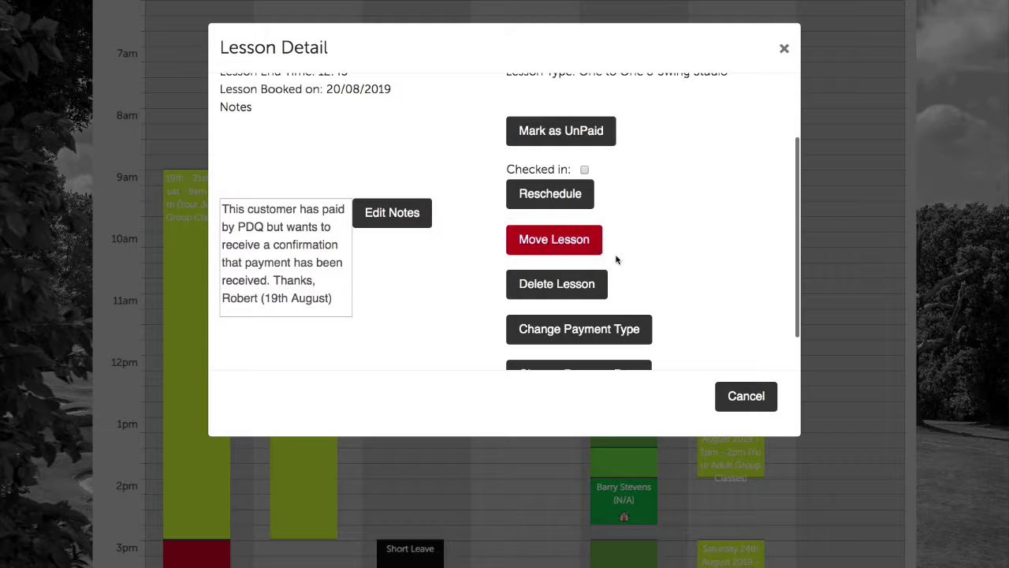
pyautogui.click(552, 197)
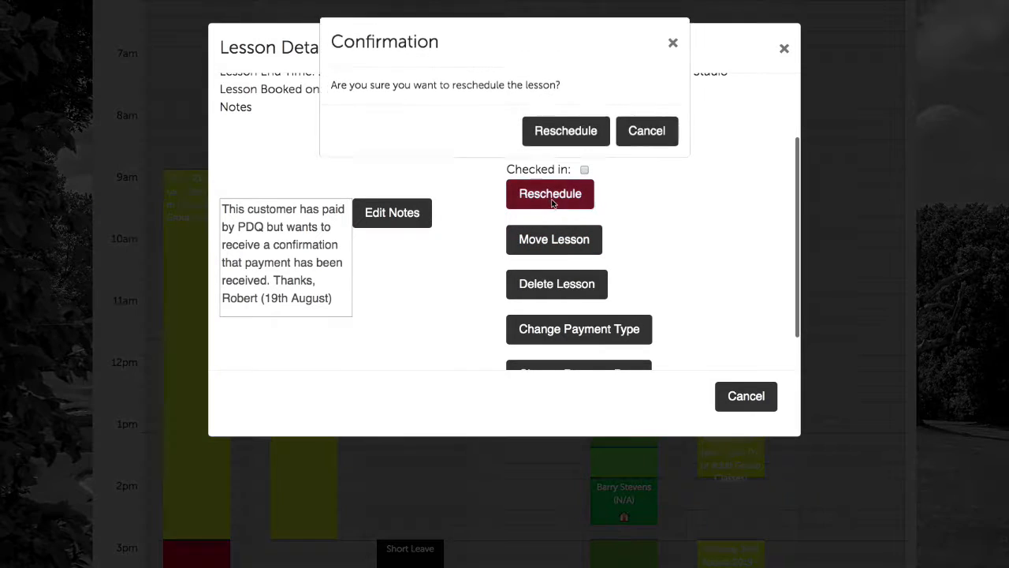
pyautogui.click(587, 140)
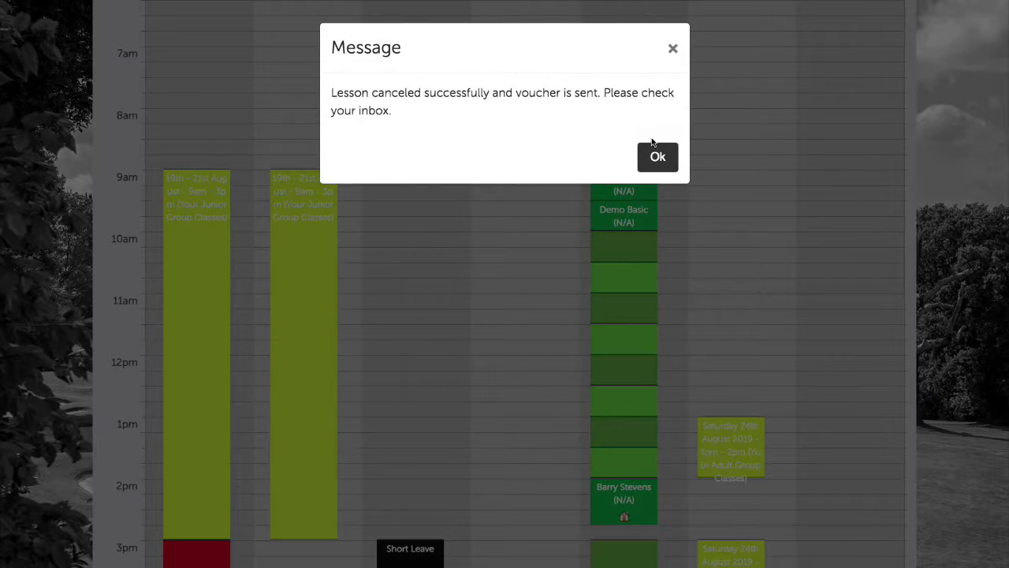
pyautogui.click(656, 154)
pyautogui.scroll(-2, 633, 313)
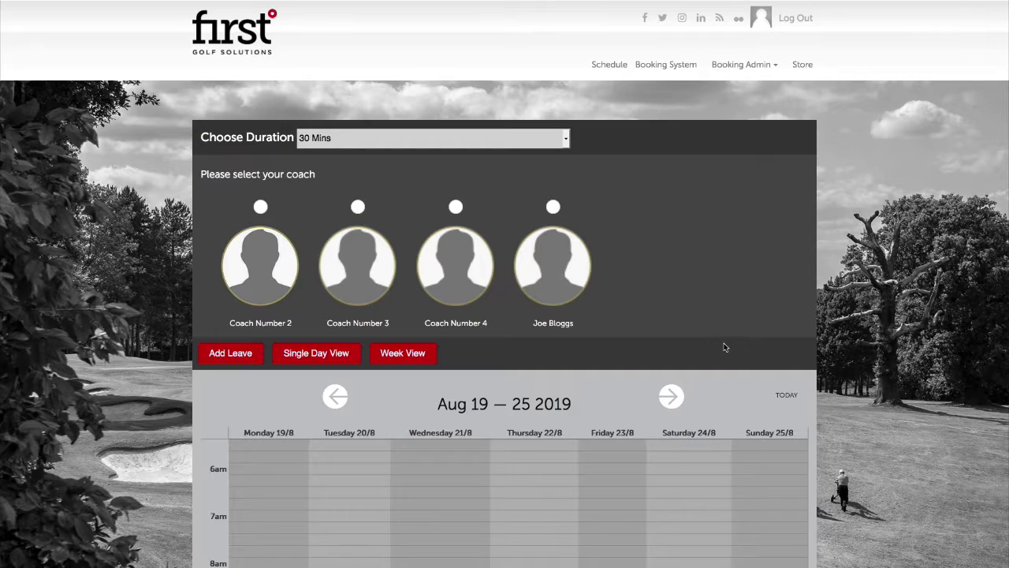
# Select Joe Bloggs and advance his calendar to the Aug 26 – Sep 1 2019 week
pyautogui.click(553, 208)
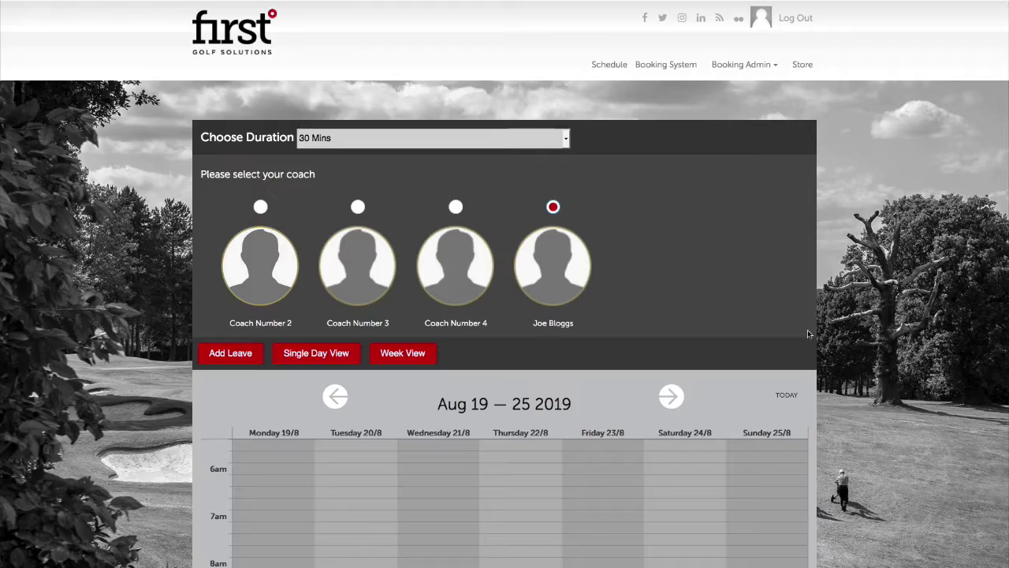
pyautogui.scroll(-2, 788, 316)
pyautogui.click(667, 237)
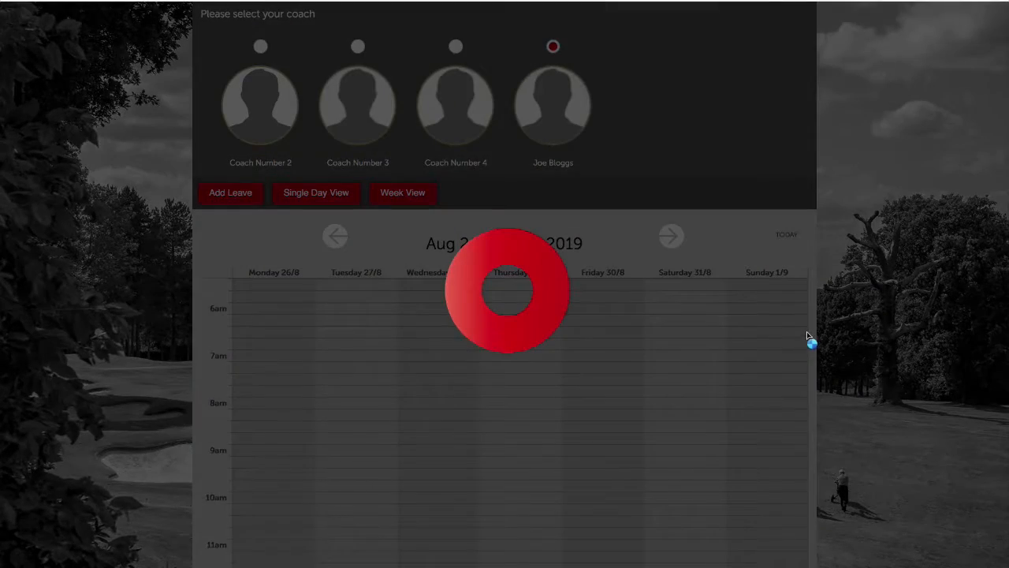
pyautogui.scroll(-8, 794, 356)
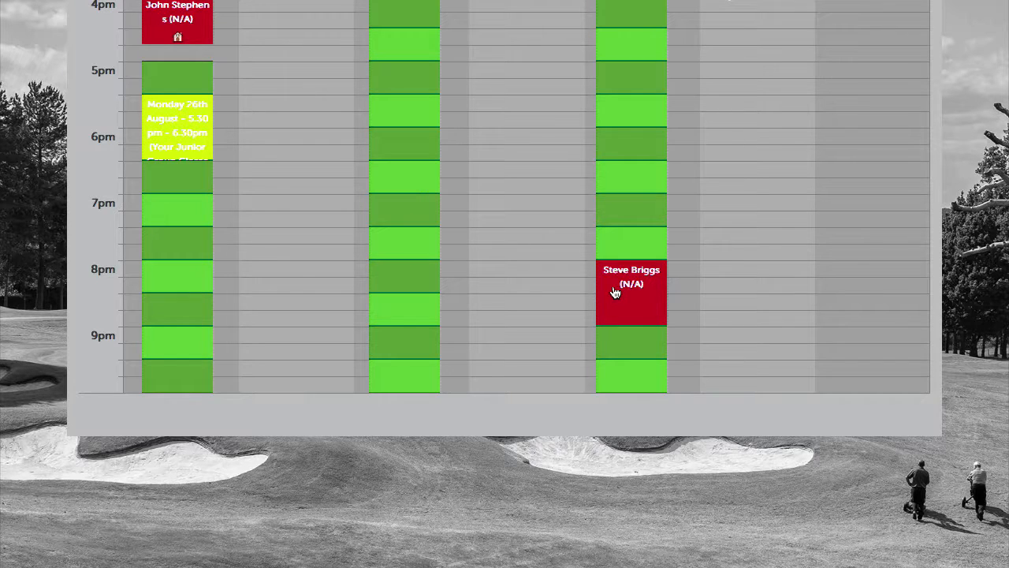
# Save the internal note 'This pupil would now like to focus on chipping…' on the 8pm lesson
pyautogui.click(653, 281)
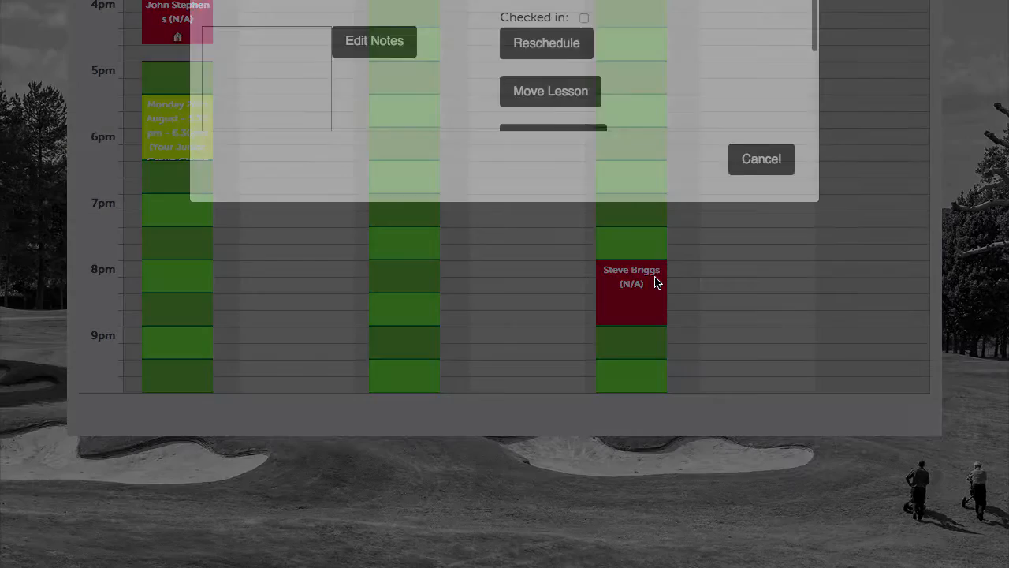
pyautogui.scroll(-2, 403, 304)
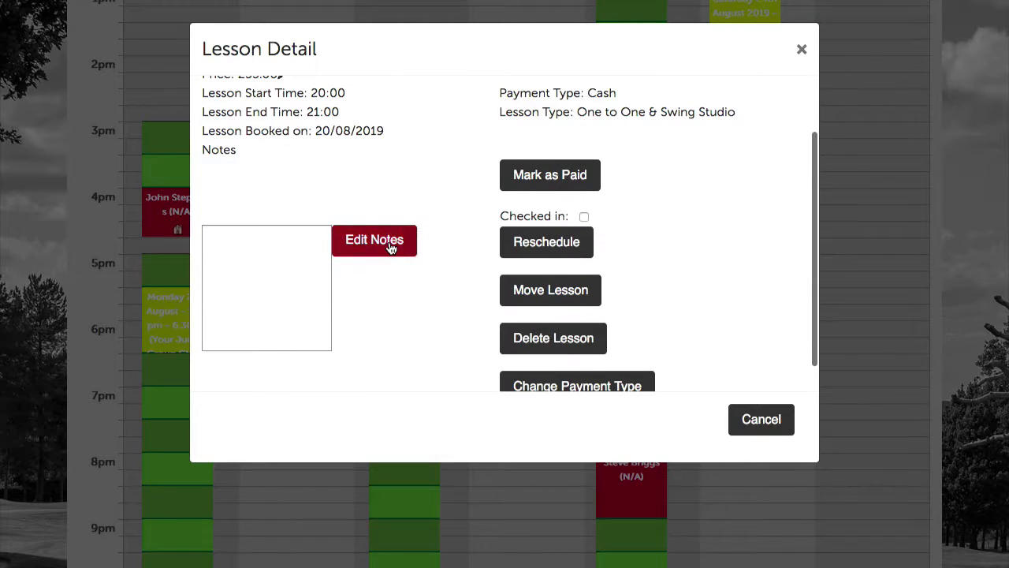
pyautogui.click(391, 247)
pyautogui.write('This pupil wou')
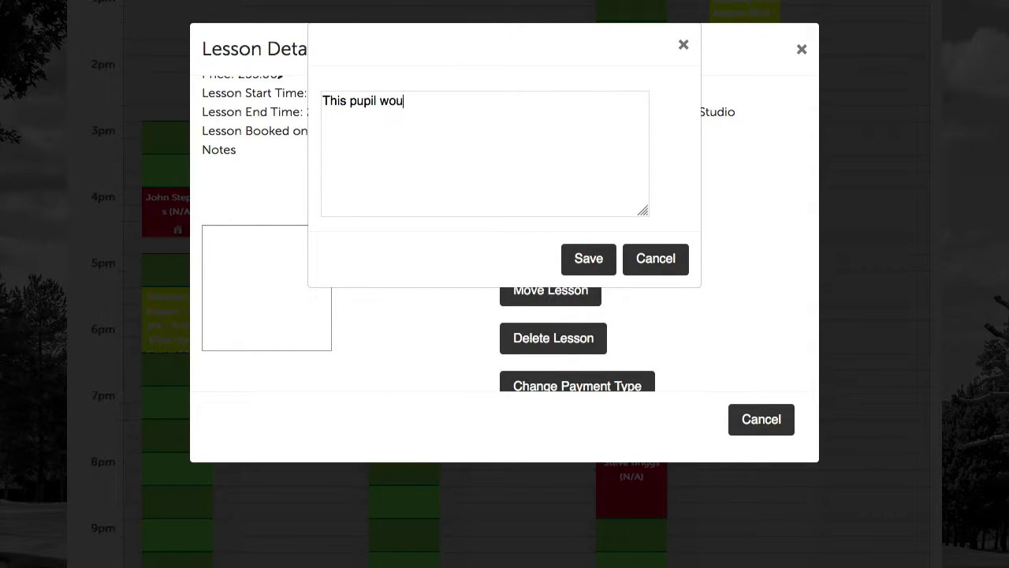
pyautogui.write('ld now like to focus on chippin')
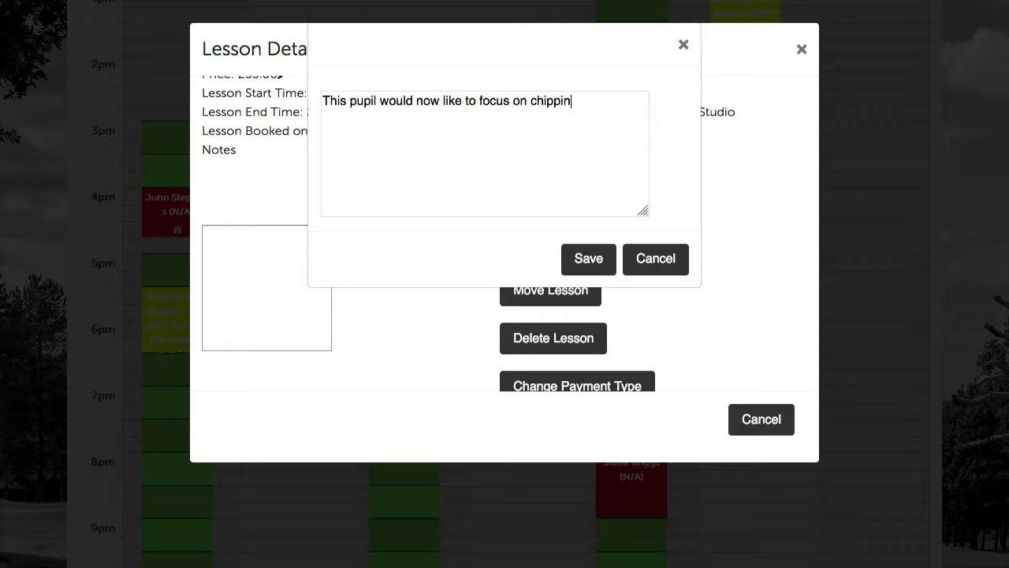
pyautogui.write('g in his lesson. Please meet him ')
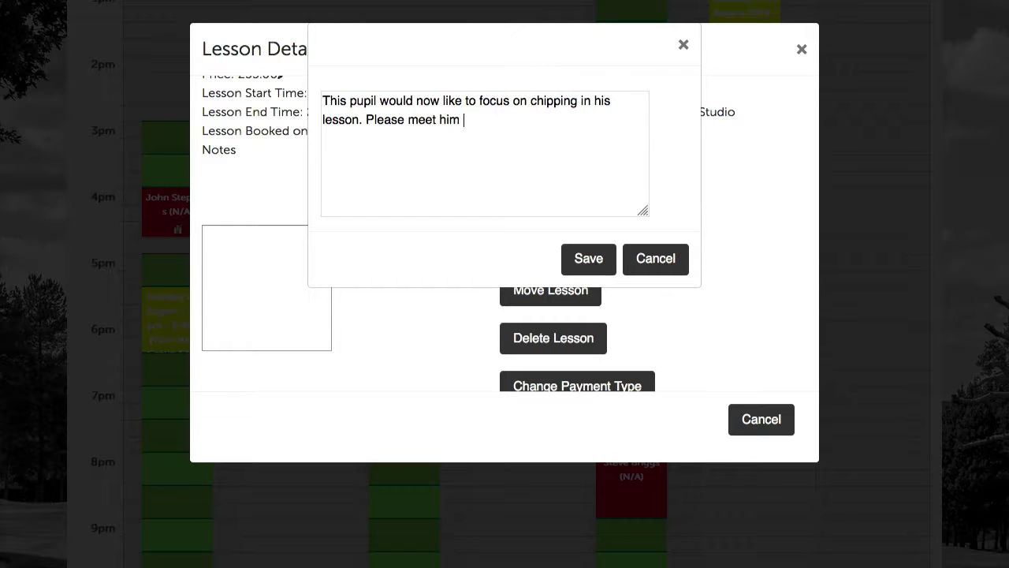
pyautogui.write('at the chipping green. Thanks, R')
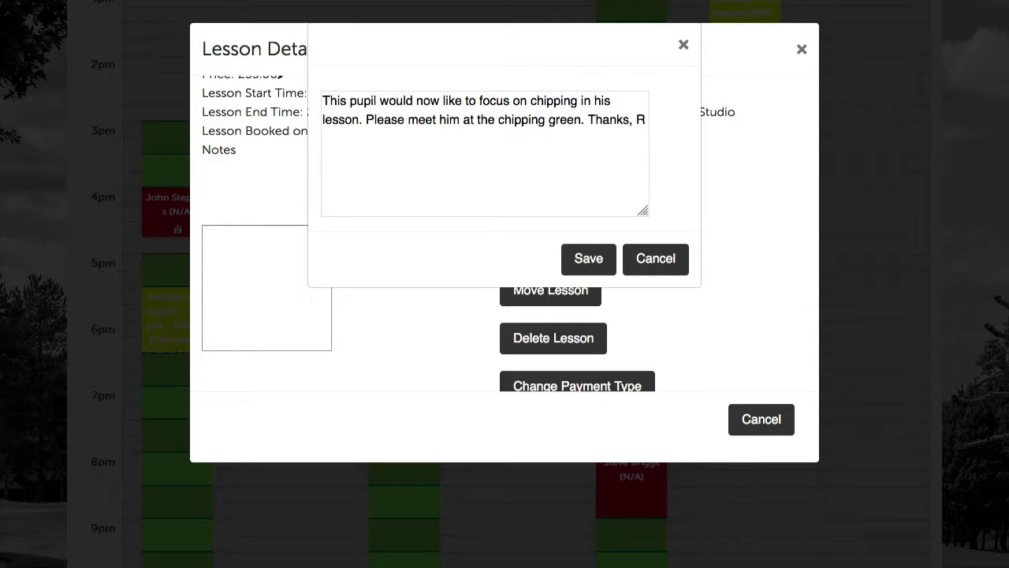
pyautogui.write('obert (23rd August)')
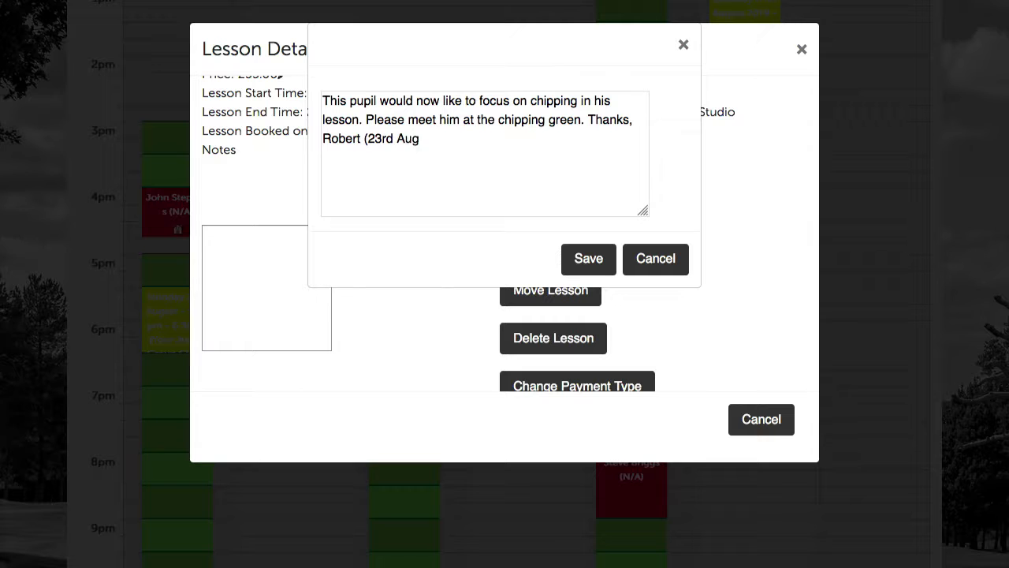
pyautogui.write('.')
pyautogui.click(584, 260)
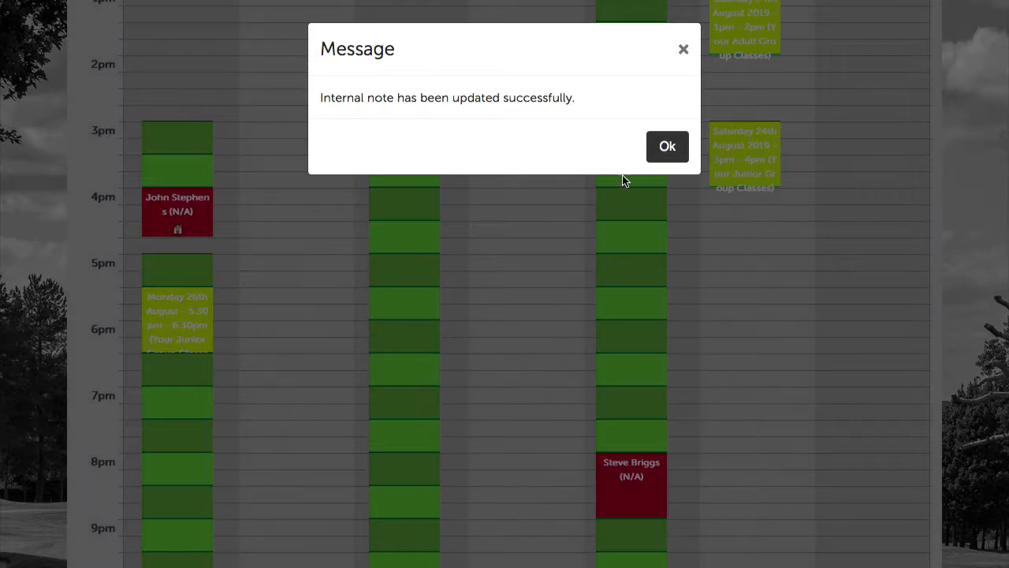
pyautogui.click(666, 147)
# Reopen the 8pm lesson to verify the saved chipping-green note
pyautogui.scroll(-2, 642, 289)
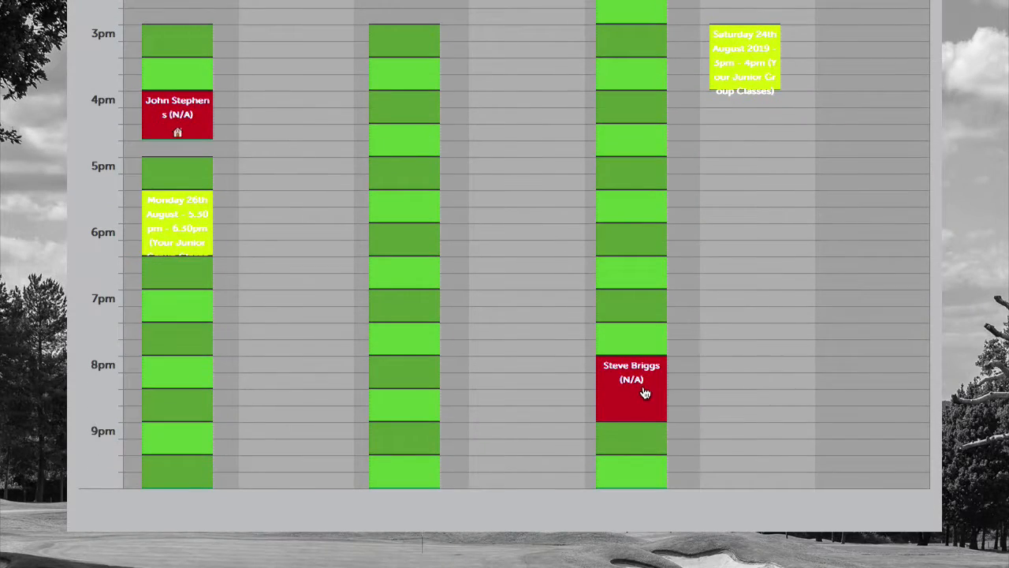
pyautogui.click(641, 388)
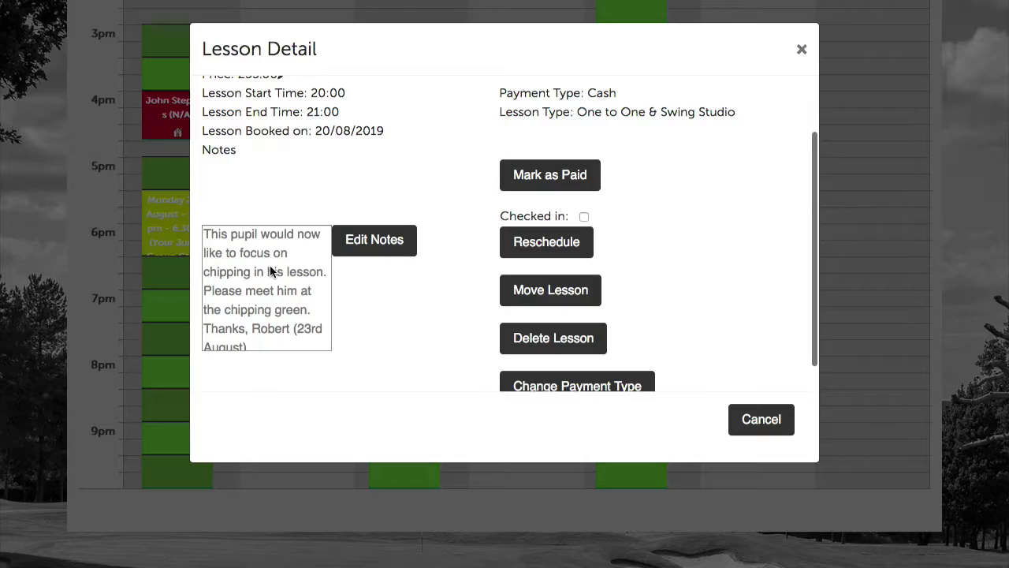
pyautogui.scroll(-1, 269, 272)
pyautogui.scroll(1, 260, 270)
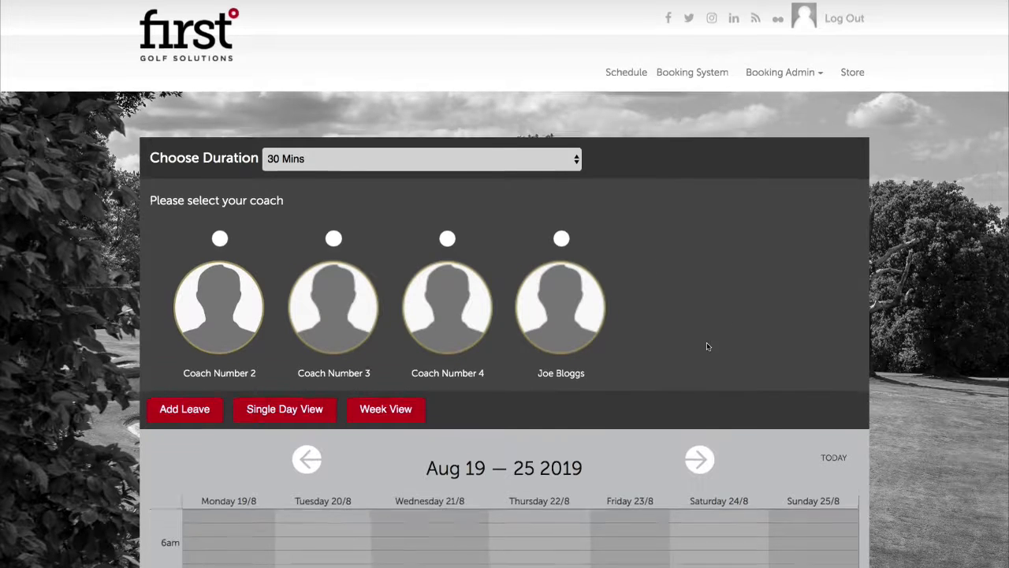
# Select Joe Bloggs on the booking page for the Aug 19–25 2019 week
pyautogui.scroll(-1, 705, 347)
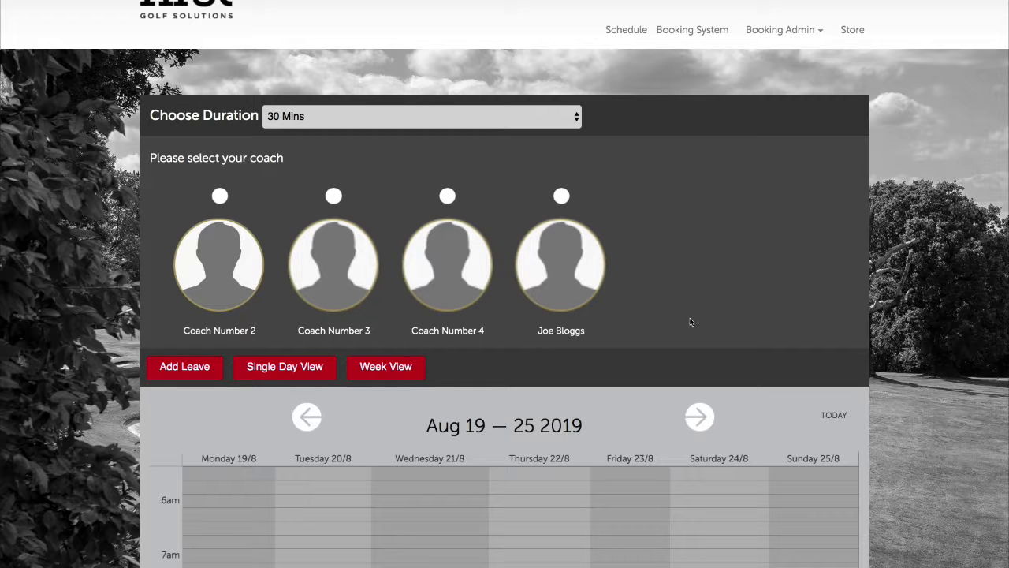
pyautogui.scroll(-4, 686, 316)
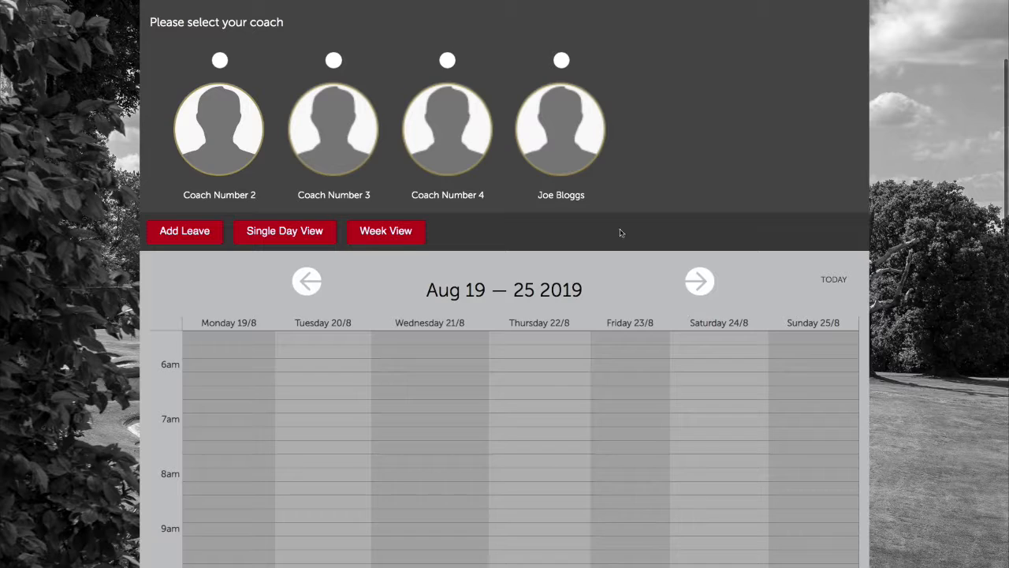
pyautogui.scroll(2, 619, 229)
pyautogui.click(557, 138)
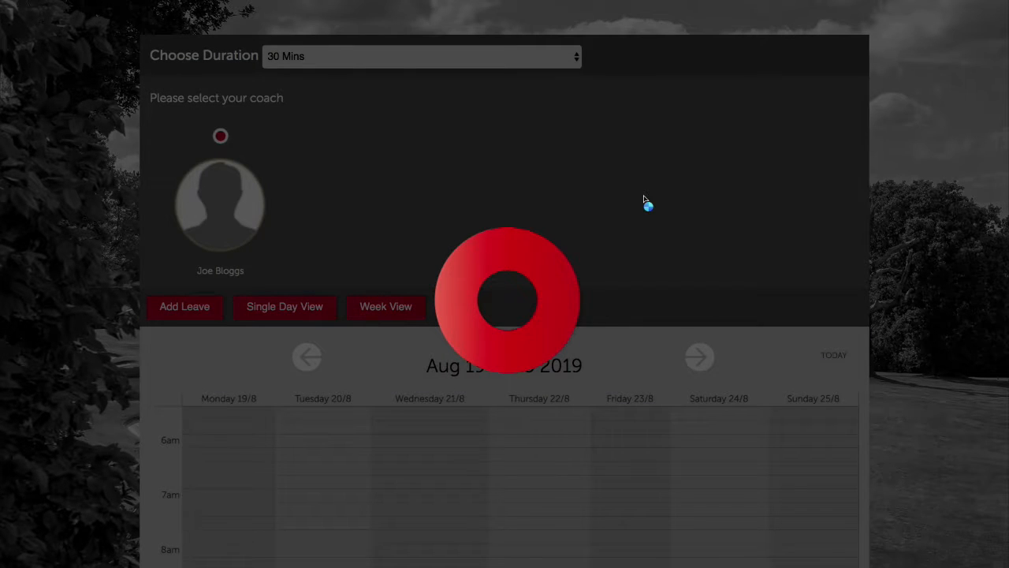
pyautogui.scroll(-1, 664, 415)
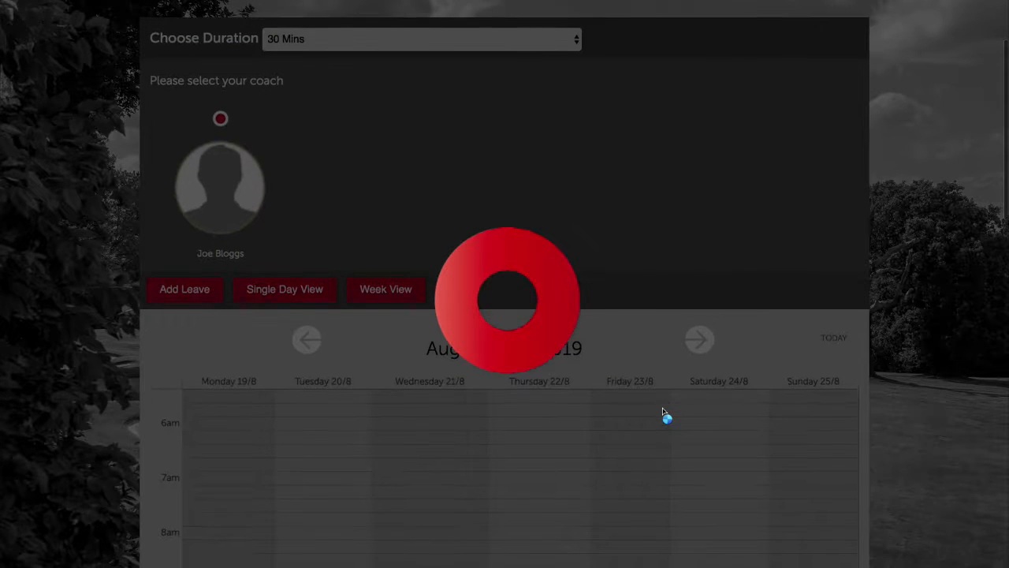
pyautogui.scroll(-5, 665, 414)
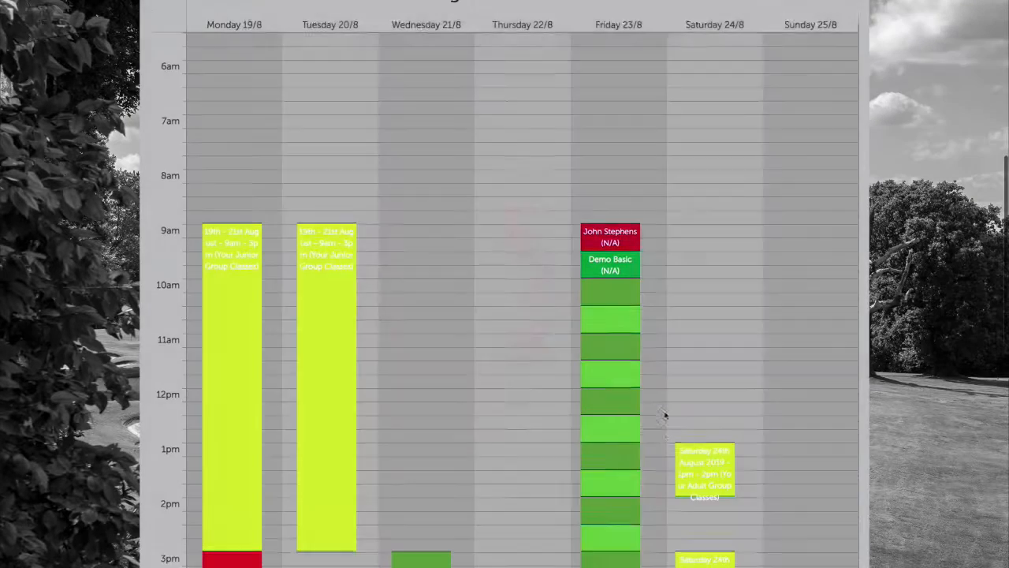
pyautogui.scroll(-1, 665, 415)
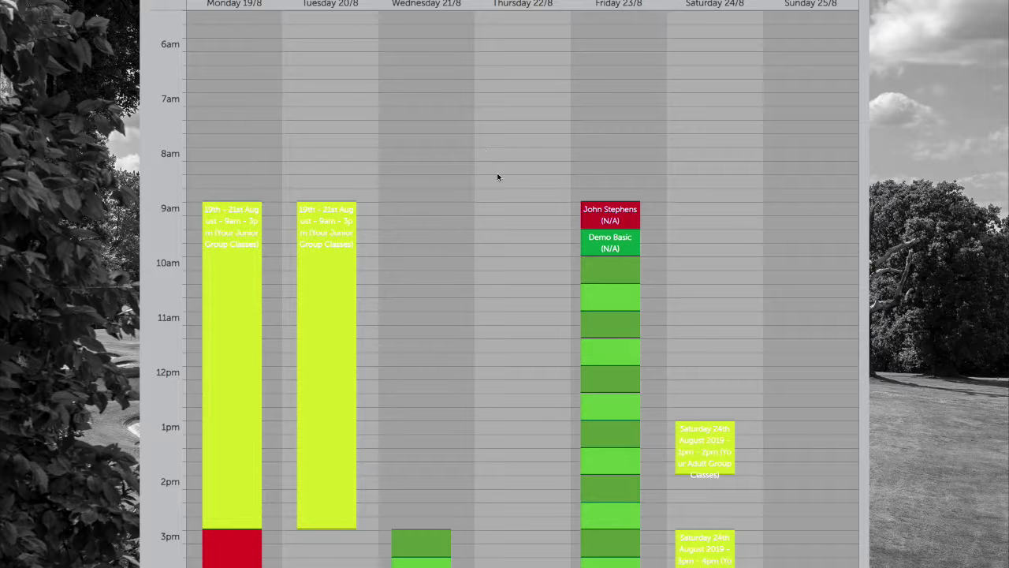
pyautogui.scroll(-1, 581, 306)
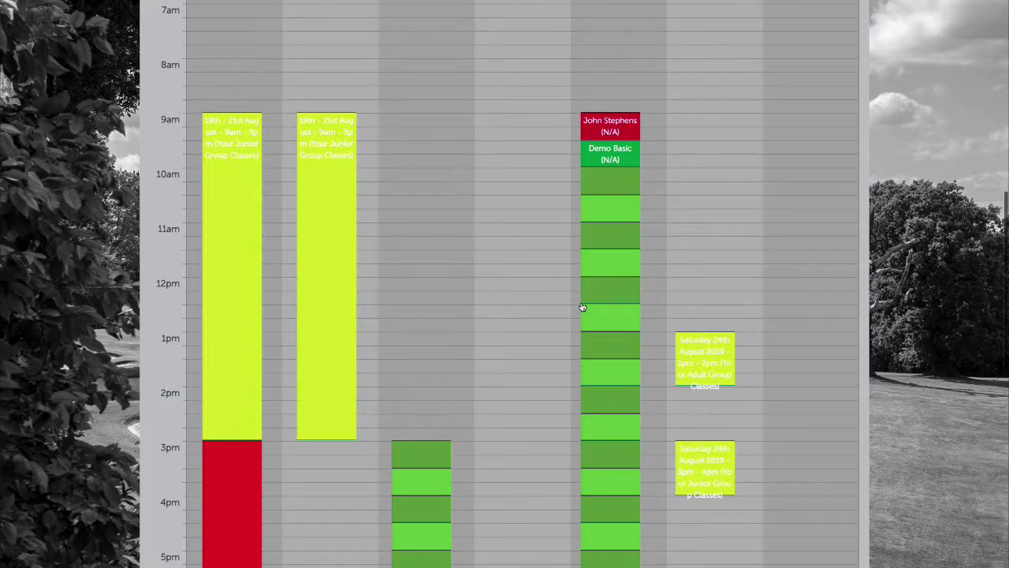
pyautogui.scroll(-1, 550, 308)
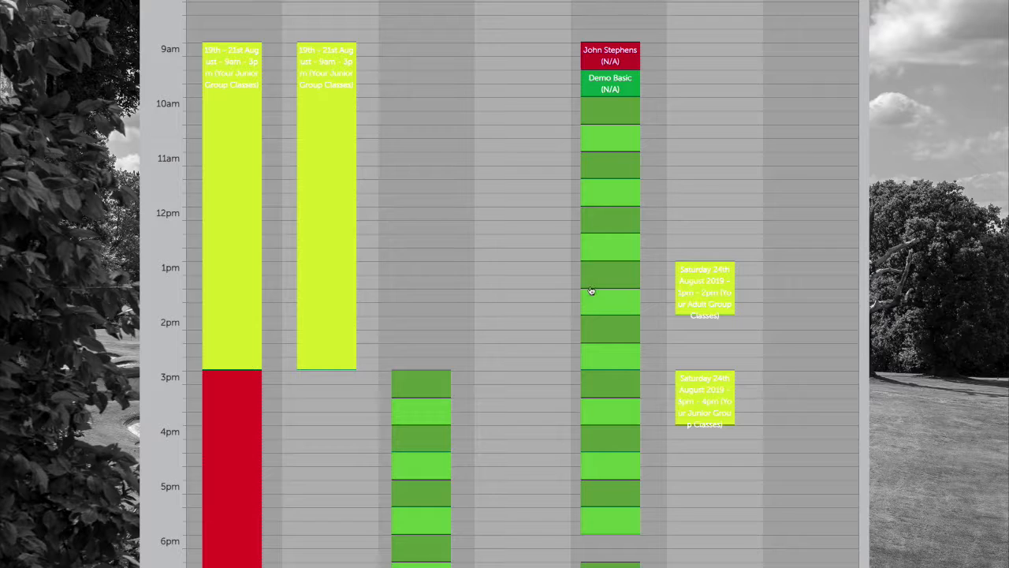
pyautogui.scroll(-2, 521, 313)
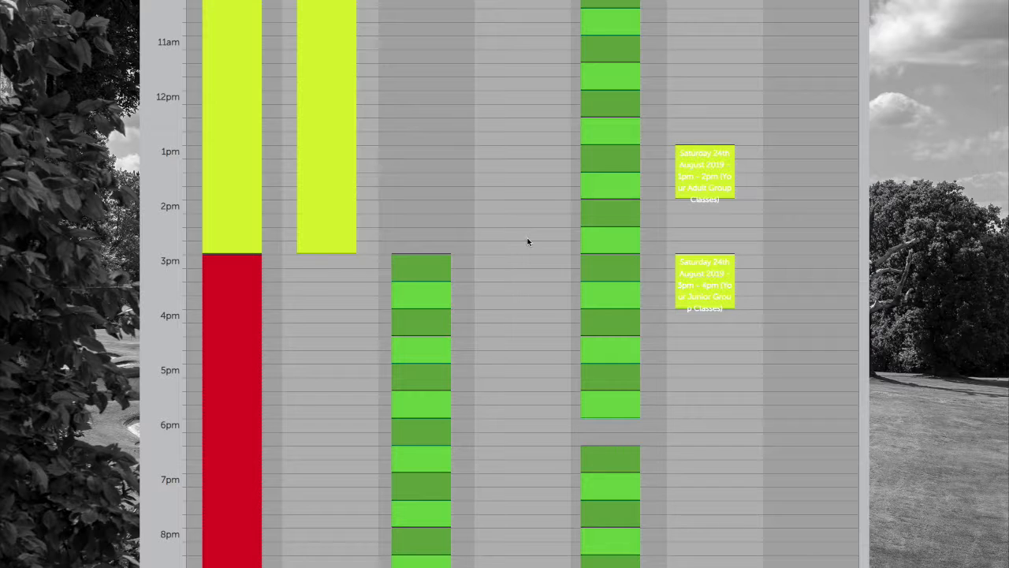
pyautogui.scroll(4, 528, 242)
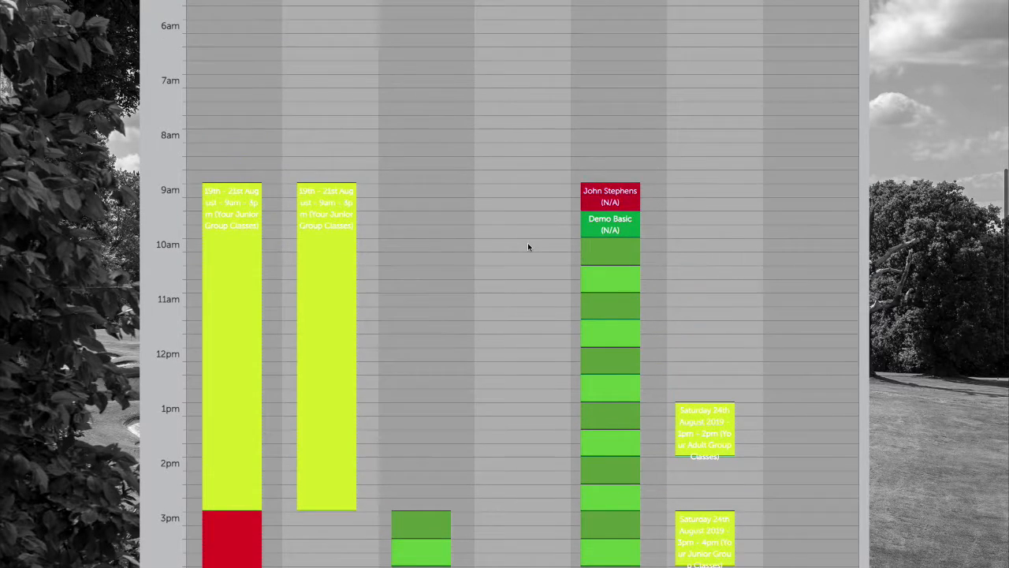
pyautogui.scroll(2, 528, 243)
pyautogui.scroll(-1, 526, 284)
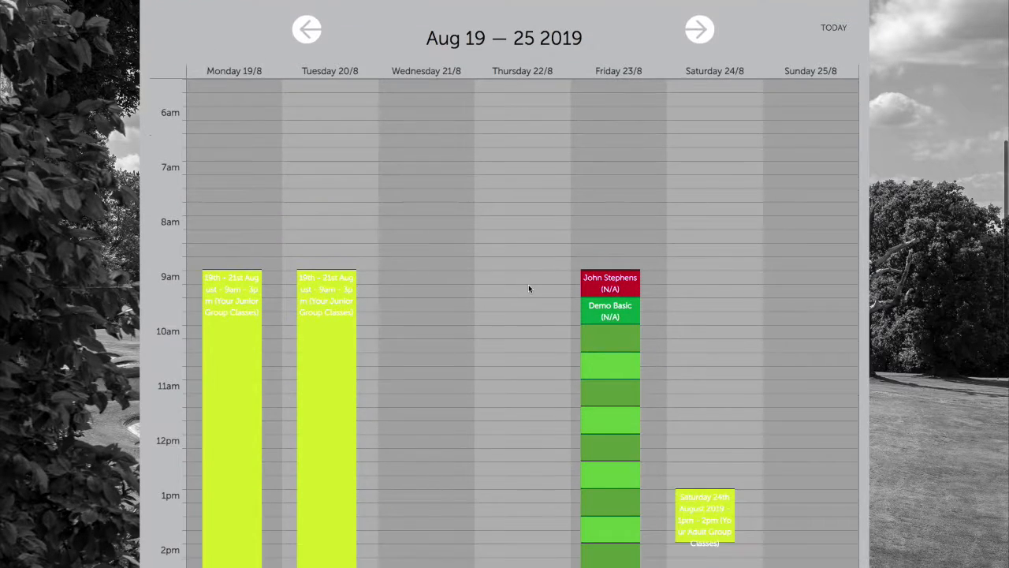
pyautogui.scroll(-2, 528, 289)
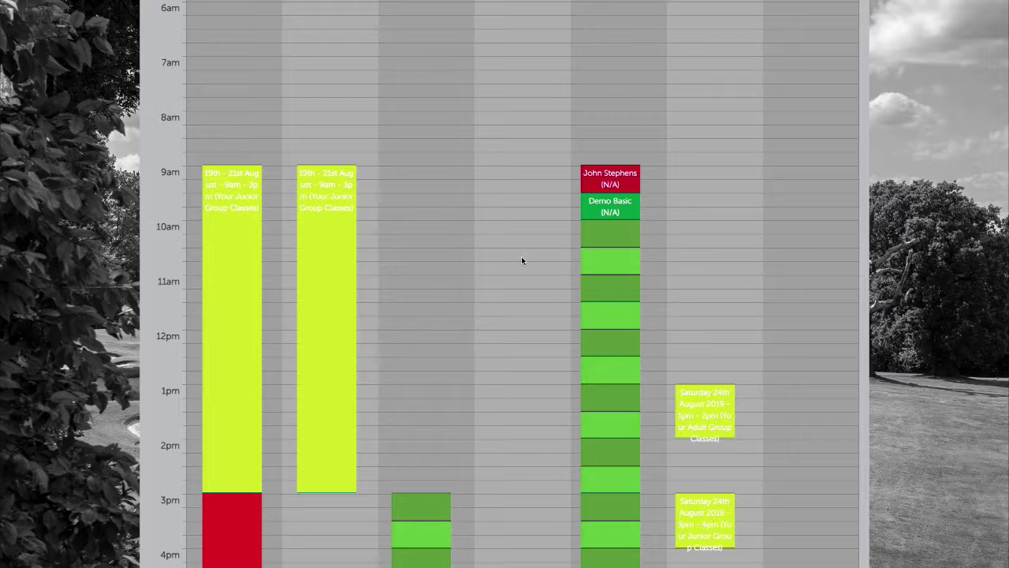
pyautogui.scroll(4, 524, 259)
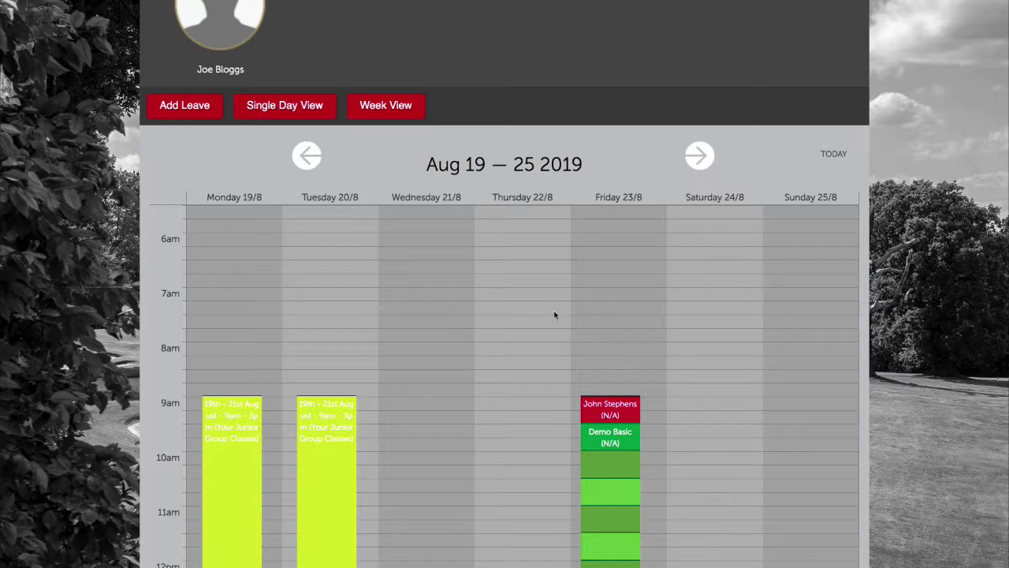
pyautogui.scroll(-1, 482, 315)
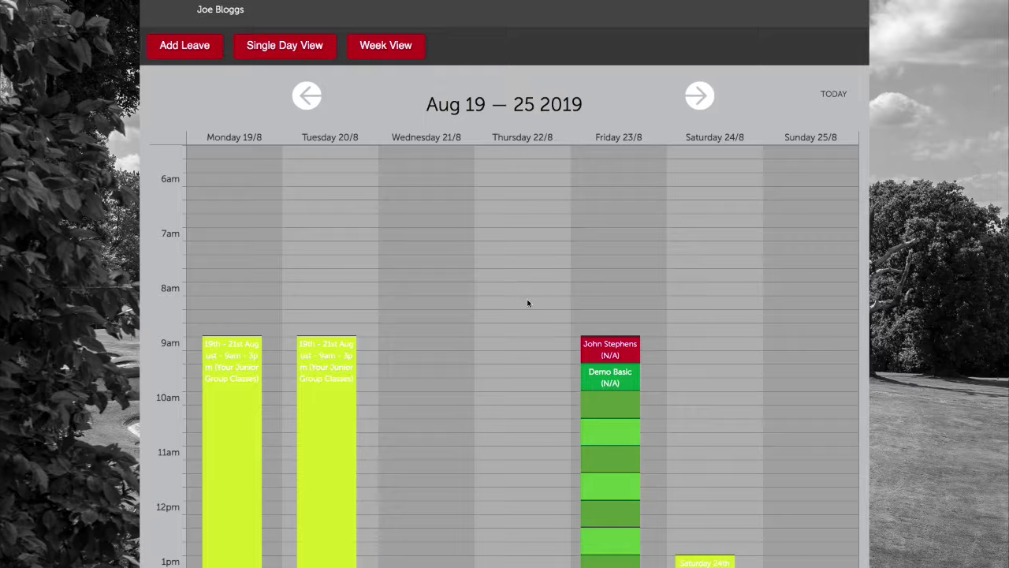
pyautogui.scroll(-5, 528, 303)
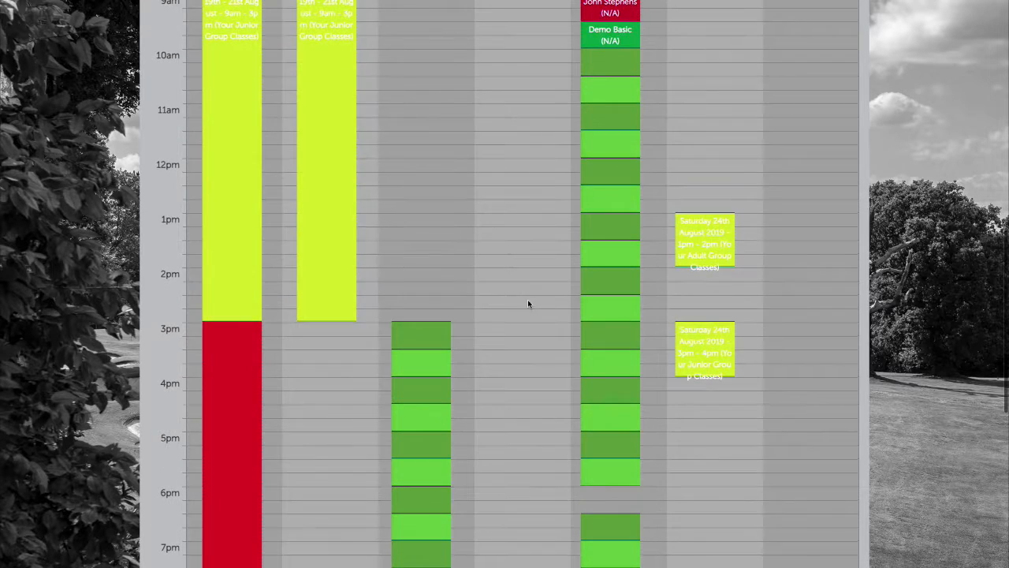
pyautogui.scroll(-3, 528, 304)
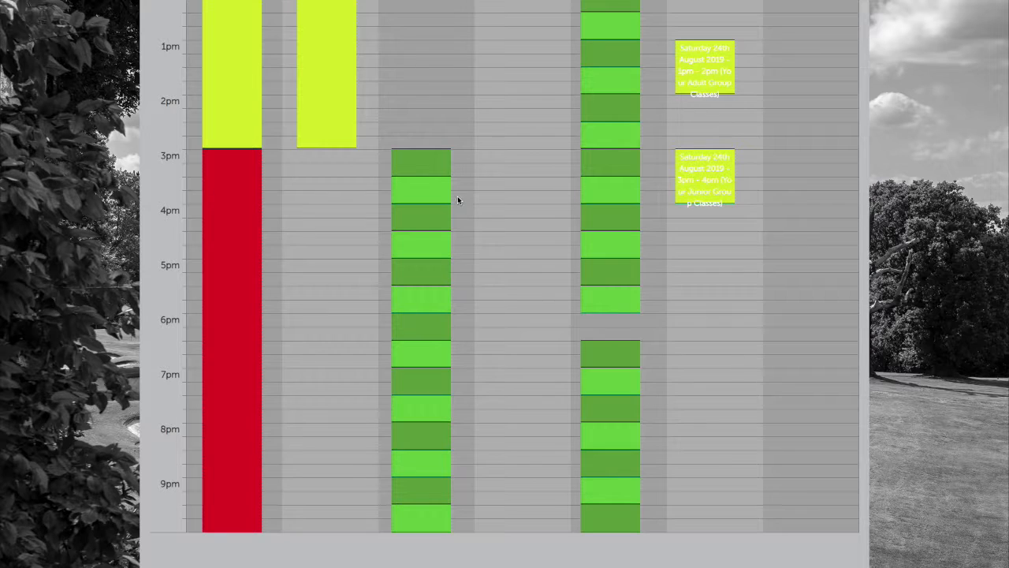
pyautogui.scroll(6, 484, 221)
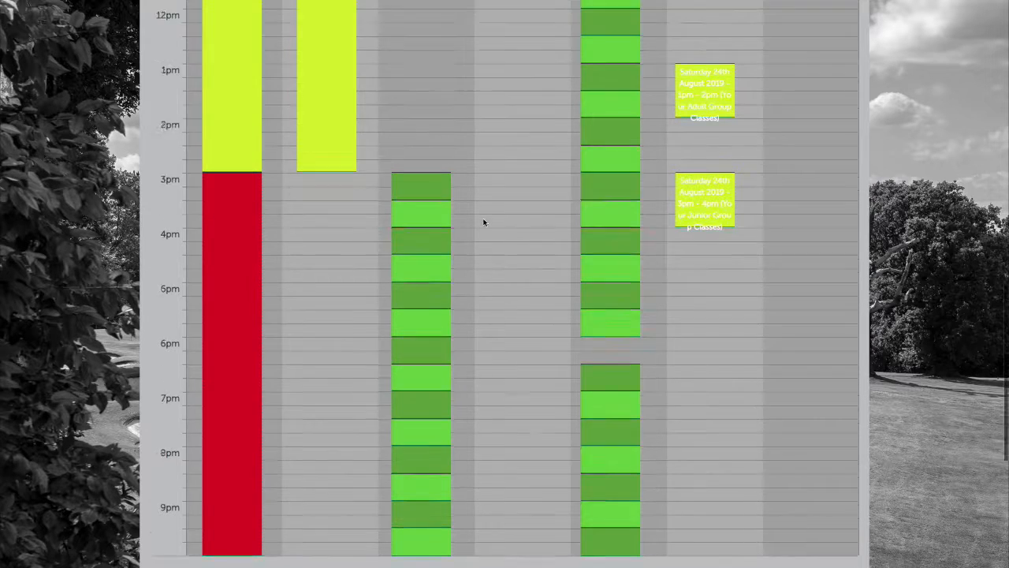
pyautogui.scroll(-6, 477, 237)
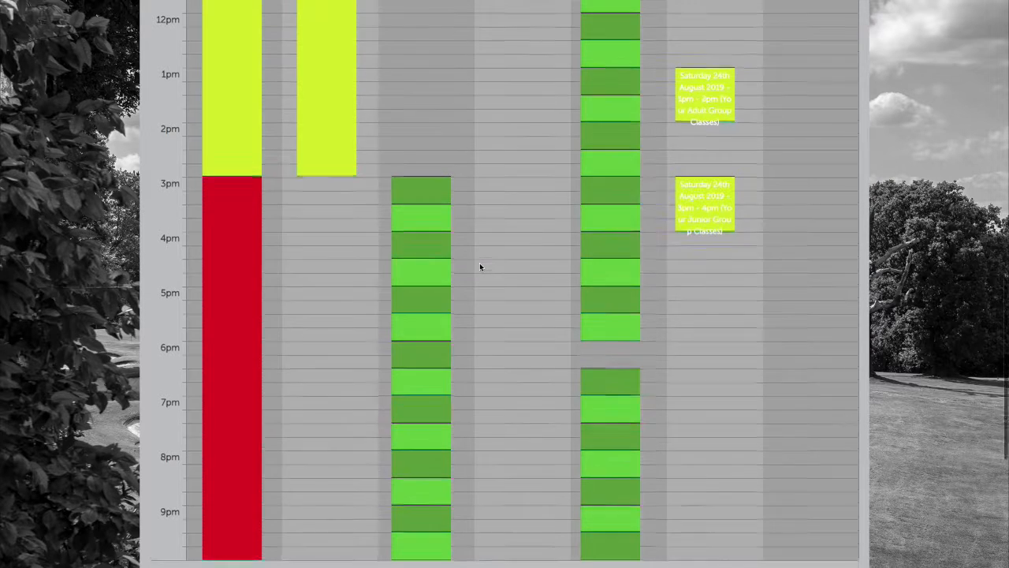
pyautogui.scroll(8, 479, 264)
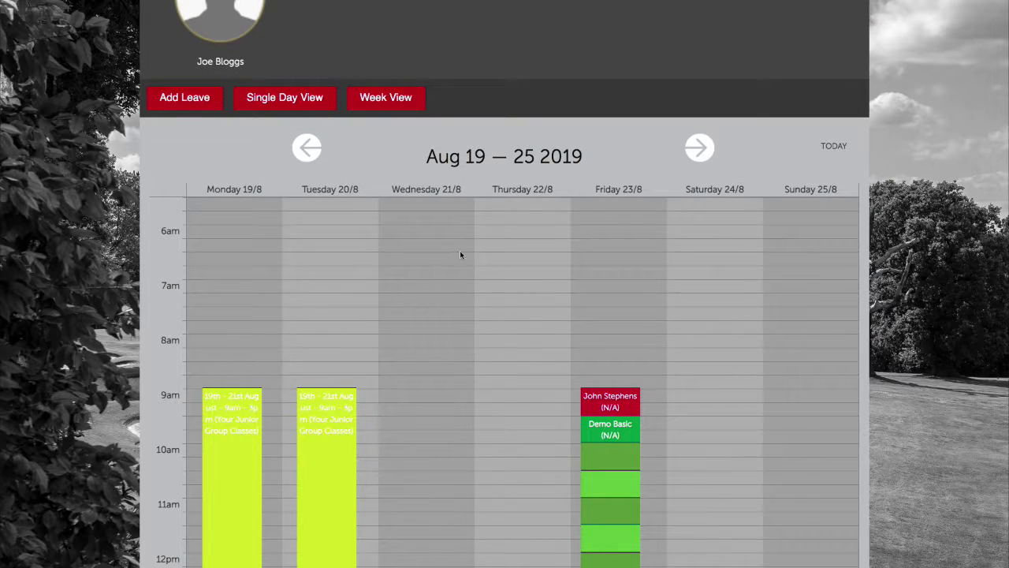
pyautogui.scroll(3, 461, 254)
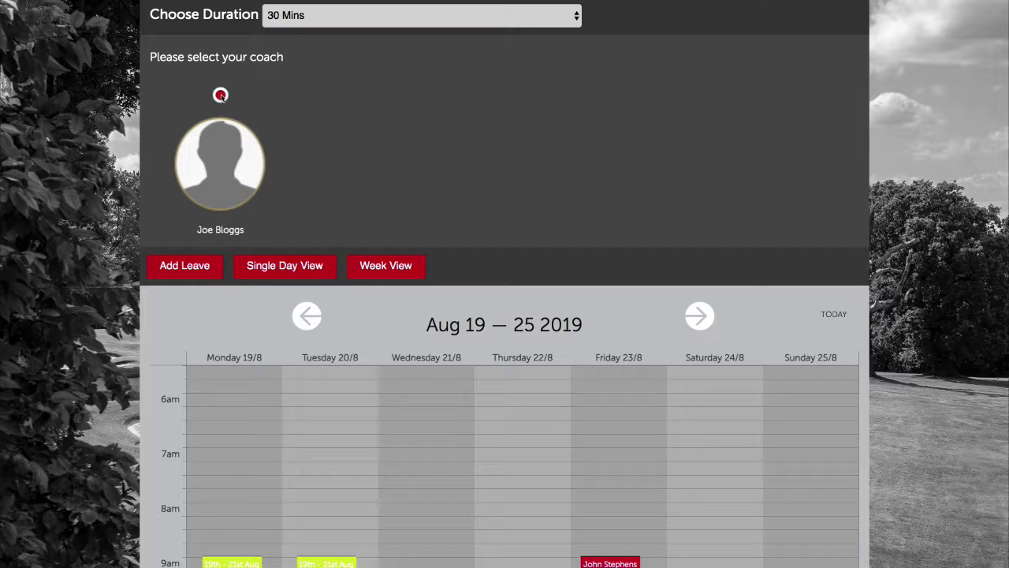
# Start a new coach leave with the leave type set to Short Leave
pyautogui.click(201, 271)
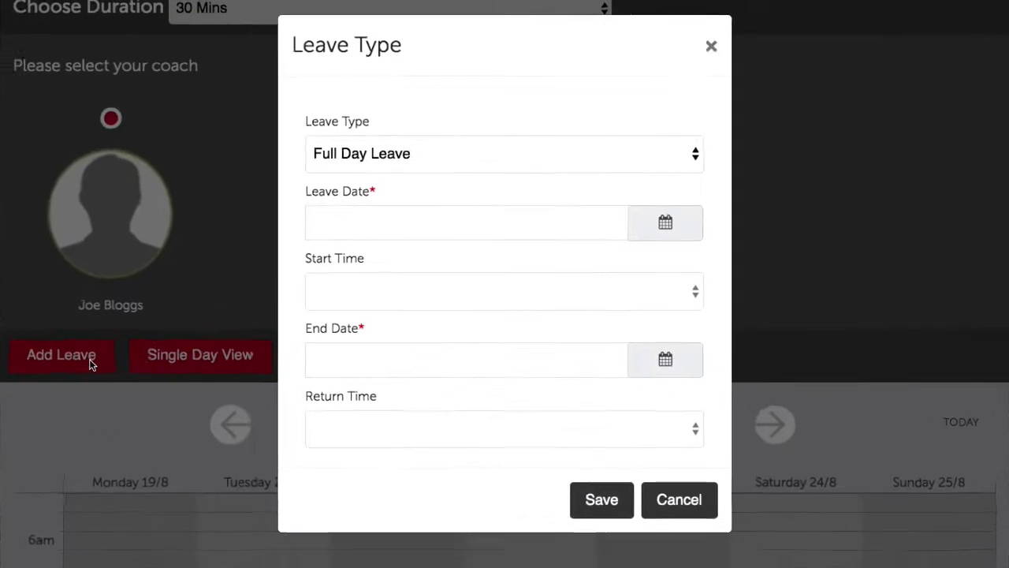
pyautogui.click(476, 162)
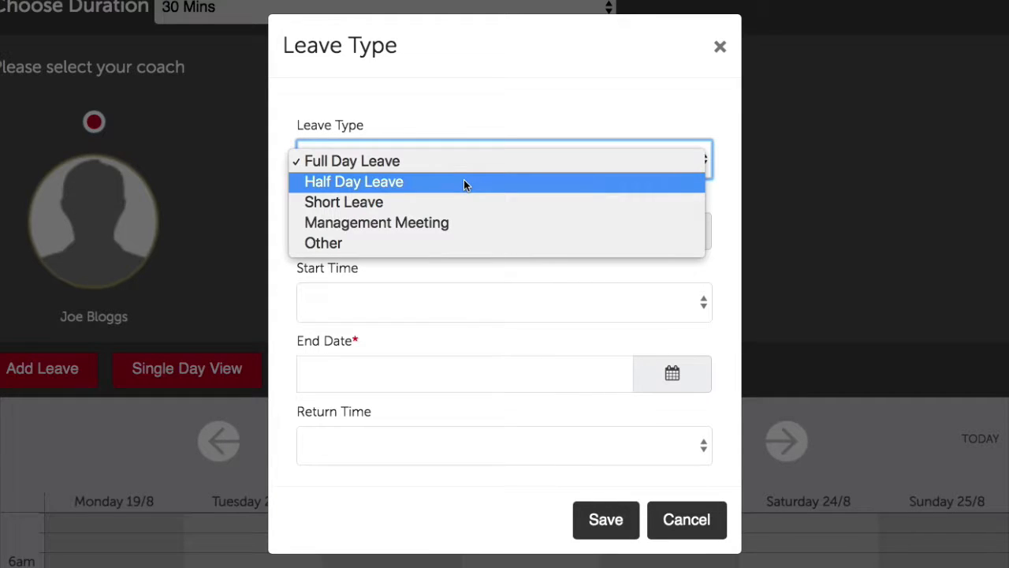
pyautogui.click(450, 202)
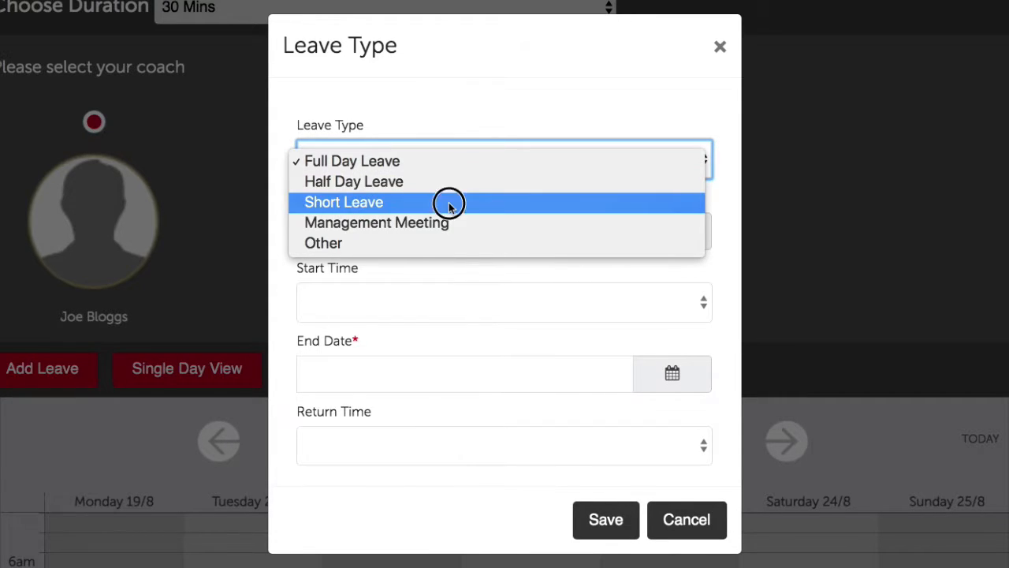
pyautogui.click(446, 167)
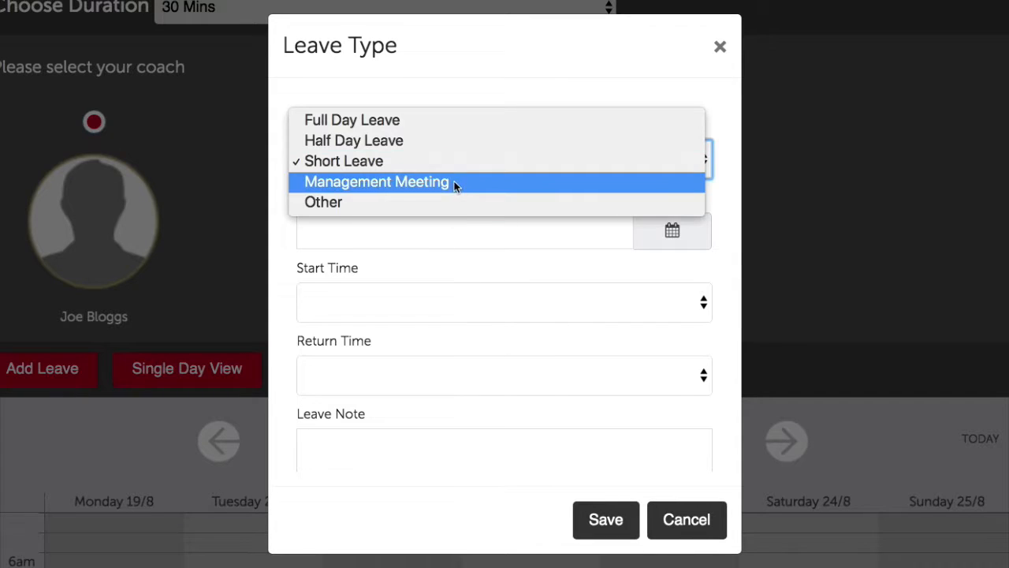
pyautogui.click(451, 184)
pyautogui.click(441, 162)
pyautogui.click(439, 180)
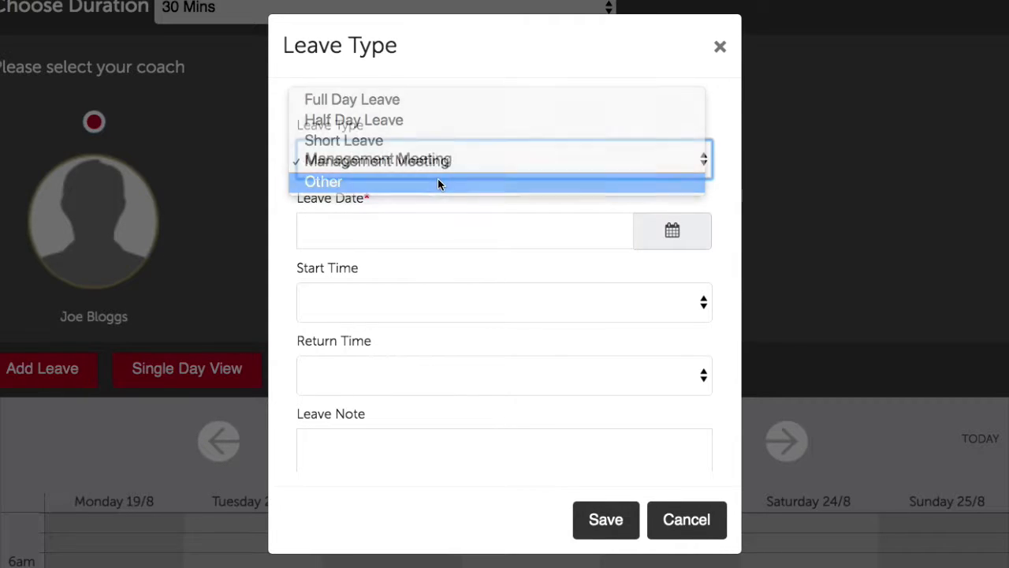
pyautogui.click(438, 178)
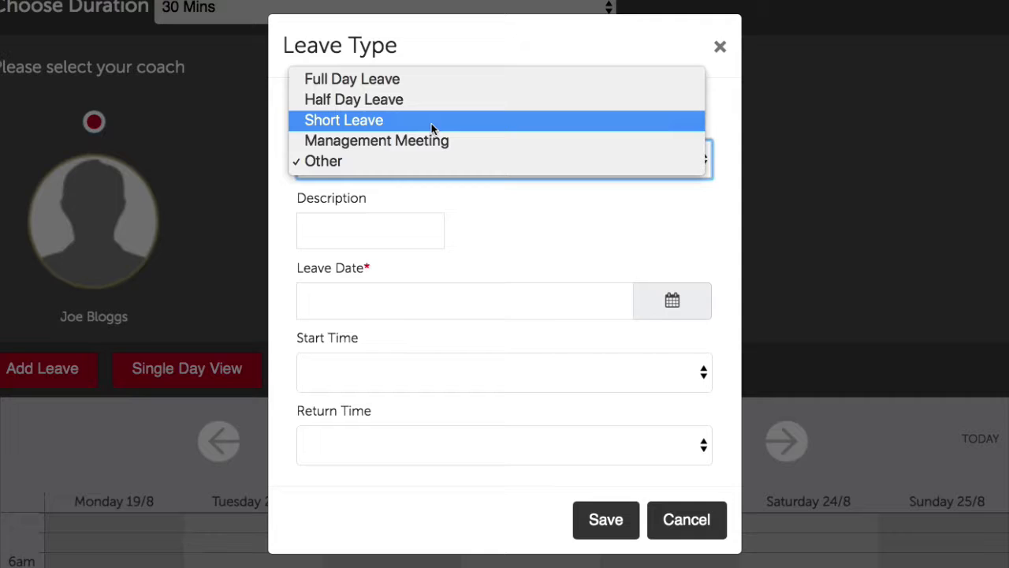
pyautogui.click(384, 124)
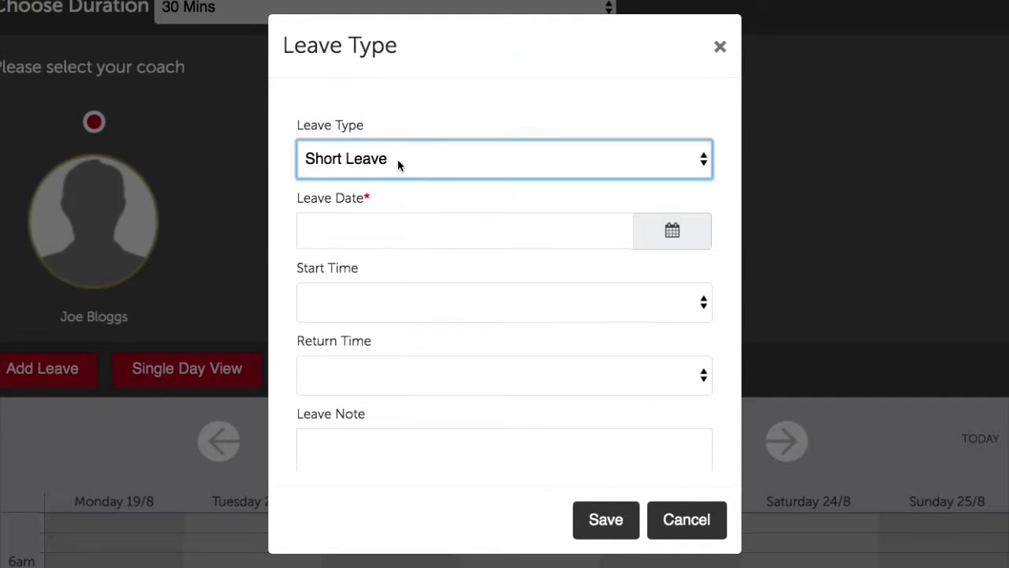
# Set the leave date to 21/08/2019, from 03:00 PM to 06:00 PM
pyautogui.click(659, 245)
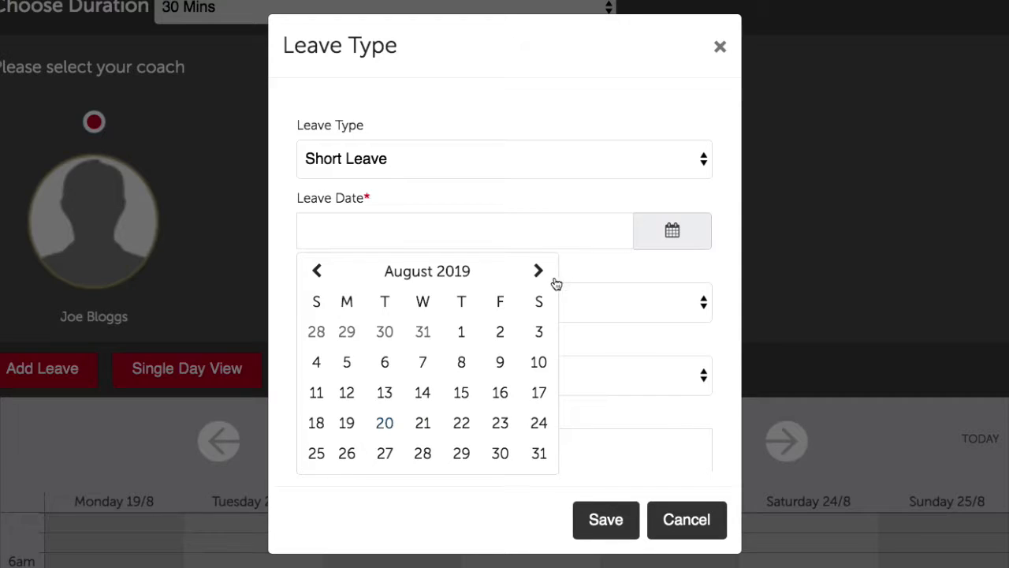
pyautogui.click(422, 422)
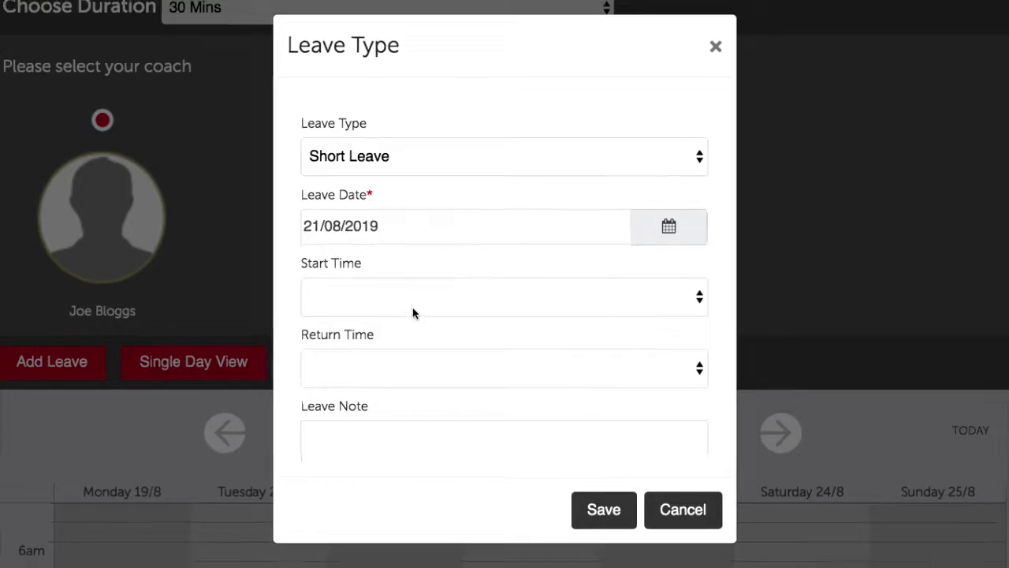
pyautogui.click(412, 308)
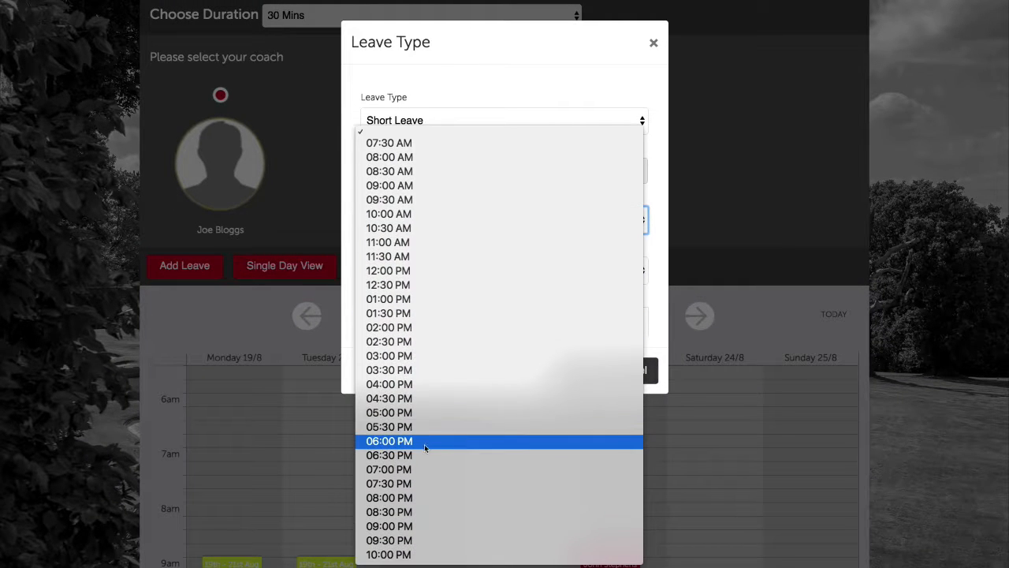
pyautogui.click(410, 356)
pyautogui.click(398, 264)
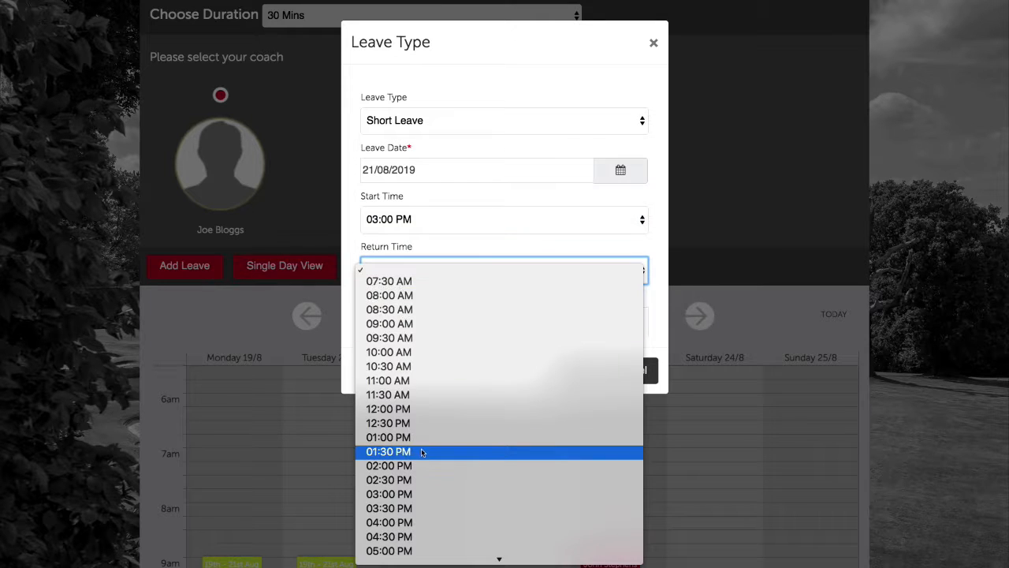
pyautogui.click(421, 493)
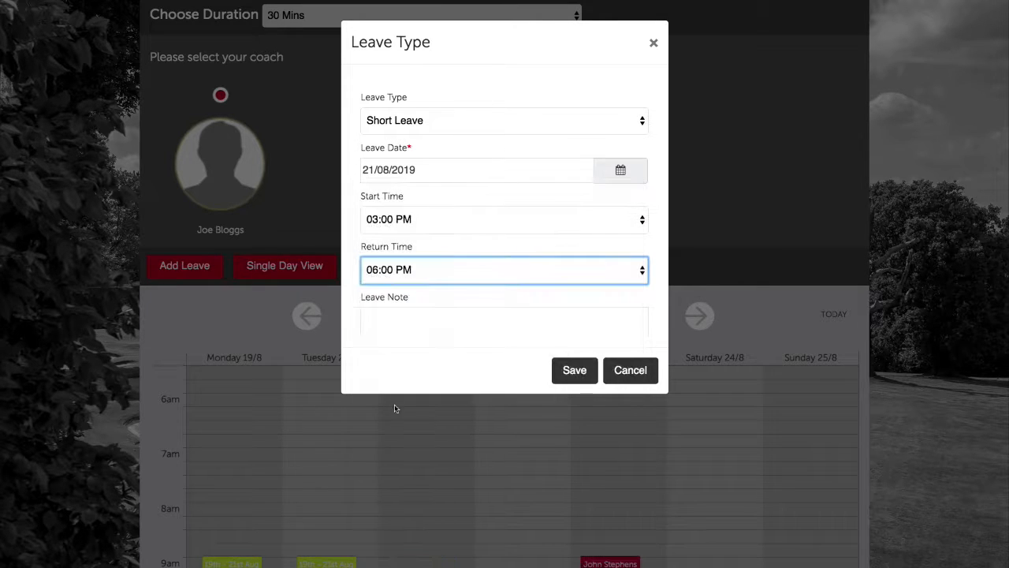
# Add the note 'This is a leave.' and save the short leave
pyautogui.click(422, 317)
pyautogui.scroll(-3, 408, 379)
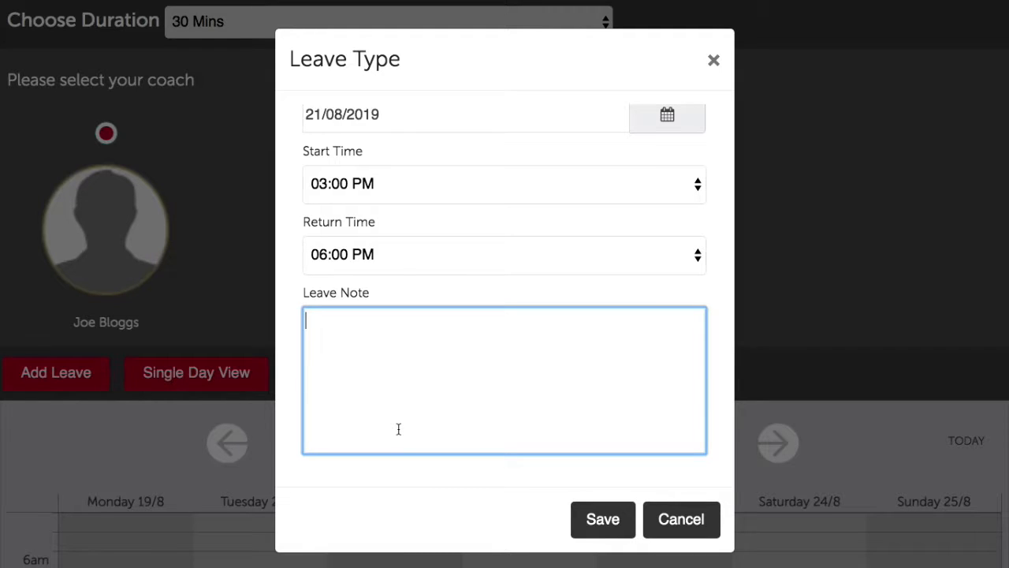
pyautogui.write('This is a leave.')
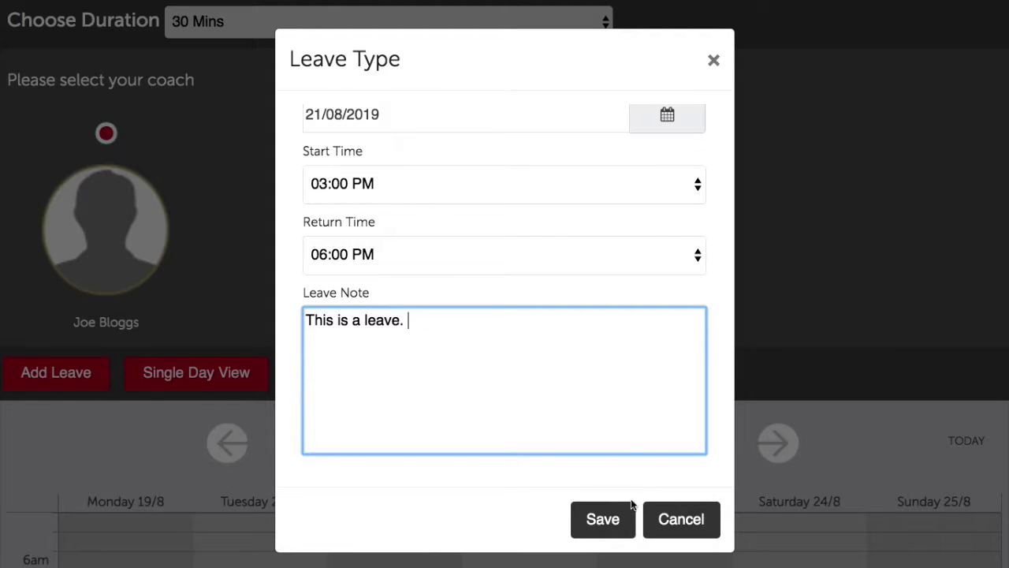
pyautogui.click(609, 518)
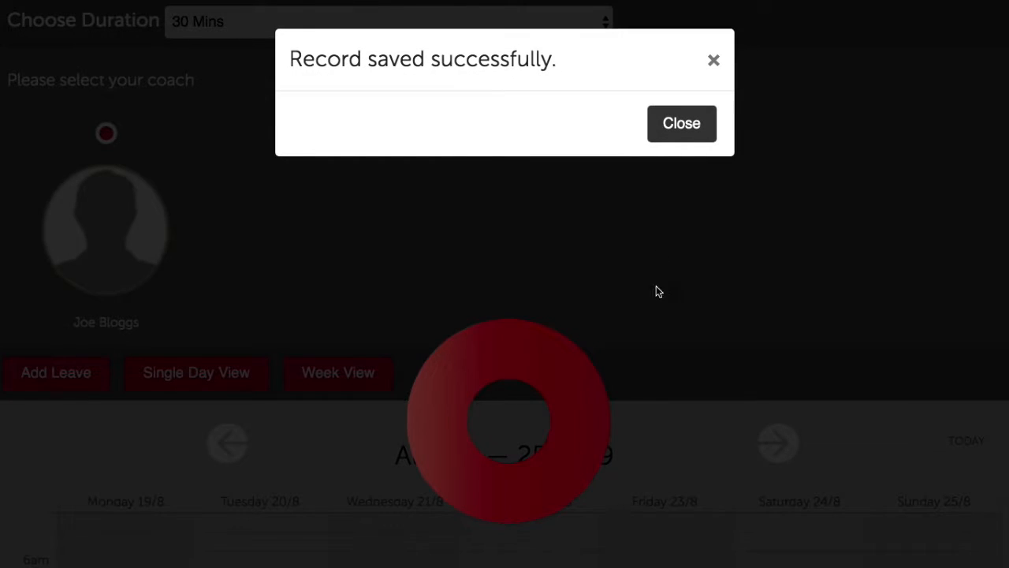
pyautogui.click(698, 112)
pyautogui.scroll(-5, 633, 234)
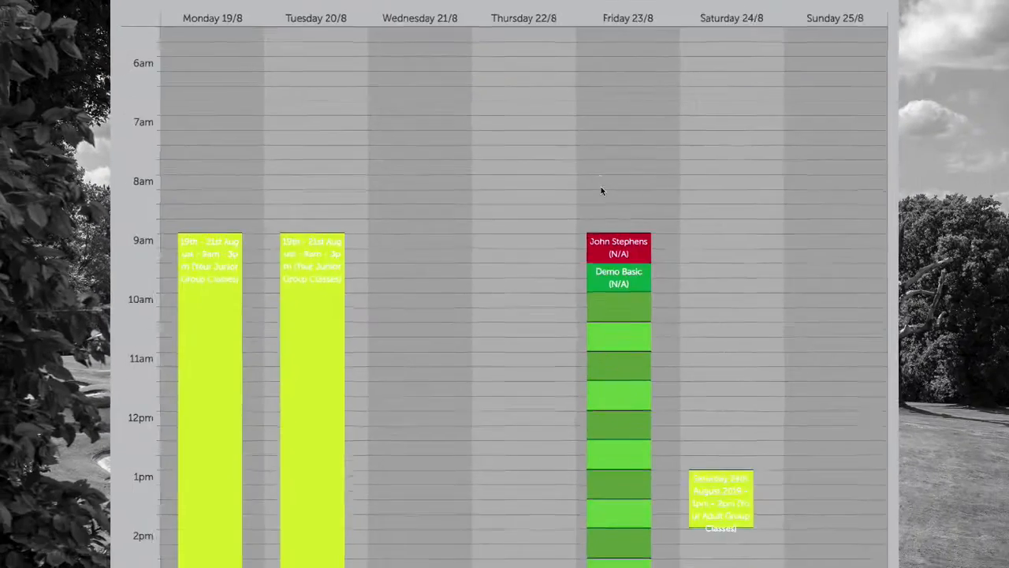
pyautogui.scroll(-5, 600, 186)
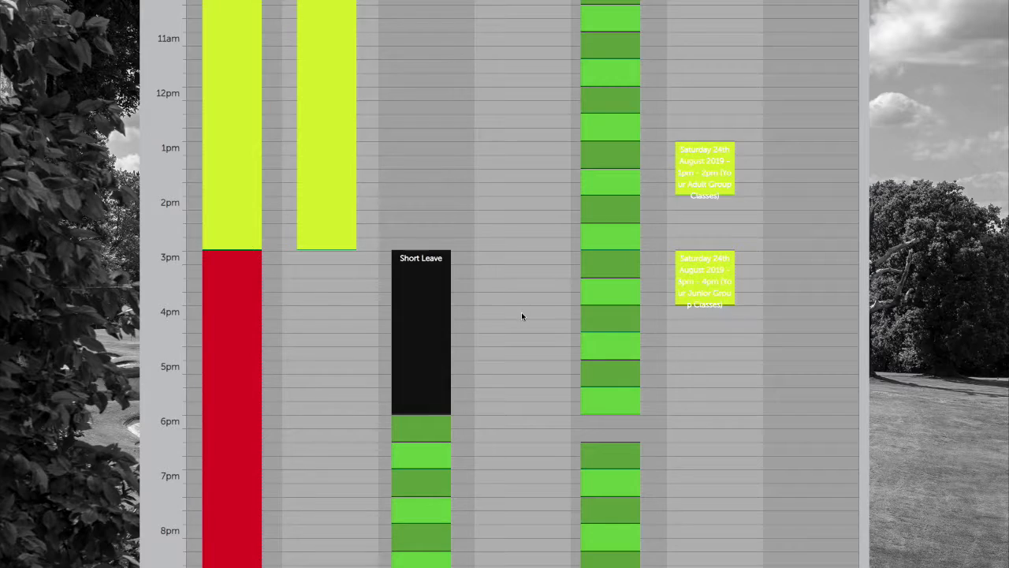
pyautogui.scroll(6, 521, 313)
# Set up a Management Meeting leave on 23/08/2019 from 12:00 PM to 02:00 PM
pyautogui.click(176, 77)
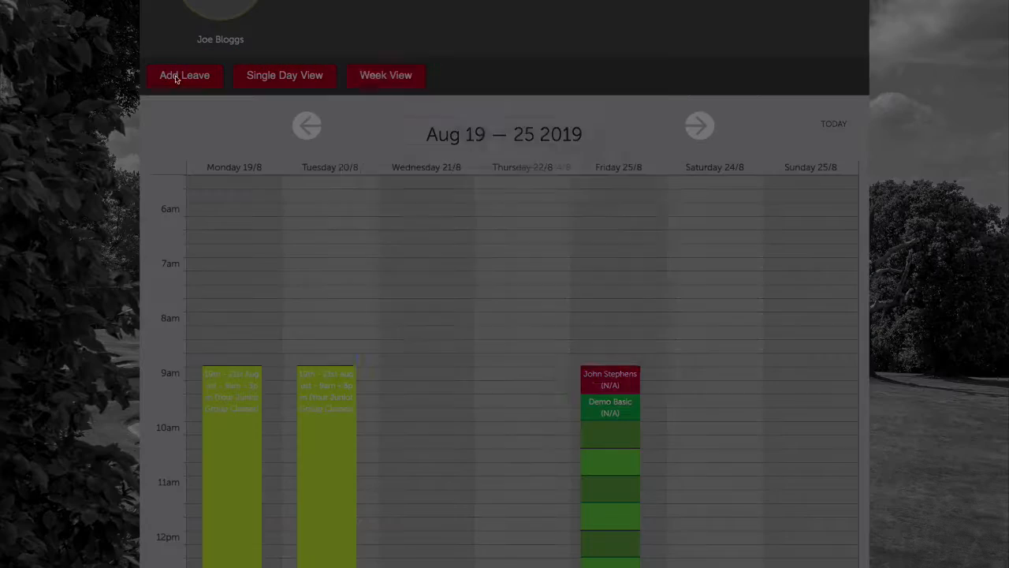
pyautogui.click(456, 126)
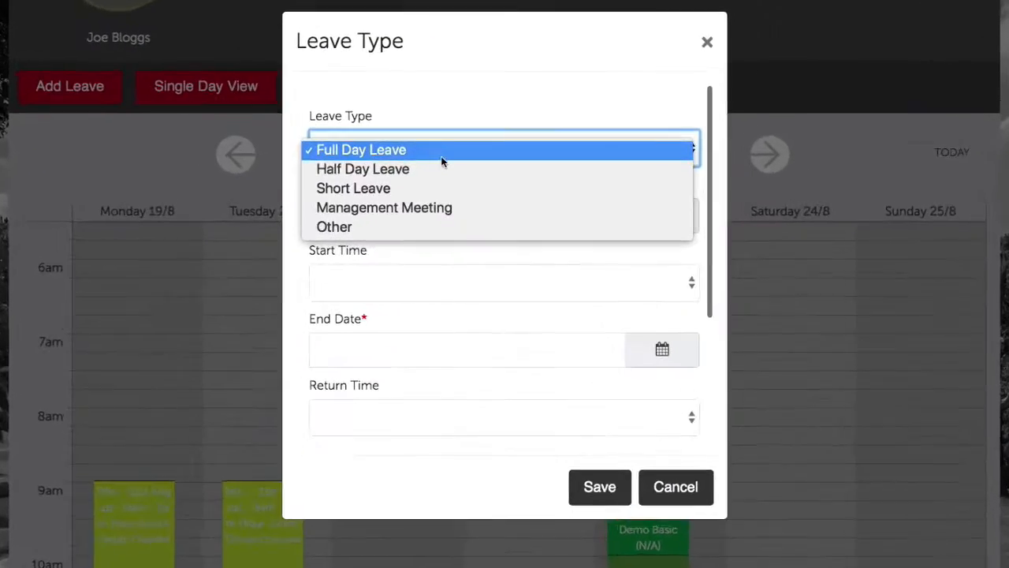
pyautogui.click(464, 164)
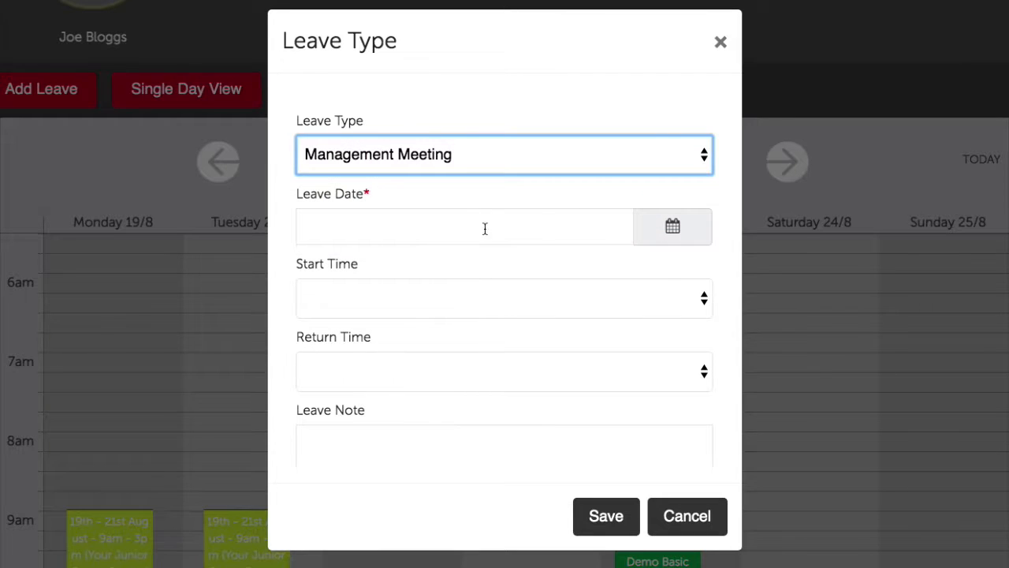
pyautogui.click(659, 237)
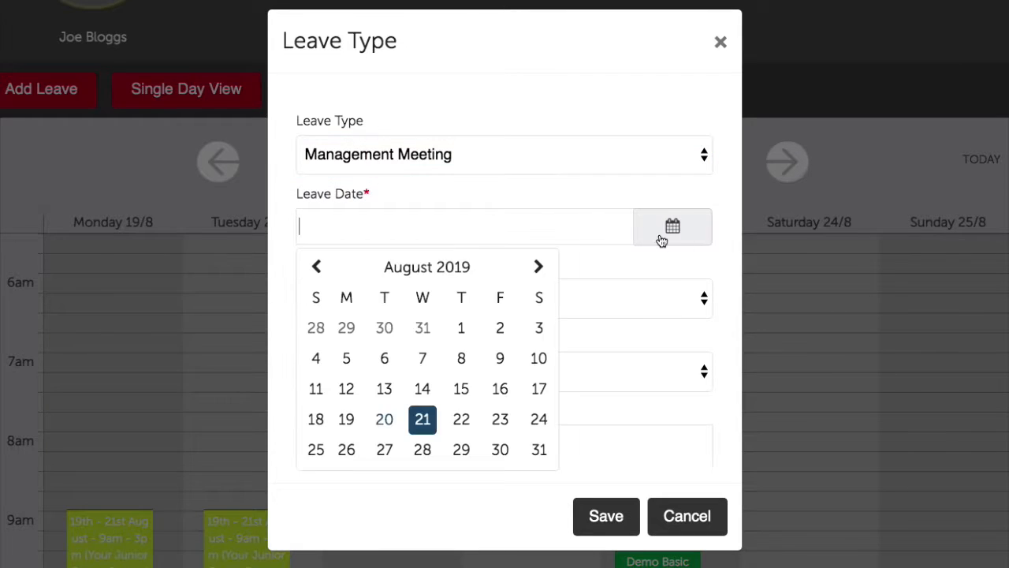
pyautogui.click(491, 417)
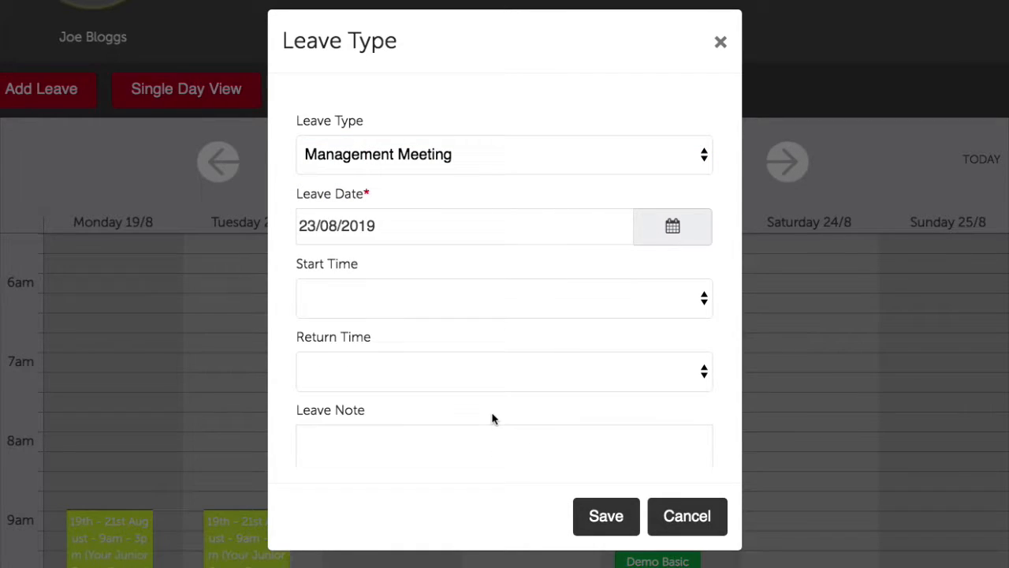
pyautogui.click(466, 307)
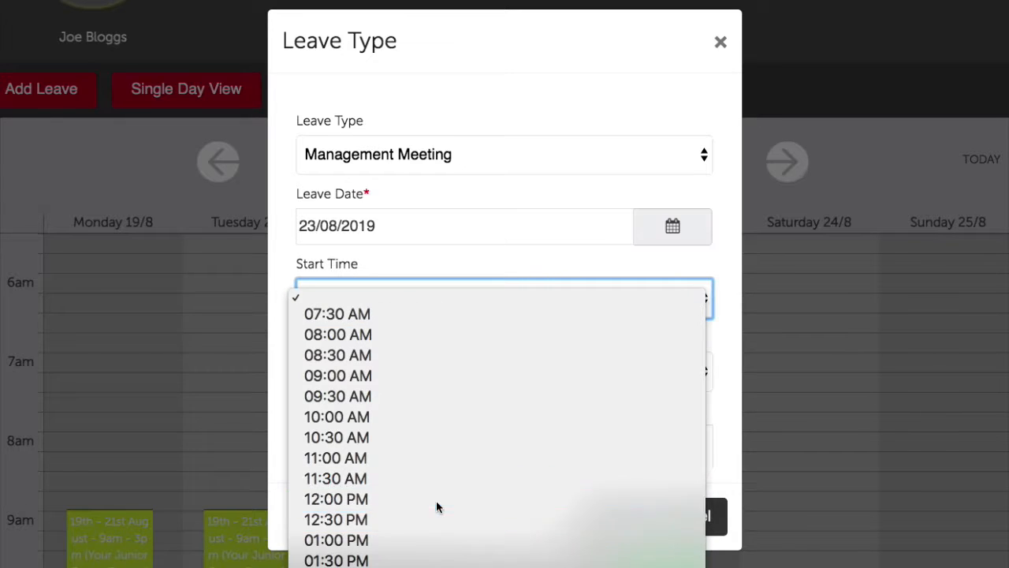
pyautogui.click(436, 500)
pyautogui.click(440, 377)
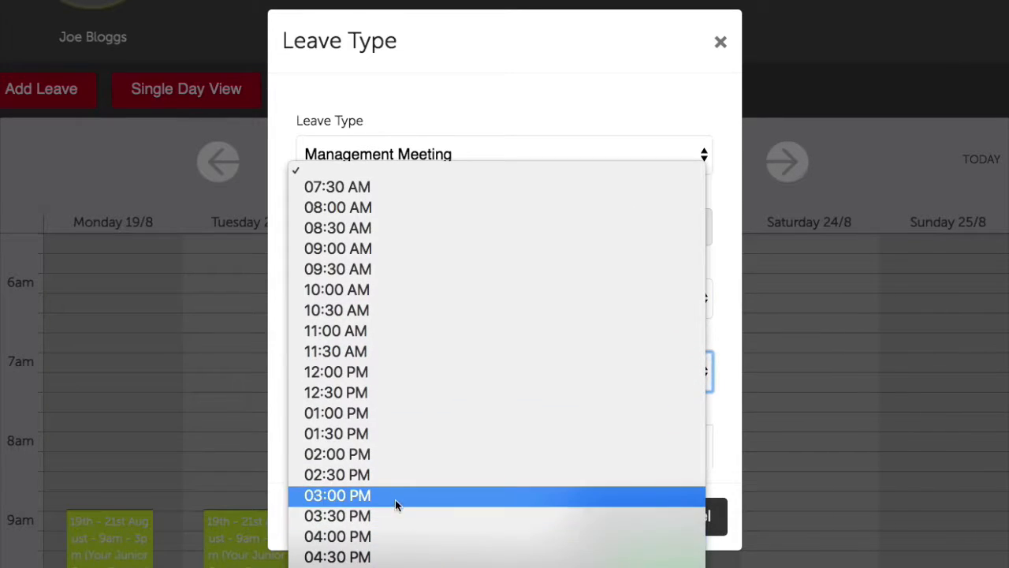
pyautogui.click(394, 457)
# Note it 'This is a management meeting' and save the meeting
pyautogui.click(456, 433)
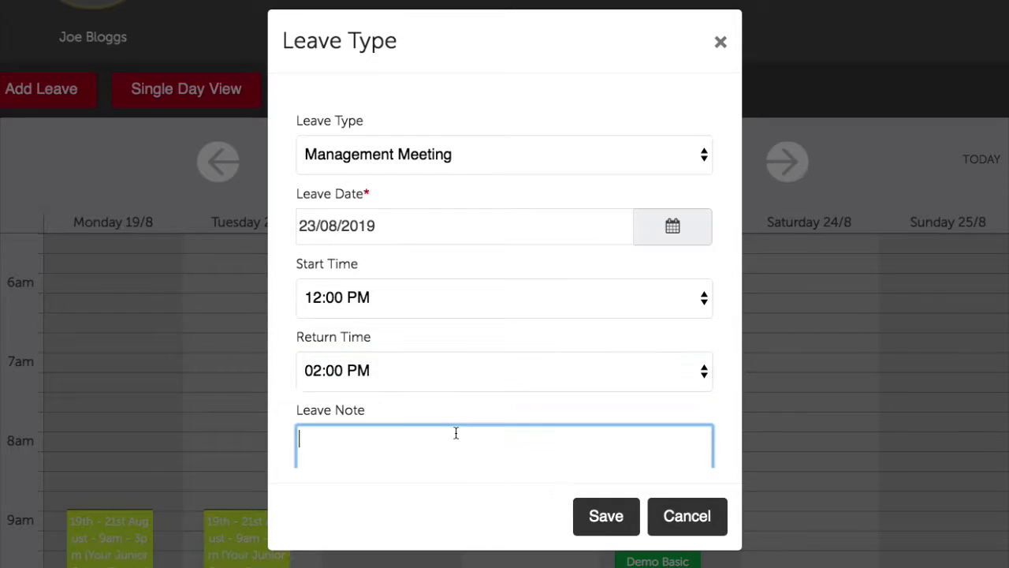
pyautogui.write('This is a management m')
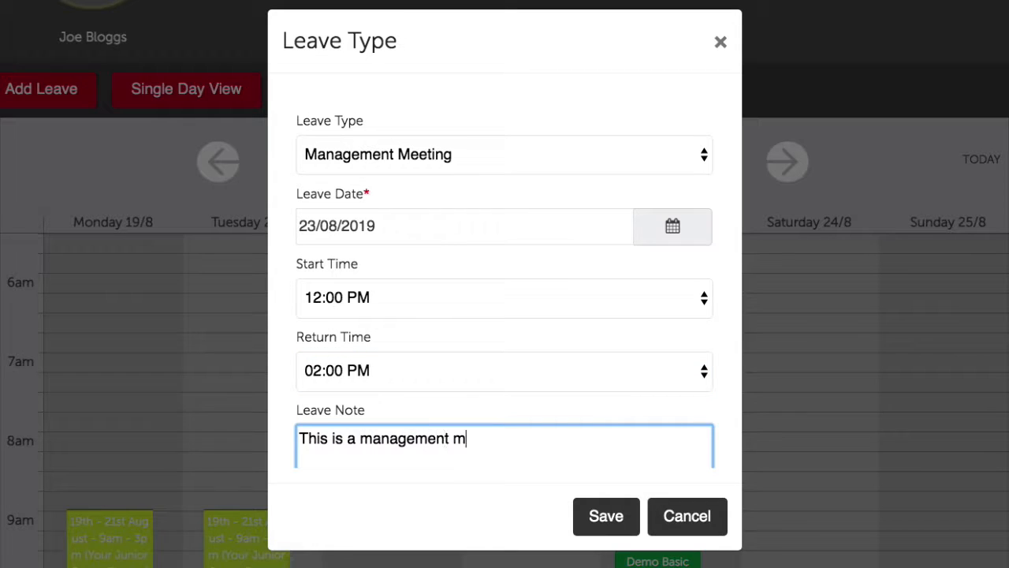
pyautogui.write('eeting.')
pyautogui.click(606, 515)
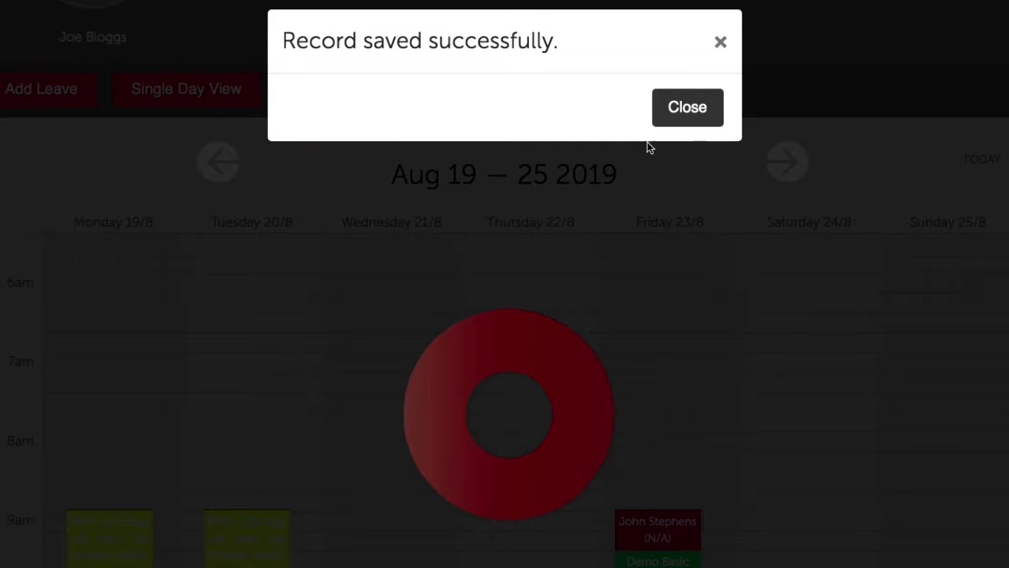
pyautogui.click(693, 110)
pyautogui.scroll(-4, 632, 158)
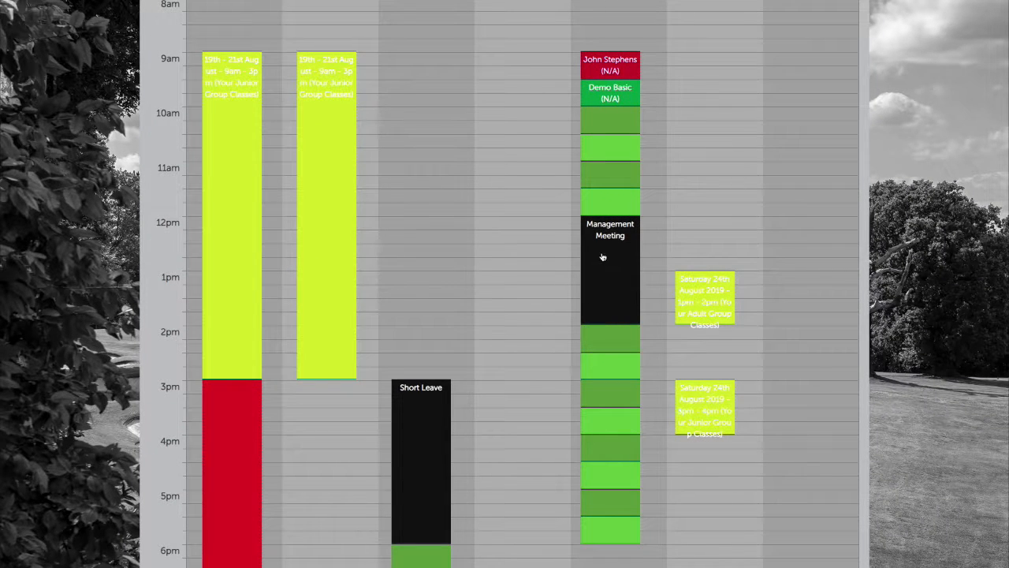
pyautogui.scroll(5, 605, 262)
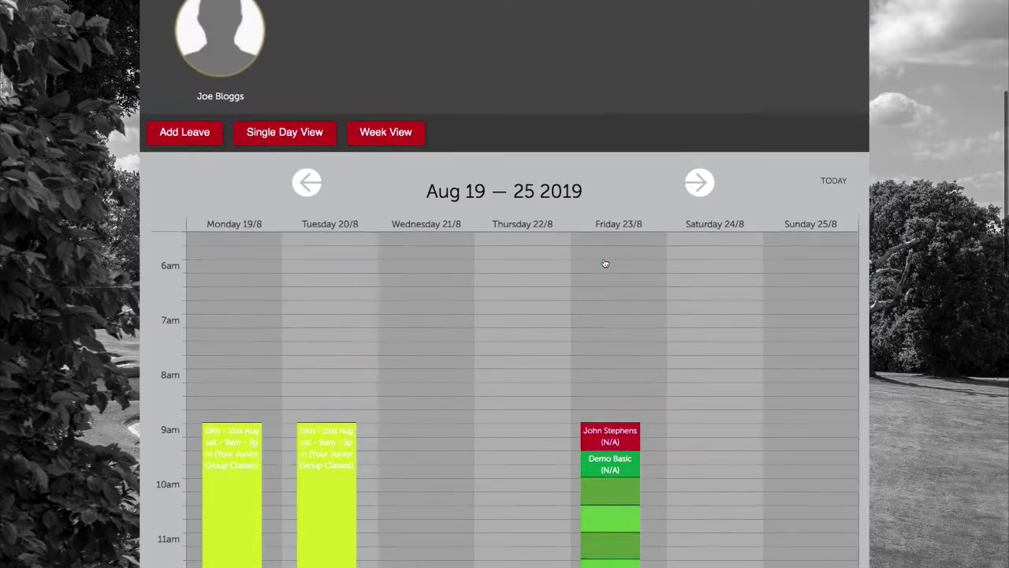
# Start a new leave of type Other with the description 'Shop Hours'
pyautogui.click(189, 138)
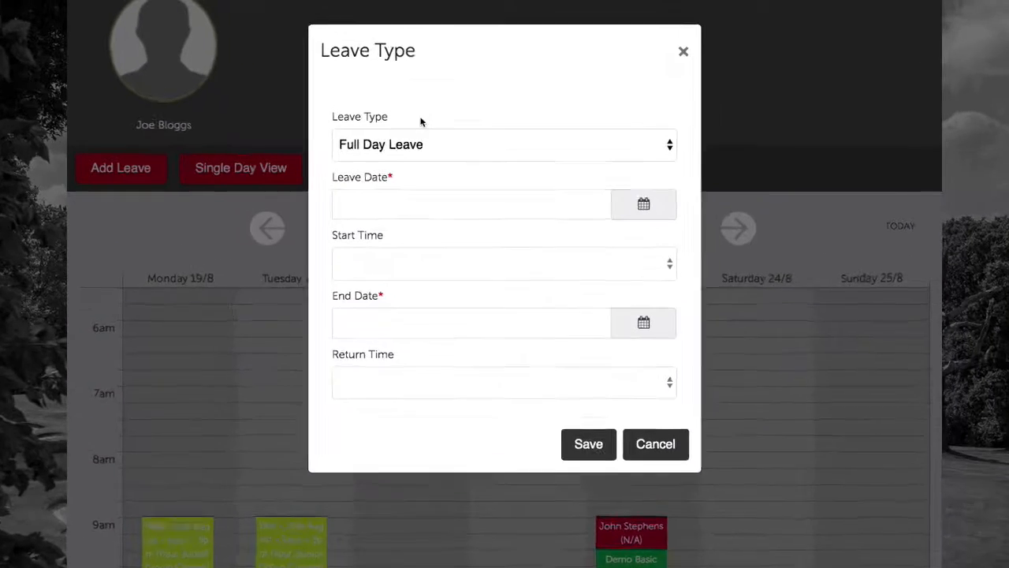
pyautogui.click(425, 144)
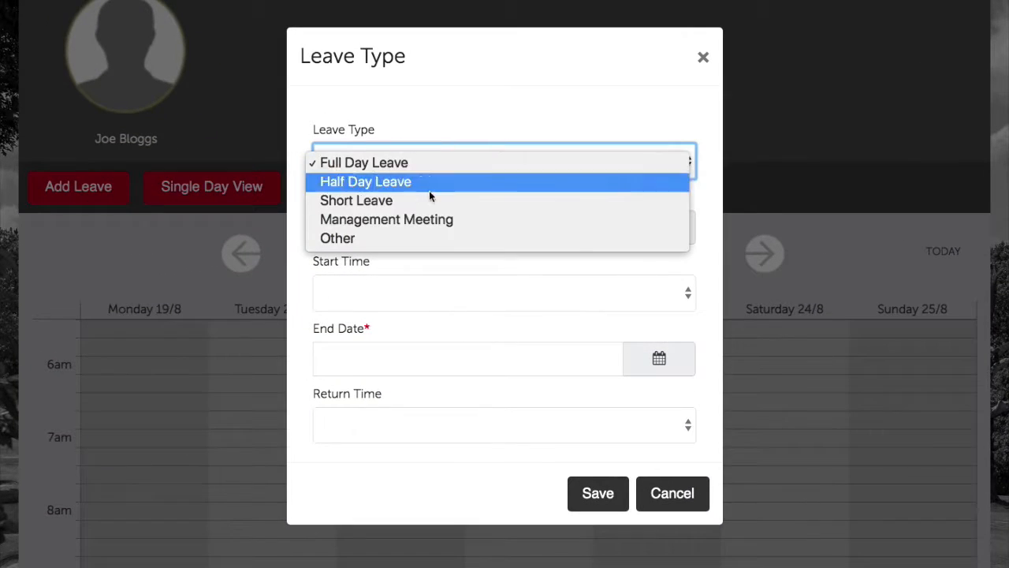
pyautogui.click(445, 212)
pyautogui.click(429, 199)
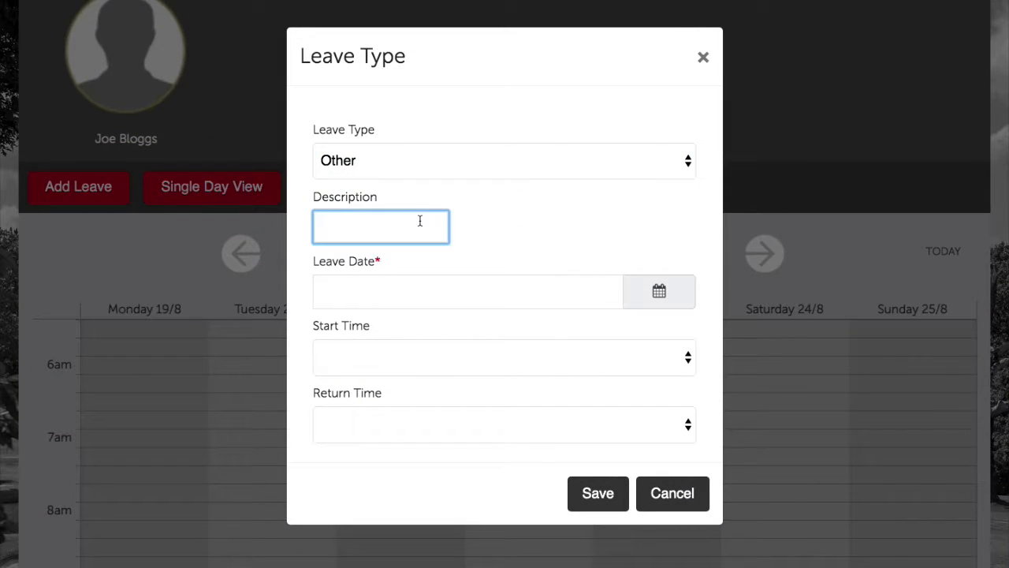
pyautogui.write('This is')
pyautogui.press('BackSpace')
pyautogui.press('BackSpace')
pyautogui.press('BackSpace')
pyautogui.press('BackSpace')
pyautogui.press('BackSpace')
pyautogui.write('Shop Hours')
# Schedule it for 23/08/2019 from 04:00 PM to 06:00 PM and save
pyautogui.click(637, 291)
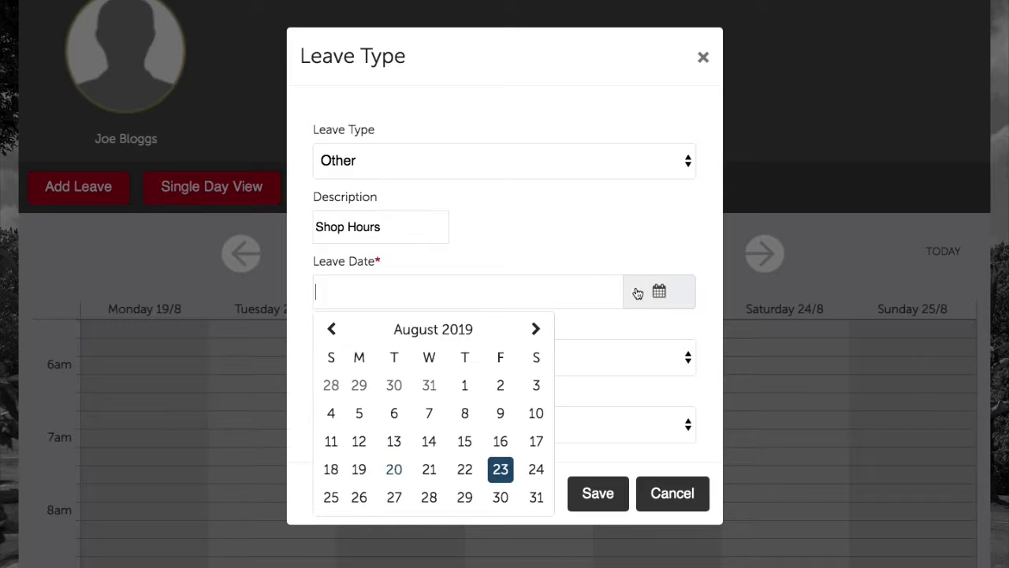
pyautogui.click(496, 470)
pyautogui.click(528, 359)
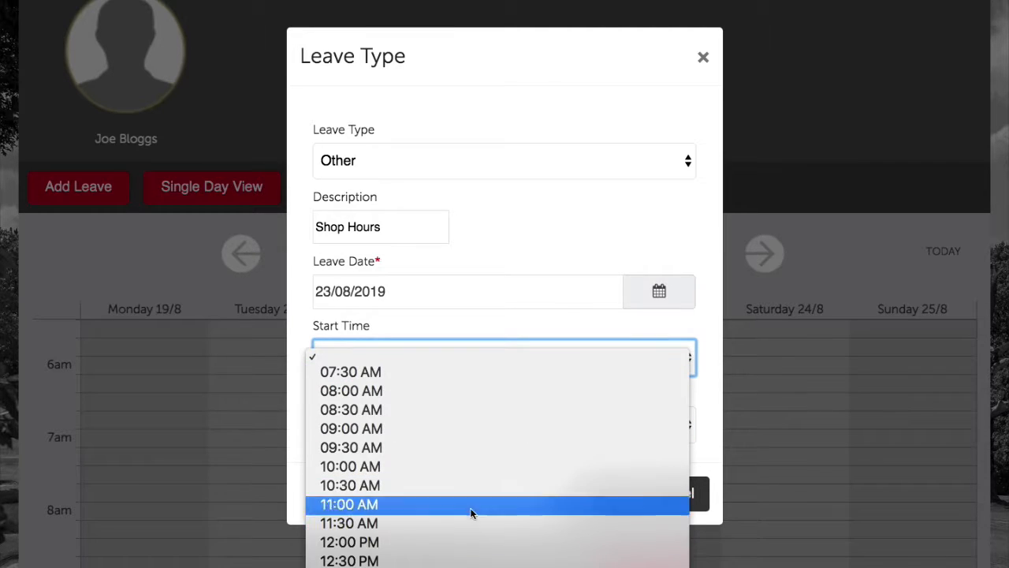
pyautogui.click(411, 419)
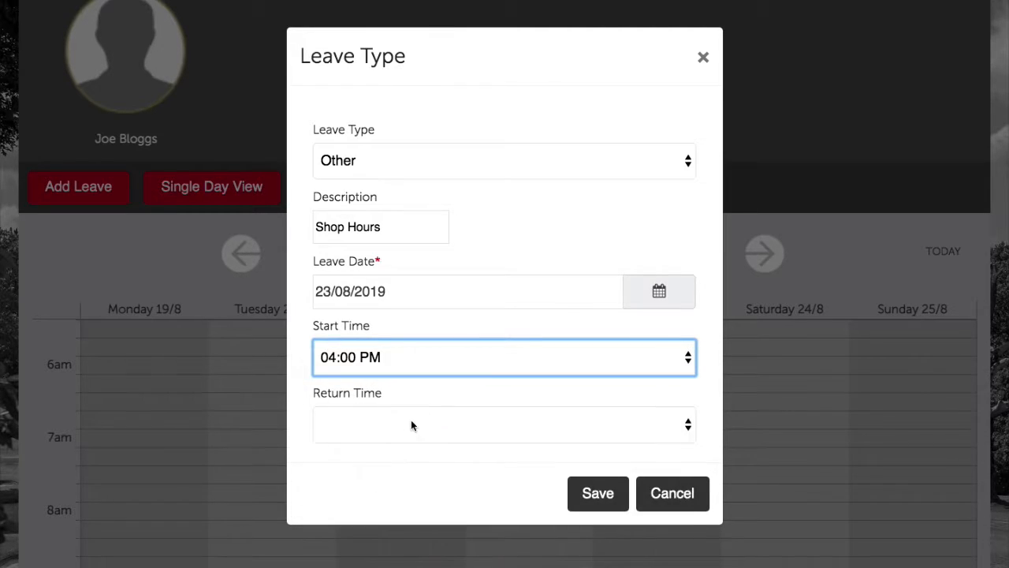
pyautogui.click(411, 419)
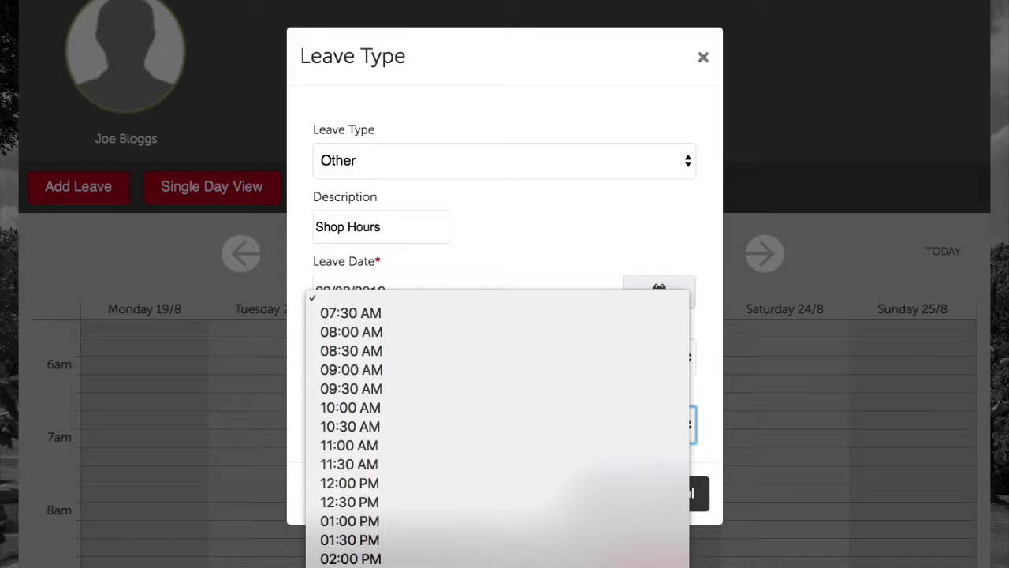
pyautogui.click(533, 540)
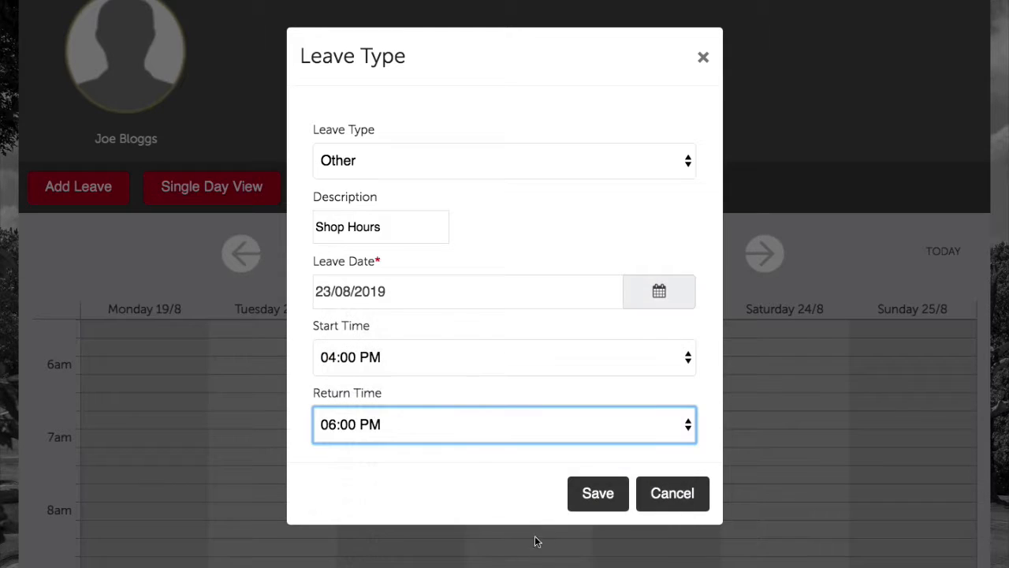
pyautogui.click(590, 497)
pyautogui.click(674, 120)
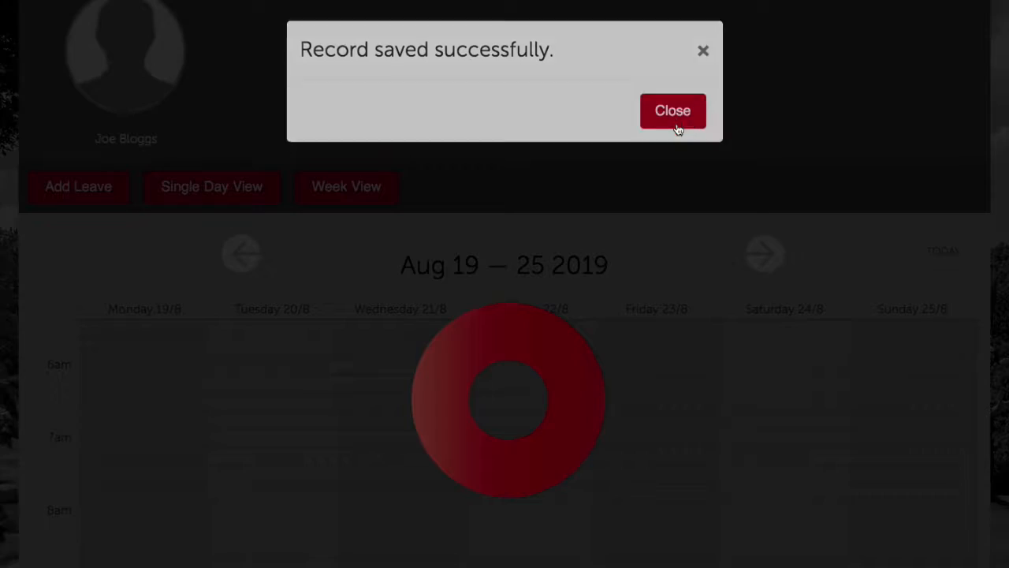
pyautogui.scroll(-10, 669, 257)
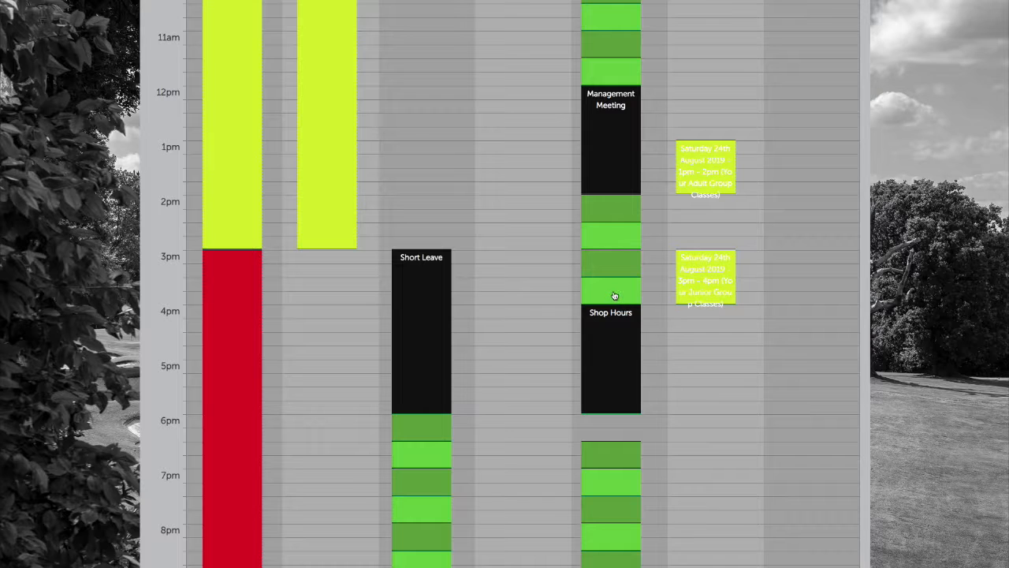
pyautogui.scroll(2, 566, 266)
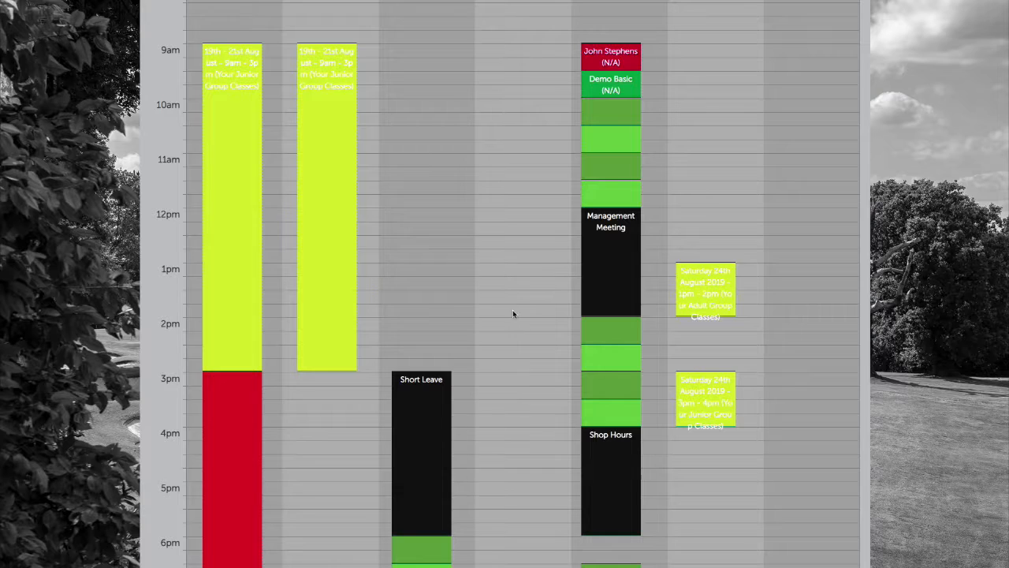
pyautogui.click(410, 434)
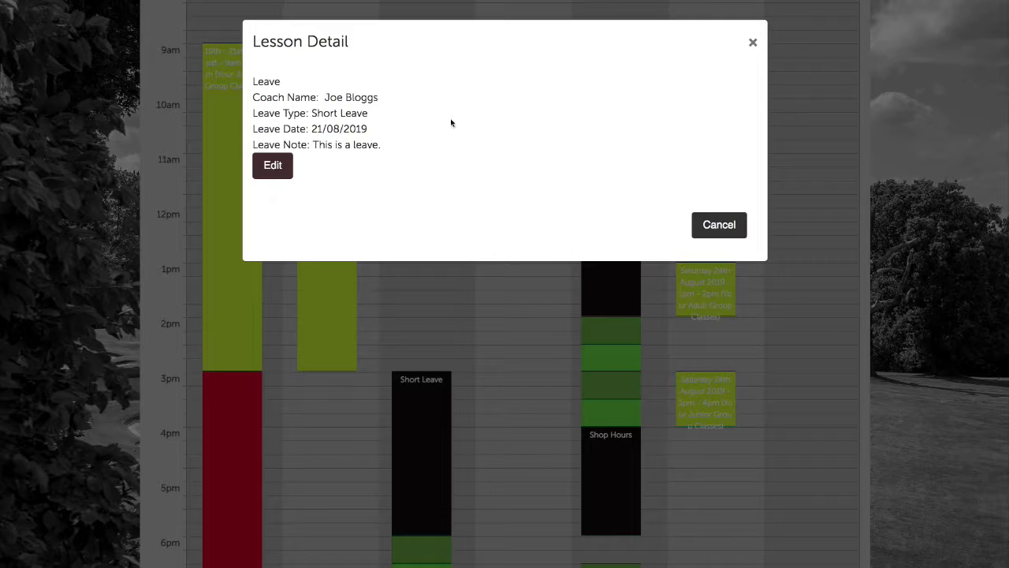
pyautogui.click(741, 42)
pyautogui.scroll(-3, 626, 378)
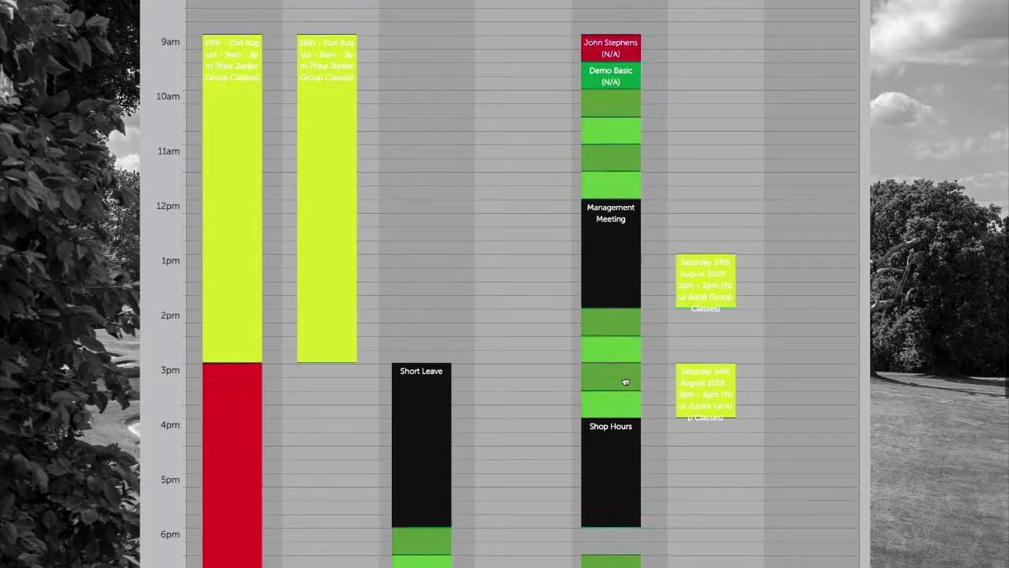
pyautogui.scroll(1, 633, 345)
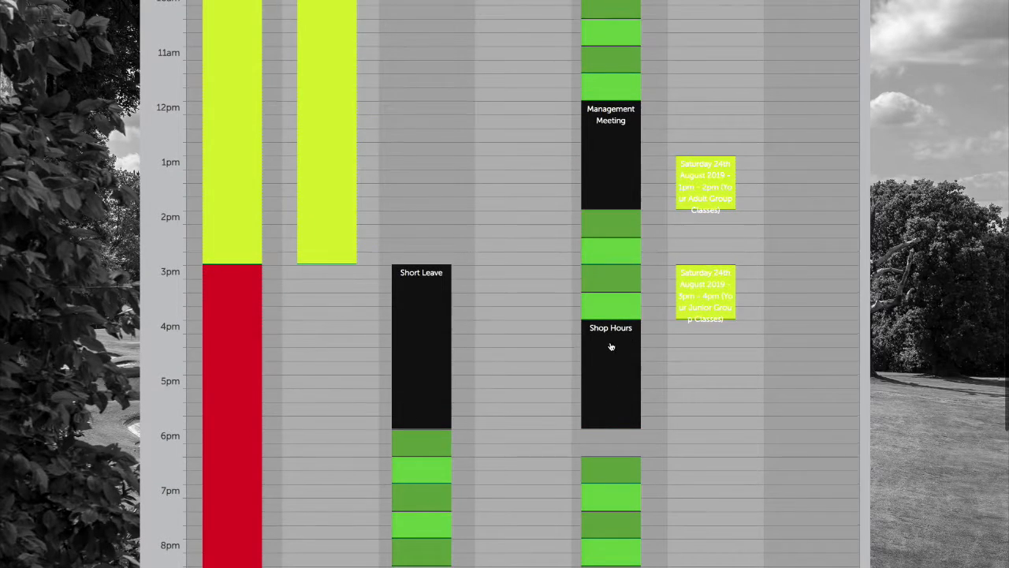
pyautogui.scroll(1, 607, 346)
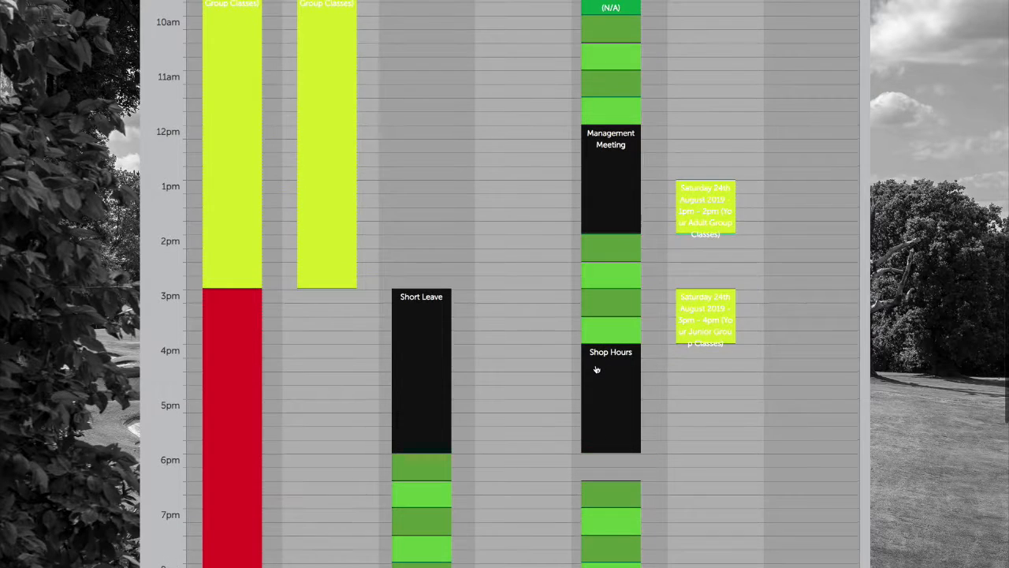
pyautogui.scroll(3, 600, 374)
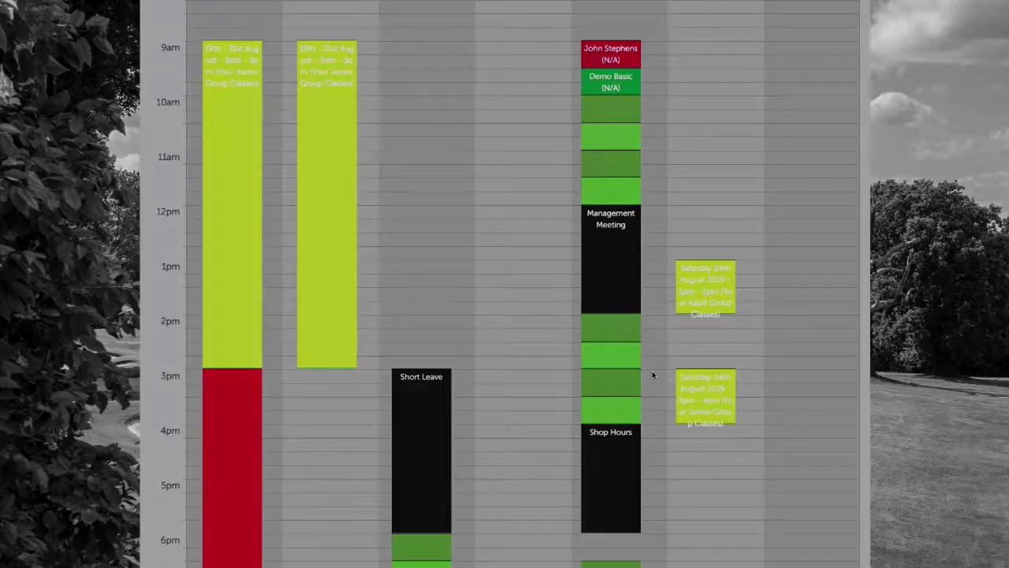
pyautogui.scroll(3, 652, 371)
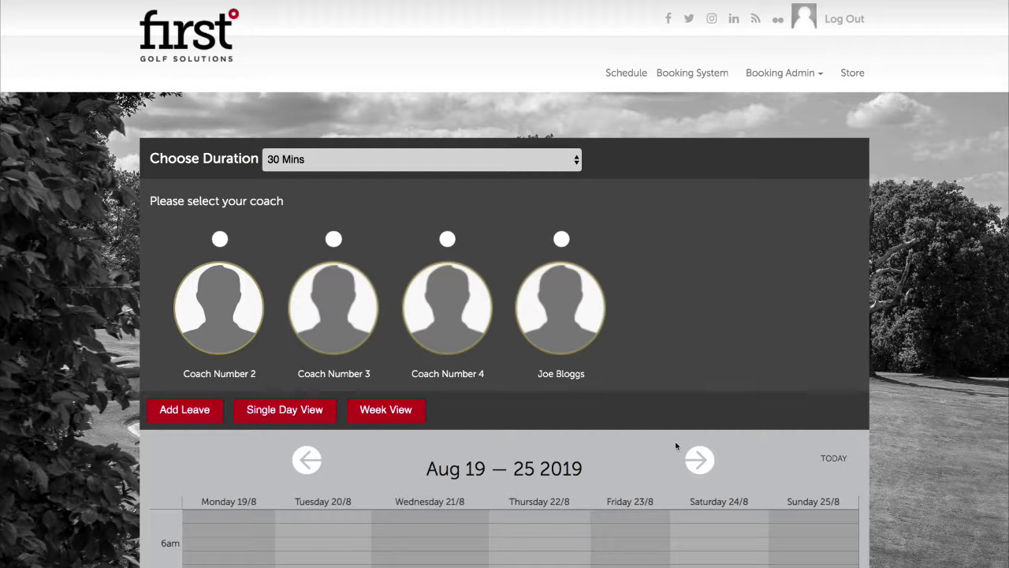
# Select Coach Number 2 and look through his Aug 19–25 2019 week calendar
pyautogui.scroll(-2, 668, 440)
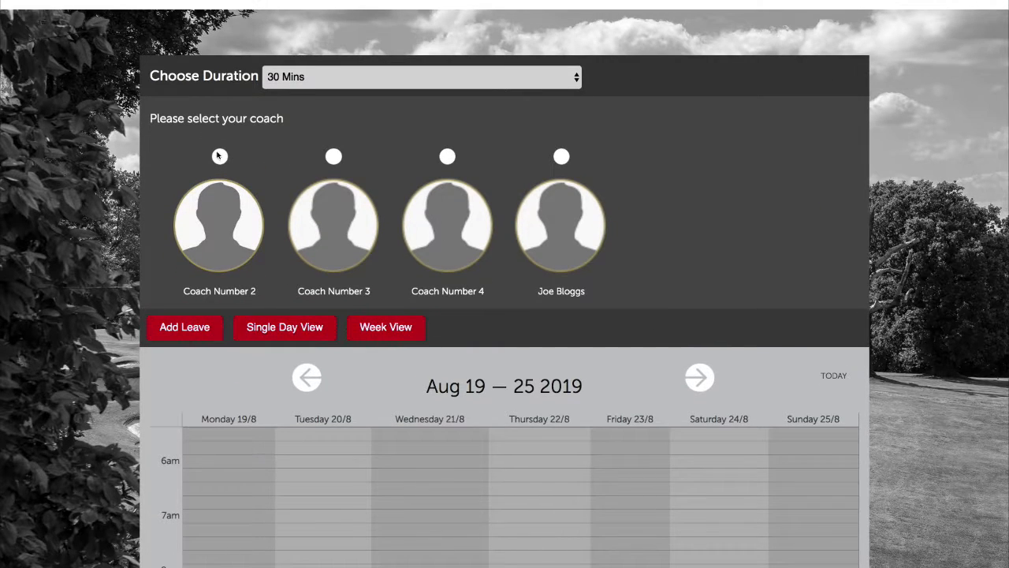
pyautogui.click(219, 156)
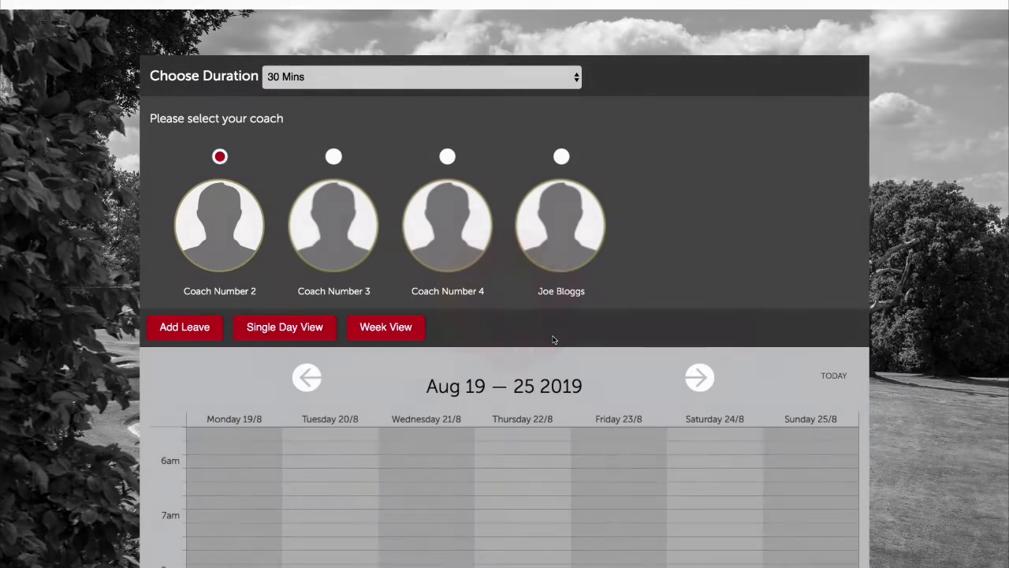
pyautogui.scroll(-3, 654, 382)
pyautogui.scroll(-5, 654, 382)
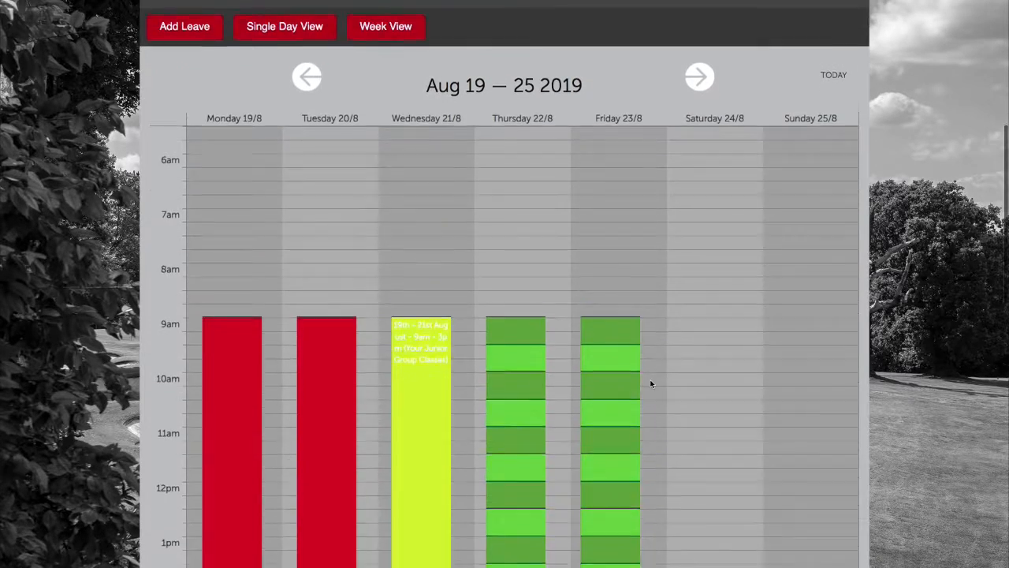
pyautogui.scroll(3, 619, 246)
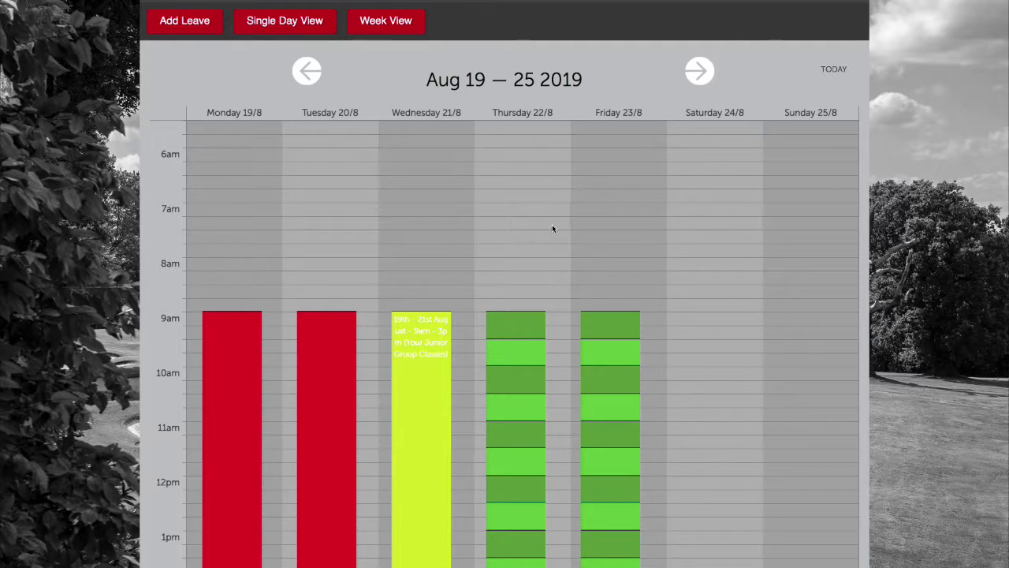
pyautogui.scroll(2, 552, 227)
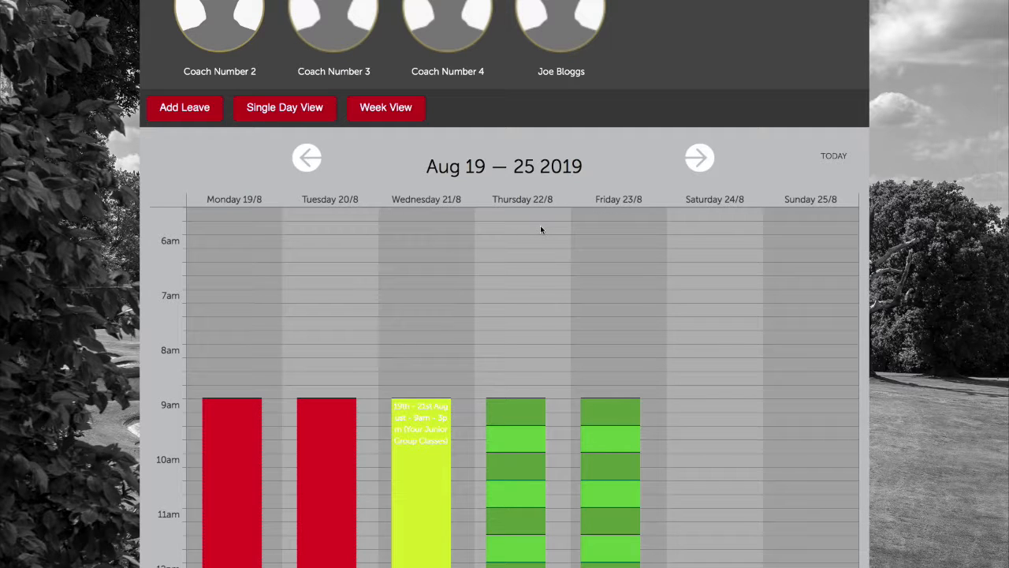
pyautogui.scroll(-1, 460, 264)
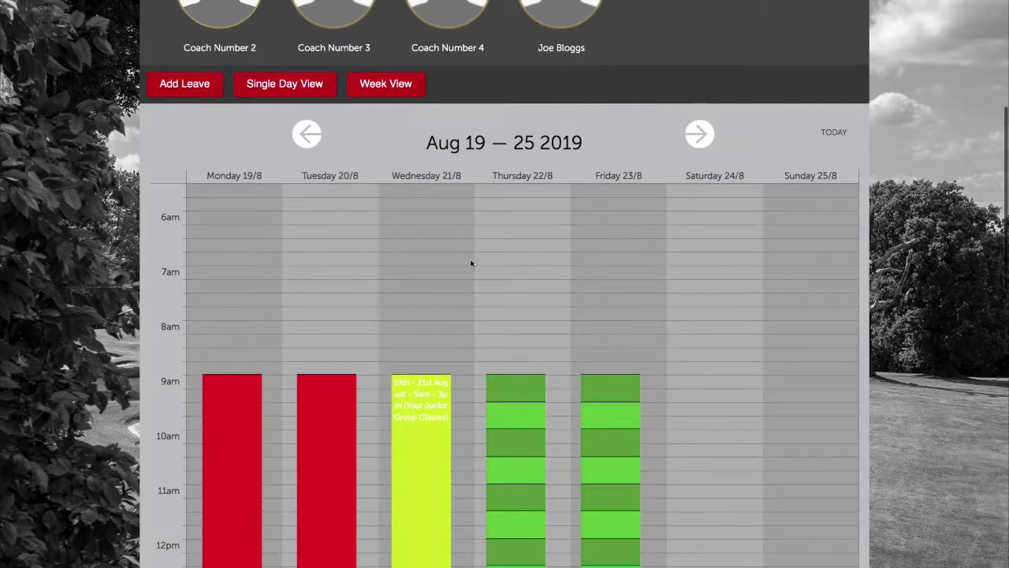
# Save a full-day leave for Coach Number 2 with leave and end date 22/08/2019
pyautogui.click(174, 92)
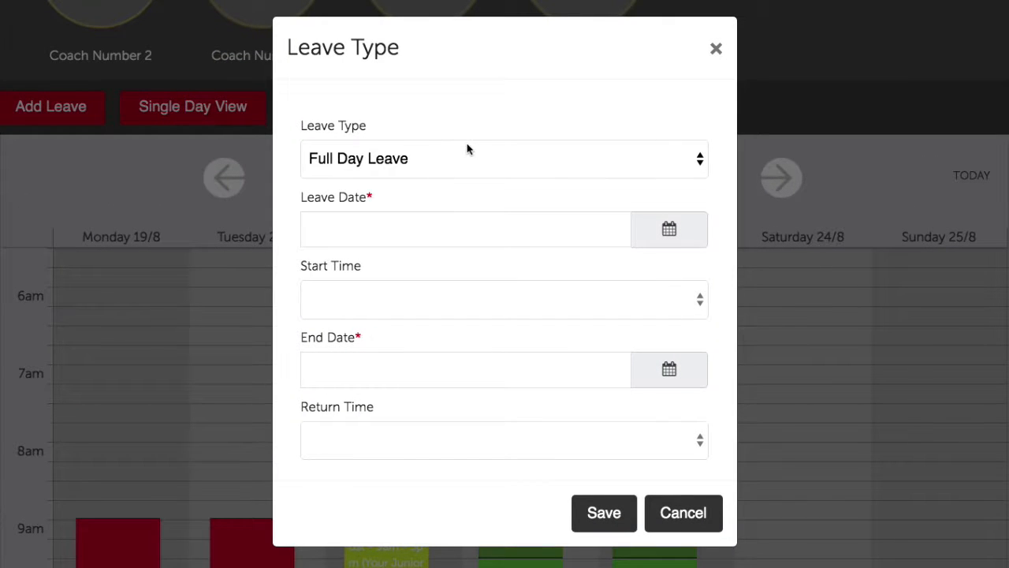
pyautogui.click(653, 244)
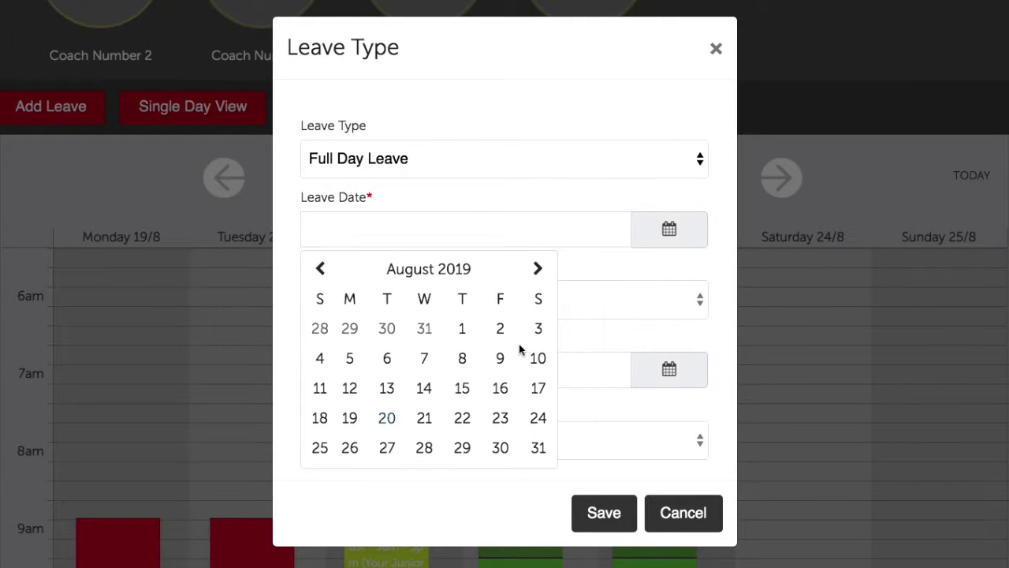
pyautogui.click(462, 419)
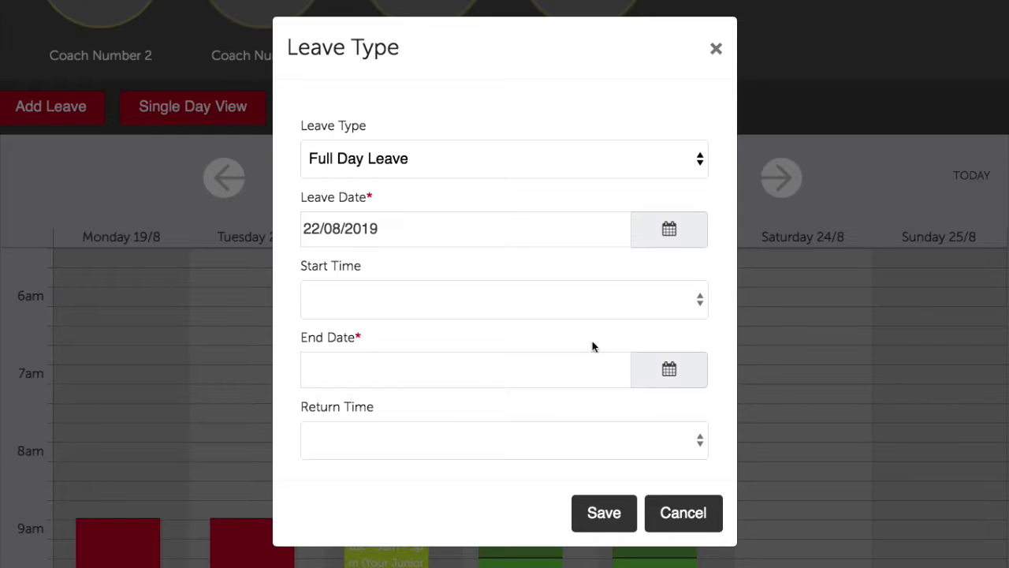
pyautogui.click(668, 369)
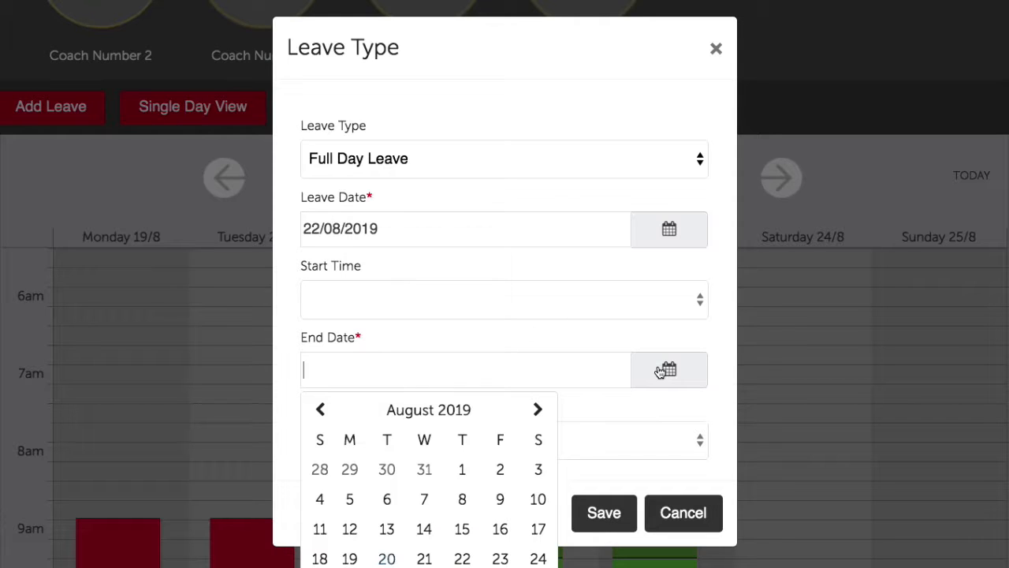
pyautogui.click(461, 558)
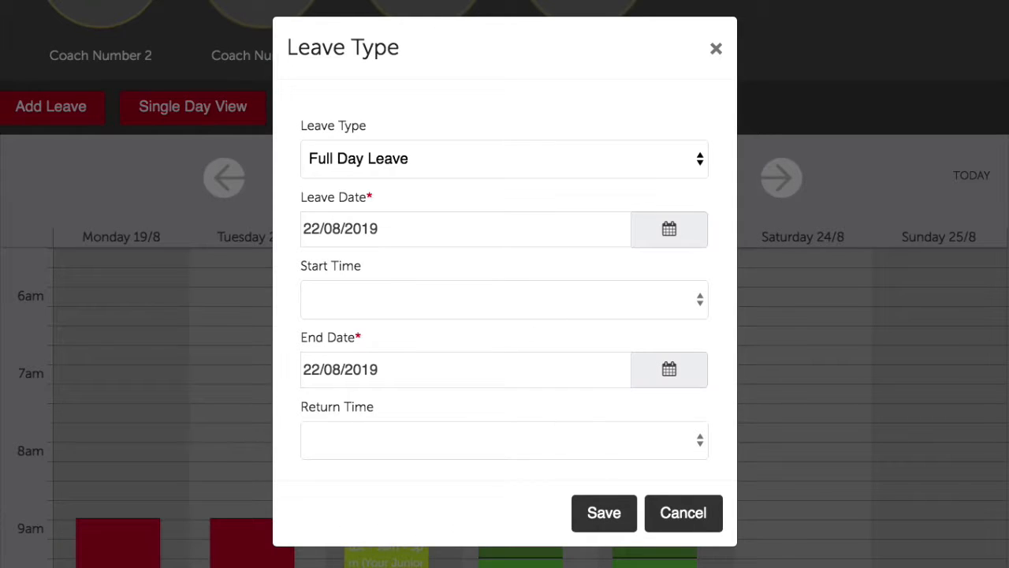
pyautogui.scroll(-2, 590, 462)
pyautogui.click(604, 512)
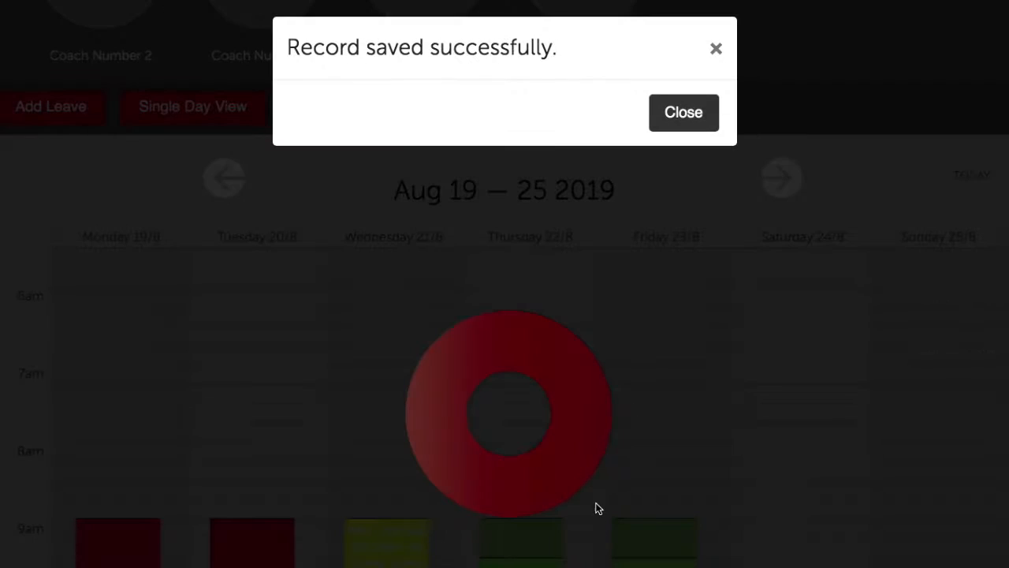
pyautogui.click(683, 112)
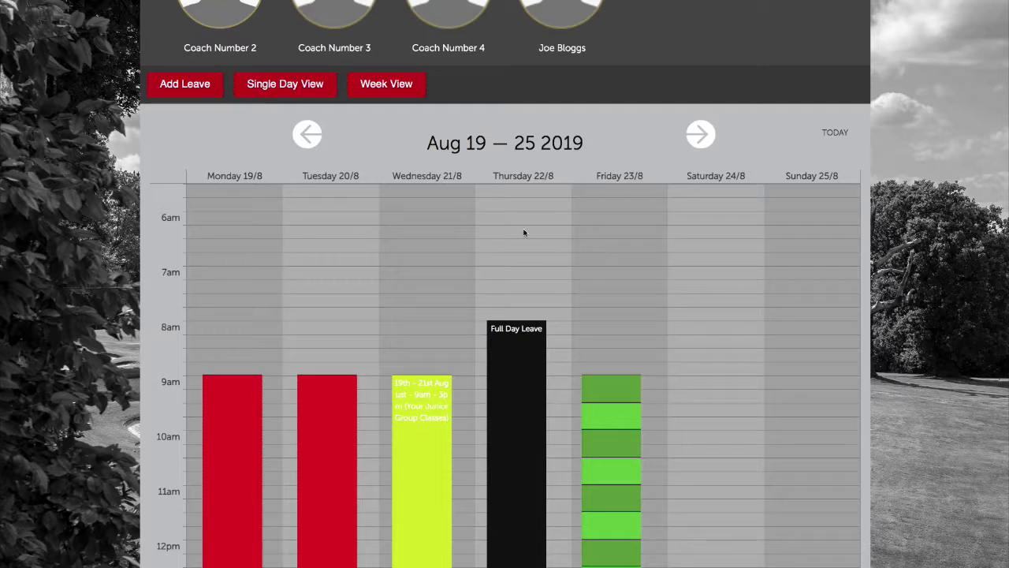
# Check the Full Day Leave block's details on Thursday 22 August
pyautogui.scroll(-5, 575, 347)
pyautogui.scroll(-5, 553, 257)
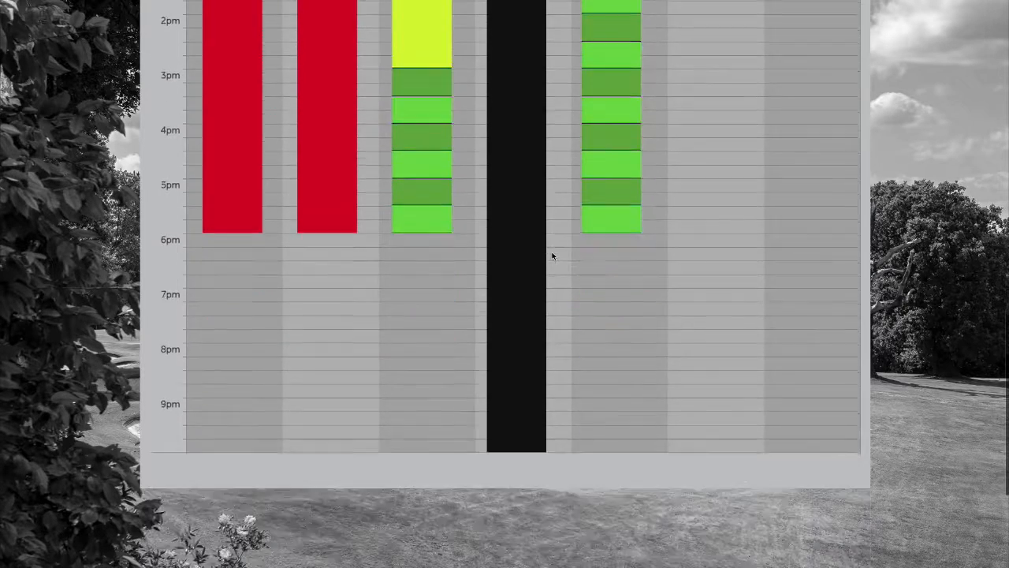
pyautogui.scroll(7, 552, 255)
pyautogui.scroll(2, 550, 256)
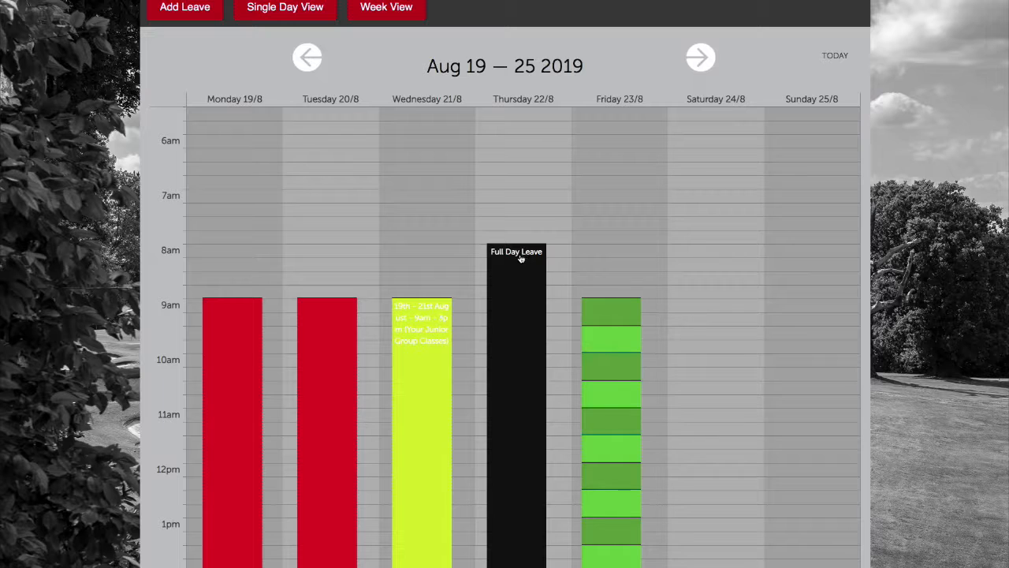
pyautogui.click(518, 261)
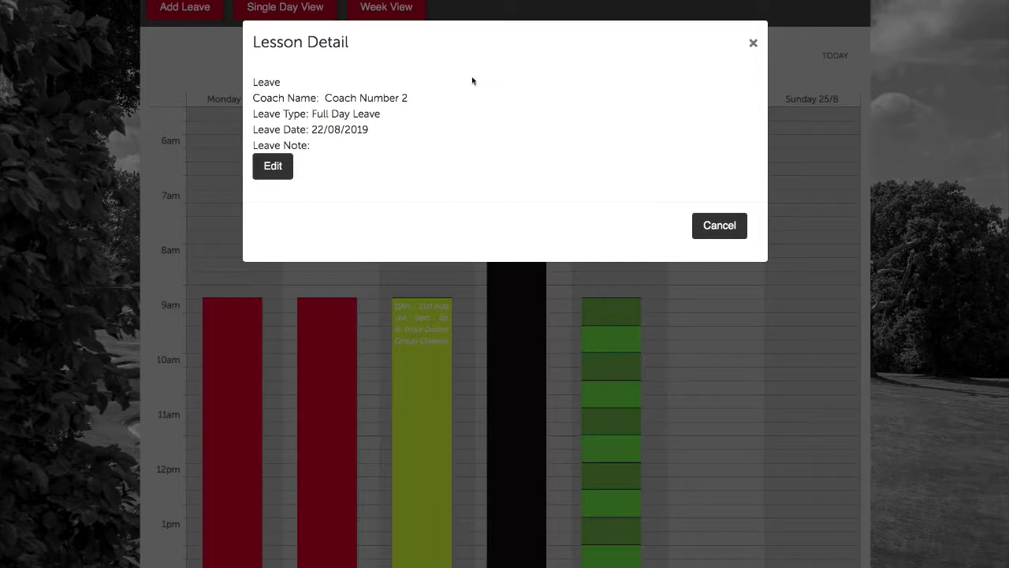
pyautogui.click(753, 43)
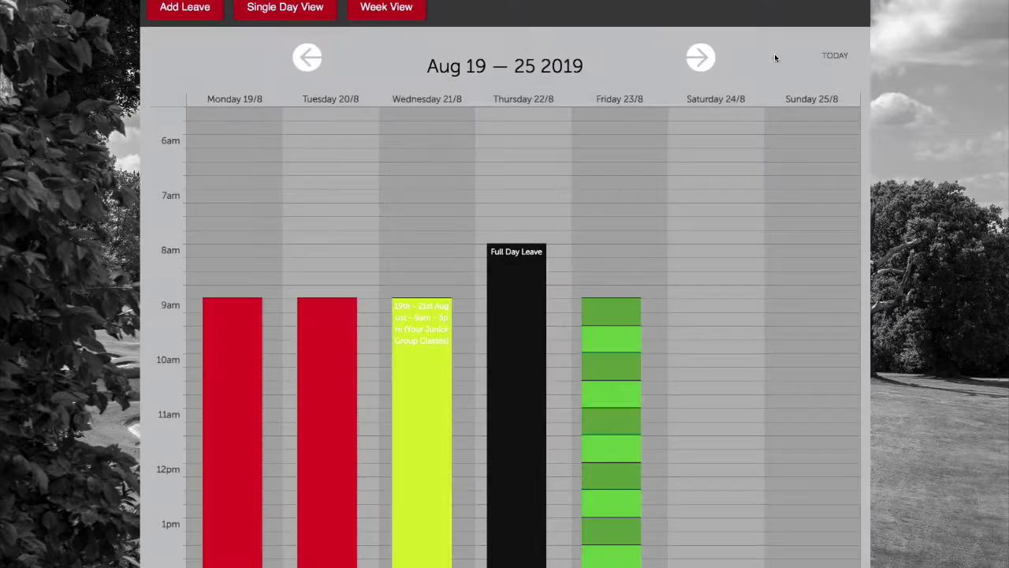
pyautogui.scroll(2, 313, 86)
pyautogui.scroll(1, 260, 110)
# Start a new leave entry of type Other described as 'Day off'
pyautogui.click(204, 133)
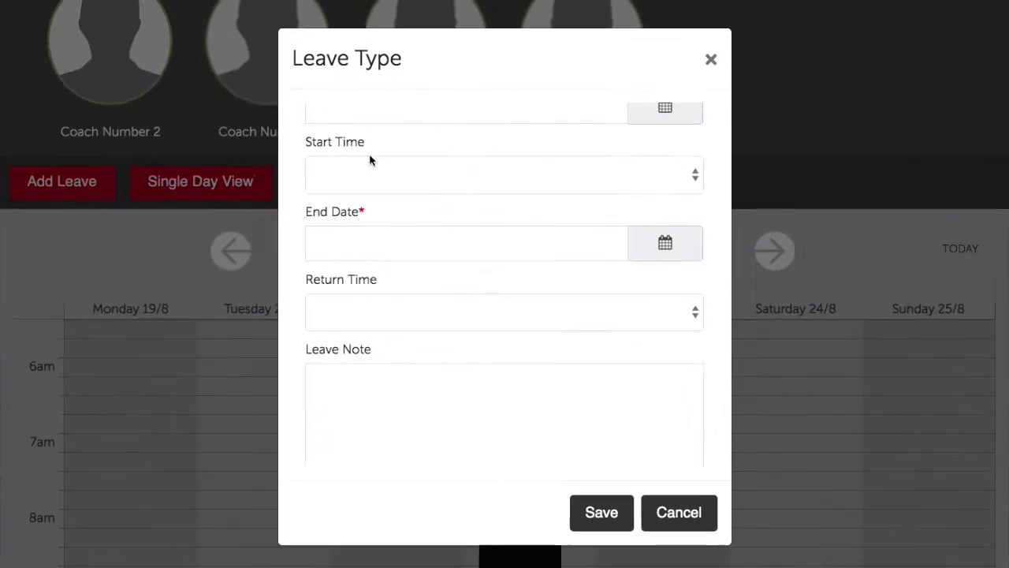
pyautogui.scroll(2, 378, 149)
pyautogui.click(394, 165)
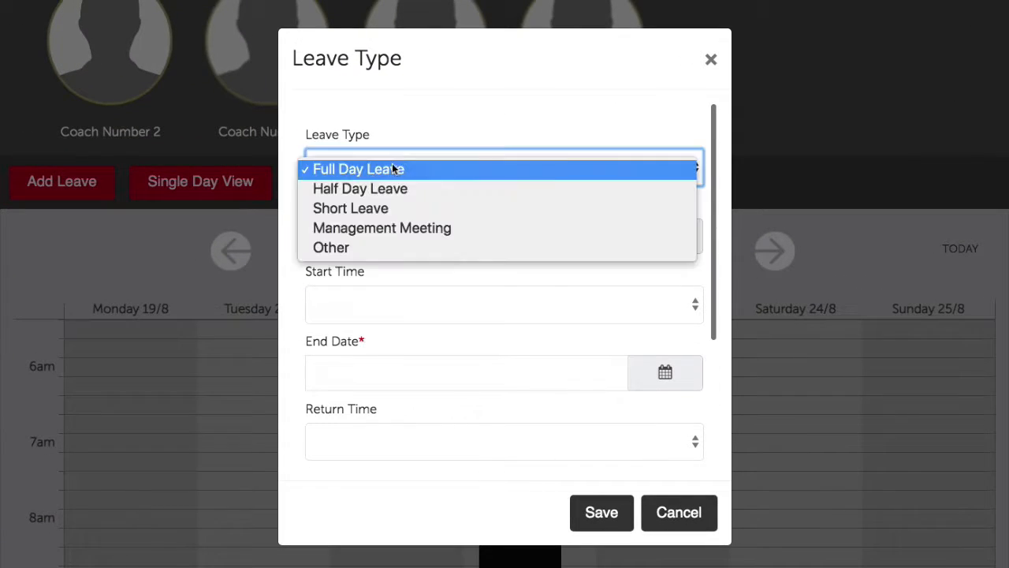
pyautogui.click(400, 245)
pyautogui.click(398, 233)
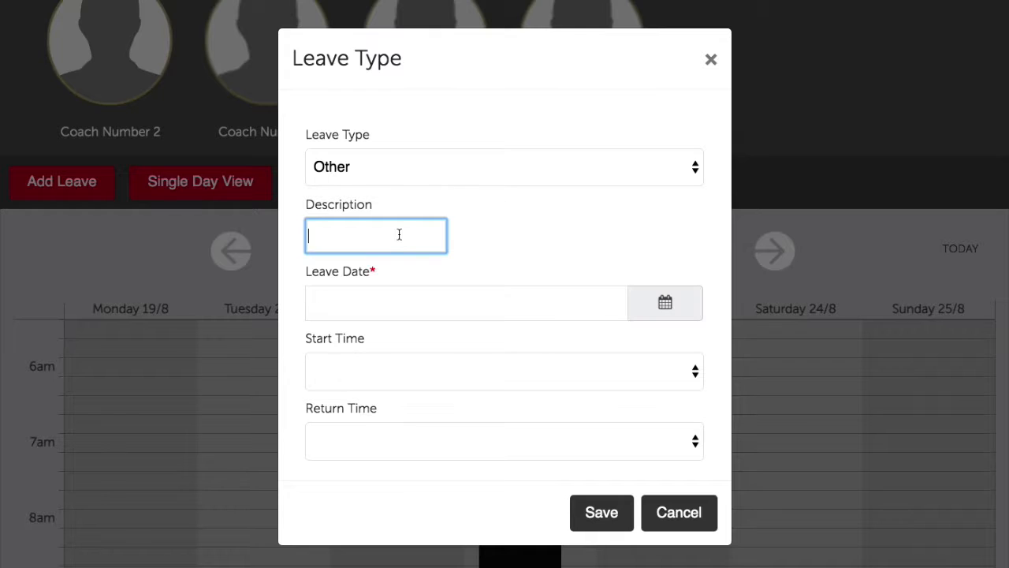
pyautogui.write('Day off')
# Set the leave date to 23/08/2019, running from 07:30 AM to 10:00 PM
pyautogui.click(672, 301)
pyautogui.click(502, 485)
pyautogui.click(476, 373)
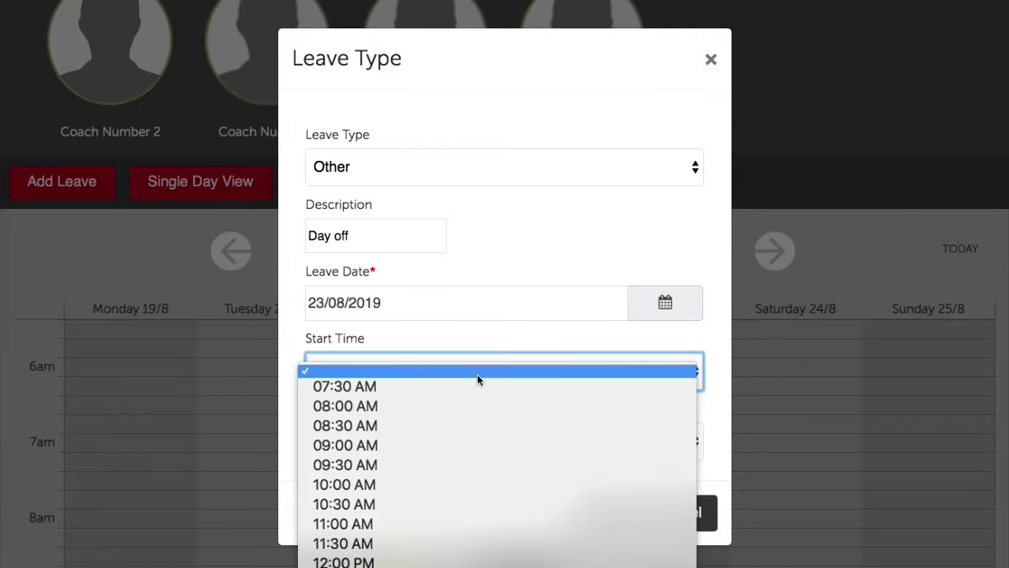
pyautogui.click(450, 391)
pyautogui.click(448, 455)
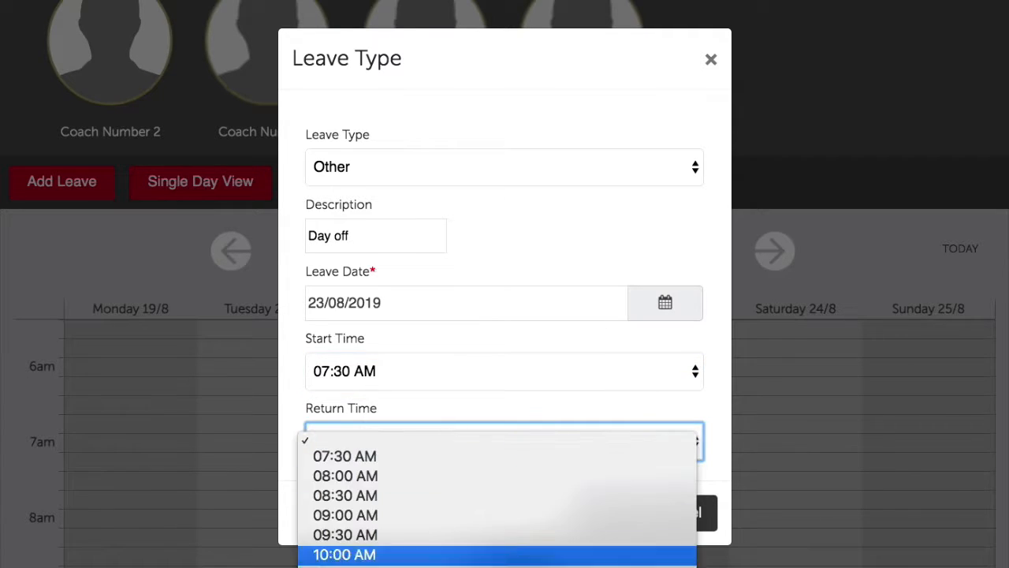
pyautogui.click(450, 566)
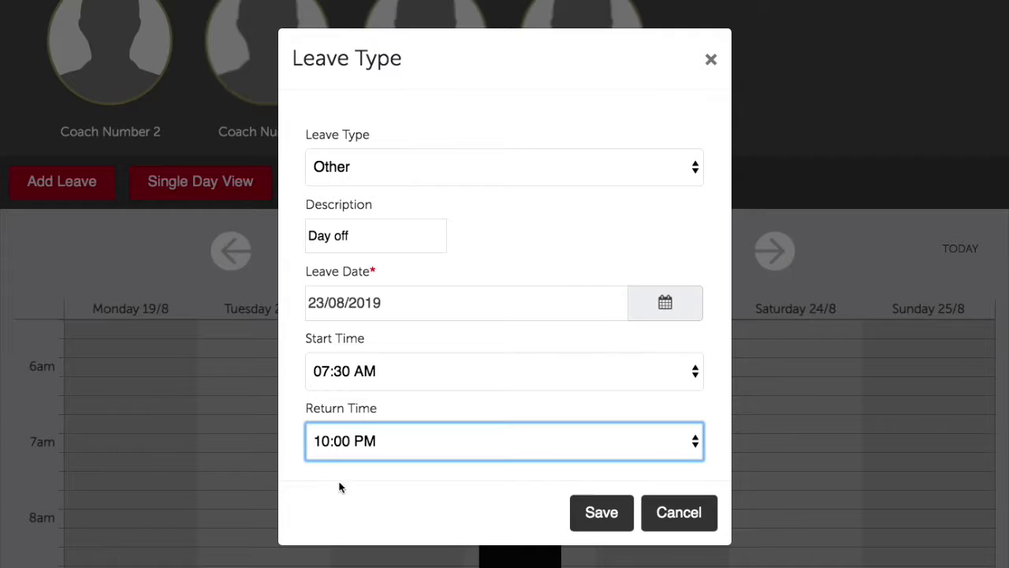
# Save the Day off leave and check its block on Friday 23/8
pyautogui.click(602, 508)
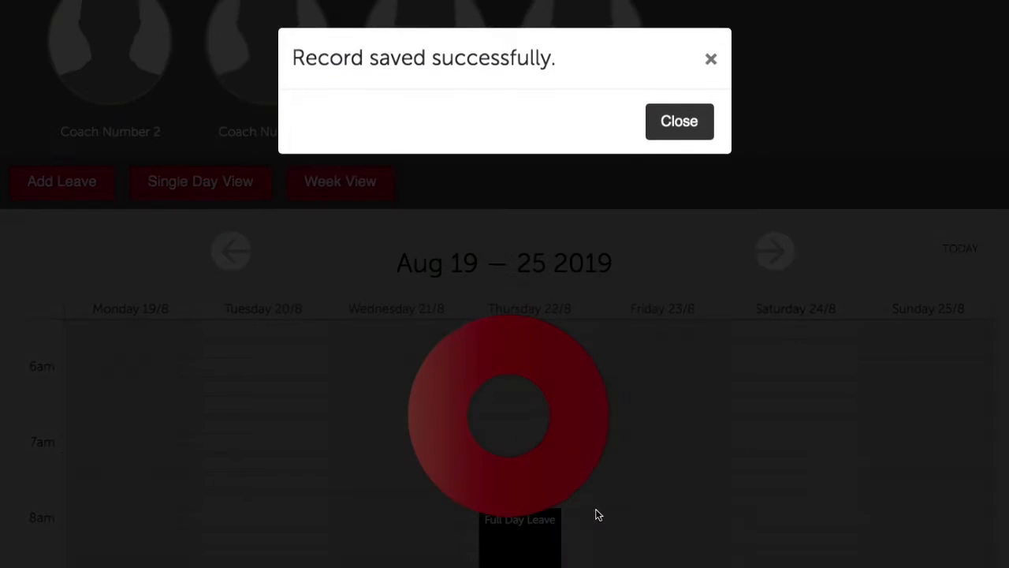
pyautogui.click(662, 126)
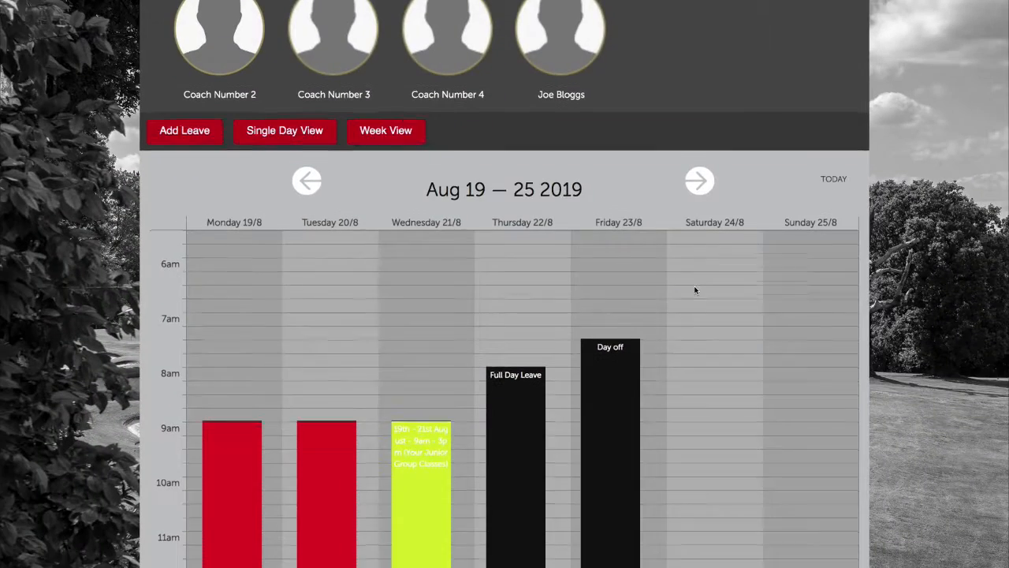
pyautogui.scroll(-7, 772, 397)
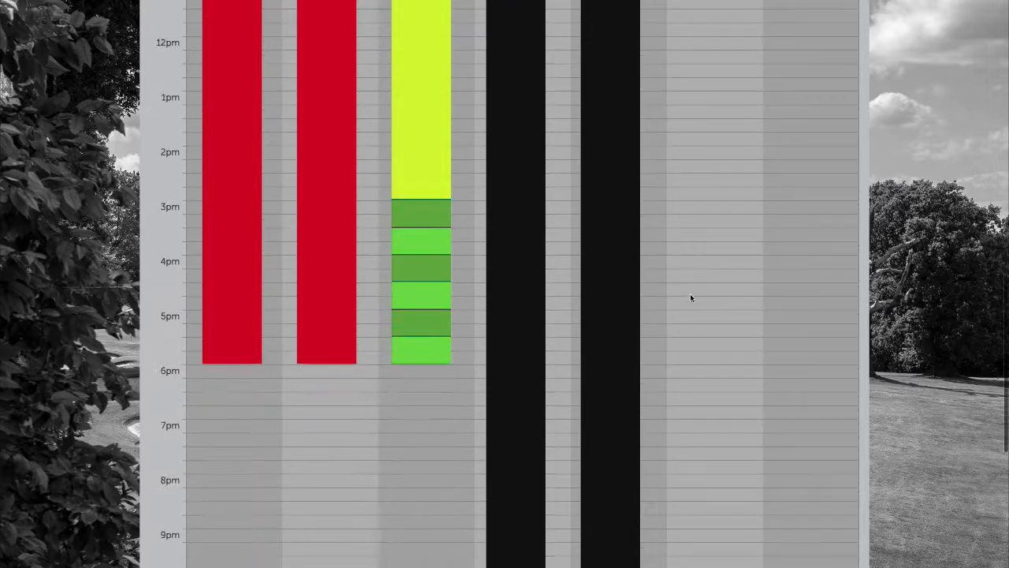
pyautogui.scroll(-1, 690, 297)
pyautogui.scroll(4, 690, 298)
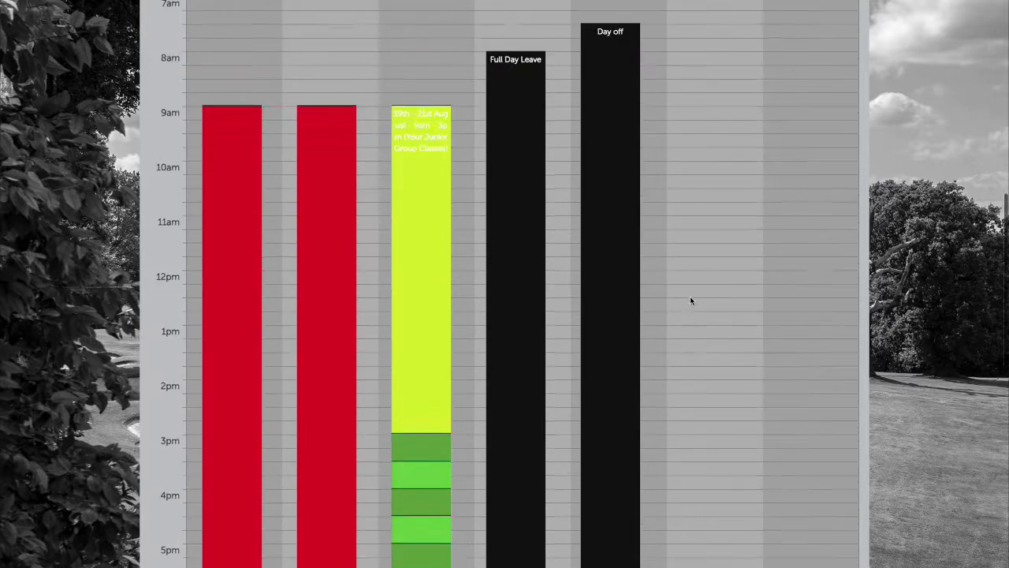
pyautogui.scroll(3, 690, 295)
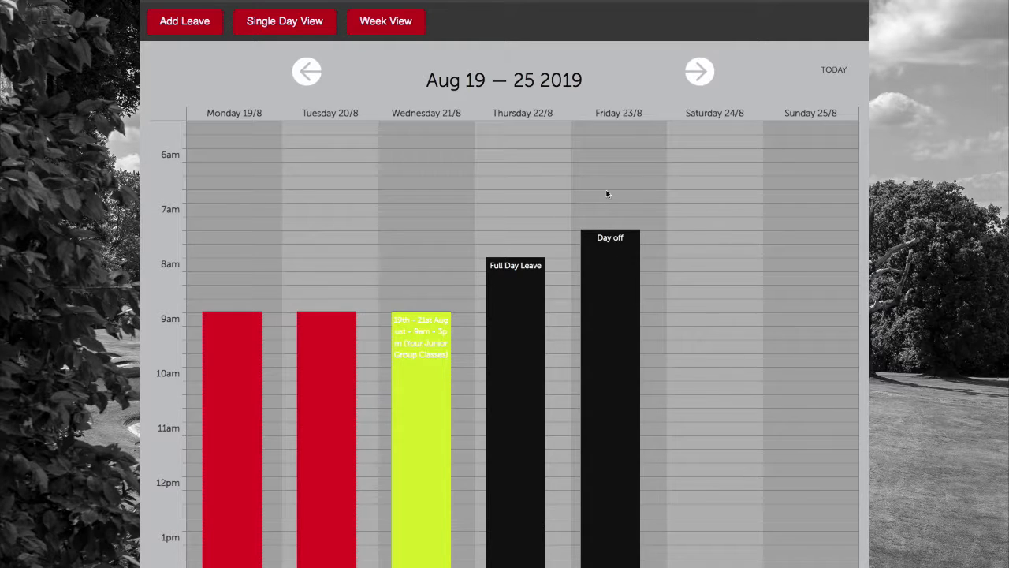
pyautogui.scroll(3, 603, 193)
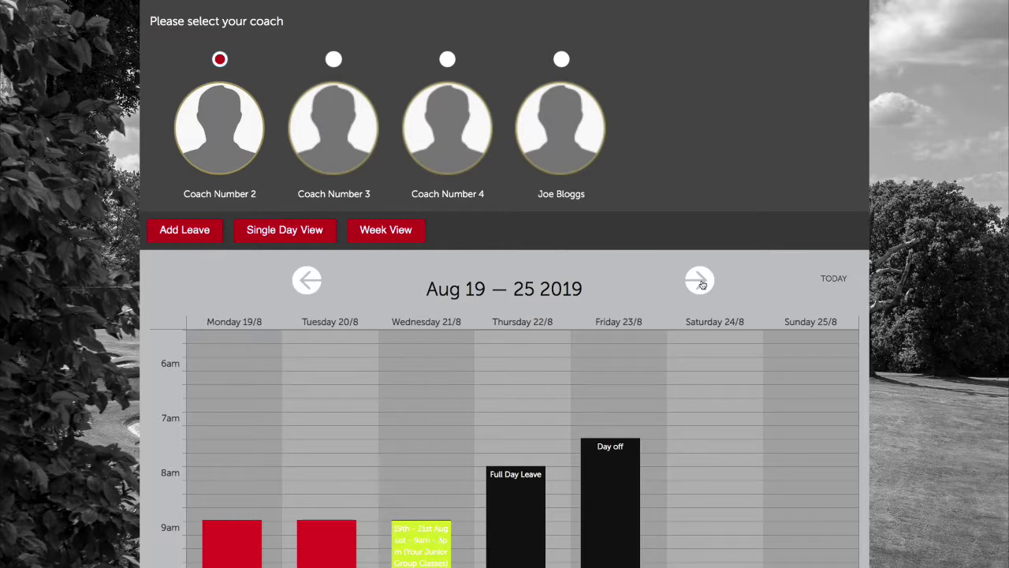
# Advance the calendar to the week of Aug 26 – Sep 1 2019
pyautogui.click(699, 282)
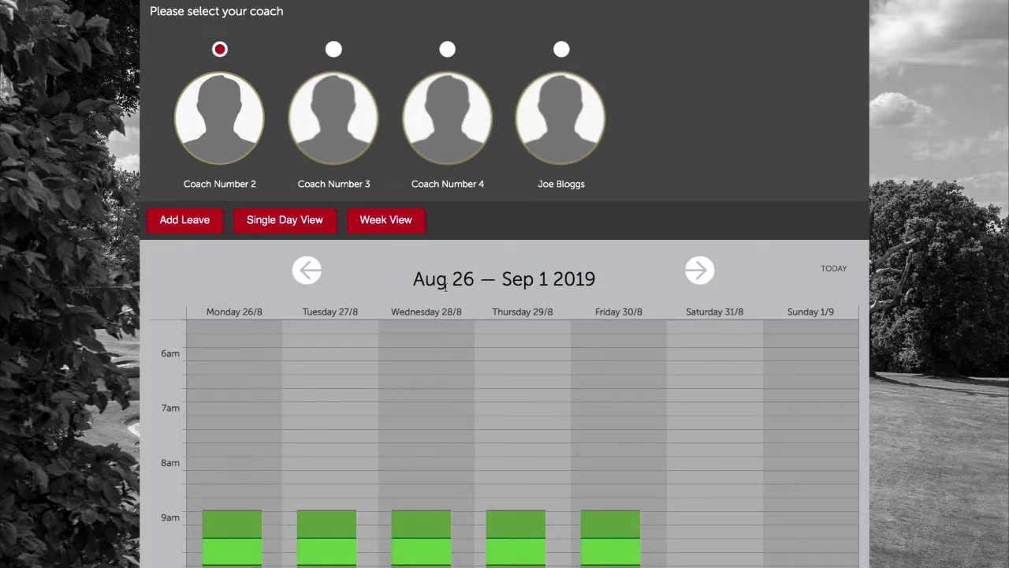
pyautogui.scroll(-6, 446, 286)
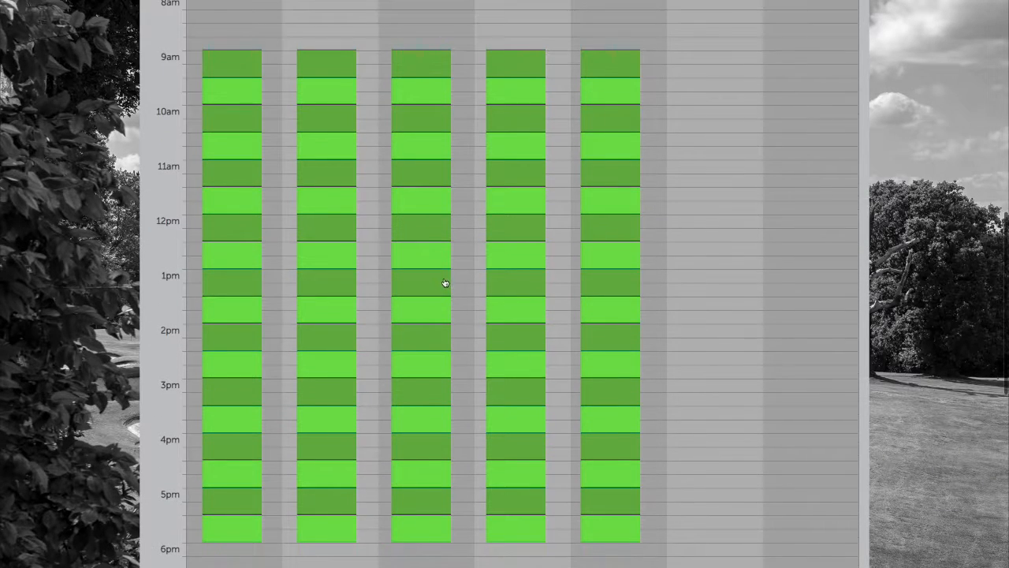
pyautogui.scroll(4, 325, 208)
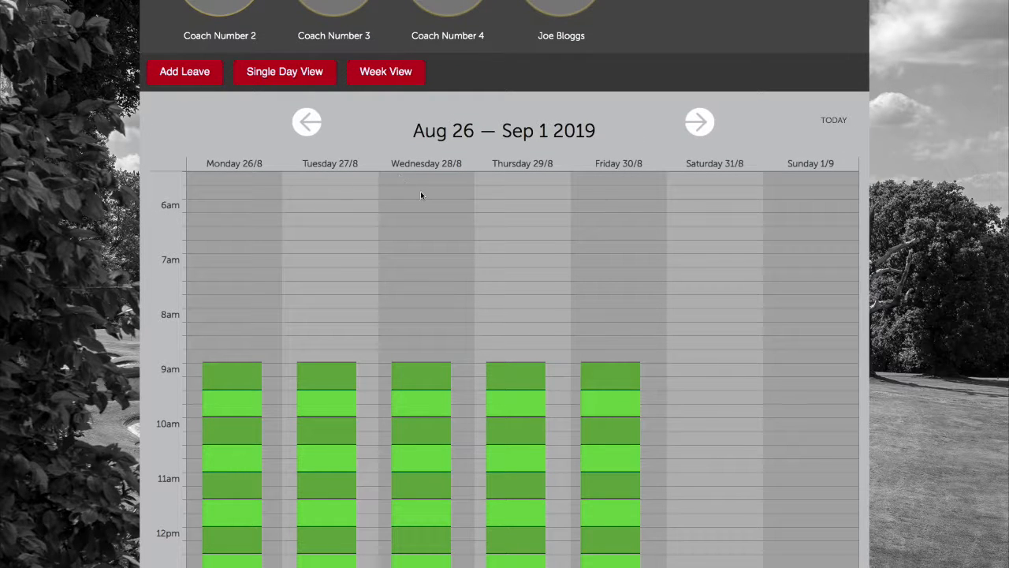
# Fill in a new leave for Monday 26/8, from 09:00 AM to 01:00 PM
pyautogui.click(184, 73)
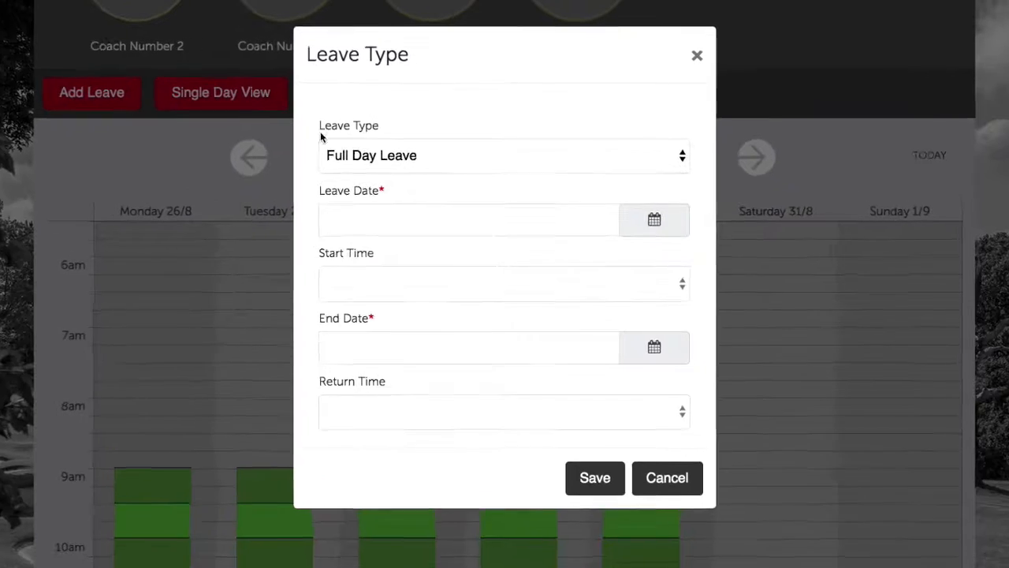
pyautogui.click(363, 155)
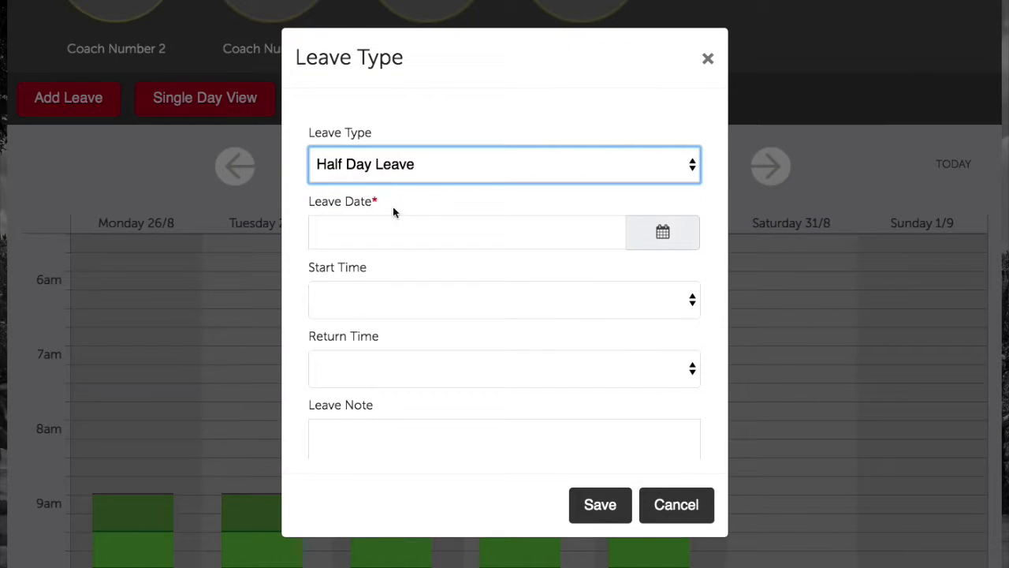
pyautogui.click(430, 237)
pyautogui.click(563, 209)
pyautogui.click(661, 231)
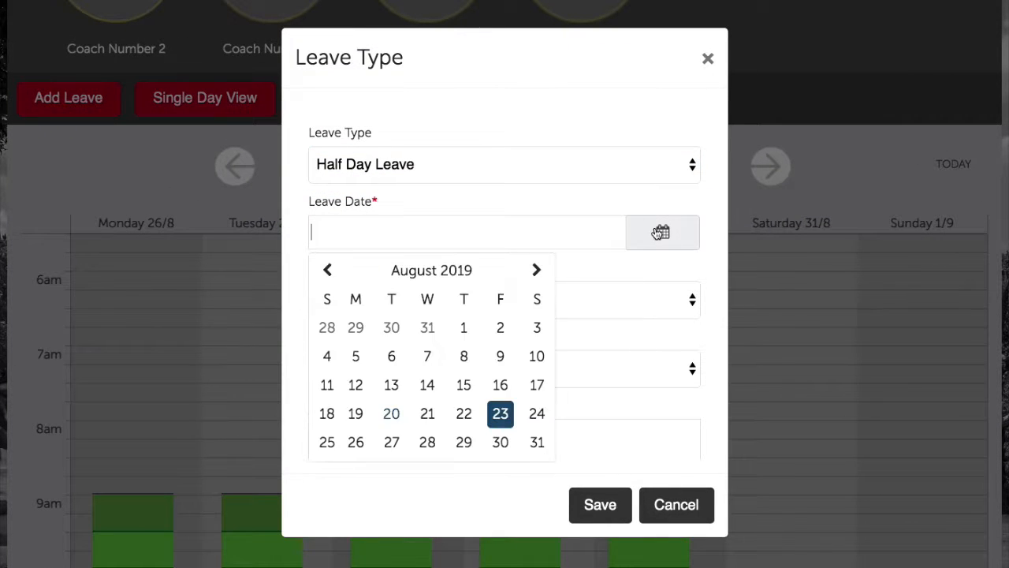
pyautogui.click(355, 443)
pyautogui.click(395, 303)
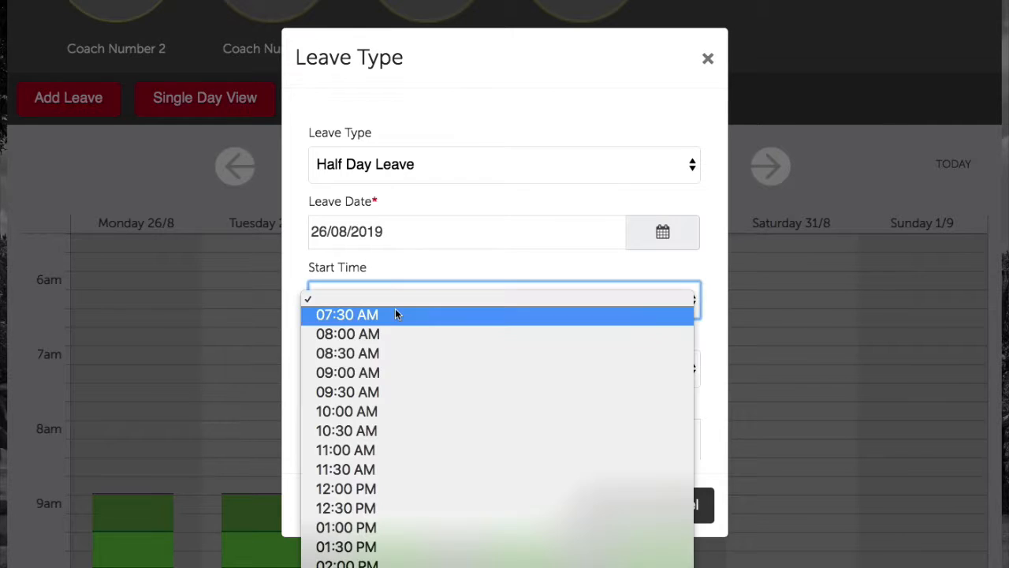
pyautogui.click(392, 373)
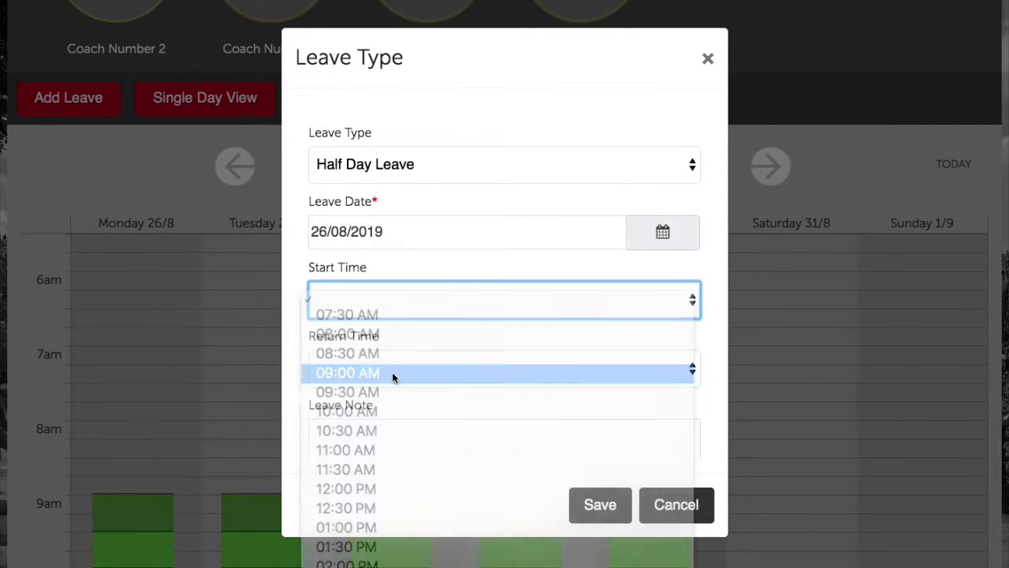
pyautogui.click(404, 388)
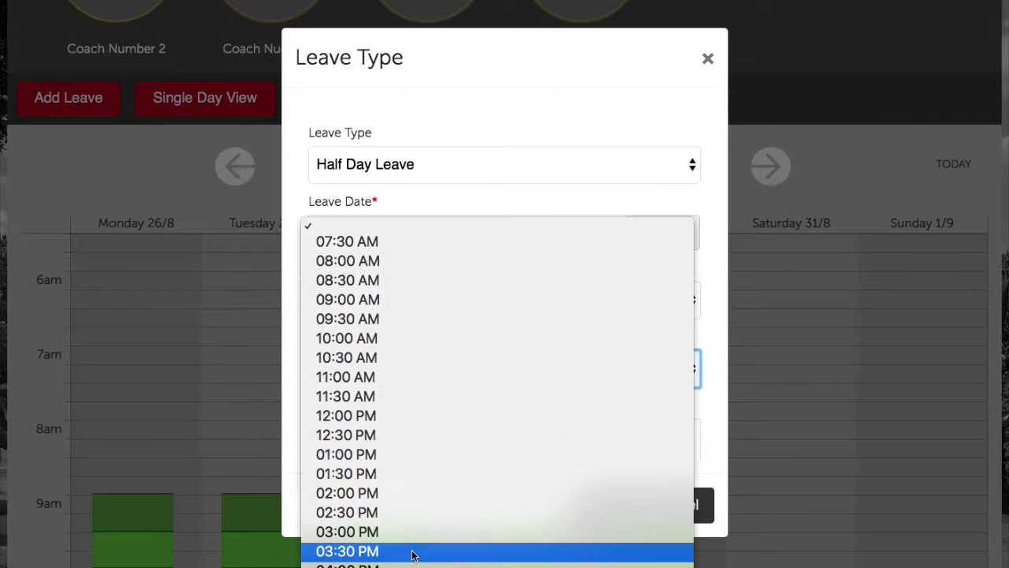
pyautogui.click(384, 455)
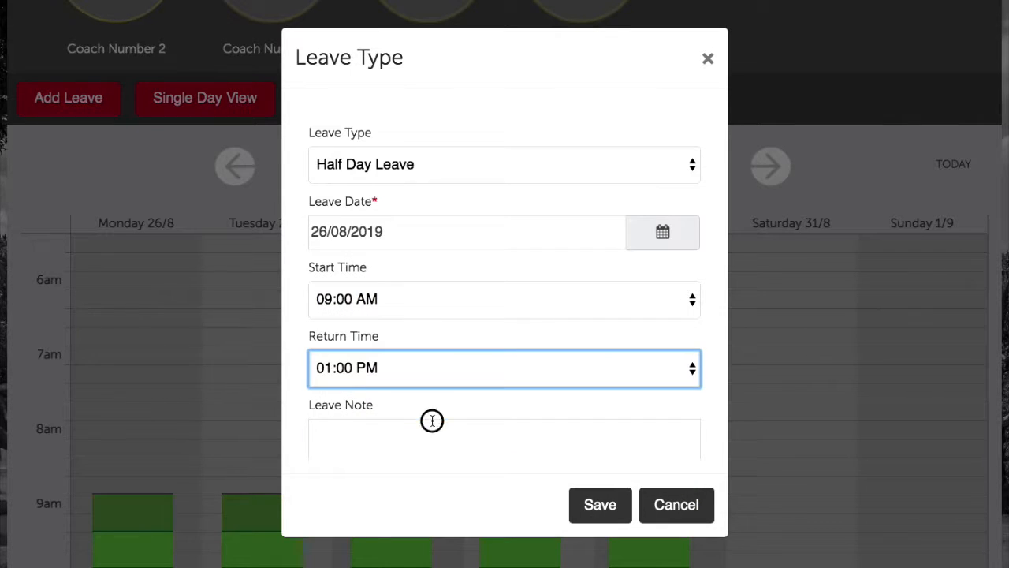
# Add the note 'This is a tutorial on half day leaves' and save the leave
pyautogui.click(432, 424)
pyautogui.scroll(-2, 447, 444)
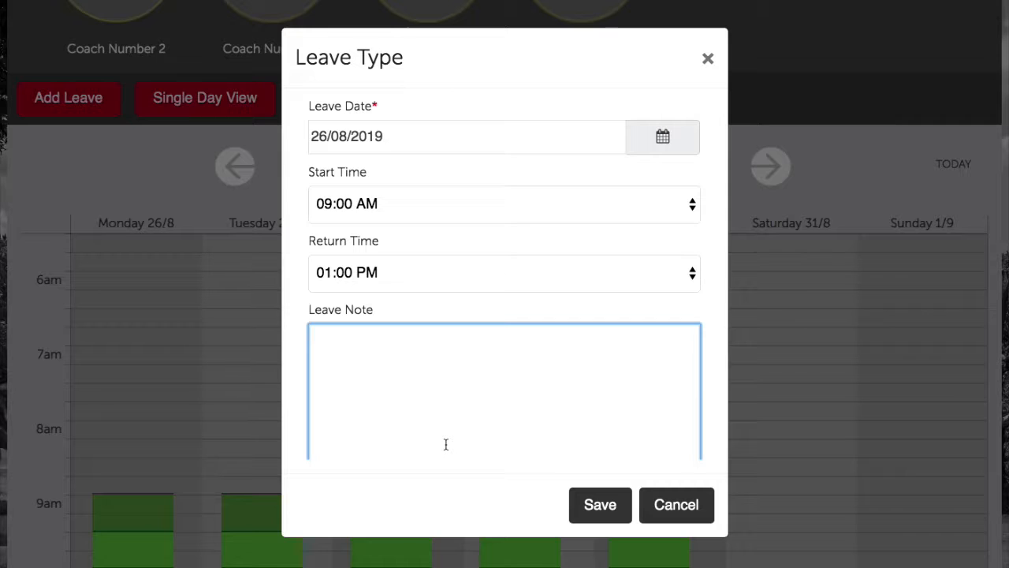
pyautogui.write('This is a tutorial on ')
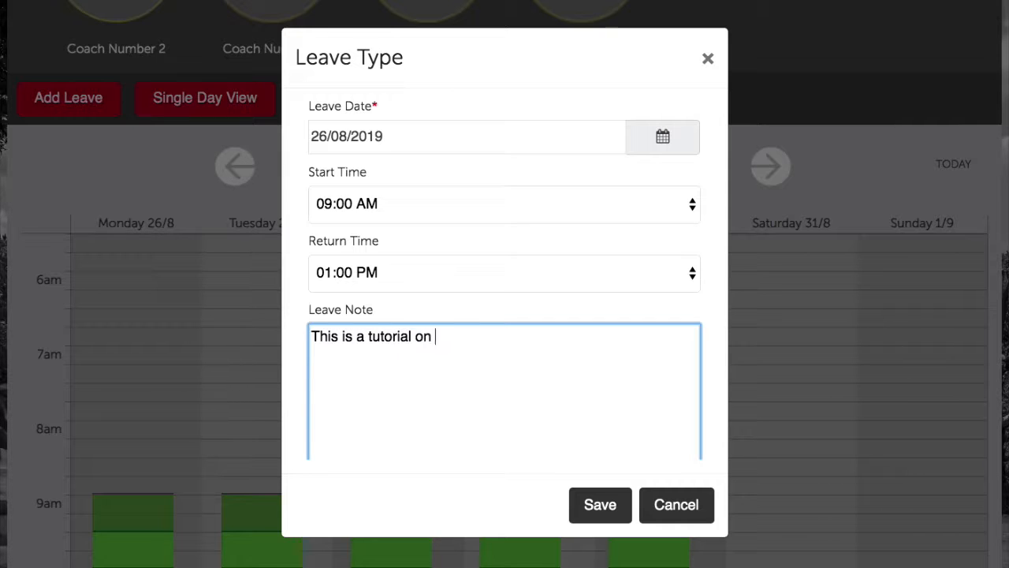
pyautogui.write('half day le')
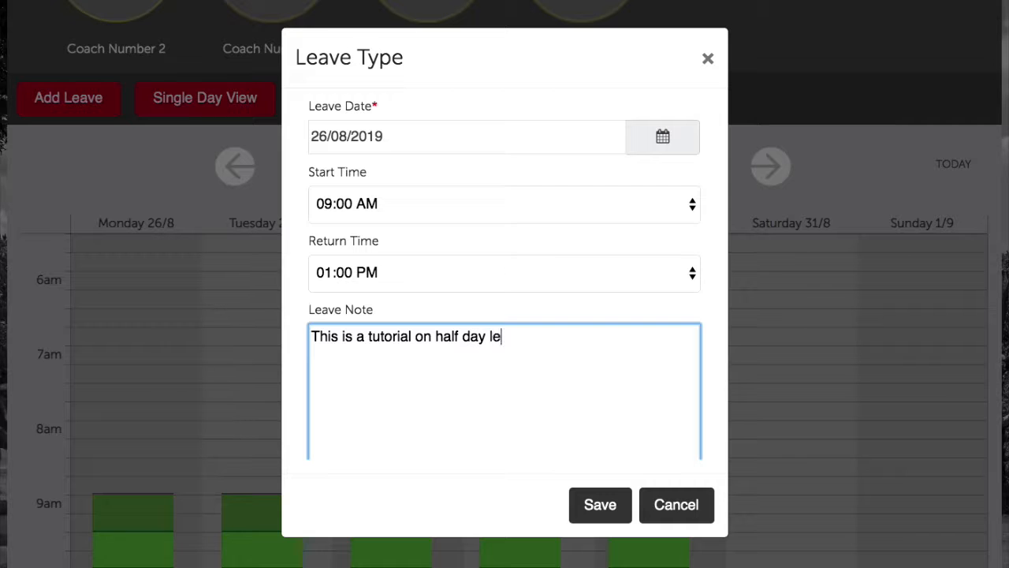
pyautogui.write('aves')
pyautogui.click(594, 507)
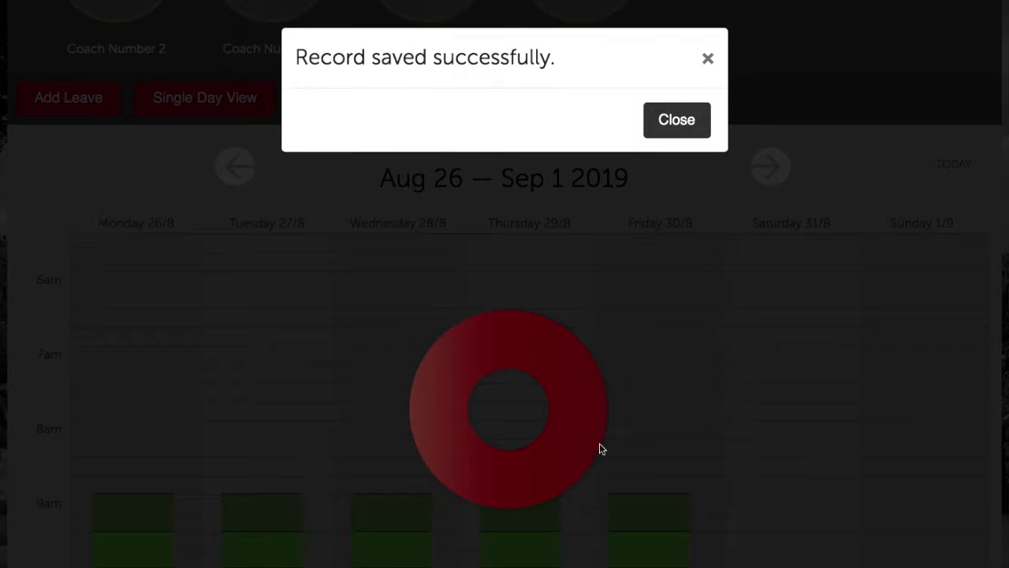
pyautogui.click(672, 117)
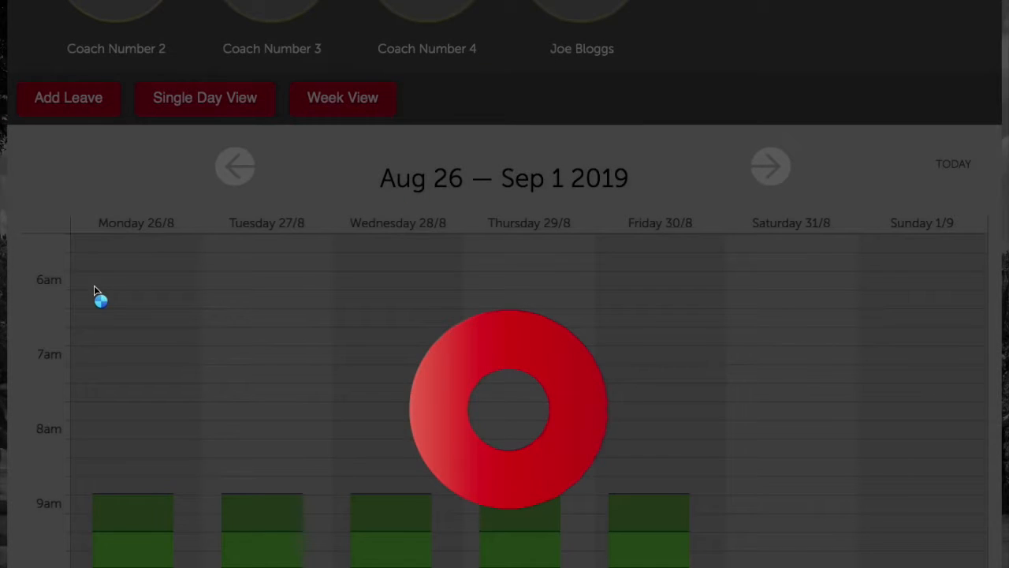
# Review the Half Day Leave details, then switch to the fourth coach's Aug 19–25 calendar
pyautogui.scroll(-3, 237, 331)
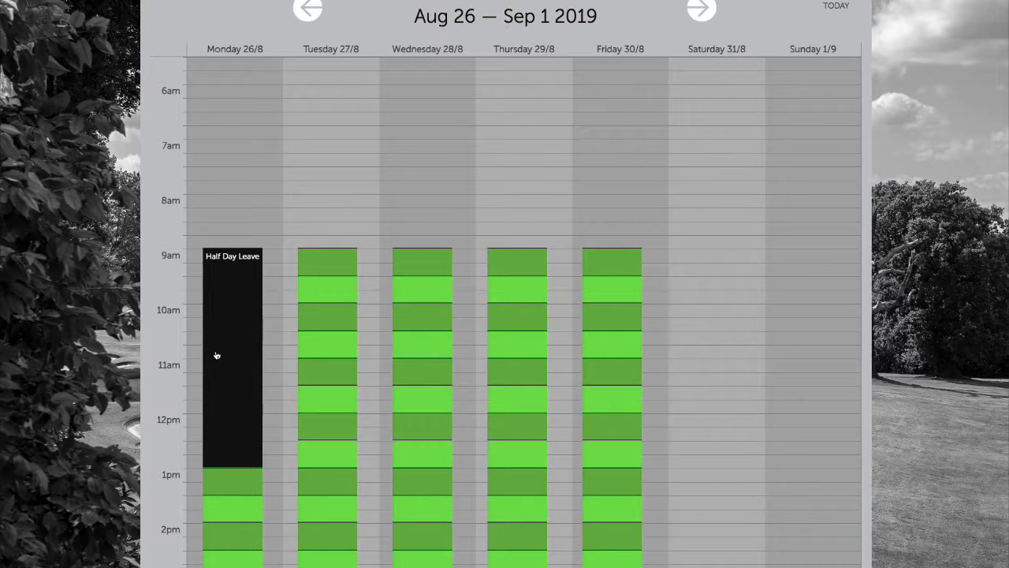
pyautogui.click(218, 287)
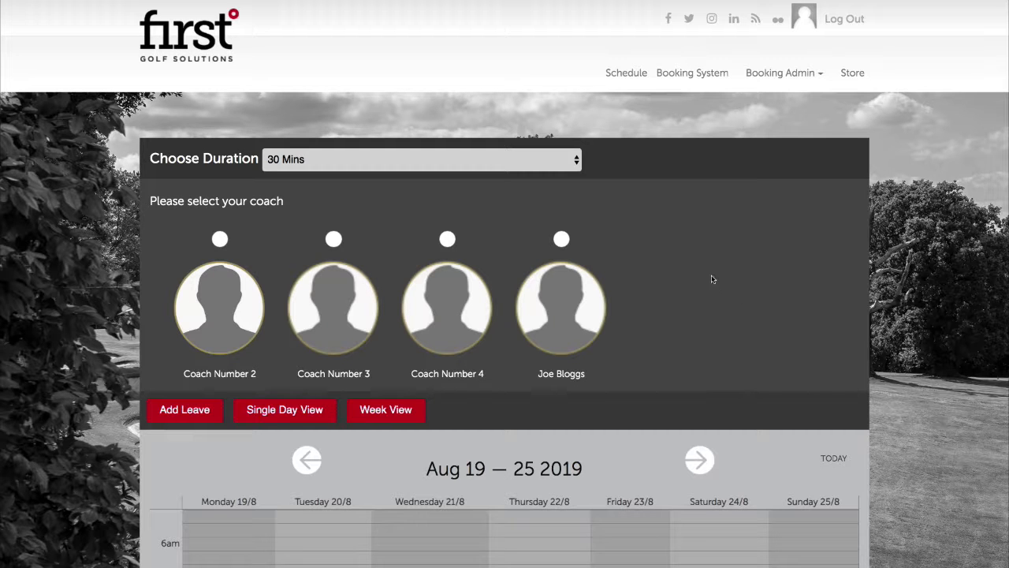
pyautogui.scroll(-1, 713, 282)
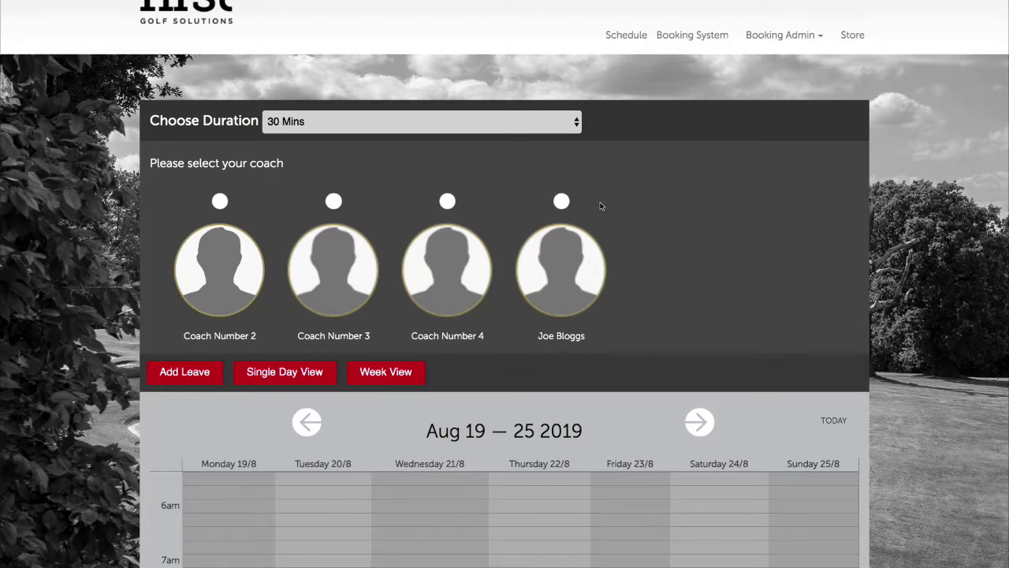
pyautogui.click(562, 202)
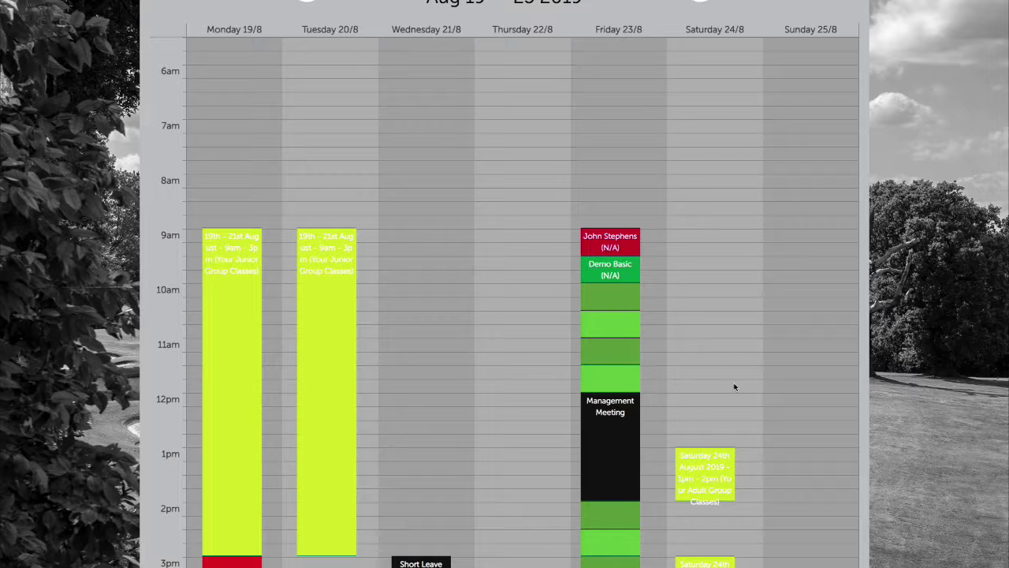
# Delete Friday 23/8's 12–2 PM Management Meeting and confirm the deletion
pyautogui.click(623, 415)
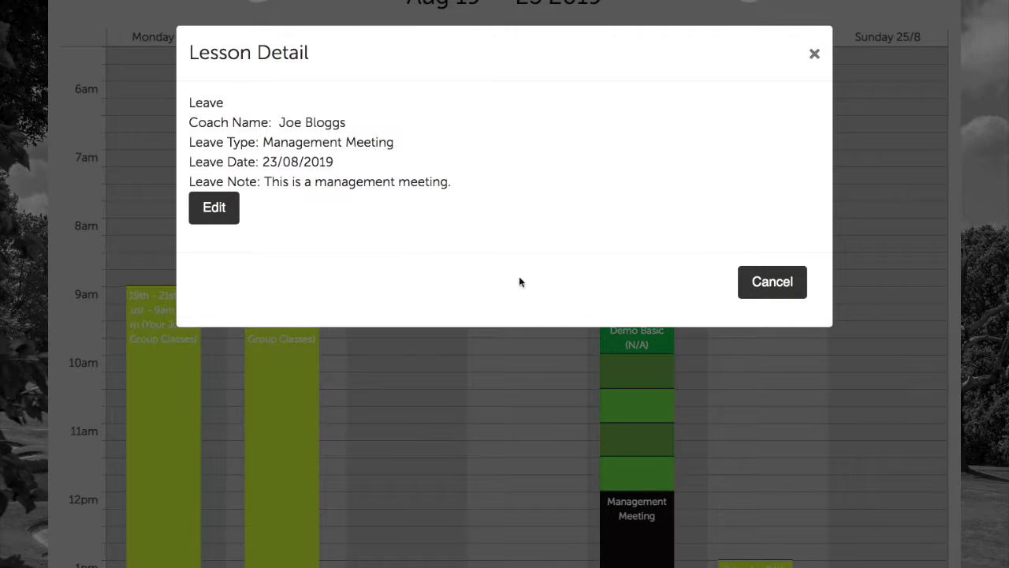
pyautogui.click(225, 209)
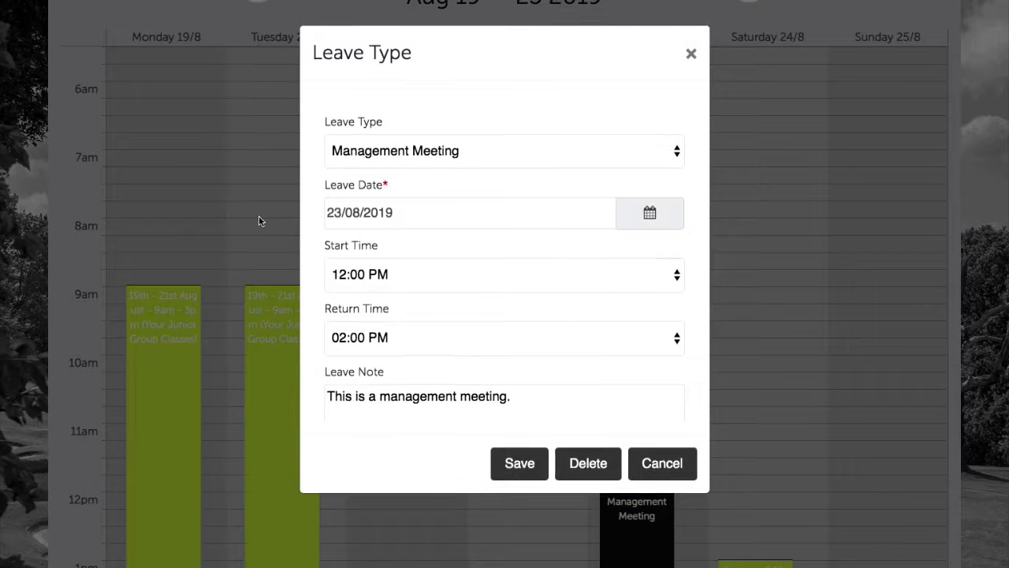
pyautogui.click(579, 469)
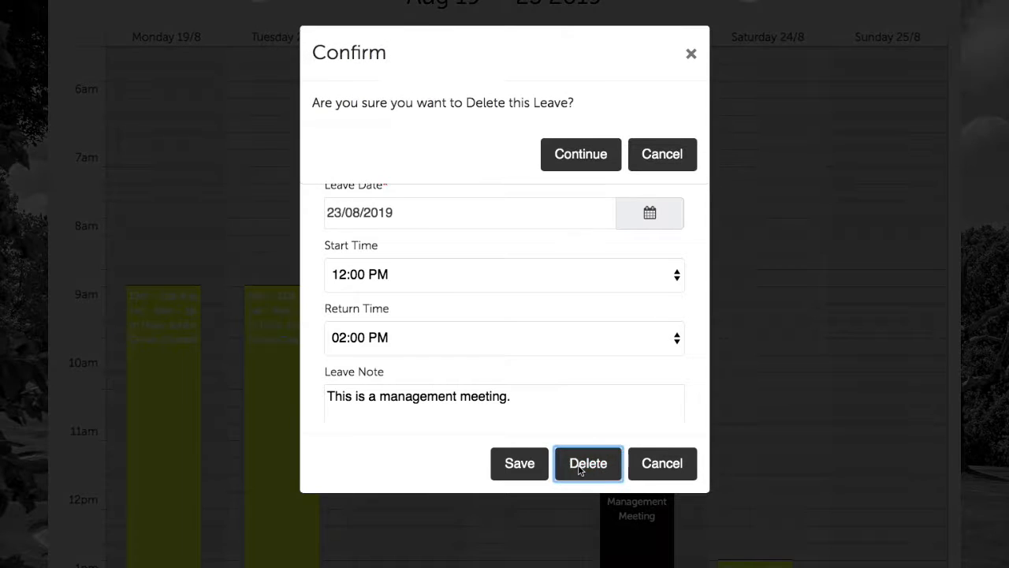
pyautogui.click(585, 153)
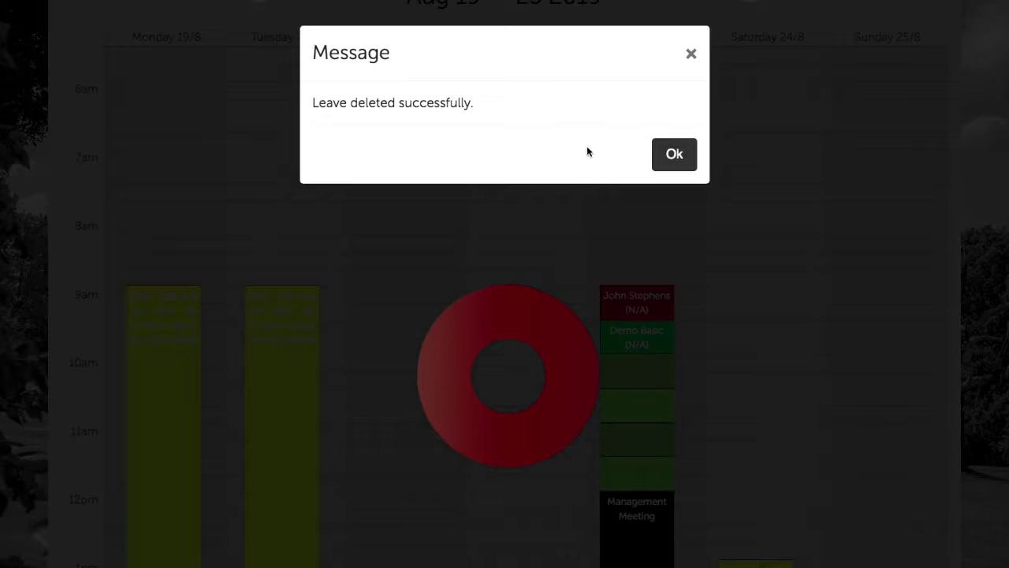
pyautogui.click(671, 154)
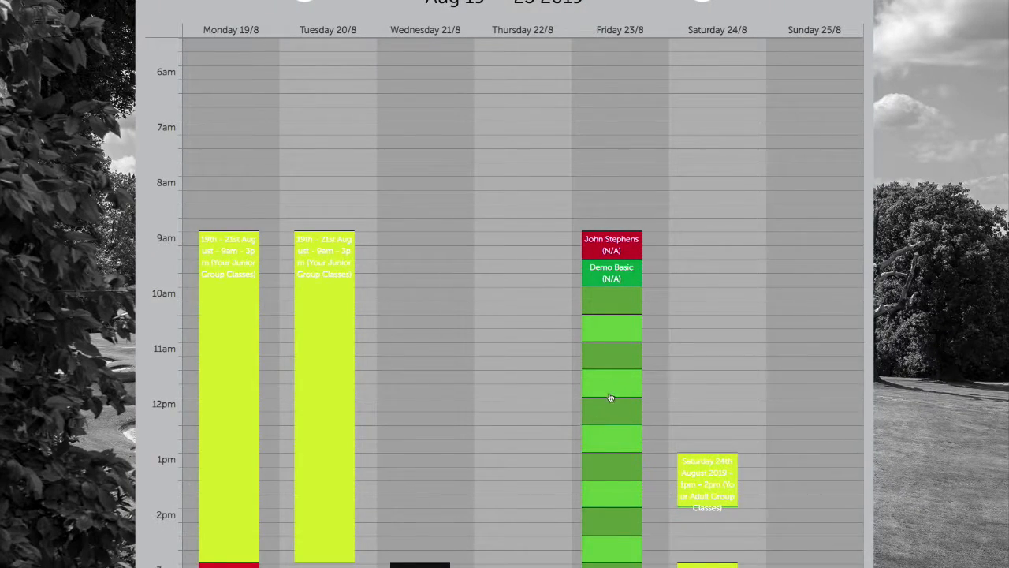
pyautogui.scroll(2, 628, 379)
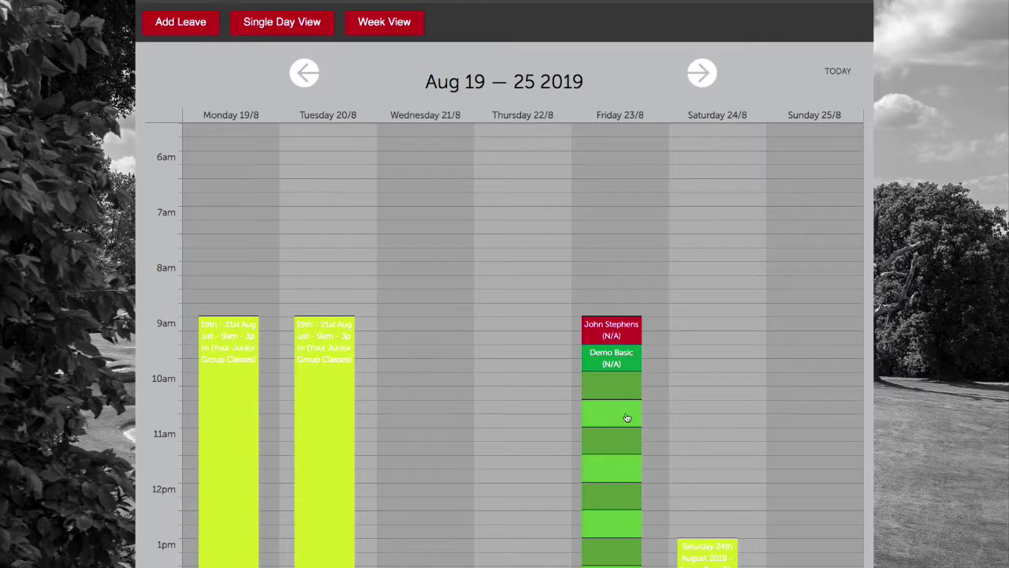
# Open the Booking Admin dropdown from the booking page
pyautogui.scroll(-1, 627, 418)
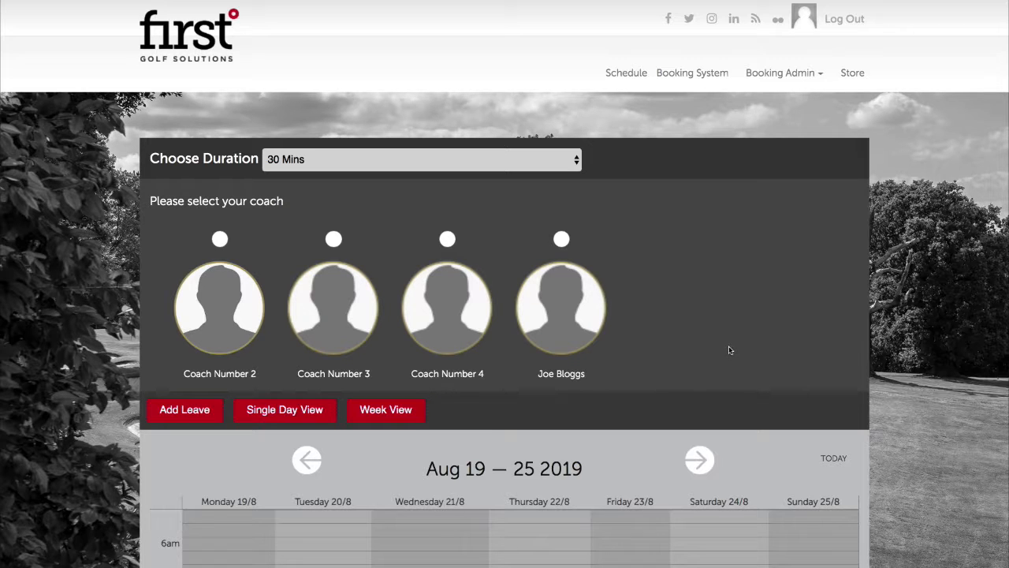
pyautogui.click(784, 74)
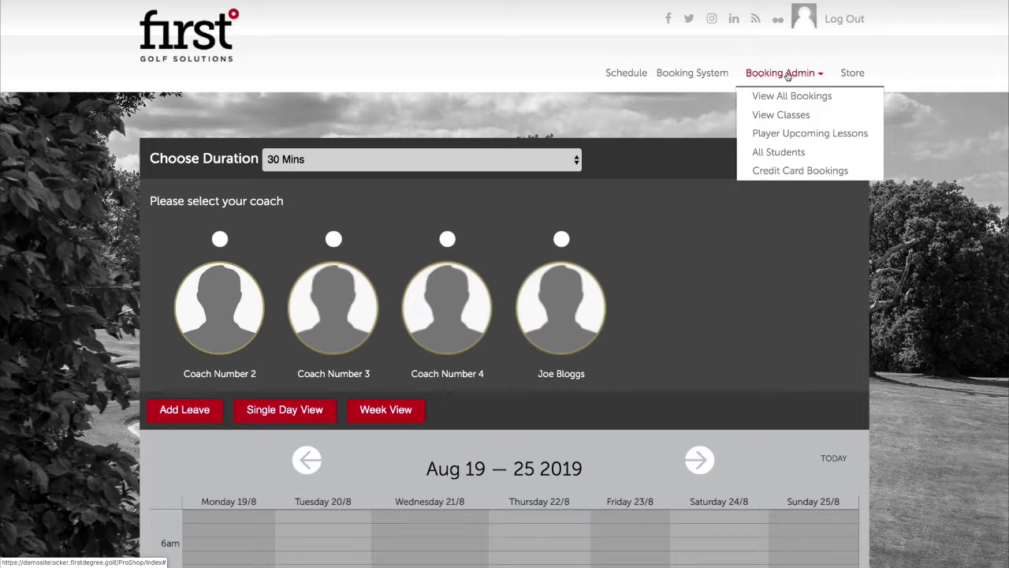
# Go to View Classes and filter by programme type Your Junior Group Classes
pyautogui.click(778, 114)
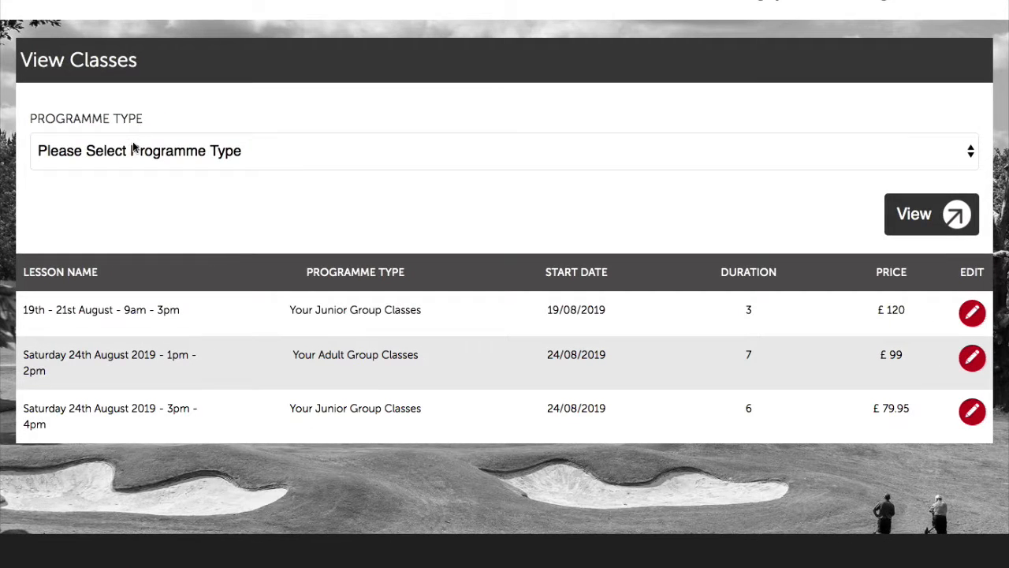
pyautogui.click(131, 149)
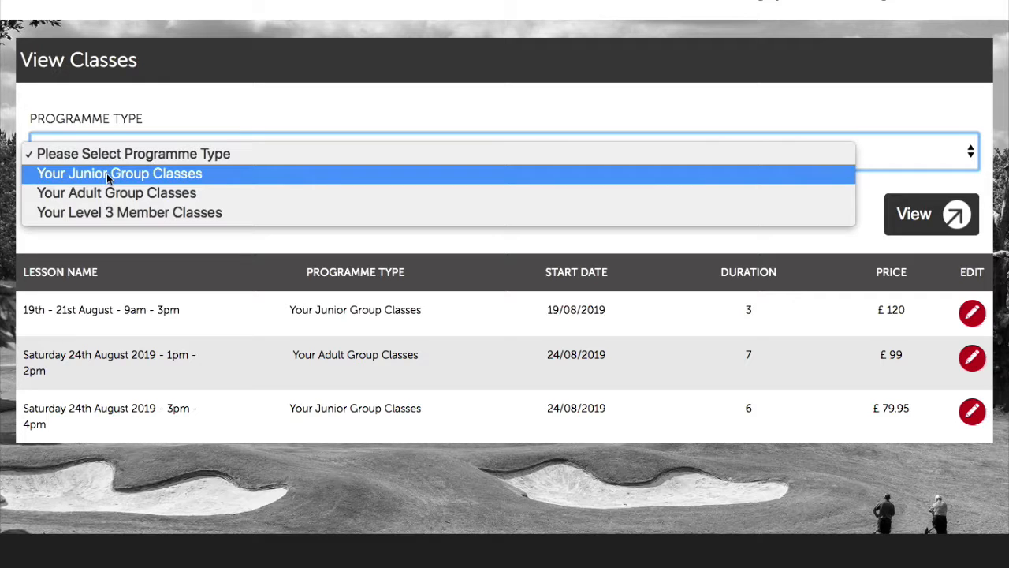
pyautogui.click(107, 173)
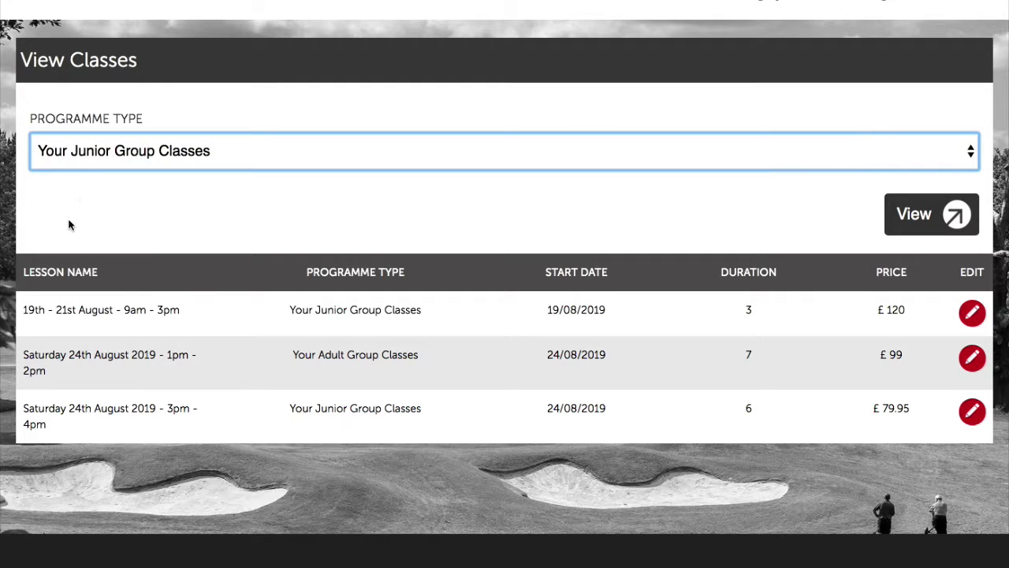
pyautogui.click(942, 209)
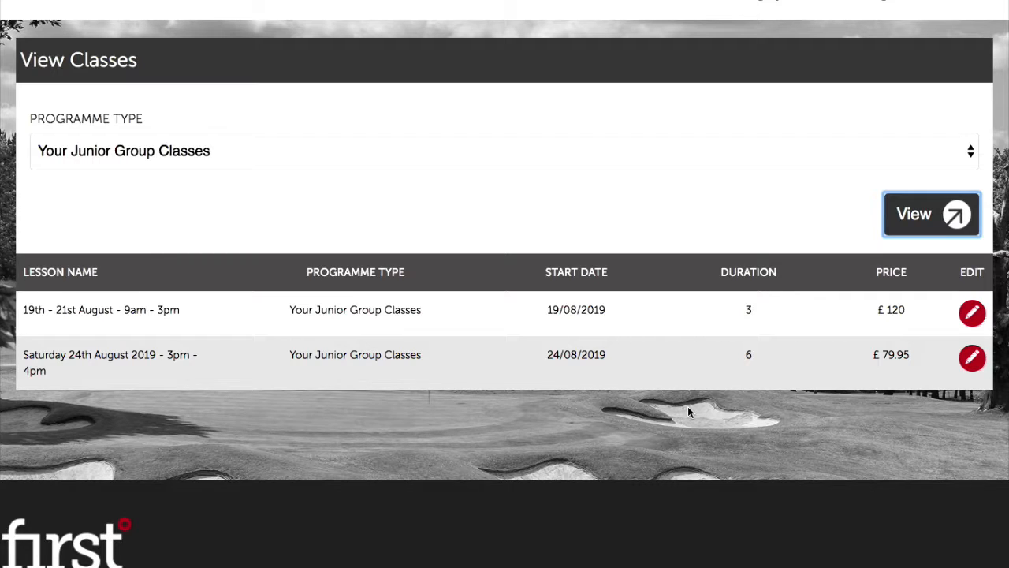
# Delete the single attendee from the Saturday 24th August 2019 3pm–4pm class
pyautogui.click(973, 360)
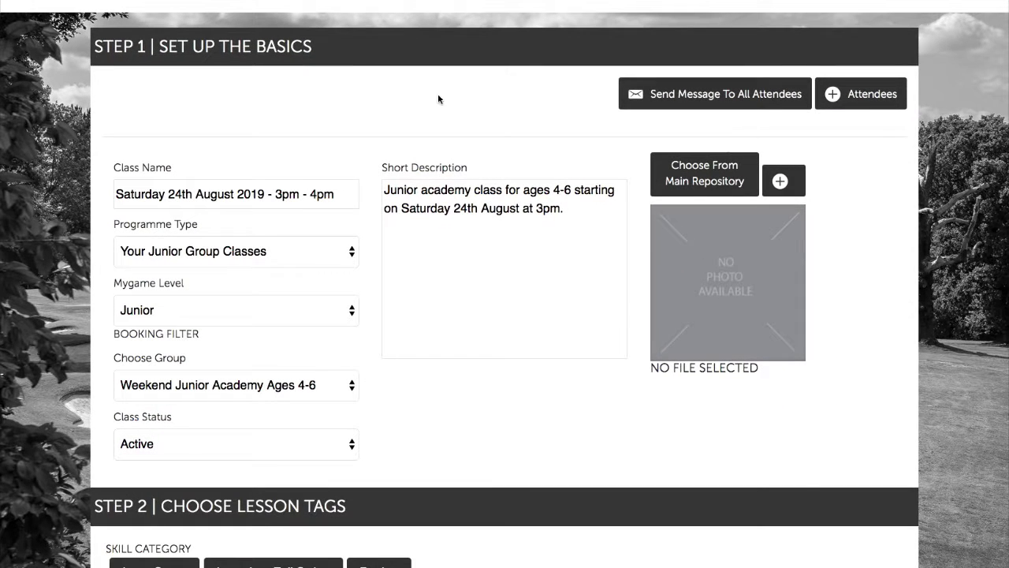
pyautogui.click(863, 94)
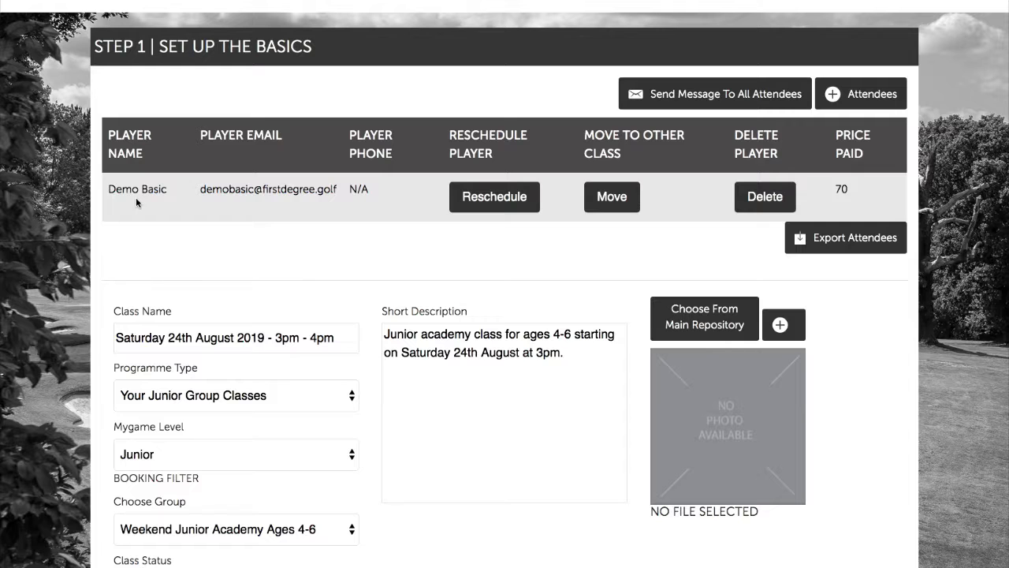
pyautogui.click(768, 196)
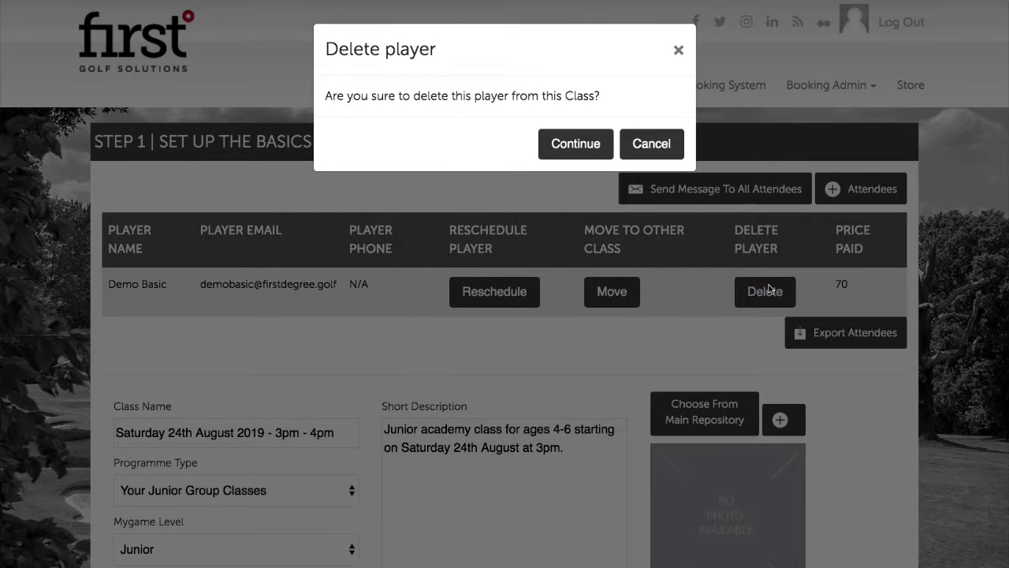
pyautogui.click(569, 153)
pyautogui.click(663, 143)
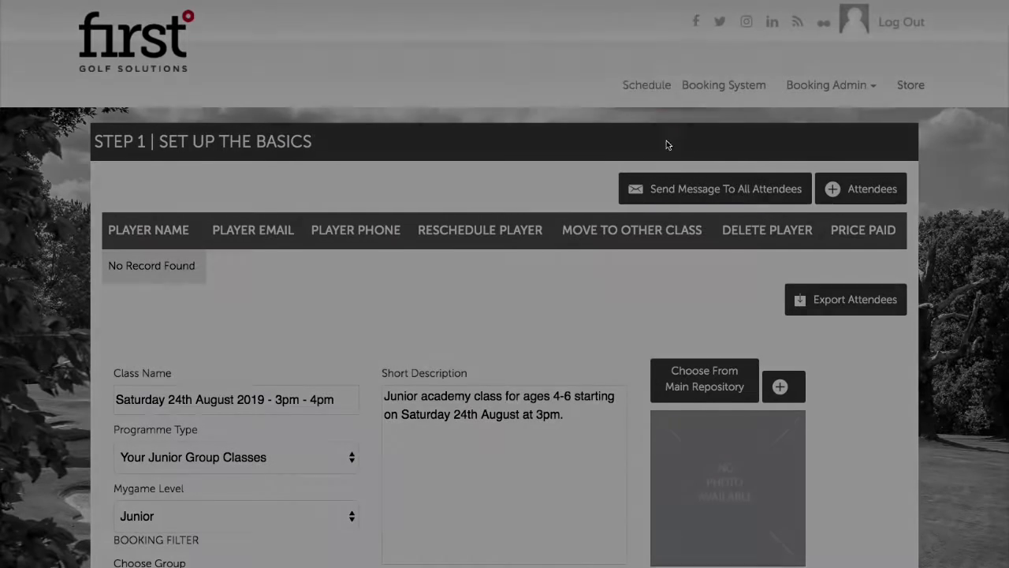
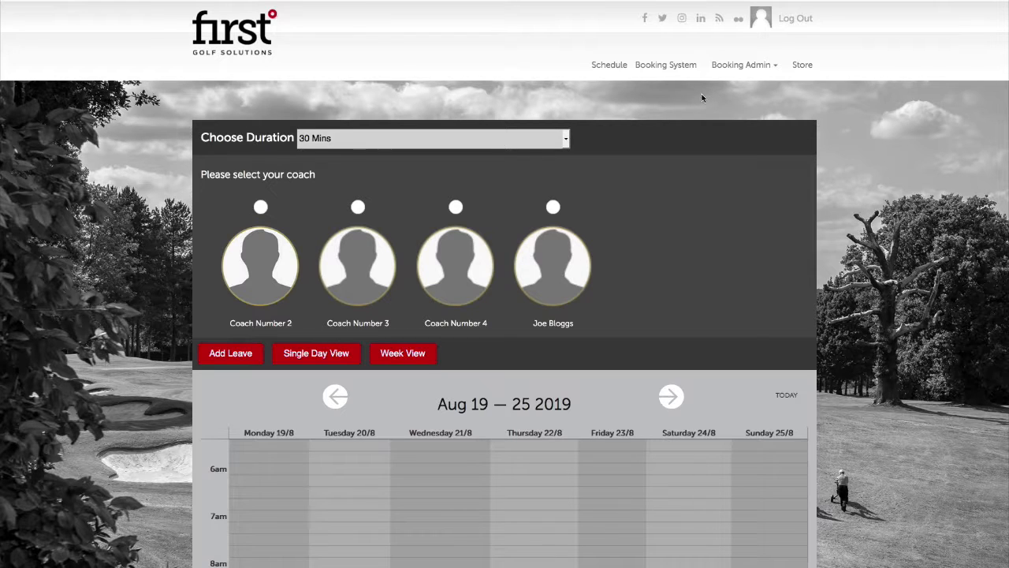
# Open the All Students list from the Booking Admin menu
pyautogui.click(770, 68)
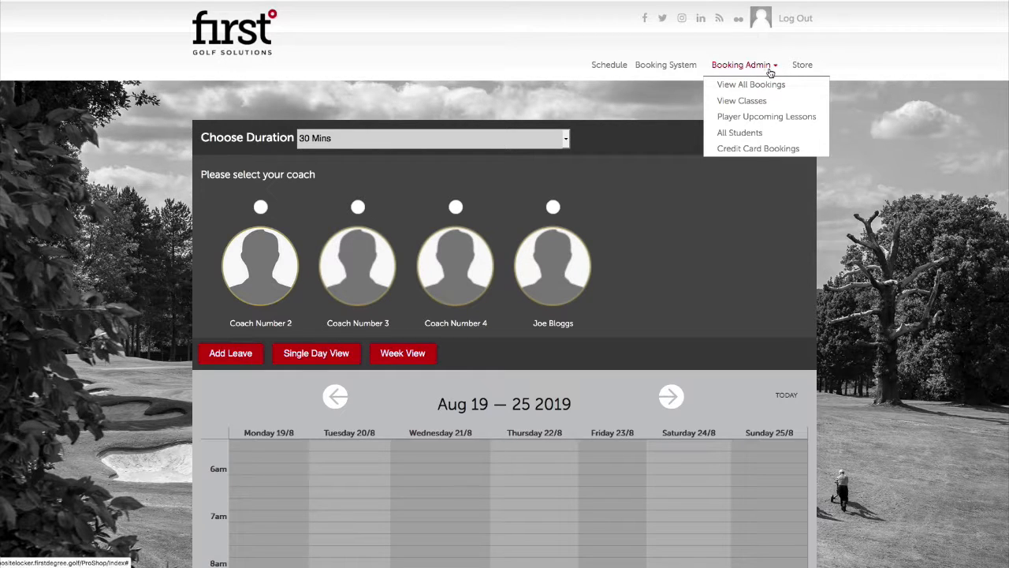
pyautogui.click(763, 133)
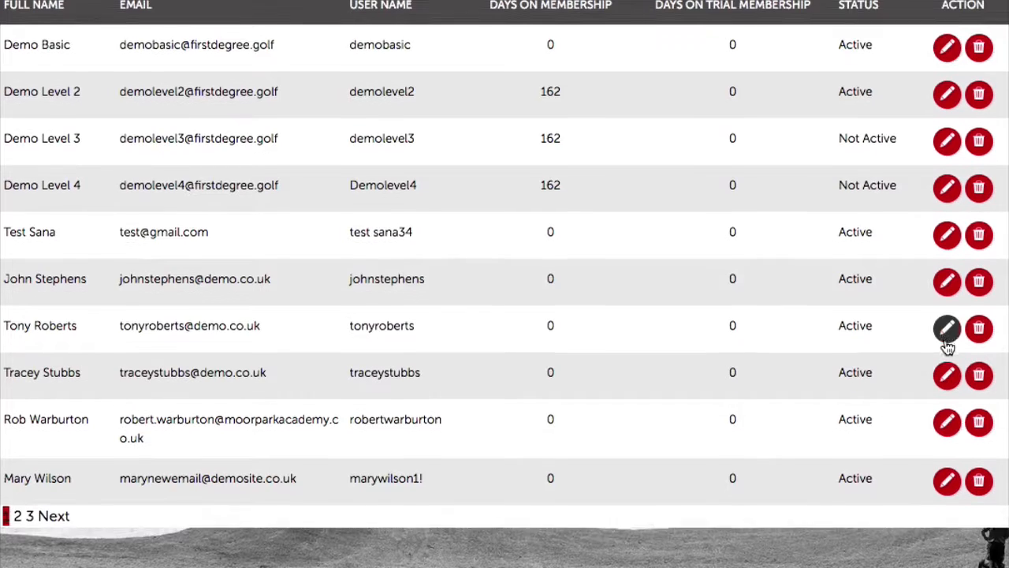
# Open the seventh student's Player Details and inspect their user name and membership fields
pyautogui.click(947, 344)
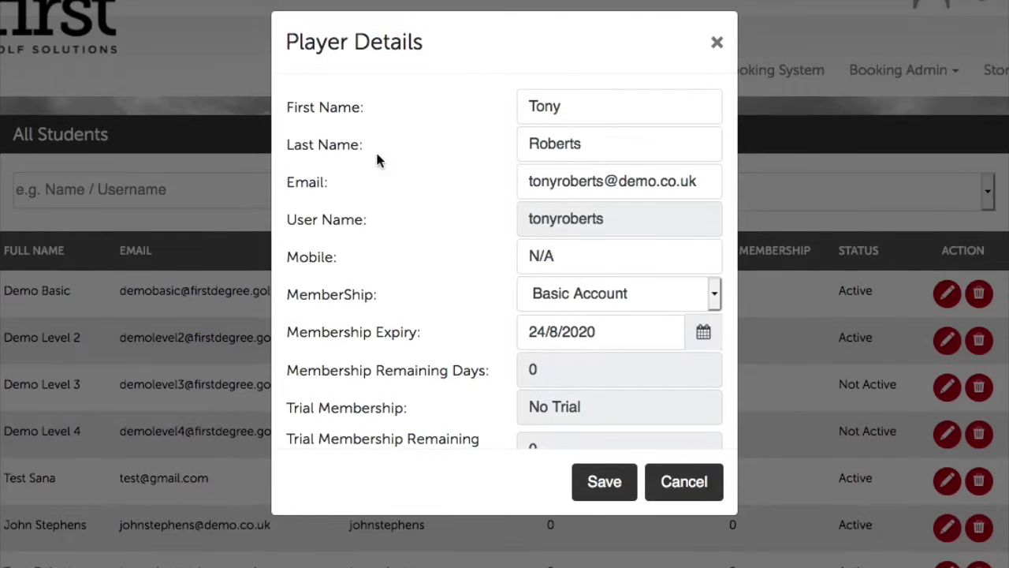
pyautogui.scroll(-1, 486, 186)
pyautogui.moveTo(617, 195); pyautogui.dragTo(509, 192)
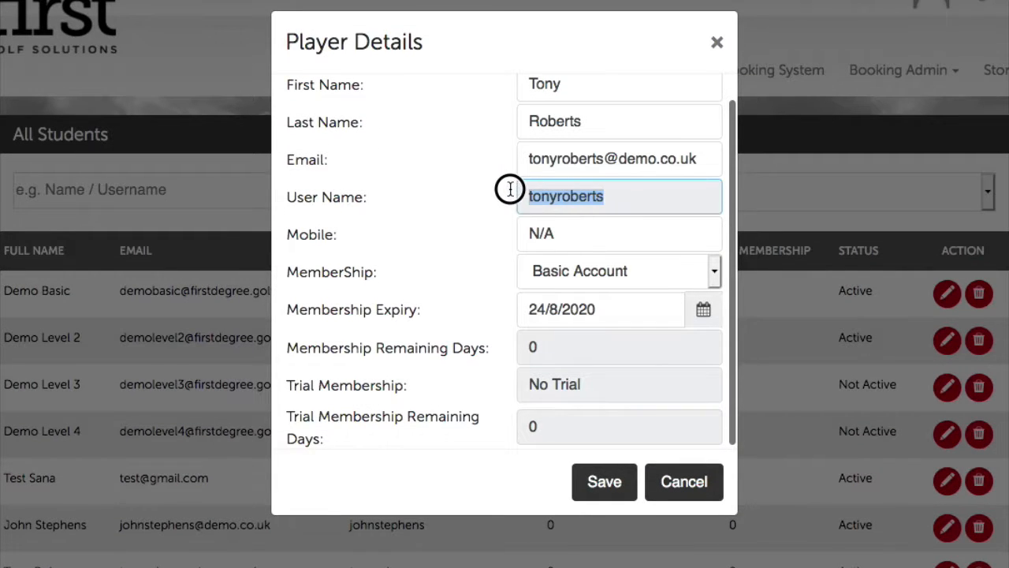
pyautogui.click(674, 203)
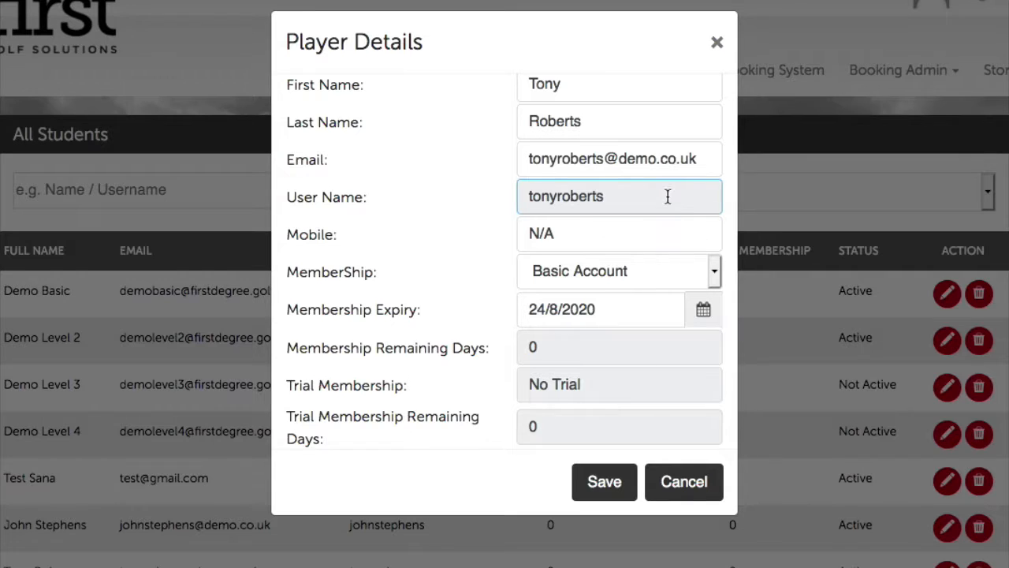
pyautogui.moveTo(667, 194); pyautogui.dragTo(516, 191)
pyautogui.scroll(1, 505, 196)
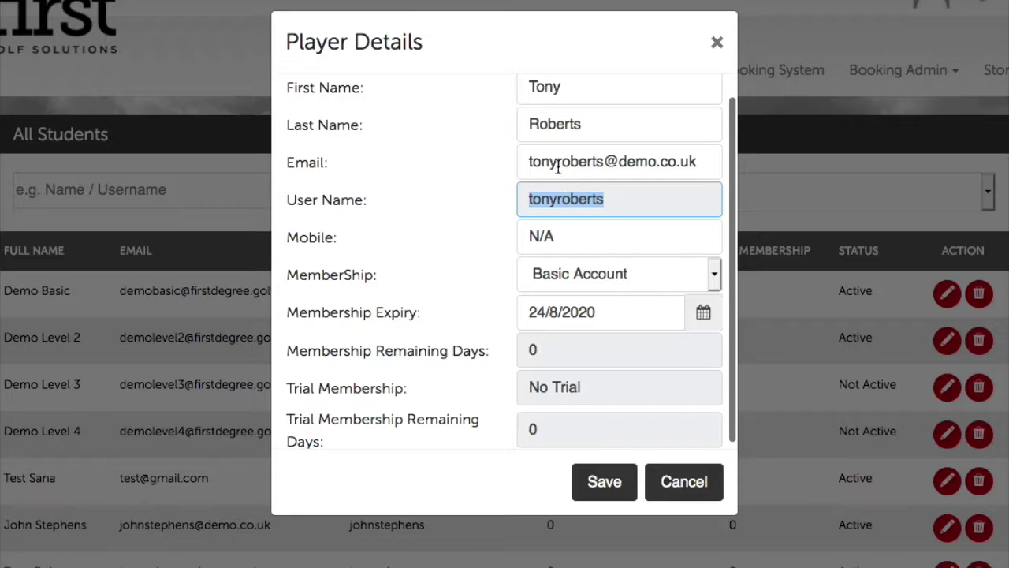
pyautogui.scroll(2, 555, 184)
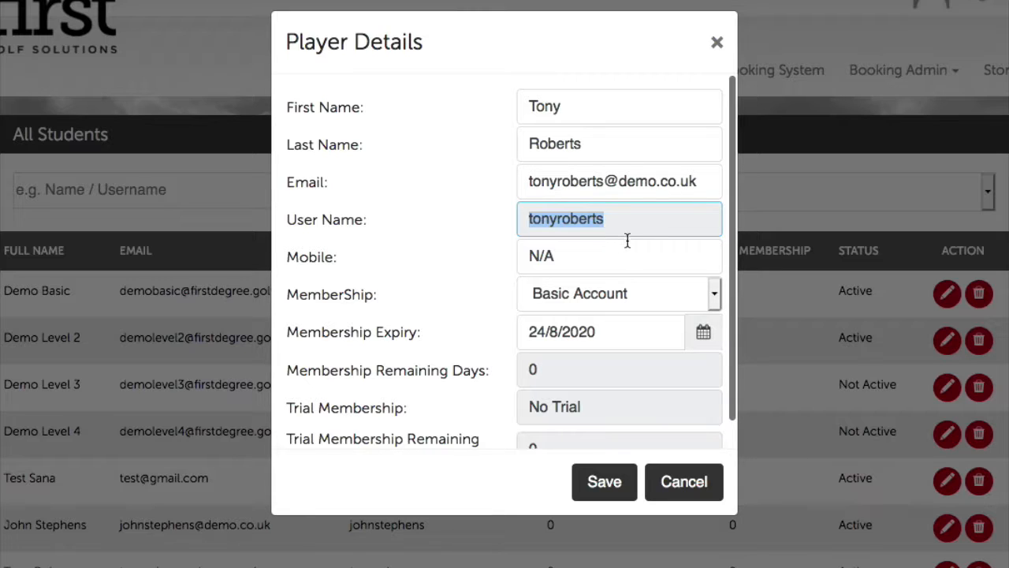
pyautogui.scroll(-1, 625, 302)
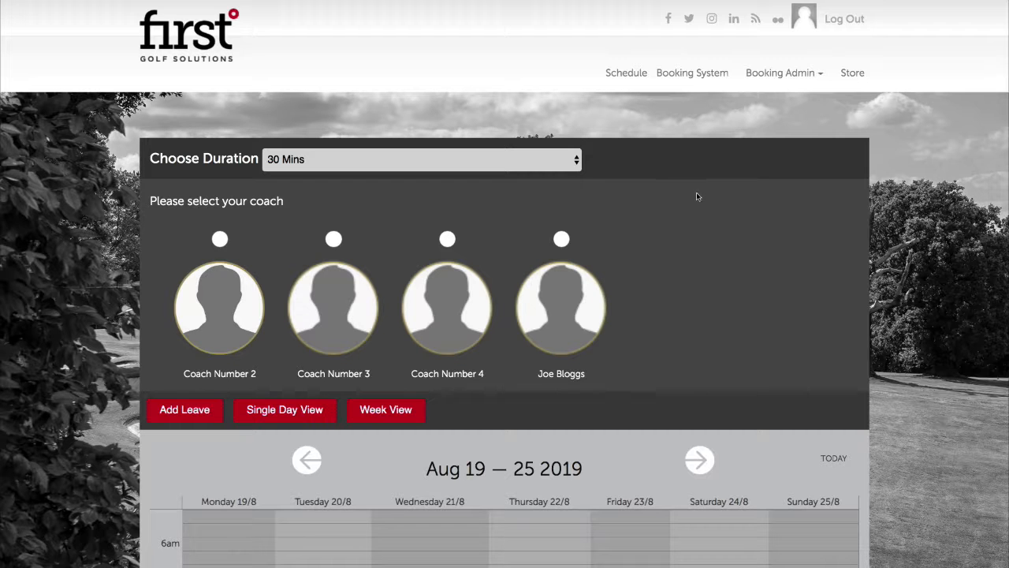
# Filter View Classes to Your Adult Group Classes and edit the Saturday 24th August 1pm class
pyautogui.scroll(-5, 707, 265)
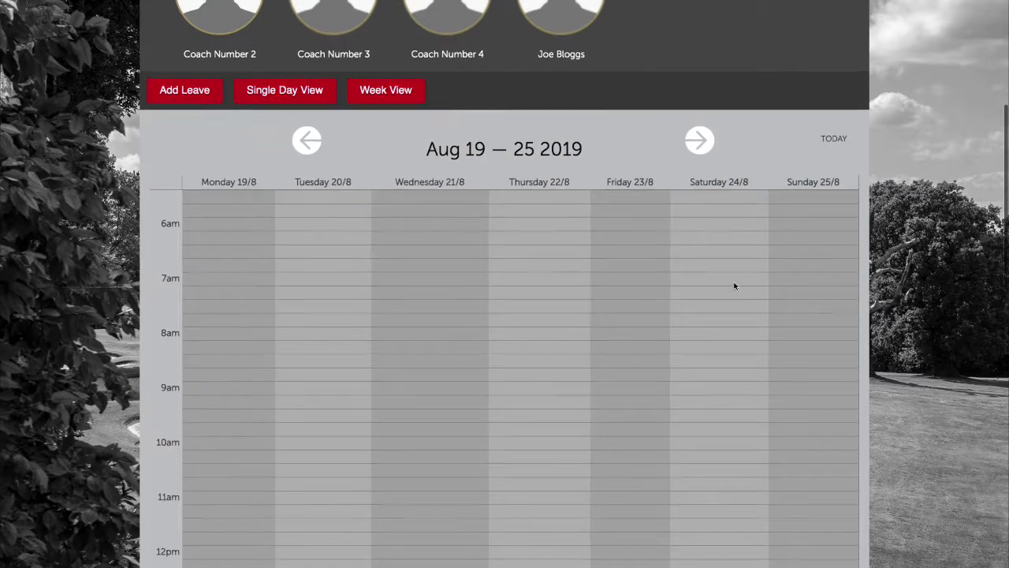
pyautogui.scroll(5, 734, 286)
pyautogui.moveTo(796, 72)
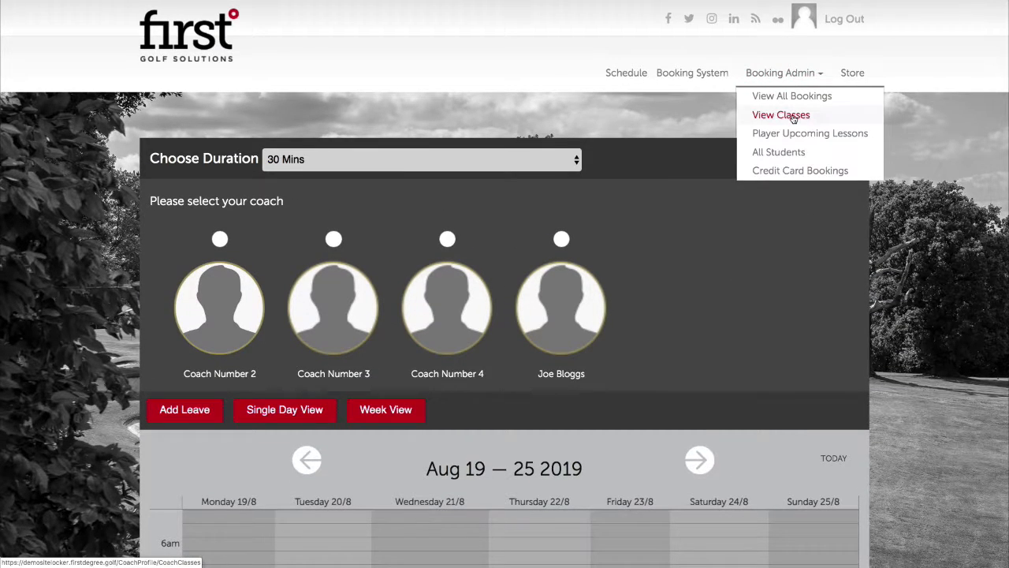
pyautogui.click(793, 119)
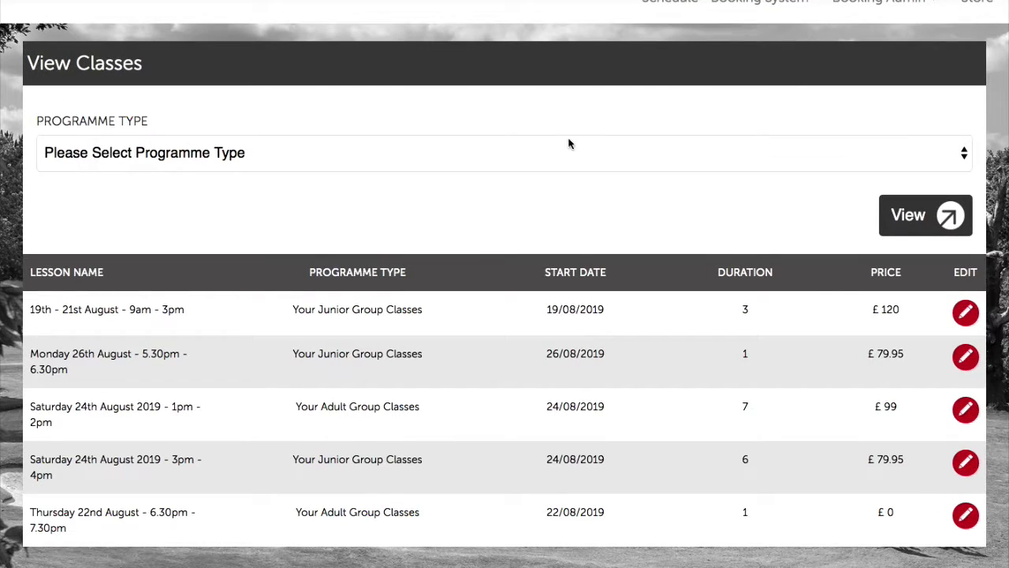
pyautogui.click(571, 144)
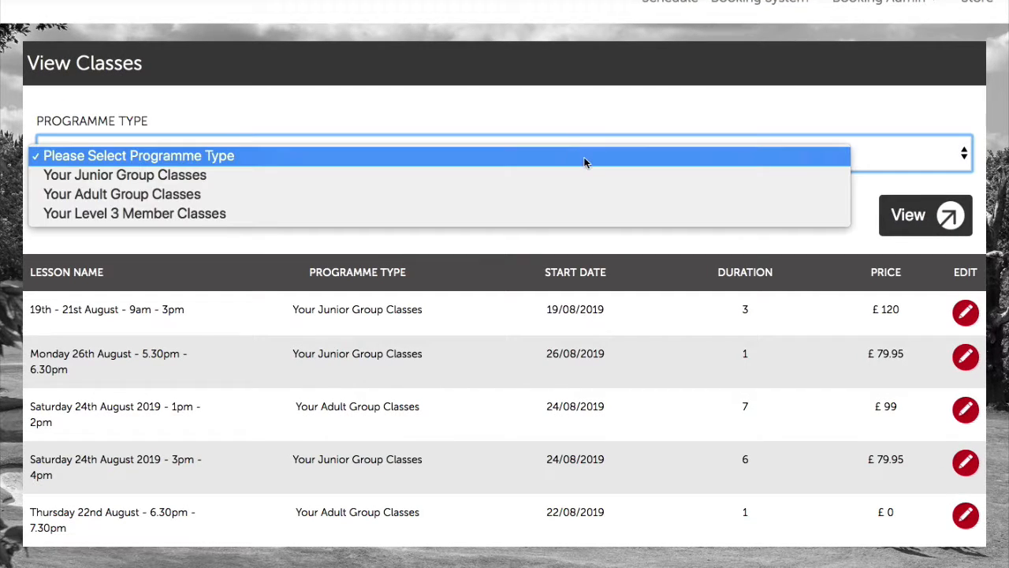
pyautogui.click(417, 198)
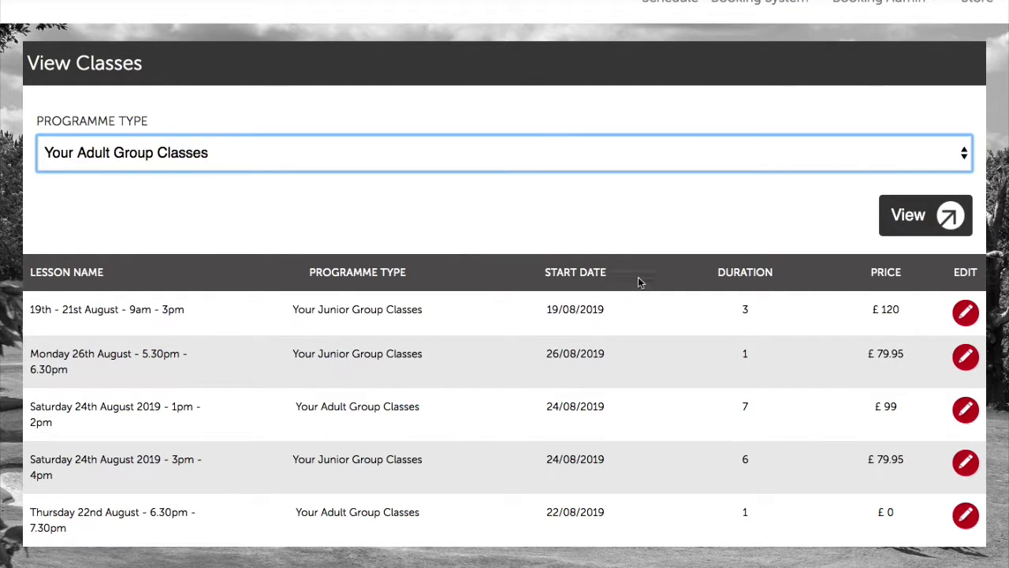
pyautogui.click(946, 216)
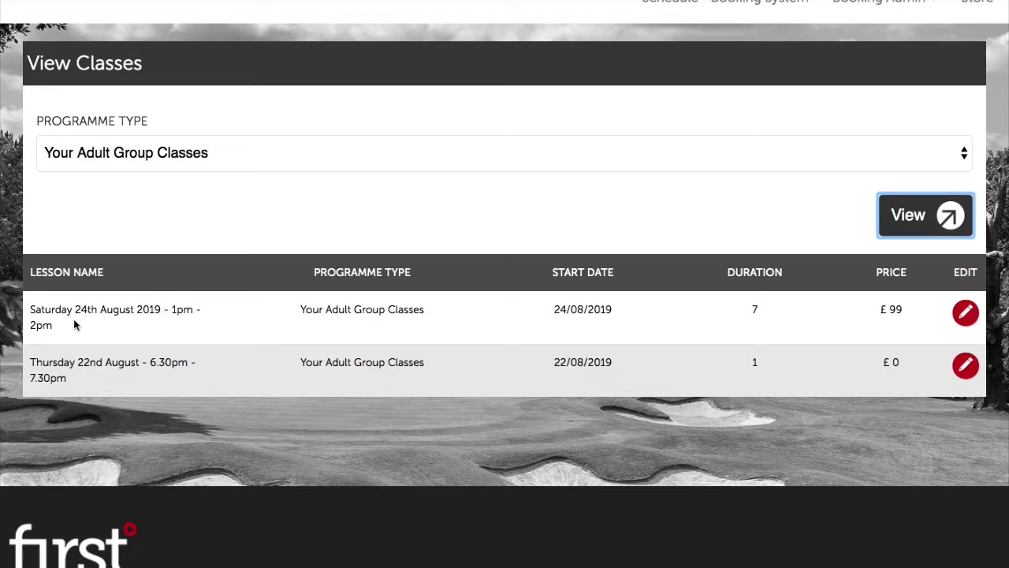
pyautogui.click(956, 317)
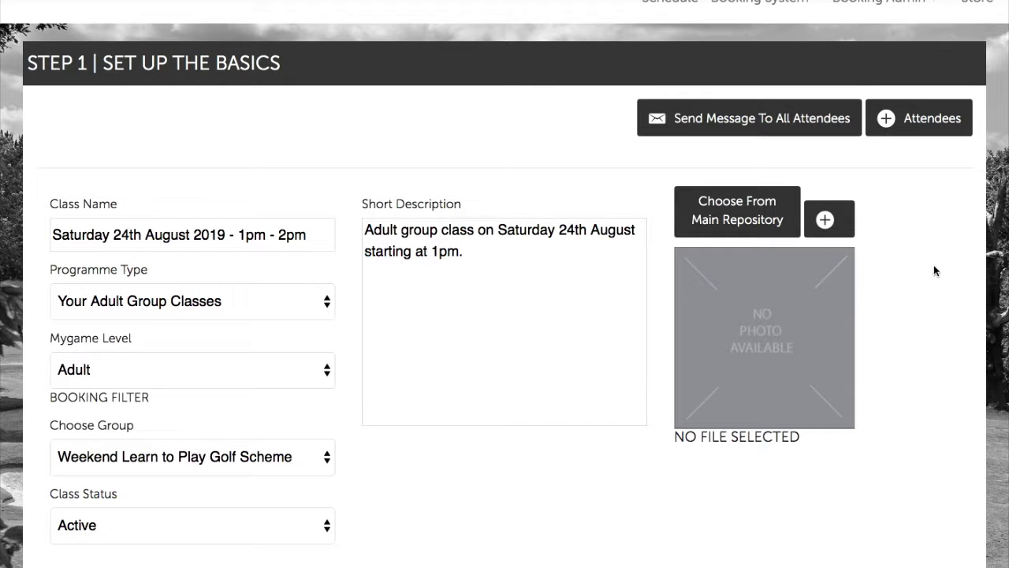
# Expand the Attendees table to review the two booked players, then return to Schedule
pyautogui.click(913, 120)
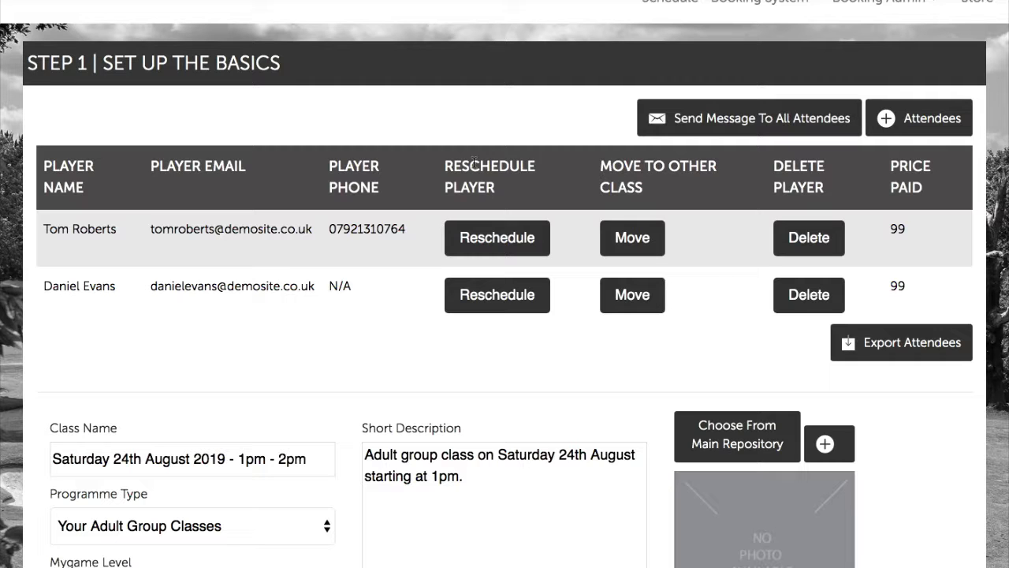
pyautogui.scroll(3, 474, 162)
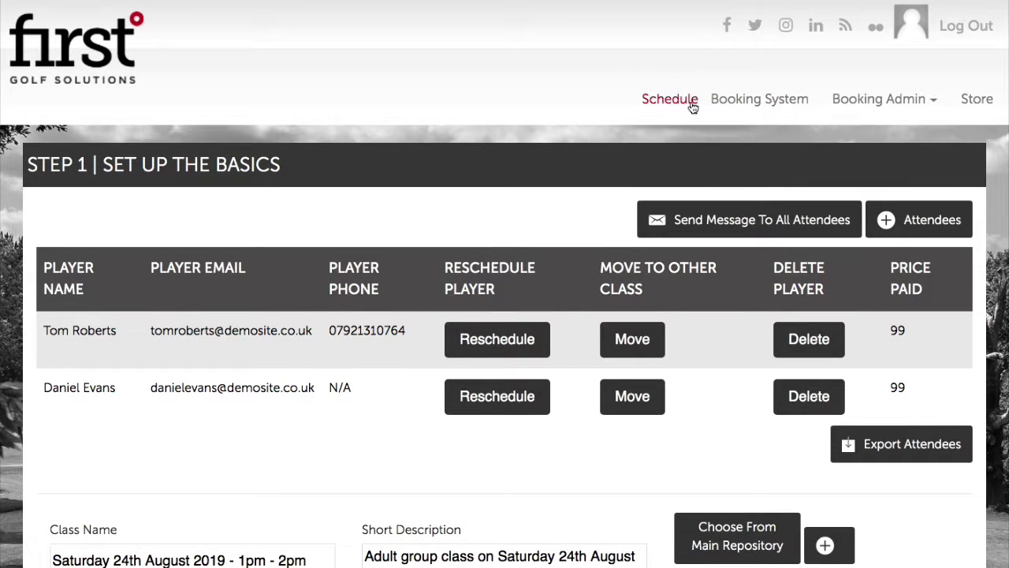
pyautogui.click(691, 102)
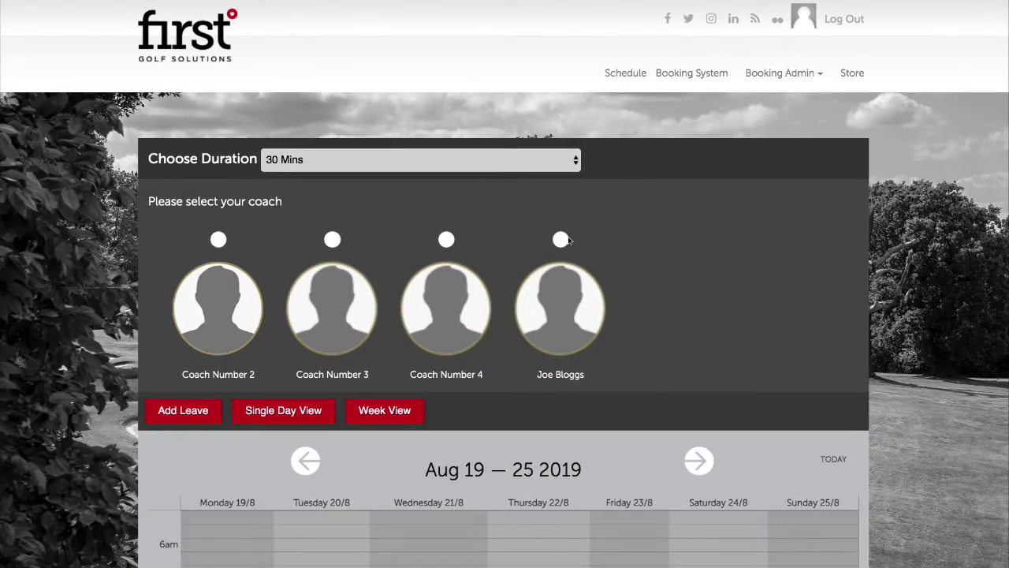
# Select the fourth coach and list attendees of the Saturday 1pm adult class
pyautogui.click(580, 296)
pyautogui.scroll(-6, 730, 356)
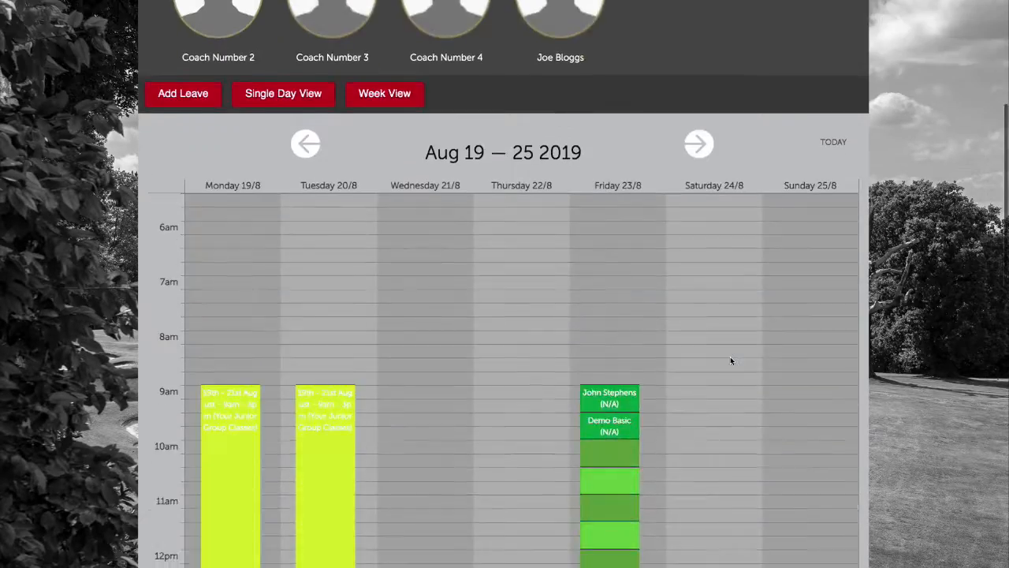
pyautogui.click(713, 333)
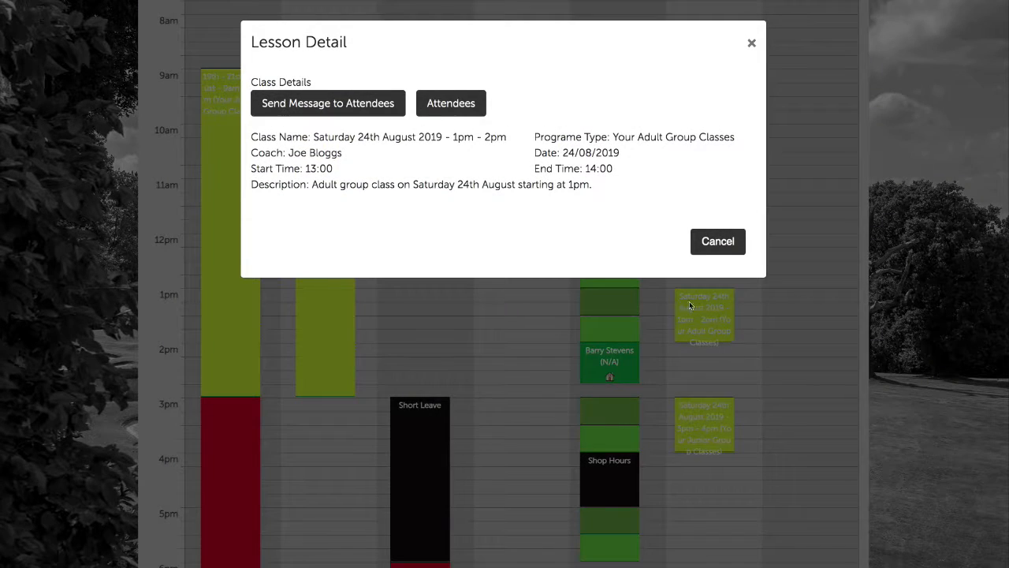
pyautogui.click(448, 111)
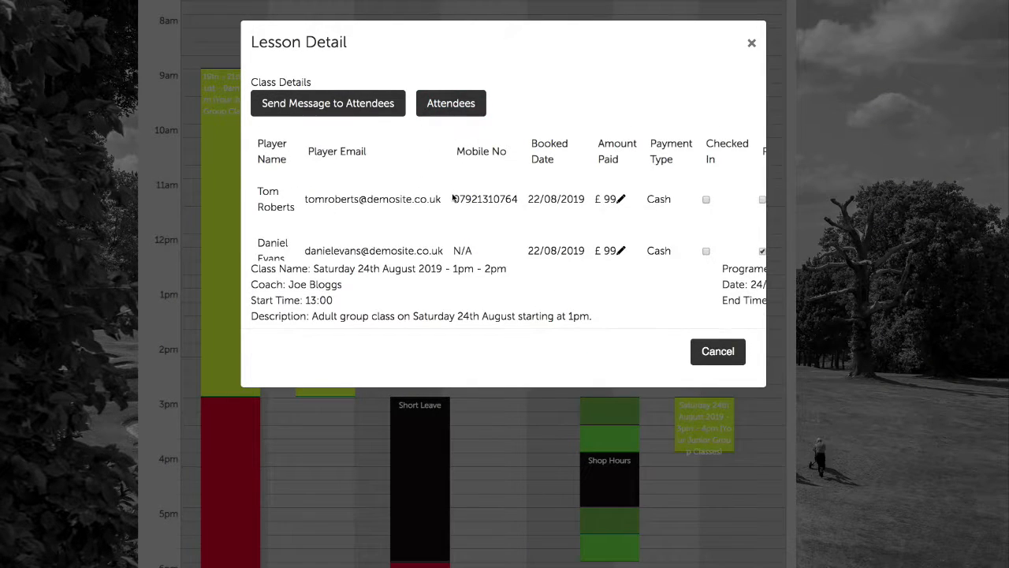
# Toggle the second attendee's Paid checkbox and close the Lesson Detail dialog
pyautogui.scroll(-1, 454, 198)
pyautogui.scroll(1, 453, 199)
pyautogui.scroll(-1, 406, 201)
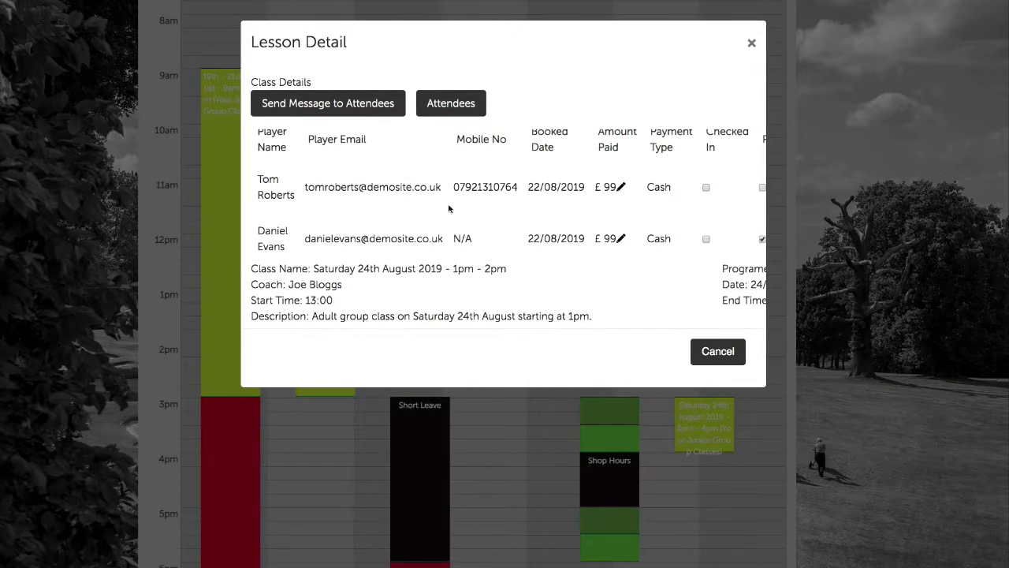
pyautogui.hscroll(5, 445, 201)
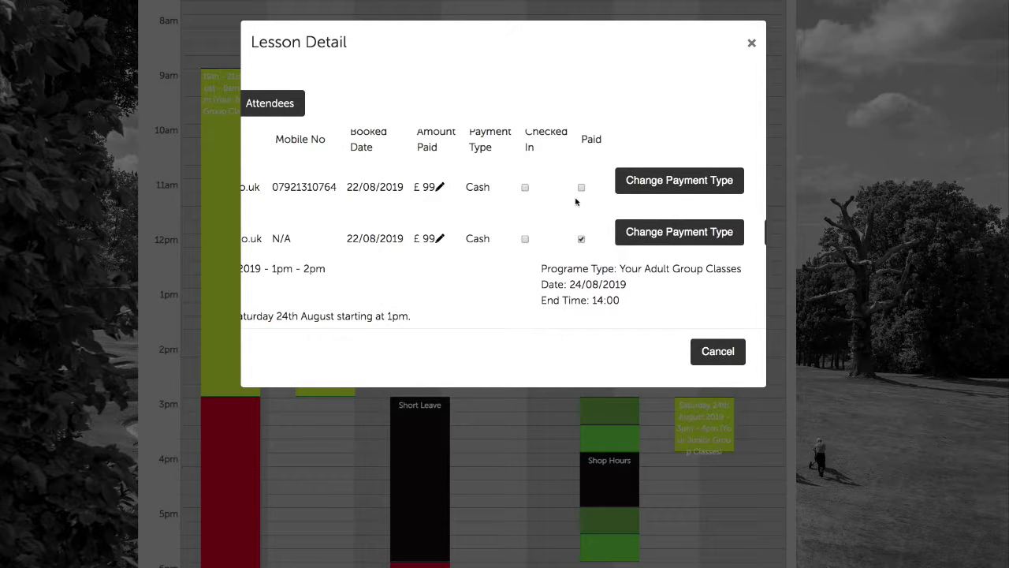
pyautogui.hscroll(1, 584, 177)
pyautogui.hscroll(-4, 583, 176)
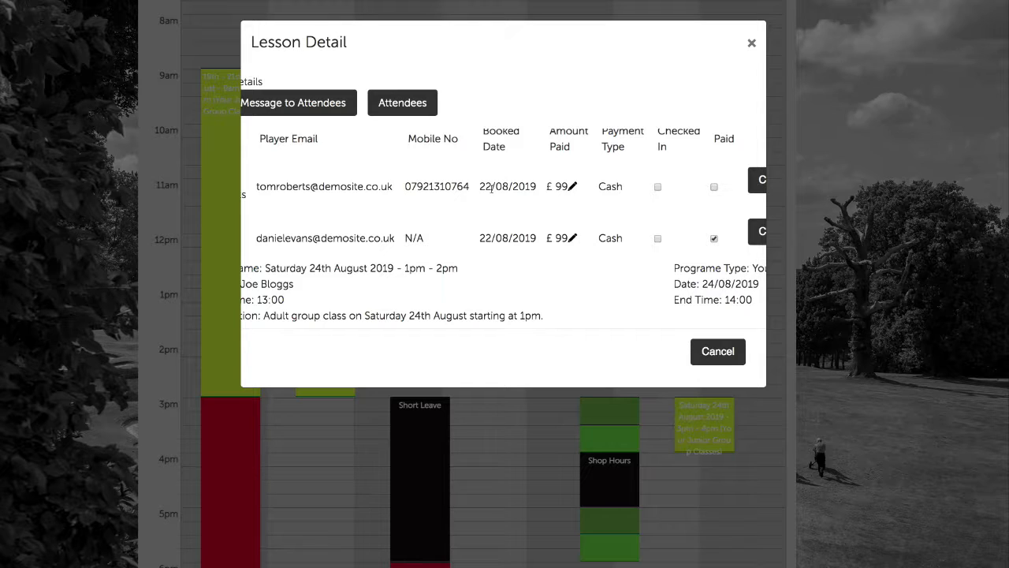
pyautogui.hscroll(-2, 465, 188)
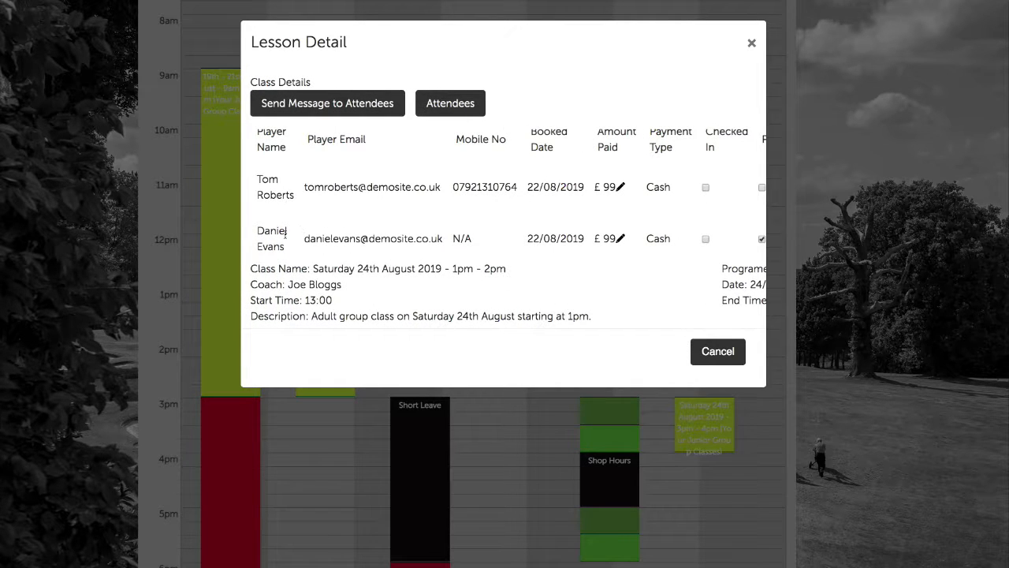
pyautogui.hscroll(5, 297, 230)
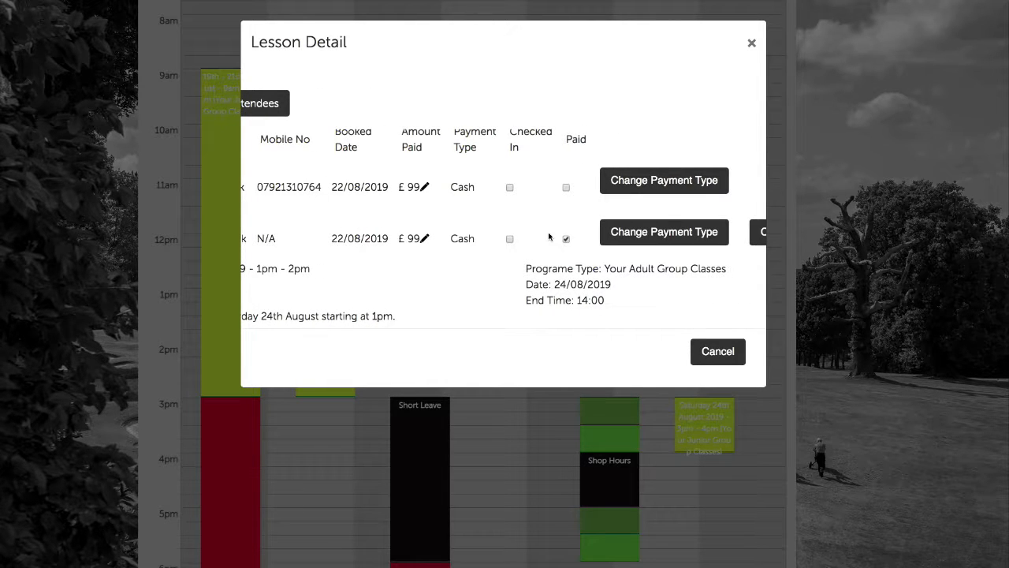
pyautogui.click(566, 239)
pyautogui.hscroll(-5, 420, 218)
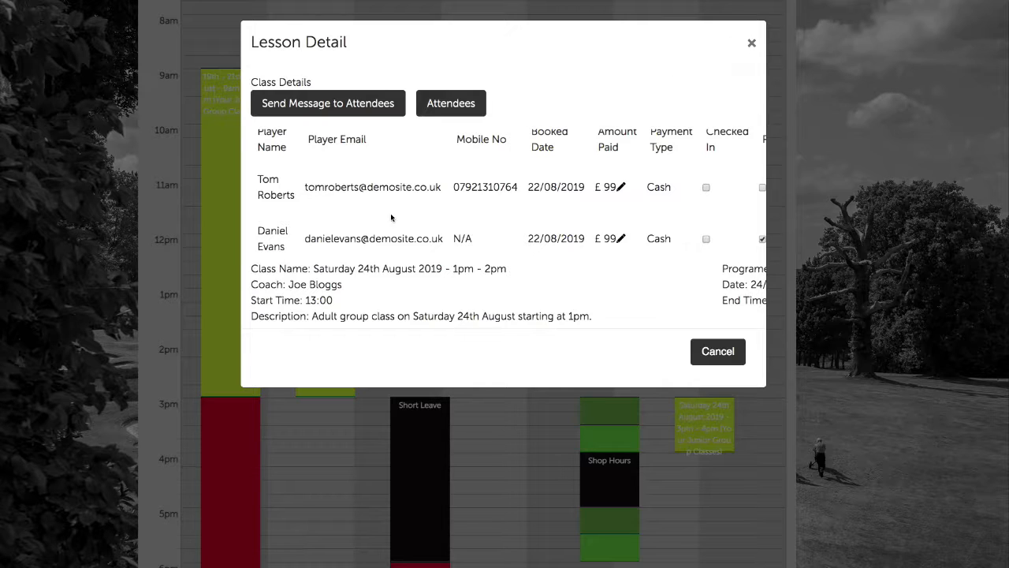
pyautogui.click(752, 44)
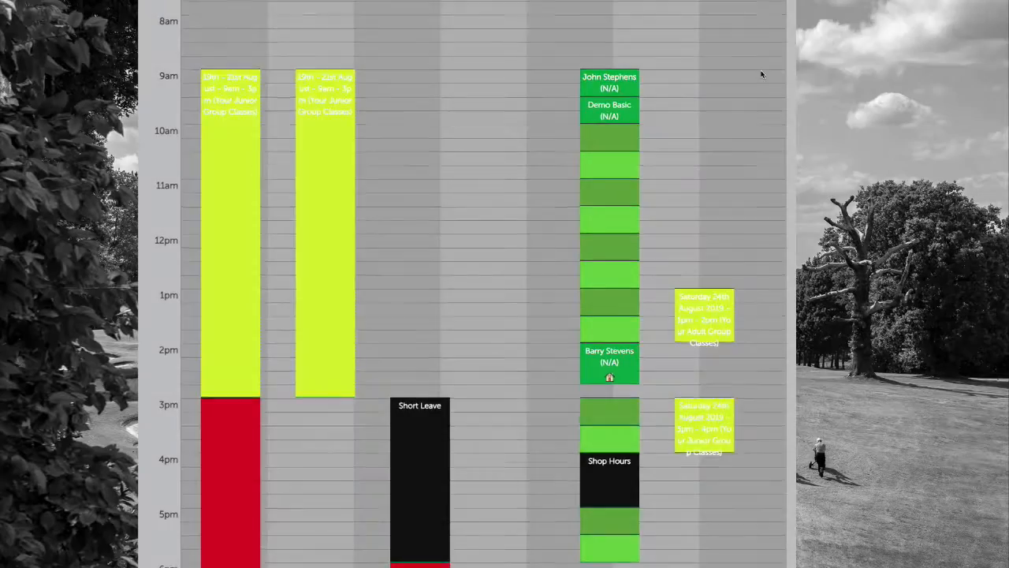
# Filter classes to Your Adult Group Classes, edit the Saturday 24th August 1pm class and show its attendees
pyautogui.scroll(8, 761, 75)
pyautogui.moveTo(762, 77)
pyautogui.click(791, 117)
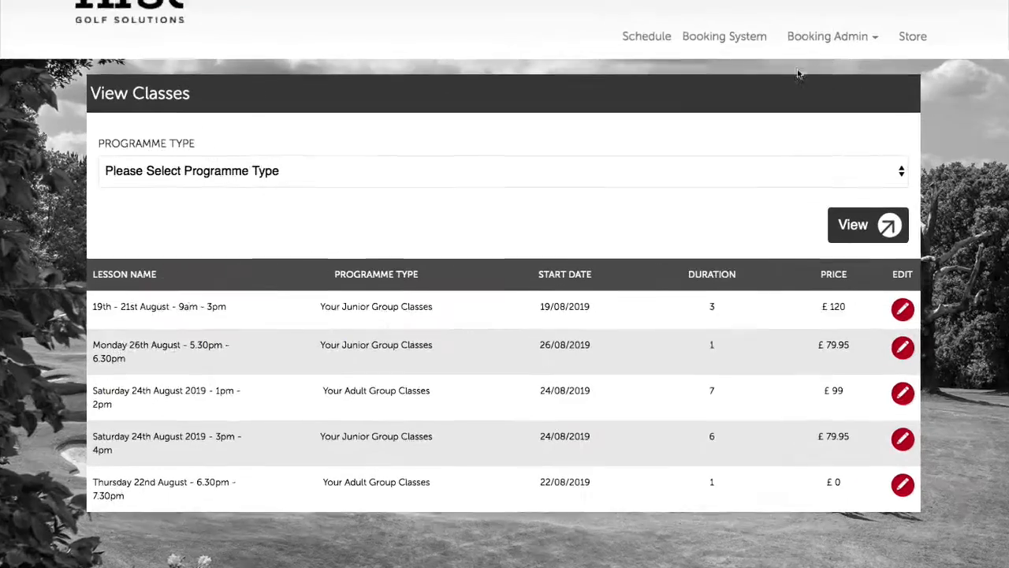
pyautogui.click(484, 167)
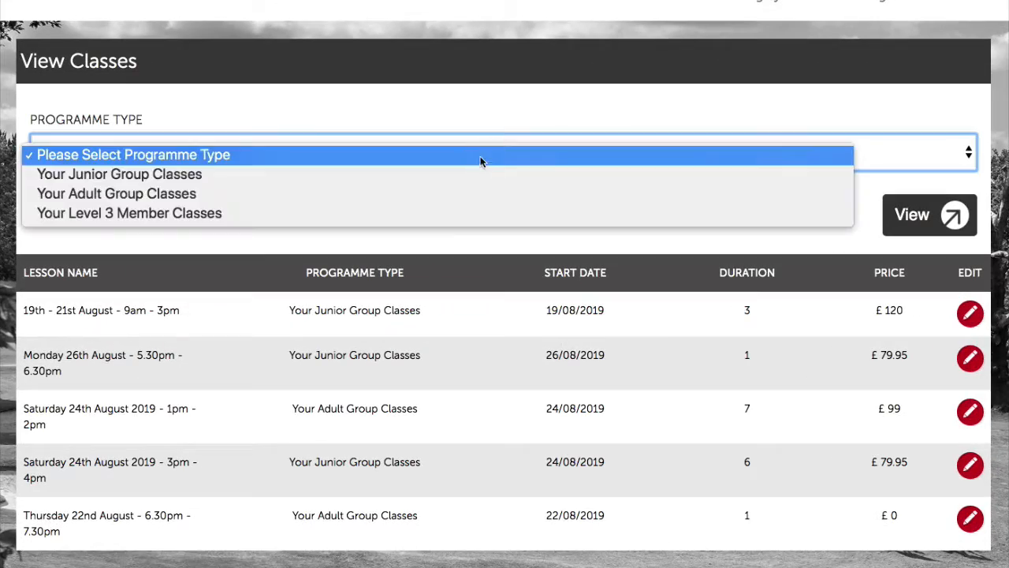
pyautogui.click(477, 198)
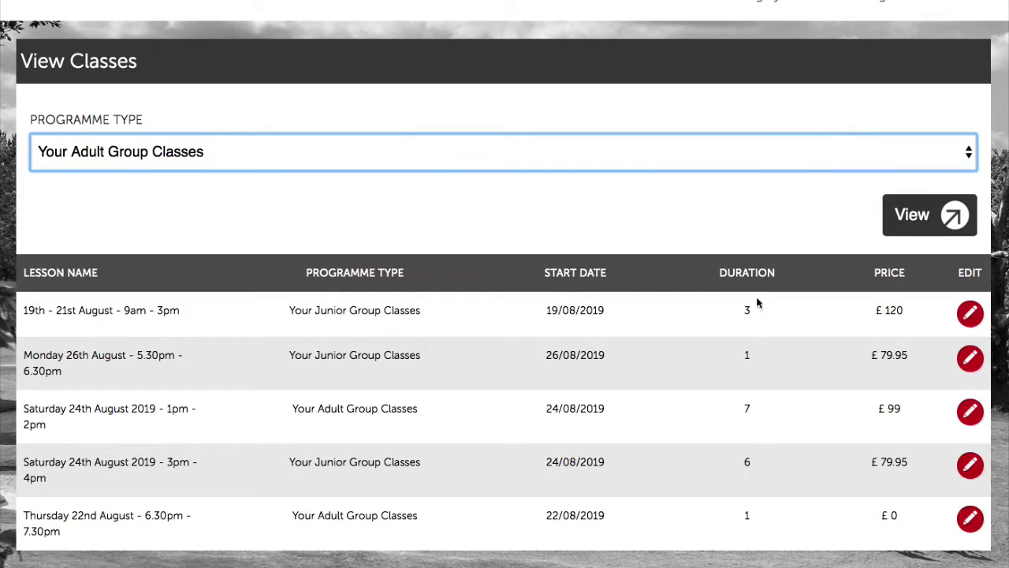
pyautogui.click(913, 221)
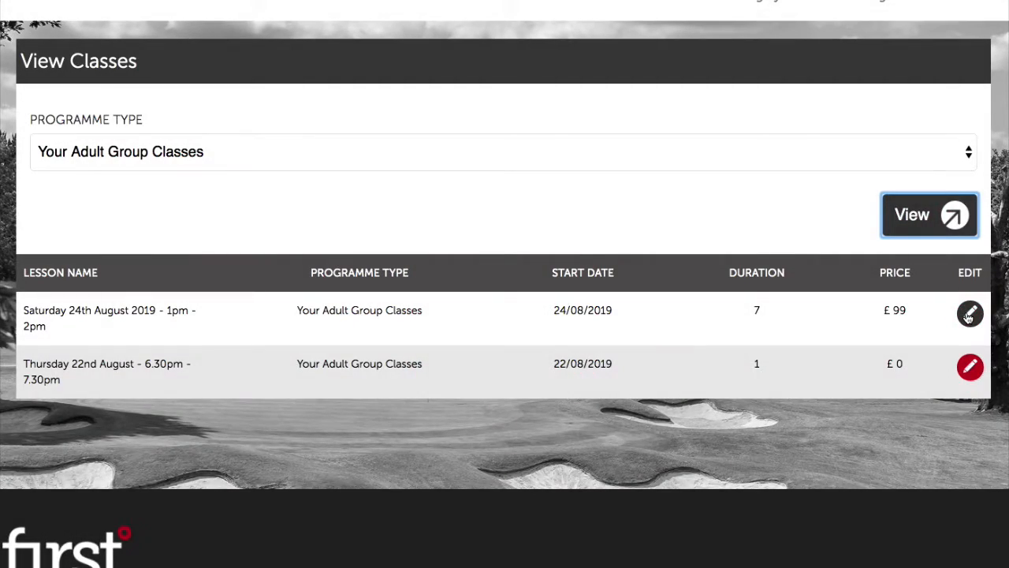
pyautogui.click(969, 315)
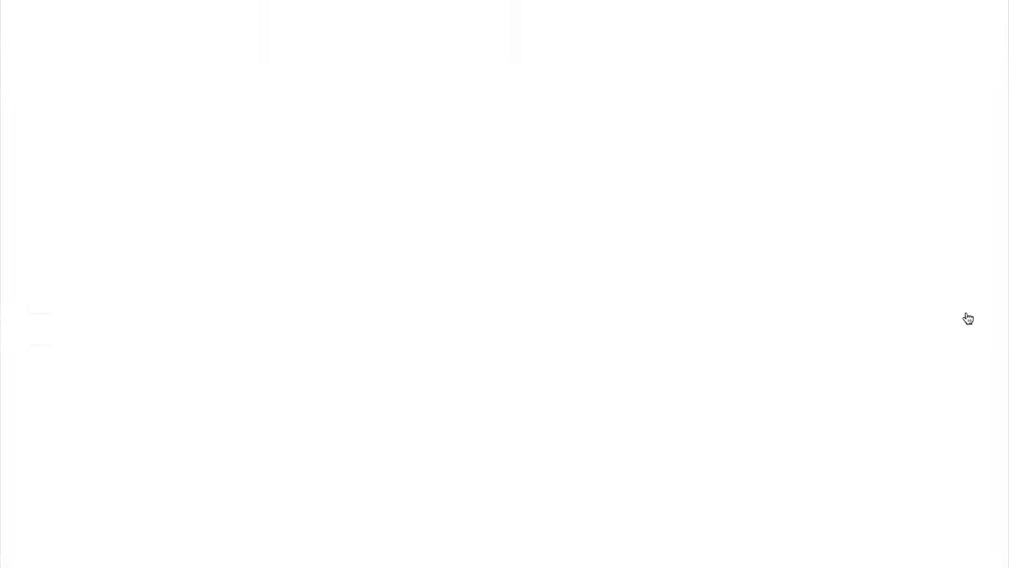
pyautogui.click(923, 117)
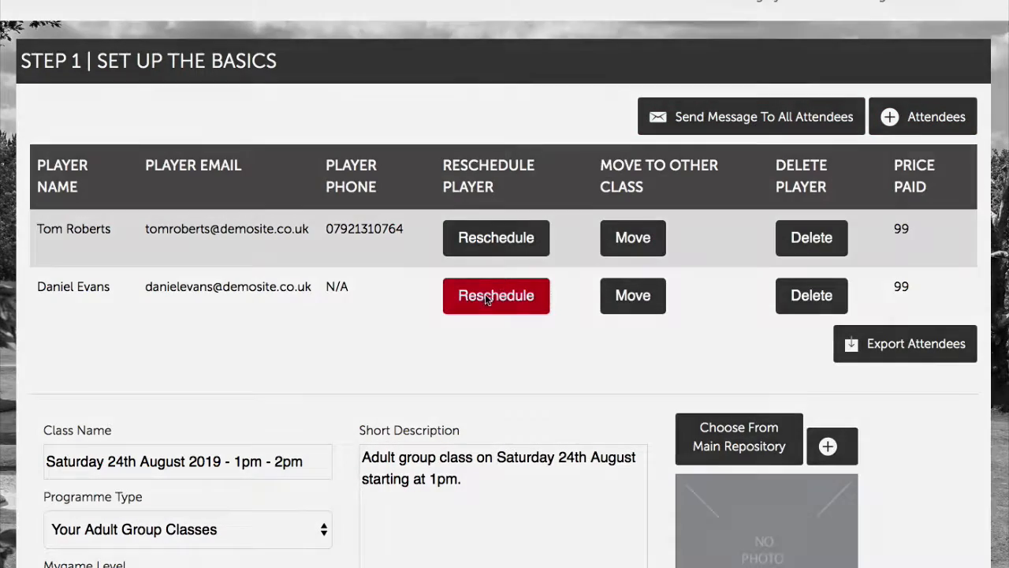
# Reschedule the second attendee off the Saturday 1pm class and acknowledge the success message
pyautogui.click(485, 296)
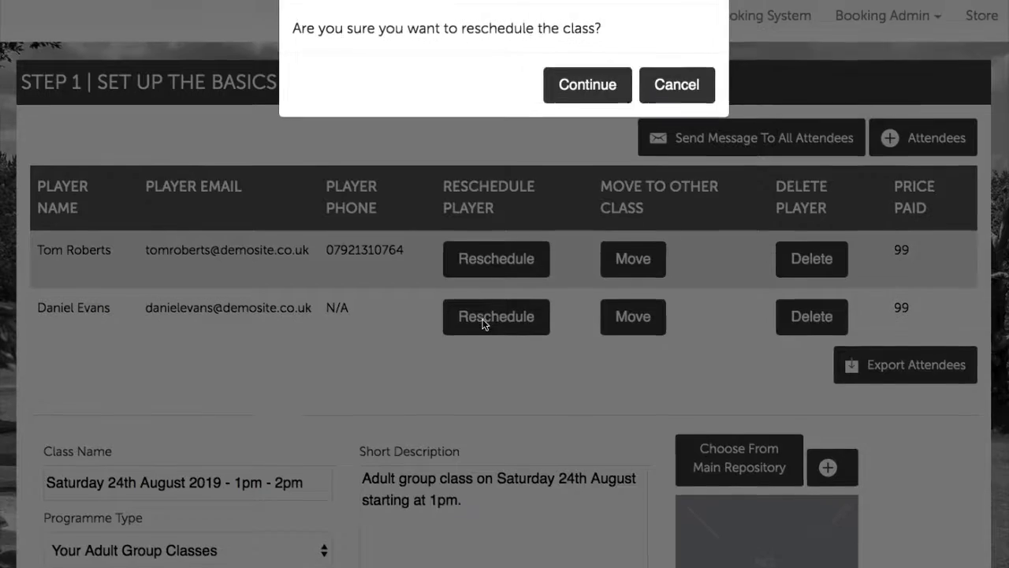
pyautogui.click(596, 179)
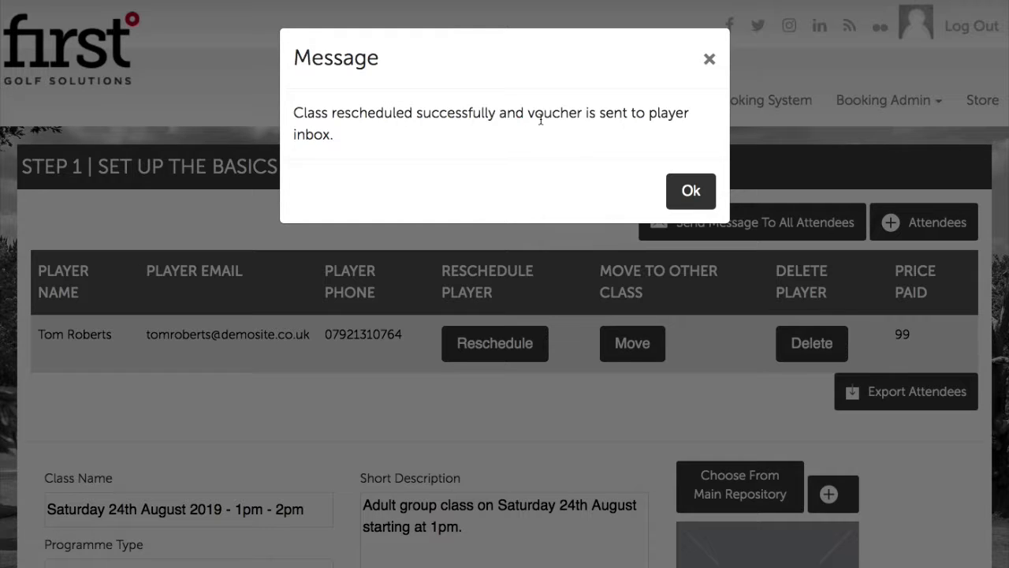
pyautogui.click(690, 192)
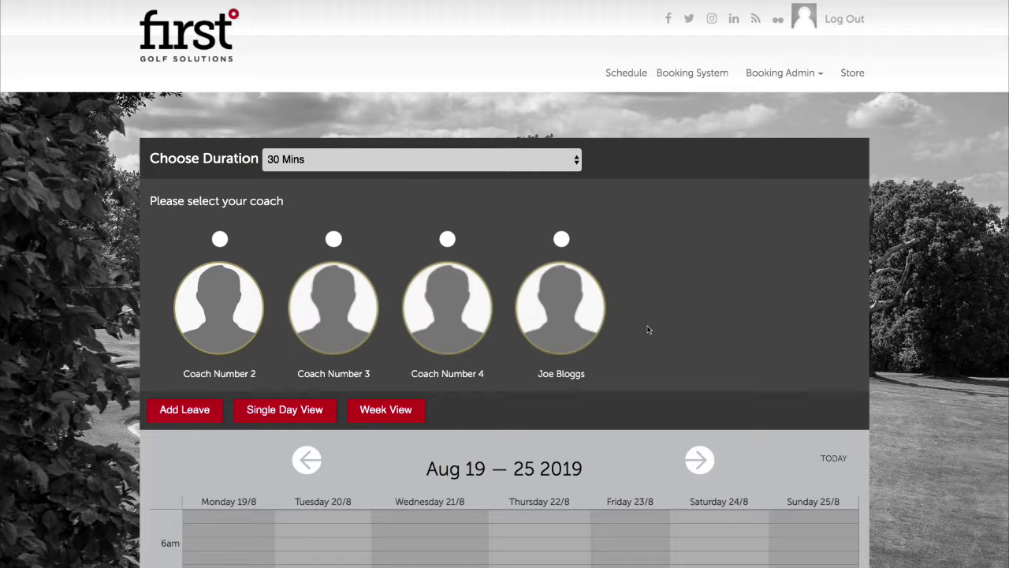
# Switch the calendar to Single Day View and advance to Saturday, Aug 24, 2019
pyautogui.scroll(-1, 678, 371)
pyautogui.scroll(-3, 682, 375)
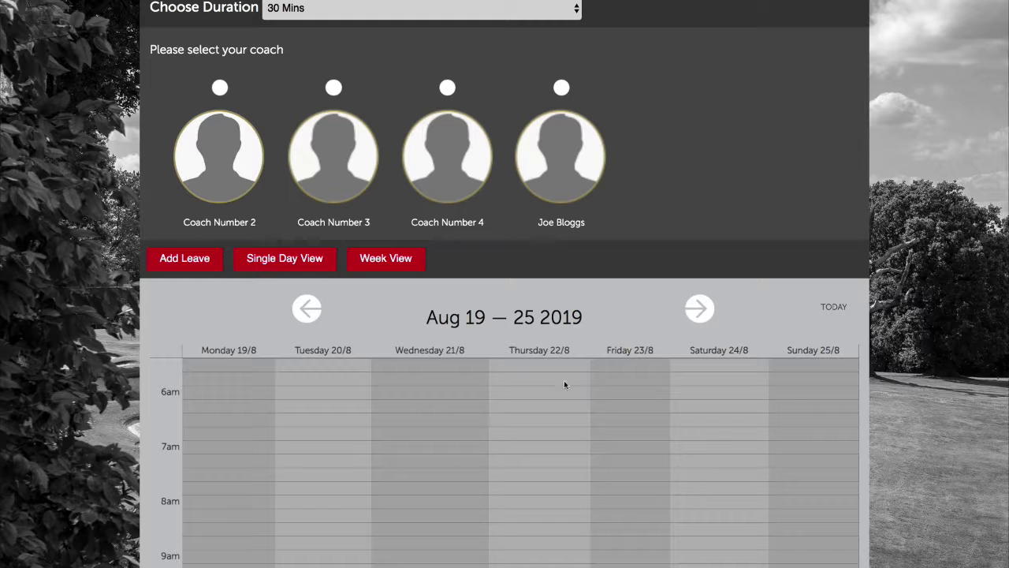
pyautogui.click(314, 259)
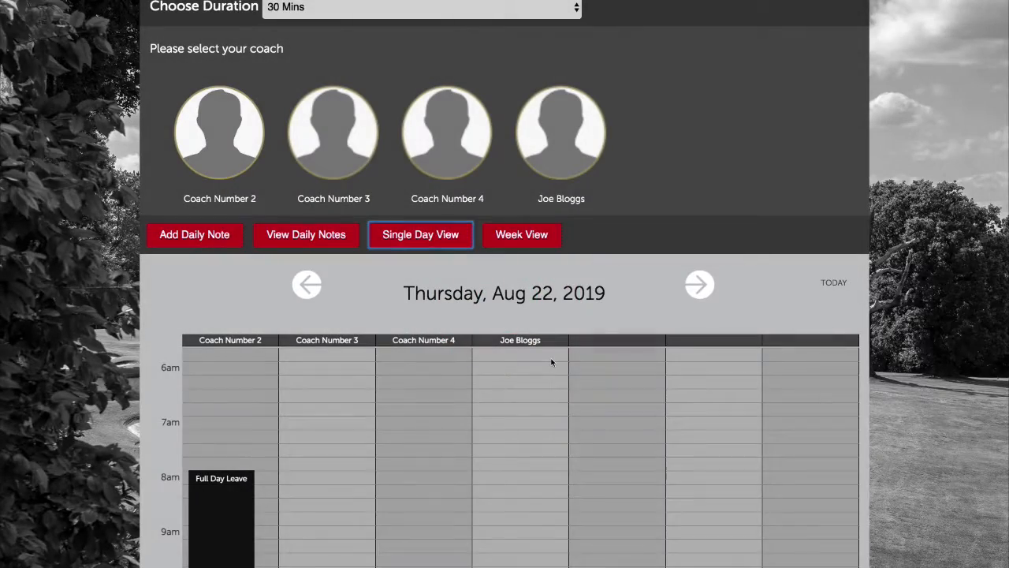
pyautogui.scroll(-2, 596, 360)
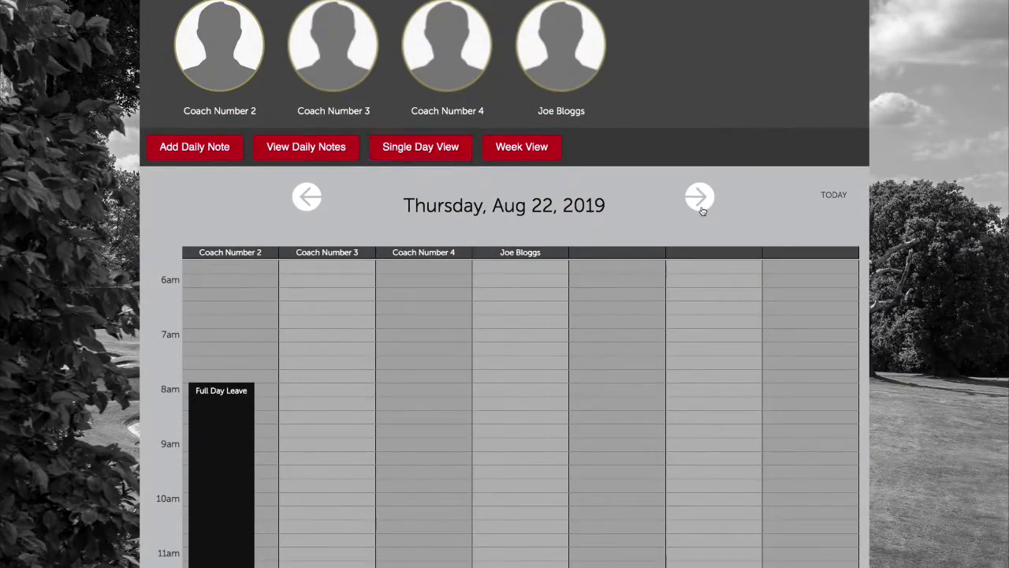
pyautogui.click(700, 206)
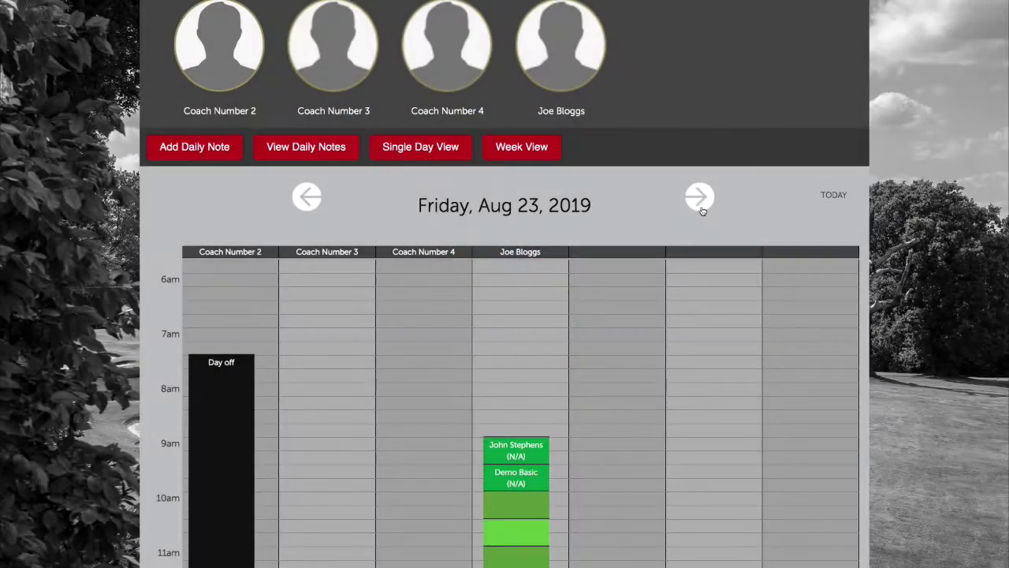
pyautogui.click(700, 206)
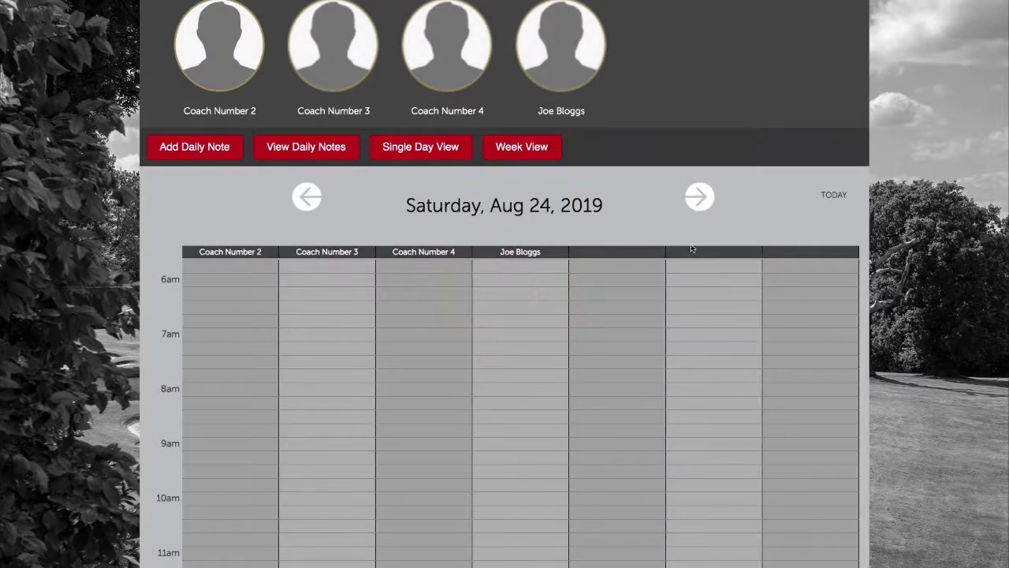
# Scroll to the afternoon sessions and open the 1pm adult group class details
pyautogui.scroll(-5, 692, 299)
pyautogui.scroll(-2, 691, 305)
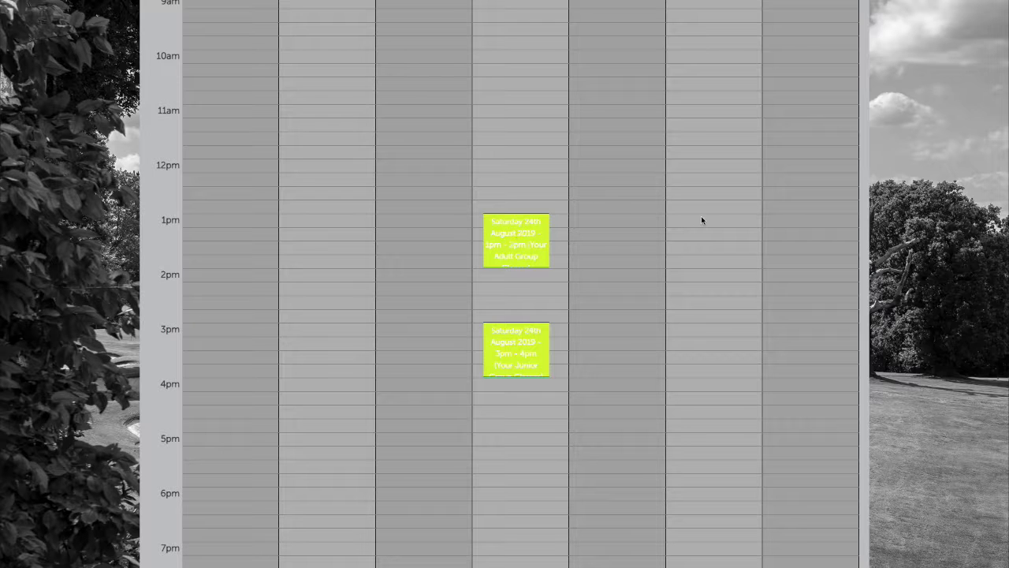
pyautogui.click(520, 242)
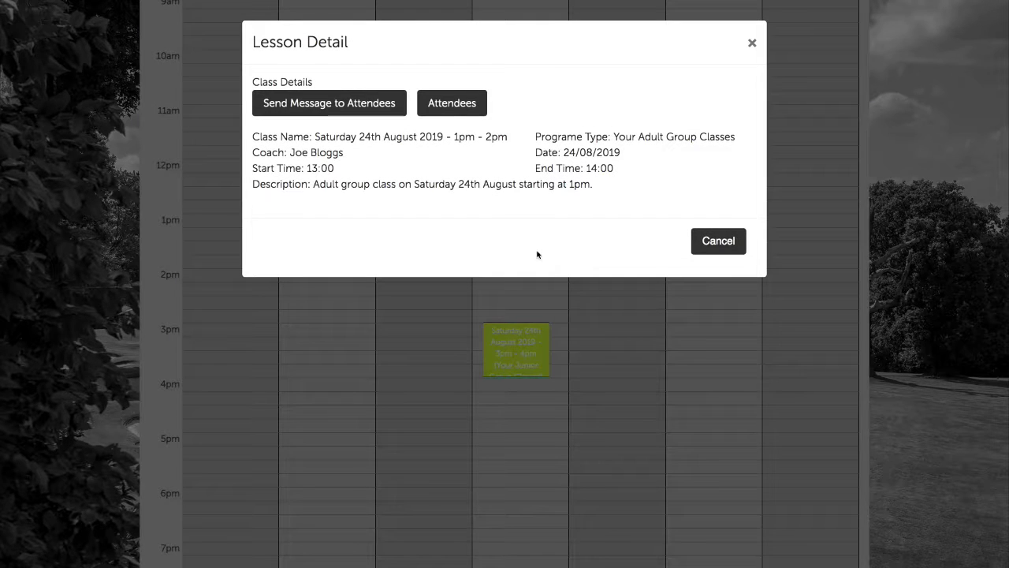
# Start a message to the class attendees, then abandon it
pyautogui.click(353, 107)
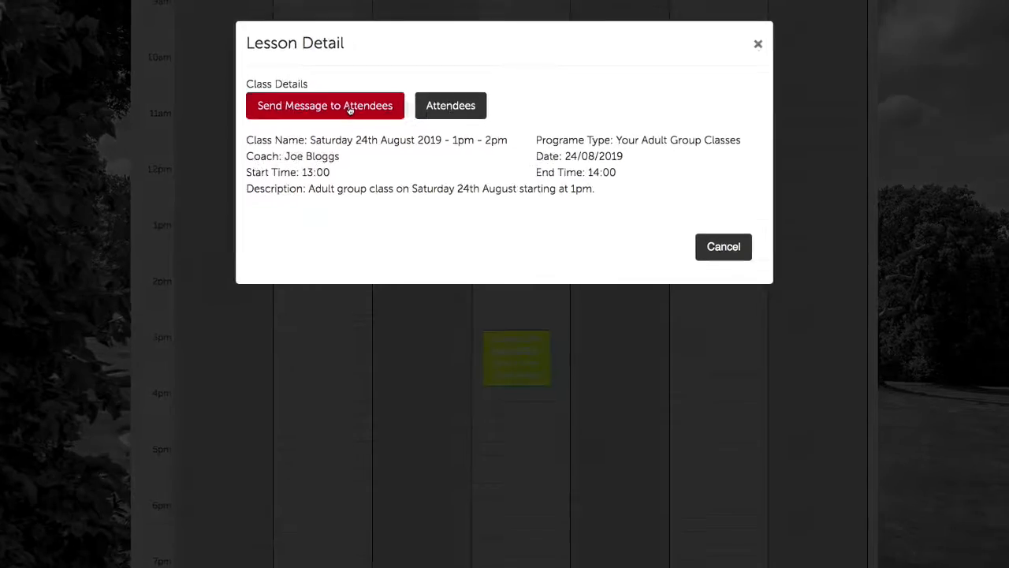
pyautogui.click(479, 114)
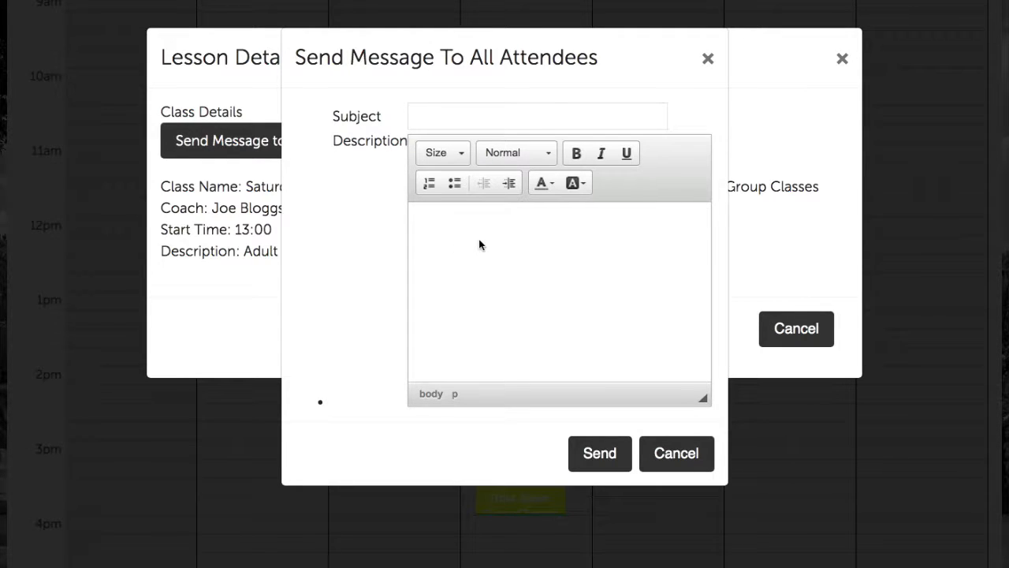
pyautogui.click(708, 56)
# Show the attendee list, each booked on 22/08/2019 and paid £99 cash
pyautogui.click(470, 132)
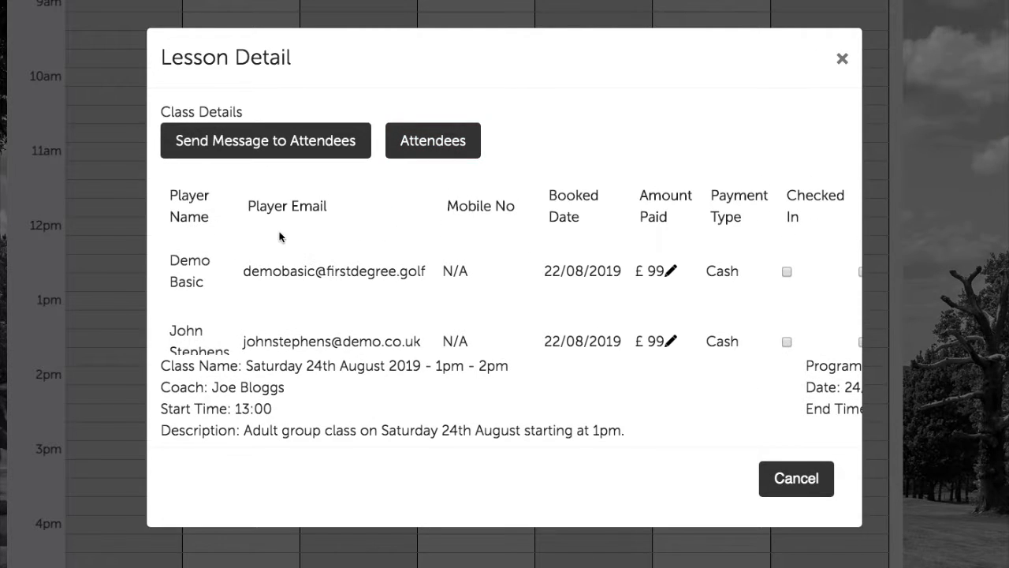
pyautogui.scroll(-3, 300, 253)
pyautogui.scroll(3, 301, 253)
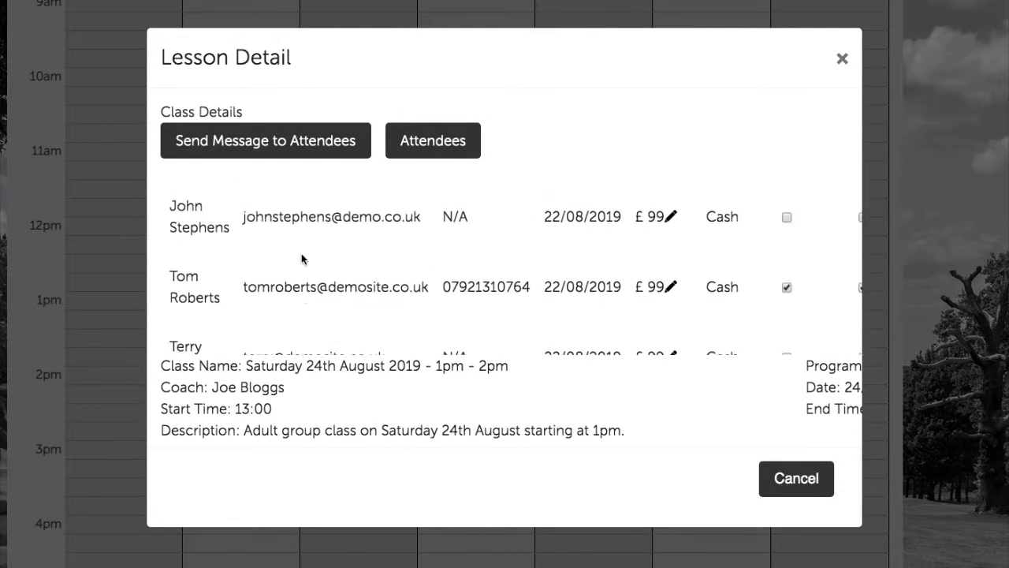
pyautogui.scroll(-3, 301, 253)
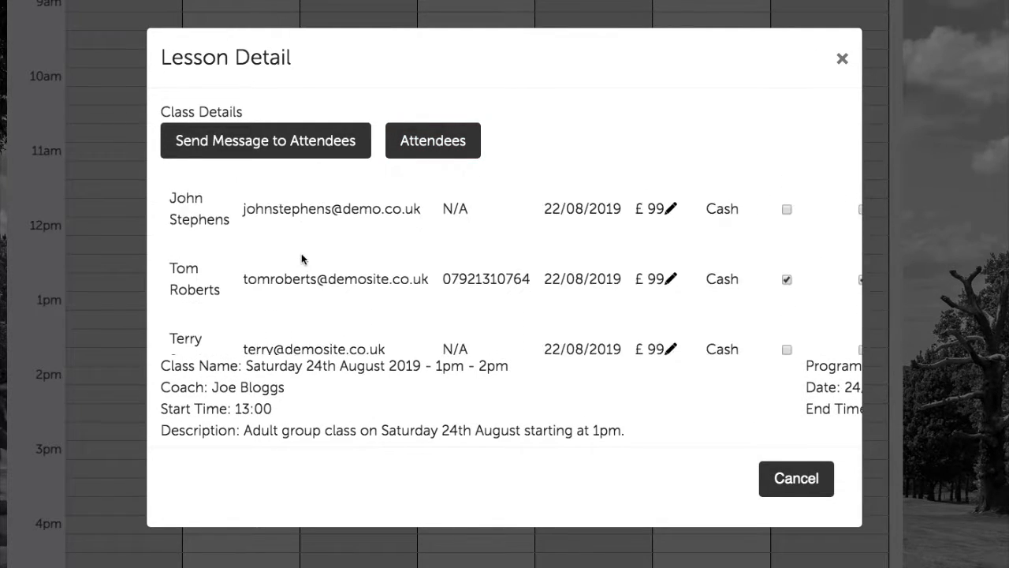
# Write an attendee message titled 'Meeting Point' asking everyone to meet the coach at the golf shop
pyautogui.click(293, 141)
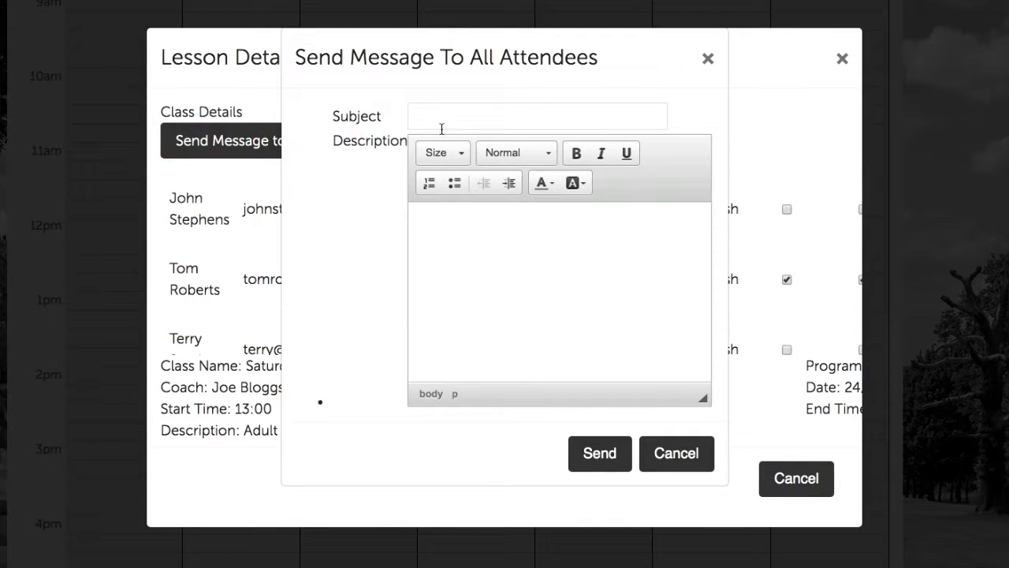
pyautogui.click(450, 118)
pyautogui.write('Mee')
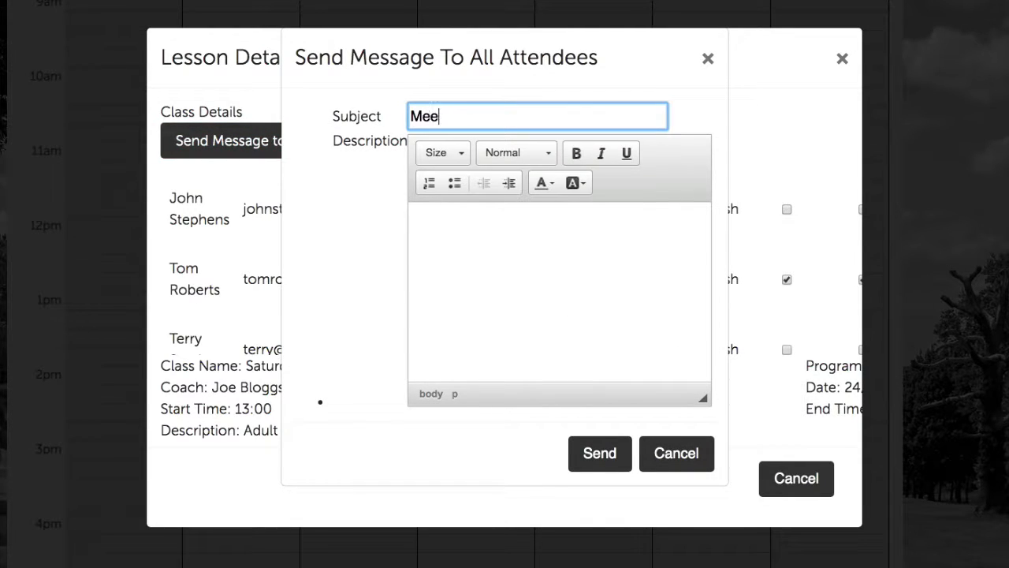
pyautogui.write('ting Point')
pyautogui.press('Tab')
pyautogui.click(473, 210)
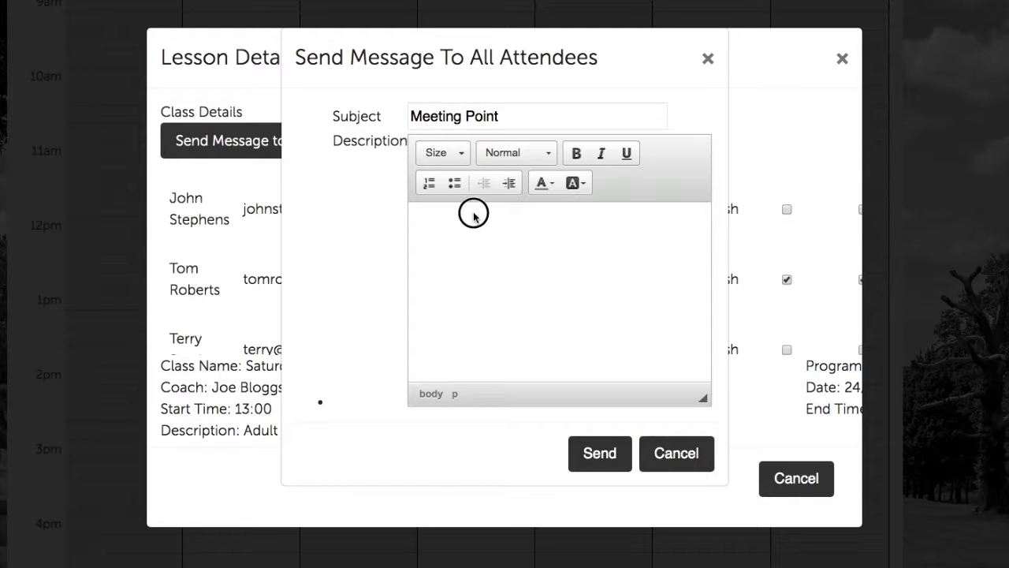
pyautogui.write('Hi all')
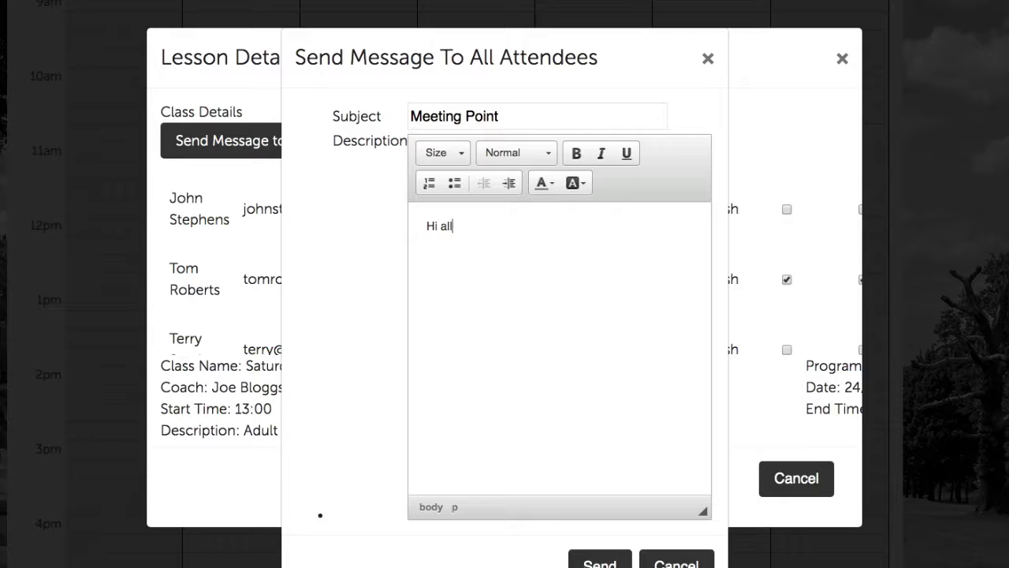
pyautogui.write(', Joe is looking forward to meeting you on Sa')
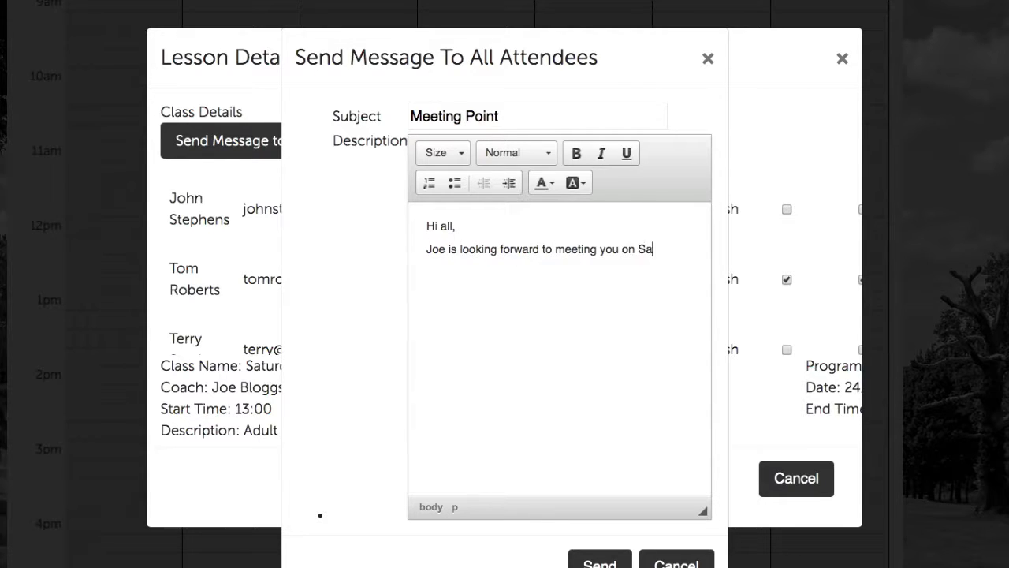
pyautogui.write('turday. Please meet him on the')
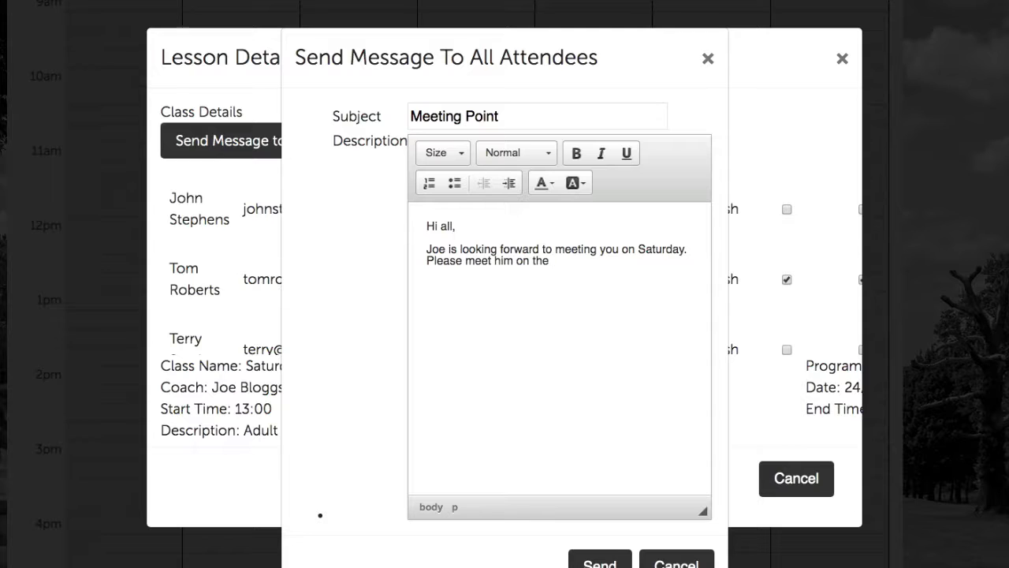
pyautogui.press('BackSpace')
pyautogui.press('BackSpace')
pyautogui.press('BackSpace')
pyautogui.press('BackSpace')
pyautogui.press('BackSpace')
pyautogui.press('BackSpace')
pyautogui.press('BackSpace')
pyautogui.write('at the golf shop for the class.')
# Sign off with 'Many thanks,', the sender's name and 'Front of House Team.', then send it
pyautogui.press('Return')
pyautogui.write('mA')
pyautogui.press('BackSpace')
pyautogui.press('BackSpace')
pyautogui.write('Ma')
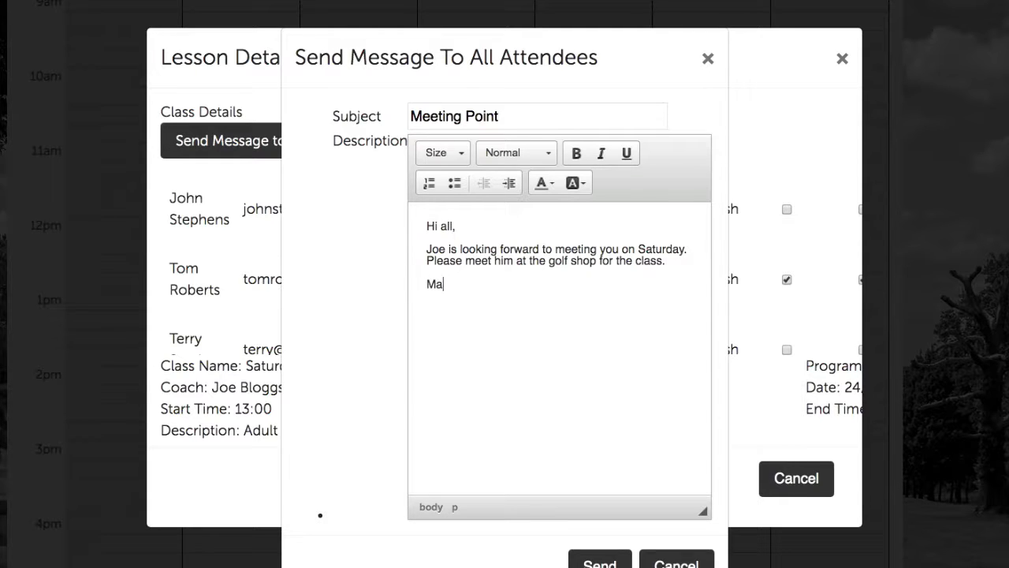
pyautogui.write('ny thanks,')
pyautogui.press('Return')
pyautogui.write('Robert')
pyautogui.press('Return')
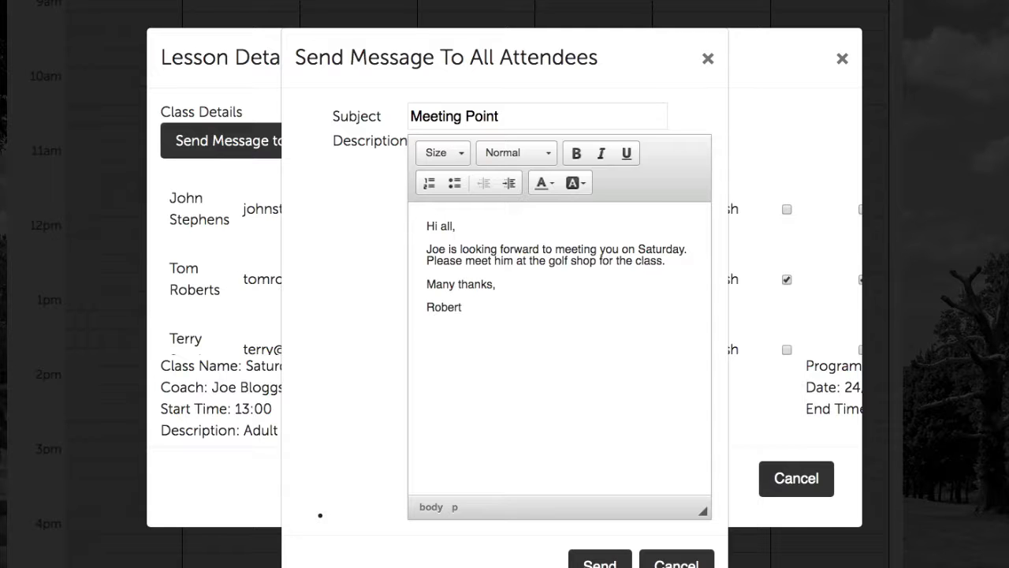
pyautogui.write('Front of House Team.')
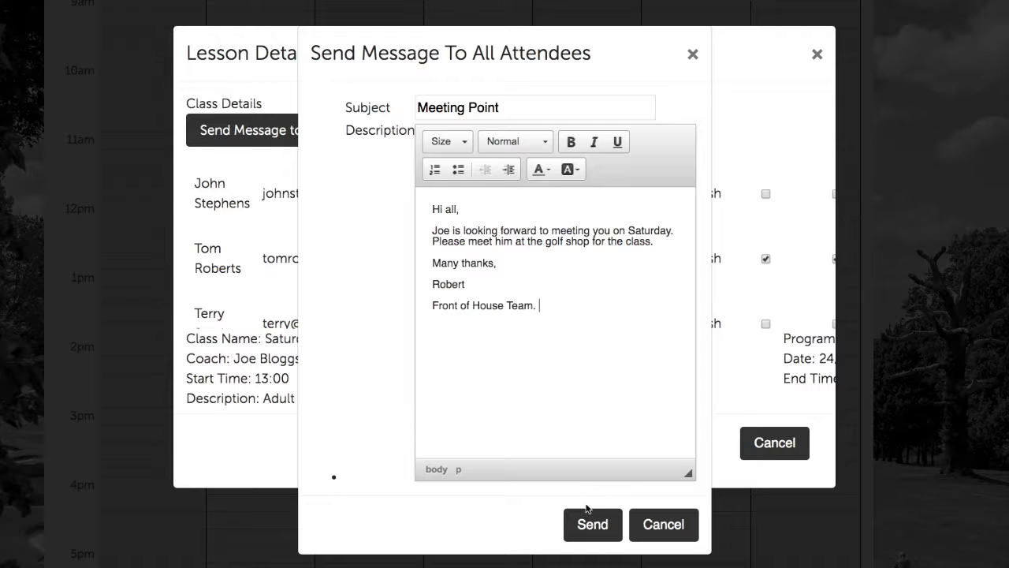
pyautogui.click(589, 521)
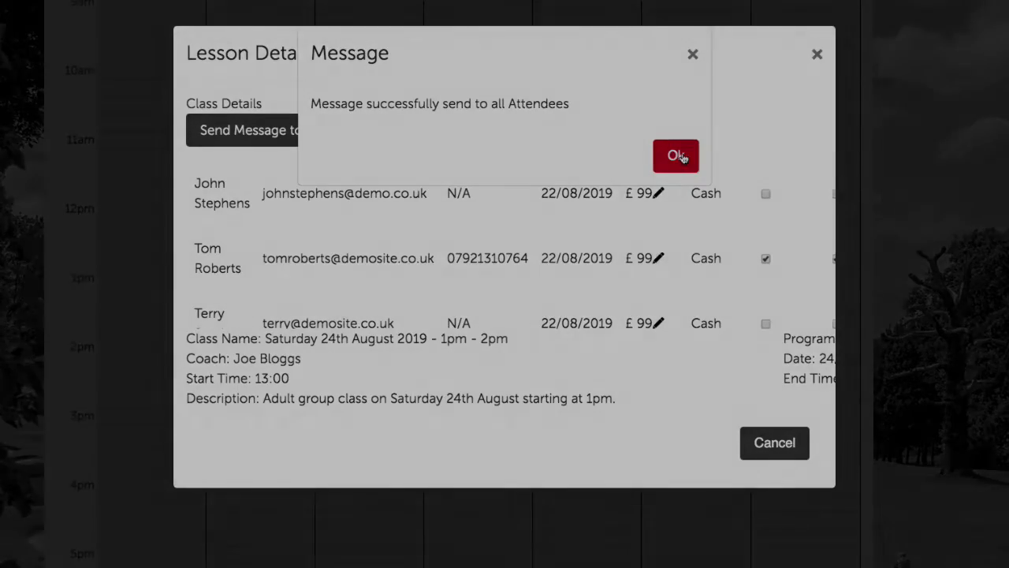
pyautogui.click(680, 156)
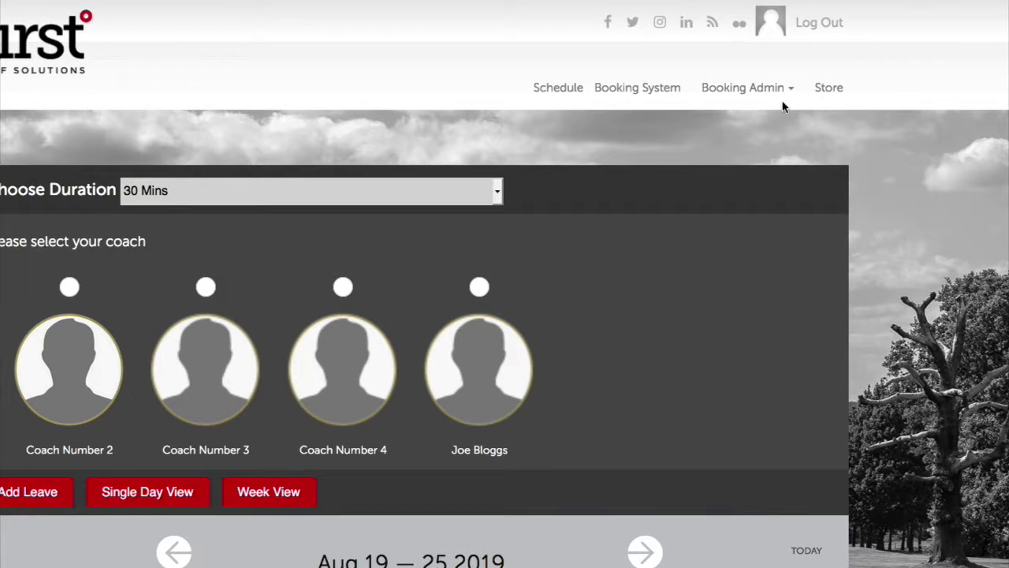
# Open the All Students list from the Booking Admin dropdown
pyautogui.click(778, 87)
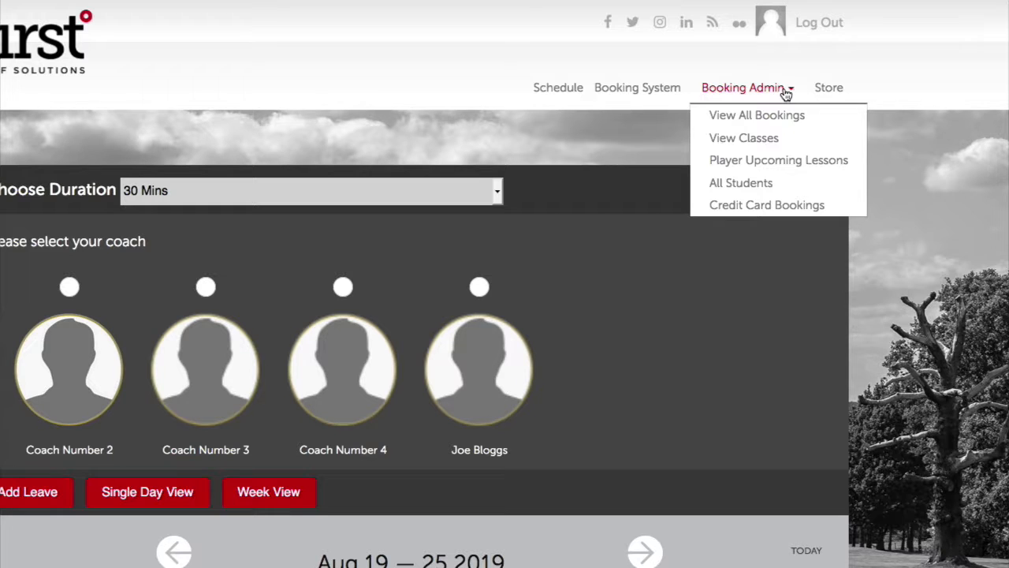
pyautogui.click(771, 183)
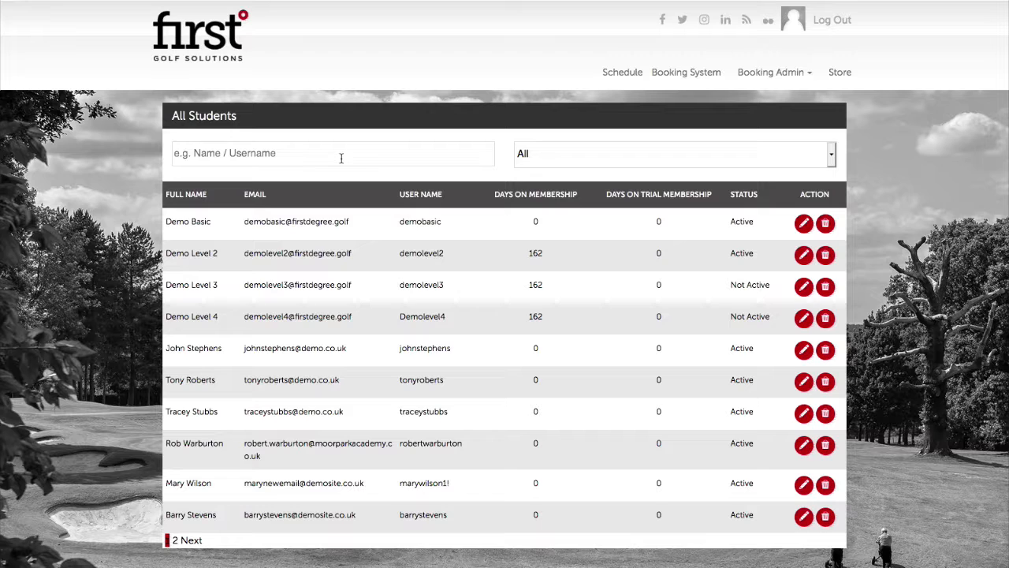
# Keep the membership filter on All and search student names for 'barr'
pyautogui.click(576, 154)
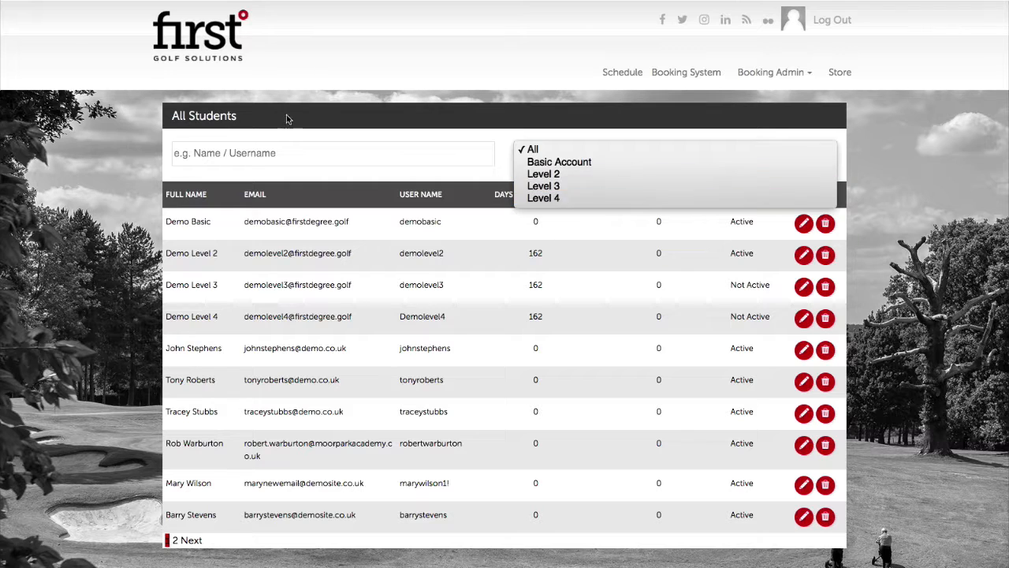
pyautogui.click(282, 155)
pyautogui.click(282, 155)
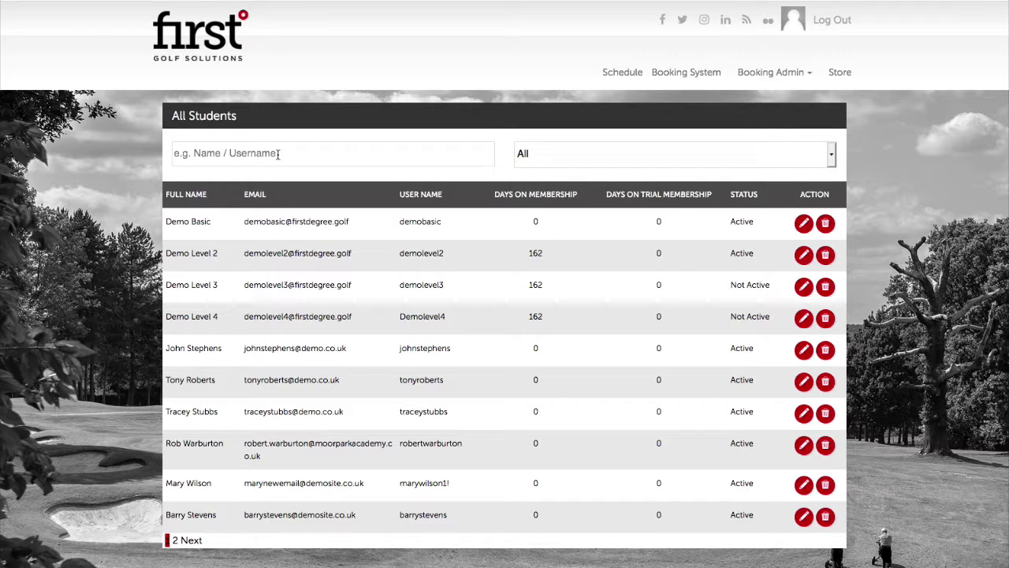
pyautogui.write('barr')
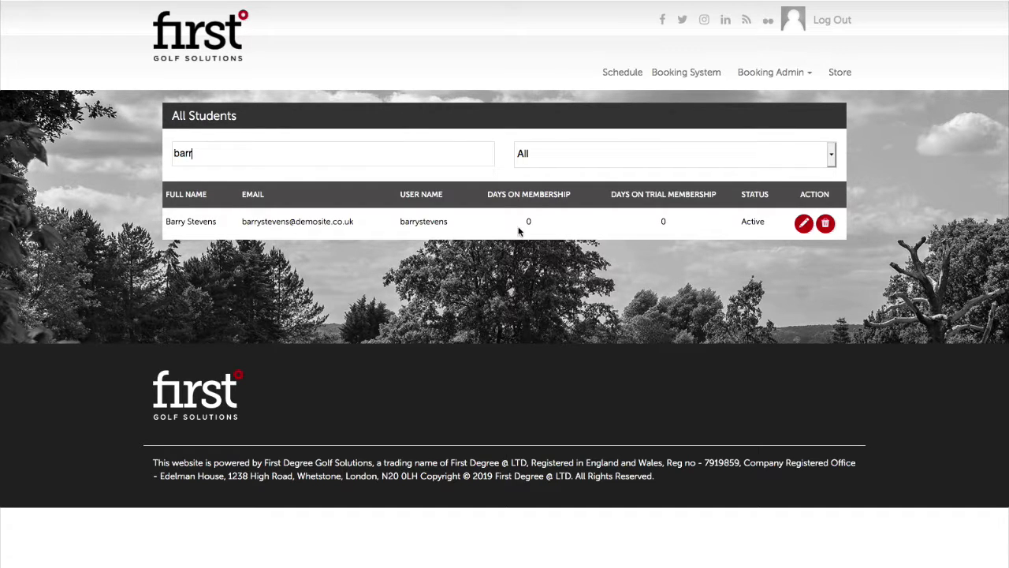
# Change the found student's membership from Basic Account to Level 3 and save
pyautogui.click(803, 224)
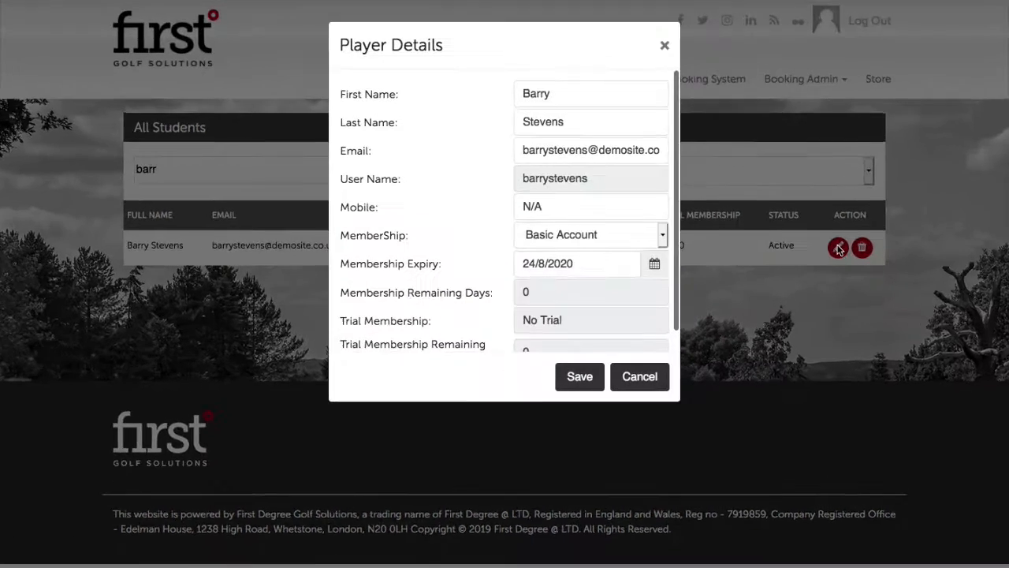
pyautogui.scroll(-1, 465, 256)
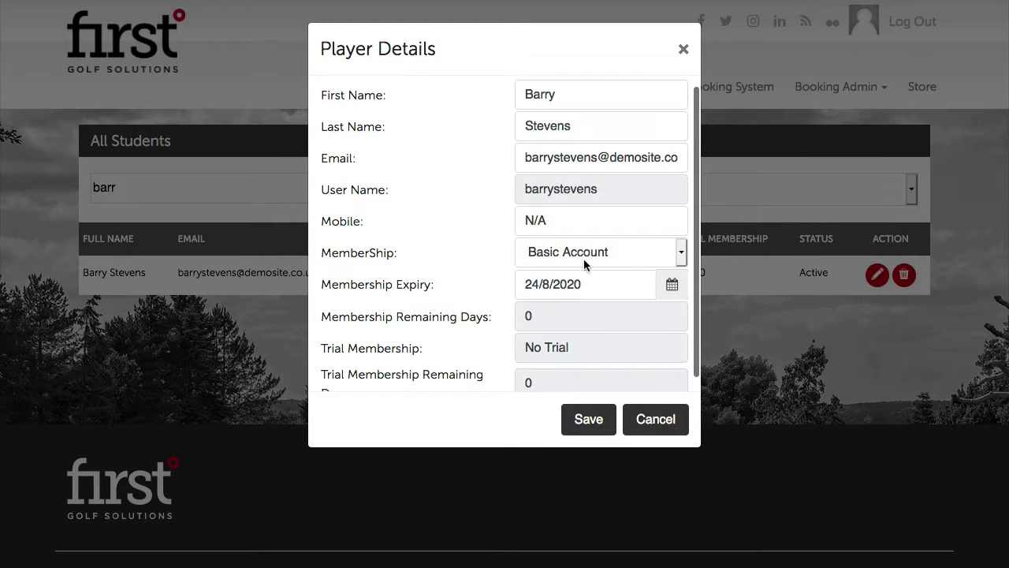
pyautogui.click(627, 252)
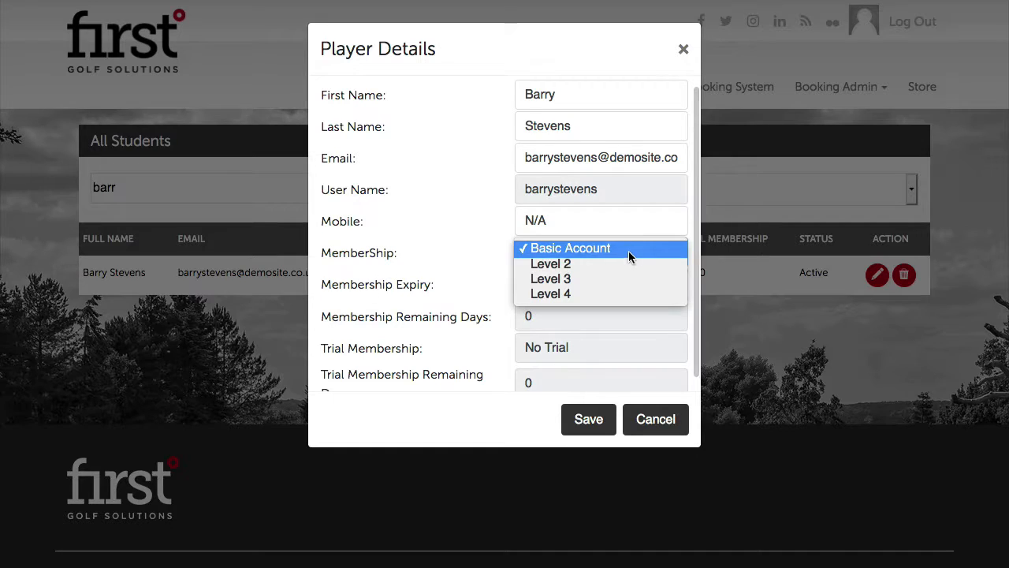
pyautogui.click(631, 249)
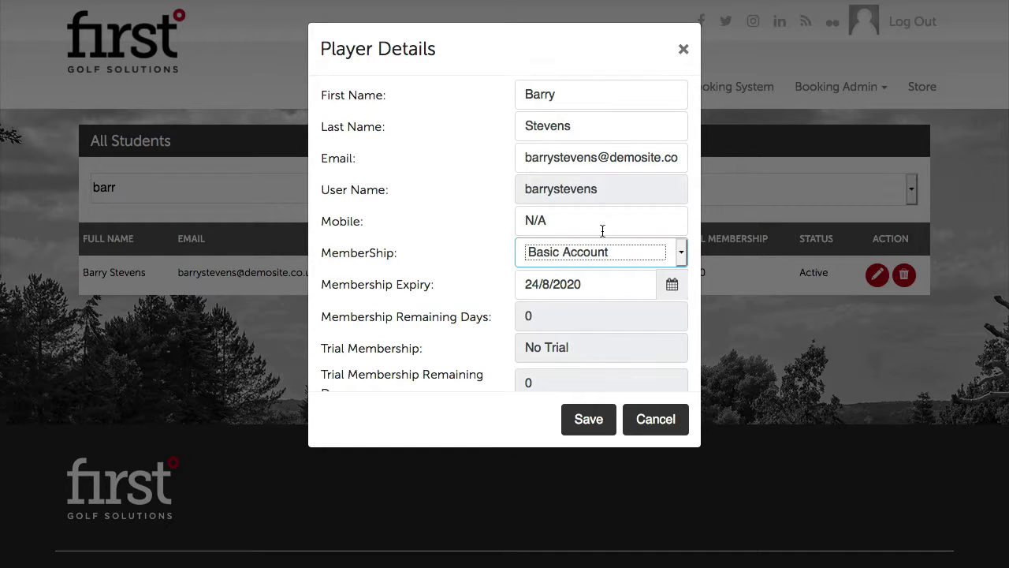
pyautogui.click(659, 259)
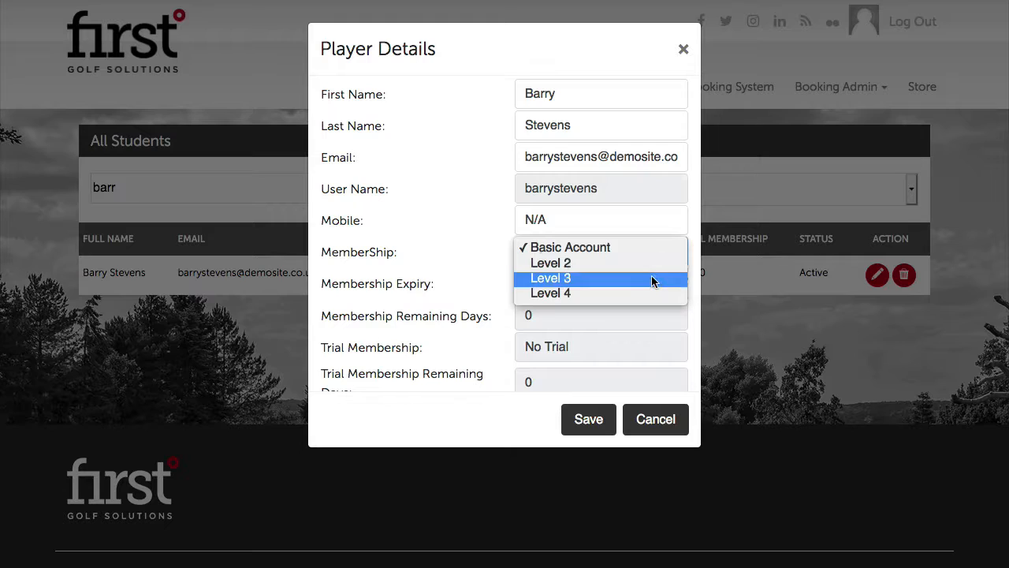
pyautogui.click(651, 278)
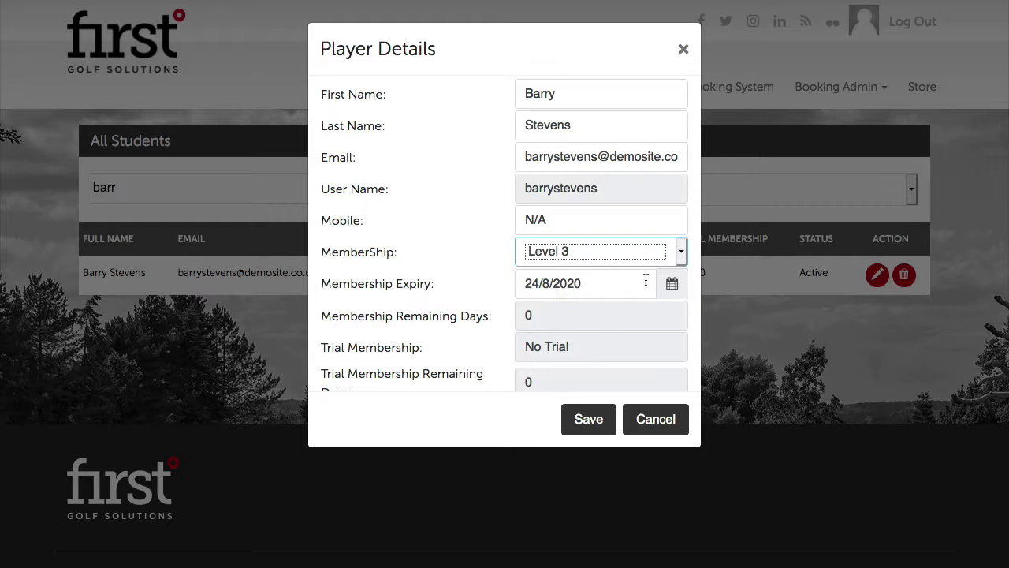
pyautogui.click(589, 418)
pyautogui.click(664, 146)
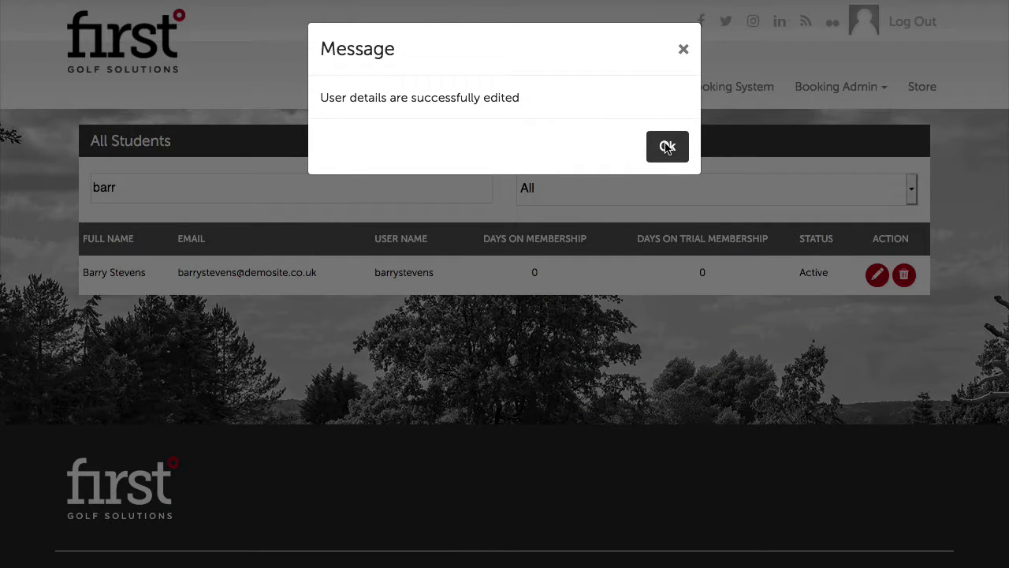
# Clear the name search so every student is listed again
pyautogui.click(309, 185)
pyautogui.press('BackSpace')
pyautogui.press('BackSpace')
pyautogui.press('BackSpace')
pyautogui.press('BackSpace')
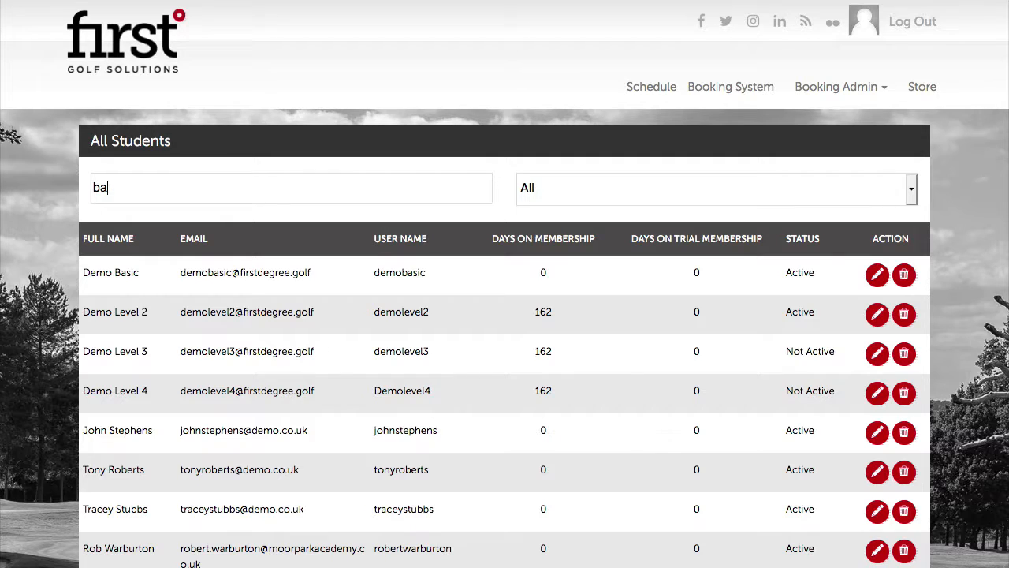
pyautogui.write('barry')
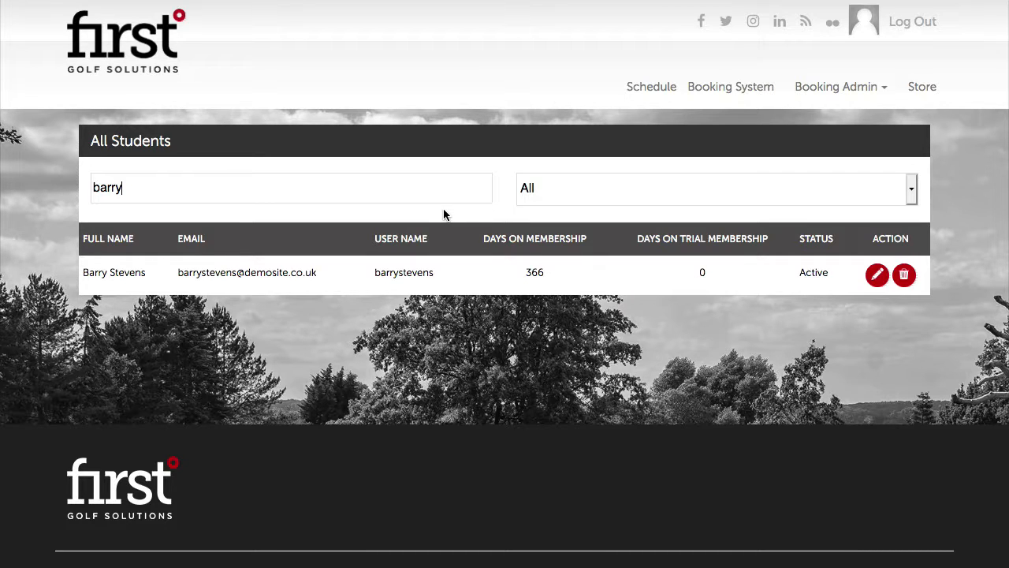
pyautogui.press('BackSpace')
pyautogui.press('BackSpace')
pyautogui.press('BackSpace')
pyautogui.press('BackSpace')
pyautogui.press('BackSpace')
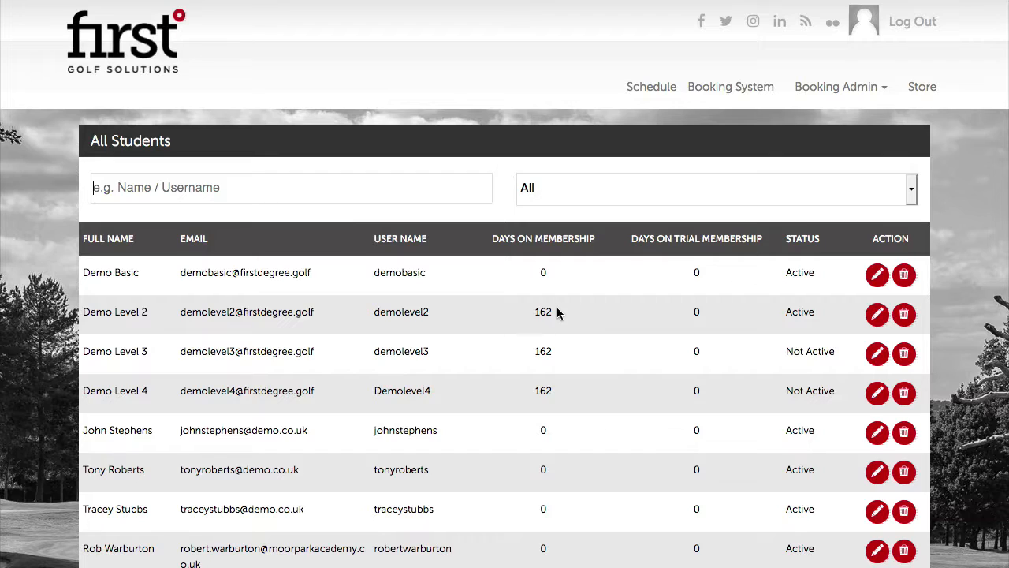
# Set Demo Level 2's membership expiry to 30/04/2020 and save it
pyautogui.click(877, 316)
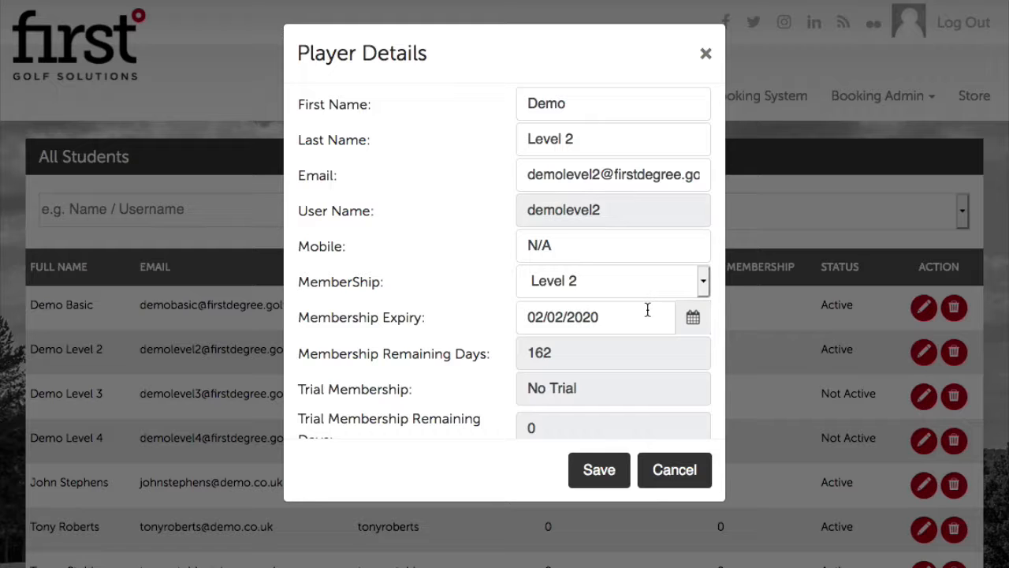
pyautogui.click(693, 317)
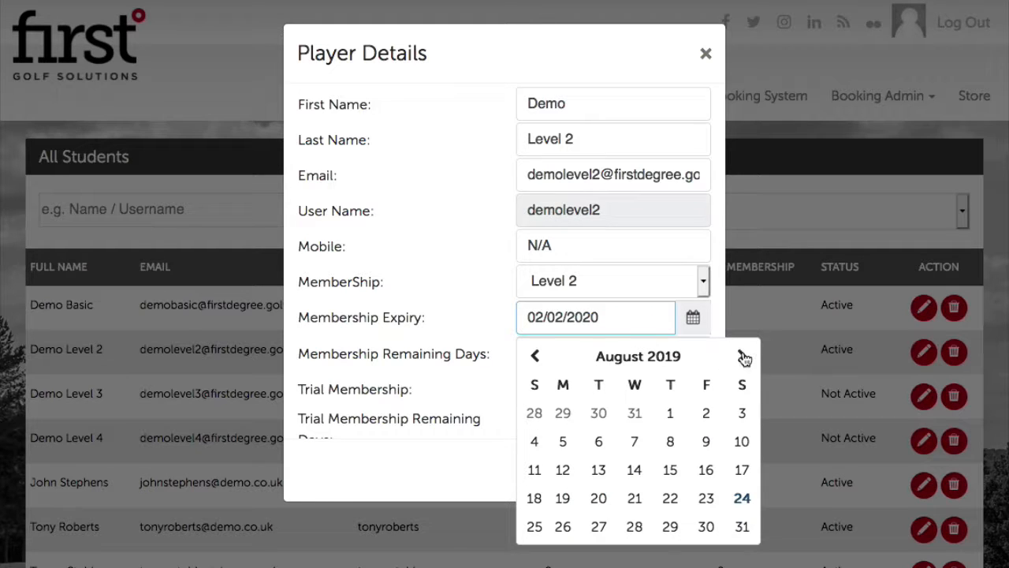
pyautogui.click(742, 356)
pyautogui.click(742, 355)
pyautogui.click(742, 356)
pyautogui.click(742, 356)
pyautogui.click(742, 356)
pyautogui.click(742, 356)
pyautogui.click(742, 356)
pyautogui.click(742, 356)
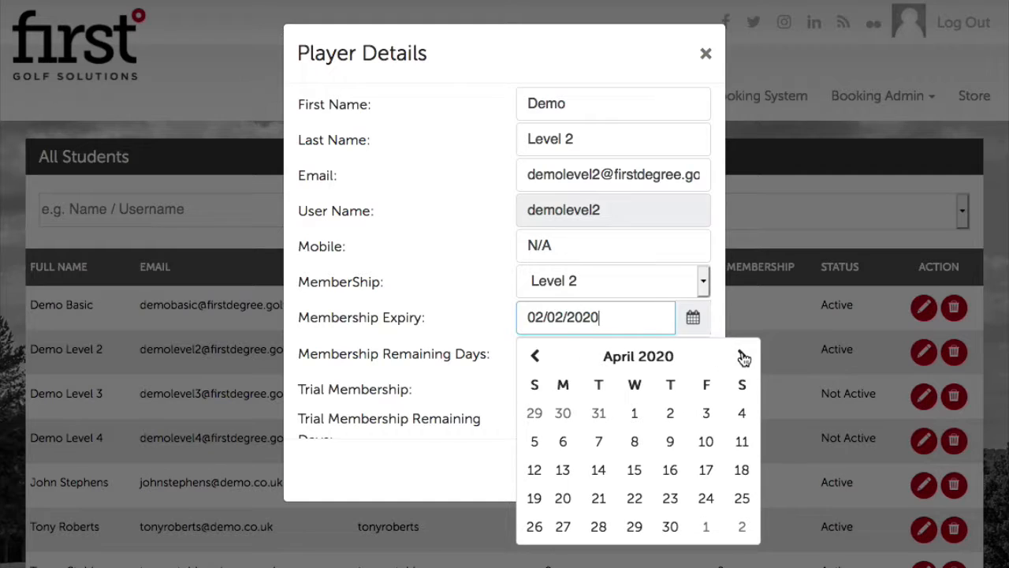
pyautogui.click(670, 526)
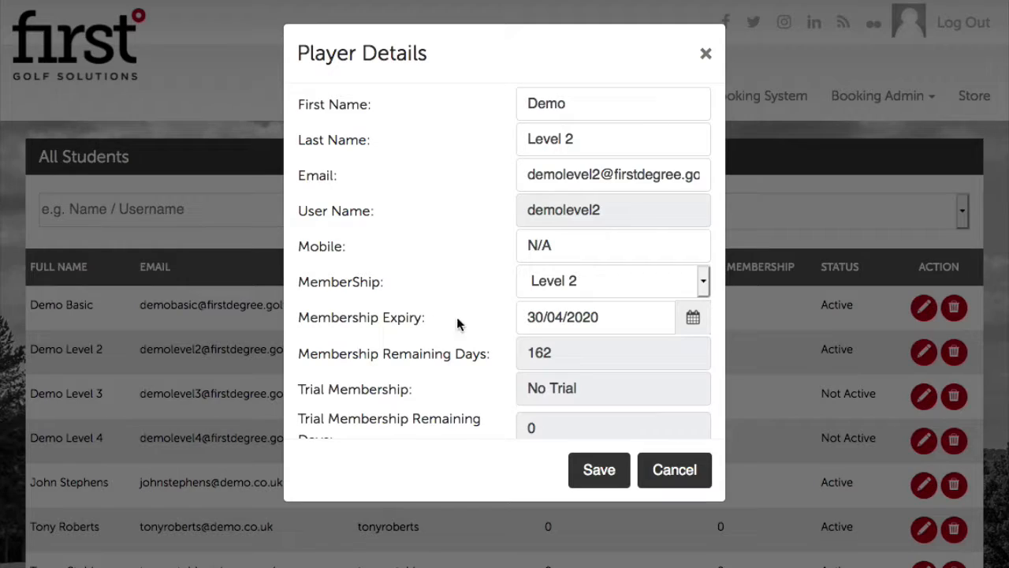
pyautogui.click(619, 478)
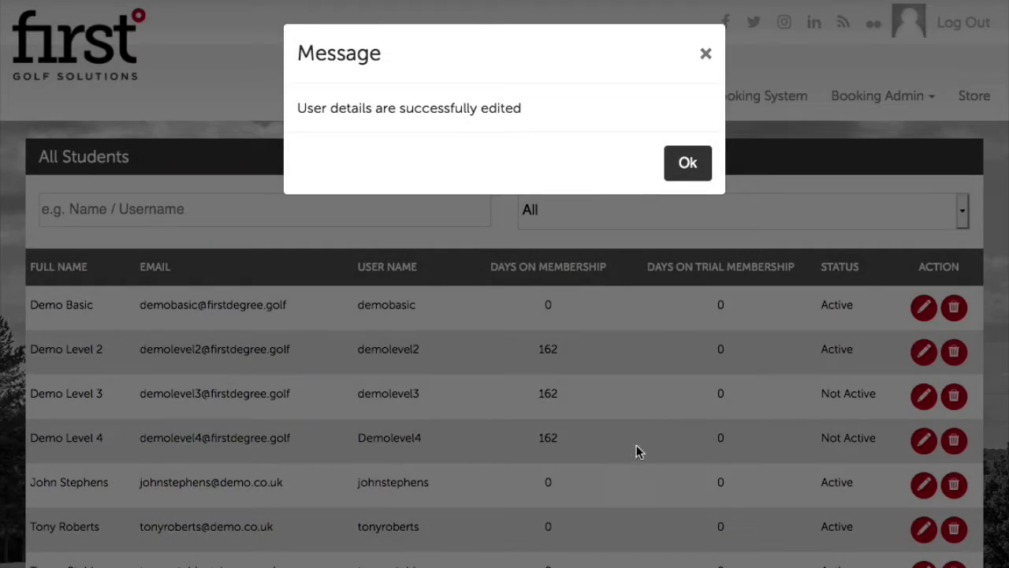
pyautogui.click(693, 160)
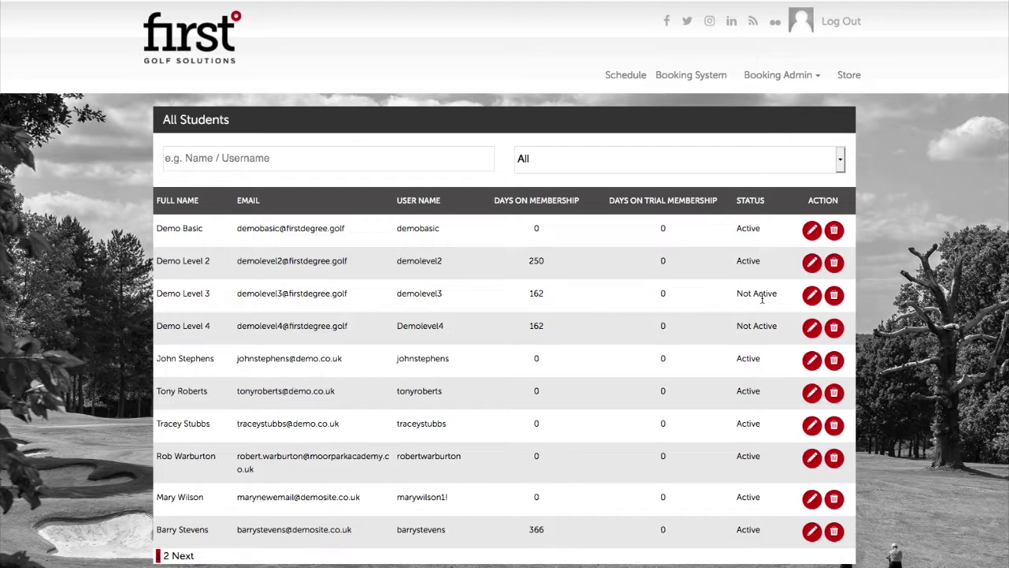
pyautogui.click(812, 294)
# Try downgrading Demo Level 3 to Basic Account and dismiss the refusal
pyautogui.click(649, 235)
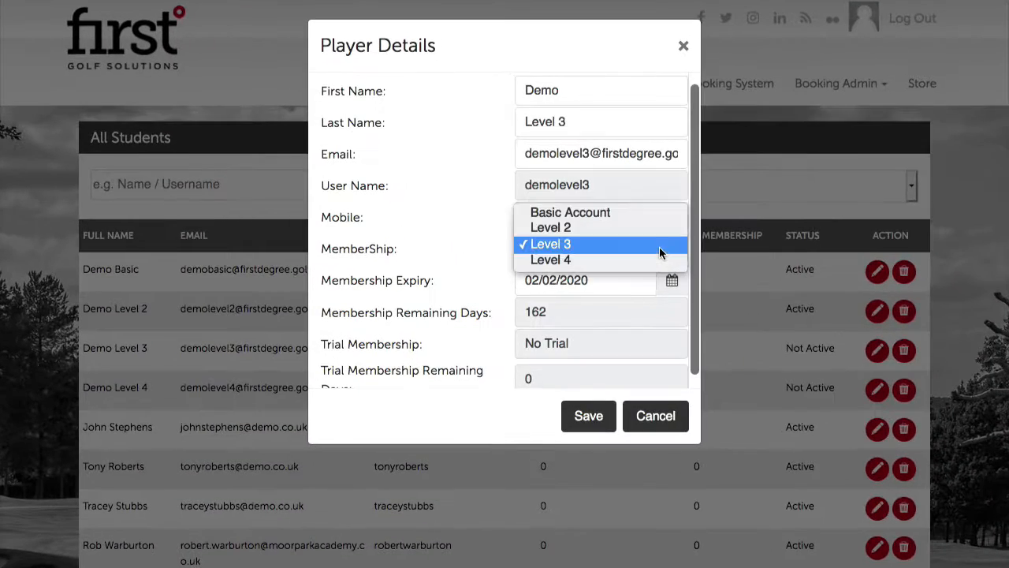
pyautogui.click(629, 203)
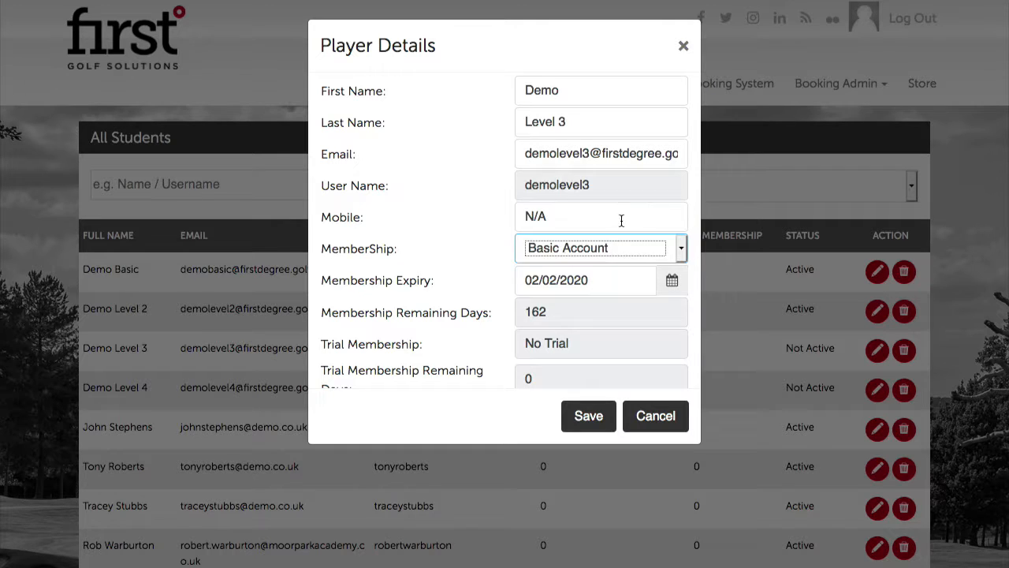
pyautogui.click(604, 415)
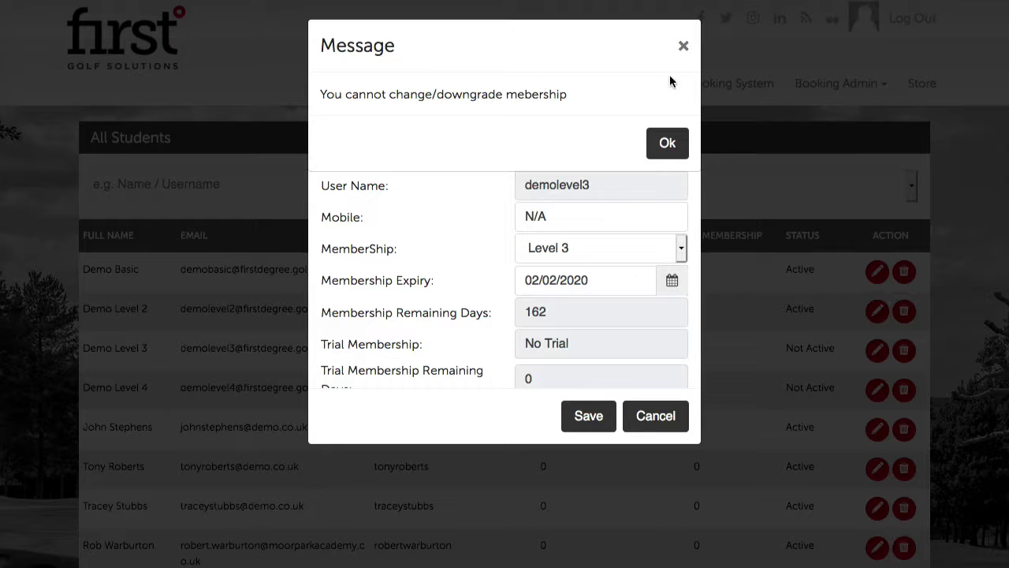
pyautogui.click(667, 142)
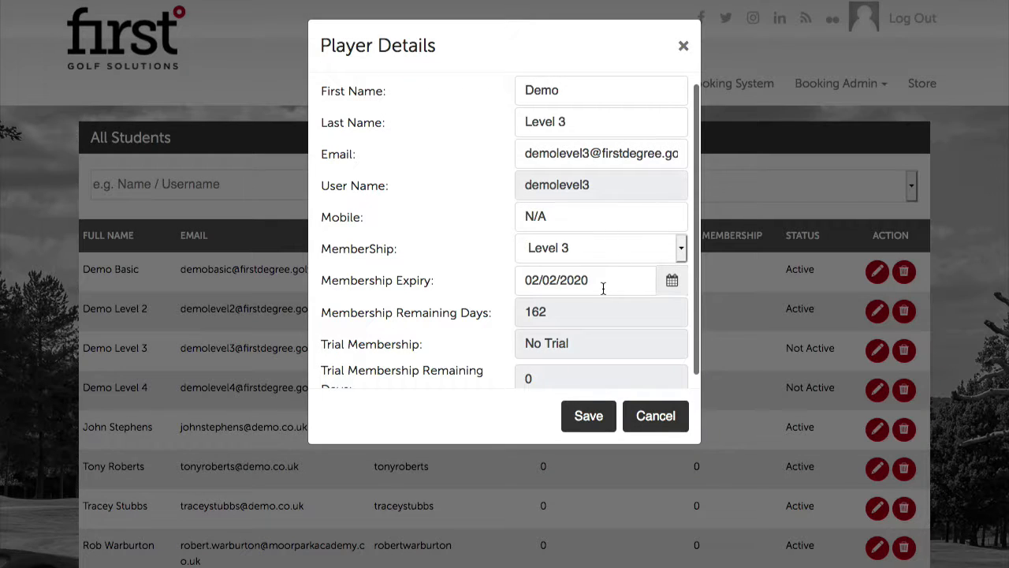
# Set Demo Level 3's membership expiry to 23/08/2019 and save it
pyautogui.click(672, 280)
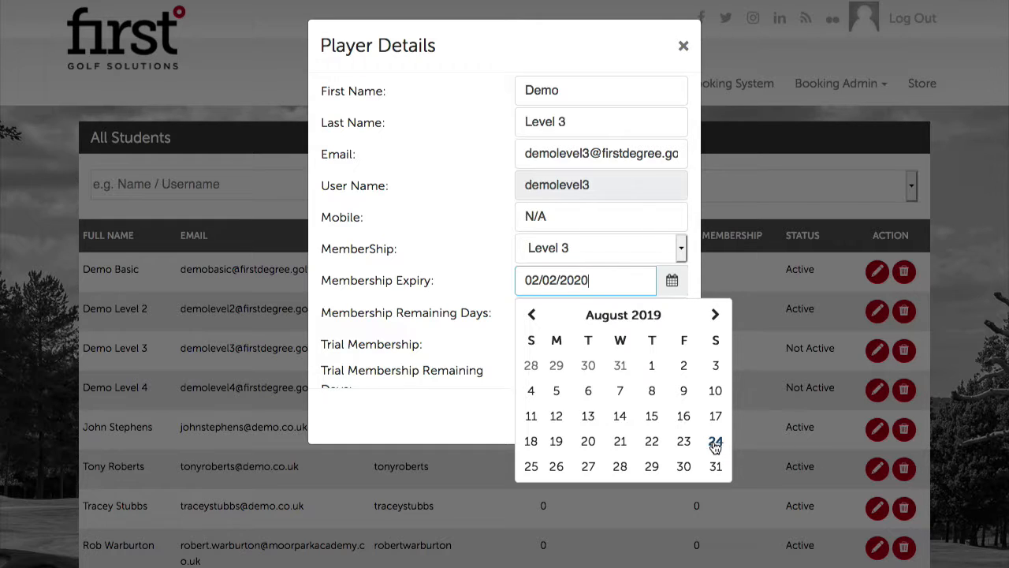
pyautogui.click(685, 445)
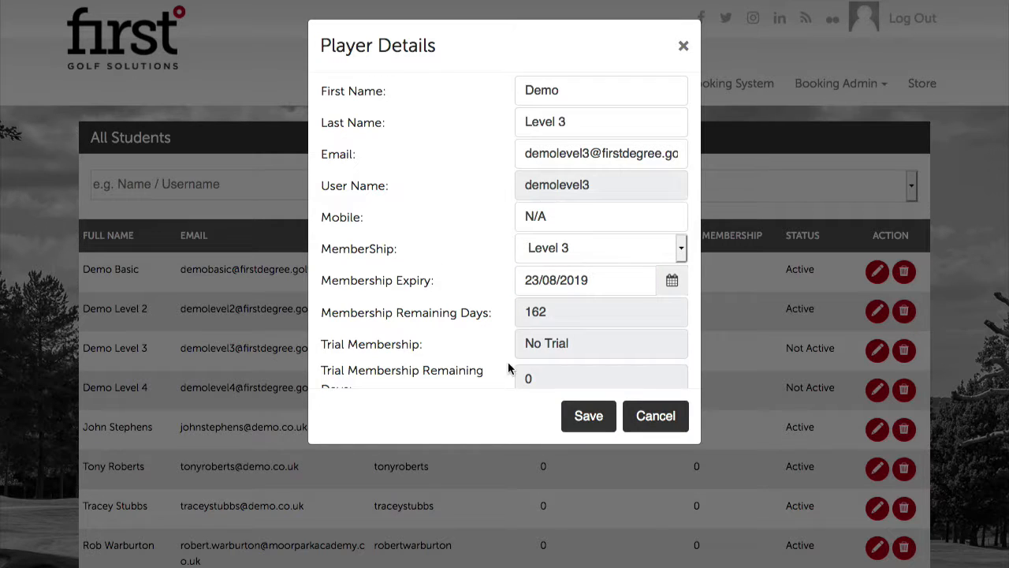
pyautogui.click(590, 417)
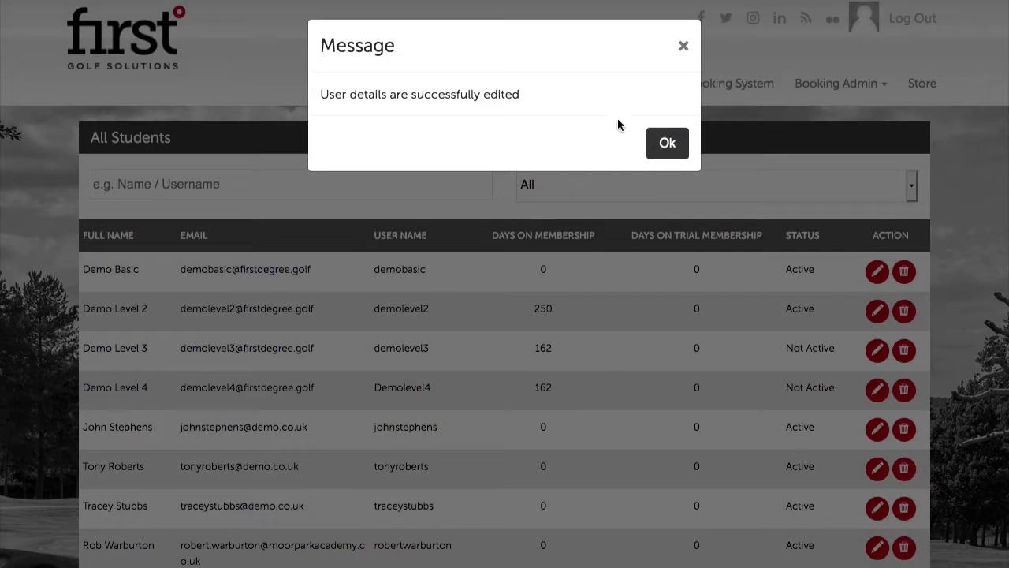
pyautogui.click(669, 129)
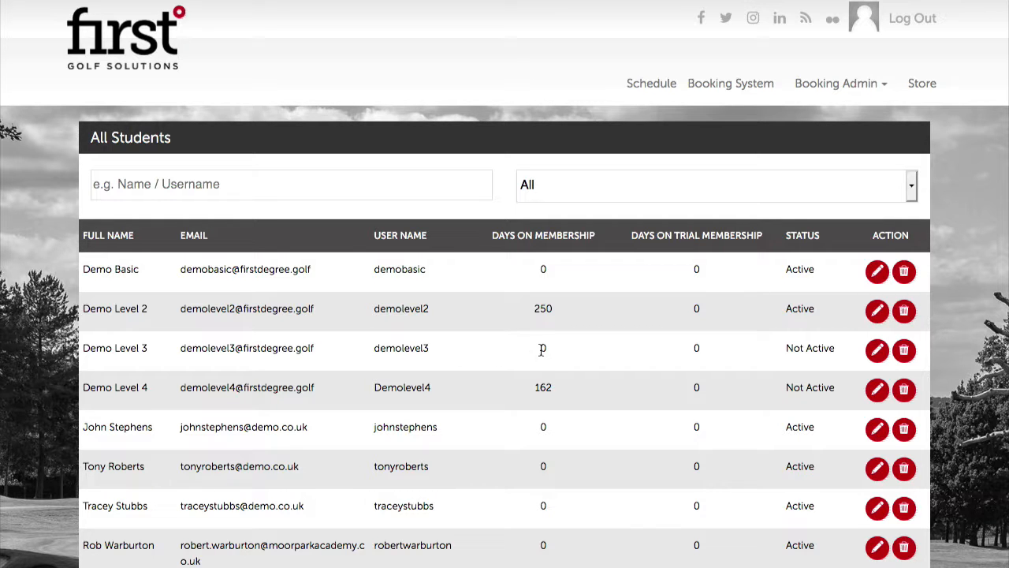
pyautogui.click(879, 352)
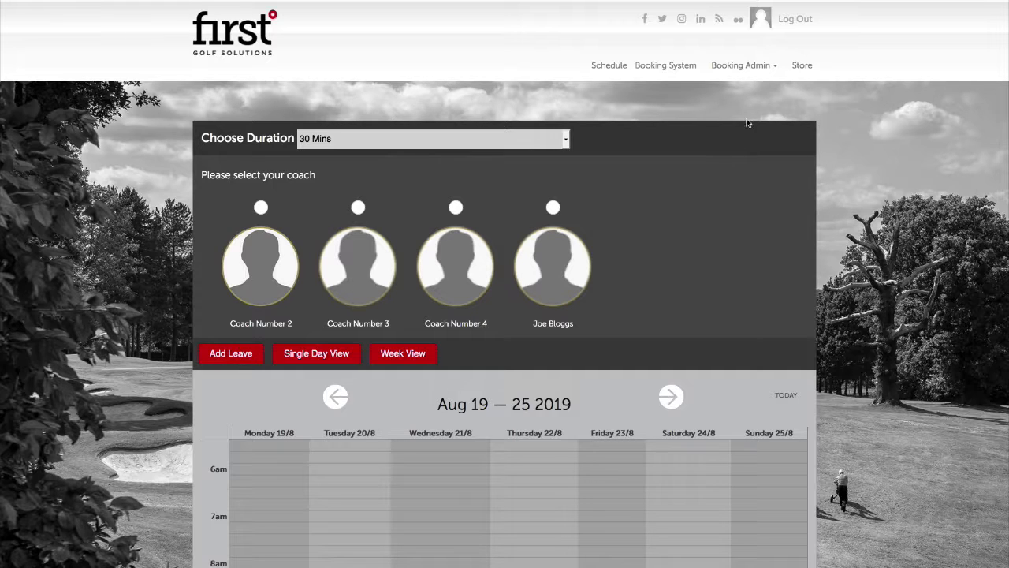
# Go back to the All Students list via the Booking Admin menu
pyautogui.click(753, 69)
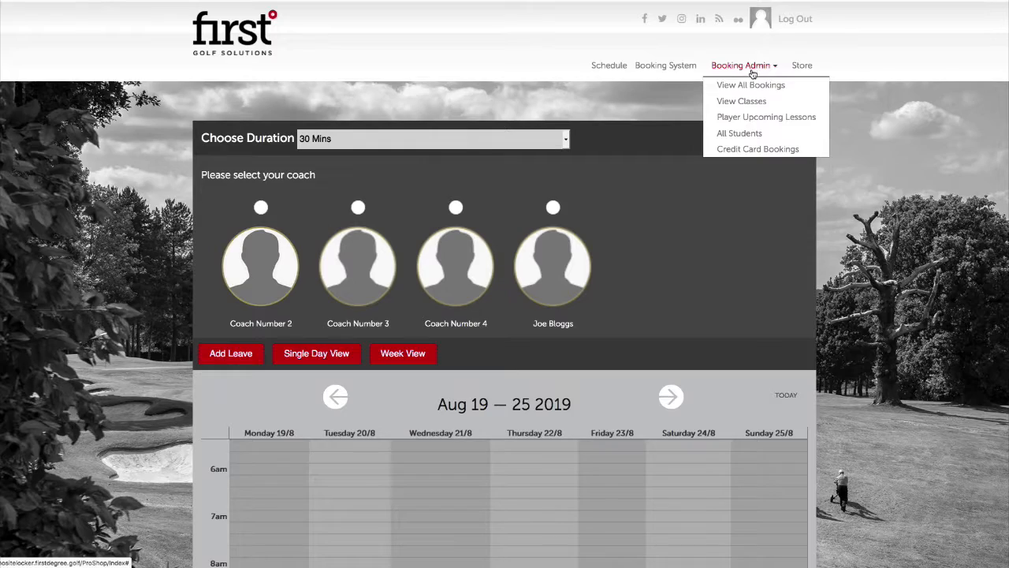
pyautogui.click(752, 135)
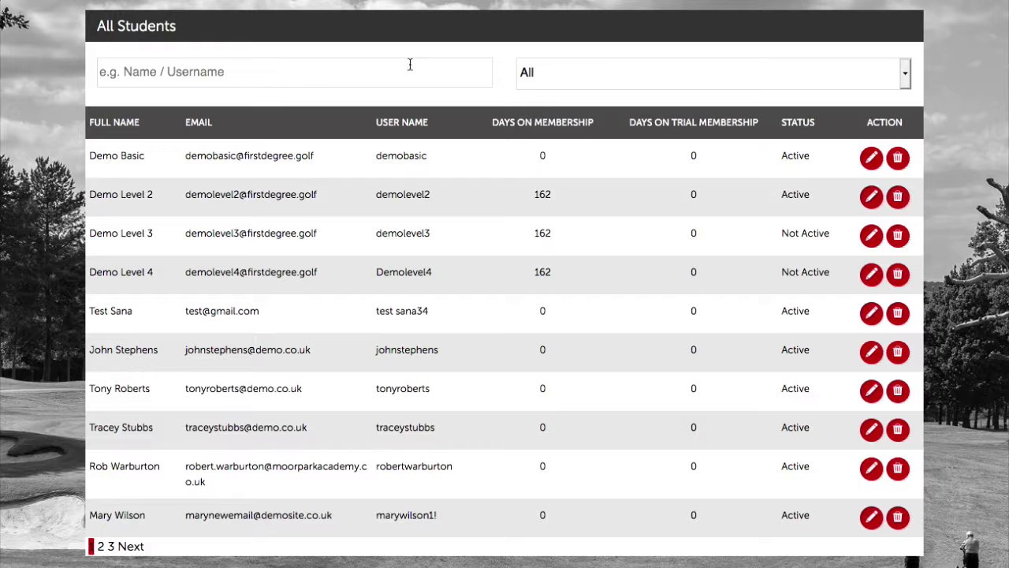
# Search students for 'will' and open the matching student's details for editing
pyautogui.click(617, 72)
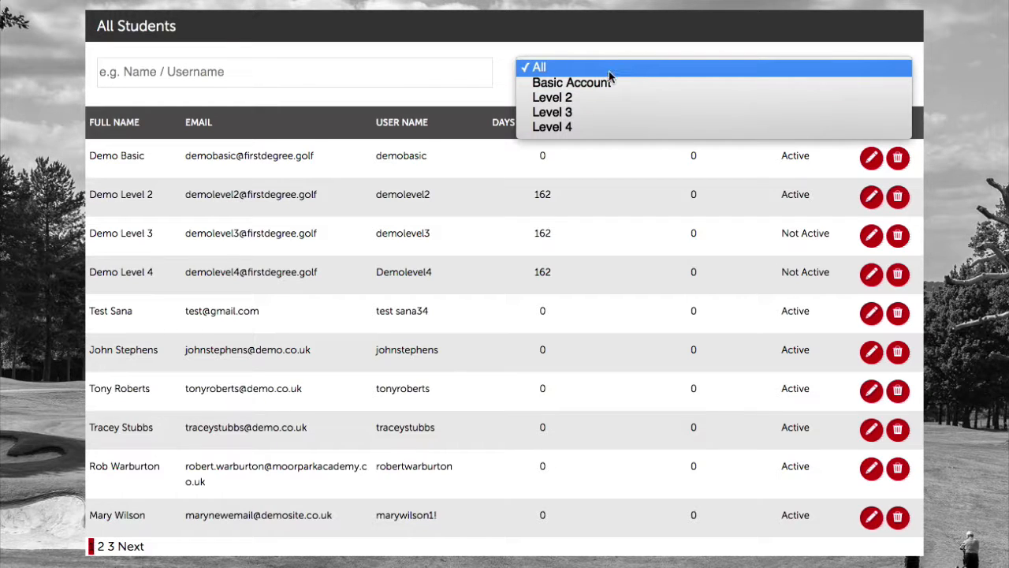
pyautogui.click(383, 48)
pyautogui.click(382, 73)
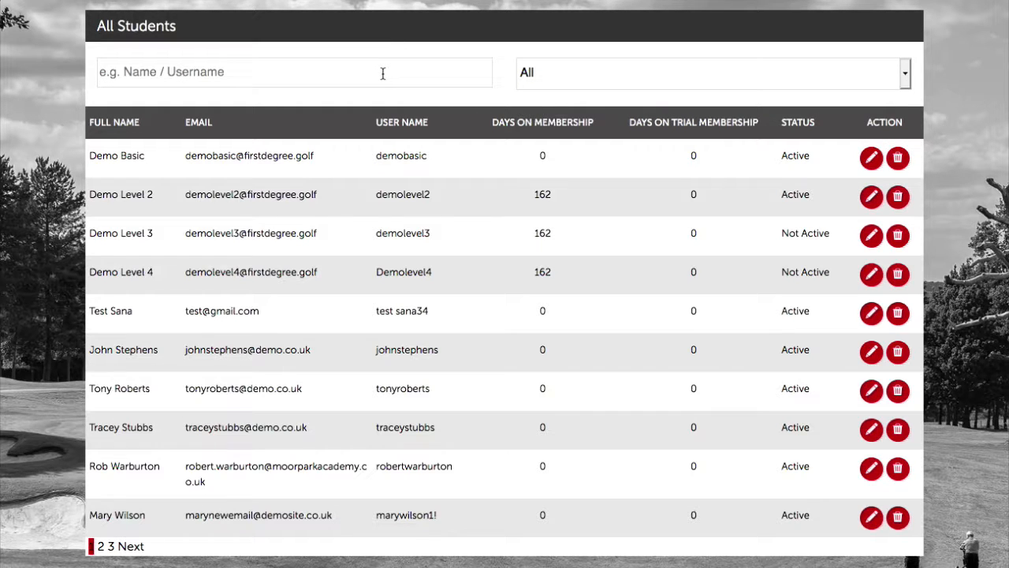
pyautogui.write('will')
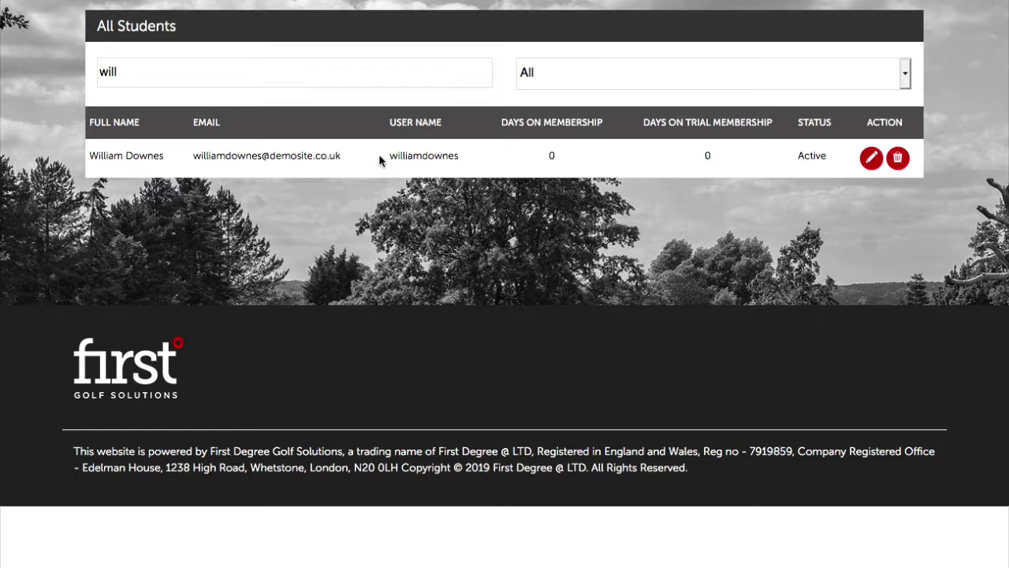
pyautogui.click(869, 158)
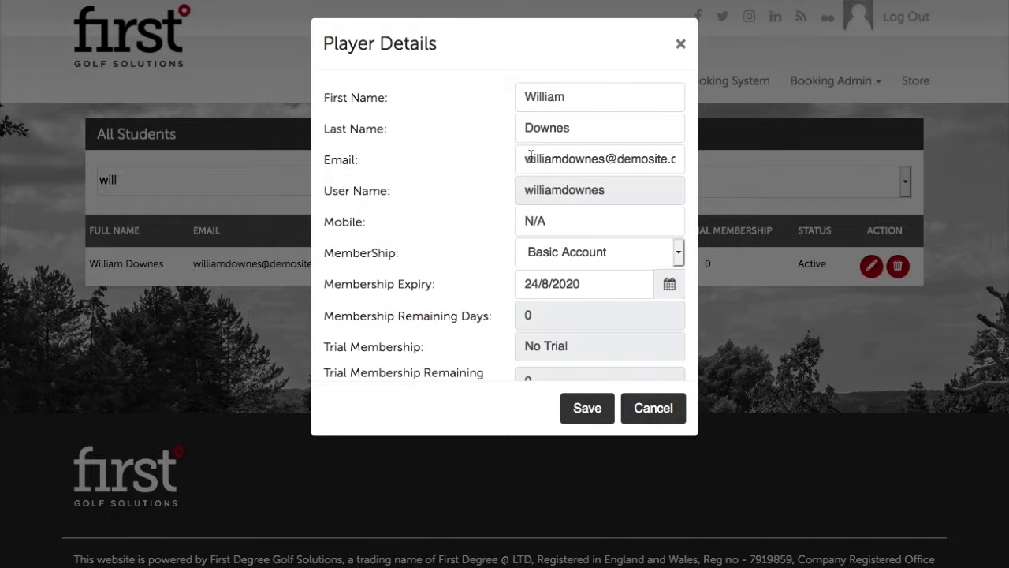
# Replace the student's email address and the N/A mobile with the new number, then save
pyautogui.moveTo(519, 159); pyautogui.dragTo(793, 182)
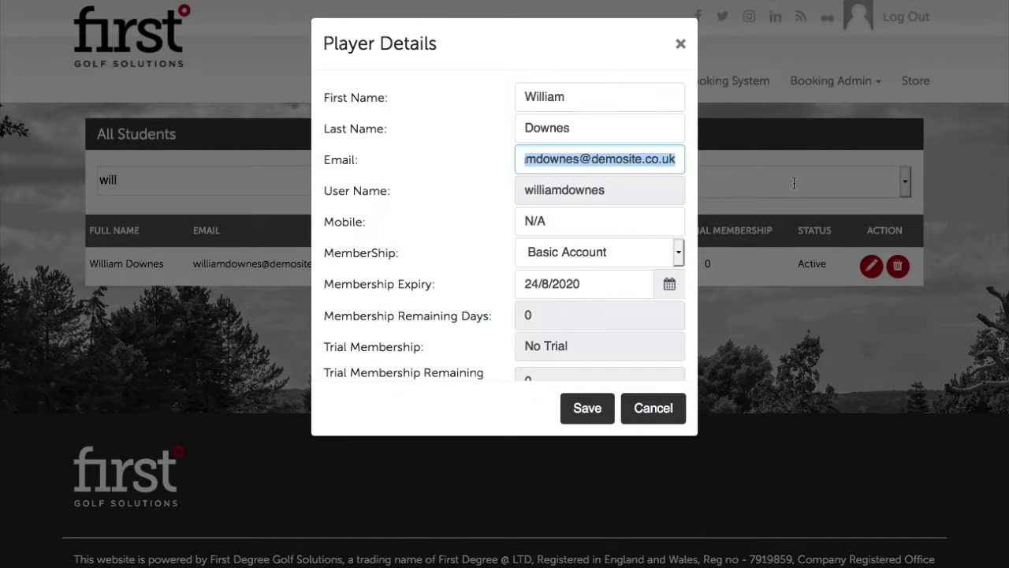
pyautogui.press('BackSpace')
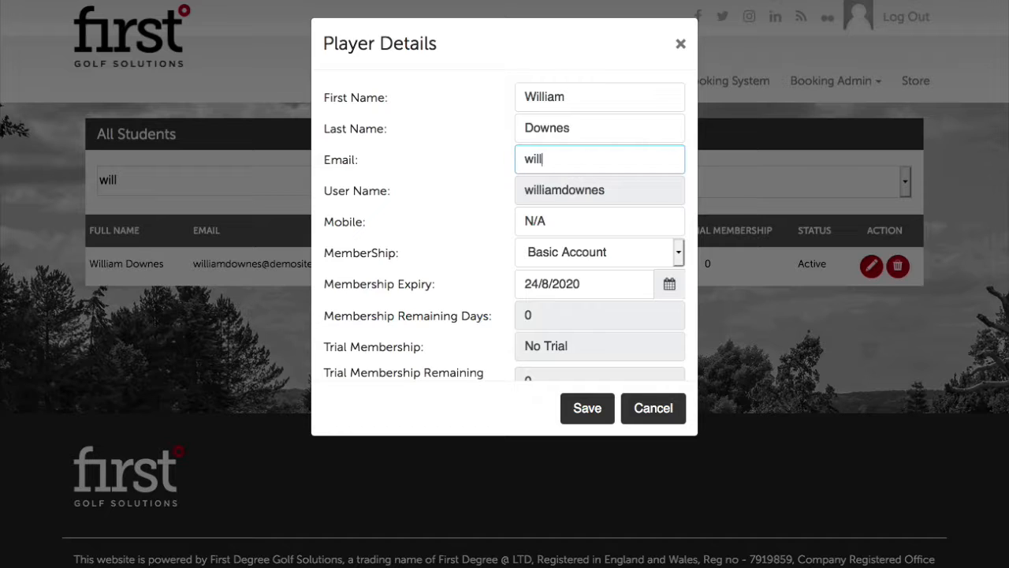
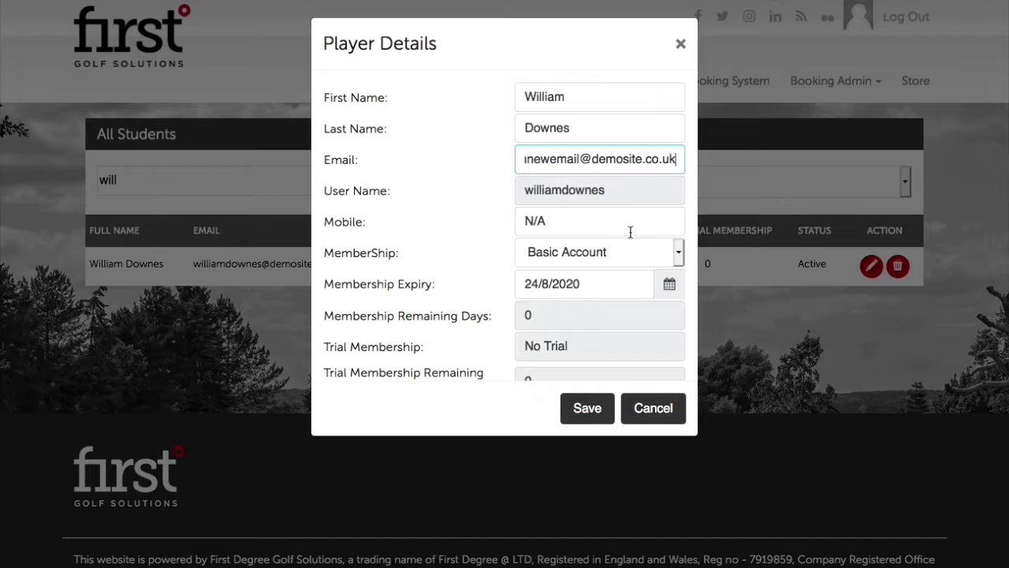
pyautogui.press('Tab')
pyautogui.press('BackSpace')
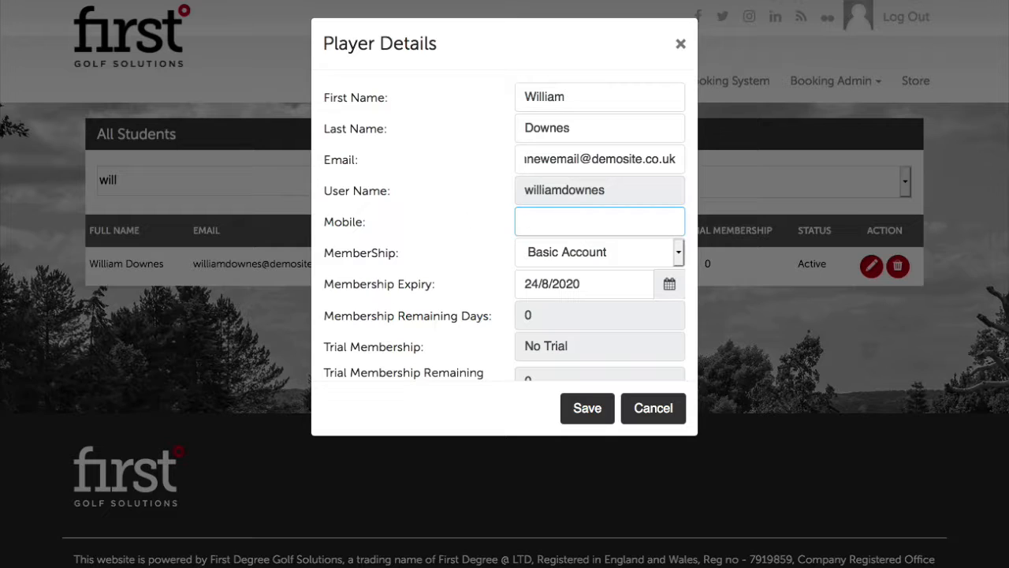
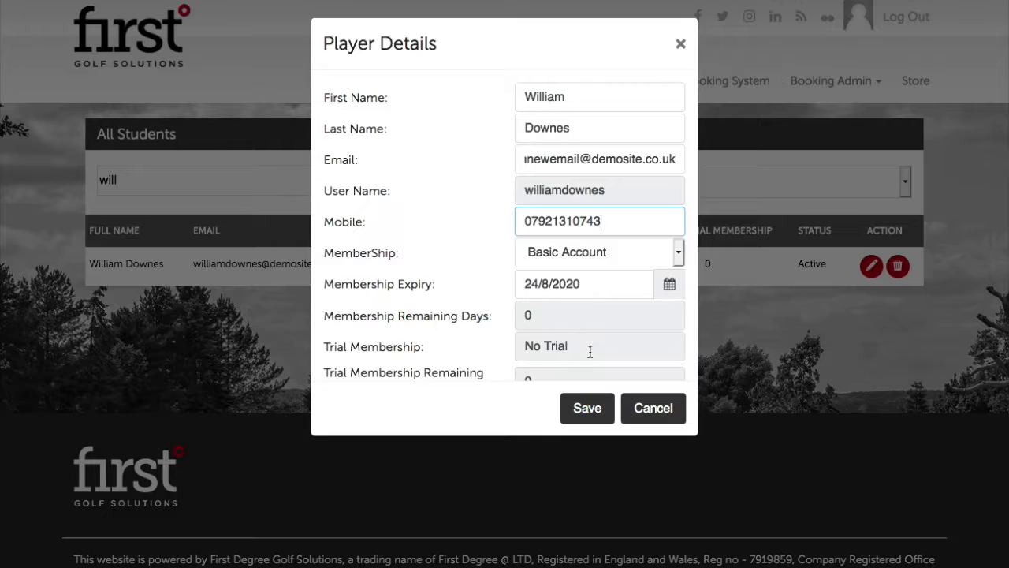
pyautogui.click(587, 408)
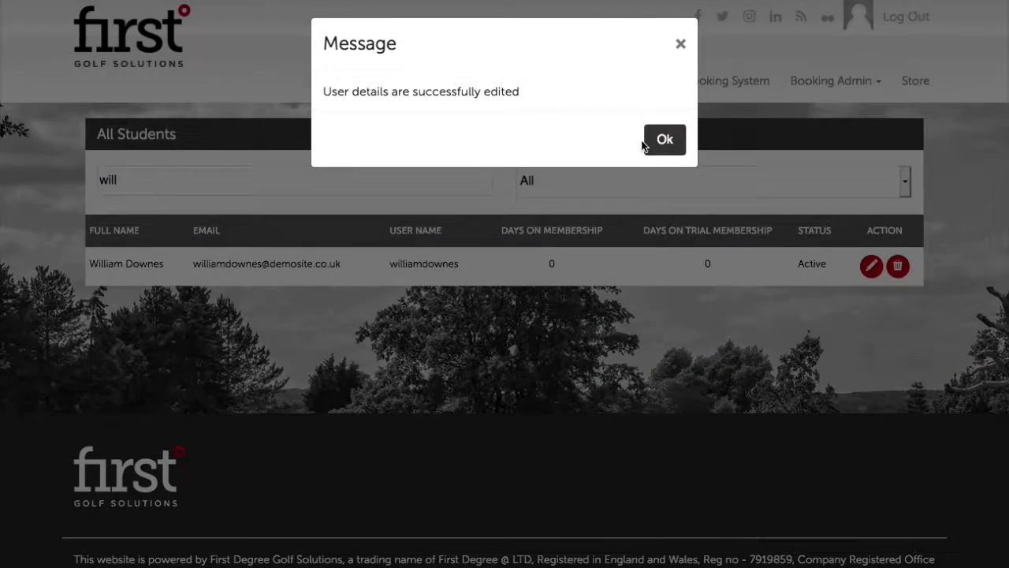
pyautogui.click(648, 143)
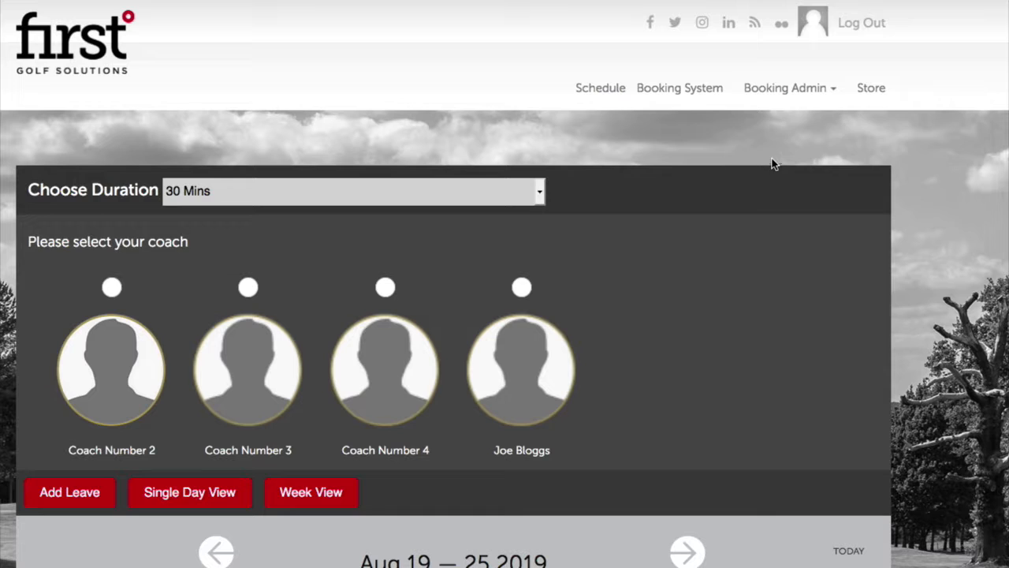
# Open the All Students list from the Booking Admin dropdown
pyautogui.click(769, 68)
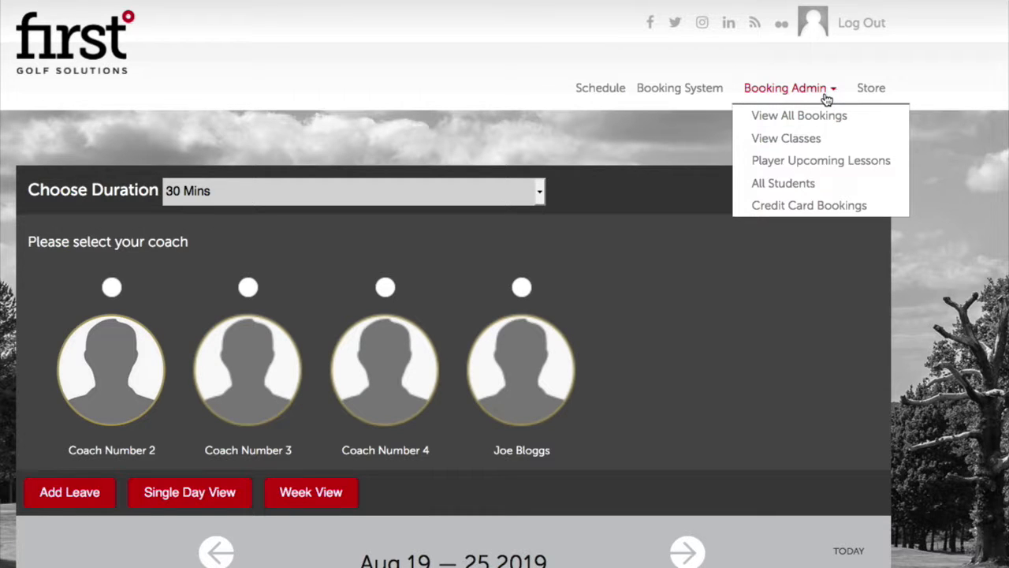
pyautogui.click(817, 183)
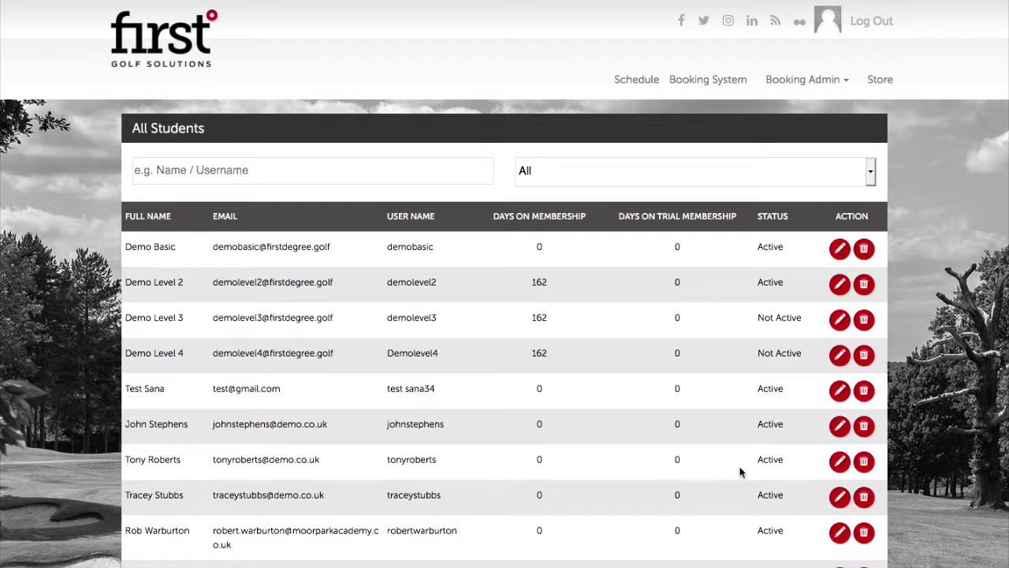
# Open another student's Player Details and inspect the user name field without saving
pyautogui.scroll(-1, 840, 465)
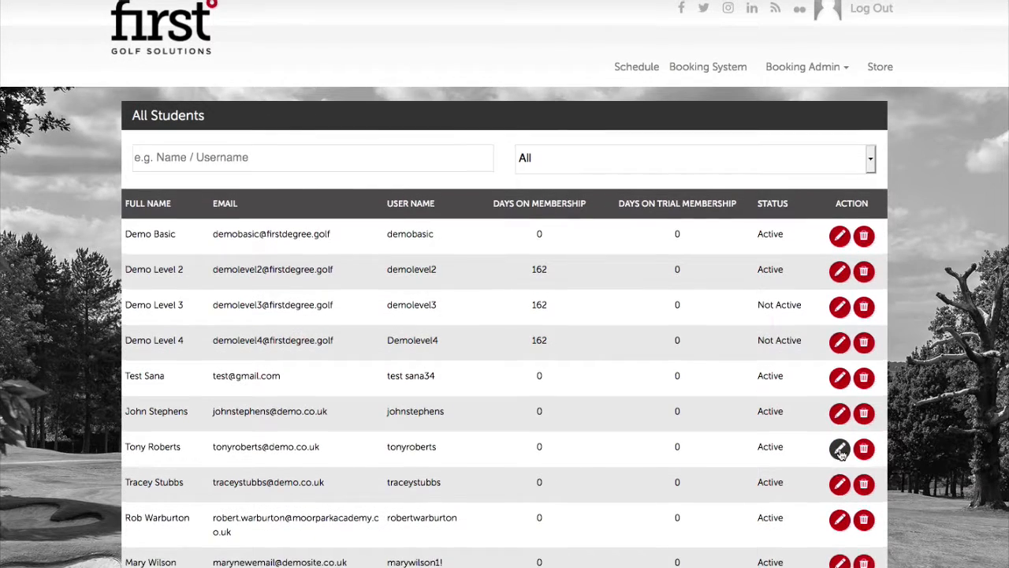
pyautogui.click(840, 462)
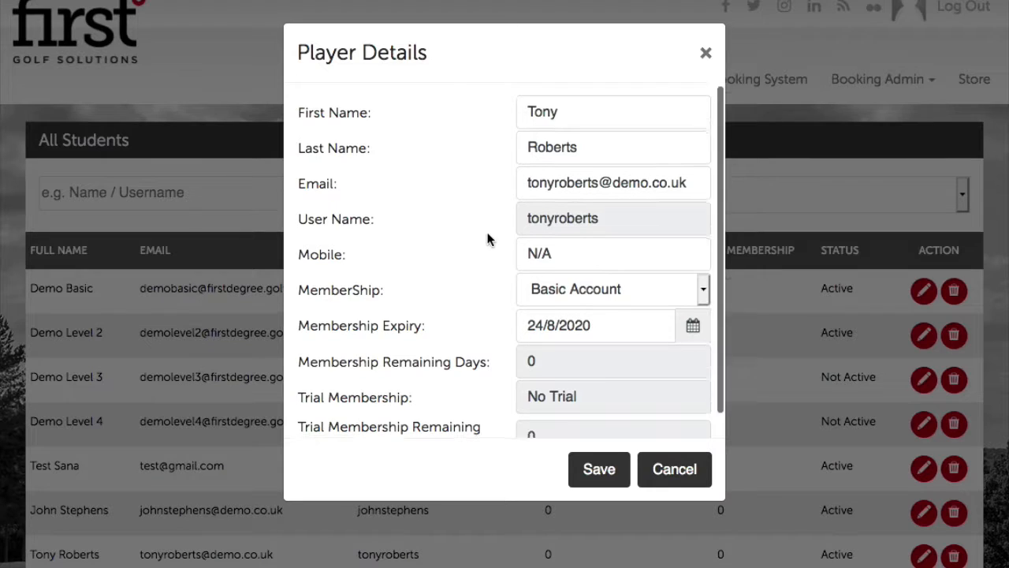
pyautogui.scroll(-1, 544, 221)
pyautogui.moveTo(607, 193); pyautogui.dragTo(509, 192)
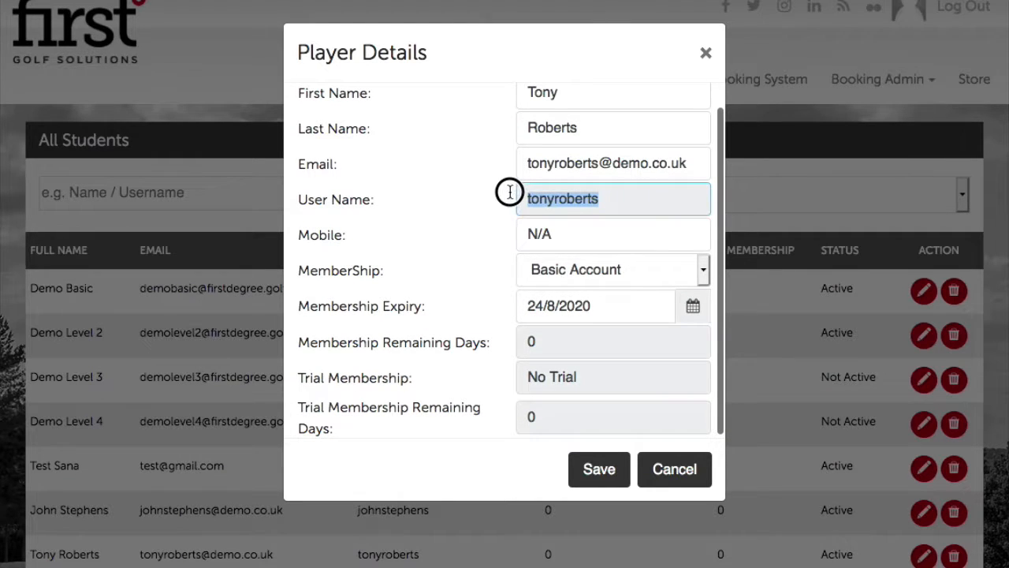
pyautogui.click(666, 200)
pyautogui.moveTo(659, 200); pyautogui.dragTo(514, 191)
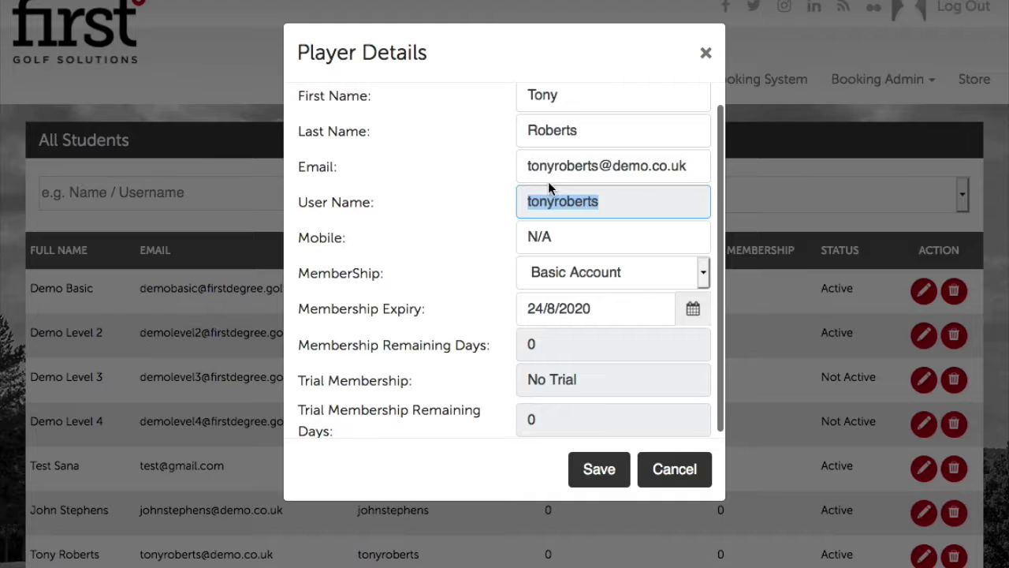
pyautogui.scroll(1, 552, 191)
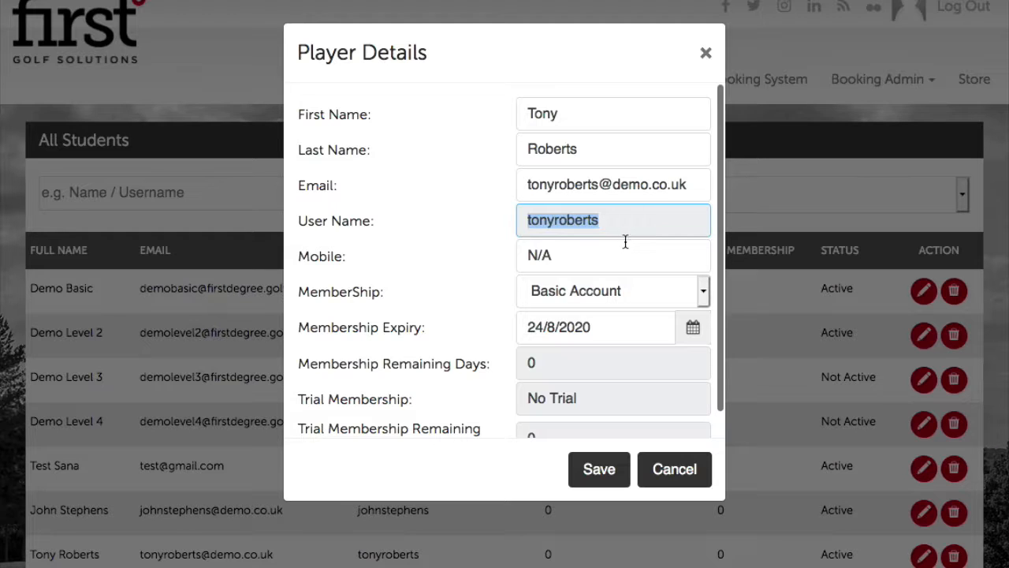
pyautogui.scroll(-1, 616, 298)
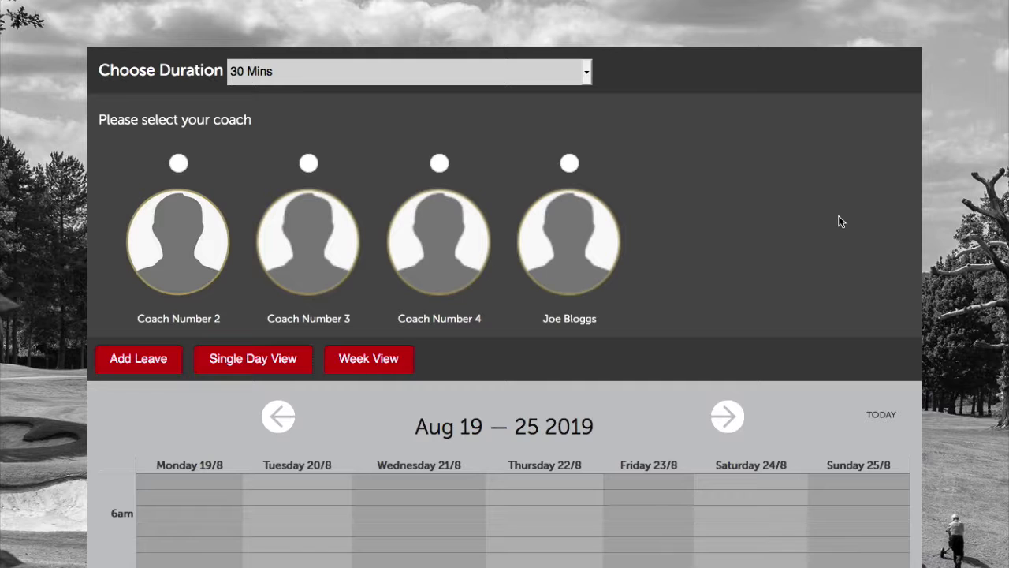
# On All Students, keep the filter on all memberships and search for 'will'
pyautogui.moveTo(827, 1)
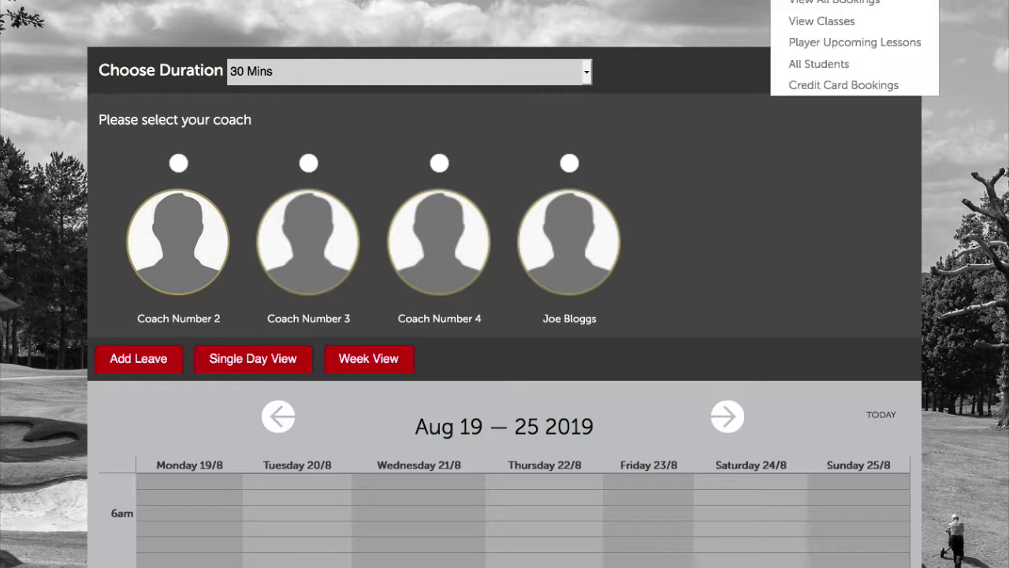
pyautogui.click(839, 71)
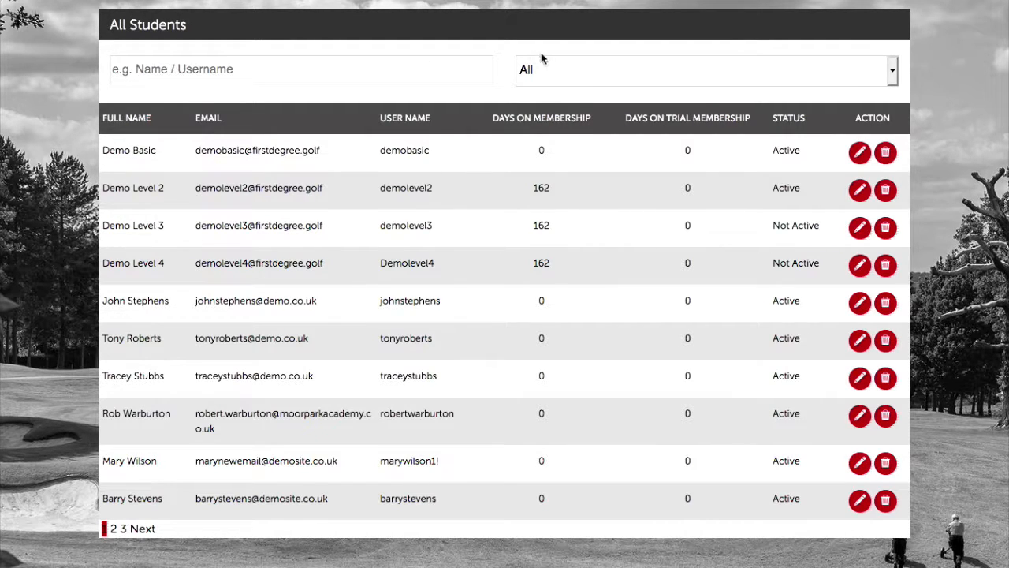
pyautogui.click(577, 79)
pyautogui.press('Down')
pyautogui.click(860, 57)
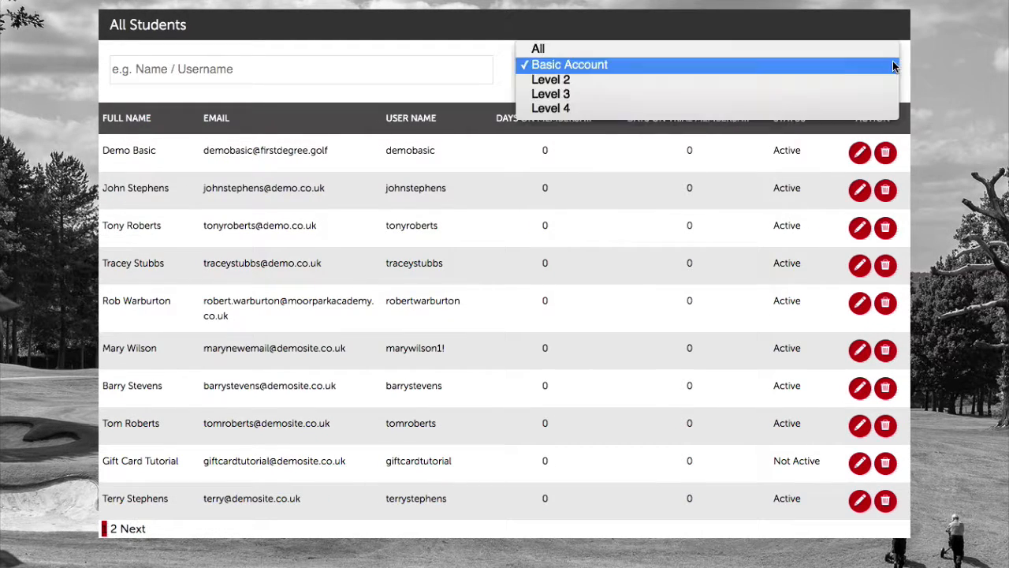
pyautogui.click(862, 53)
pyautogui.click(350, 77)
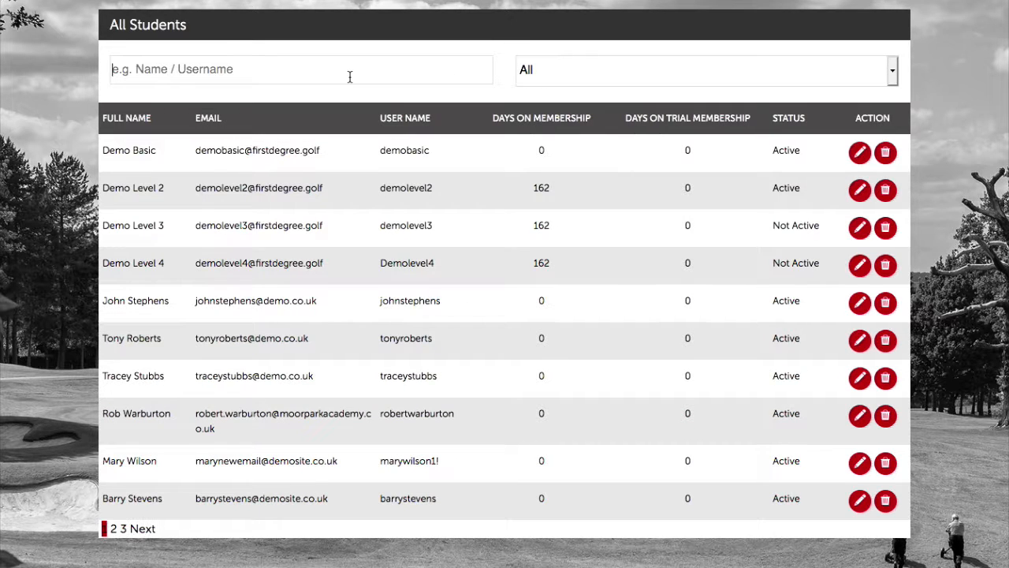
pyautogui.write('will')
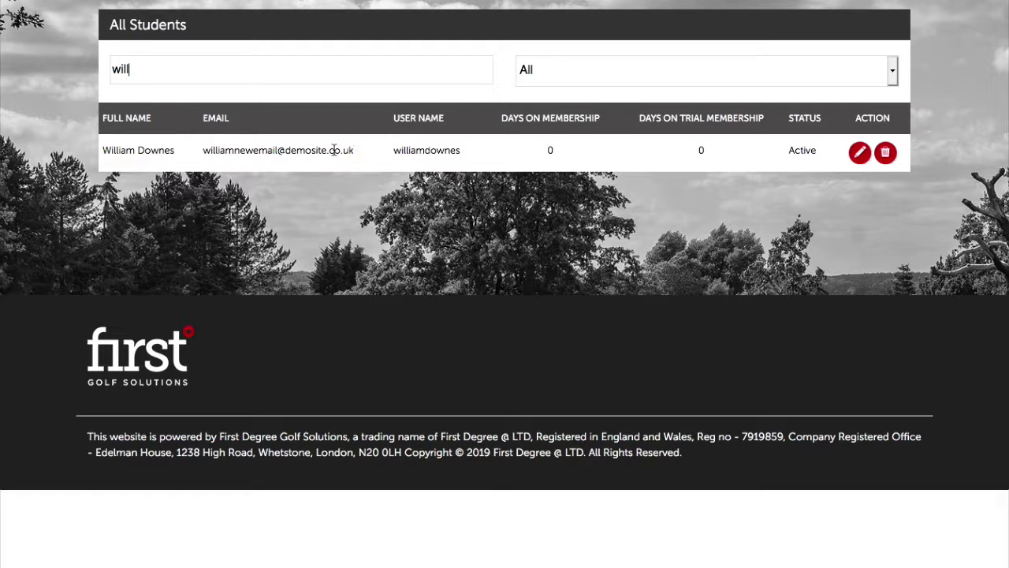
# Delete the found student, confirm, and re-search 'willi' to verify the removal
pyautogui.click(886, 153)
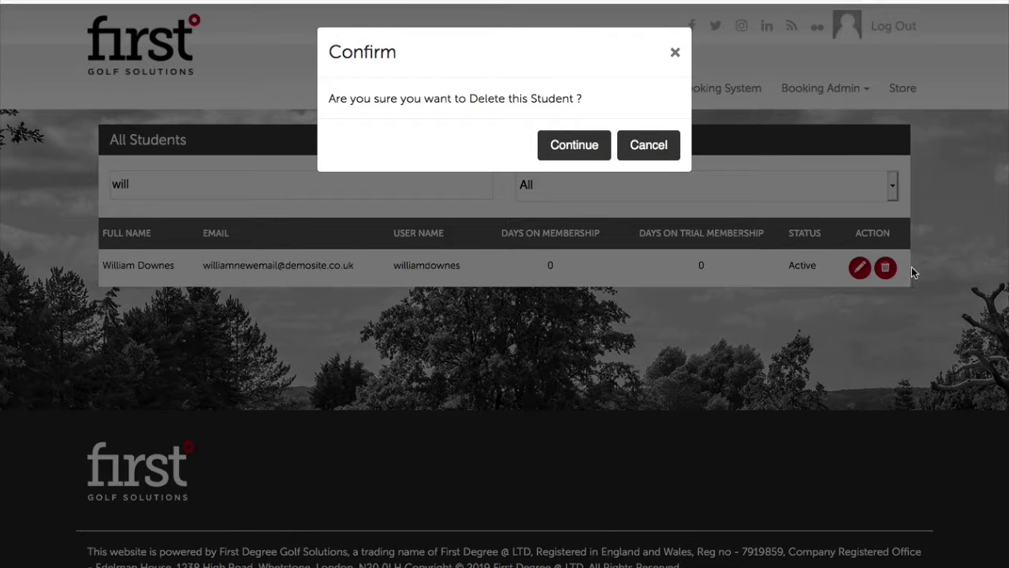
pyautogui.click(574, 145)
pyautogui.click(649, 149)
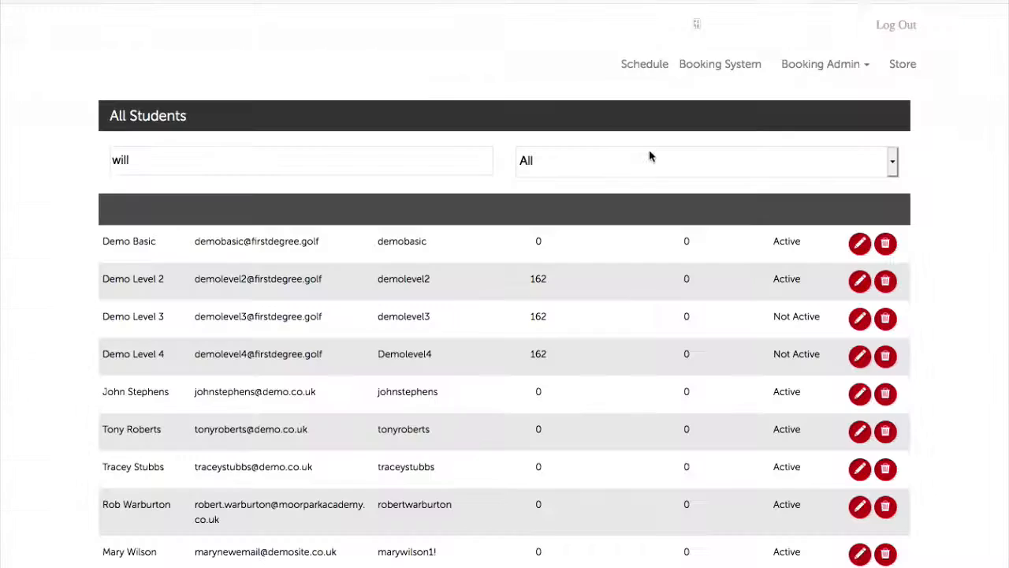
pyautogui.click(363, 179)
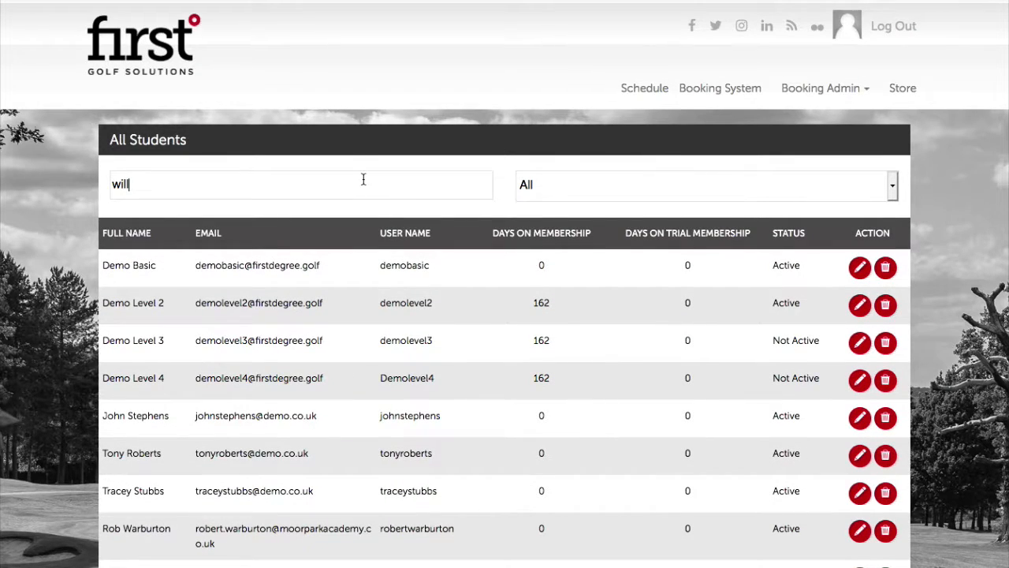
pyautogui.press('BackSpace')
pyautogui.press('BackSpace')
pyautogui.press('BackSpace')
pyautogui.press('BackSpace')
pyautogui.write('willi')
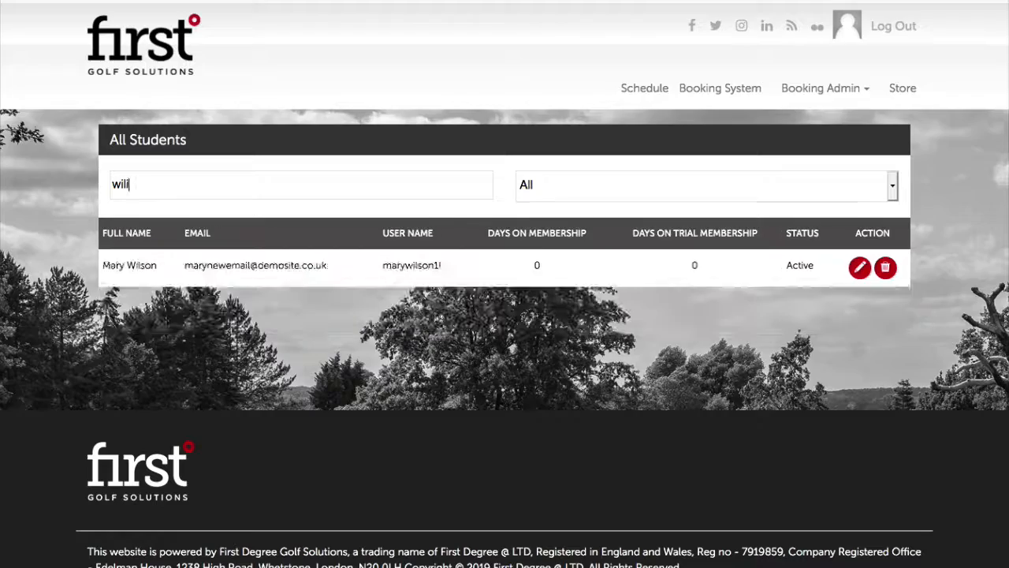